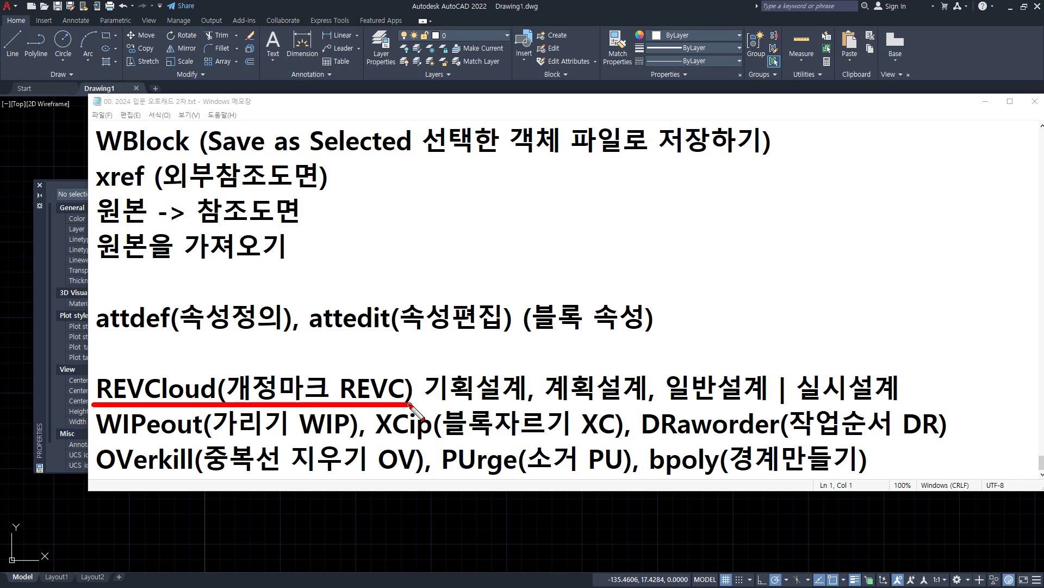
Step: Switch from the Notepad notes to the Drawing1 drawing in AutoCAD and look at the additional Draw tools
{"action": "key", "text": "ctrl+z"}
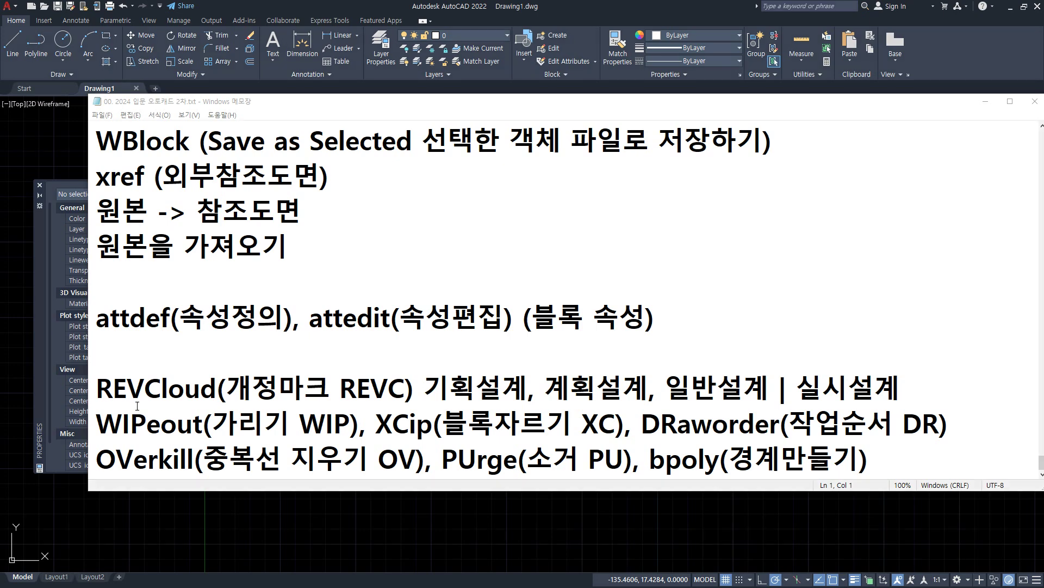
{"action": "left_click", "coordinate": [243, 518]}
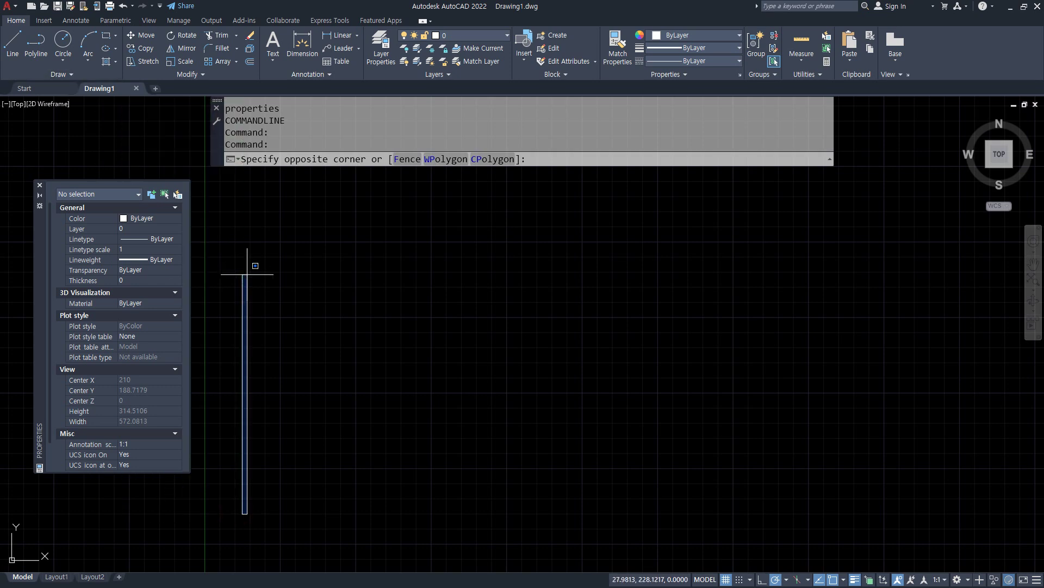
{"action": "key", "text": "Escape"}
{"action": "left_click", "coordinate": [69, 74]}
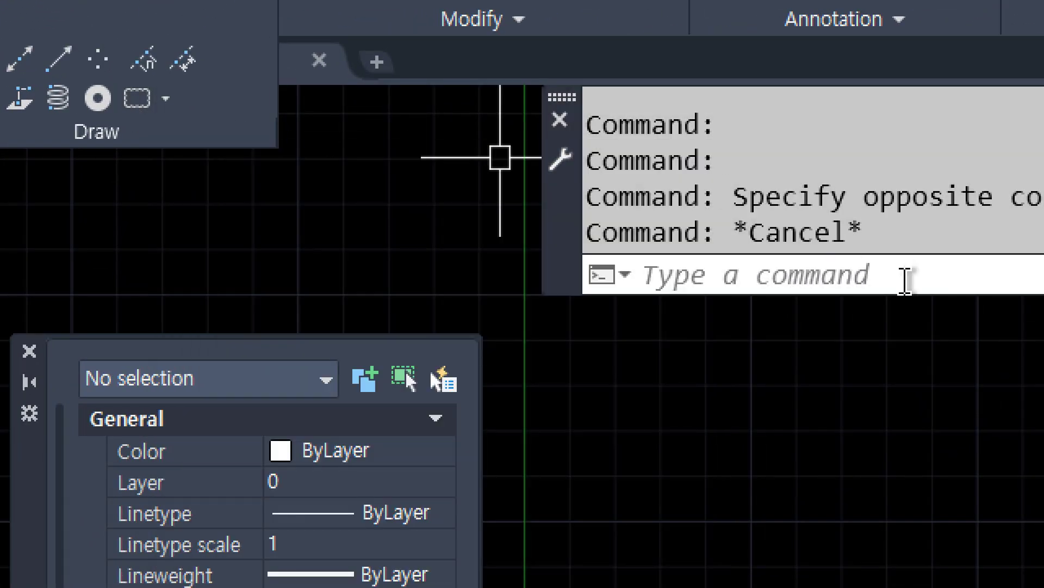
Step: Start the REVCLOUD command and set the approximate arc length to 20
{"action": "left_click", "coordinate": [876, 284]}
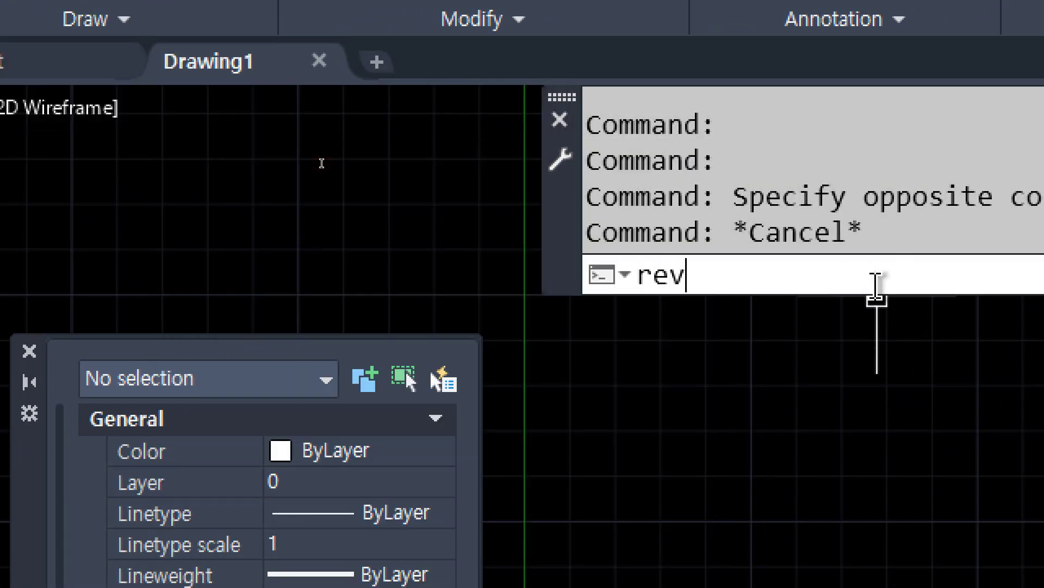
{"action": "type", "text": "revc"}
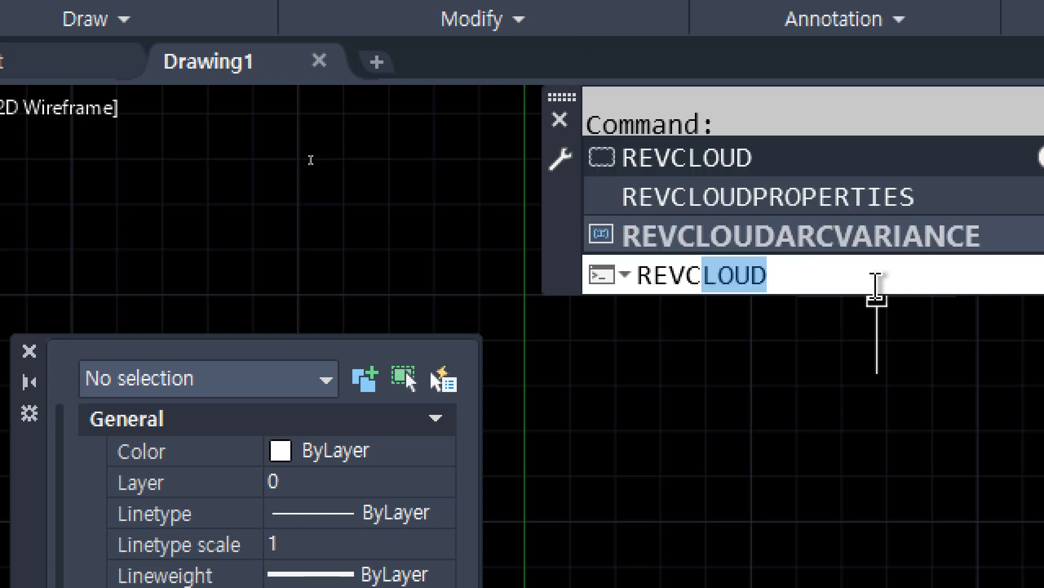
{"action": "key", "text": "Return"}
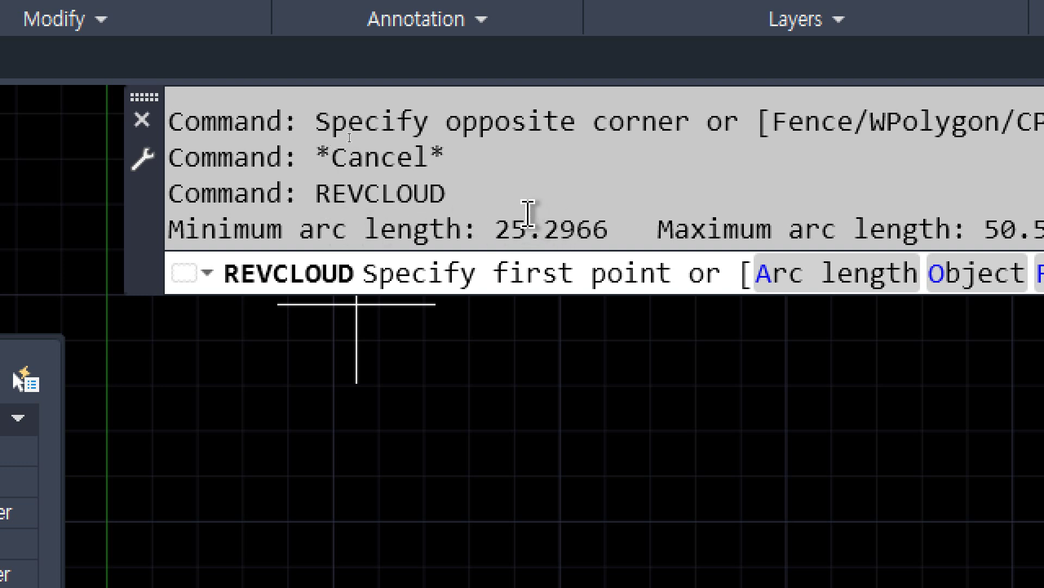
{"action": "left_click", "coordinate": [851, 283]}
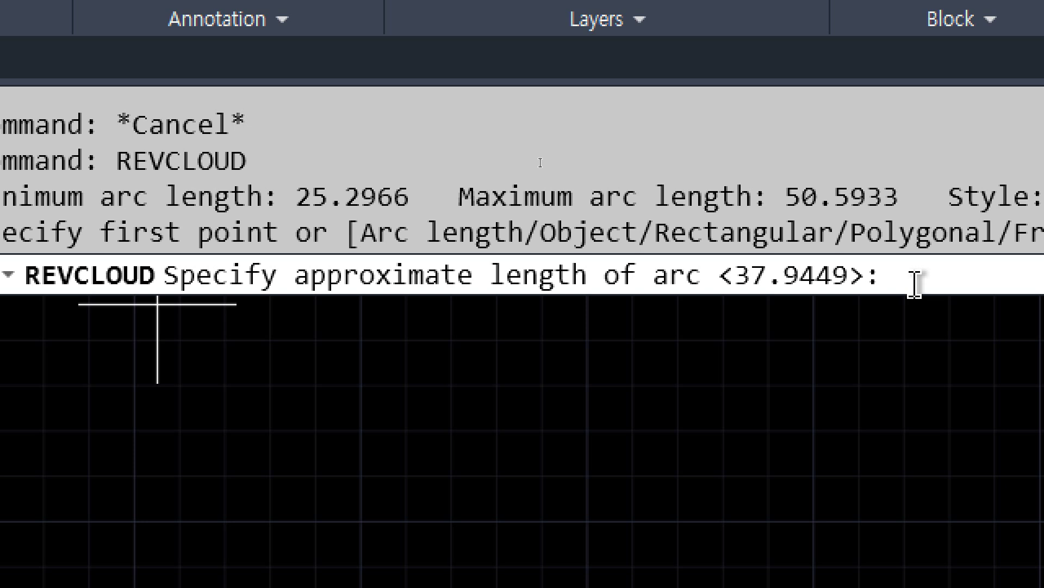
{"action": "type", "text": "20"}
{"action": "key", "text": "Return"}
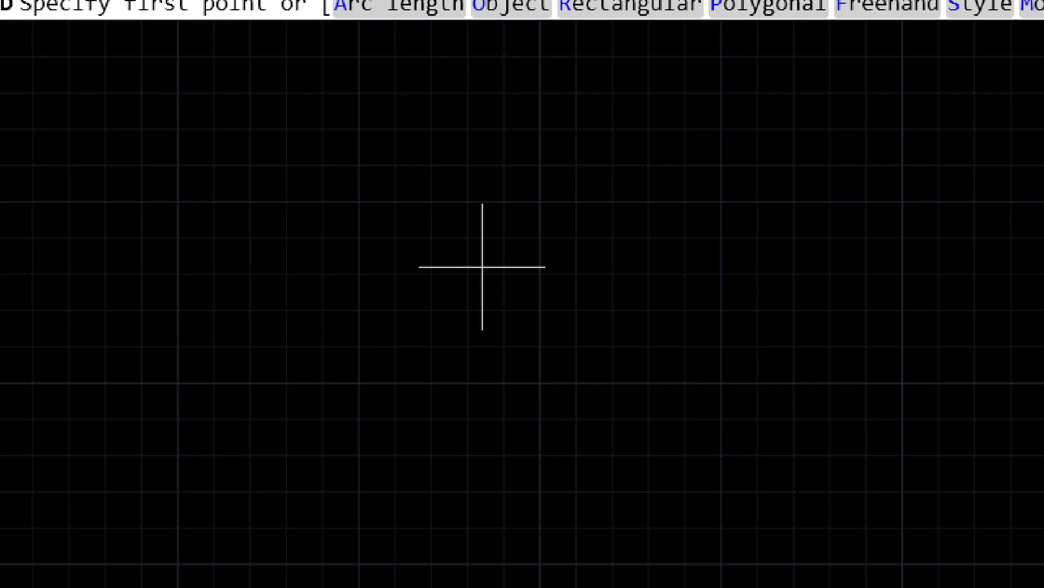
Step: Draw a closed, roughly circular freehand revision cloud in the Calligraphy style just above and to the right of the origin
{"action": "scroll", "coordinate": [482, 316], "scroll_direction": "down", "scroll_amount": 7}
{"action": "scroll", "coordinate": [415, 414], "scroll_direction": "up", "scroll_amount": 8}
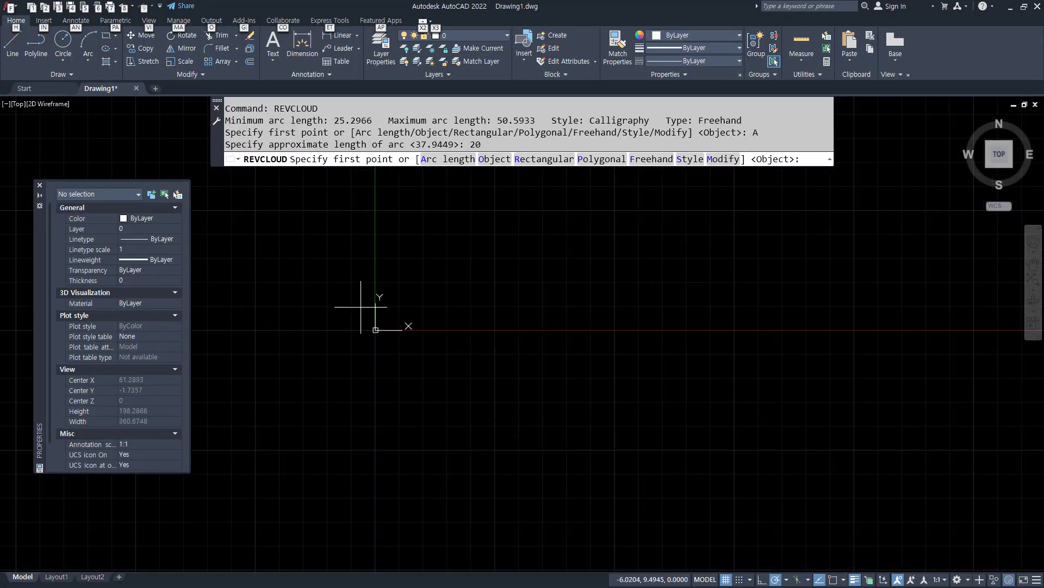
{"action": "left_click", "coordinate": [580, 341]}
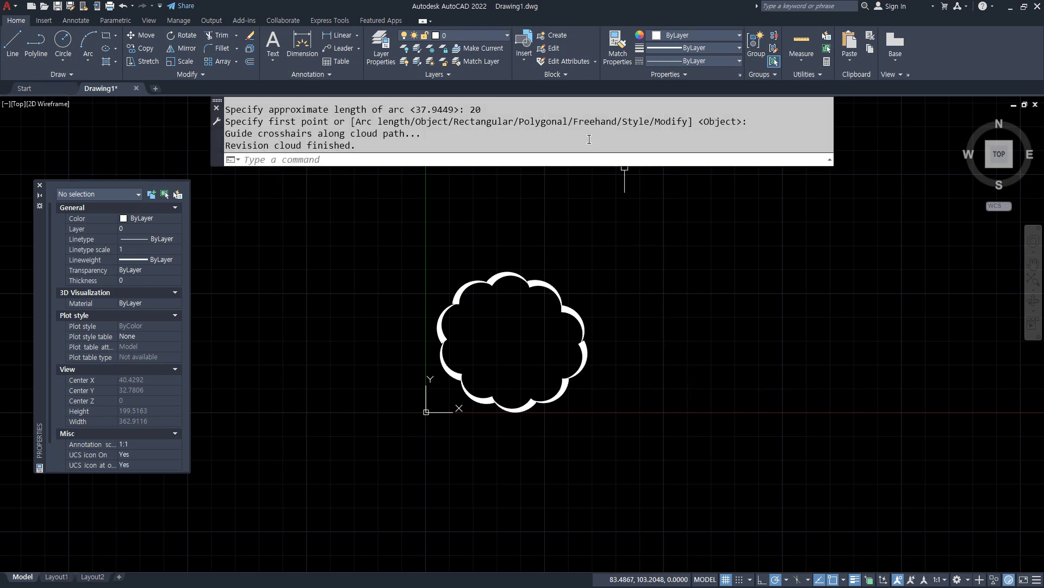
Step: Draw a second closed freehand revision cloud in the Normal arc style to the right of the calligraphy cloud
{"action": "type", "text": "v"}
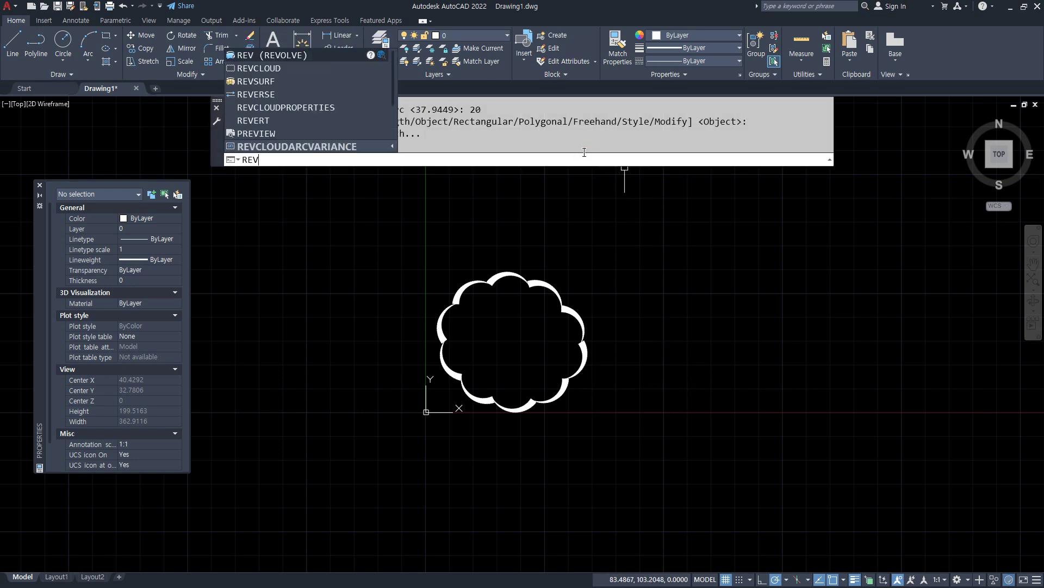
{"action": "key", "text": "Return"}
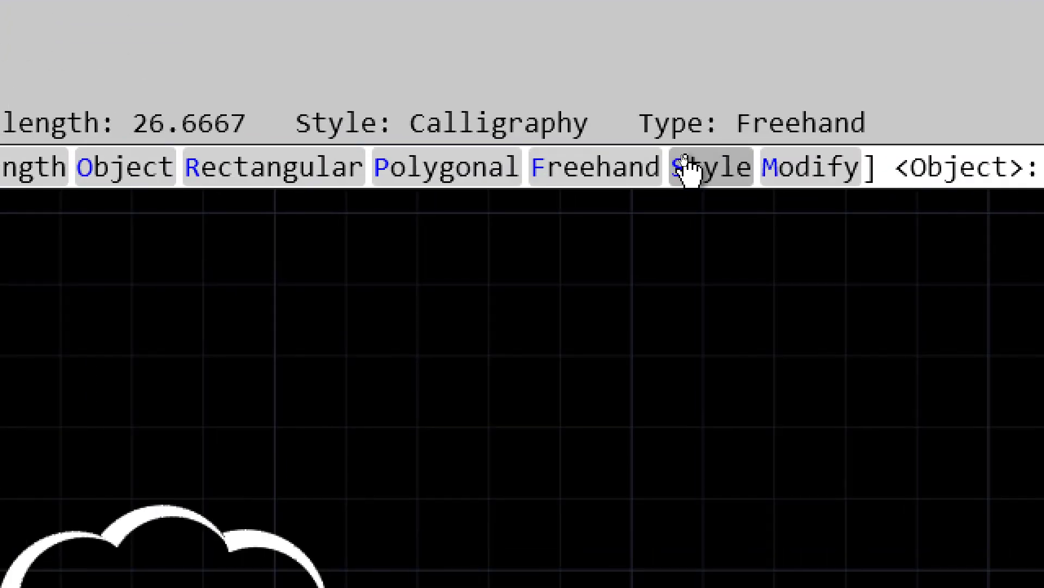
{"action": "left_click", "coordinate": [687, 162]}
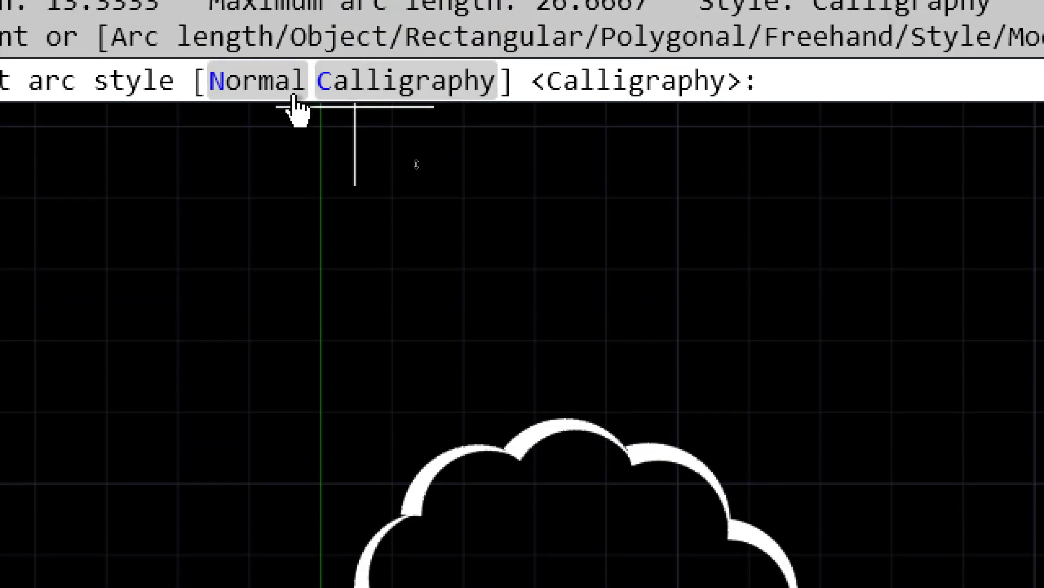
{"action": "left_click", "coordinate": [264, 92]}
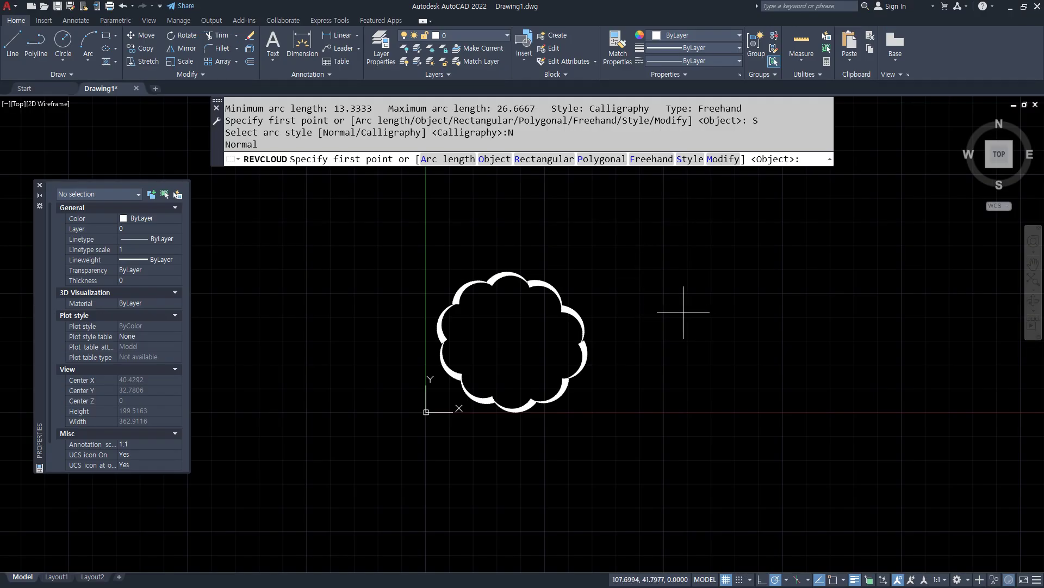
{"action": "left_click", "coordinate": [725, 328]}
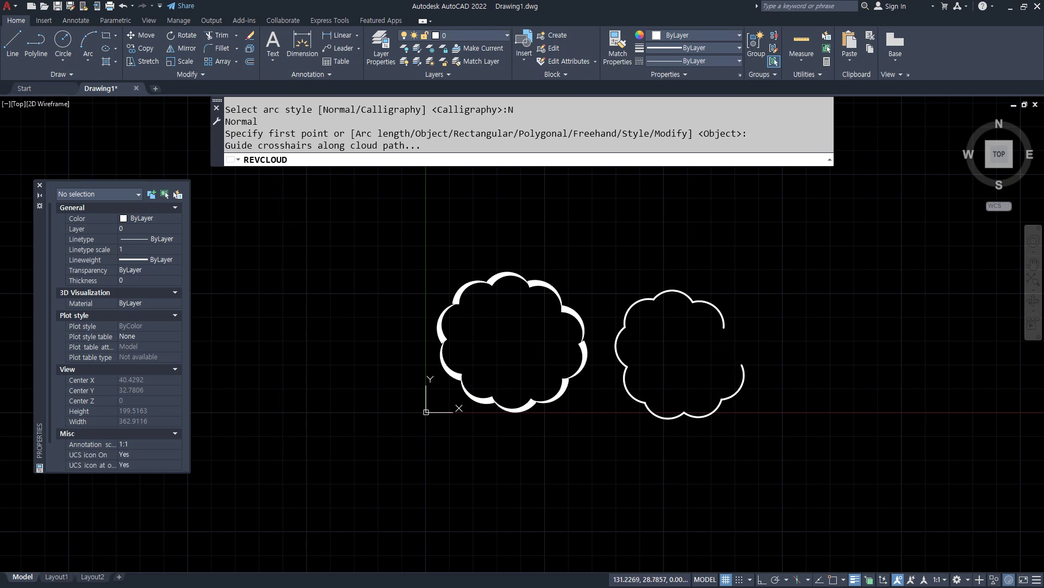
{"action": "scroll", "coordinate": [648, 334], "scroll_direction": "up", "scroll_amount": 4}
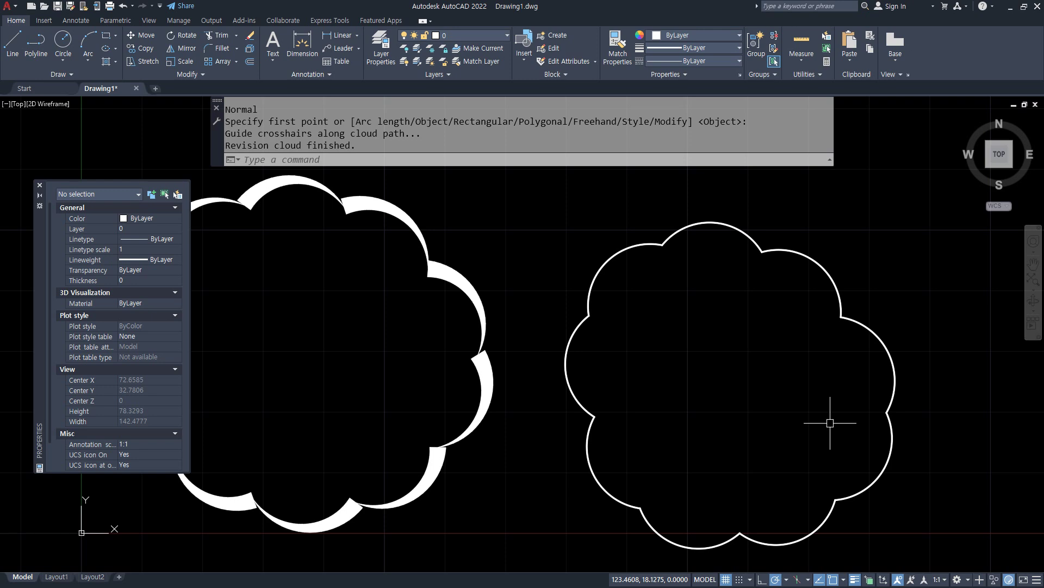
{"action": "scroll", "coordinate": [741, 376], "scroll_direction": "down", "scroll_amount": 4}
Step: Draw a third, slightly larger closed revision cloud with the Freehand option to the right of the second cloud
{"action": "type", "text": "re"}
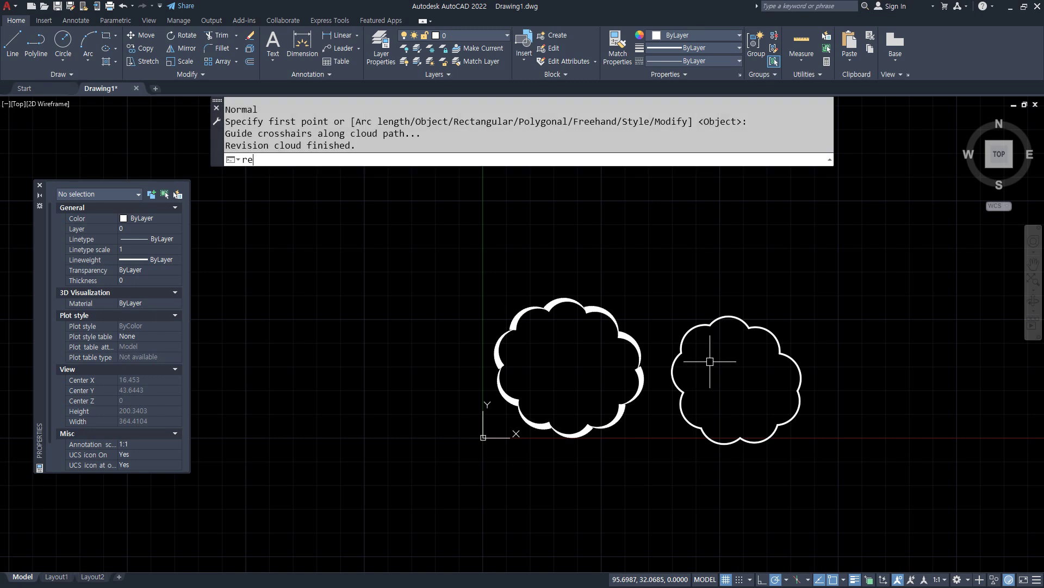
{"action": "key", "text": "Return"}
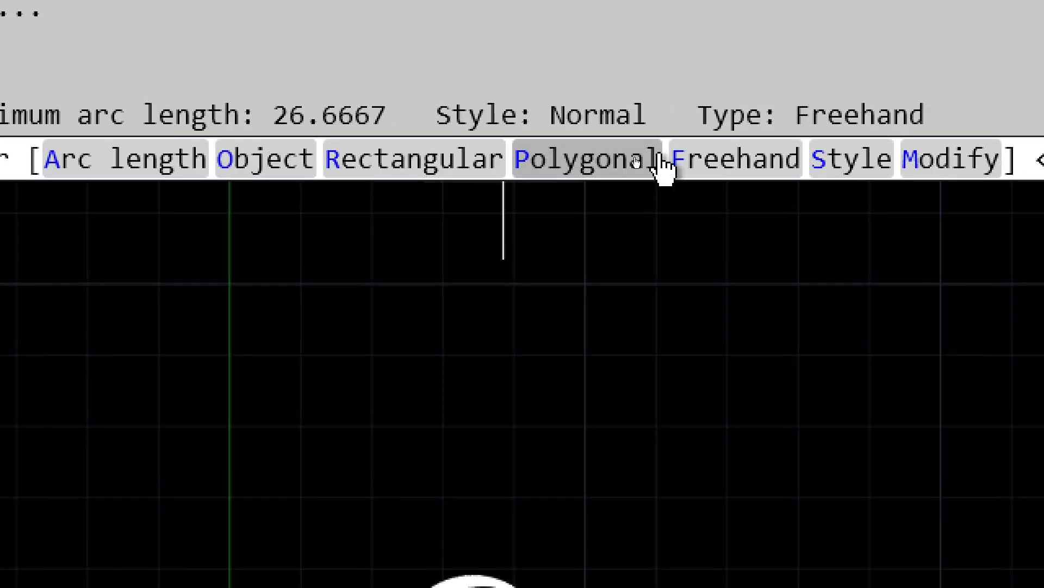
{"action": "left_click", "coordinate": [737, 162]}
{"action": "scroll", "coordinate": [805, 513], "scroll_direction": "down", "scroll_amount": 2}
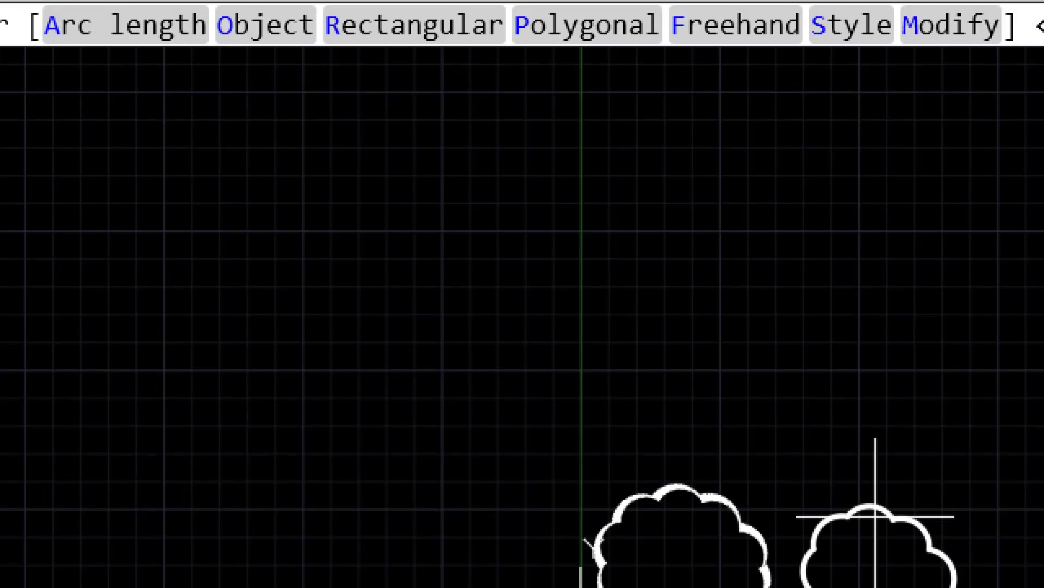
{"action": "middle_click_drag", "start_coordinate": [874, 515], "coordinate": [342, 254]}
{"action": "scroll", "coordinate": [390, 258], "scroll_direction": "up", "scroll_amount": 1}
{"action": "left_click", "coordinate": [791, 351]}
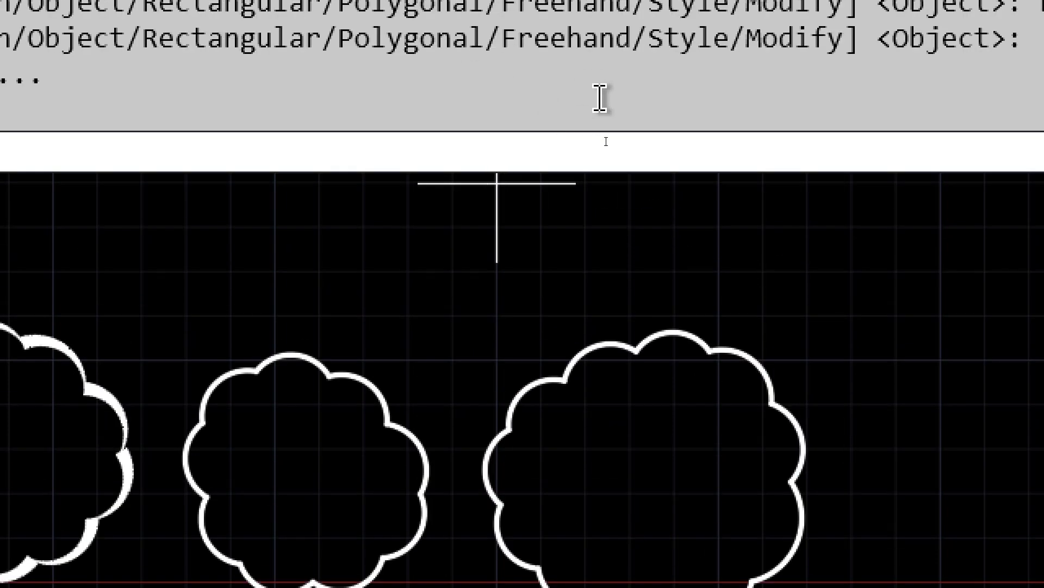
Step: Draw an irregular revision cloud with the Polygonal option to the right of the three freehand clouds
{"action": "key", "text": "Return"}
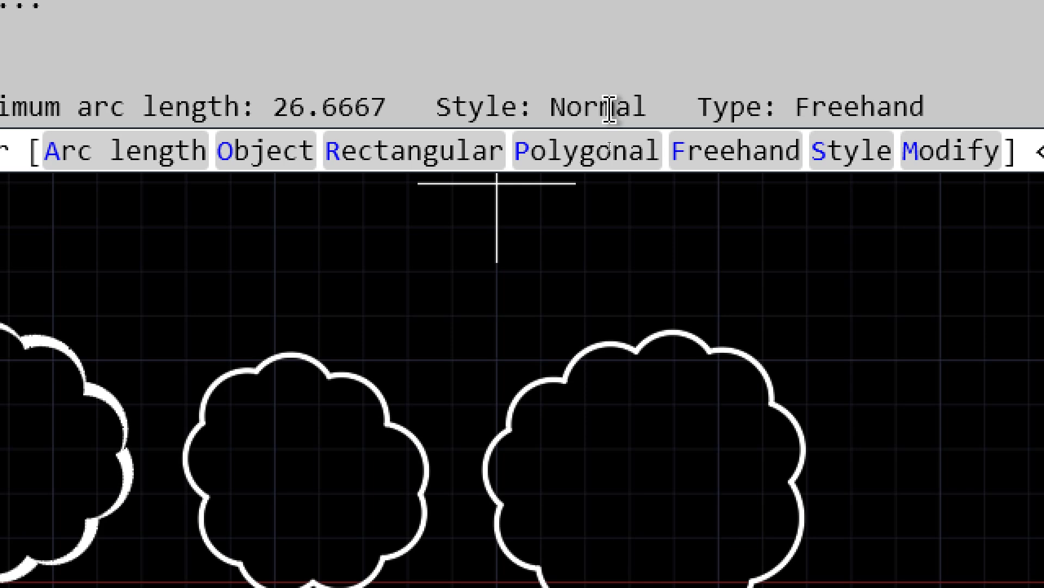
{"action": "left_click", "coordinate": [603, 163]}
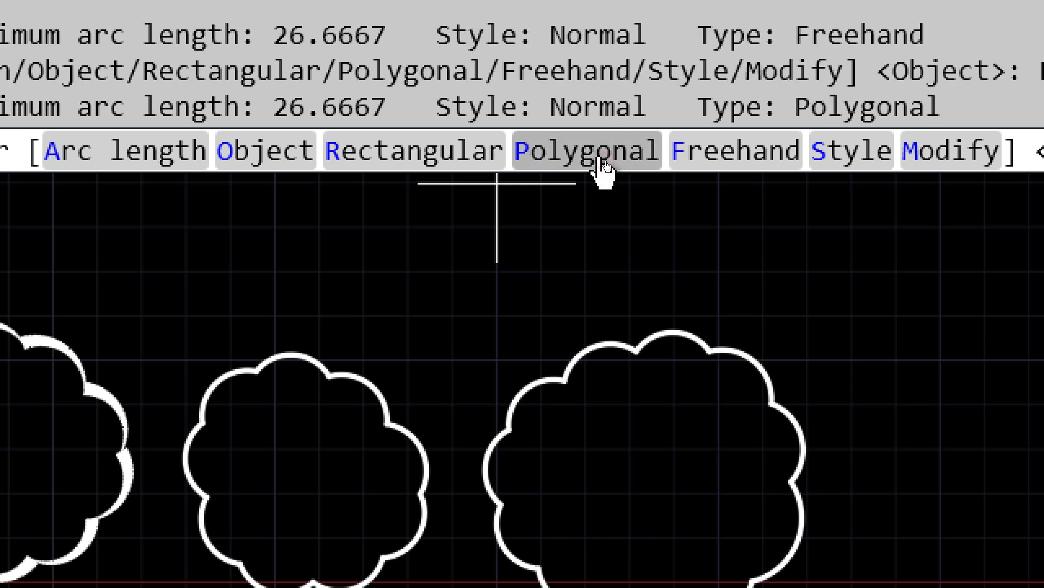
{"action": "middle_click_drag", "start_coordinate": [908, 448], "coordinate": [452, 365]}
{"action": "left_click", "coordinate": [787, 342]}
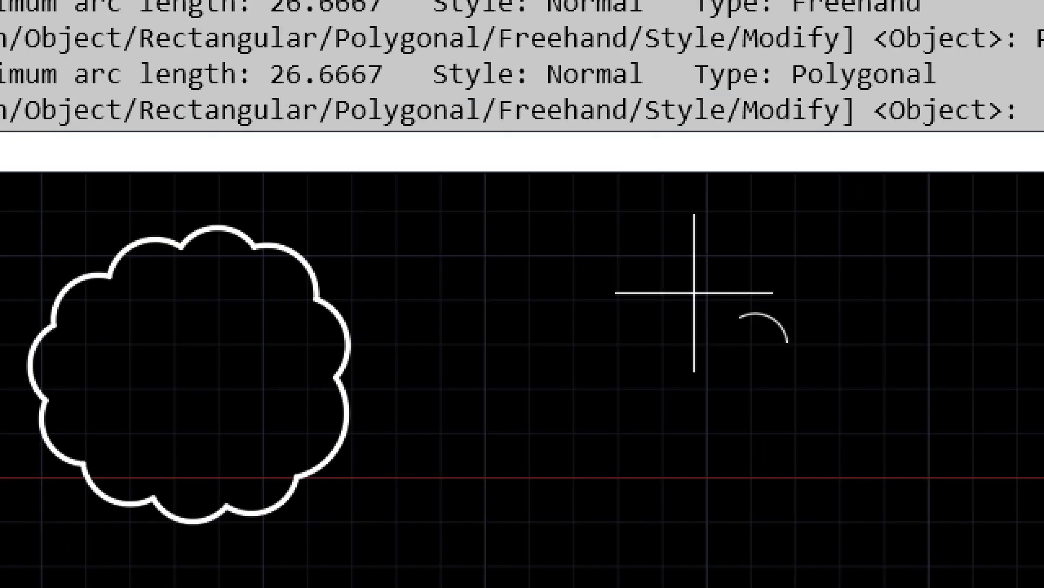
{"action": "left_click", "coordinate": [601, 231]}
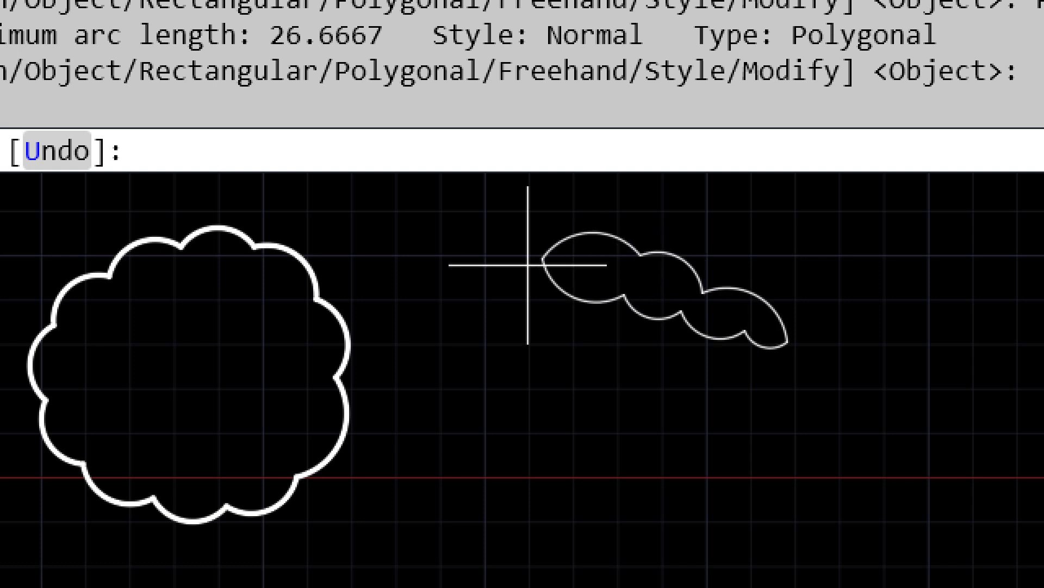
{"action": "left_click", "coordinate": [416, 376]}
{"action": "left_click", "coordinate": [699, 506]}
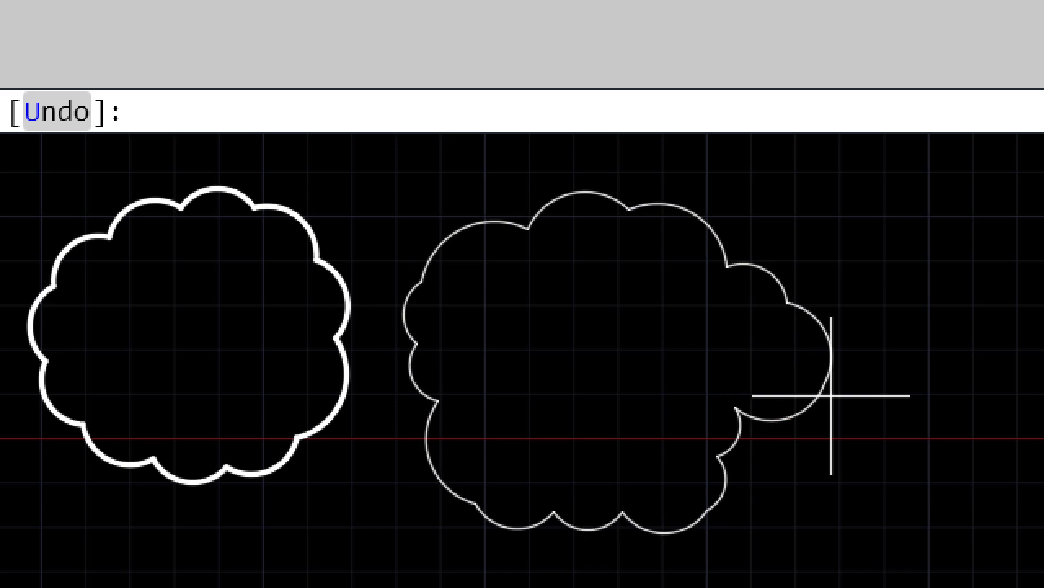
{"action": "key", "text": "Return"}
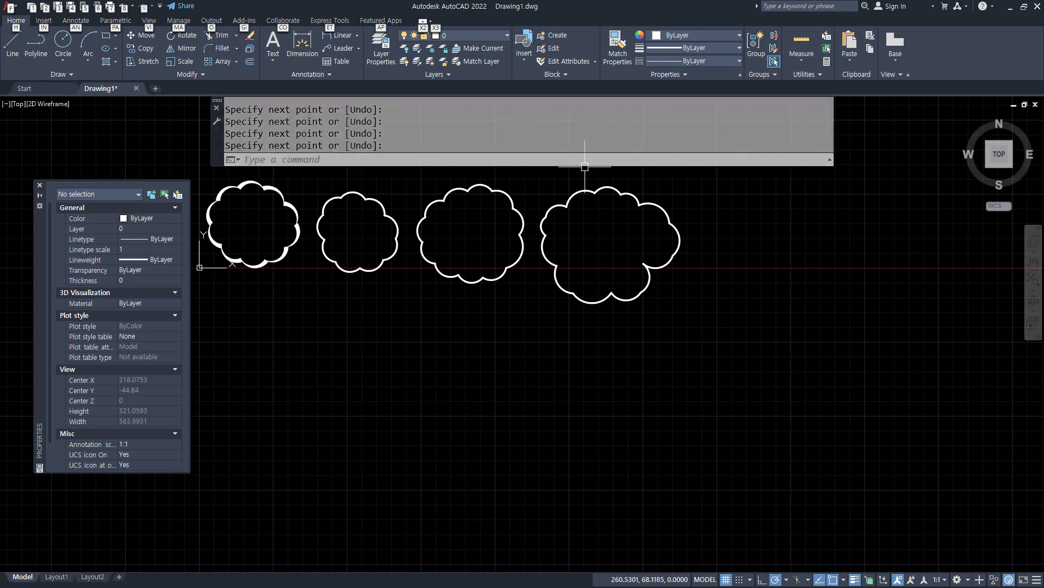
Step: Draw a rectangular revision cloud between two opposite corners to the right of the polygonal cloud
{"action": "key", "text": "Return"}
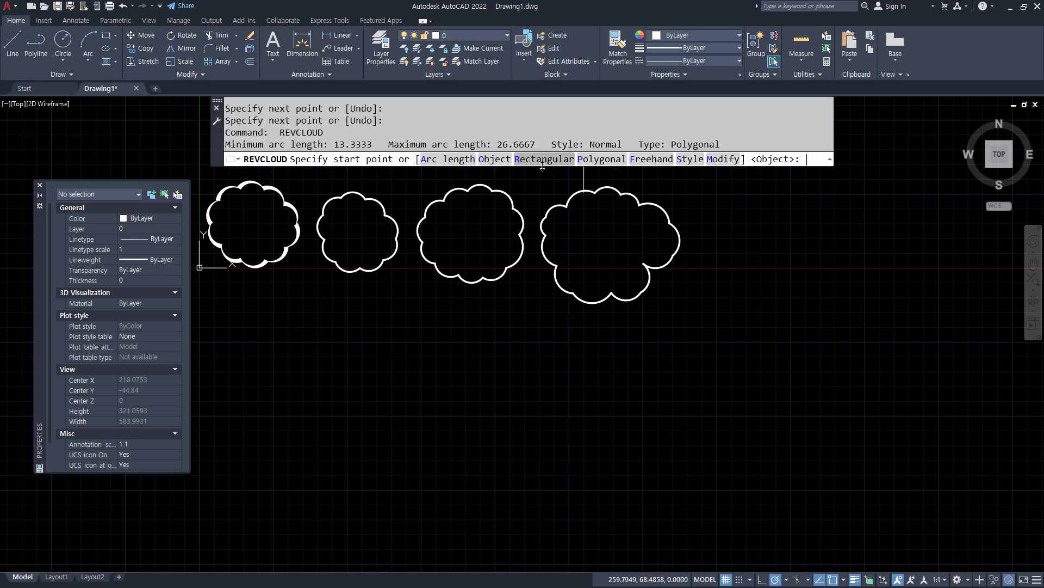
{"action": "left_click", "coordinate": [531, 159]}
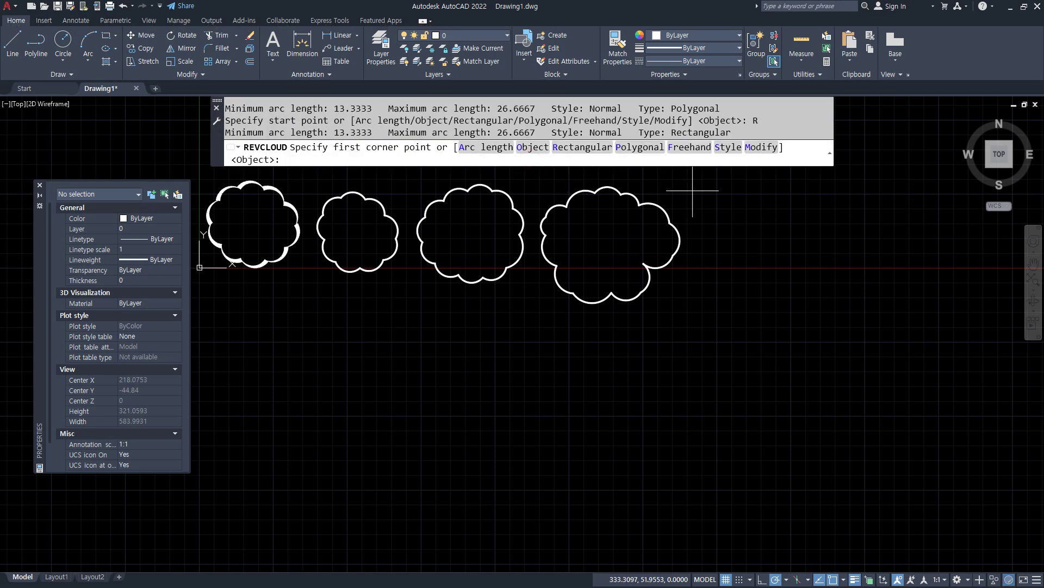
{"action": "left_click", "coordinate": [699, 190]}
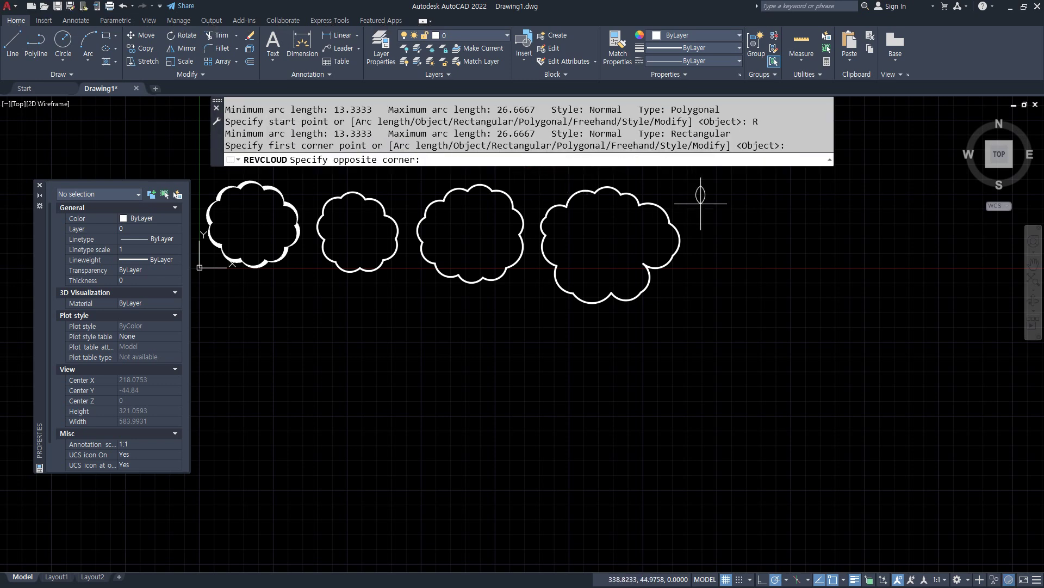
{"action": "left_click", "coordinate": [825, 303]}
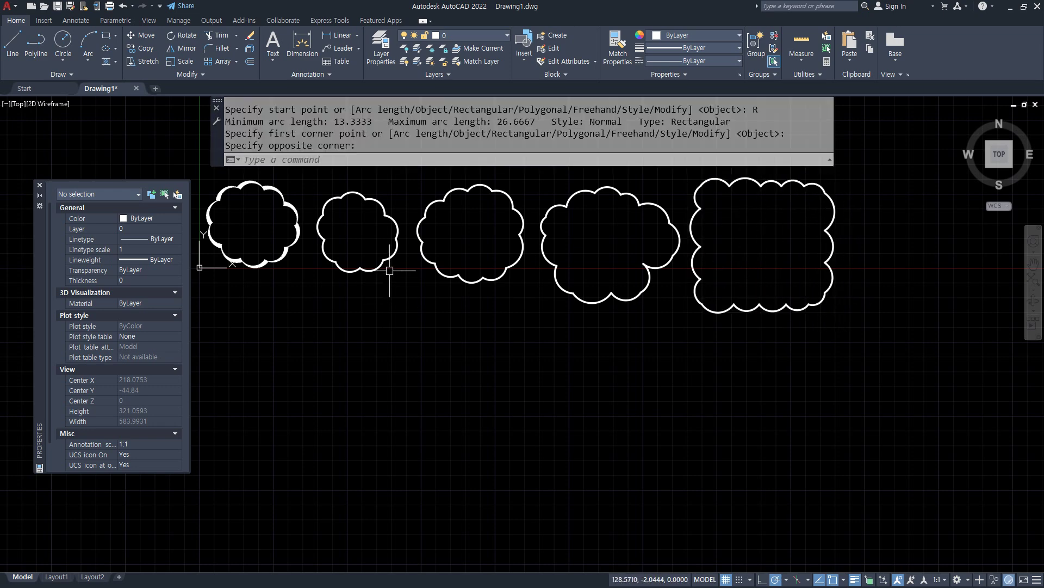
{"action": "scroll", "coordinate": [436, 329], "scroll_direction": "down", "scroll_amount": 3}
{"action": "scroll", "coordinate": [432, 327], "scroll_direction": "up", "scroll_amount": 3}
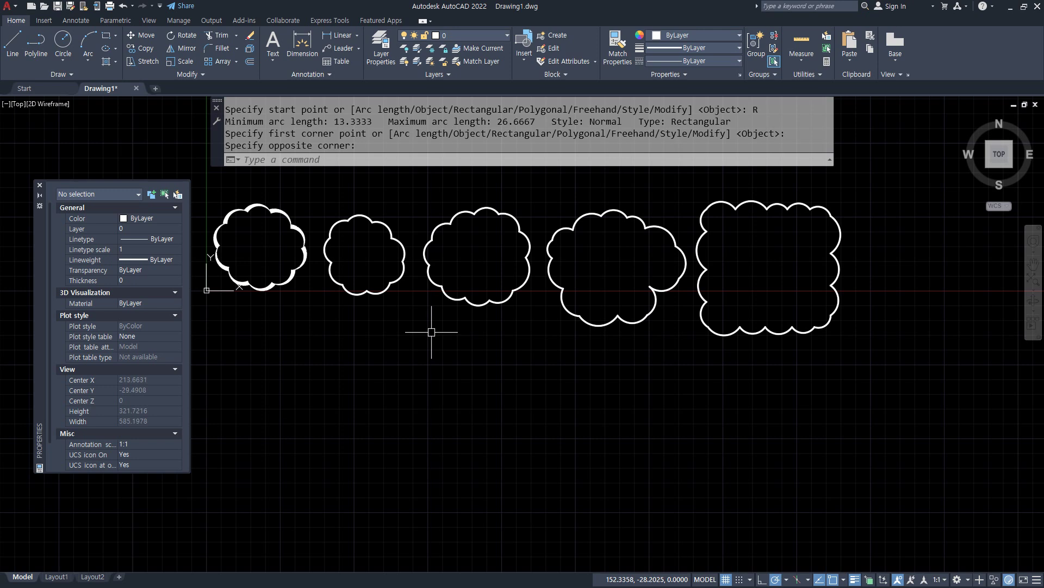
{"action": "left_click_drag", "start_coordinate": [460, 382], "coordinate": [751, 389]}
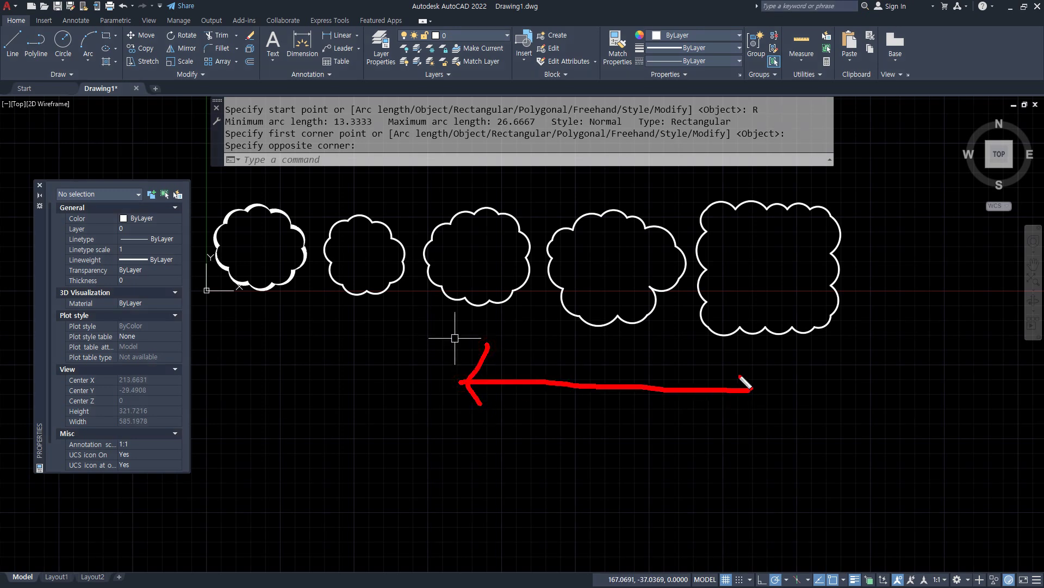
{"action": "key", "text": "Escape"}
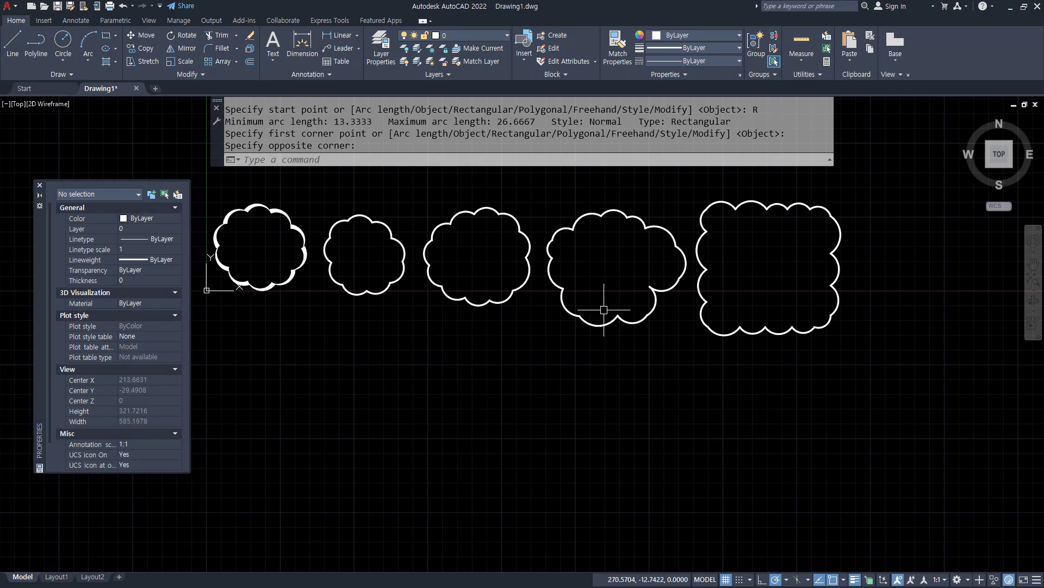
Step: Draw a circle below the row of revision clouds, centred at about 122, -86
{"action": "middle_click_drag", "start_coordinate": [413, 360], "coordinate": [427, 321]}
{"action": "type", "text": "c"}
{"action": "key", "text": "Return"}
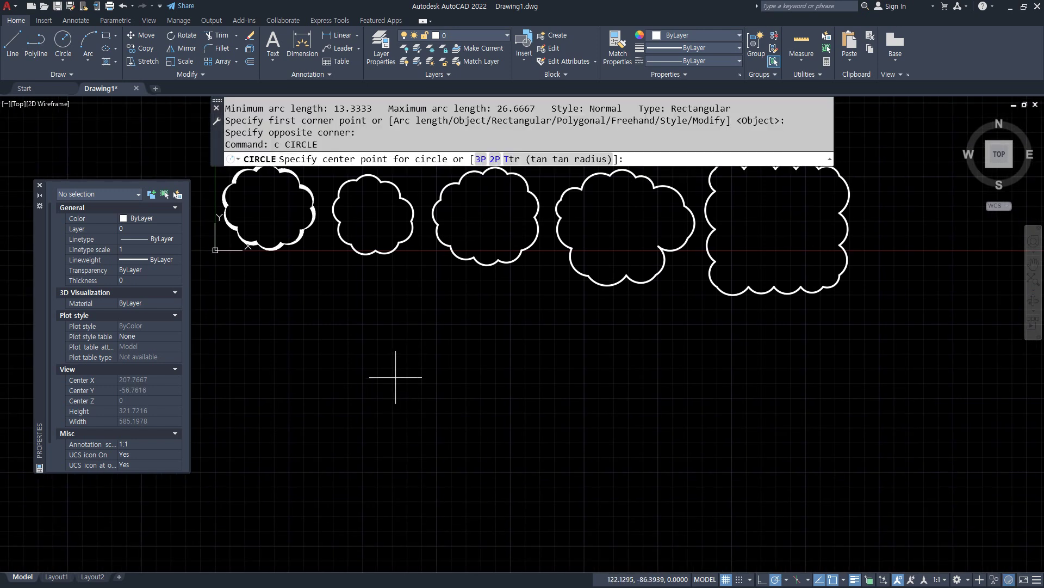
{"action": "left_click", "coordinate": [395, 377]}
{"action": "left_click", "coordinate": [452, 420]}
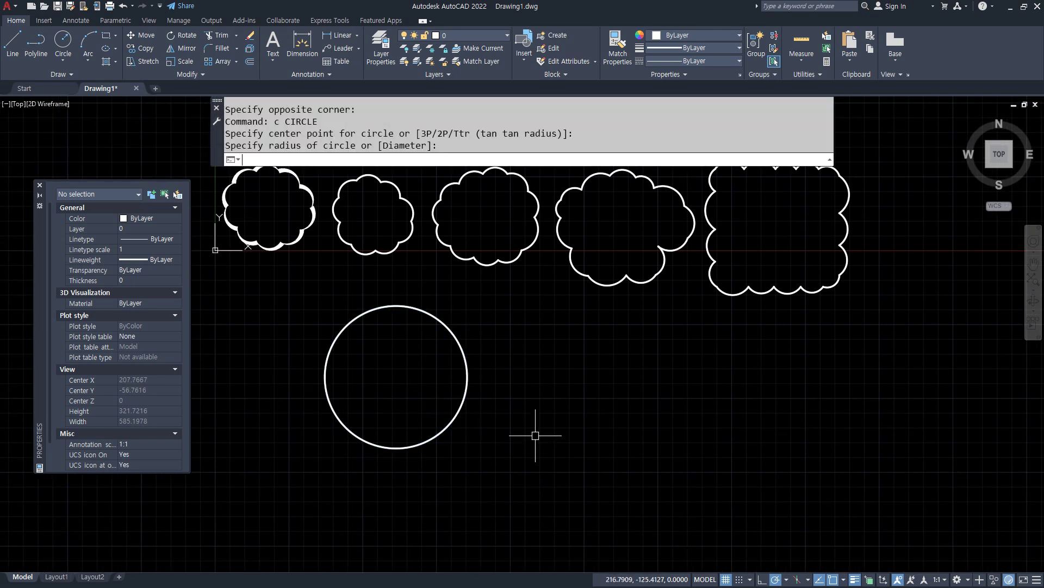
Step: Draw a nearly square rectangle to the right of the circle, below the row of revision clouds
{"action": "type", "text": "rec"}
{"action": "key", "text": "Return"}
{"action": "left_click", "coordinate": [521, 304]}
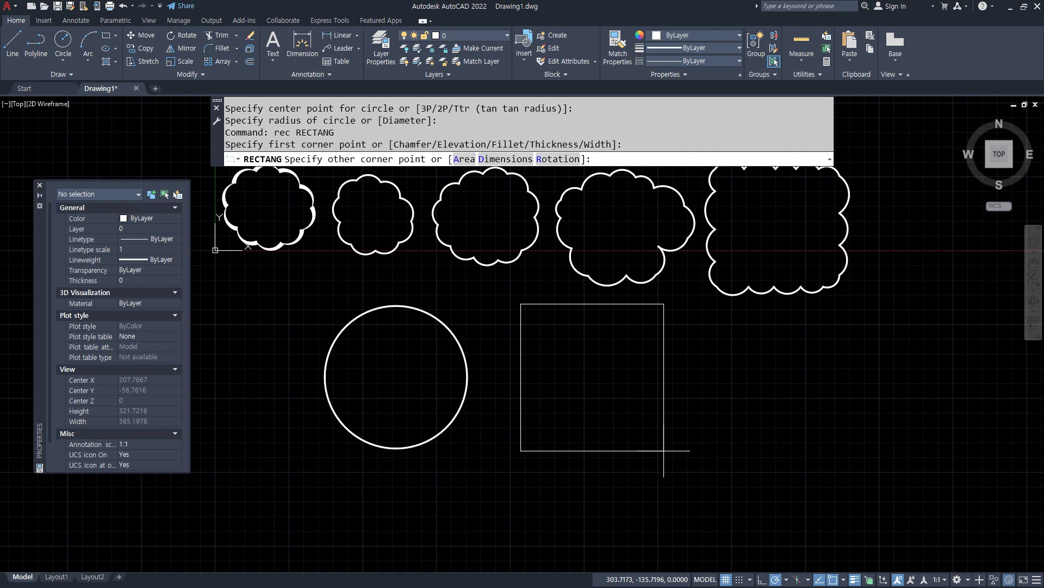
{"action": "left_click", "coordinate": [663, 451]}
Step: Draw a 5-sided polygon to the right of the rectangle, defined by its horizontal bottom edge
{"action": "type", "text": "pol"}
{"action": "key", "text": "Return"}
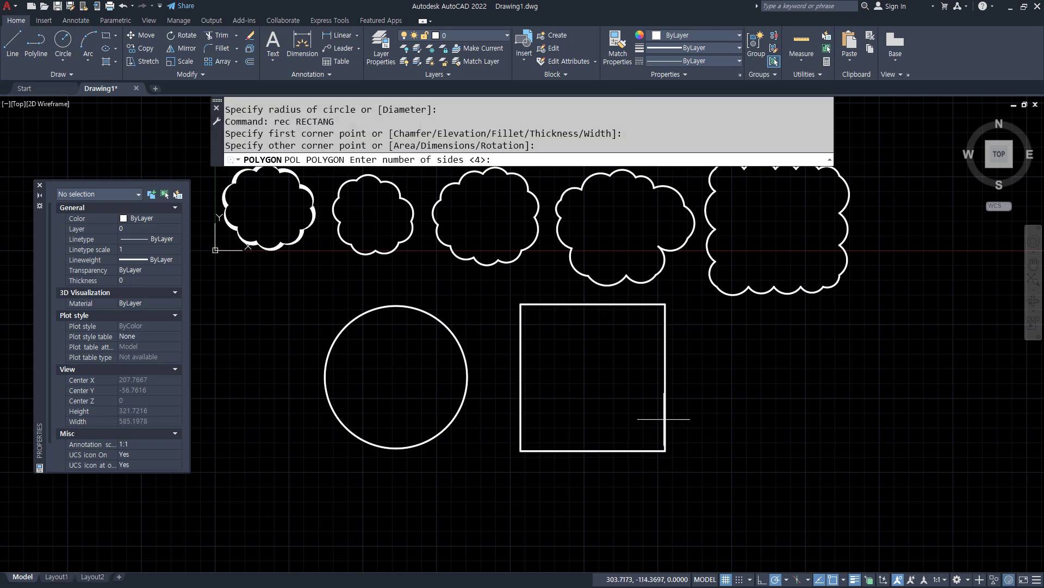
{"action": "type", "text": "5"}
{"action": "key", "text": "Return"}
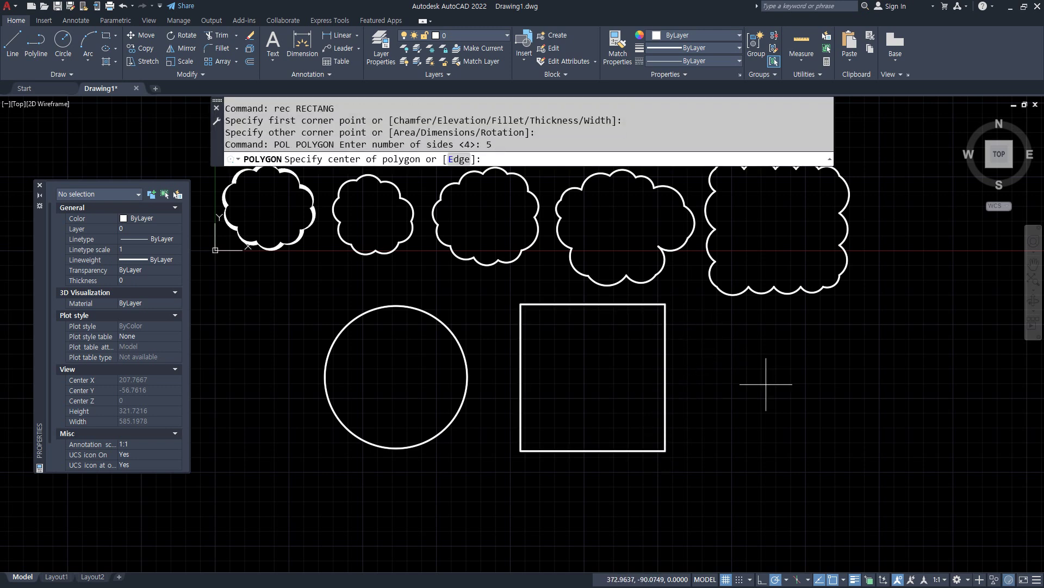
{"action": "type", "text": "e"}
{"action": "key", "text": "Return"}
{"action": "left_click", "coordinate": [759, 451]}
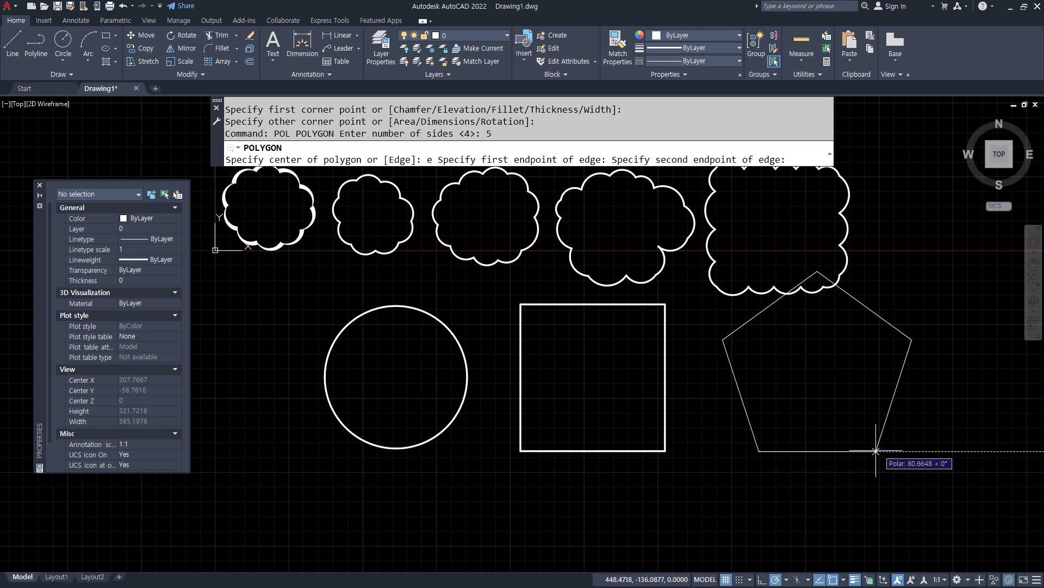
{"action": "left_click", "coordinate": [863, 451]}
{"action": "middle_click_drag", "start_coordinate": [537, 333], "coordinate": [496, 342]}
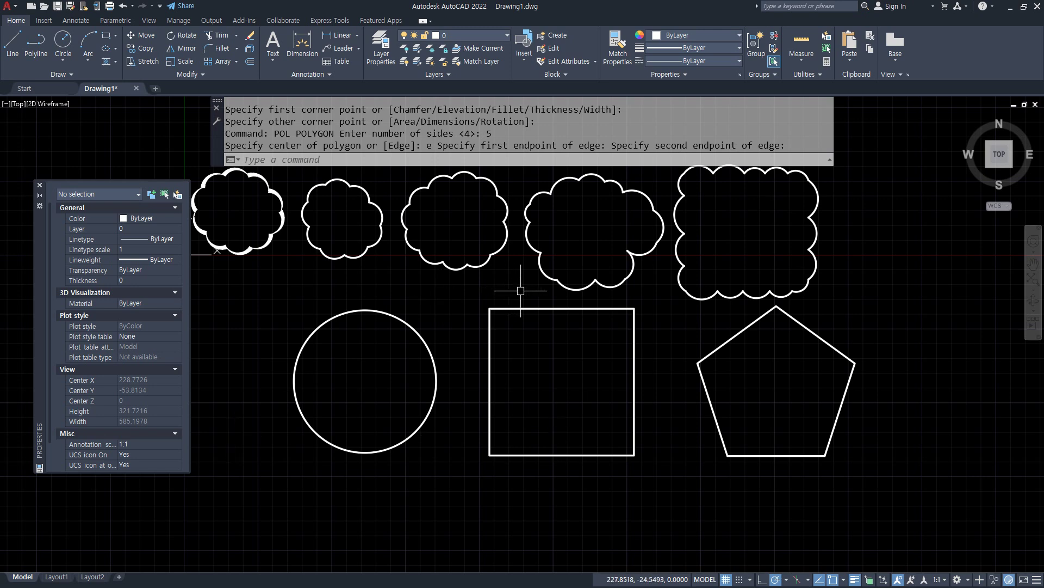
Step: Convert the circle into a revision cloud with the REVCLOUD Object option, keeping the arc direction unreversed
{"action": "type", "text": "REVC"}
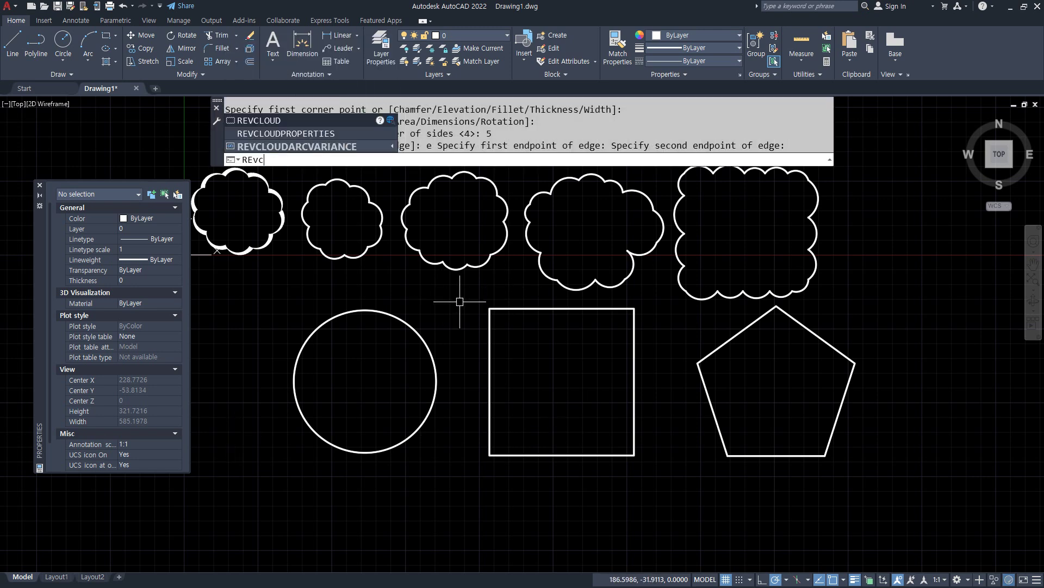
{"action": "key", "text": "Return"}
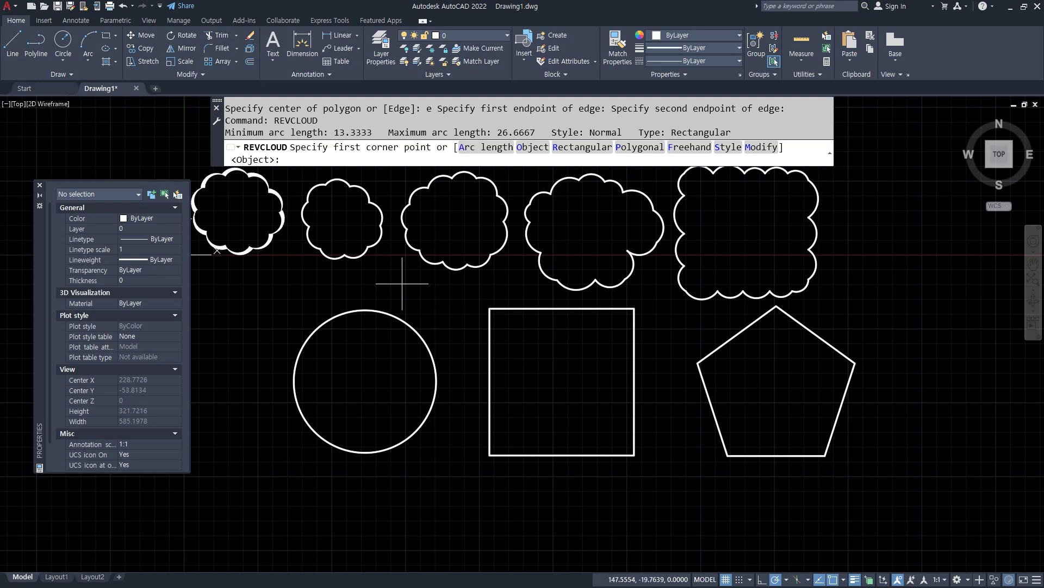
{"action": "left_click", "coordinate": [532, 148]}
{"action": "left_click", "coordinate": [400, 313]}
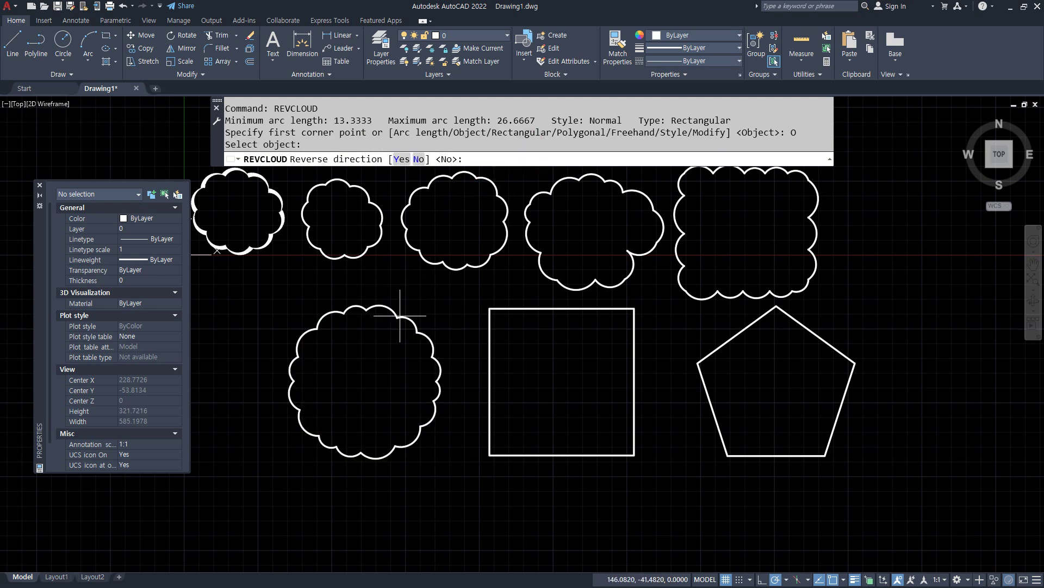
{"action": "key", "text": "Return"}
Step: Convert the rectangle into a revision cloud with the Object option, without reversing the arcs
{"action": "key", "text": "Return"}
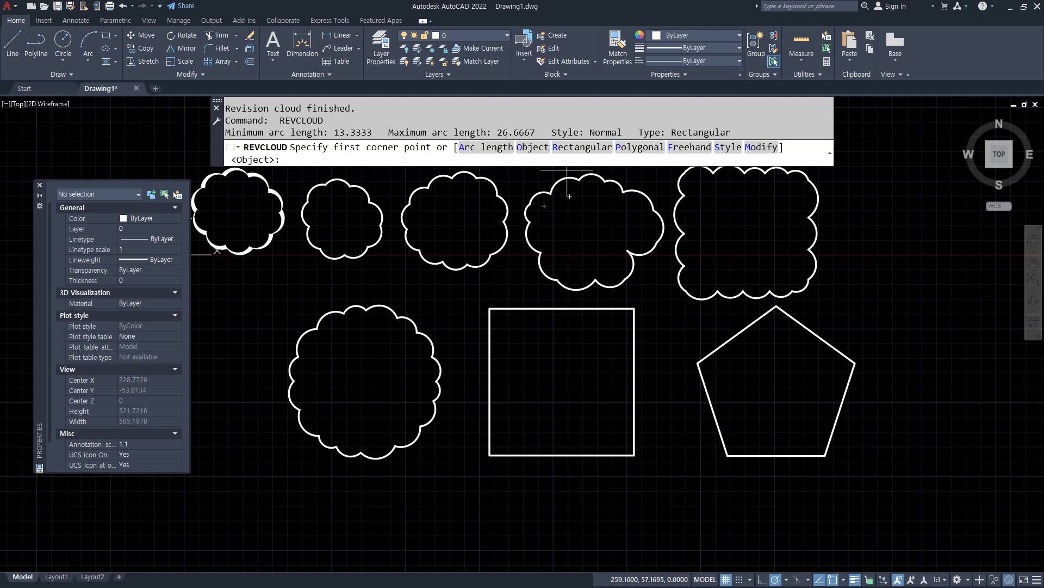
{"action": "left_click", "coordinate": [532, 147]}
{"action": "left_click", "coordinate": [531, 309]}
{"action": "key", "text": "Return"}
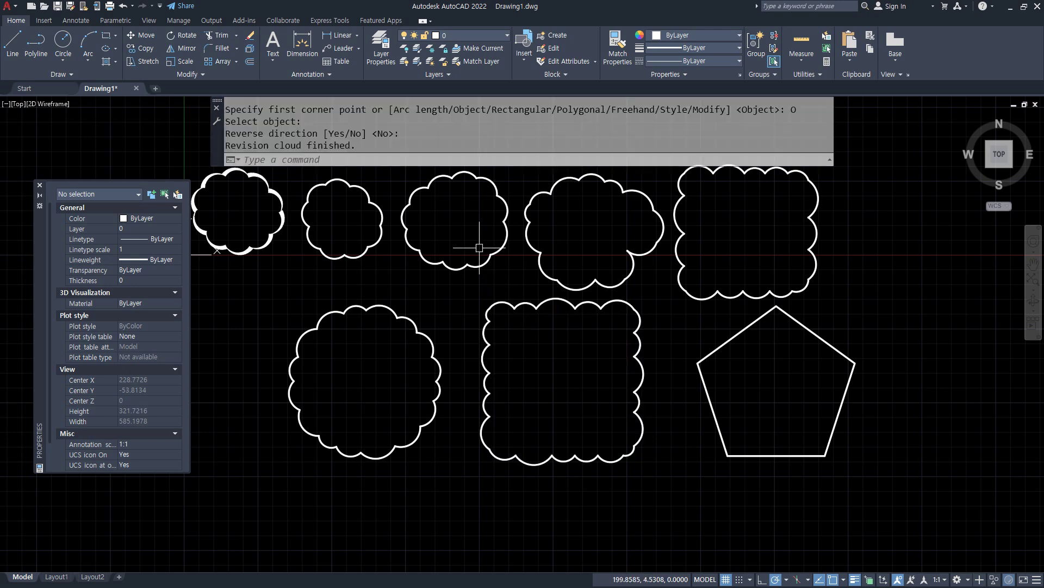
Step: Convert the pentagon into a revision cloud with the Object option, leave its direction unreversed, and end the command
{"action": "key", "text": "Return"}
{"action": "left_click", "coordinate": [532, 146]}
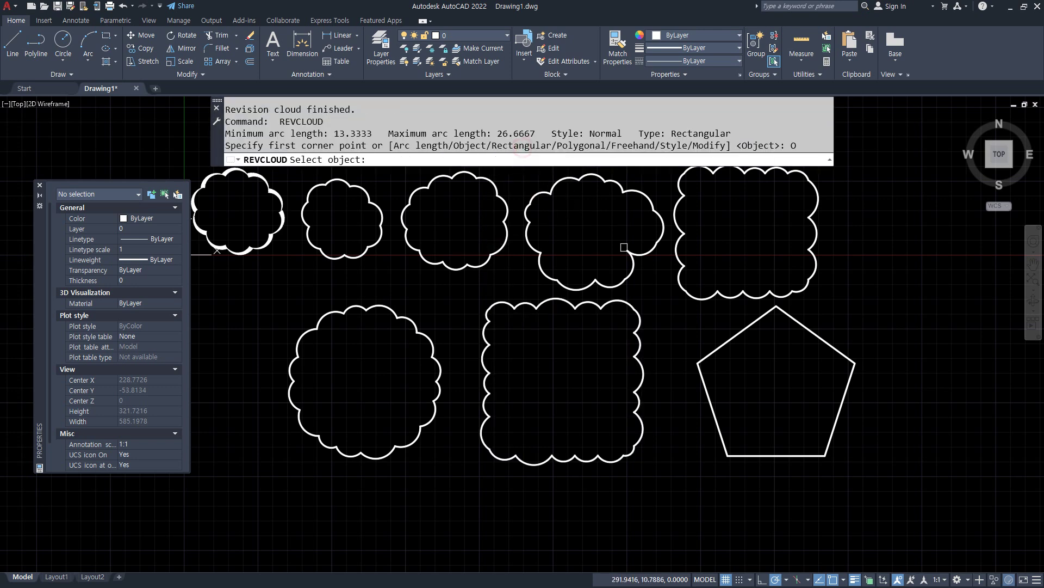
{"action": "left_click", "coordinate": [720, 339]}
{"action": "key", "text": "Return"}
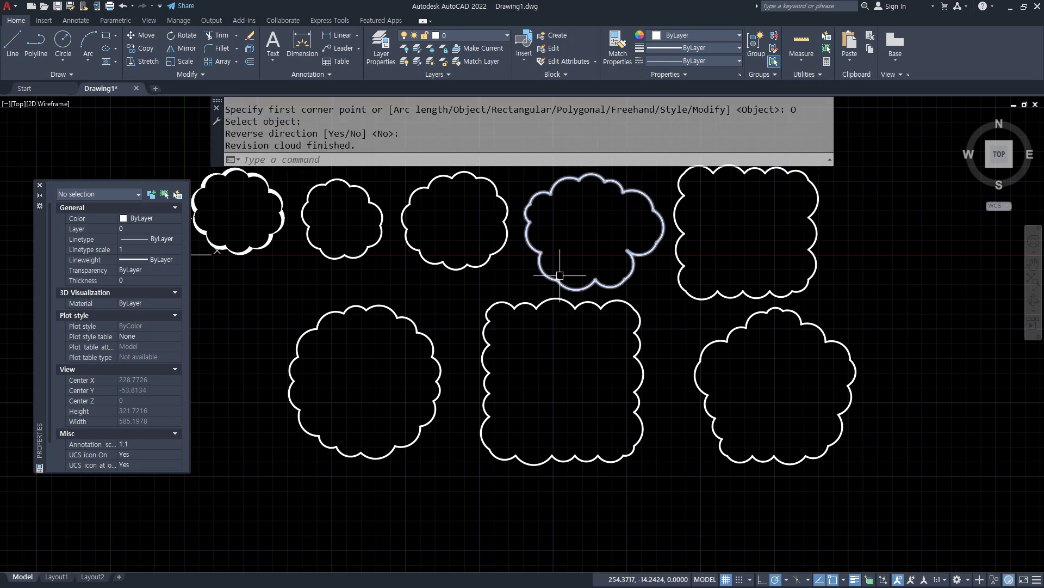
{"action": "key", "text": "Return"}
{"action": "key", "text": "Escape"}
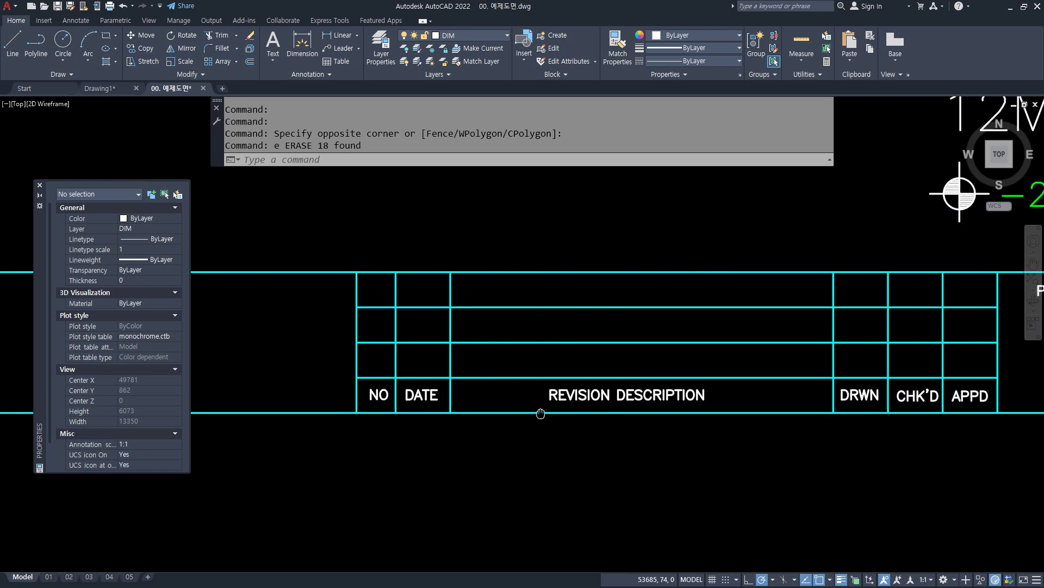
Step: Close the Properties palette covering the title block's revision table
{"action": "scroll", "coordinate": [611, 415], "scroll_direction": "up", "scroll_amount": 2}
{"action": "middle_click_drag", "start_coordinate": [533, 410], "coordinate": [455, 408]}
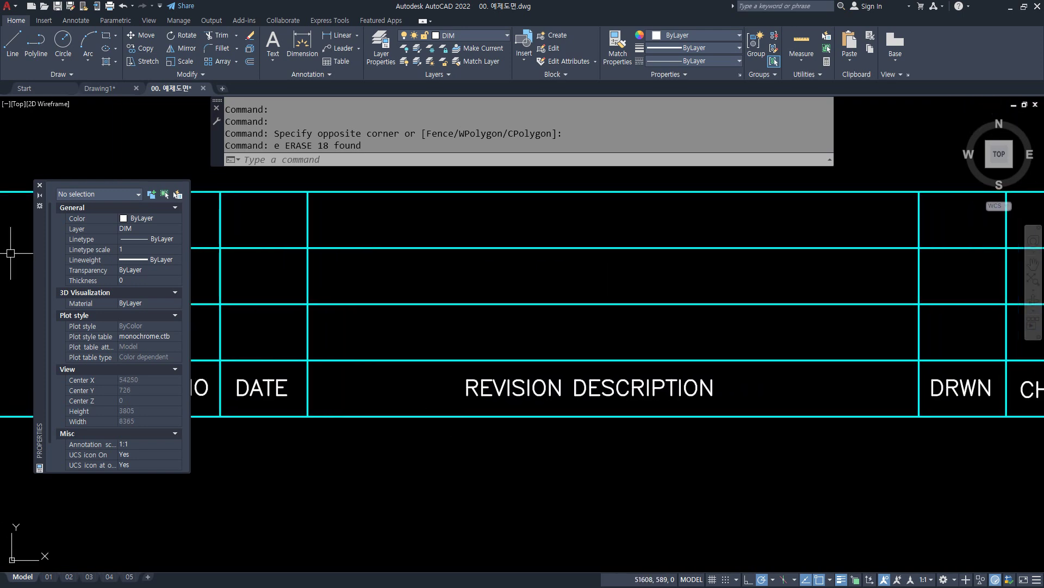
{"action": "left_click", "coordinate": [39, 185]}
{"action": "middle_click_drag", "start_coordinate": [310, 348], "coordinate": [292, 348]}
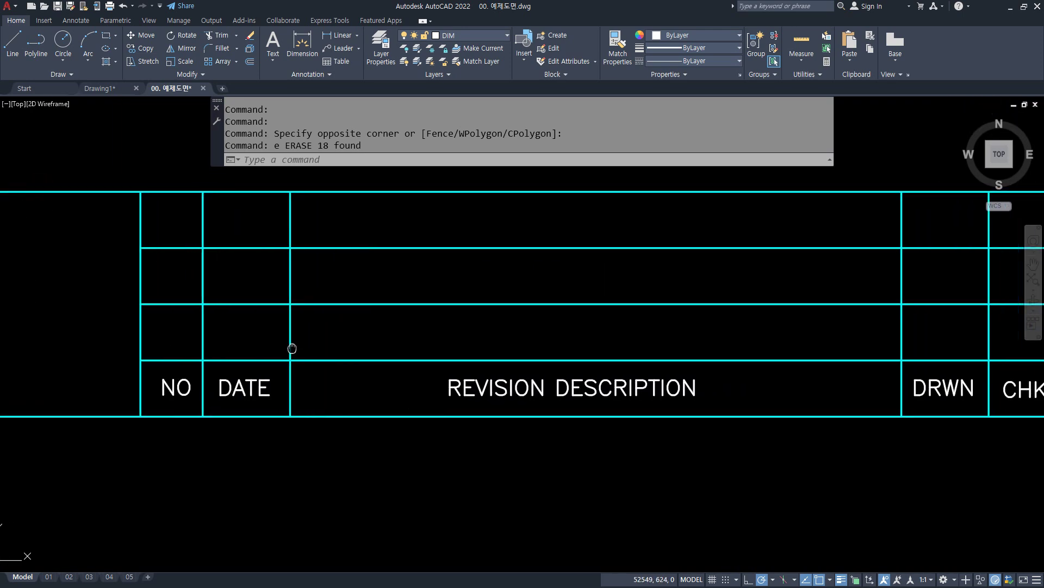
Step: Examine the revision table's REVISION DESCRIPTION, DATE, DRWN, CHK'D and APPD columns
{"action": "mouse_move", "coordinate": [587, 453]}
{"action": "left_mouse_down"}
{"action": "mouse_move", "coordinate": [457, 356]}
{"action": "mouse_move", "coordinate": [701, 368]}
{"action": "mouse_move", "coordinate": [608, 447]}
{"action": "left_mouse_up"}
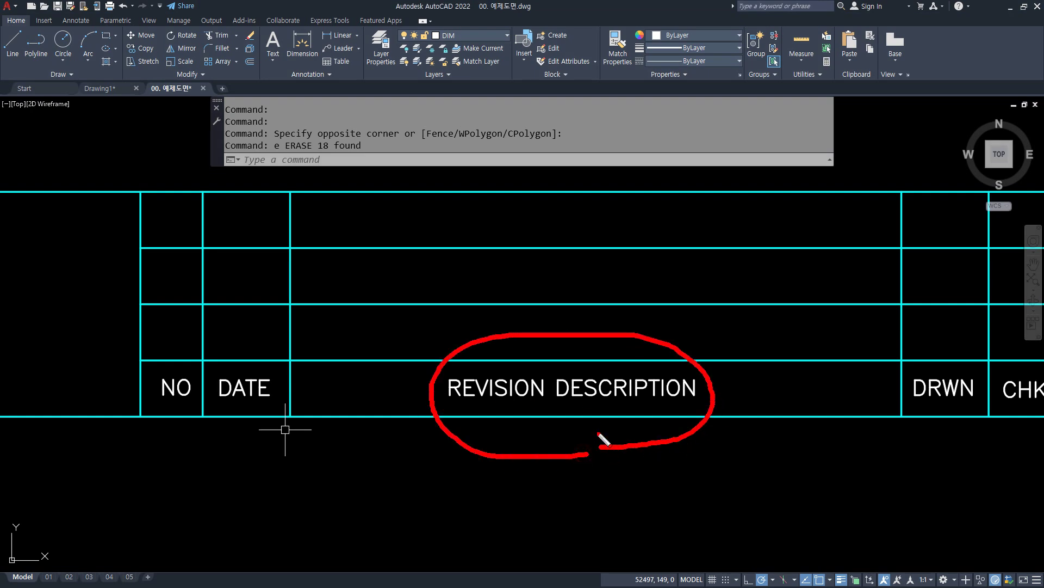
{"action": "key", "text": "Escape"}
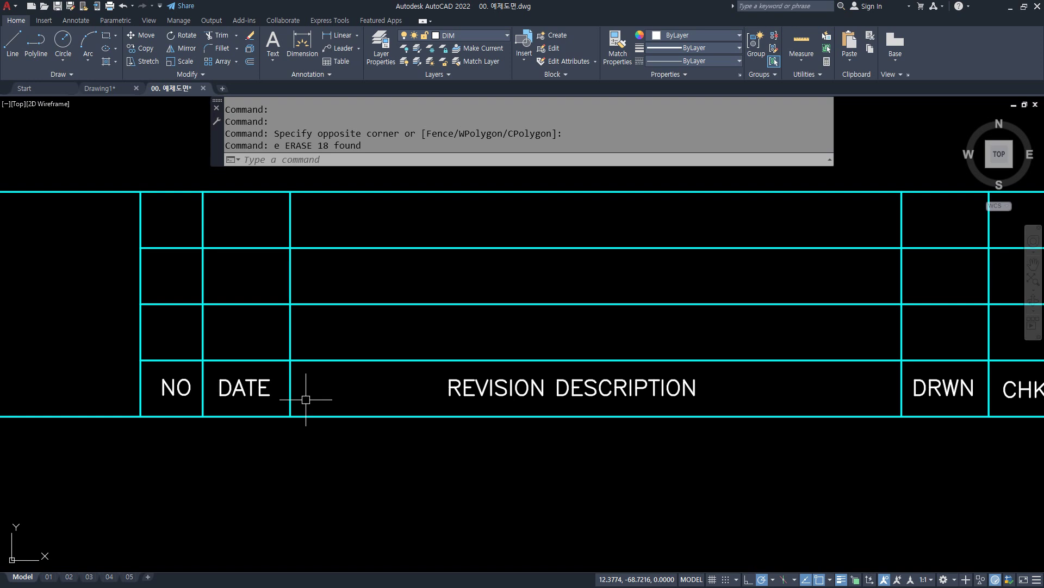
{"action": "mouse_move", "coordinate": [271, 355]}
{"action": "left_mouse_down"}
{"action": "mouse_move", "coordinate": [252, 357]}
{"action": "mouse_move", "coordinate": [266, 346]}
{"action": "left_mouse_up"}
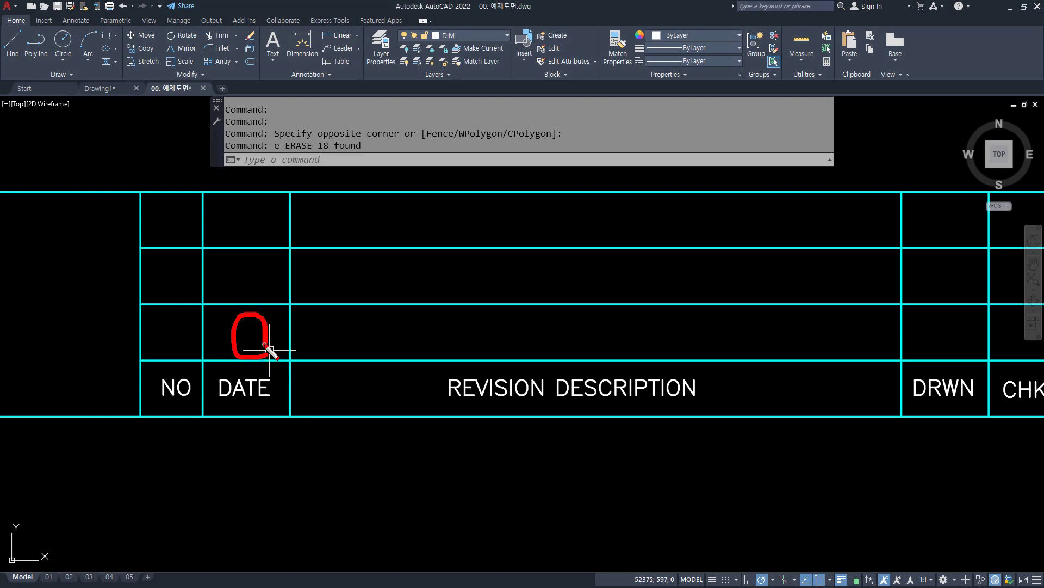
{"action": "mouse_move", "coordinate": [333, 313]}
{"action": "left_mouse_down"}
{"action": "mouse_move", "coordinate": [333, 342]}
{"action": "mouse_move", "coordinate": [568, 313]}
{"action": "mouse_move", "coordinate": [723, 312]}
{"action": "left_mouse_up"}
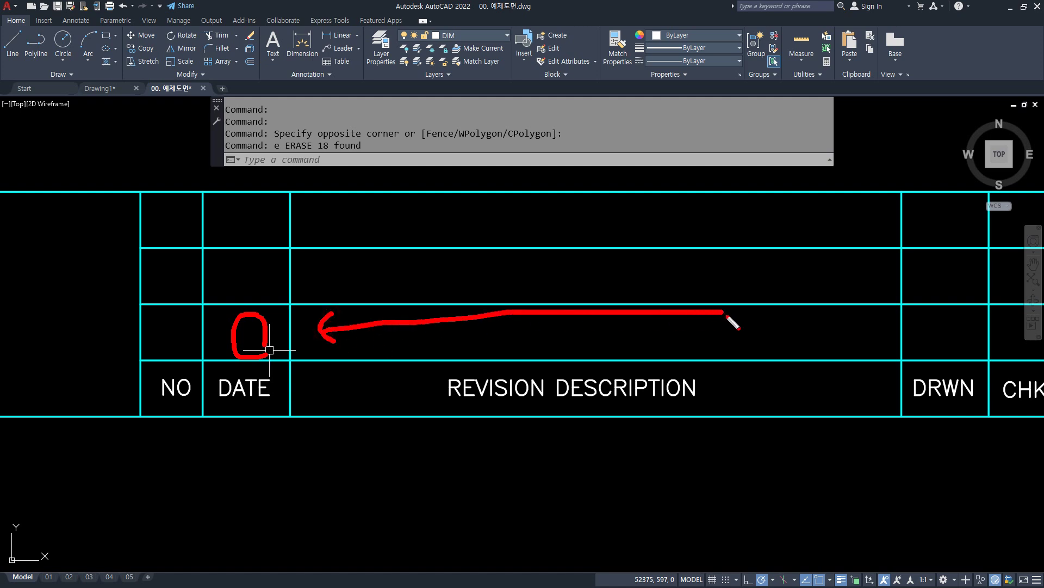
{"action": "mouse_move", "coordinate": [728, 317]}
{"action": "middle_mouse_down"}
{"action": "mouse_move", "coordinate": [613, 331]}
{"action": "mouse_move", "coordinate": [413, 331]}
{"action": "middle_mouse_up"}
{"action": "left_click_drag", "start_coordinate": [560, 351], "coordinate": [555, 345]}
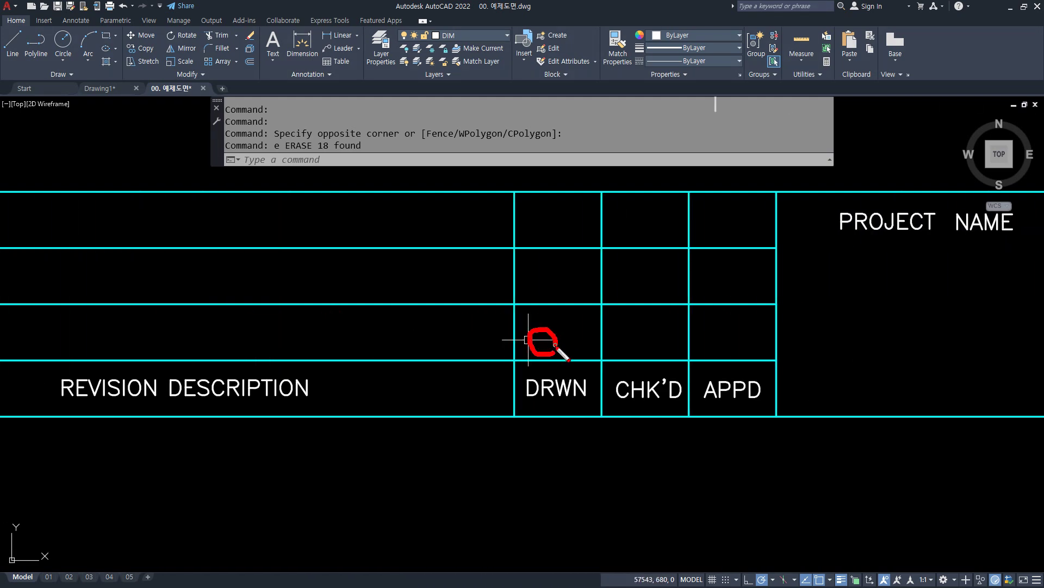
{"action": "left_click_drag", "start_coordinate": [634, 357], "coordinate": [654, 357]}
{"action": "mouse_move", "coordinate": [722, 358]}
{"action": "left_mouse_down"}
{"action": "mouse_move", "coordinate": [718, 328]}
{"action": "mouse_move", "coordinate": [738, 358]}
{"action": "left_mouse_up"}
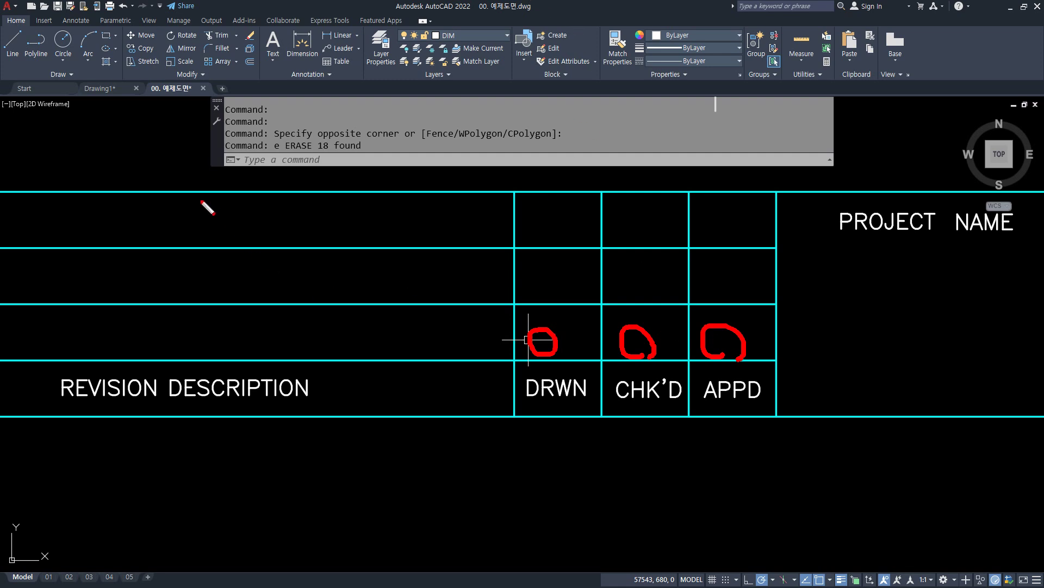
{"action": "key", "text": "Escape"}
Step: Return to Drawing1, then switch to the Notepad command notes and review the WIPeout and DRaworder entries
{"action": "left_click", "coordinate": [98, 90]}
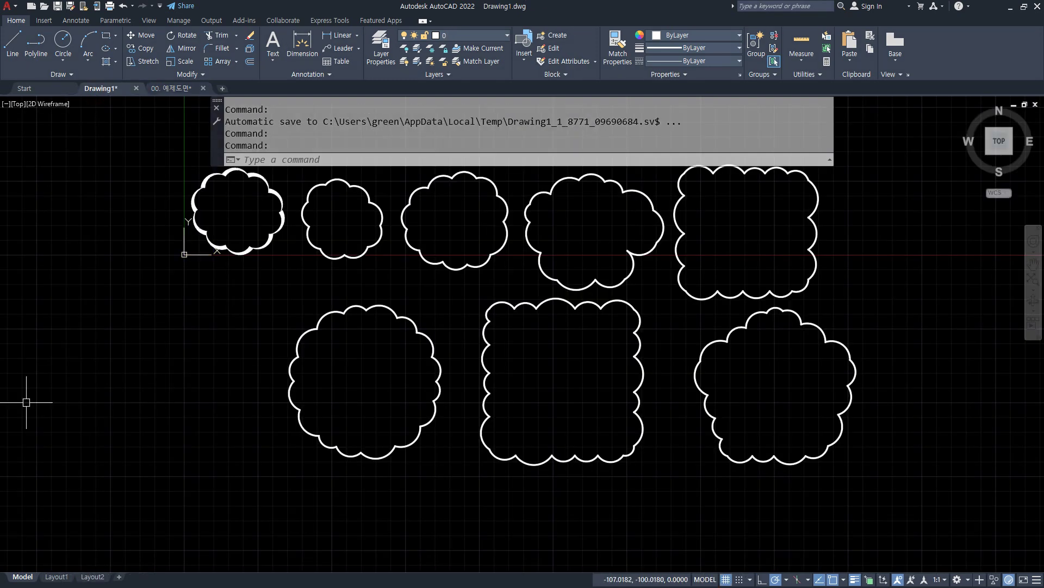
{"action": "key", "text": "alt+Tab"}
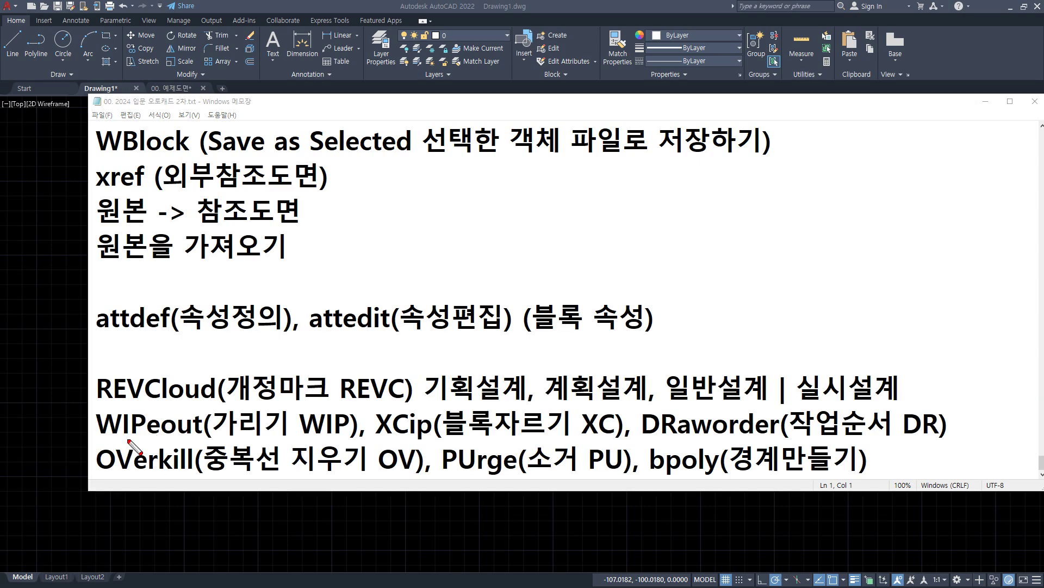
{"action": "key", "text": "ctrl+2"}
{"action": "left_click_drag", "start_coordinate": [99, 438], "coordinate": [348, 439]}
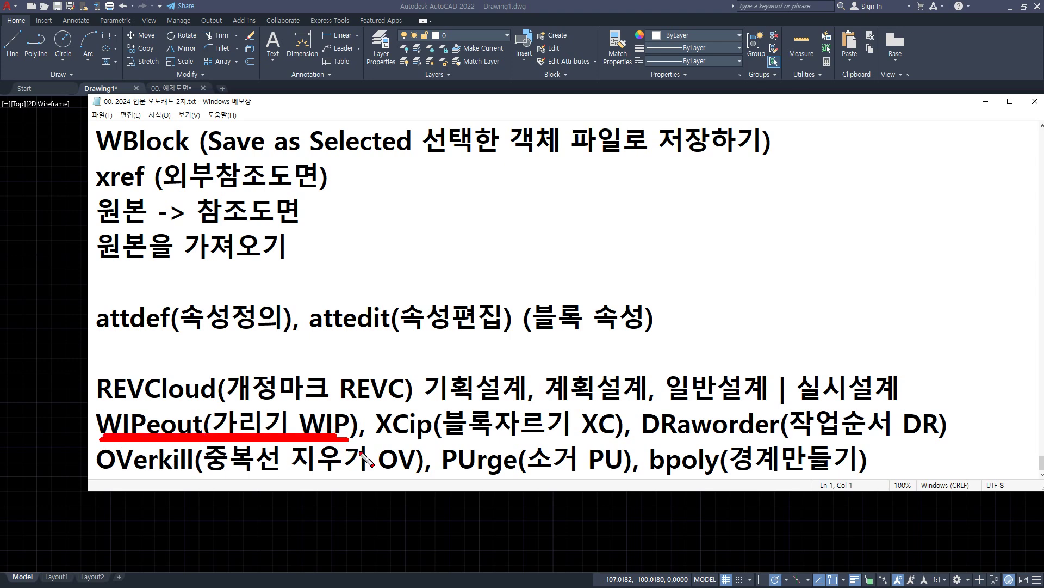
{"action": "left_click_drag", "start_coordinate": [651, 444], "coordinate": [946, 441]}
{"action": "left_click_drag", "start_coordinate": [641, 442], "coordinate": [945, 443]}
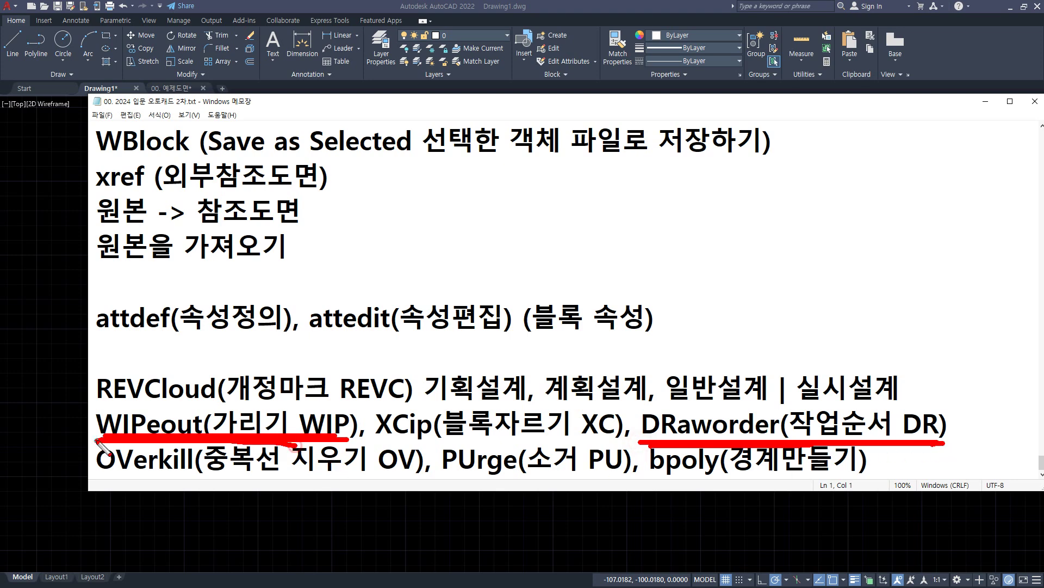
{"action": "key", "text": "Escape"}
Step: Switch back to AutoCAD, erase all the revision clouds in Drawing1, and run Zoom All
{"action": "left_click", "coordinate": [70, 374]}
{"action": "scroll", "coordinate": [773, 457], "scroll_direction": "down", "scroll_amount": 3}
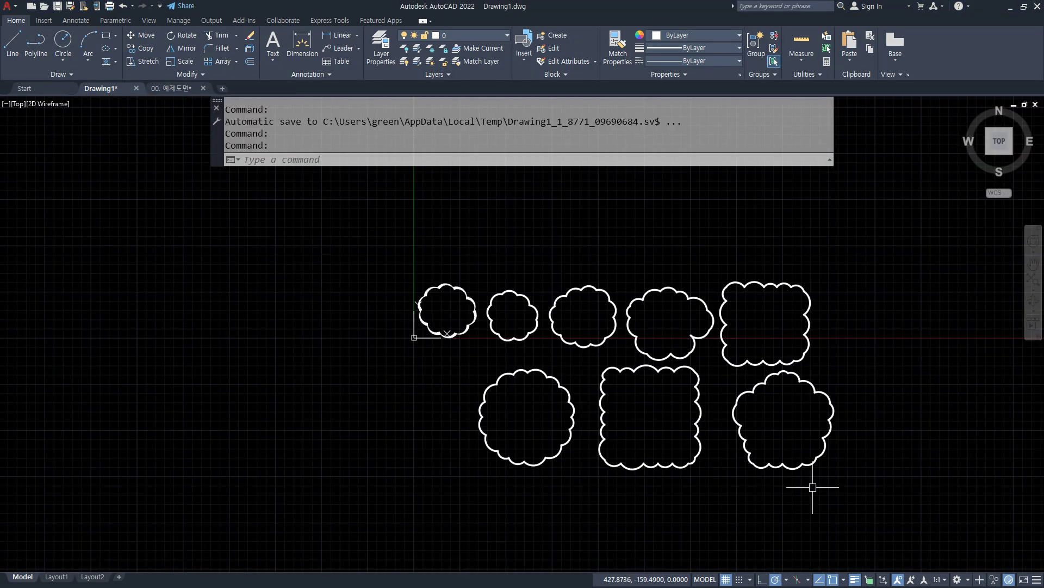
{"action": "left_click", "coordinate": [875, 508]}
{"action": "left_click", "coordinate": [349, 257]}
{"action": "type", "text": "e"}
{"action": "key", "text": "Return"}
{"action": "type", "text": "z"}
{"action": "key", "text": "Return"}
{"action": "type", "text": "a"}
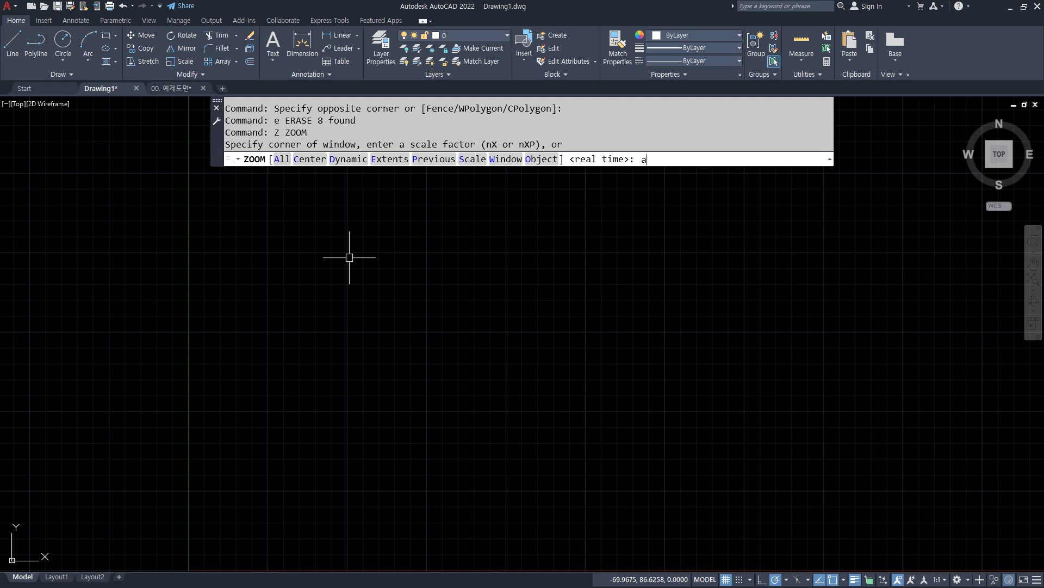
{"action": "key", "text": "Return"}
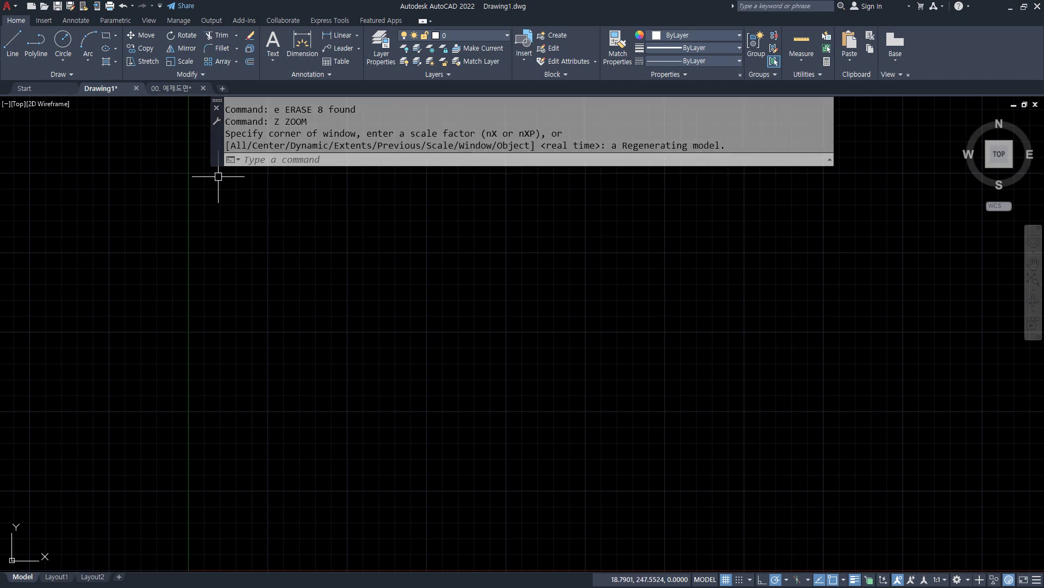
{"action": "left_click", "coordinate": [61, 74]}
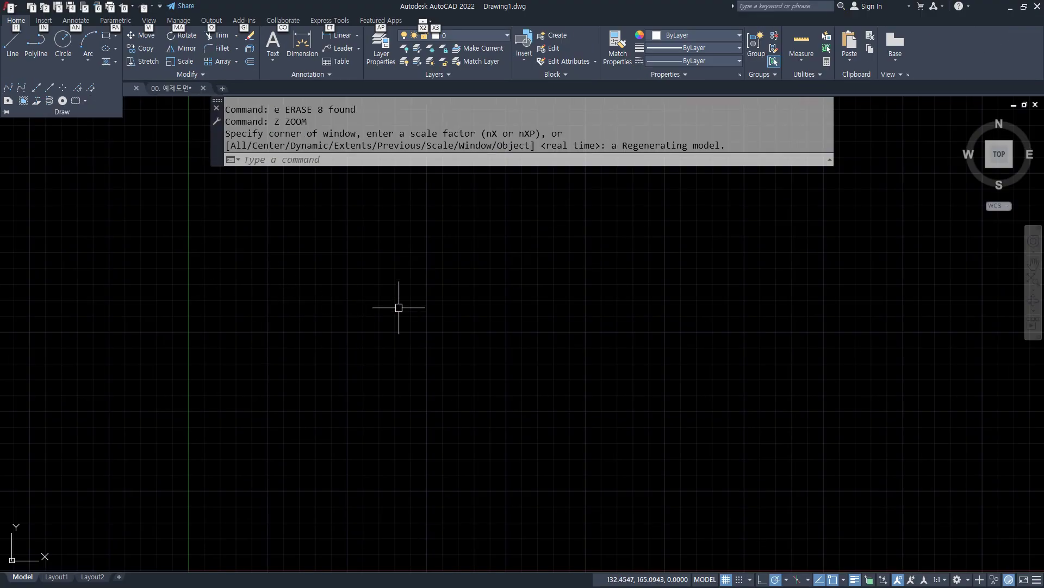
{"action": "left_click", "coordinate": [398, 307]}
{"action": "left_click", "coordinate": [345, 286]}
Step: Draw a circle with a radius of about 46.5 in the empty drawing
{"action": "type", "text": "c"}
{"action": "key", "text": "Return"}
{"action": "left_click", "coordinate": [387, 290]}
{"action": "left_click", "coordinate": [340, 230]}
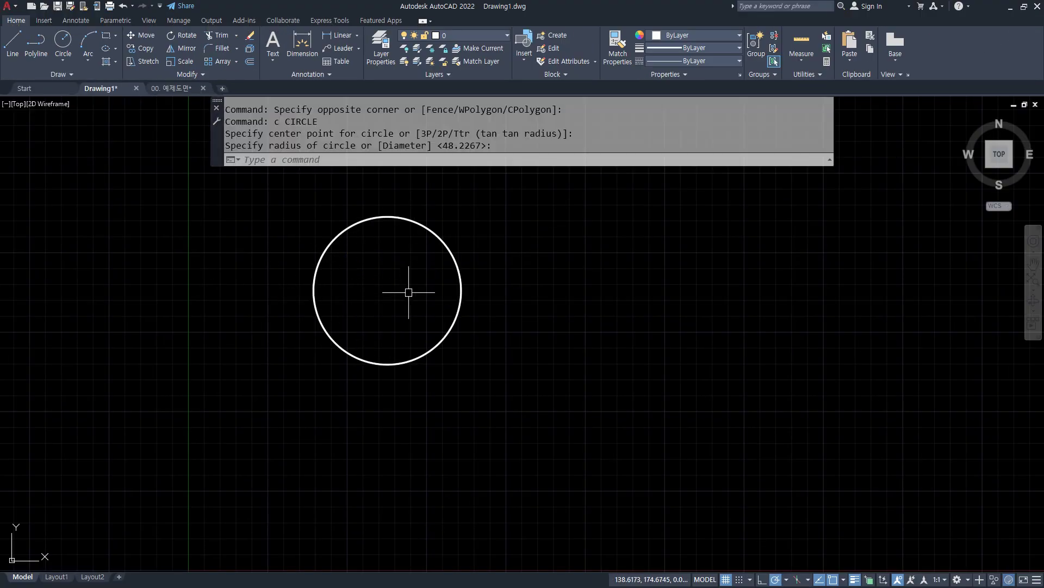
Step: Draw a rectangle that starts inside the circle and extends down and to the right, overlapping it
{"action": "type", "text": "rec"}
{"action": "key", "text": "Return"}
{"action": "left_click", "coordinate": [356, 257]}
{"action": "left_click", "coordinate": [537, 447]}
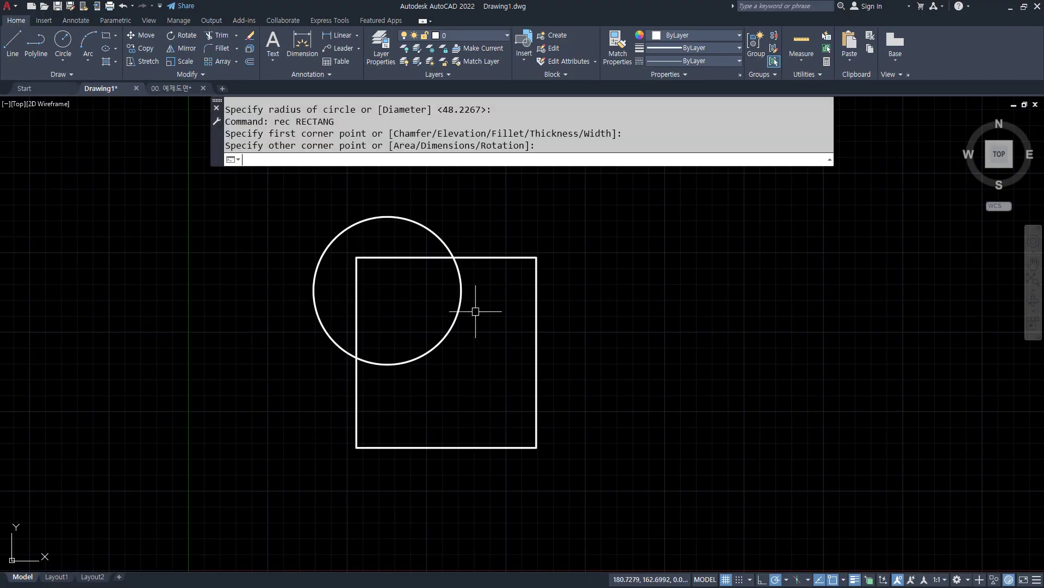
Step: Draw a second circle with a radius of about 50.3 overlapping the rectangle's lower-right corner
{"action": "type", "text": "c"}
{"action": "key", "text": "Return"}
{"action": "left_click", "coordinate": [509, 408]}
{"action": "left_click", "coordinate": [564, 466]}
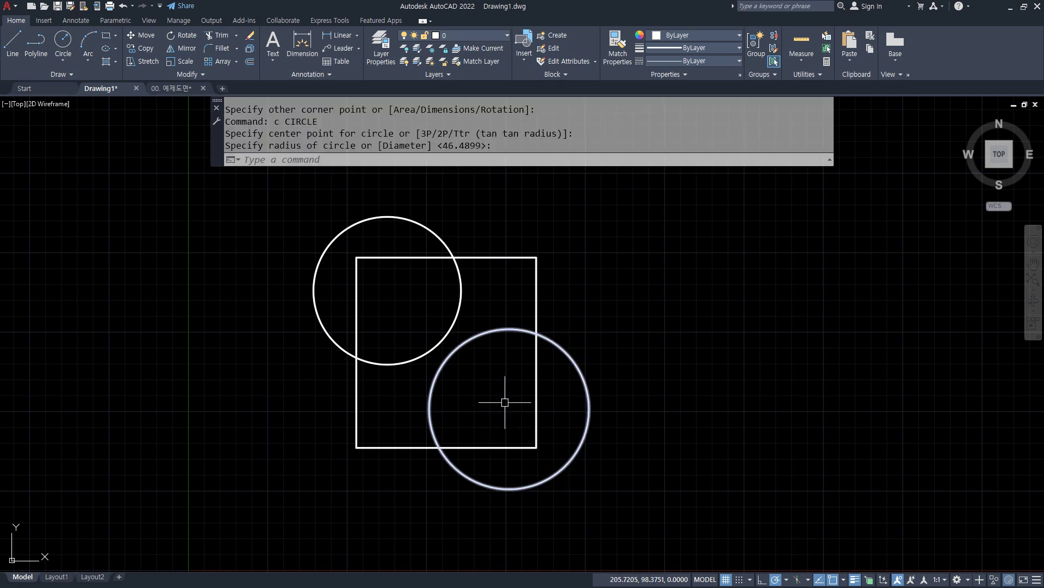
{"action": "type", "text": "c"}
{"action": "key", "text": "Return"}
{"action": "left_click", "coordinate": [576, 235]}
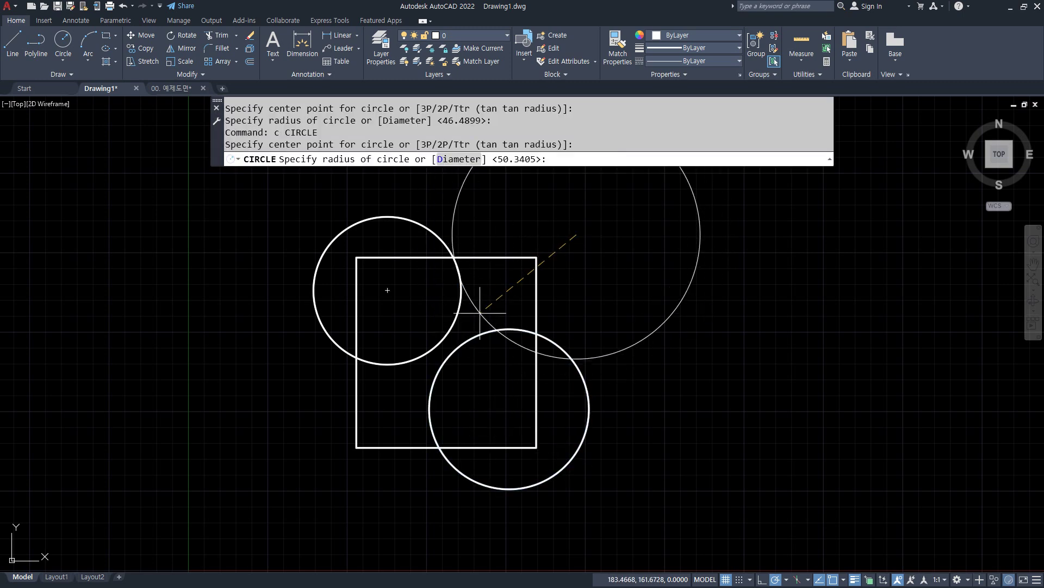
{"action": "key", "text": "Escape"}
Step: Draw a second rectangle from outside the first one's upper-right corner to the first circle's lowest point, overlapping the other shapes
{"action": "type", "text": "rec"}
{"action": "key", "text": "Return"}
{"action": "left_click", "coordinate": [561, 231]}
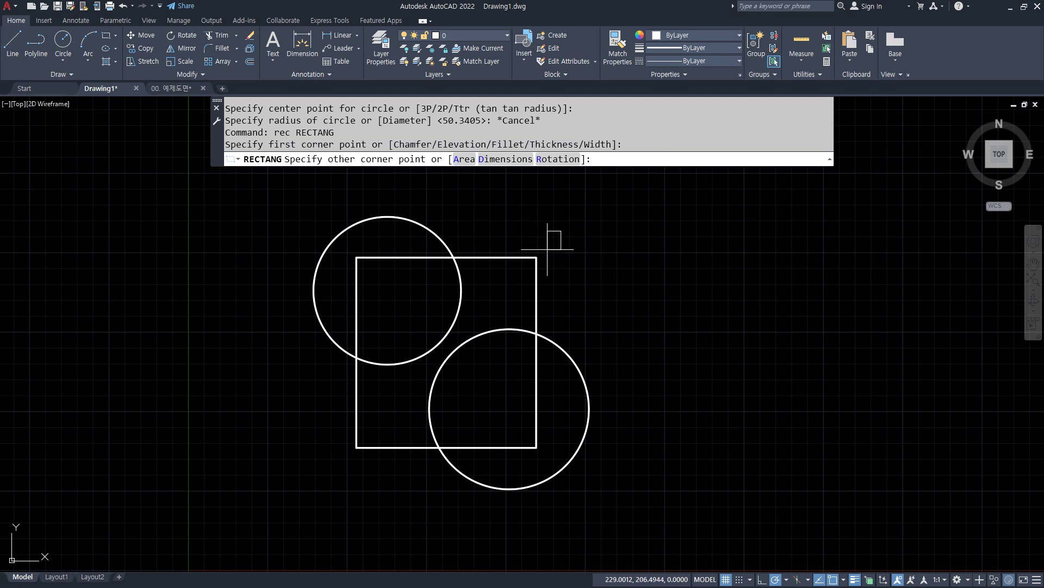
{"action": "left_click", "coordinate": [388, 364]}
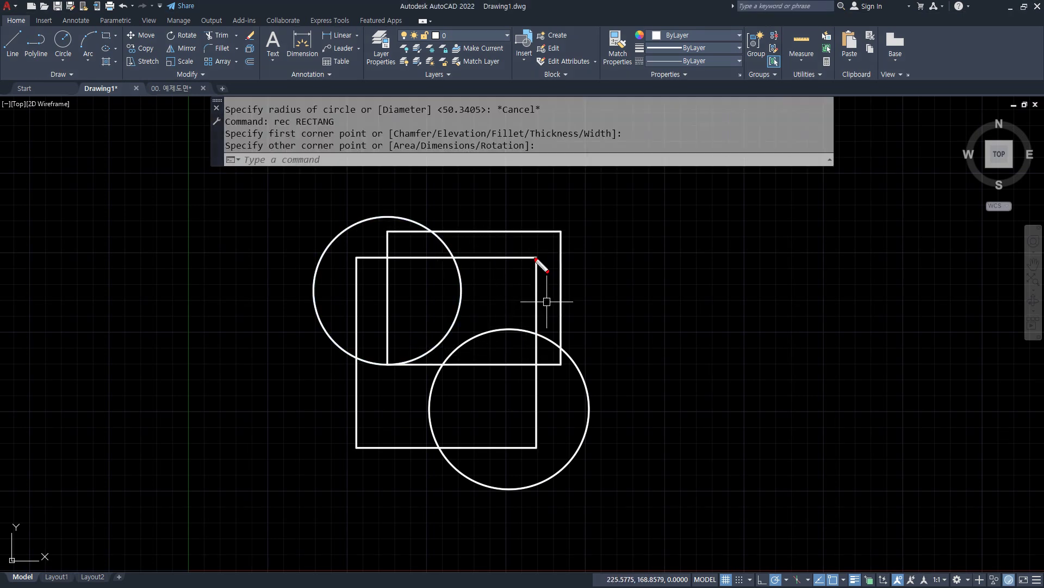
{"action": "mouse_move", "coordinate": [480, 260]}
{"action": "left_mouse_down"}
{"action": "mouse_move", "coordinate": [362, 260]}
{"action": "mouse_move", "coordinate": [363, 452]}
{"action": "mouse_move", "coordinate": [521, 458]}
{"action": "mouse_move", "coordinate": [549, 383]}
{"action": "left_mouse_up"}
{"action": "left_click_drag", "start_coordinate": [560, 233], "coordinate": [411, 235]}
{"action": "mouse_move", "coordinate": [386, 267]}
{"action": "left_mouse_down"}
{"action": "mouse_move", "coordinate": [369, 424]}
{"action": "mouse_move", "coordinate": [518, 449]}
{"action": "mouse_move", "coordinate": [569, 287]}
{"action": "left_mouse_up"}
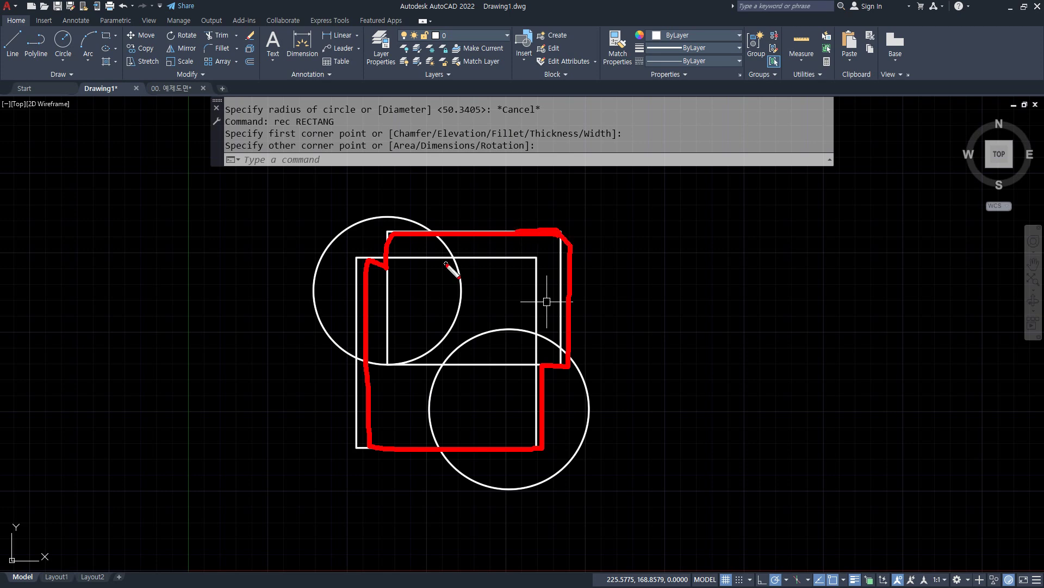
{"action": "left_click_drag", "start_coordinate": [465, 243], "coordinate": [353, 338]}
{"action": "left_click_drag", "start_coordinate": [518, 262], "coordinate": [408, 347]}
{"action": "left_click_drag", "start_coordinate": [501, 315], "coordinate": [436, 402]}
{"action": "left_click_drag", "start_coordinate": [569, 341], "coordinate": [449, 412]}
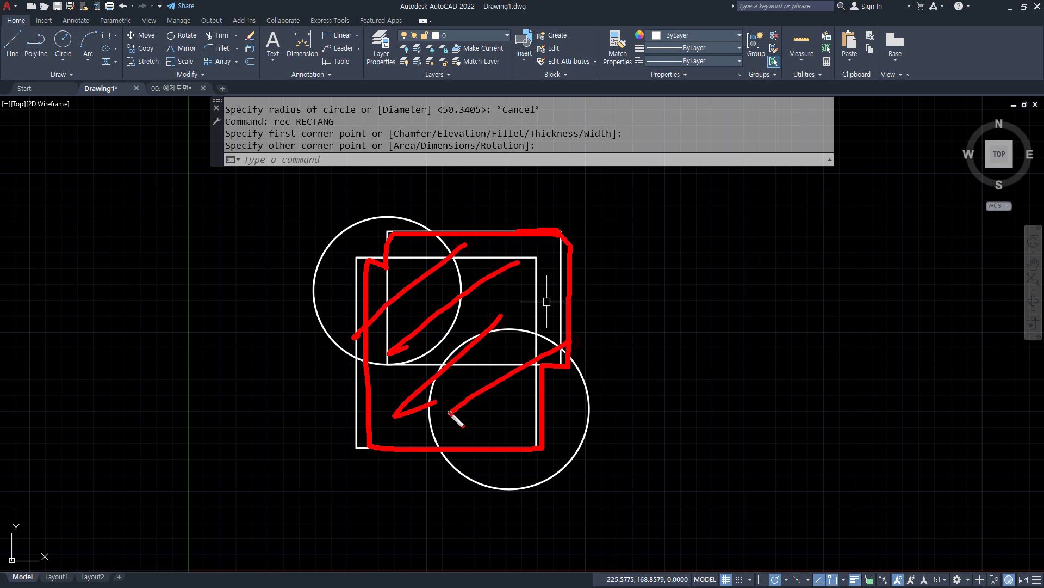
{"action": "key", "text": "Escape"}
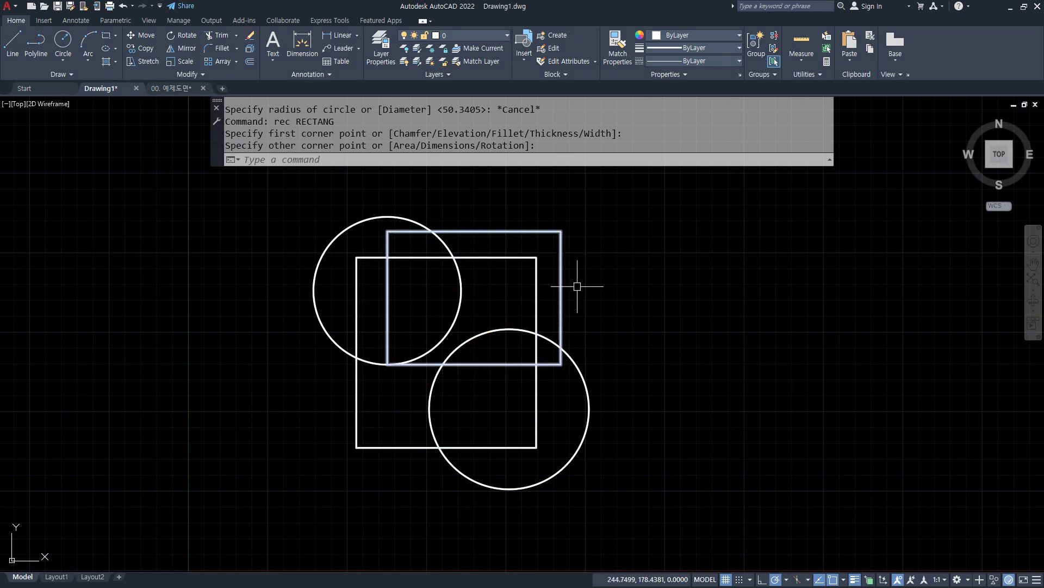
Step: Move the upper-right rectangle slightly up and to the right, keeping it overlapping the larger rectangle and both circles
{"action": "type", "text": "m"}
{"action": "key", "text": "Return"}
{"action": "left_click", "coordinate": [553, 231]}
{"action": "key", "text": "Return"}
{"action": "left_click", "coordinate": [610, 297]}
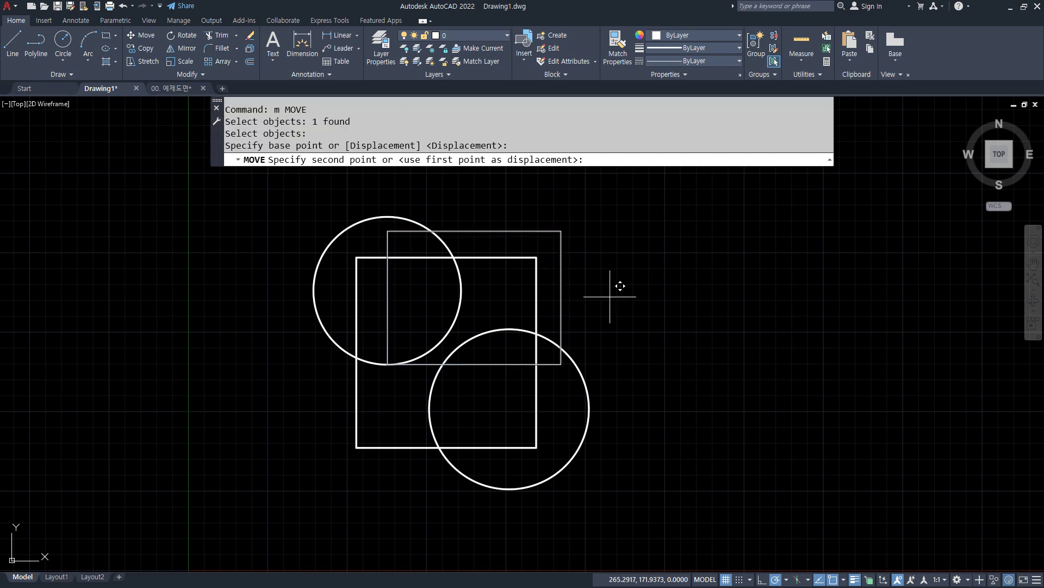
{"action": "left_click", "coordinate": [636, 272]}
Step: Move both circles together up and to the right so they still overlap the two rectangles
{"action": "key", "text": "Return"}
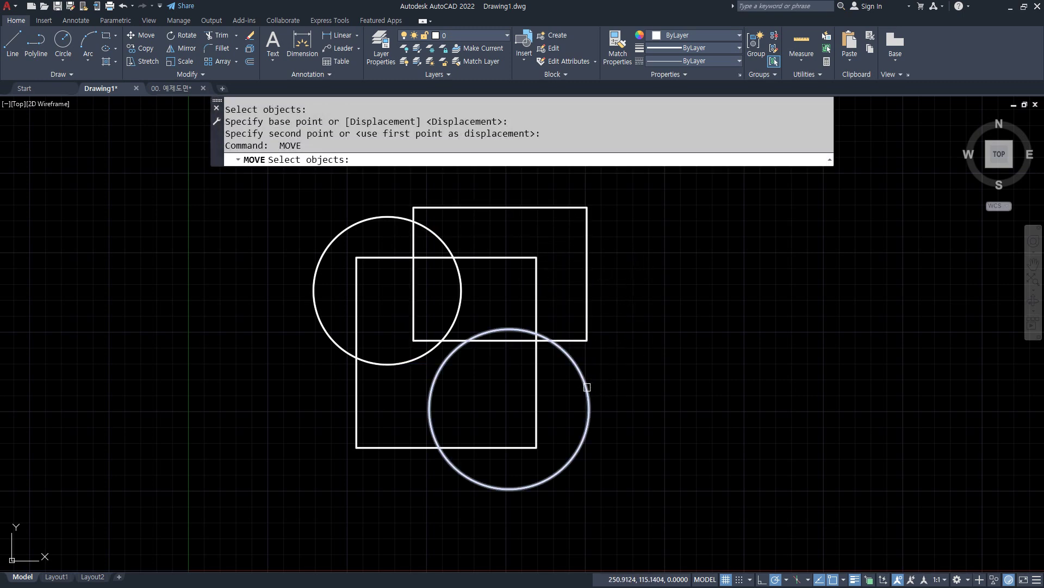
{"action": "left_click", "coordinate": [585, 384]}
{"action": "left_click", "coordinate": [418, 244]}
{"action": "key", "text": "Return"}
{"action": "left_click", "coordinate": [245, 340]}
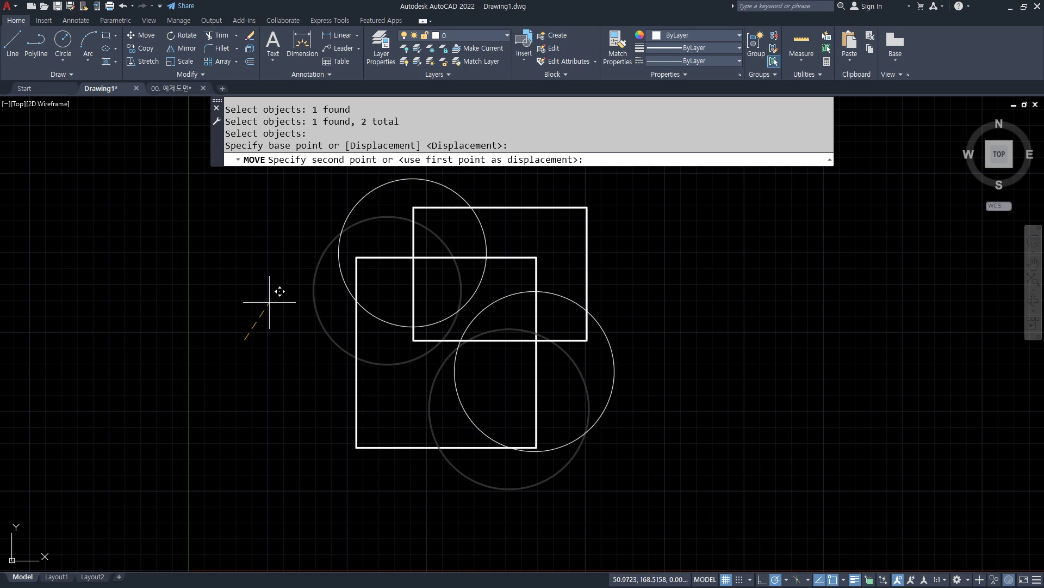
{"action": "left_click", "coordinate": [275, 298]}
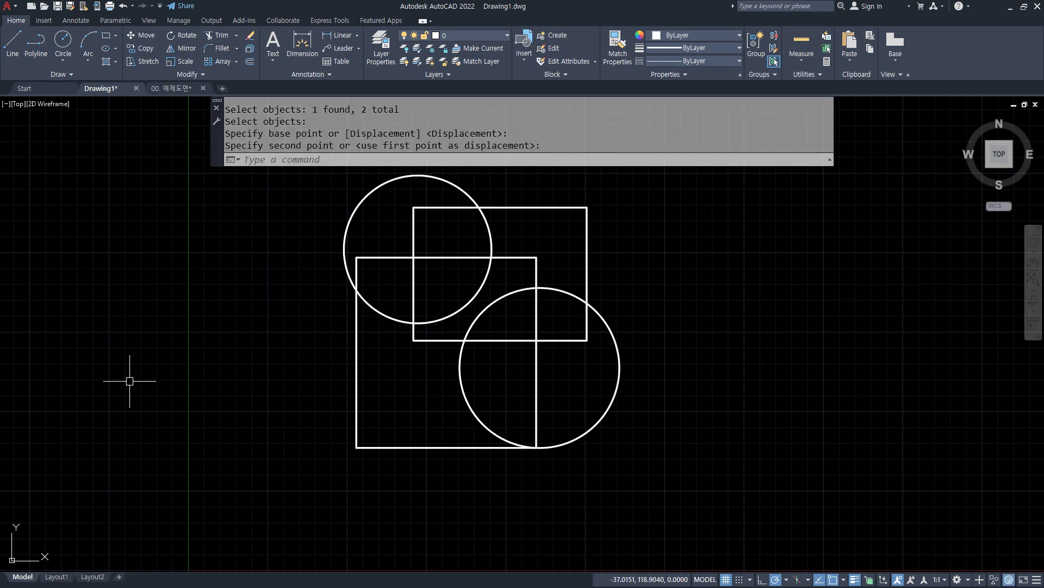
Step: Create a WIPEOUT along the combined outer outline of the two overlapping rectangles, picking its eight corner points
{"action": "type", "text": "wipeou"}
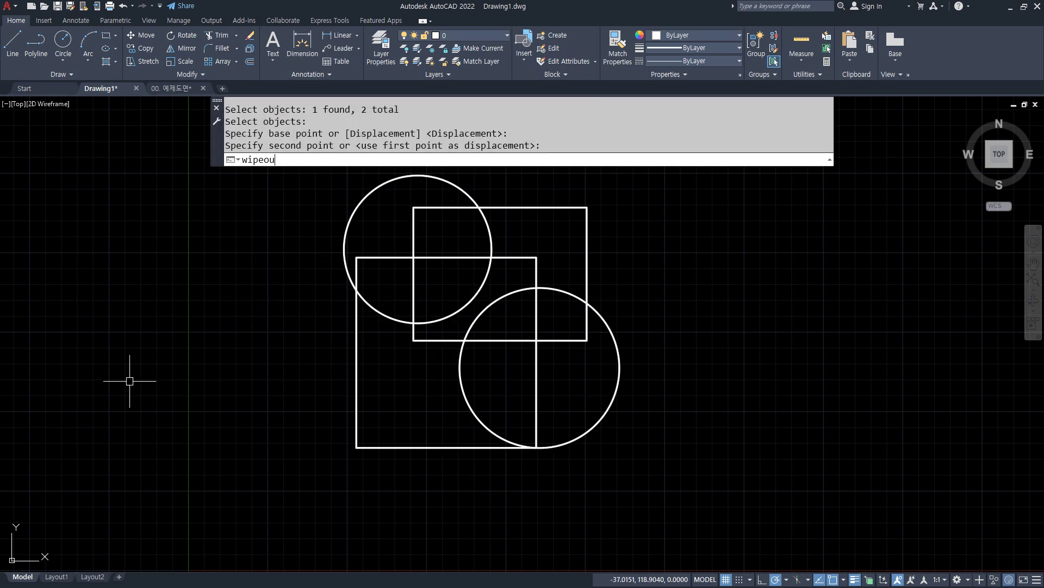
{"action": "type", "text": "t"}
{"action": "key", "text": "Return"}
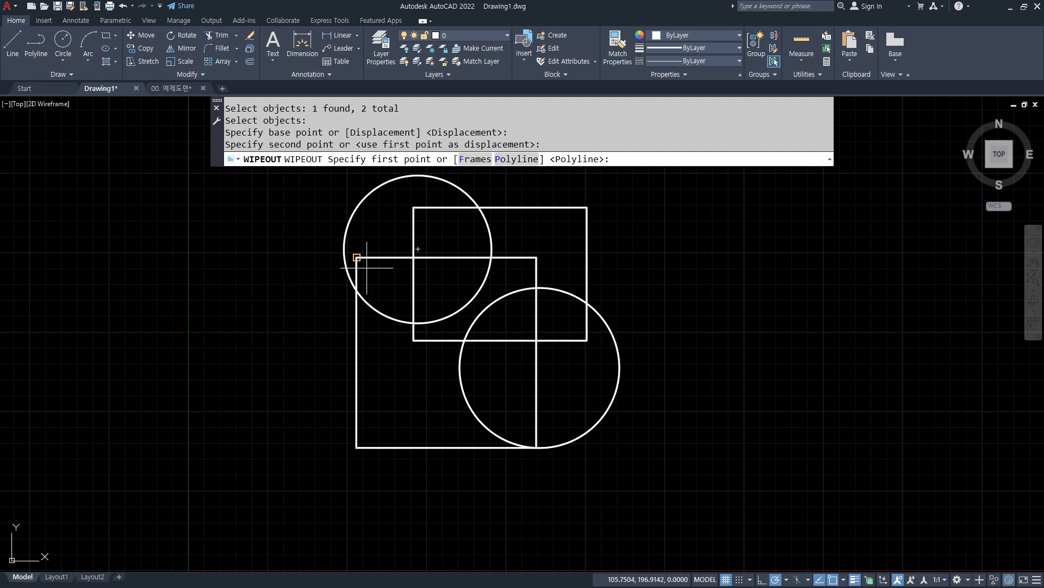
{"action": "left_click", "coordinate": [587, 207]}
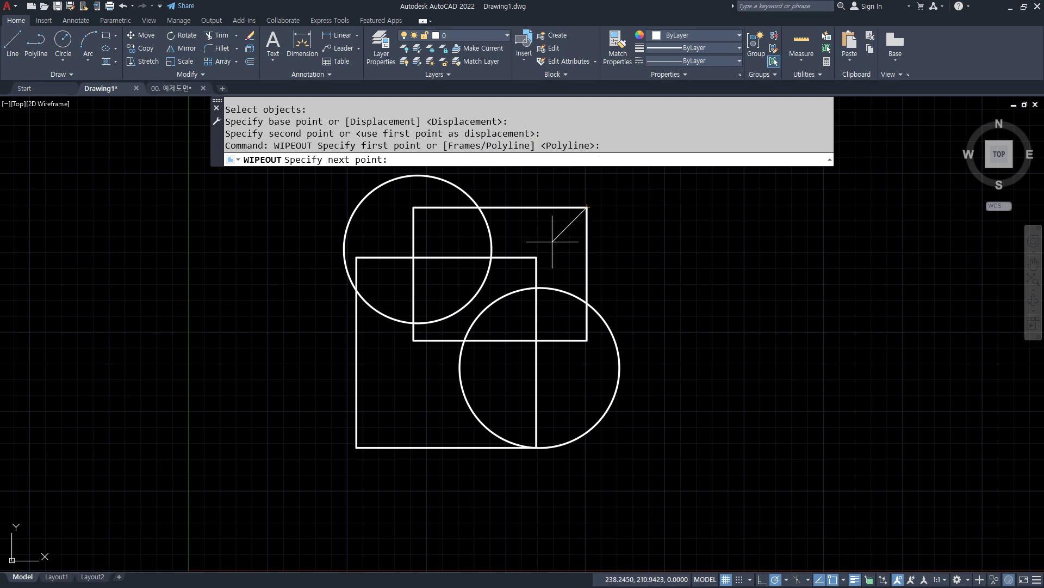
{"action": "left_click", "coordinate": [414, 207]}
{"action": "left_click", "coordinate": [414, 258]}
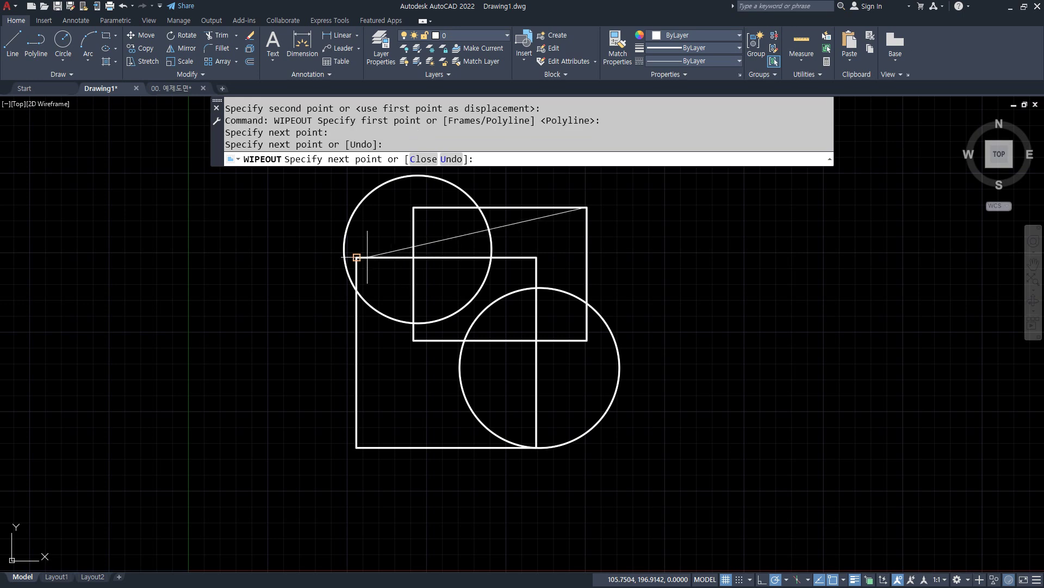
{"action": "left_click", "coordinate": [356, 257]}
{"action": "left_click", "coordinate": [356, 447]}
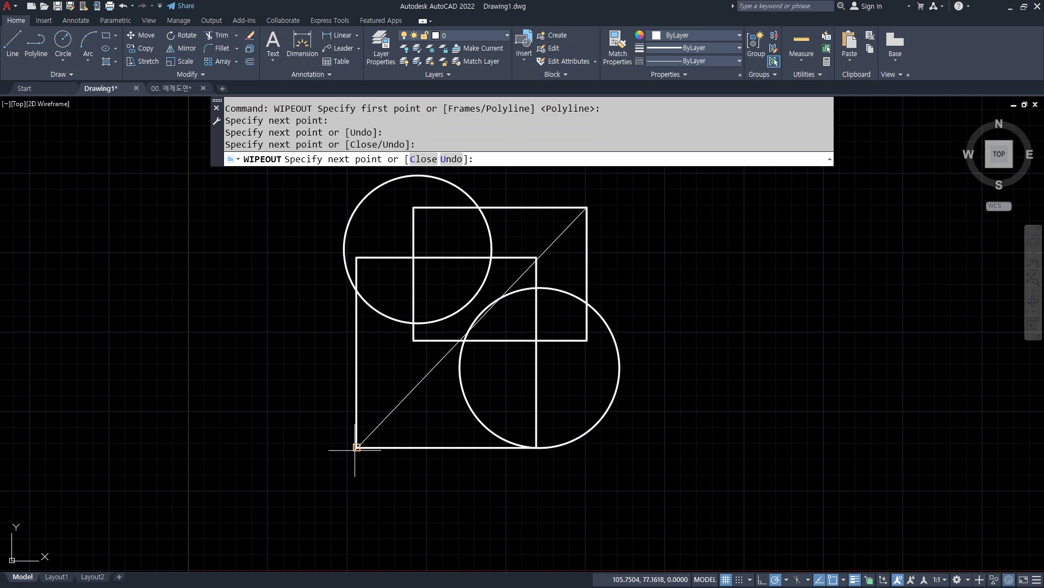
{"action": "left_click", "coordinate": [537, 448]}
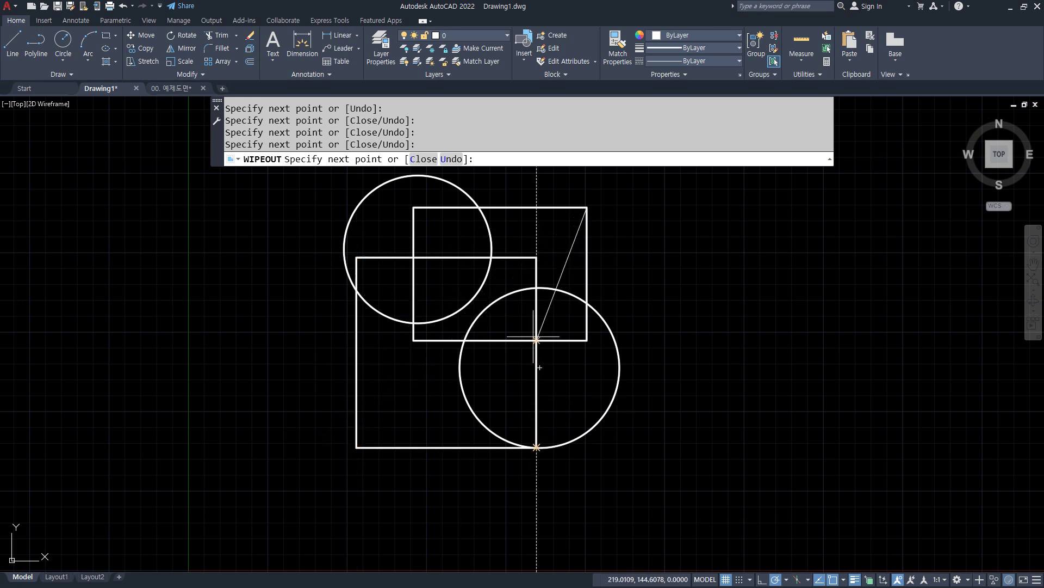
{"action": "left_click", "coordinate": [537, 340]}
{"action": "left_click", "coordinate": [587, 340]}
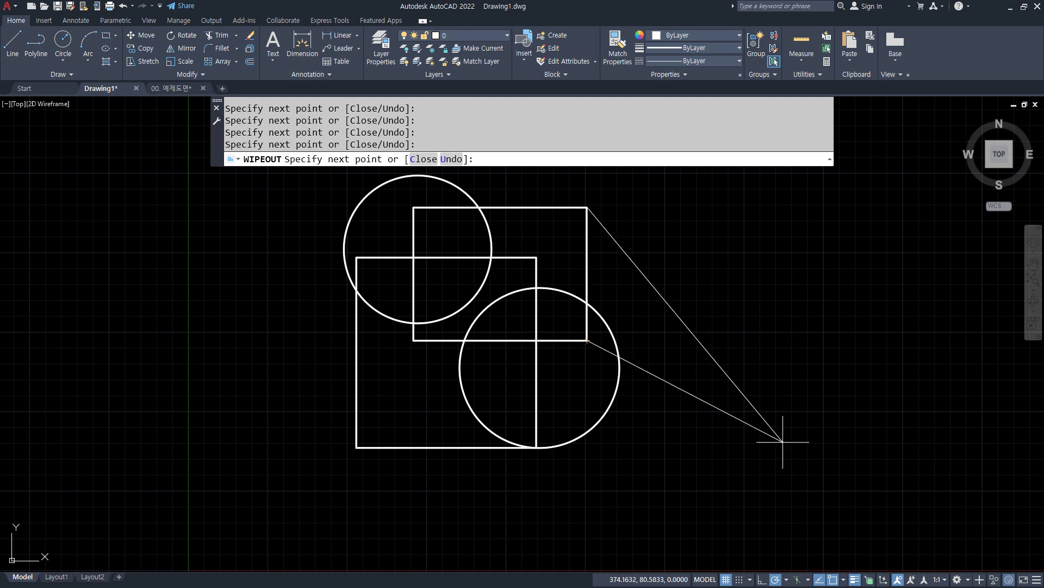
{"action": "key", "text": "Return"}
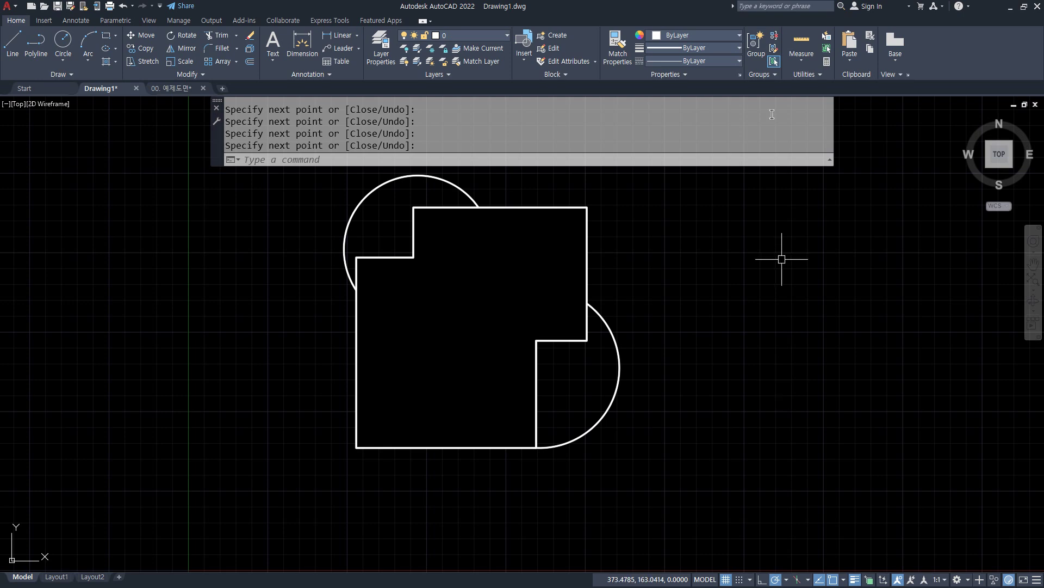
Step: Move the lower-right circle a short distance straight up behind the wipeout
{"action": "type", "text": "MOVE"}
{"action": "key", "text": "Return"}
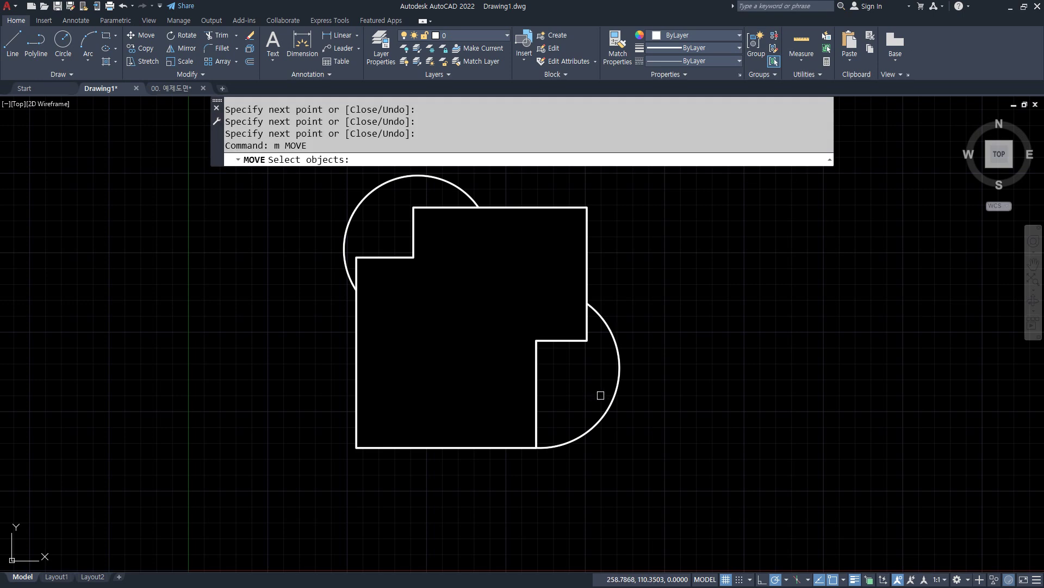
{"action": "left_click", "coordinate": [607, 409]}
{"action": "key", "text": "Return"}
{"action": "left_click", "coordinate": [691, 417]}
{"action": "left_click", "coordinate": [691, 401]}
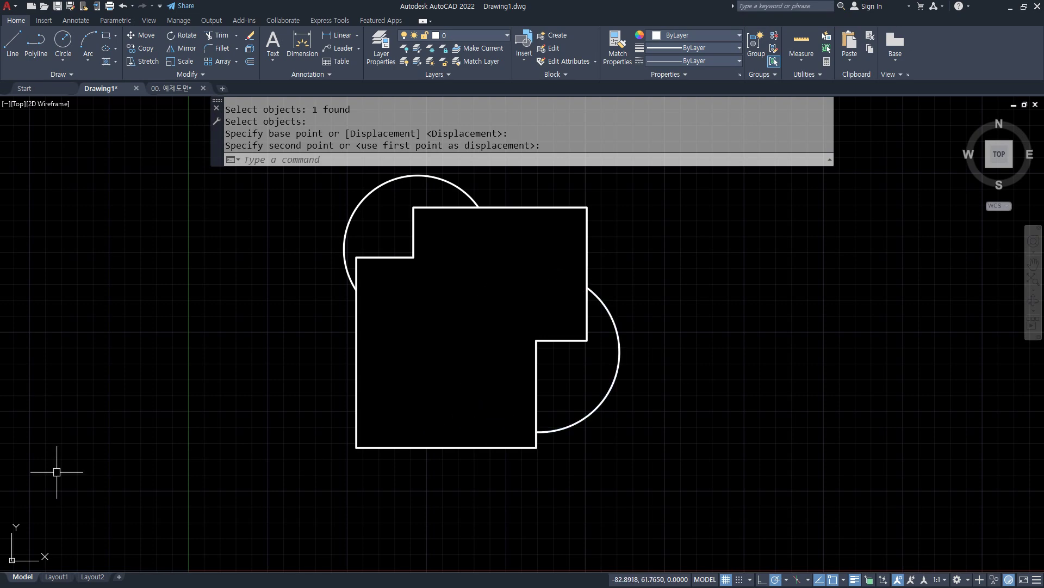
Step: Check the DRaworder entry (shortcut DR) in the Notepad command notes and return to the AutoCAD drawing
{"action": "key", "text": "alt+Tab"}
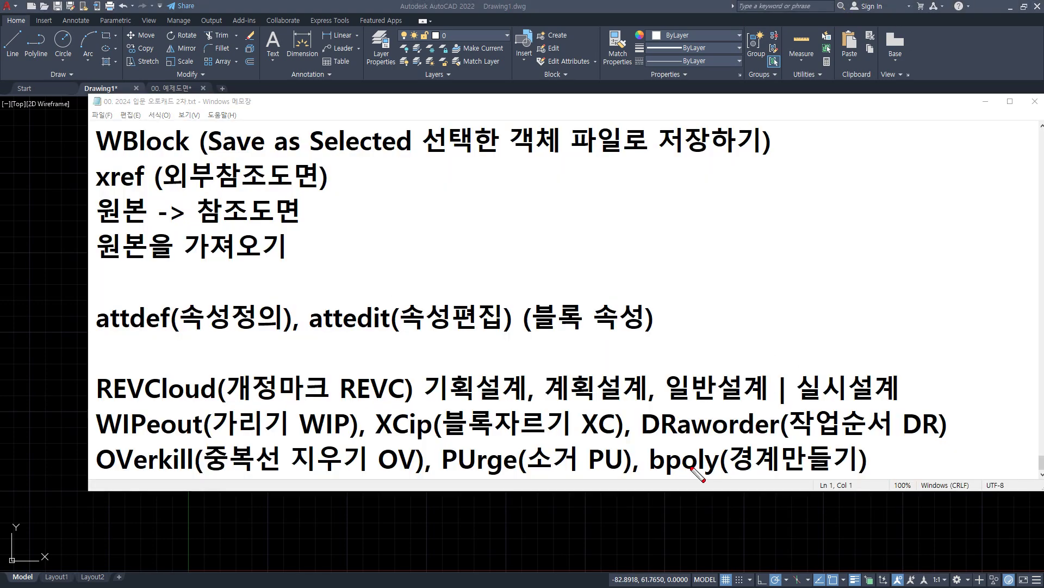
{"action": "left_click_drag", "start_coordinate": [653, 449], "coordinate": [957, 433]}
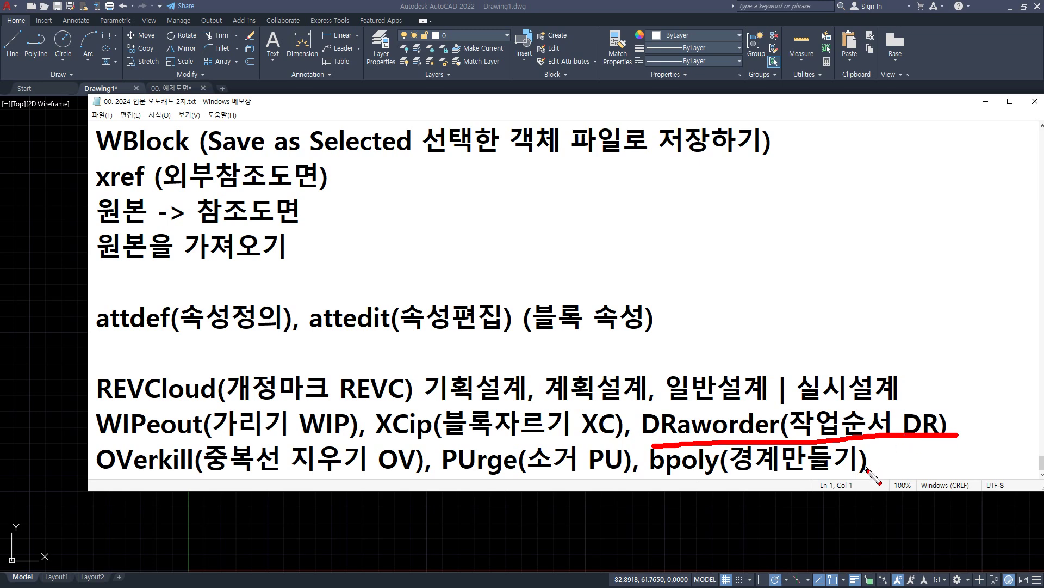
{"action": "key", "text": "Escape"}
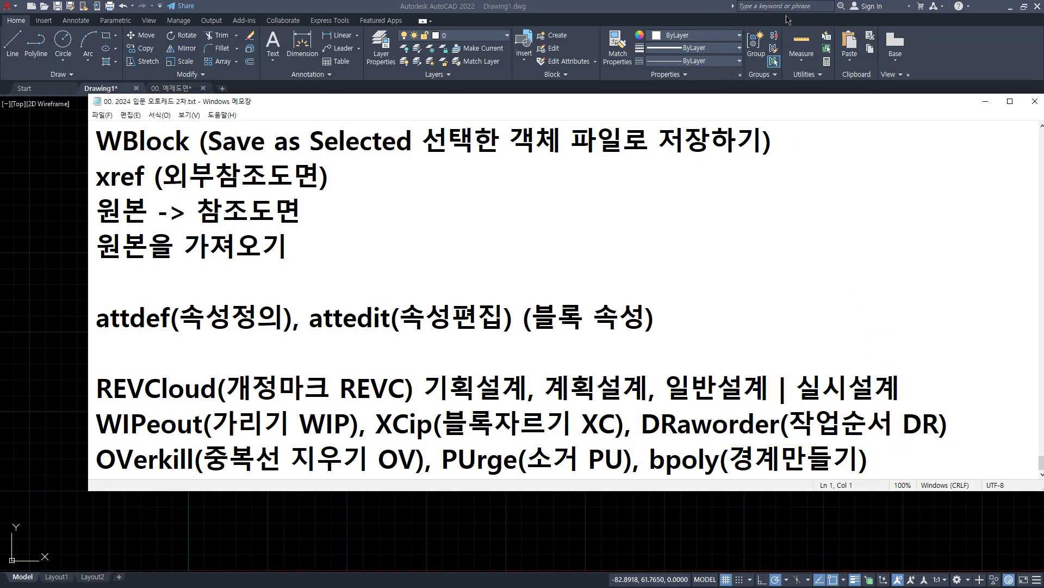
{"action": "left_click", "coordinate": [633, 16]}
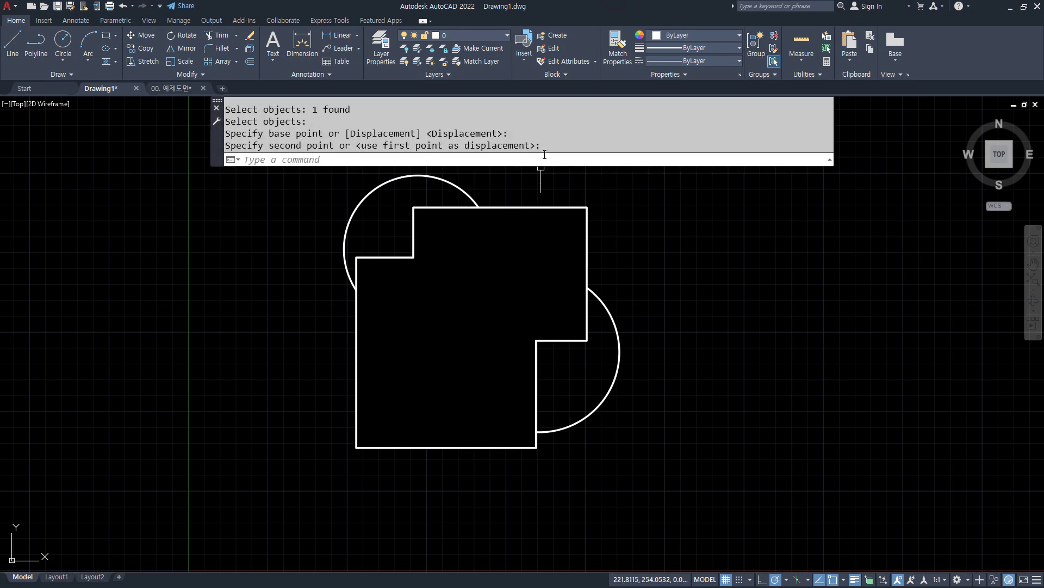
Step: Bring the upper-left circle in front of all objects with the Front option of DRAWORDER
{"action": "type", "text": "dra"}
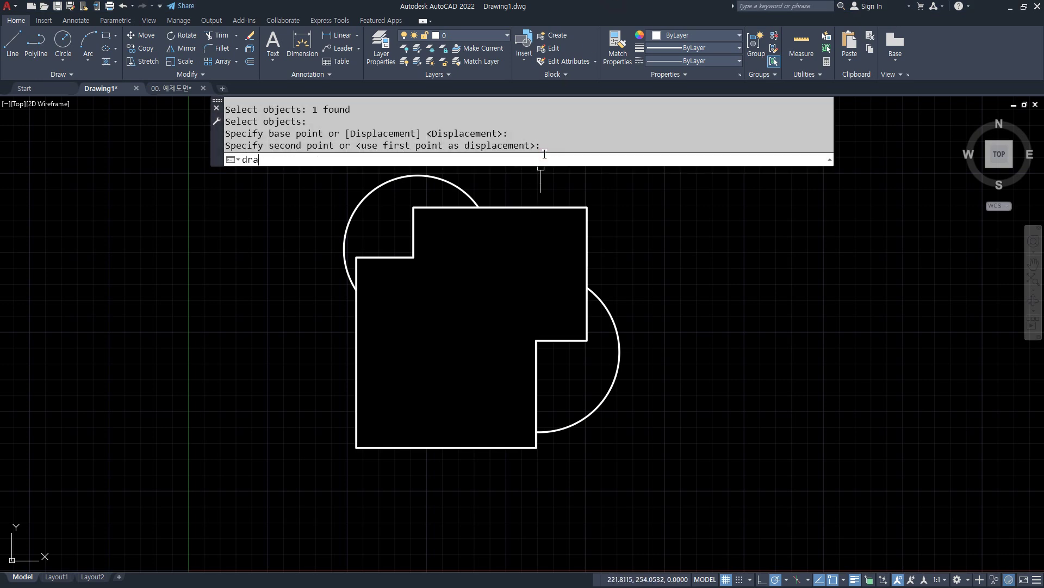
{"action": "type", "text": "worder"}
{"action": "key", "text": "Return"}
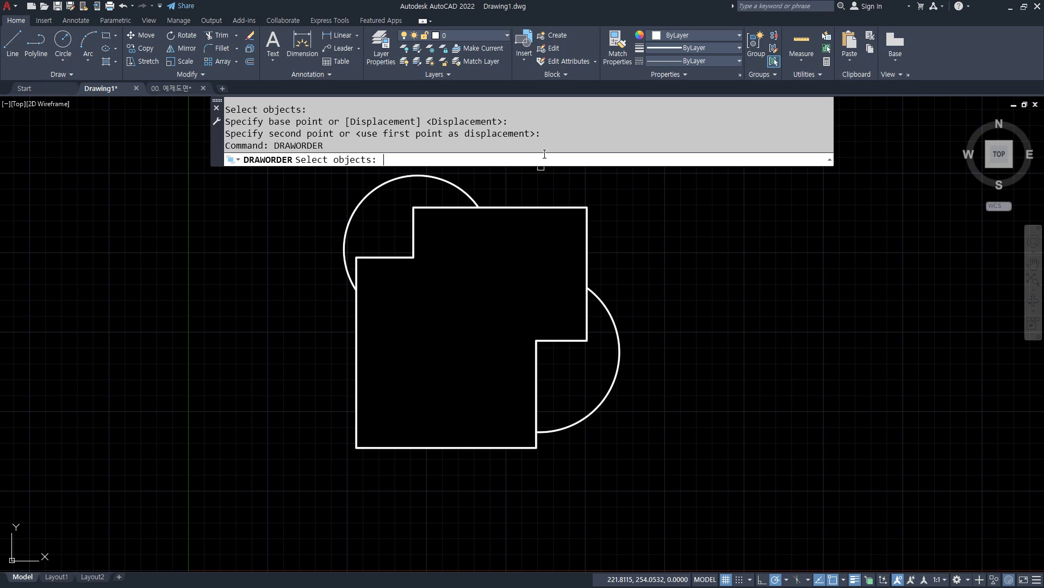
{"action": "left_click", "coordinate": [464, 188]}
{"action": "key", "text": "Return"}
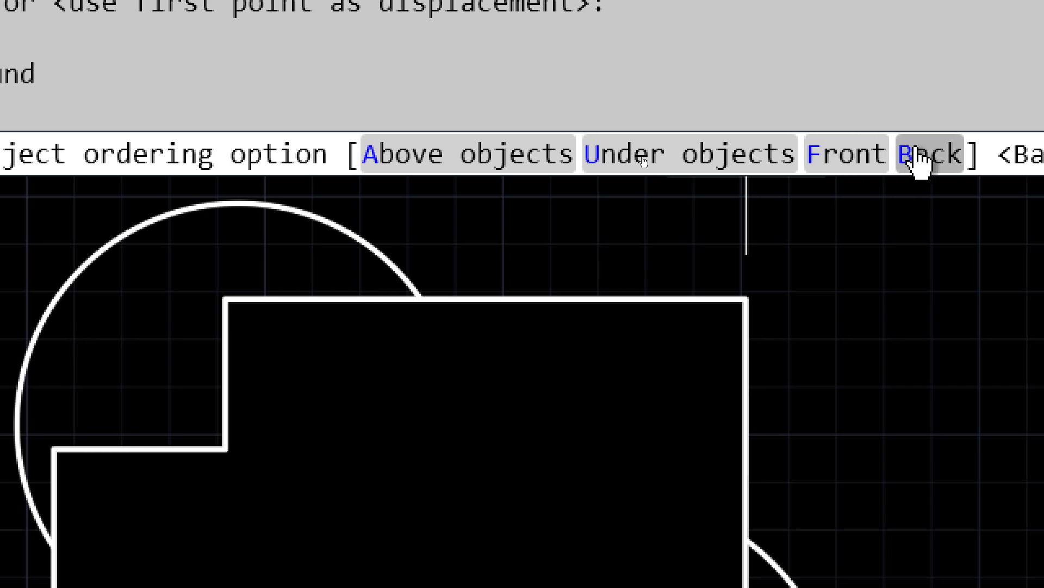
{"action": "left_click", "coordinate": [849, 157]}
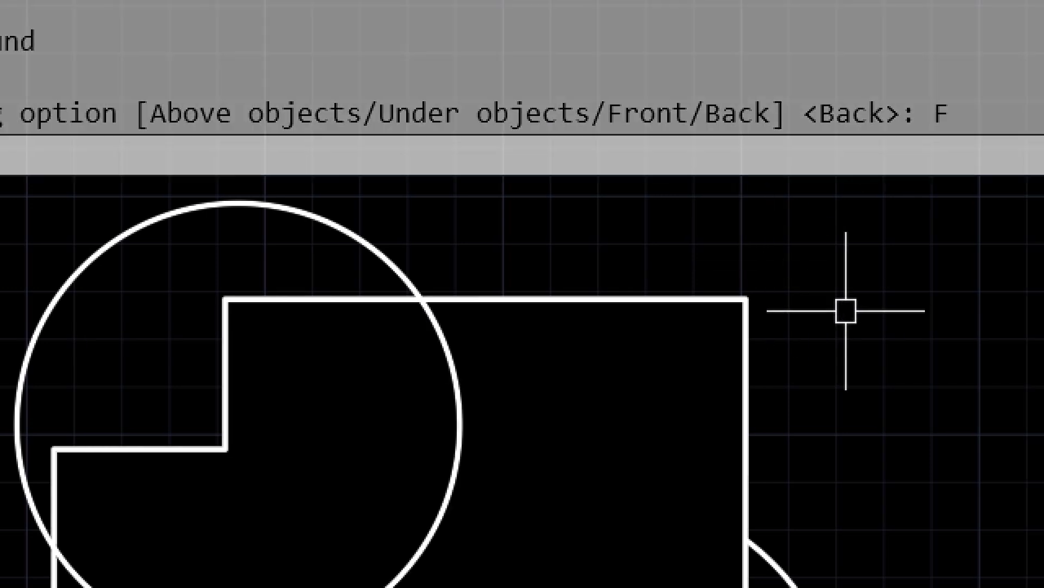
Step: Send the upper-left circle behind all objects with the Back option of DRAWORDER
{"action": "scroll", "coordinate": [846, 311], "scroll_direction": "down", "scroll_amount": 2}
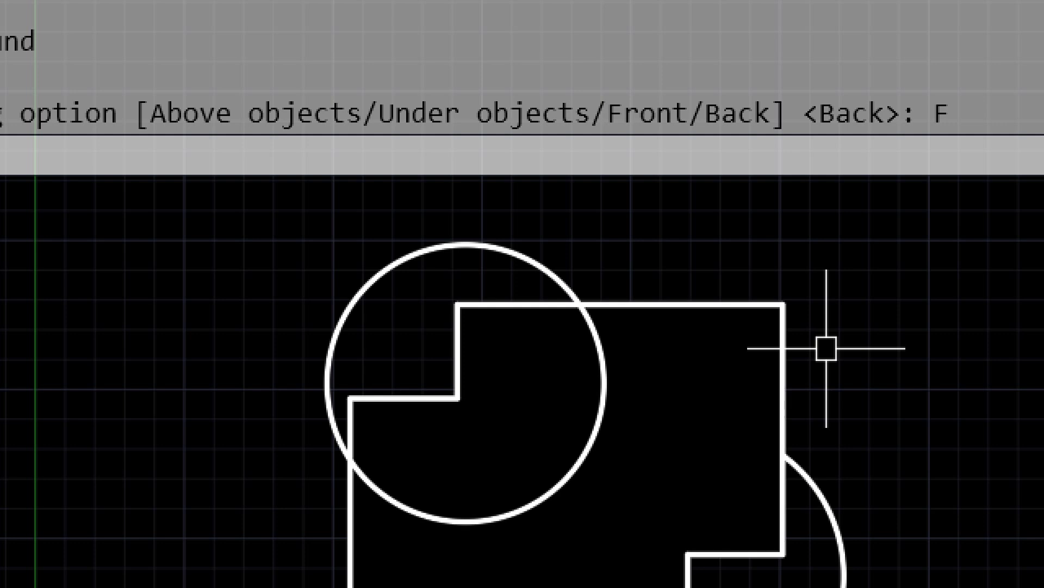
{"action": "key", "text": "Return"}
{"action": "left_click", "coordinate": [394, 268]}
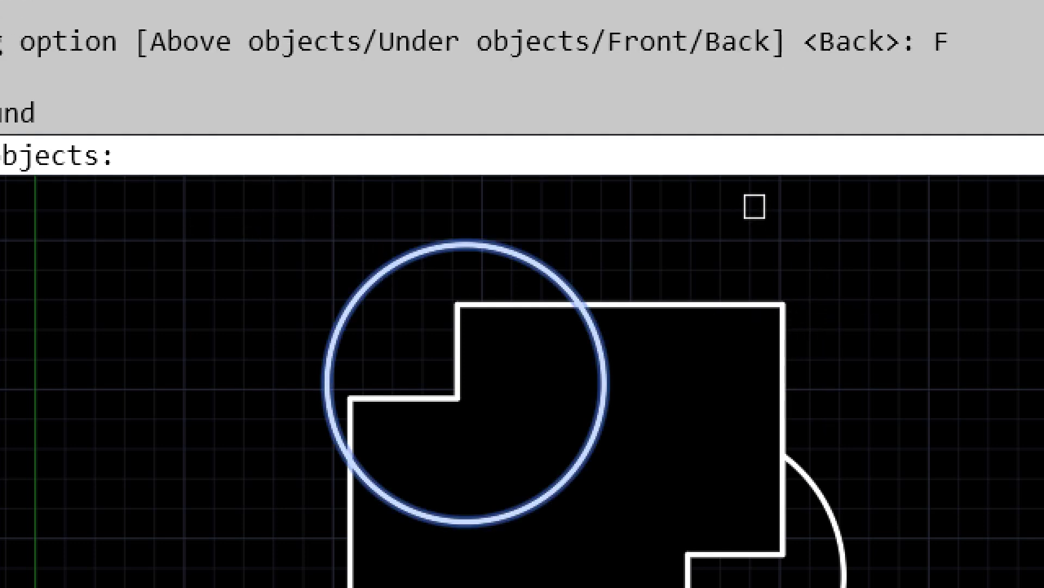
{"action": "key", "text": "Return"}
{"action": "left_click", "coordinate": [907, 155]}
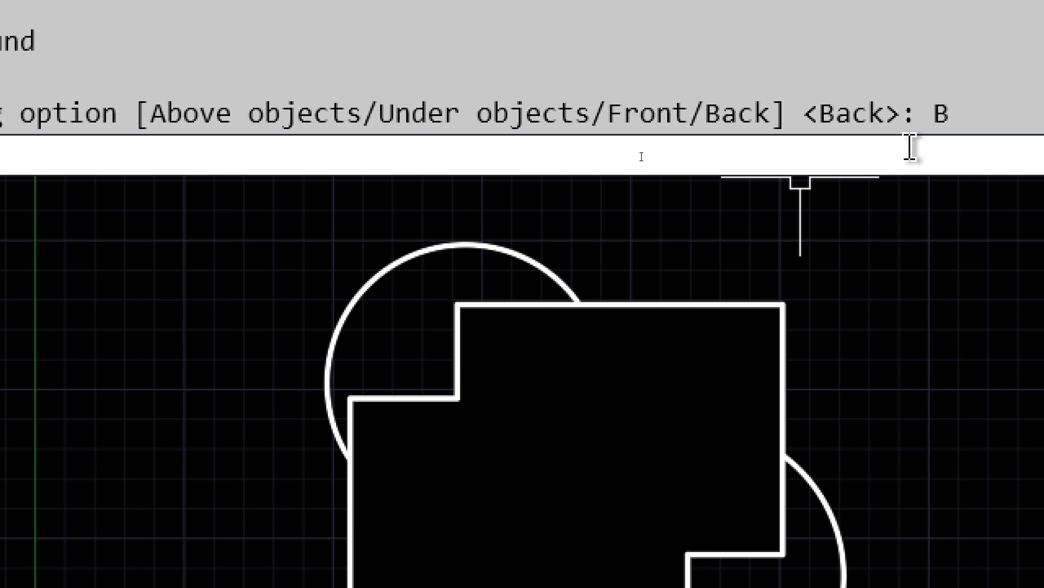
Step: Place the upper-left circle above the wipeout with DRAWORDER's Above objects option, using the wipeout as the reference object
{"action": "key", "text": "Return"}
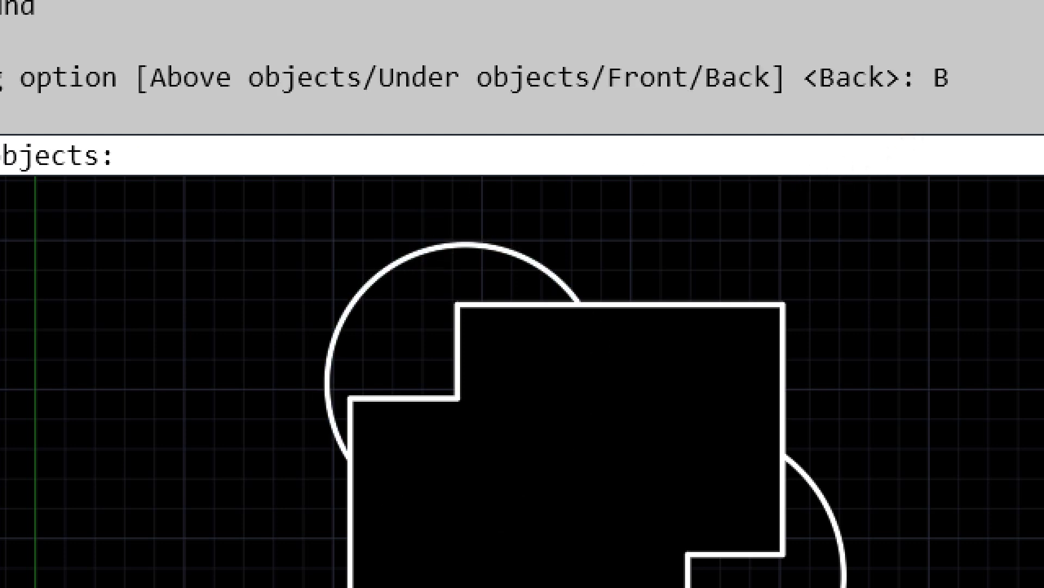
{"action": "left_click", "coordinate": [443, 242]}
{"action": "key", "text": "Return"}
{"action": "left_click", "coordinate": [466, 155]}
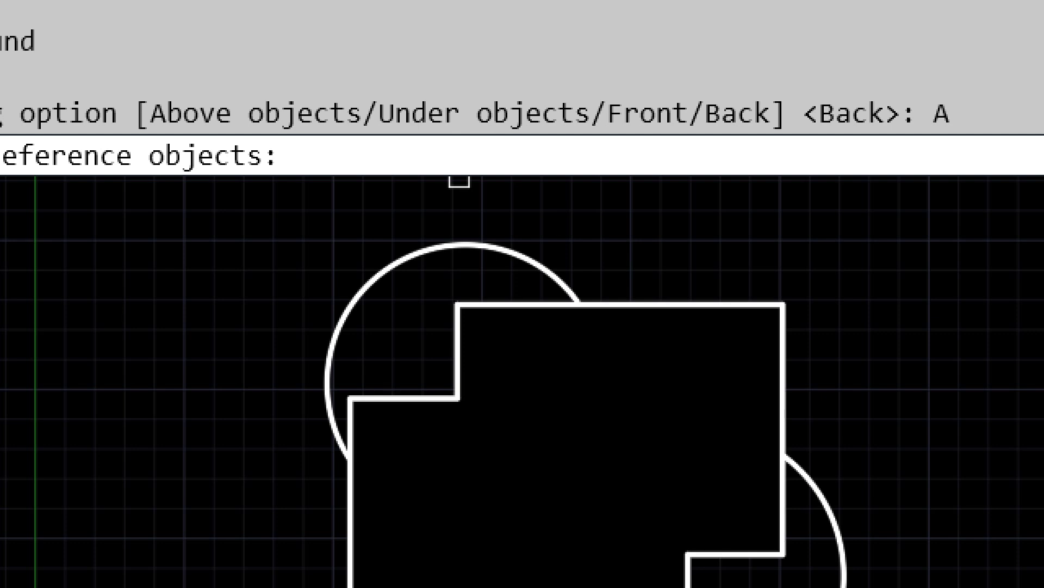
{"action": "left_click", "coordinate": [657, 305]}
{"action": "key", "text": "Return"}
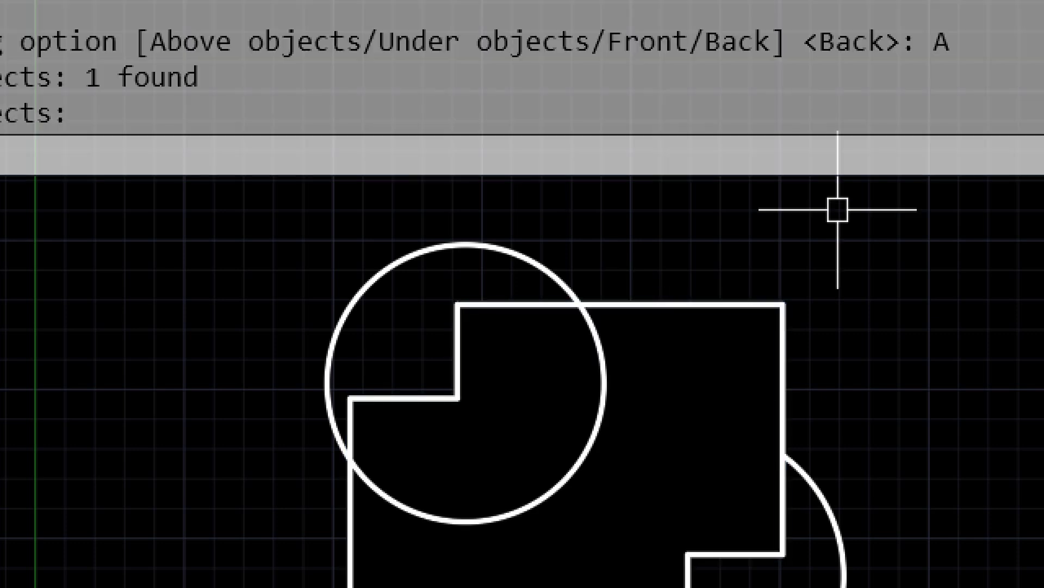
Step: Place the upper-left circle beneath the wipeout with DRAWORDER's Under objects option, using the wipeout as the reference object
{"action": "key", "text": "Return"}
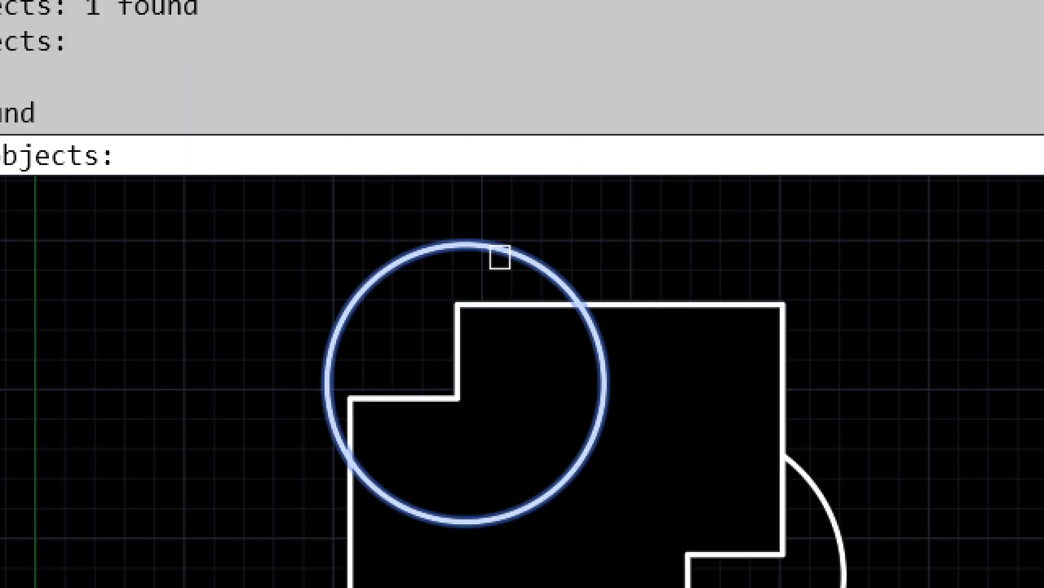
{"action": "left_click", "coordinate": [500, 257]}
{"action": "key", "text": "Return"}
{"action": "left_click", "coordinate": [636, 163]}
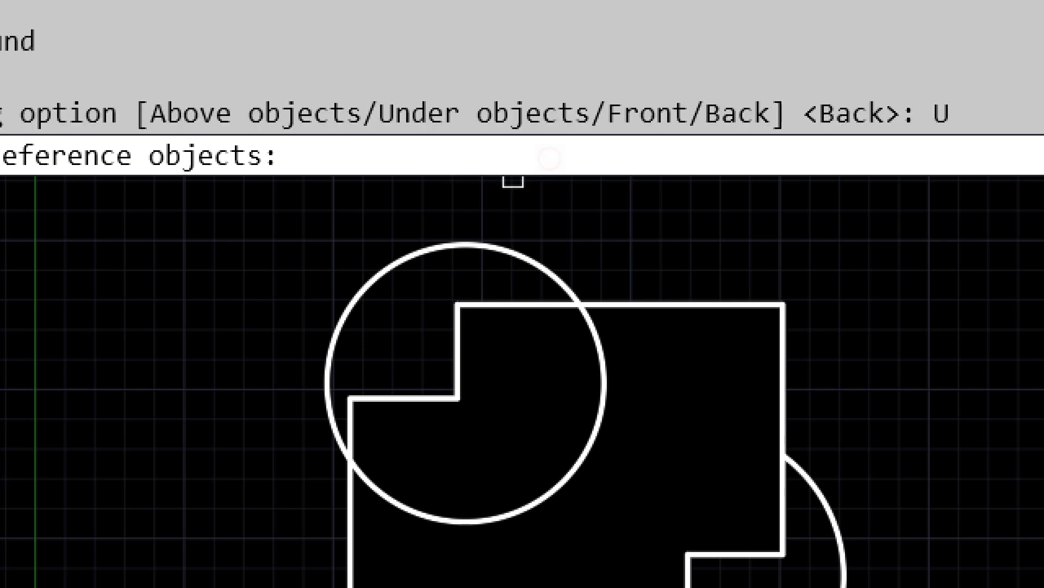
{"action": "left_click", "coordinate": [649, 298]}
{"action": "key", "text": "Return"}
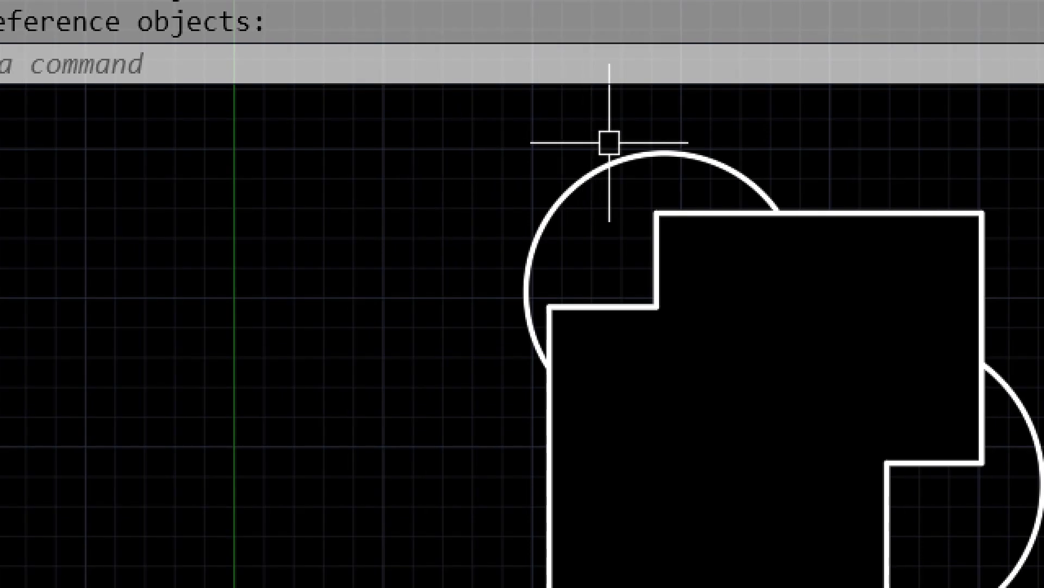
Step: Bring the upper-left circle to the front of all objects with Bring to Front
{"action": "left_click", "coordinate": [609, 154]}
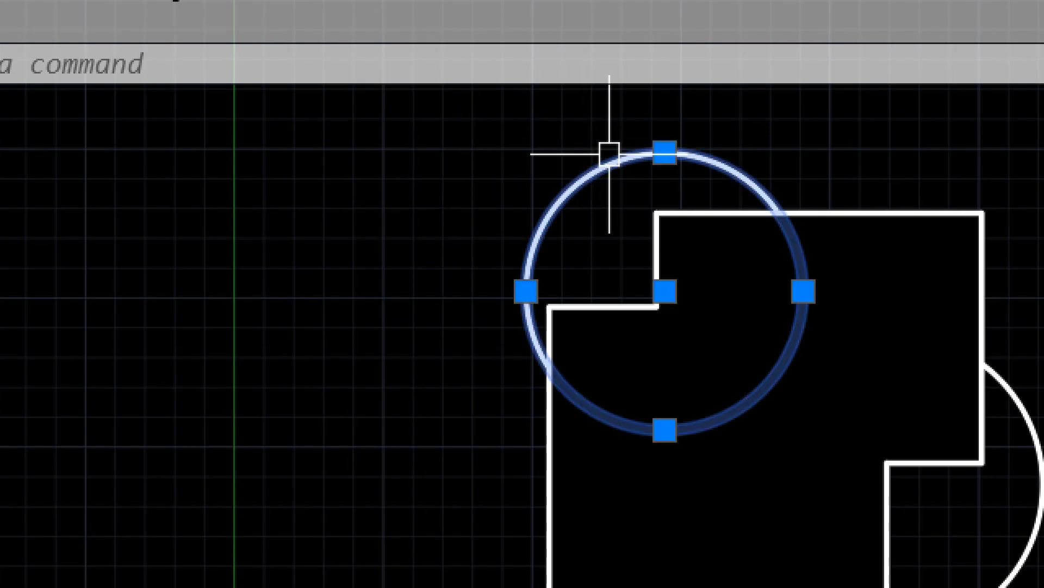
{"action": "right_click", "coordinate": [609, 154]}
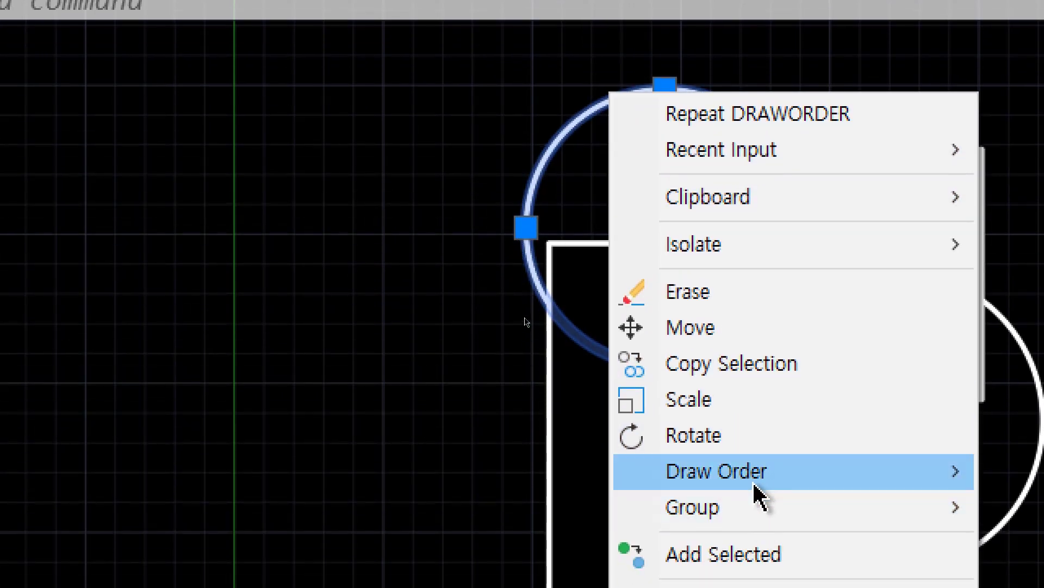
{"action": "mouse_move", "coordinate": [767, 476]}
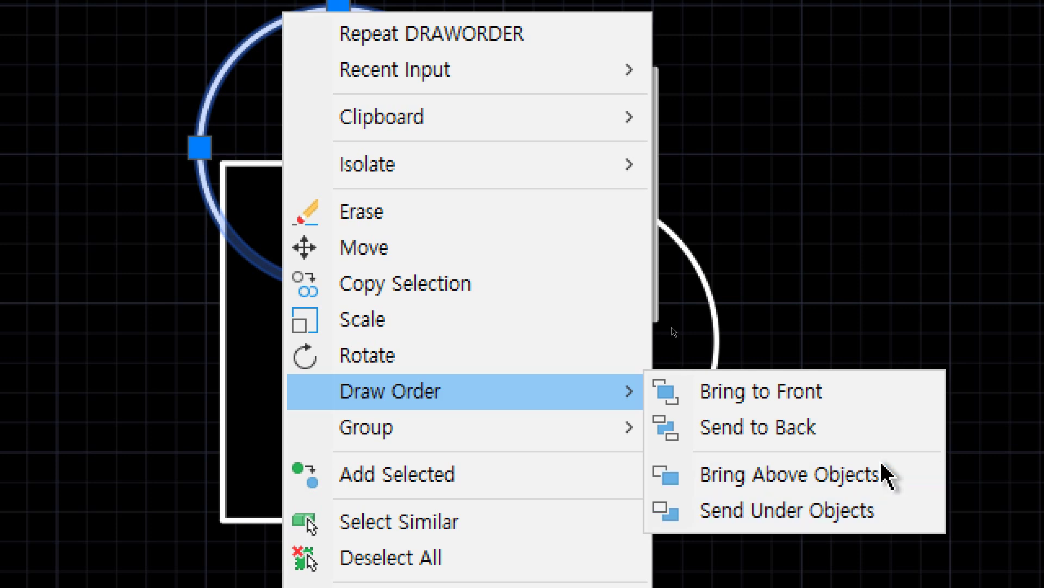
{"action": "left_click", "coordinate": [869, 392]}
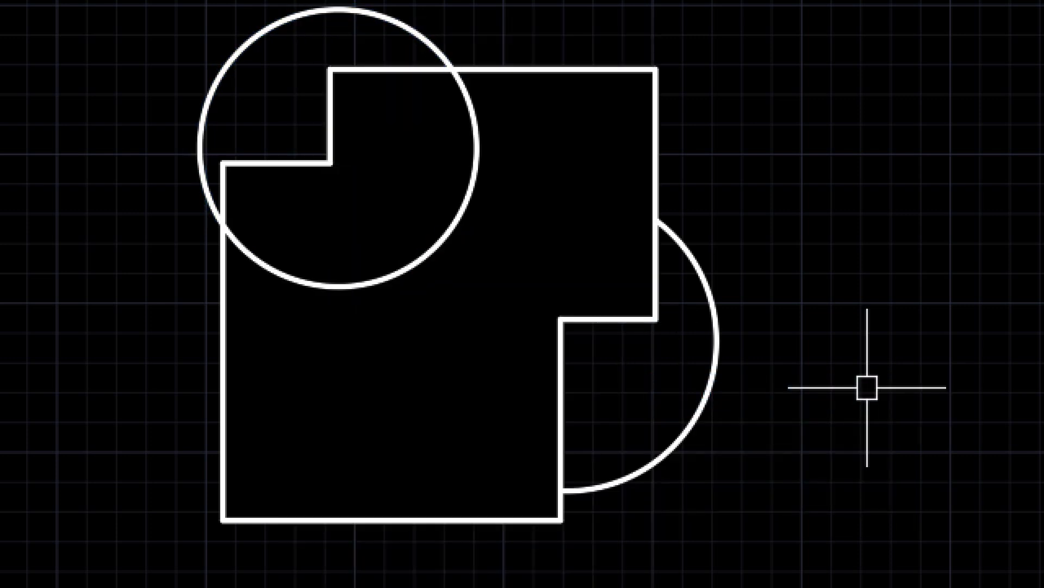
Step: Send the upper-left circle beneath the wipeout with Send Under Objects, using the wipeout outline as the reference object
{"action": "left_click", "coordinate": [387, 25]}
{"action": "right_click", "coordinate": [388, 25]}
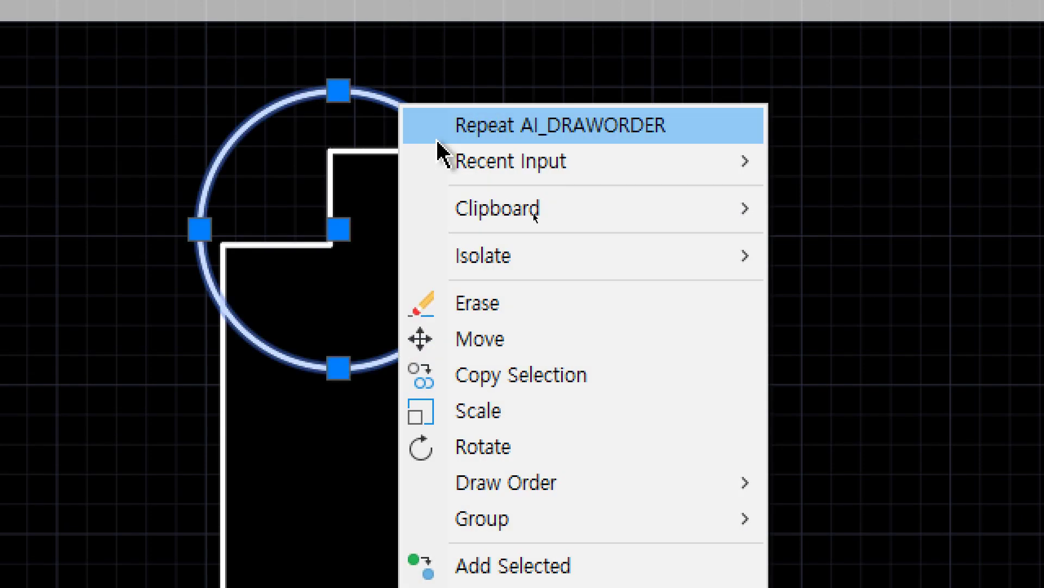
{"action": "mouse_move", "coordinate": [544, 487]}
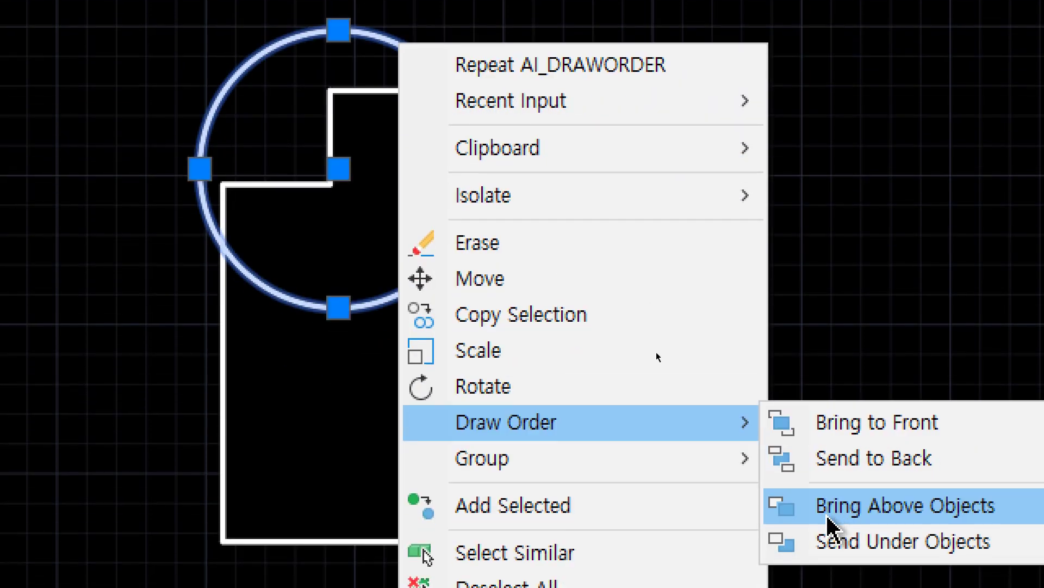
{"action": "left_click", "coordinate": [827, 539]}
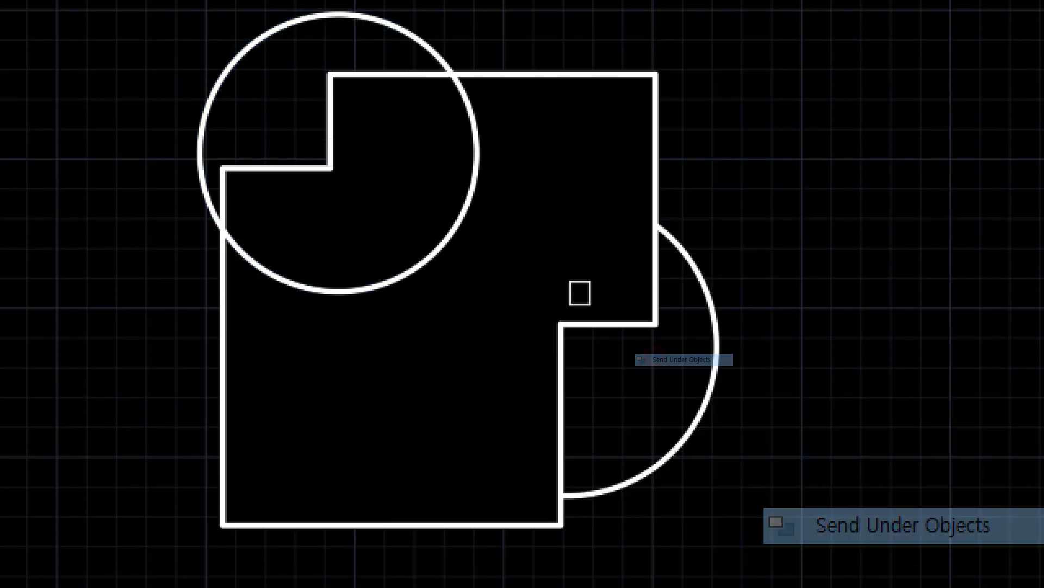
{"action": "left_click", "coordinate": [493, 76]}
{"action": "key", "text": "Return"}
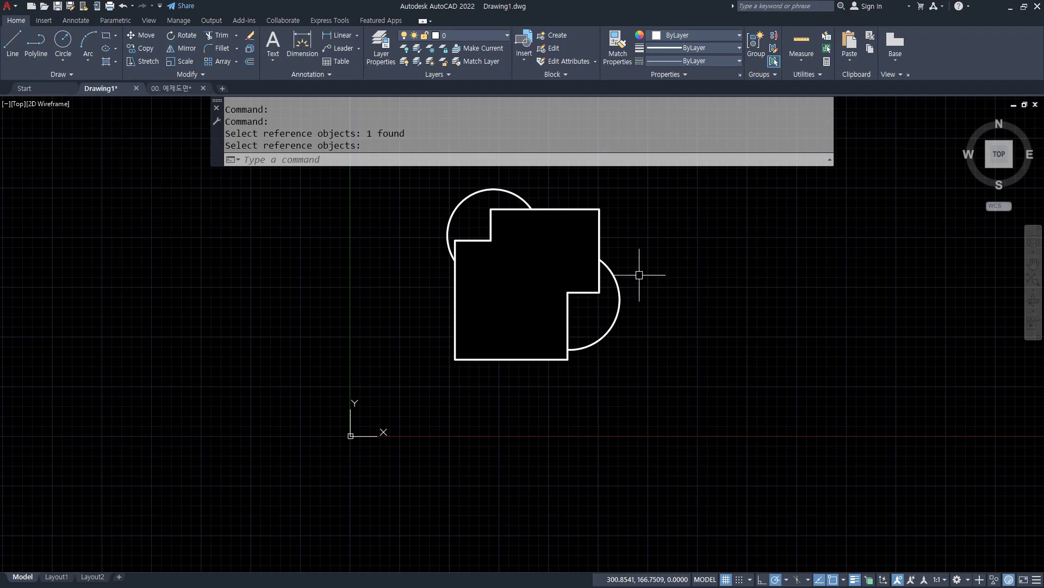
Step: Switch to the Notepad command notes, highlight the XCip(블록자르기 XC) entry, and return to AutoCAD
{"action": "key", "text": "alt+Tab"}
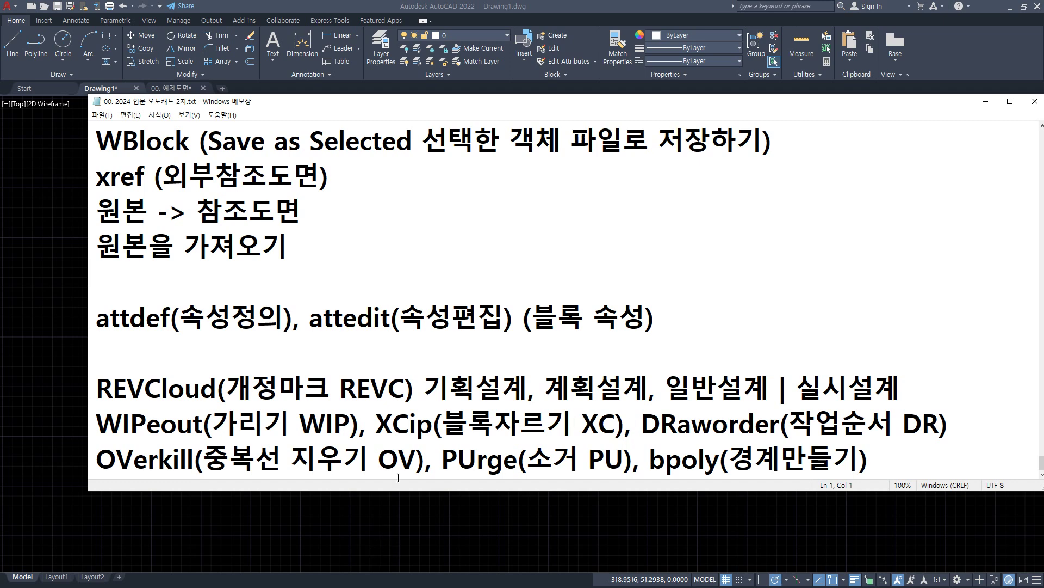
{"action": "left_click_drag", "start_coordinate": [381, 437], "coordinate": [626, 423]}
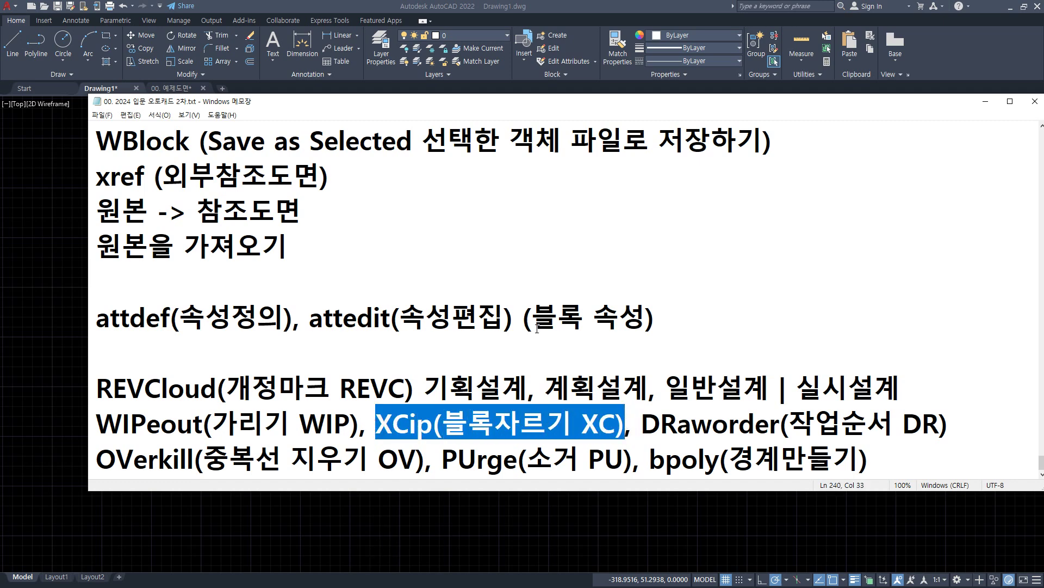
{"action": "key", "text": "alt+Tab"}
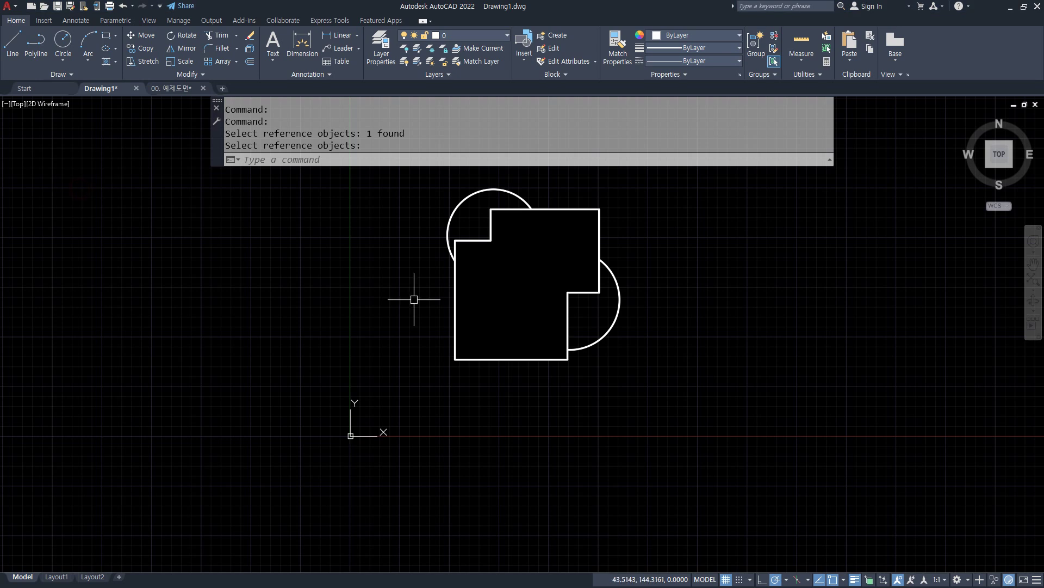
Step: Erase the circles, rectangles and wipeout from the drawing
{"action": "left_click", "coordinate": [655, 410]}
{"action": "left_click", "coordinate": [492, 256]}
{"action": "type", "text": "e"}
{"action": "key", "text": "Return"}
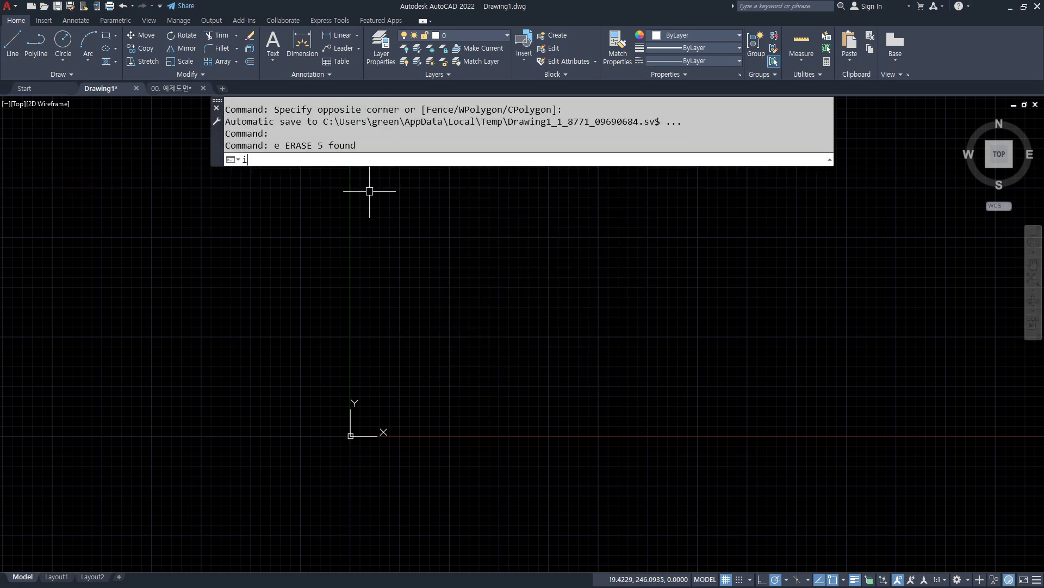
Step: Insert the recent "B타입 단..." section drawing block at 0,0 with the default rotation of 0 and close the block palette
{"action": "type", "text": "INSERT"}
{"action": "key", "text": "Return"}
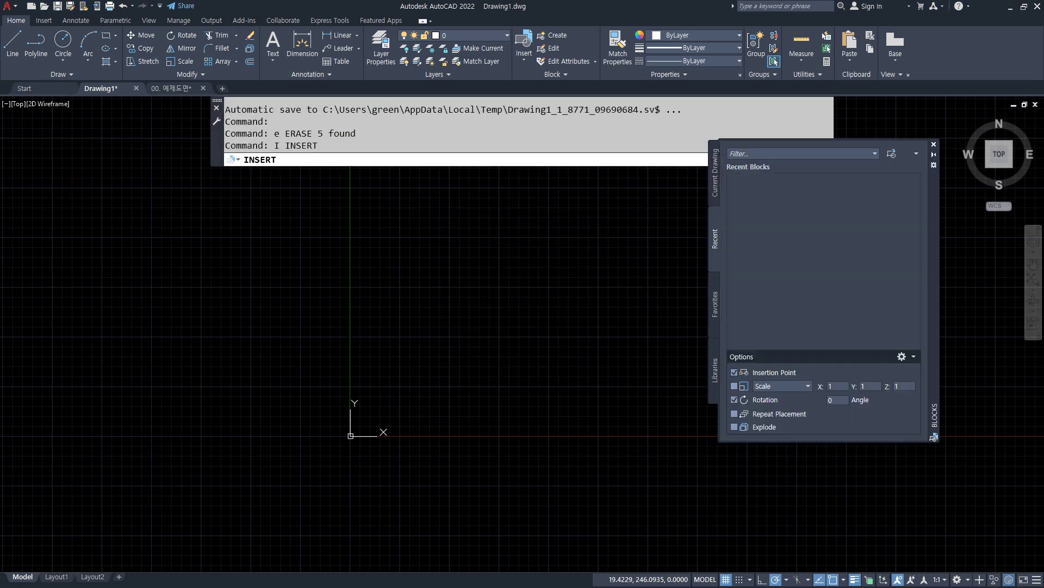
{"action": "left_click_drag", "start_coordinate": [917, 225], "coordinate": [915, 330]}
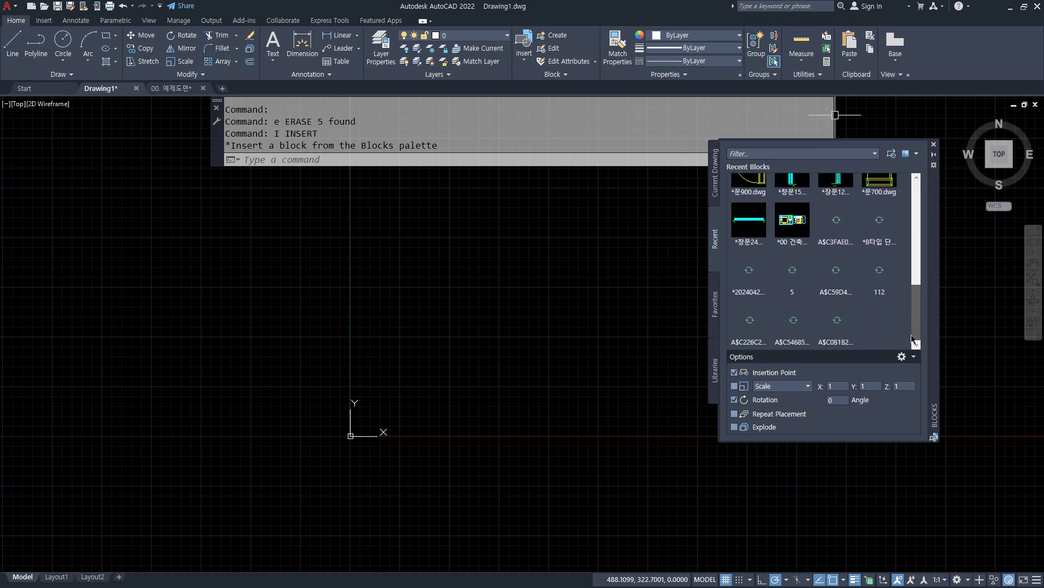
{"action": "left_click", "coordinate": [880, 219]}
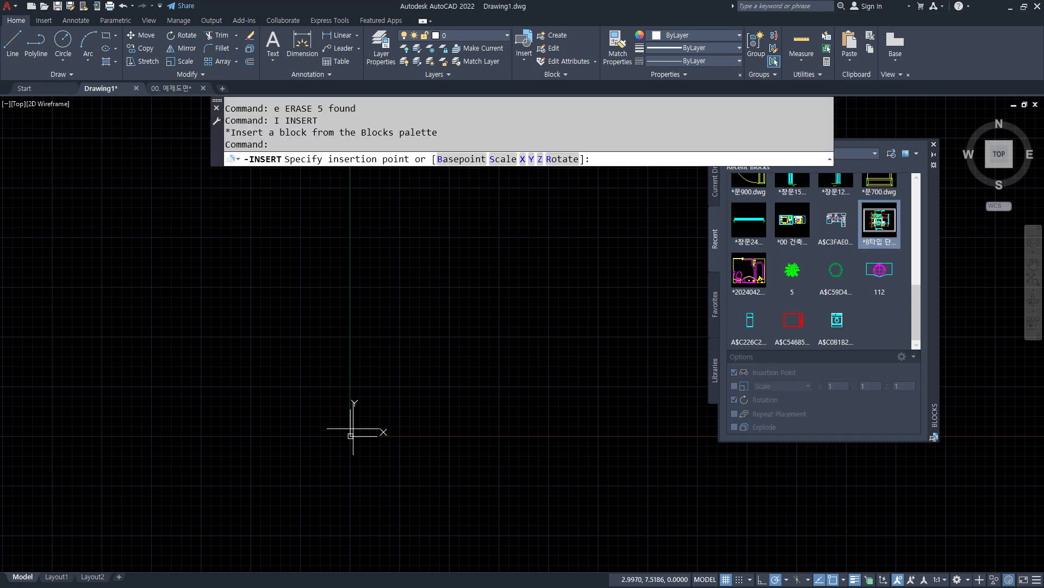
{"action": "type", "text": "0,0"}
{"action": "key", "text": "Return"}
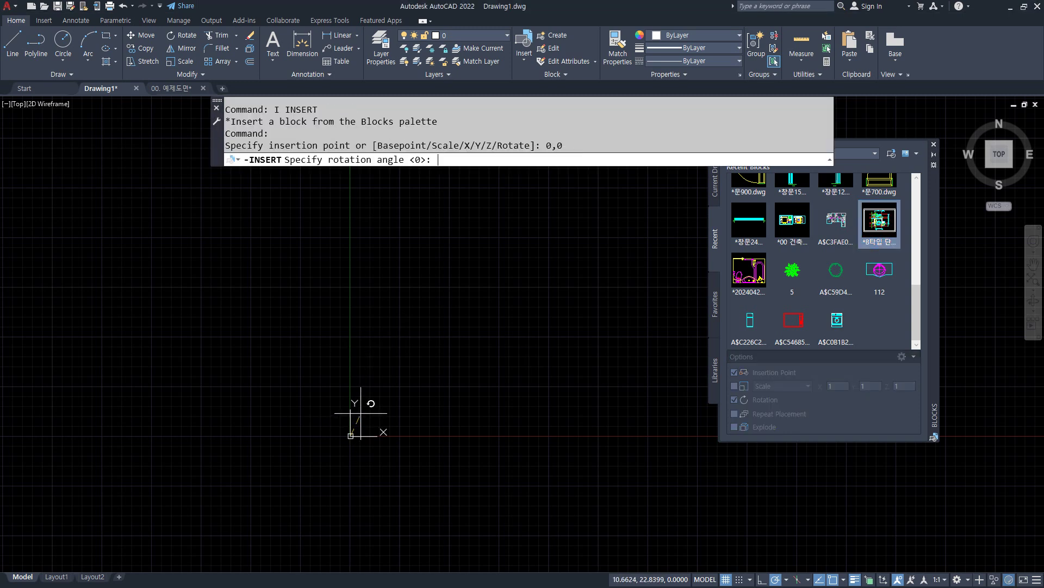
{"action": "key", "text": "Return"}
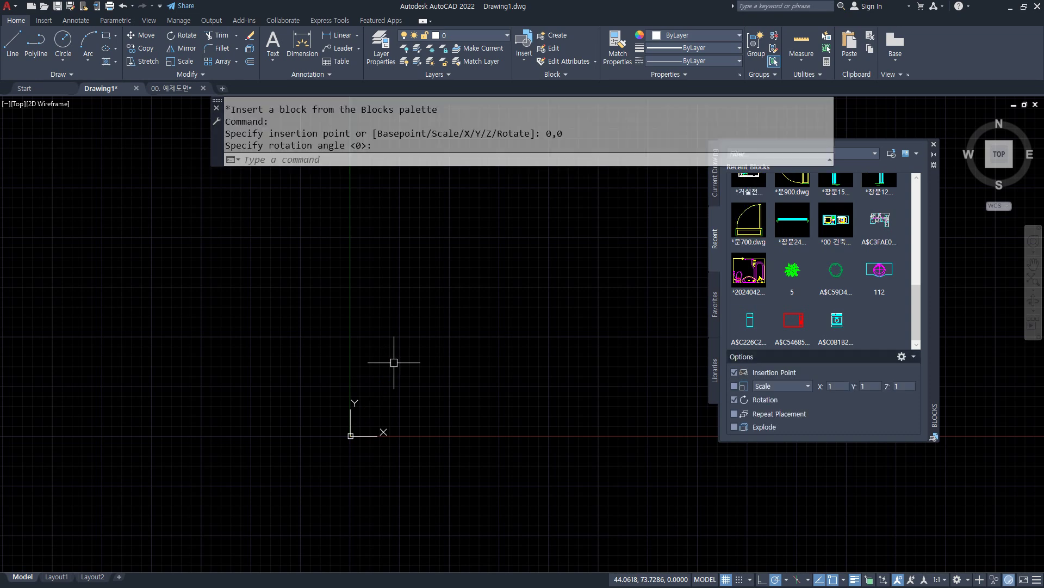
{"action": "middle_click", "coordinate": [472, 354]}
{"action": "middle_click", "coordinate": [472, 353]}
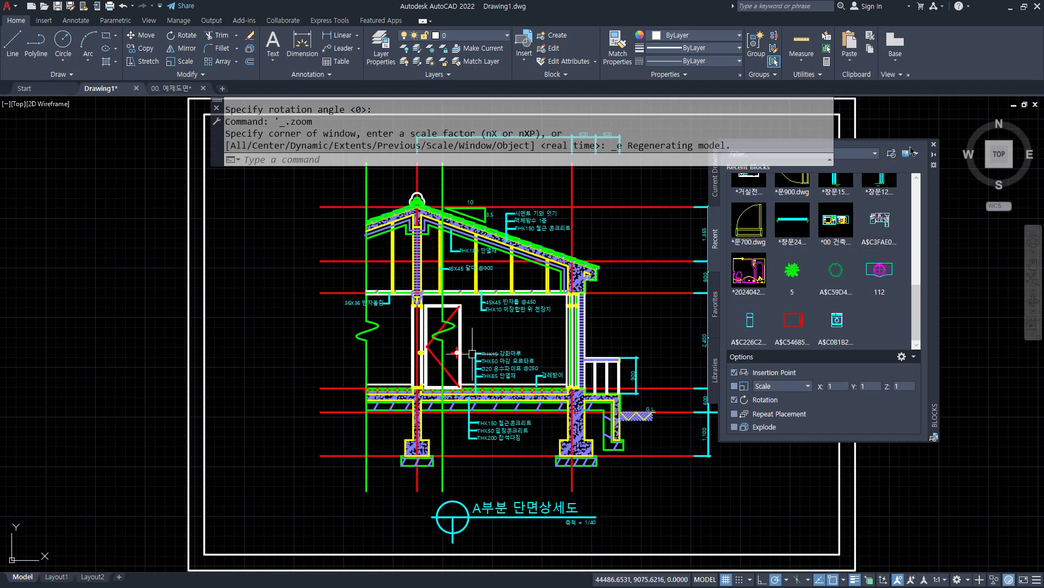
{"action": "left_click", "coordinate": [935, 146]}
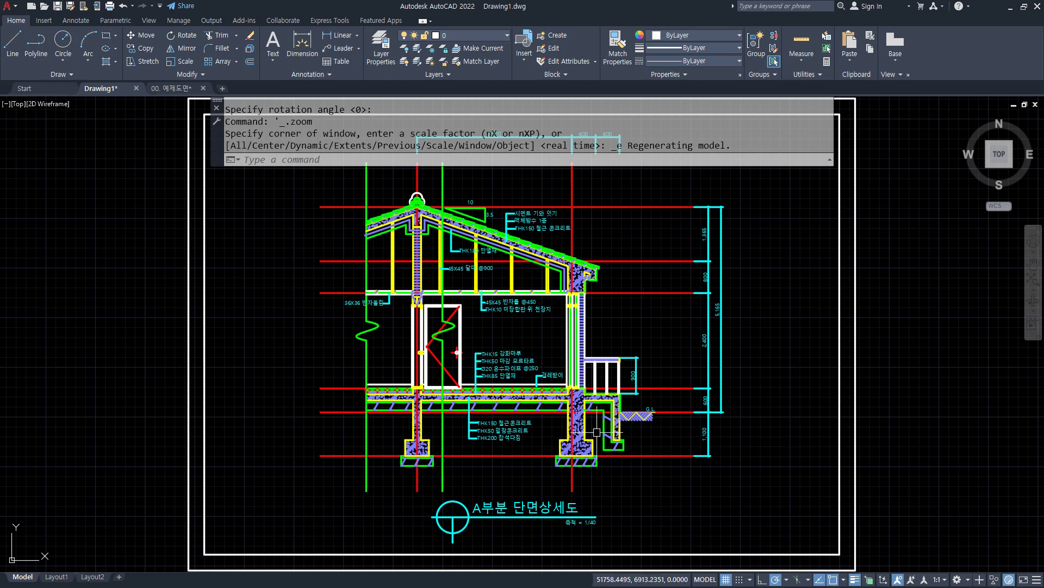
Step: Draw a rectangle over the section drawing, enclosing the room from above the ceiling to below the floor slab
{"action": "scroll", "coordinate": [746, 293], "scroll_direction": "down", "scroll_amount": 4}
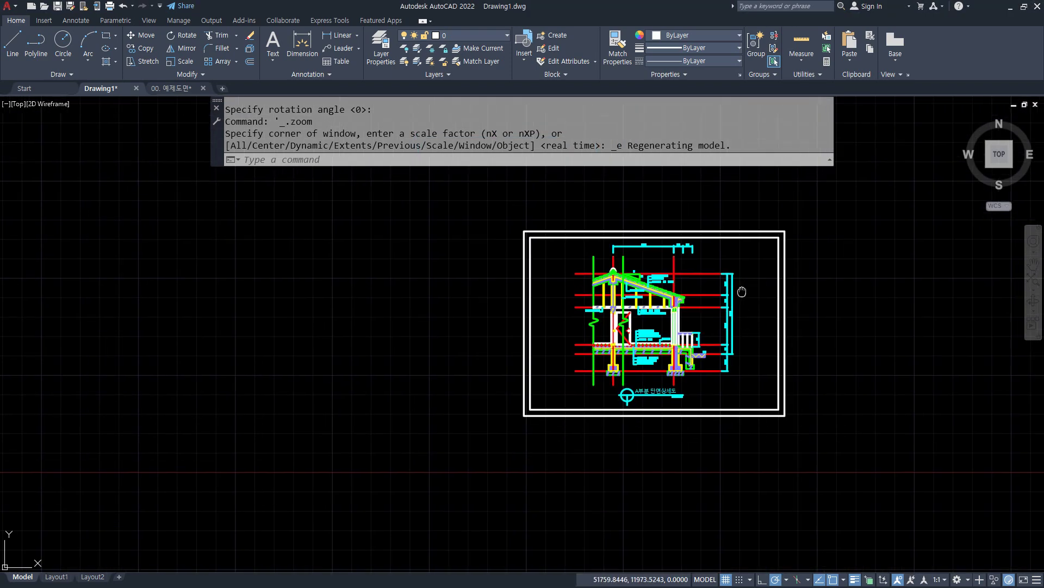
{"action": "scroll", "coordinate": [688, 294], "scroll_direction": "up", "scroll_amount": 4}
{"action": "middle_click_drag", "start_coordinate": [537, 386], "coordinate": [491, 377]}
{"action": "scroll", "coordinate": [491, 377], "scroll_direction": "down", "scroll_amount": 3}
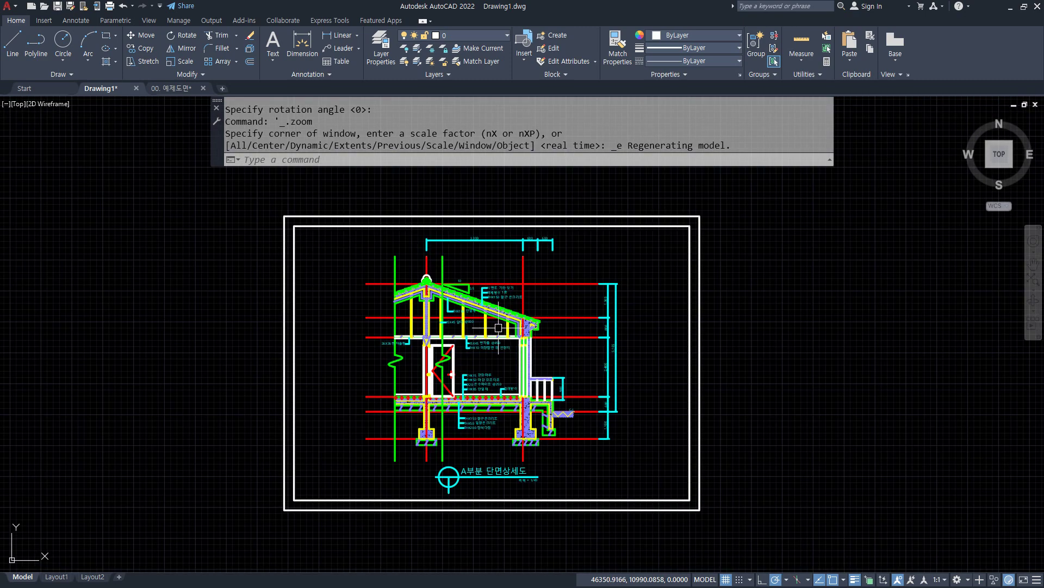
{"action": "scroll", "coordinate": [410, 354], "scroll_direction": "up", "scroll_amount": 5}
{"action": "type", "text": "rec"}
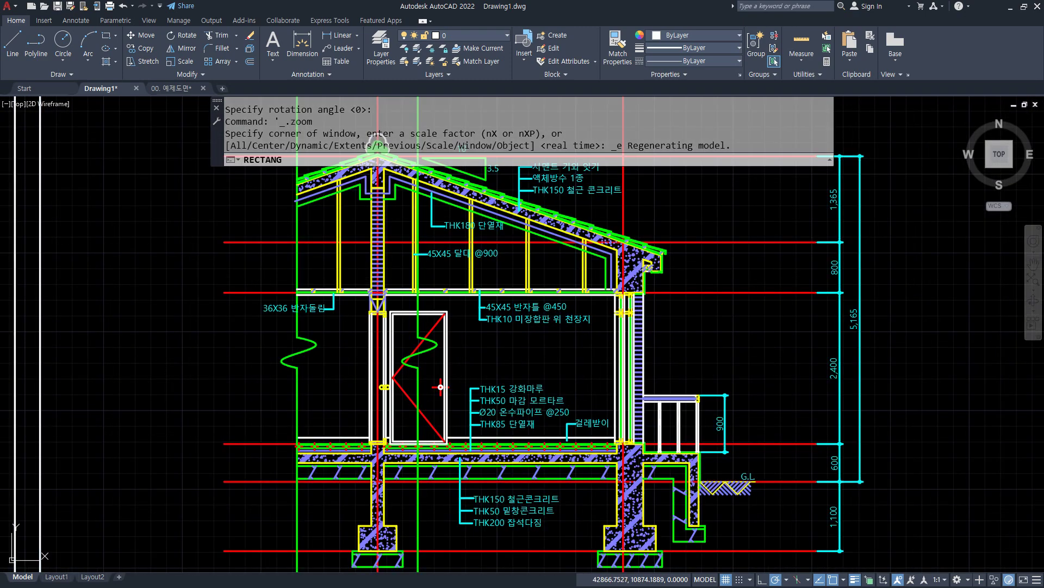
{"action": "key", "text": "Return"}
{"action": "left_click", "coordinate": [361, 272]}
{"action": "left_click", "coordinate": [659, 493]}
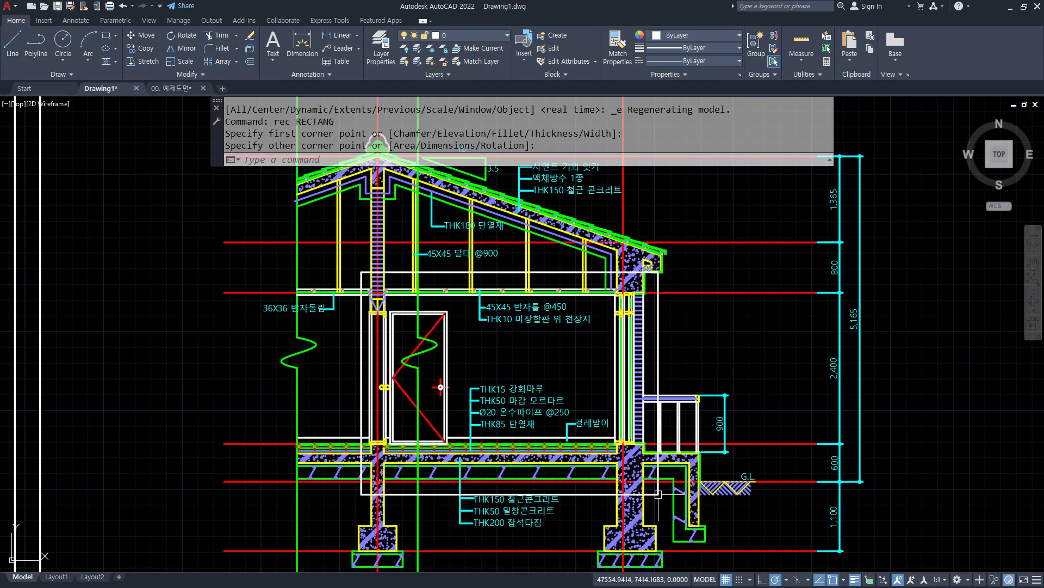
{"action": "left_click_drag", "start_coordinate": [657, 491], "coordinate": [659, 350]}
{"action": "mouse_move", "coordinate": [643, 277]}
{"action": "left_mouse_down"}
{"action": "mouse_move", "coordinate": [355, 270]}
{"action": "mouse_move", "coordinate": [343, 444]}
{"action": "mouse_move", "coordinate": [641, 452]}
{"action": "left_mouse_up"}
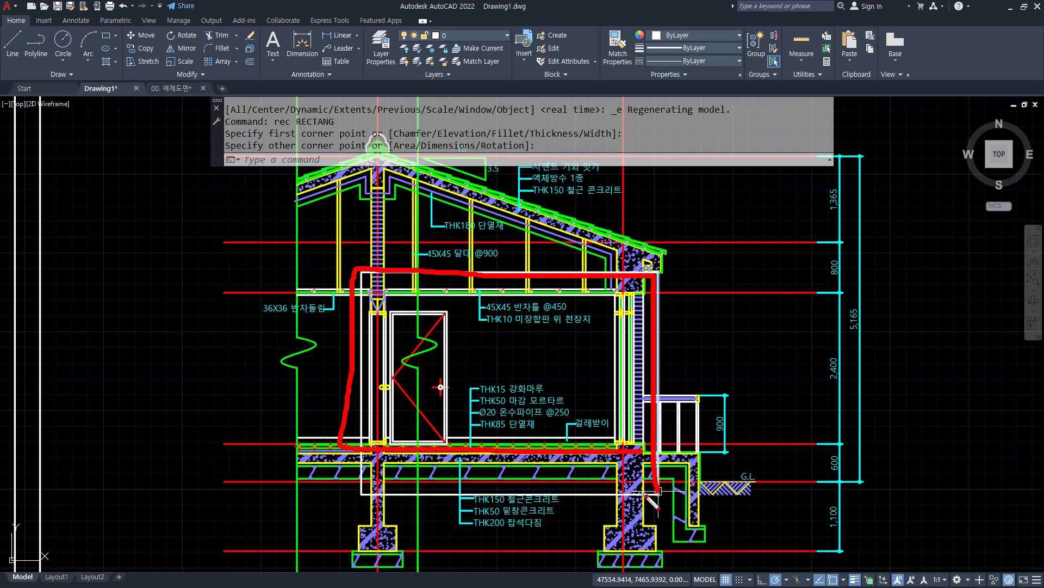
Step: Clip the inserted block with XCLIP, using a new boundary selected from the rectangle polyline, and undo the clip
{"action": "type", "text": "xc"}
{"action": "key", "text": "Return"}
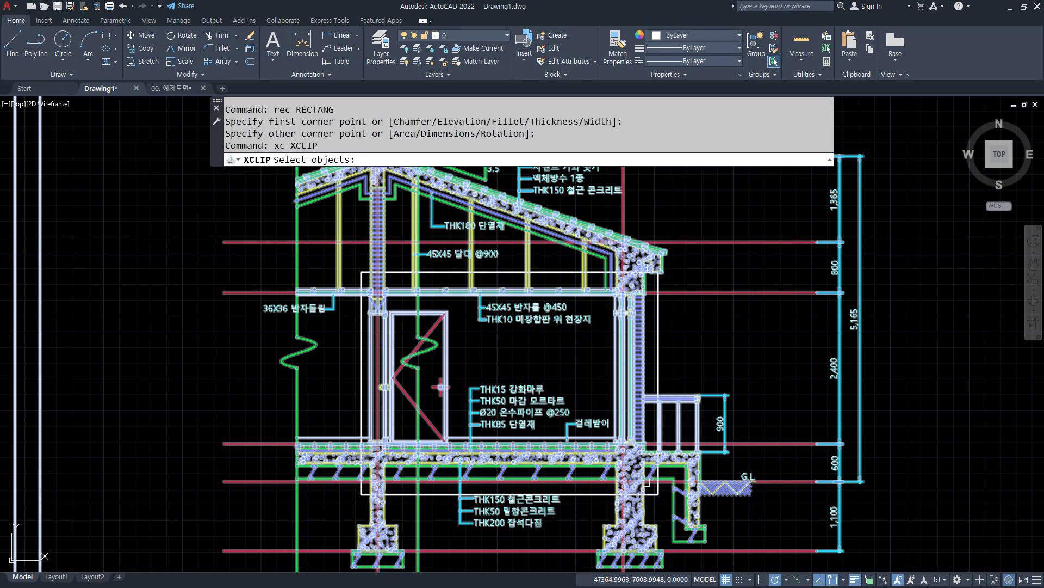
{"action": "left_click", "coordinate": [653, 336]}
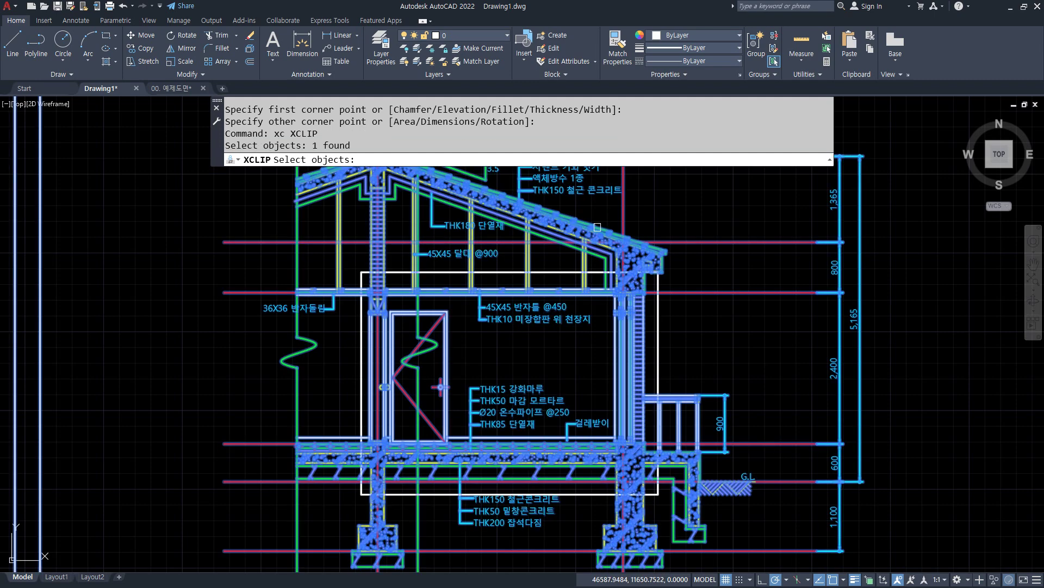
{"action": "key", "text": "Return"}
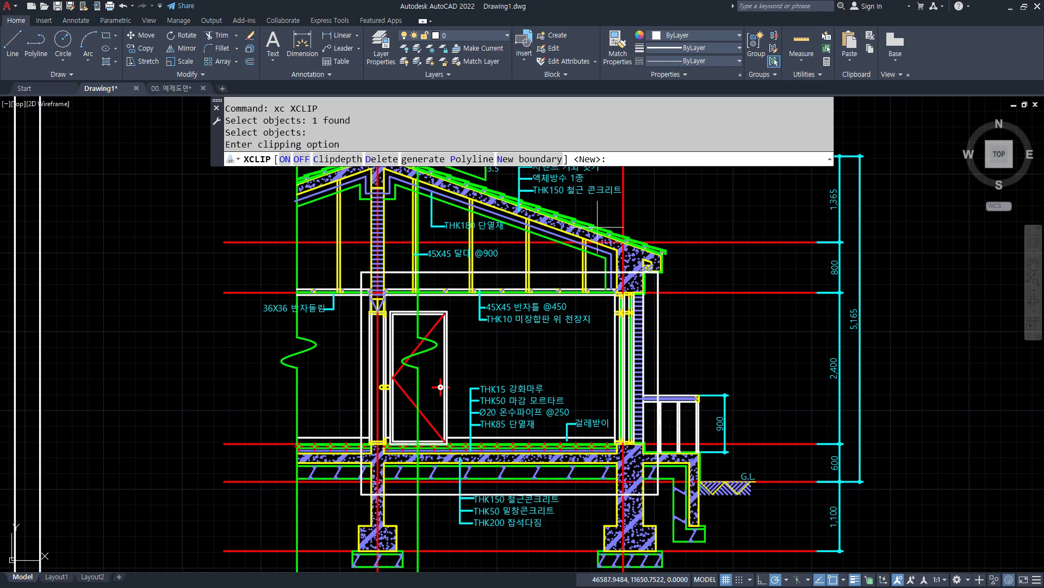
{"action": "left_click", "coordinate": [519, 158]}
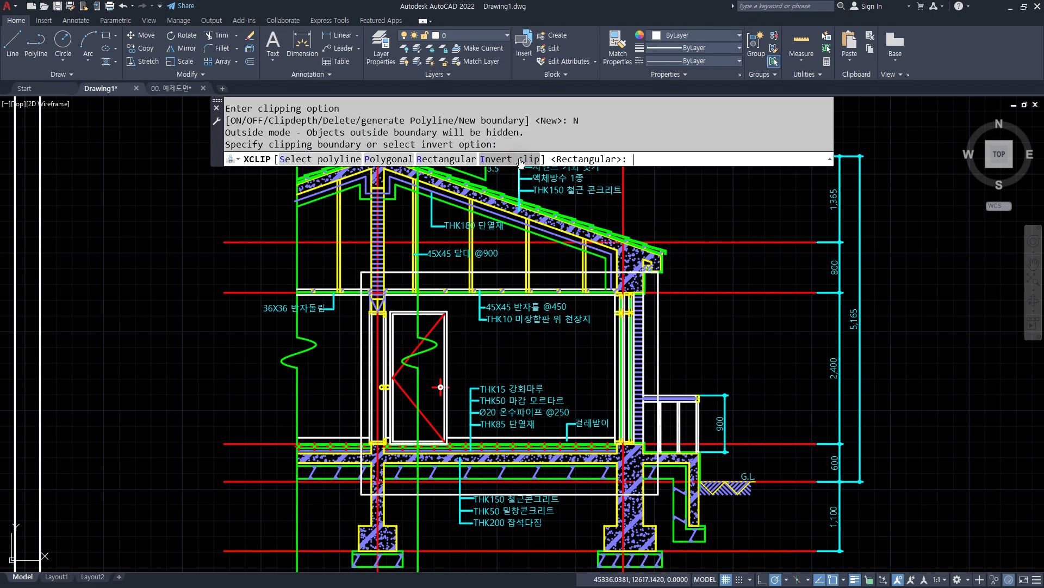
{"action": "left_click", "coordinate": [342, 158]}
{"action": "left_click", "coordinate": [422, 272]}
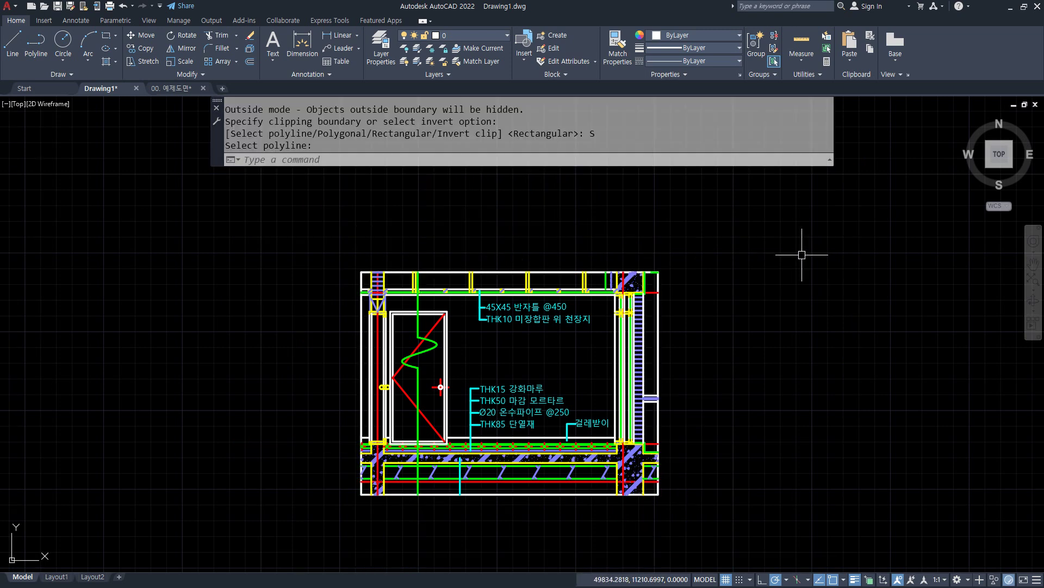
{"action": "key", "text": "Escape"}
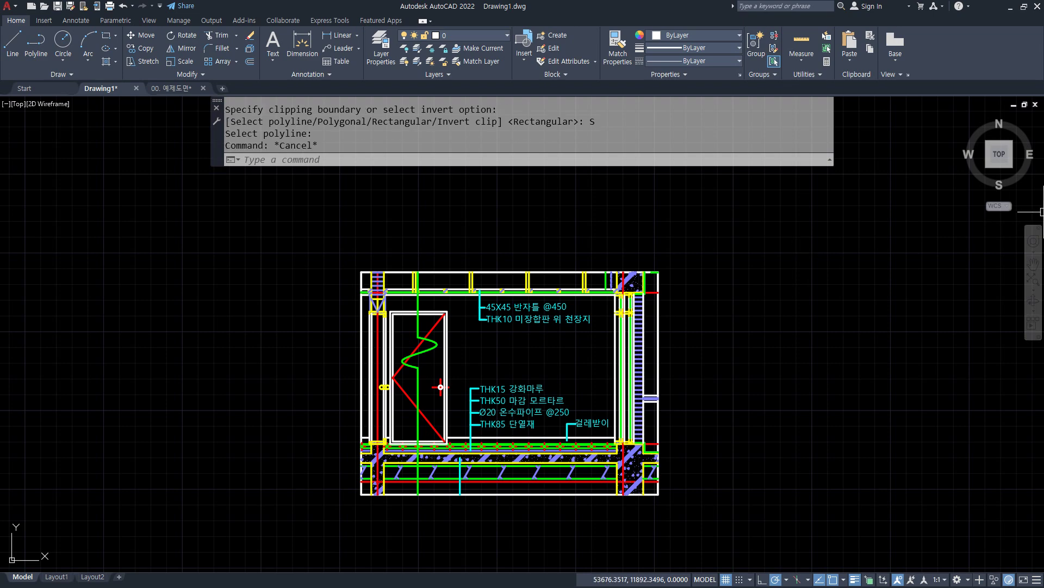
{"action": "key", "text": "ctrl+z"}
Step: Clip the inserted section block with XCLIP, using a new boundary selected from the rectangle polyline around the room
{"action": "type", "text": "XC"}
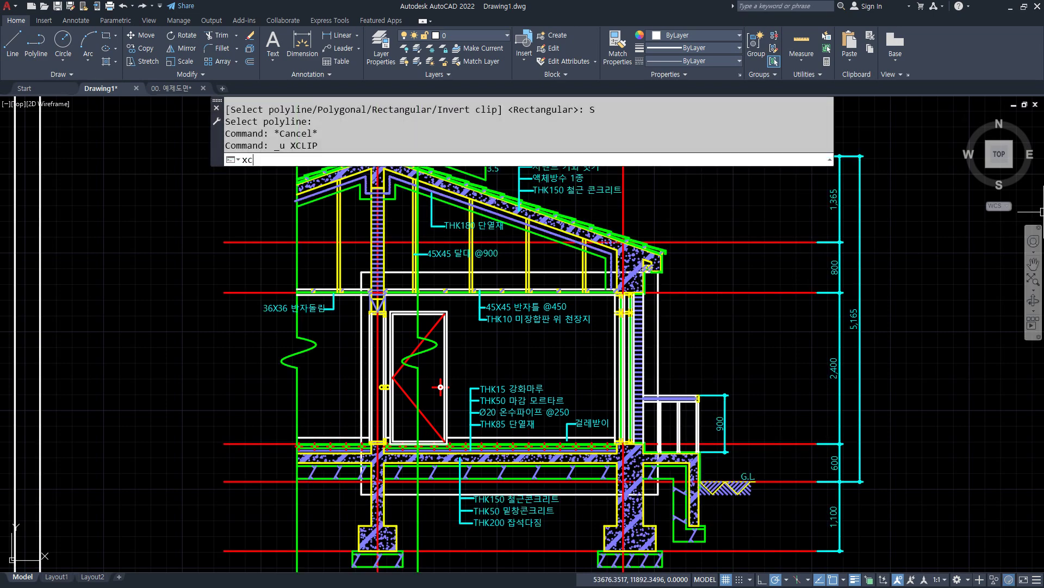
{"action": "key", "text": "Return"}
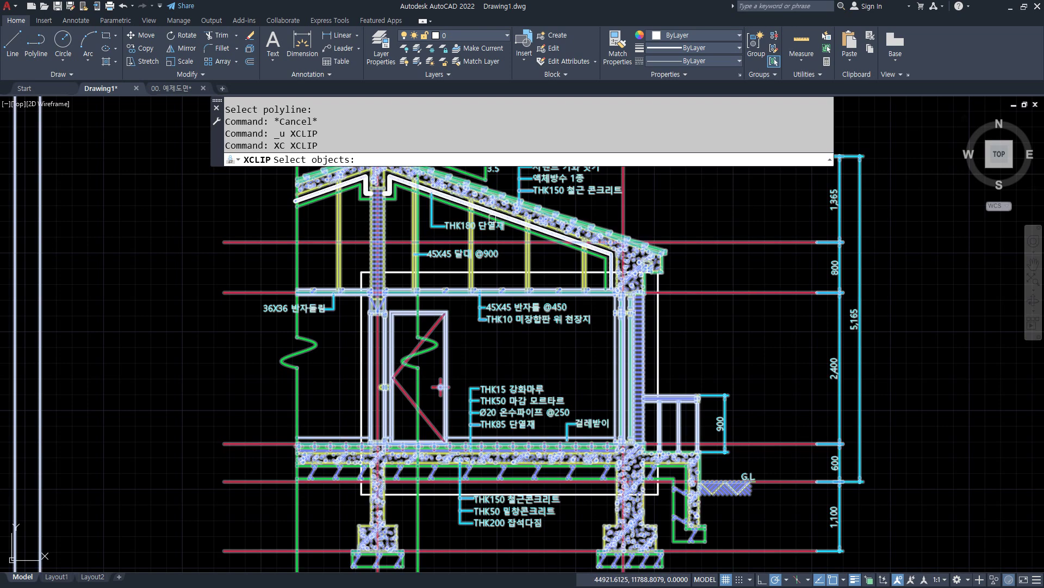
{"action": "left_click", "coordinate": [492, 219]}
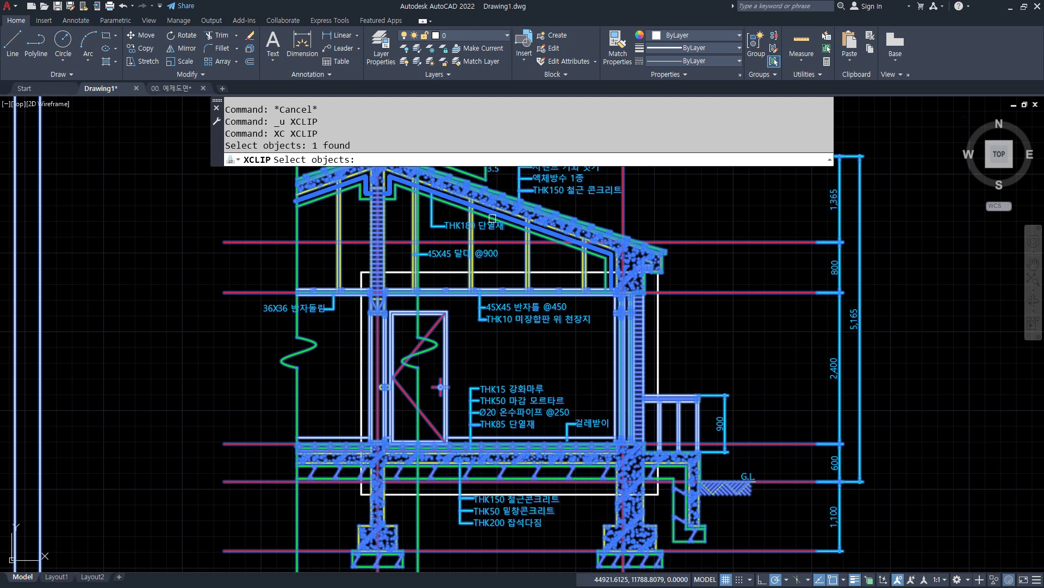
{"action": "key", "text": "Return"}
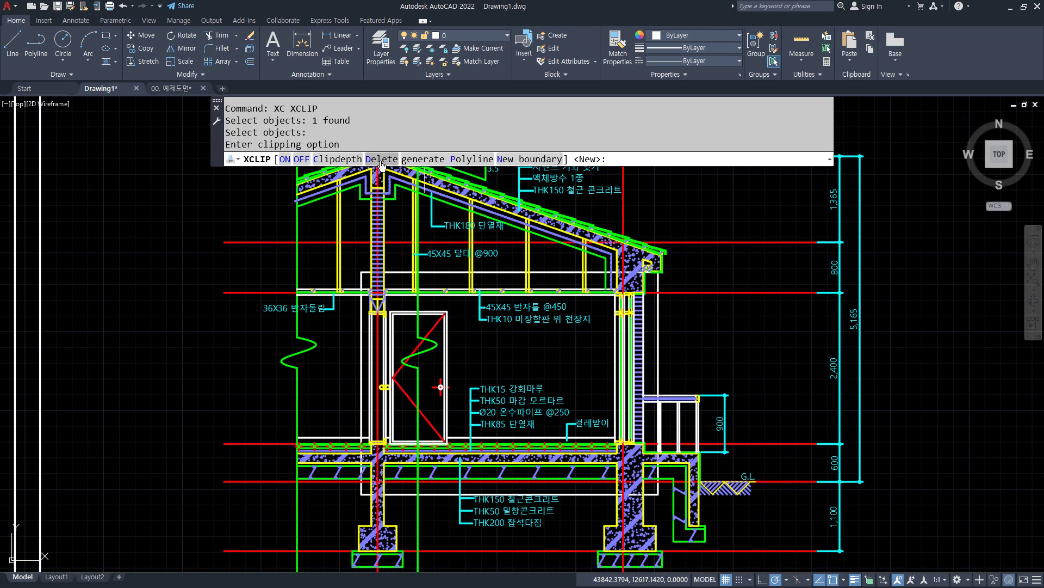
{"action": "left_click", "coordinate": [535, 158]}
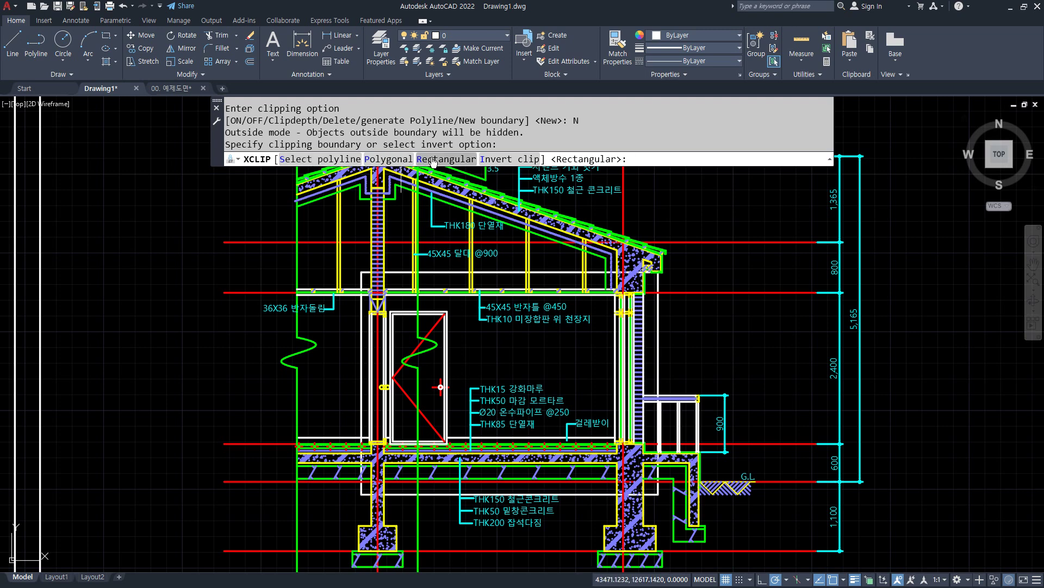
{"action": "left_click", "coordinate": [320, 159]}
{"action": "left_click", "coordinate": [403, 272]}
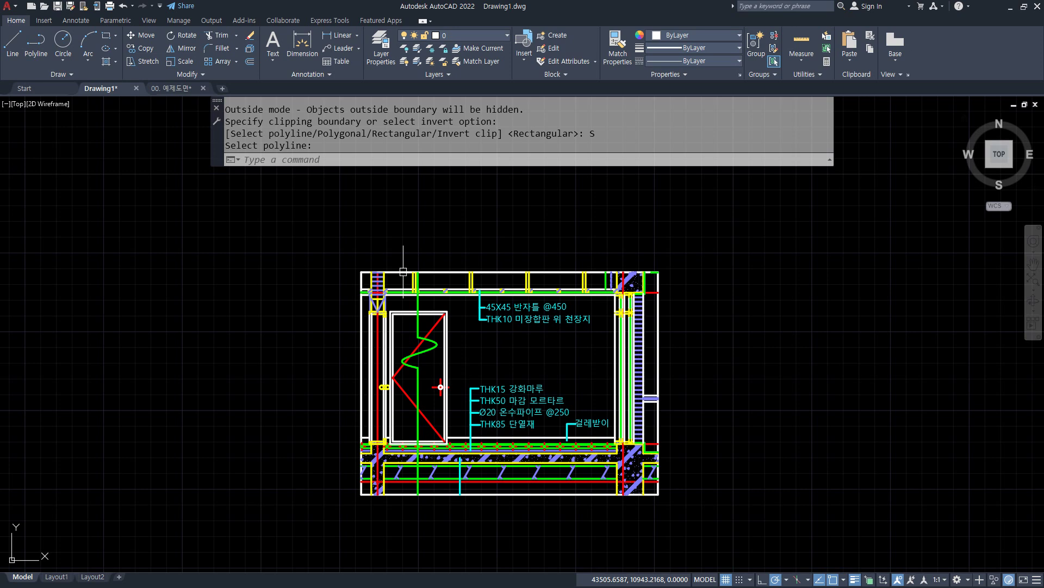
Step: Delete the block's clipping boundary with XCLIP, and erase the rectangle drawn around the room
{"action": "type", "text": "xc"}
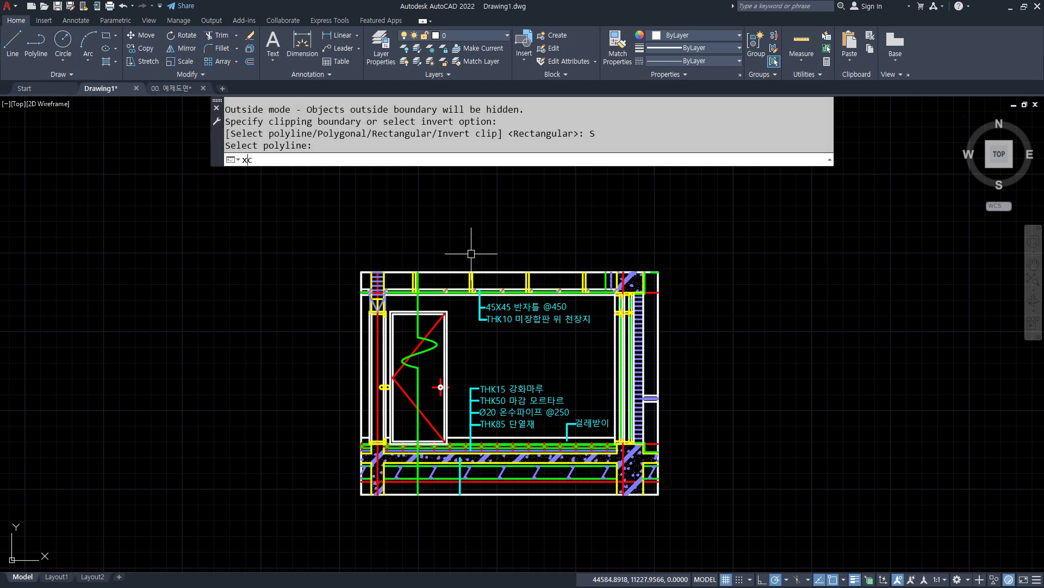
{"action": "key", "text": "Return"}
{"action": "left_click", "coordinate": [471, 272]}
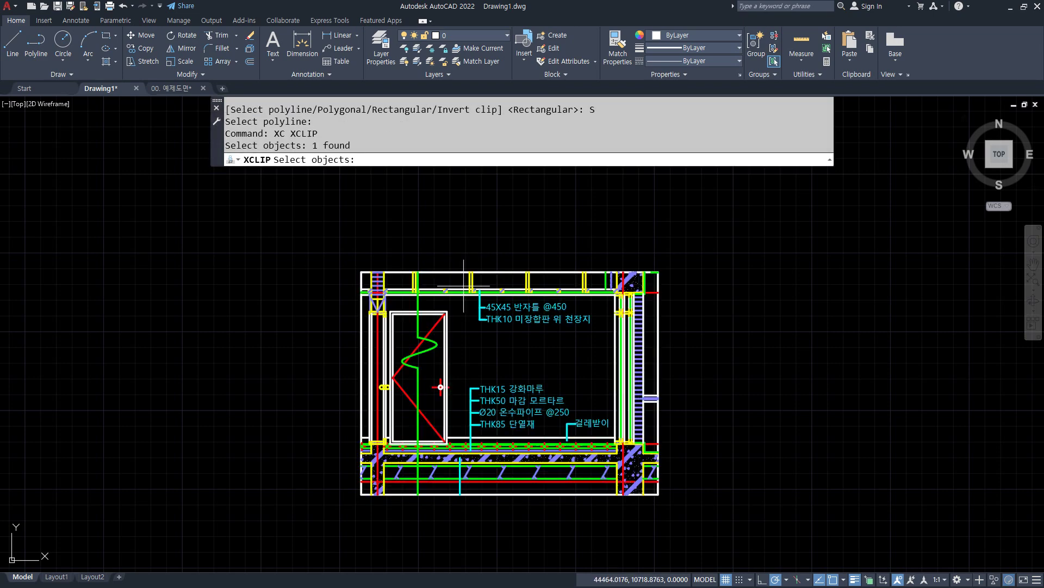
{"action": "key", "text": "Return"}
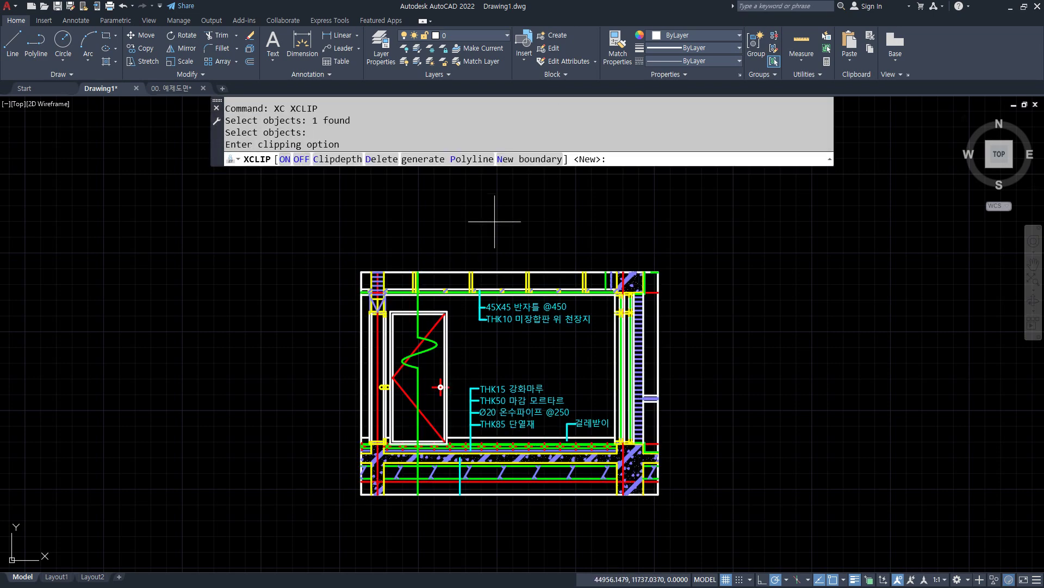
{"action": "left_click", "coordinate": [381, 159]}
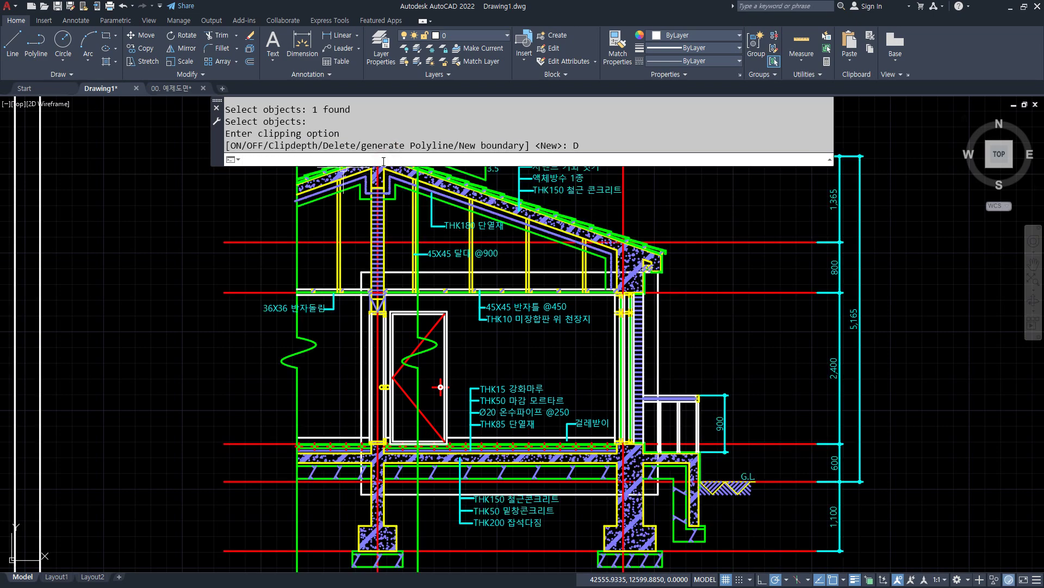
{"action": "left_click", "coordinate": [421, 283]}
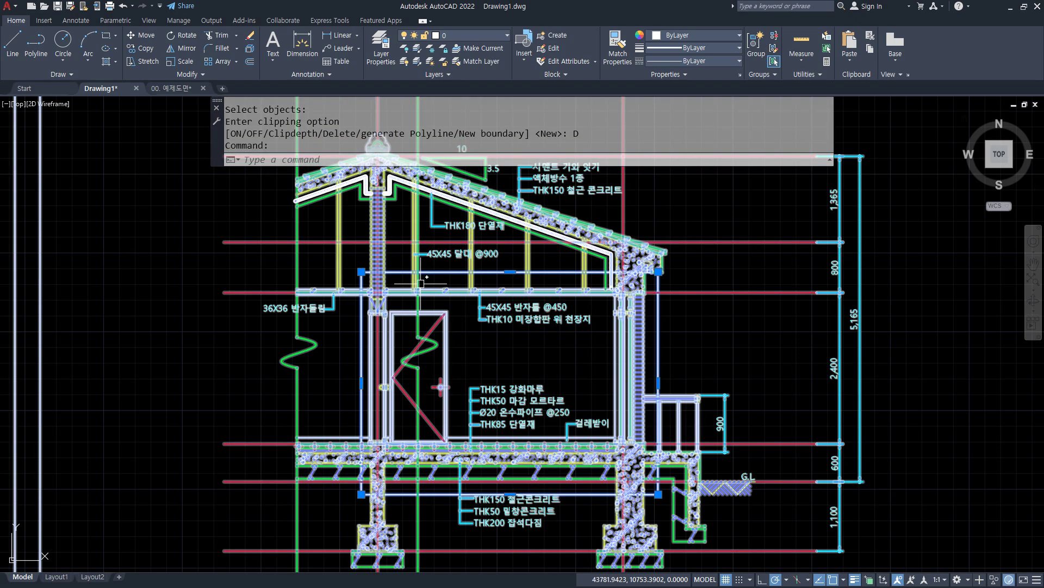
{"action": "key", "text": "Delete"}
Step: Clip the block with a new polygonal XCLIP boundary following the roof underside, the door-side wall and the floor line, and undo the clip
{"action": "type", "text": "xc"}
{"action": "key", "text": "Return"}
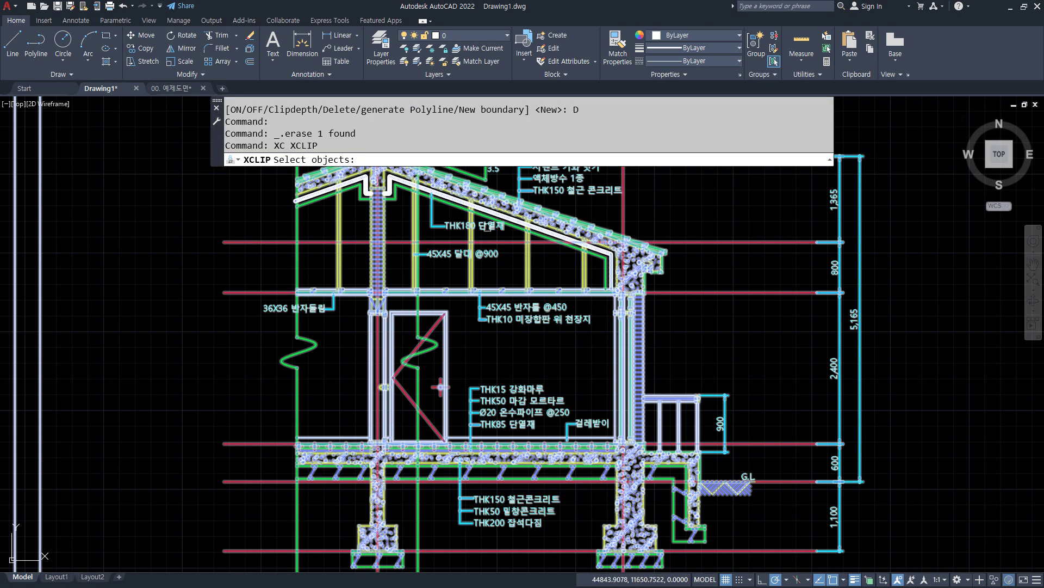
{"action": "left_click", "coordinate": [488, 226]}
{"action": "key", "text": "Return"}
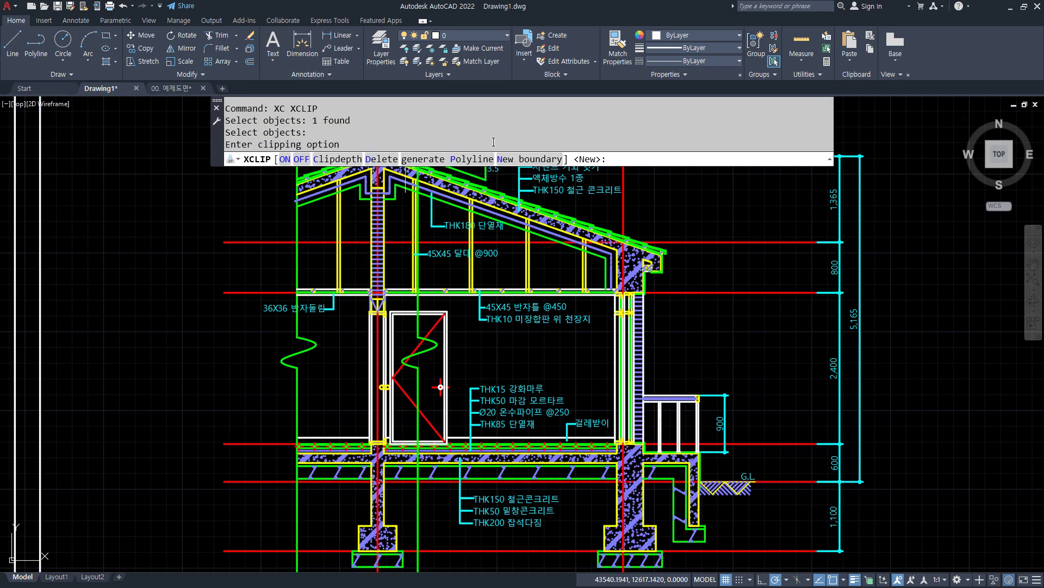
{"action": "left_click", "coordinate": [519, 160]}
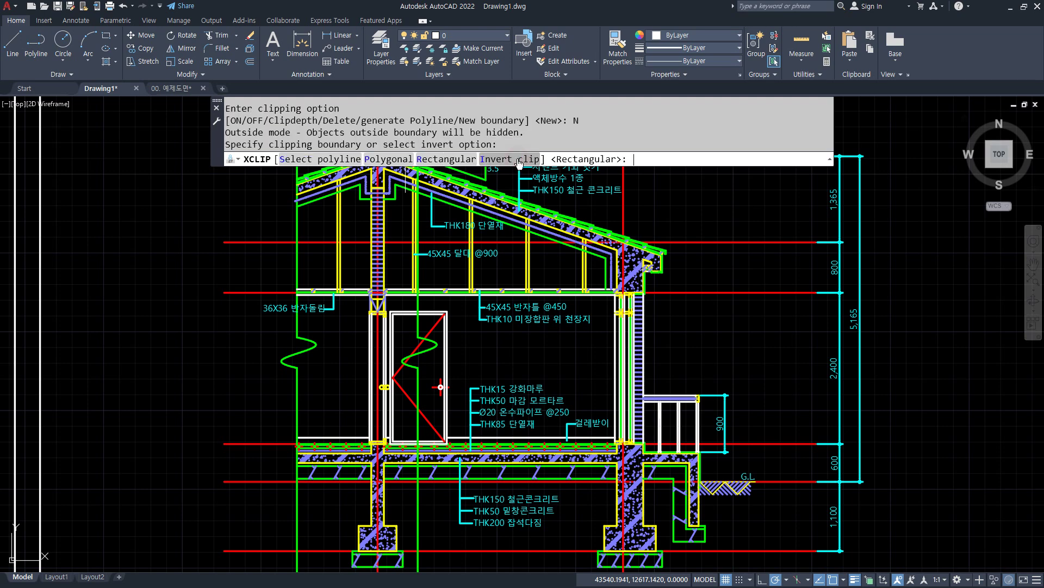
{"action": "left_click", "coordinate": [389, 159]}
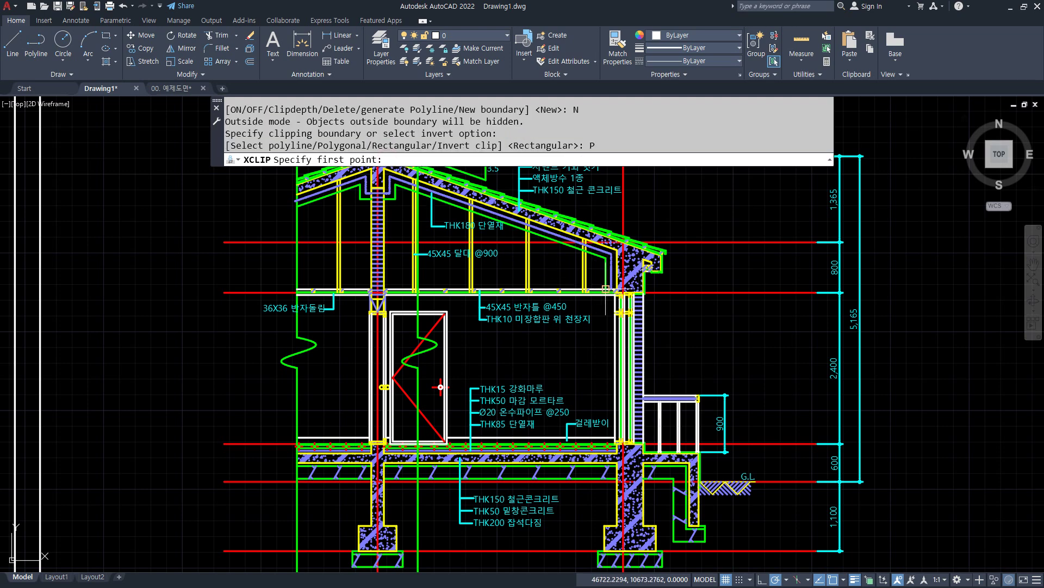
{"action": "left_click", "coordinate": [606, 287]}
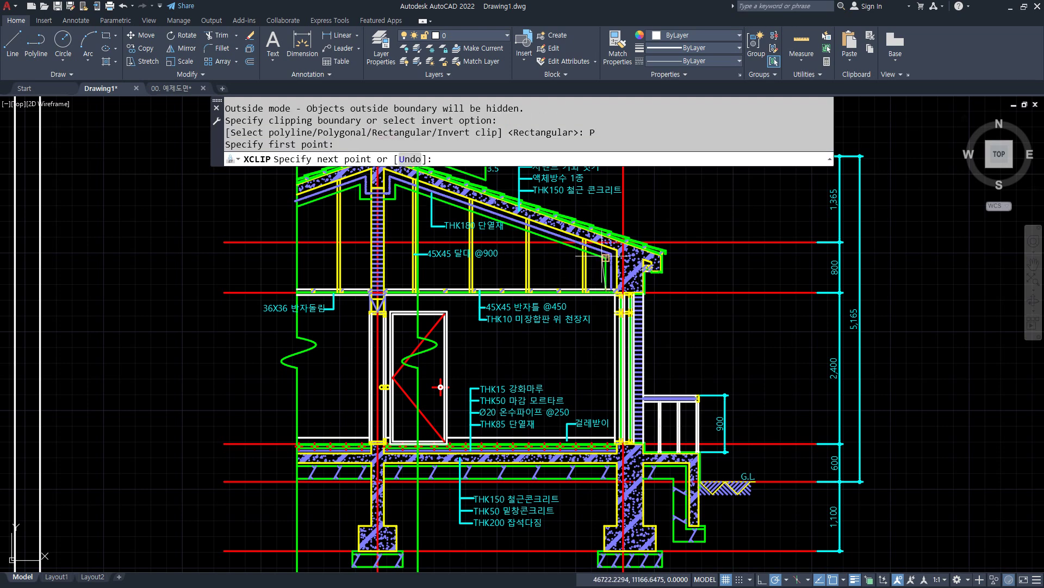
{"action": "left_click", "coordinate": [605, 242]}
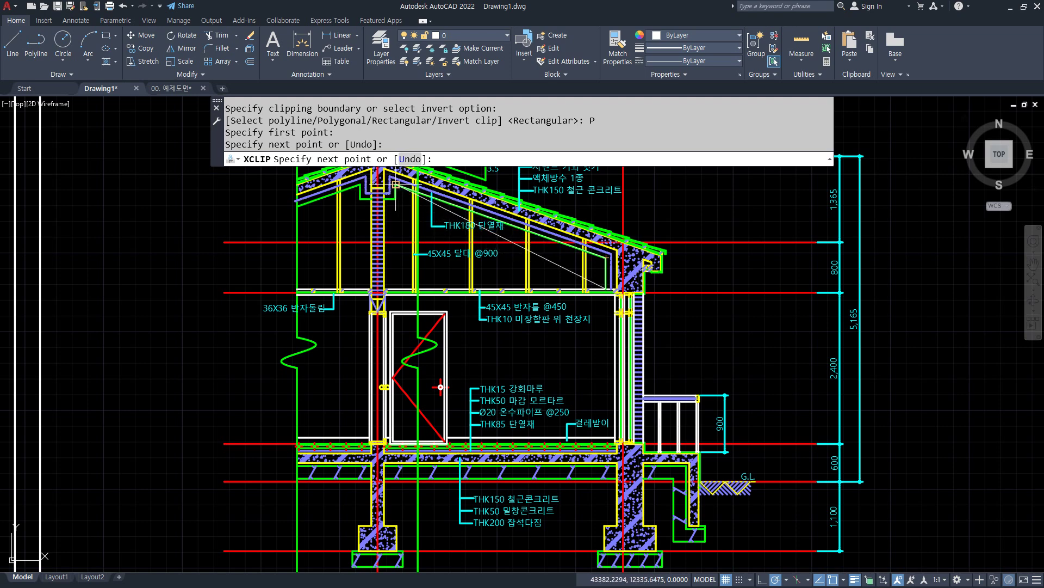
{"action": "left_click", "coordinate": [391, 187]}
{"action": "left_click", "coordinate": [397, 201]}
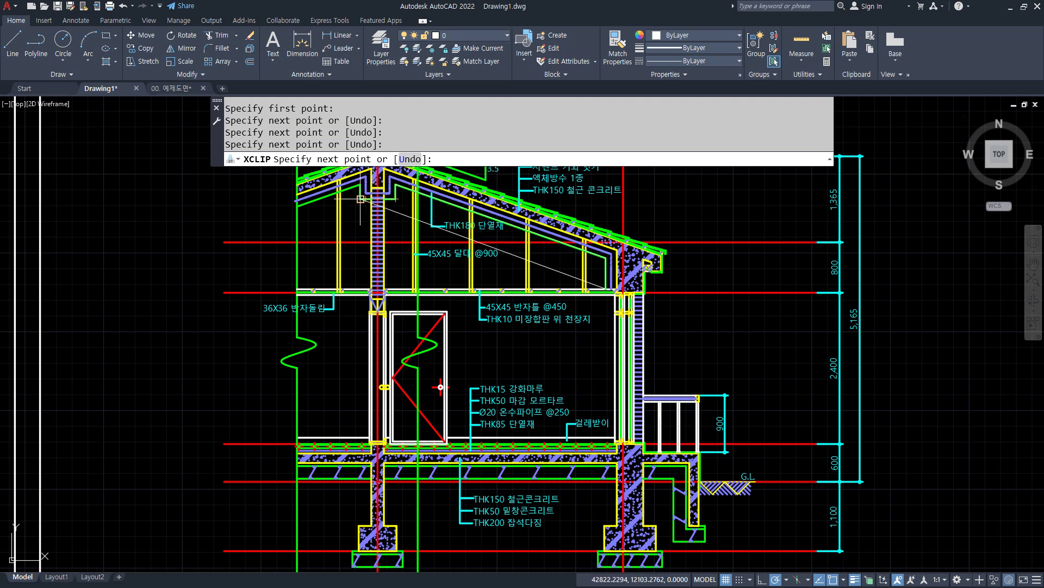
{"action": "left_click", "coordinate": [360, 199]}
{"action": "left_click", "coordinate": [360, 438]}
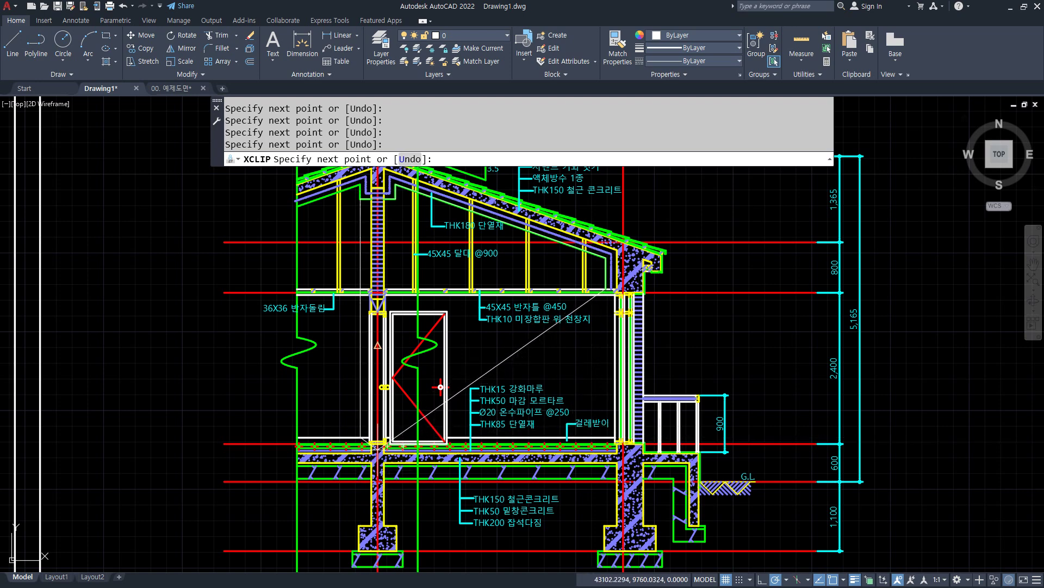
{"action": "left_click", "coordinate": [607, 437]}
{"action": "key", "text": "Return"}
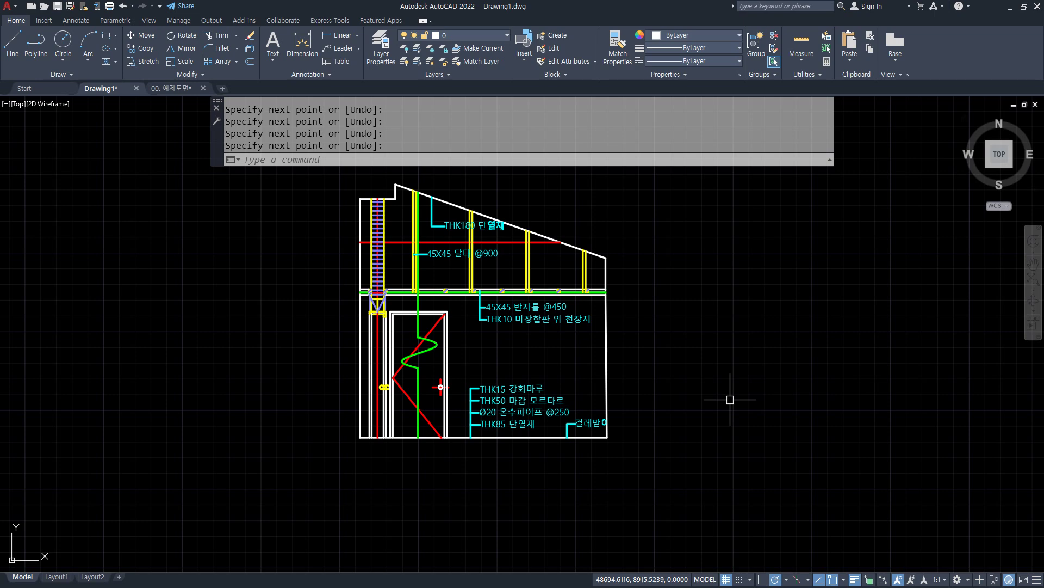
{"action": "key", "text": "ctrl+z"}
Step: Clip the block with a new rectangular XCLIP boundary from the roof underside down to the foundations, and undo the clip
{"action": "type", "text": "xc"}
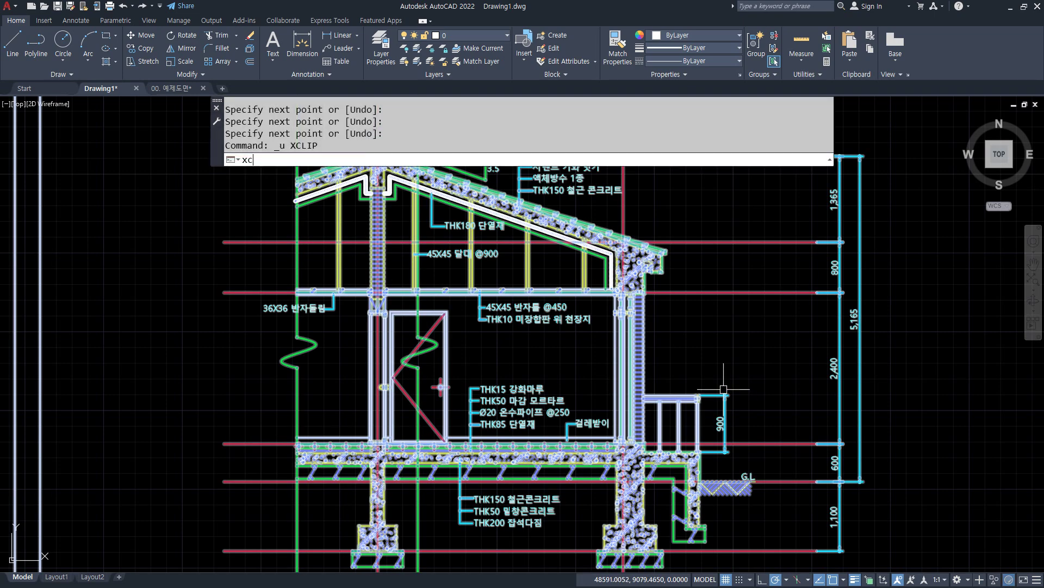
{"action": "key", "text": "Return"}
{"action": "left_click", "coordinate": [723, 389]}
{"action": "key", "text": "Return"}
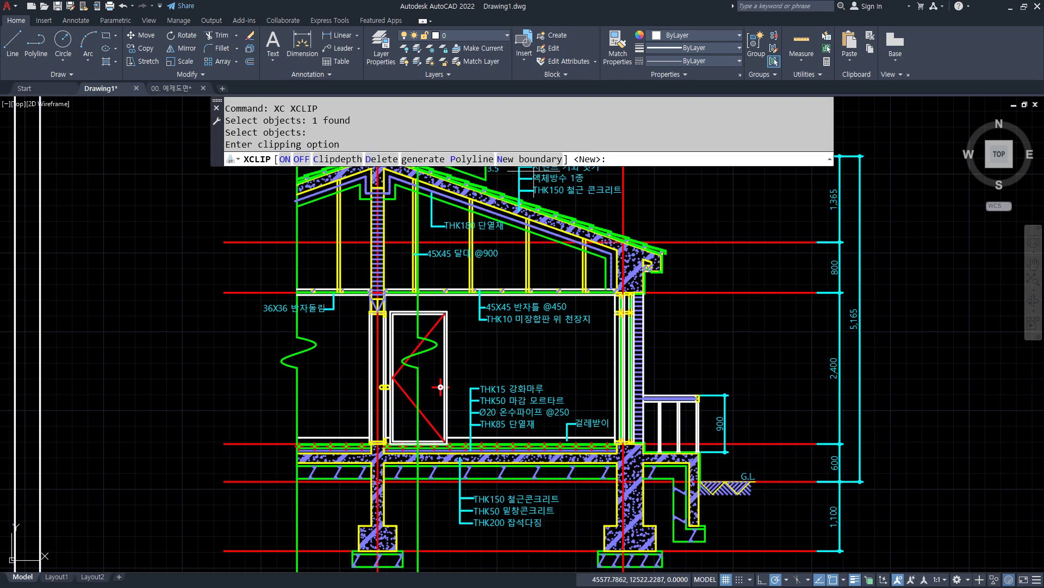
{"action": "left_click", "coordinate": [534, 159]}
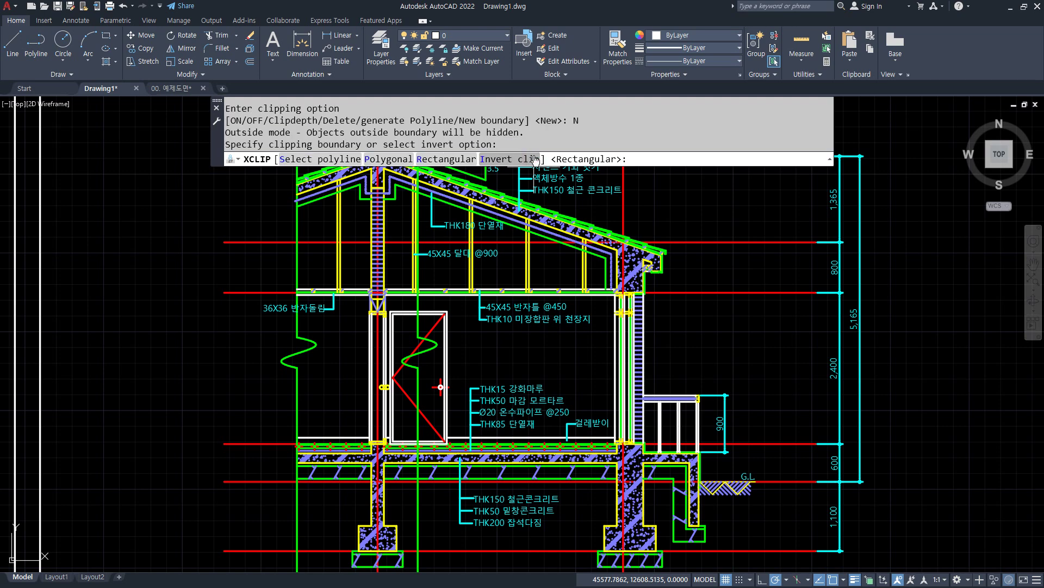
{"action": "left_click", "coordinate": [446, 159]}
{"action": "left_click", "coordinate": [361, 185]}
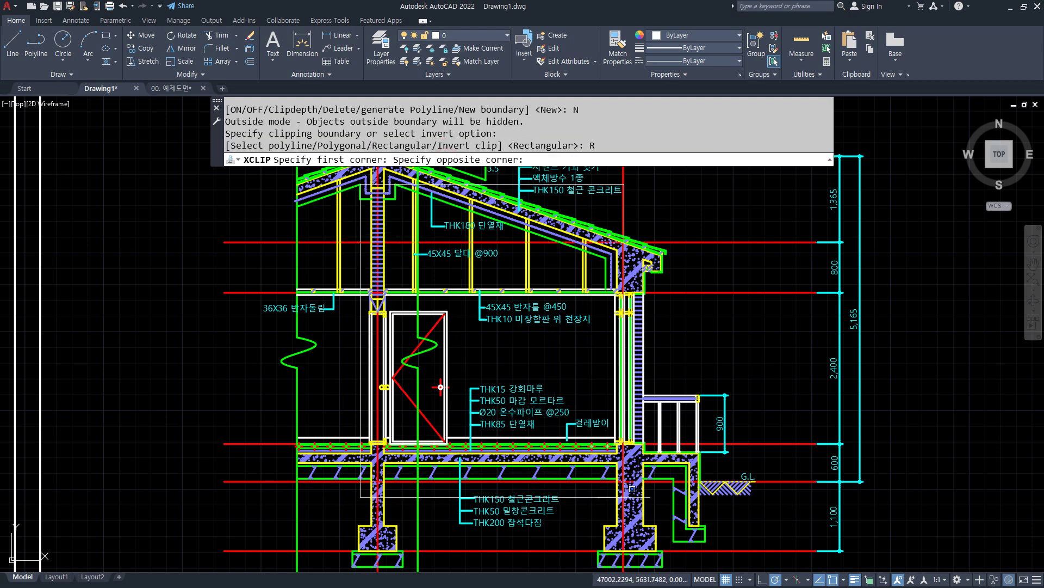
{"action": "left_click", "coordinate": [617, 526]}
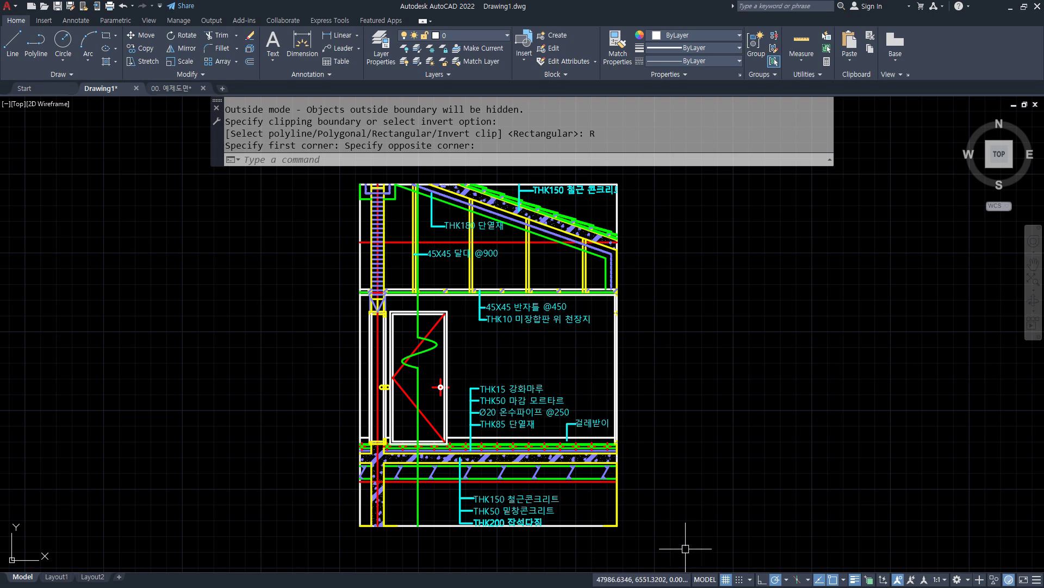
{"action": "key", "text": "ctrl+z"}
Step: Draw a circle around the door, extending from above the ceiling line down to the floor slab
{"action": "type", "text": "c"}
{"action": "key", "text": "Return"}
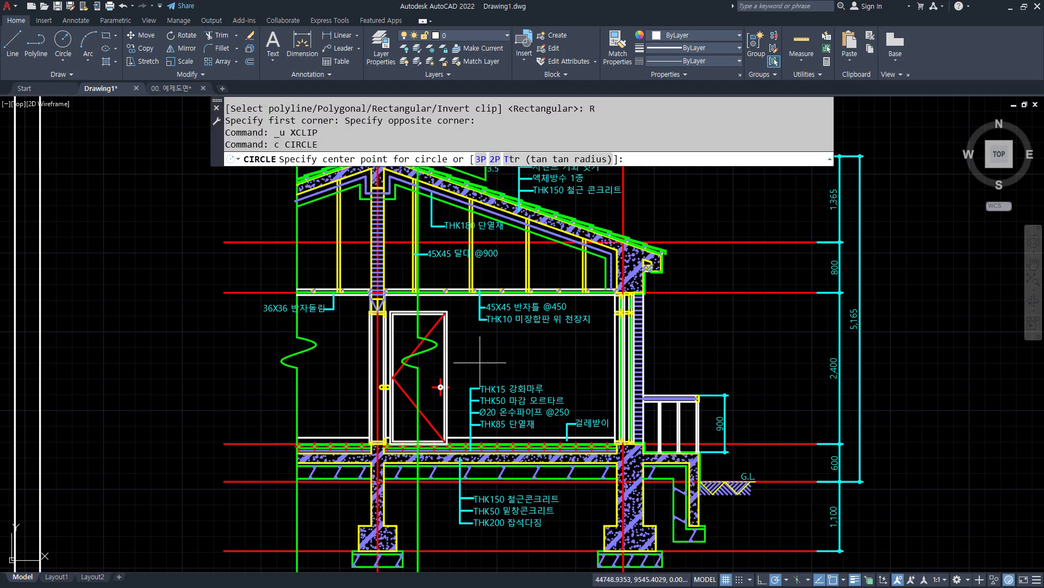
{"action": "left_click", "coordinate": [404, 362]}
{"action": "left_click", "coordinate": [465, 267]}
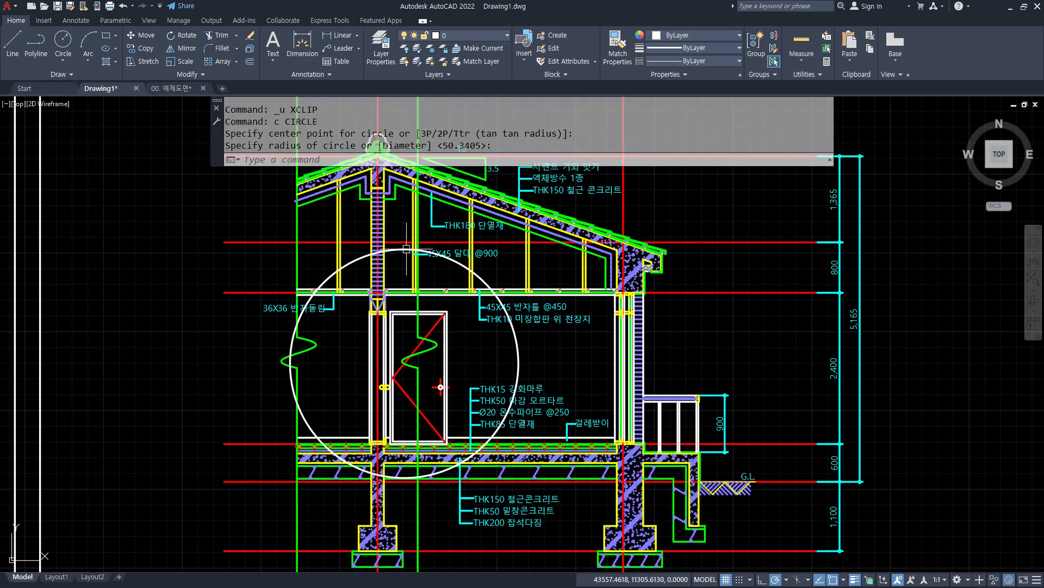
Step: Try to clip the block with XCLIP using the circle as the selected polyline boundary, and erase the circle
{"action": "type", "text": "xc"}
{"action": "key", "text": "Return"}
{"action": "left_click", "coordinate": [463, 215]}
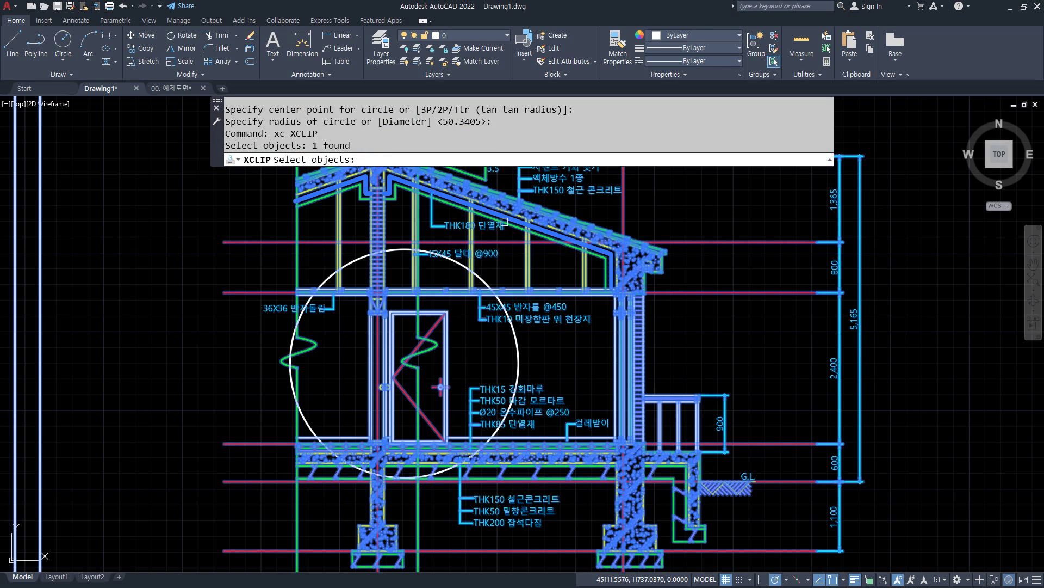
{"action": "key", "text": "Return"}
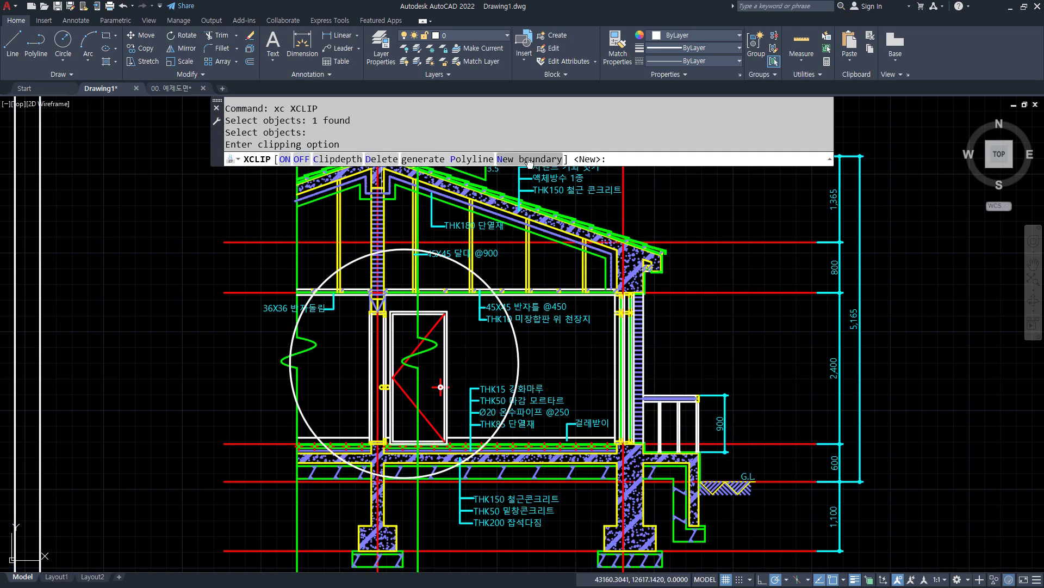
{"action": "left_click", "coordinate": [548, 155]}
{"action": "left_click", "coordinate": [314, 160]}
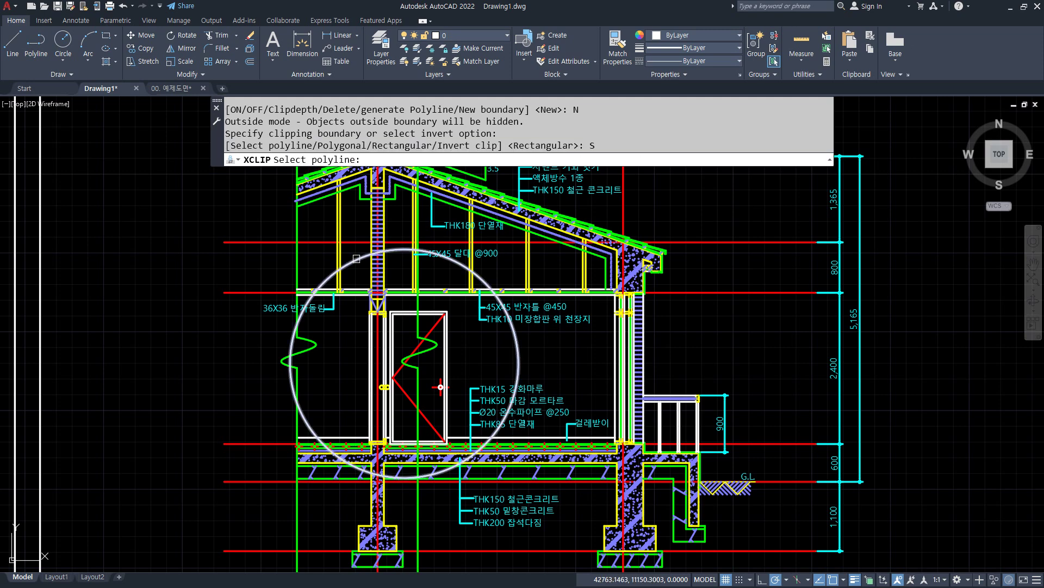
{"action": "left_click", "coordinate": [356, 260]}
{"action": "left_click", "coordinate": [931, 369]}
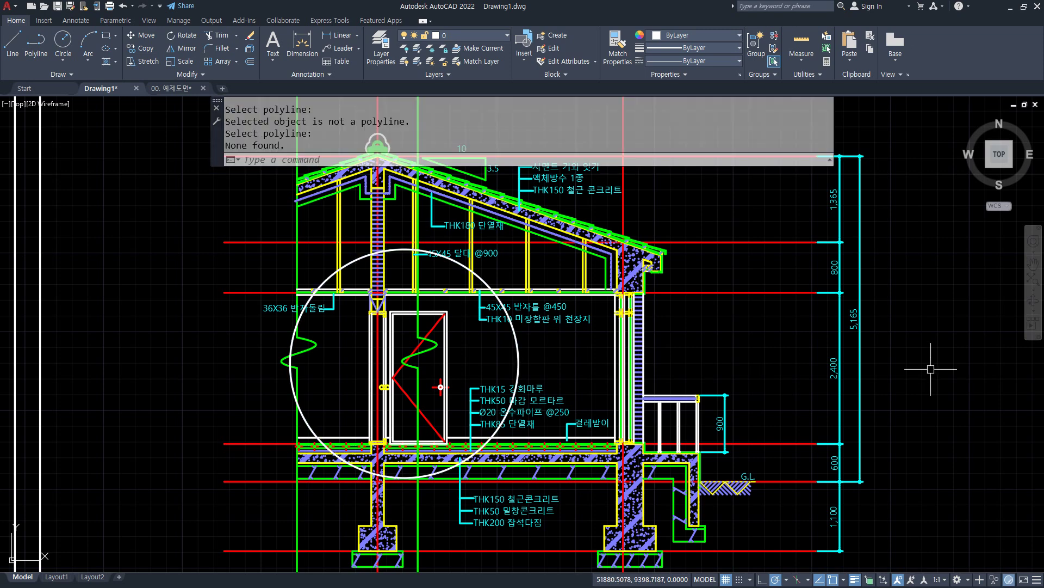
{"action": "left_click", "coordinate": [514, 348]}
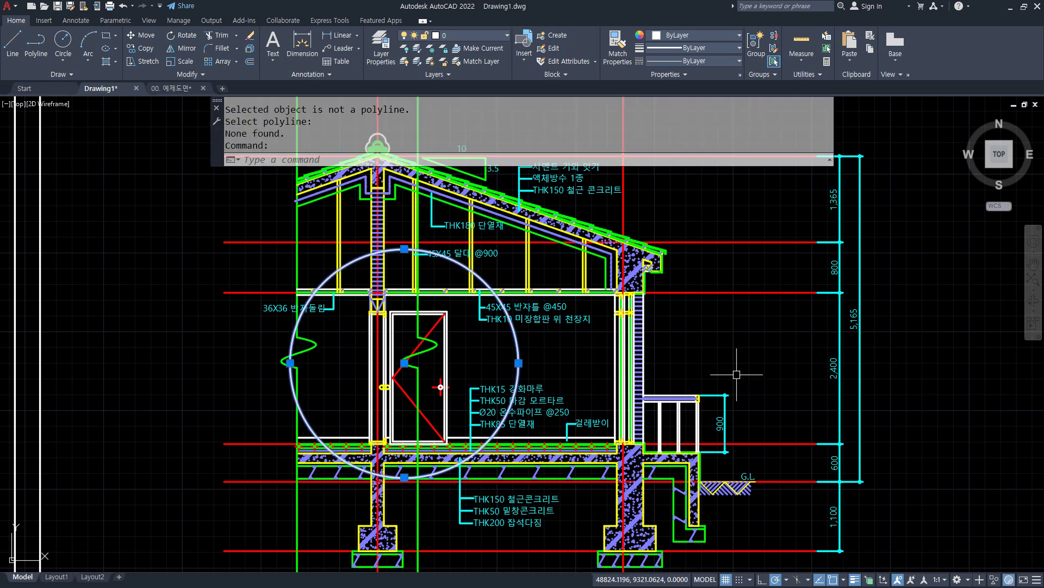
{"action": "key", "text": "Delete"}
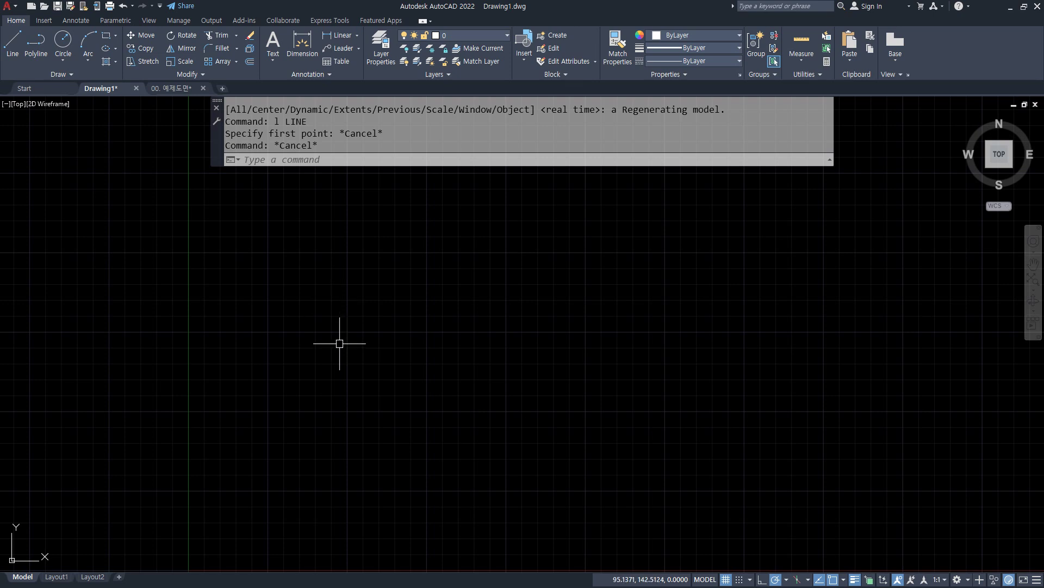
Step: Draw a horizontal run of consecutive collinear line segments across the middle of the empty drawing
{"action": "type", "text": "l"}
{"action": "key", "text": "Return"}
{"action": "left_click", "coordinate": [275, 352]}
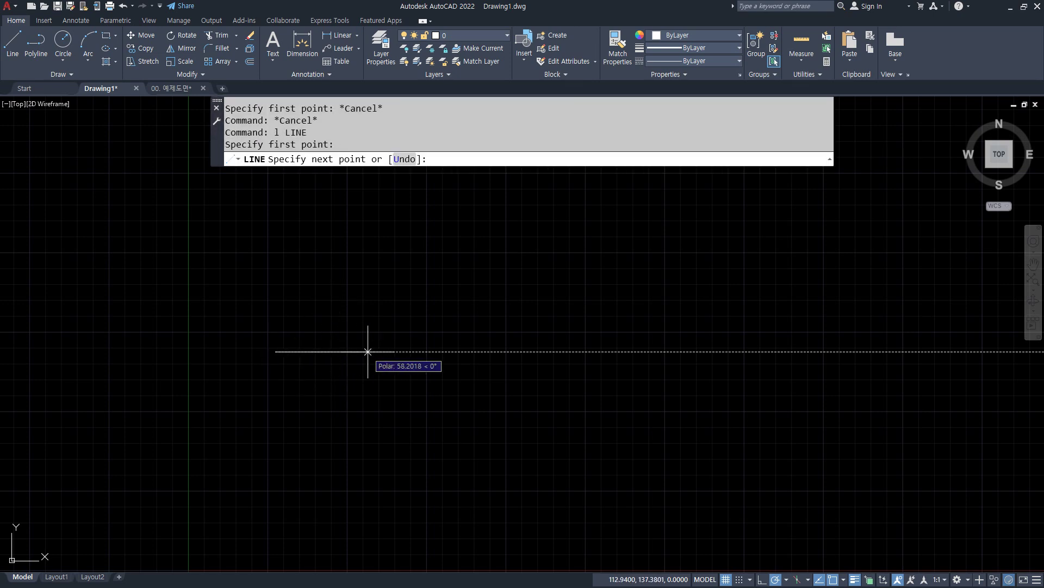
{"action": "left_click", "coordinate": [539, 351]}
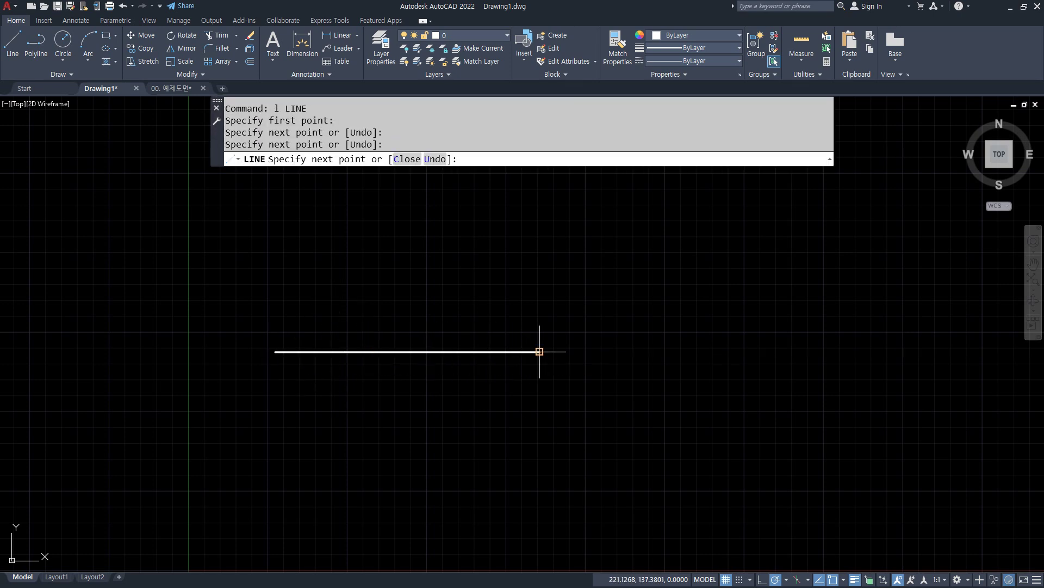
{"action": "left_click", "coordinate": [648, 352]}
{"action": "key", "text": "Return"}
Step: Draw a shorter line on top of the horizontal run, starting inside its right end and finishing inside its left end
{"action": "key", "text": "Return"}
{"action": "left_click", "coordinate": [598, 351]}
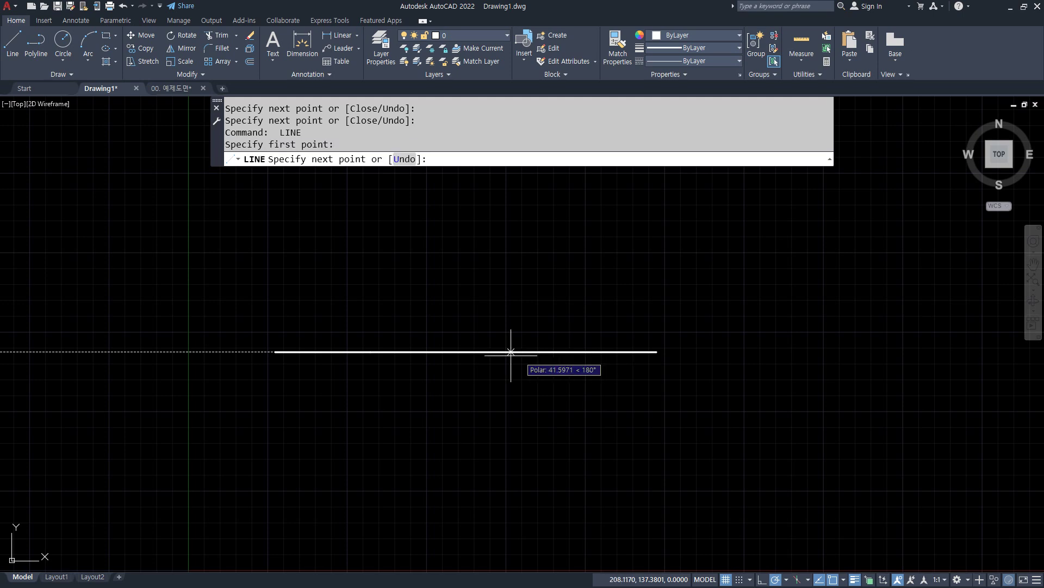
{"action": "left_click", "coordinate": [341, 351]}
{"action": "key", "text": "Return"}
Step: Examine the overlapping lines by selecting them individually and with selection windows, clearing the selection each time
{"action": "left_click", "coordinate": [276, 349]}
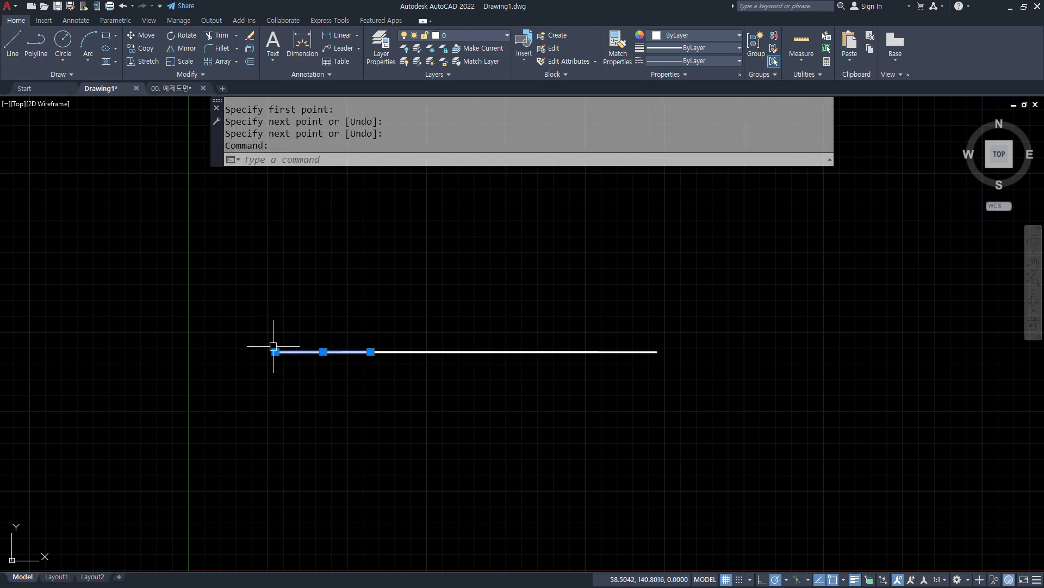
{"action": "key", "text": "Escape"}
{"action": "left_click", "coordinate": [396, 351]}
{"action": "key", "text": "Escape"}
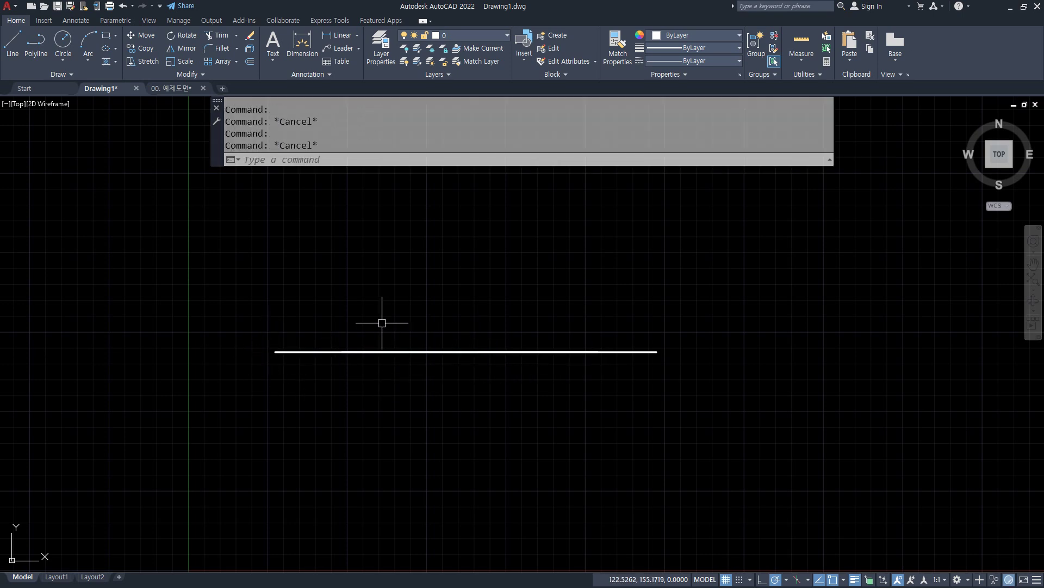
{"action": "left_click", "coordinate": [374, 311]}
{"action": "left_click", "coordinate": [577, 382]}
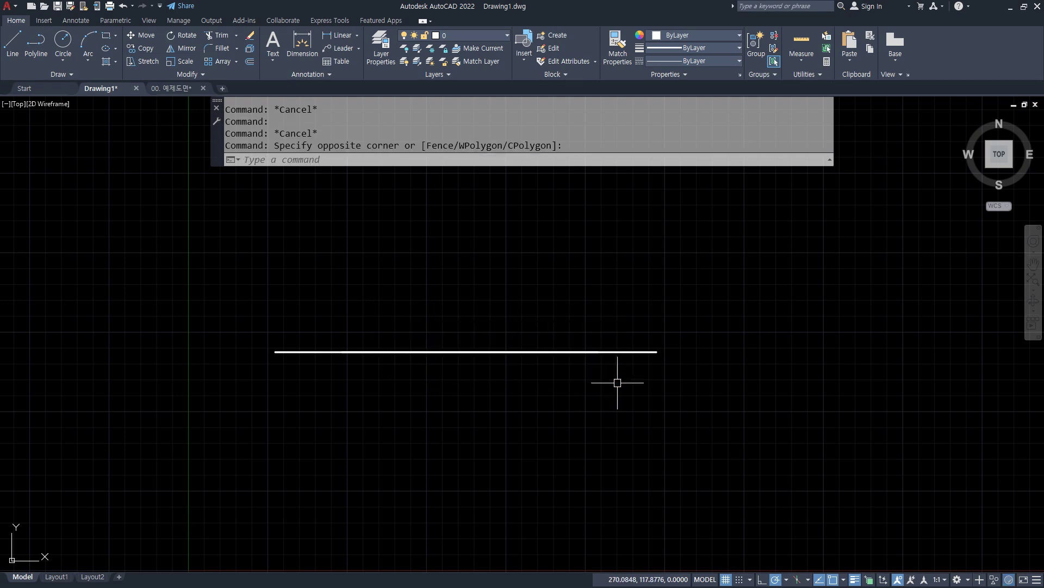
{"action": "left_click", "coordinate": [518, 292]}
{"action": "left_click", "coordinate": [680, 400]}
{"action": "key", "text": "Escape"}
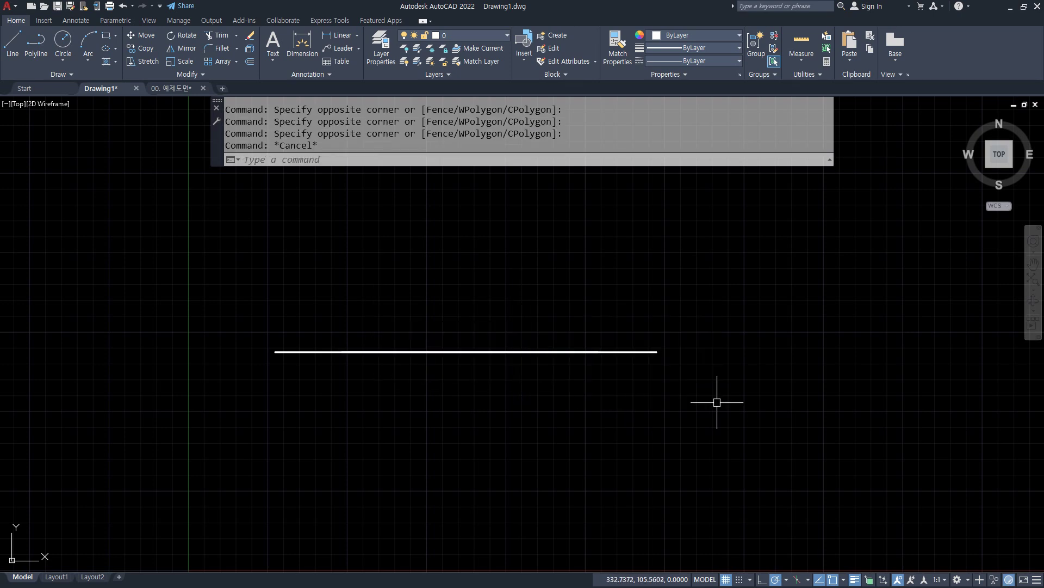
Step: Move the shorter overlapping line to the red 중심선 layer
{"action": "left_click", "coordinate": [351, 352]}
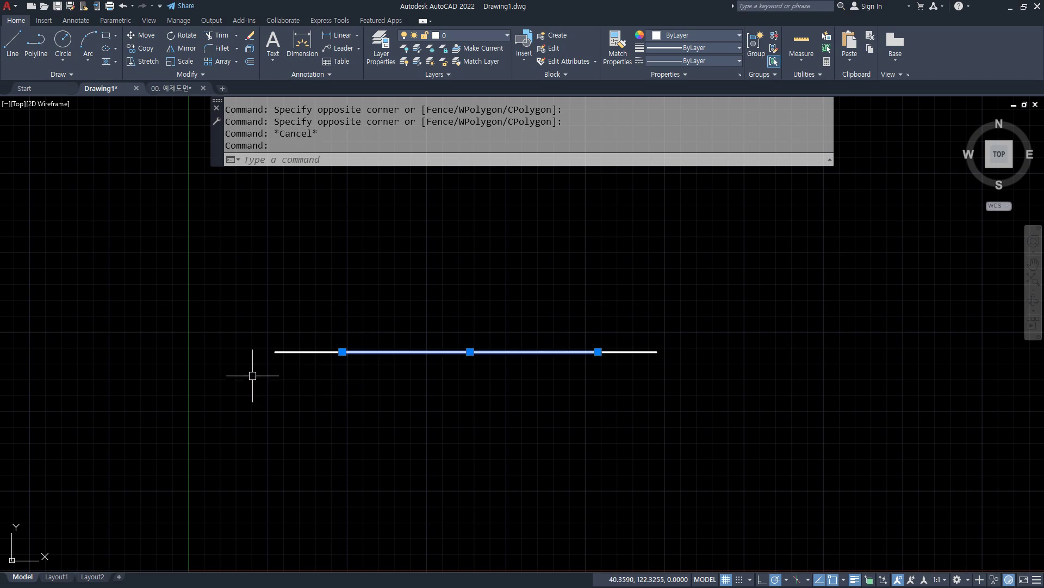
{"action": "key", "text": "Escape"}
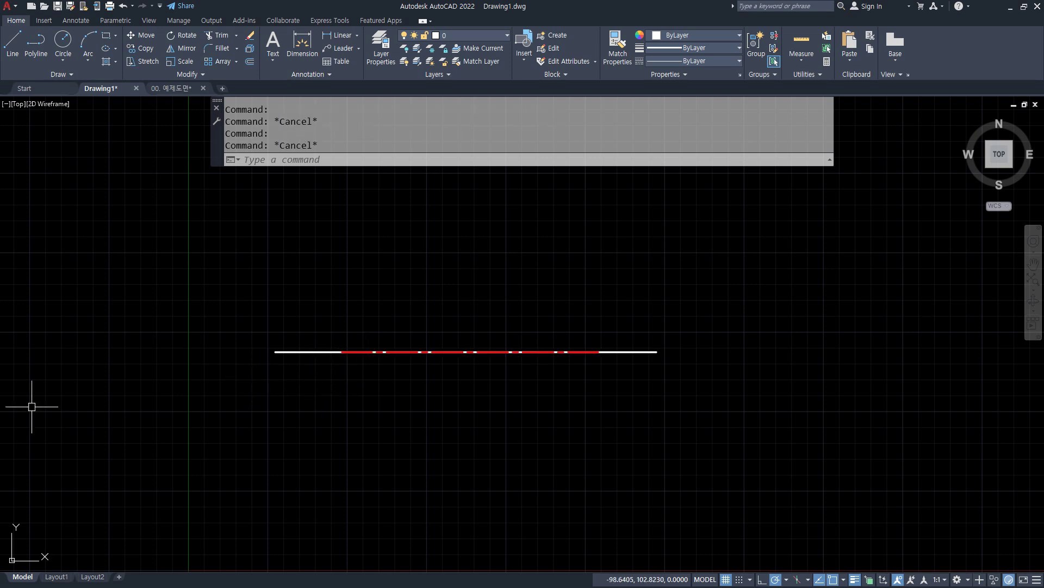
Step: Switch to the Notepad command notes to review the OVerkill (OV) entry, and return to AutoCAD
{"action": "key", "text": "alt+Tab"}
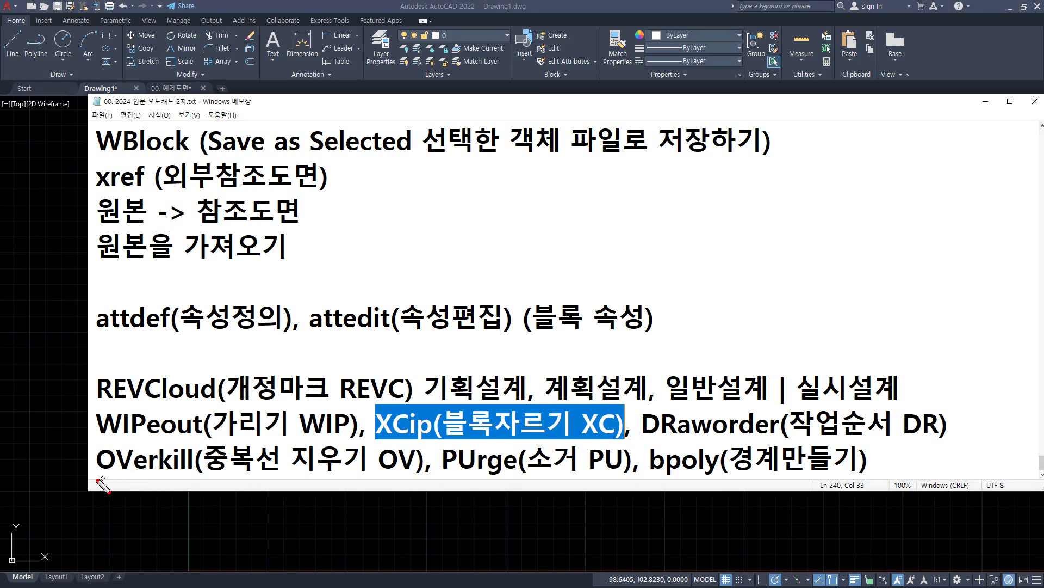
{"action": "left_click_drag", "start_coordinate": [90, 480], "coordinate": [267, 474]}
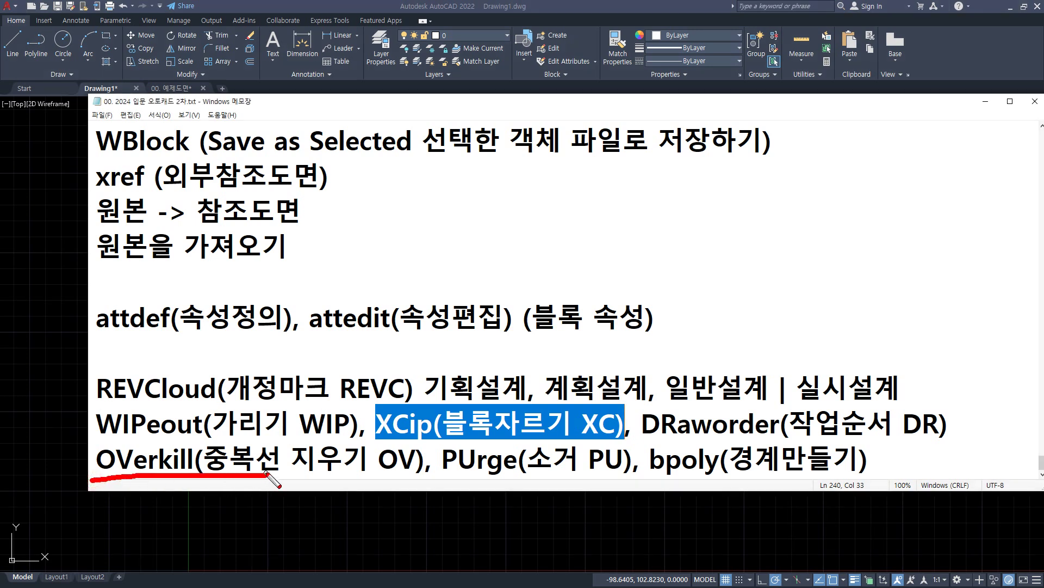
{"action": "key", "text": "alt+Tab"}
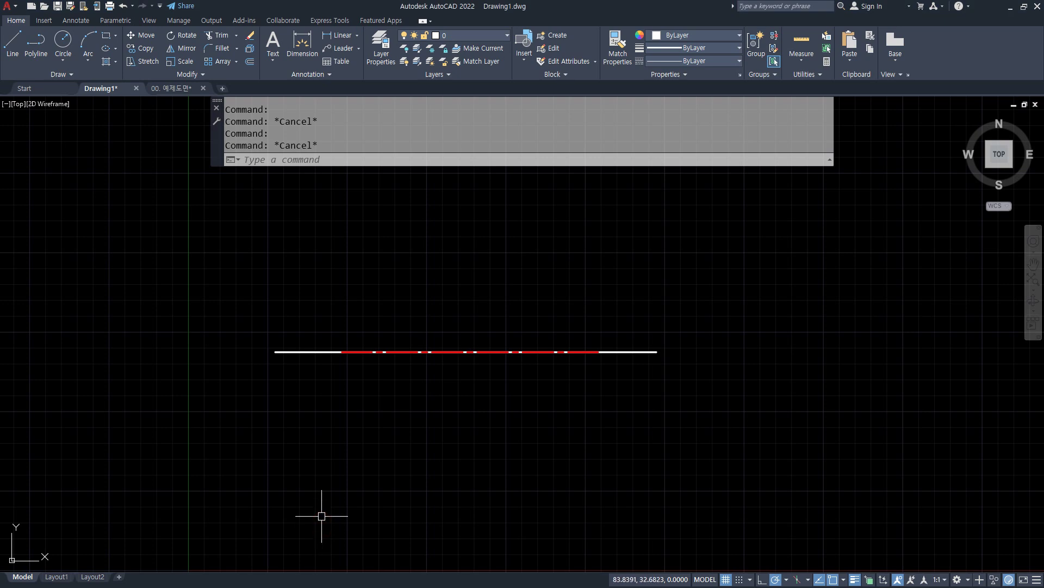
Step: Run OVERKILL on all the lines with tolerance 0.000001, no ignored properties, and both options for combining co-linear objects on
{"action": "type", "text": "o"}
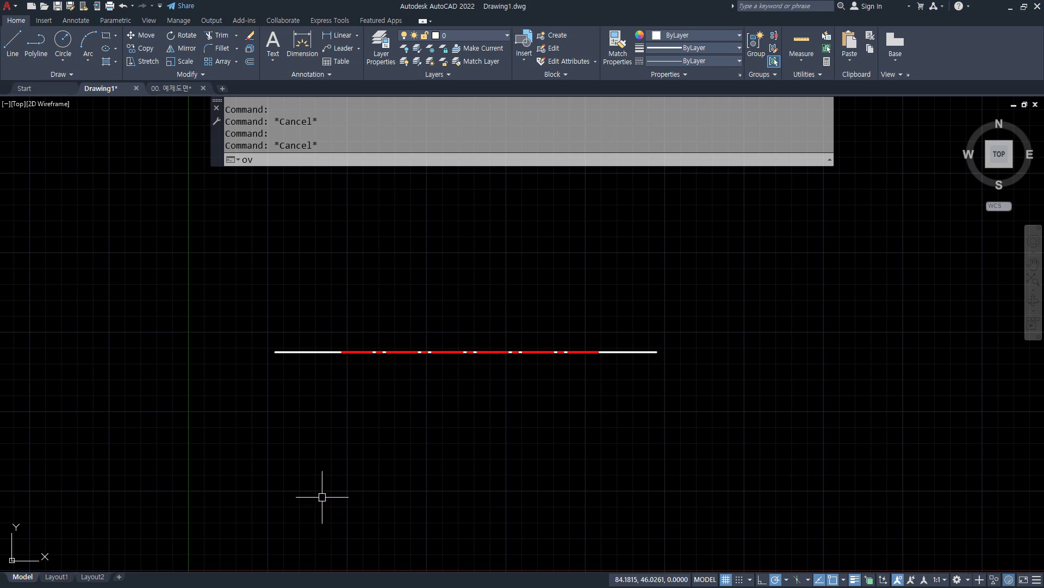
{"action": "type", "text": "v"}
{"action": "key", "text": "Return"}
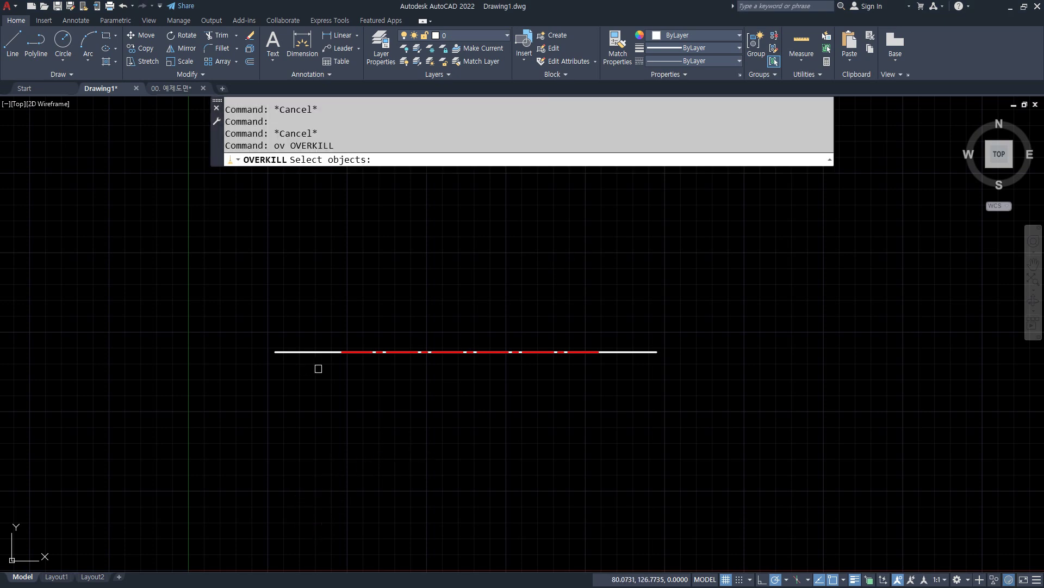
{"action": "left_click", "coordinate": [321, 351]}
{"action": "left_click", "coordinate": [664, 246]}
{"action": "left_click", "coordinate": [301, 424]}
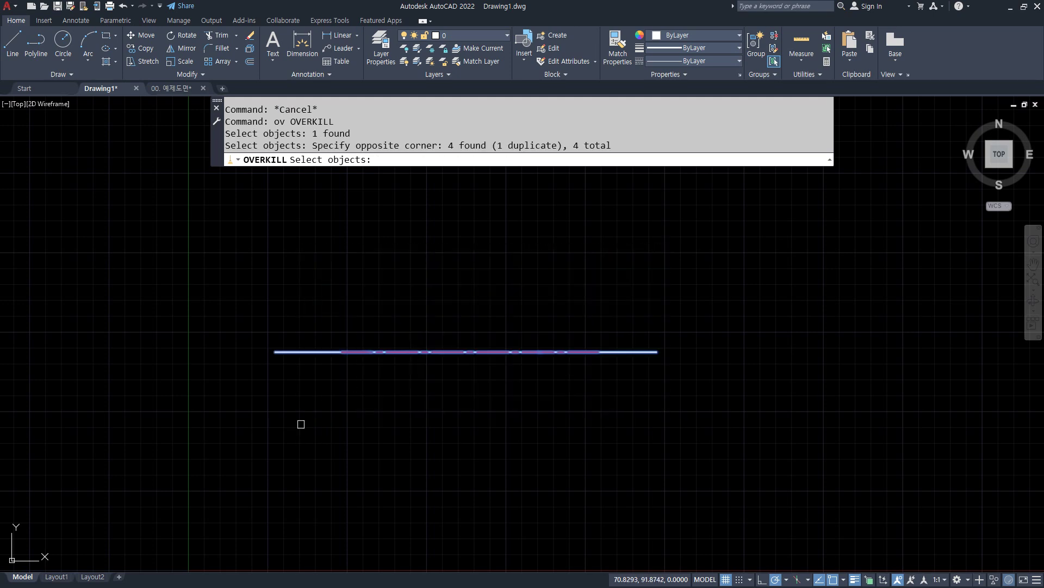
{"action": "key", "text": "Return"}
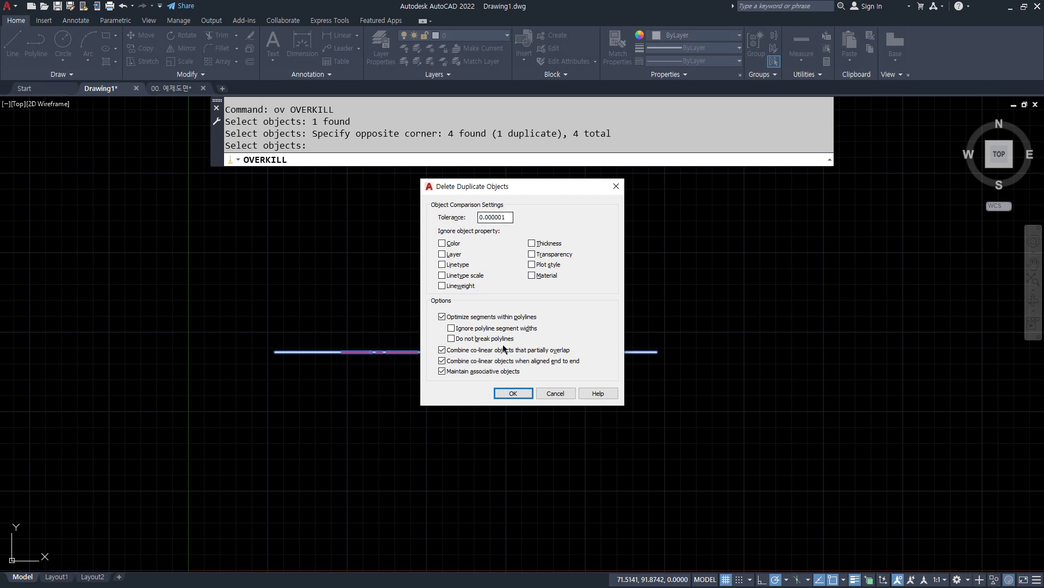
{"action": "left_click", "coordinate": [520, 397]}
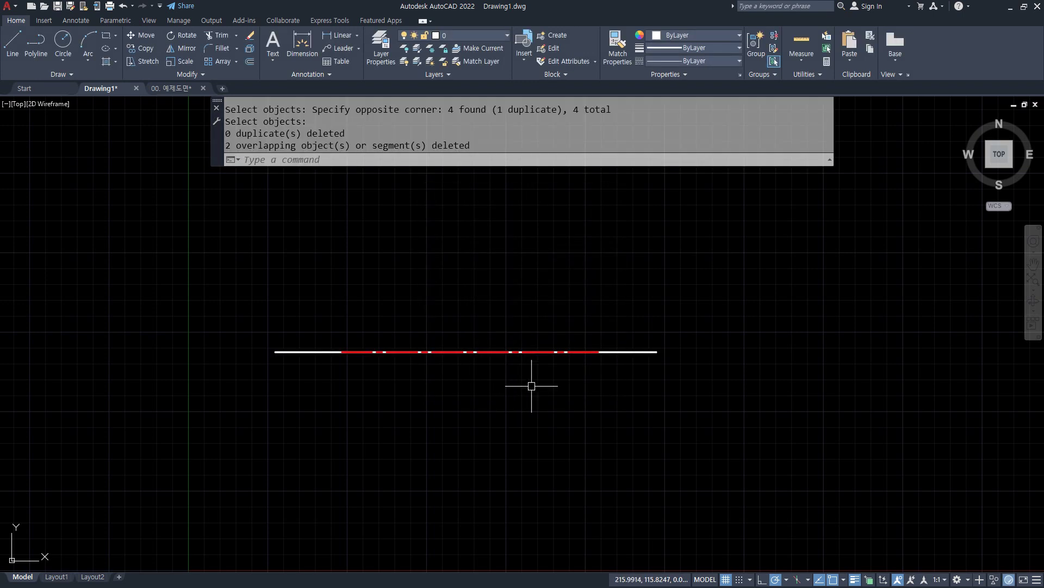
Step: Select the red centre line to check whether it is still a separate object, and clear the selection
{"action": "left_click", "coordinate": [536, 351]}
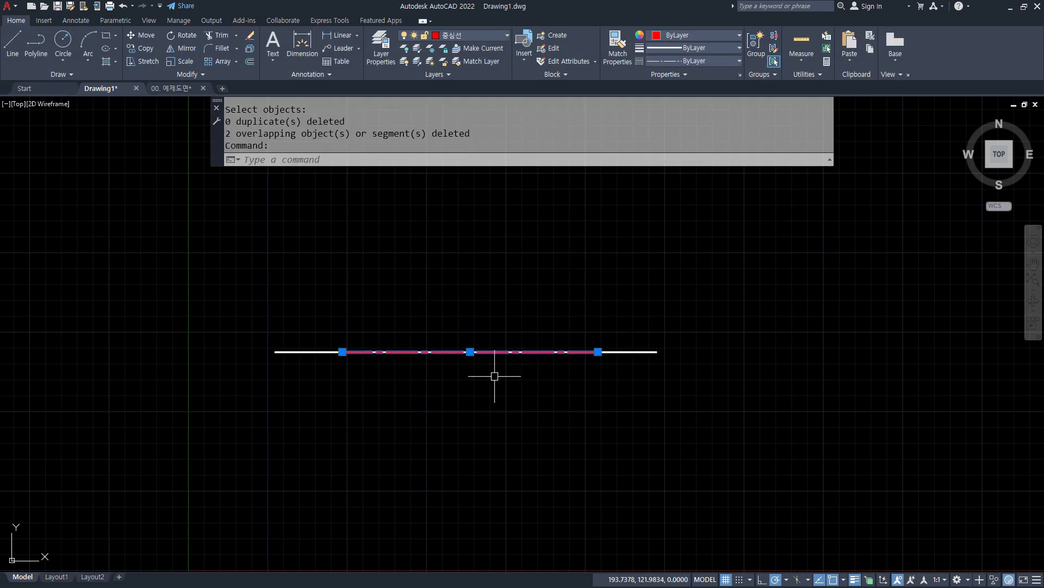
{"action": "left_click", "coordinate": [249, 264]}
{"action": "key", "text": "Escape"}
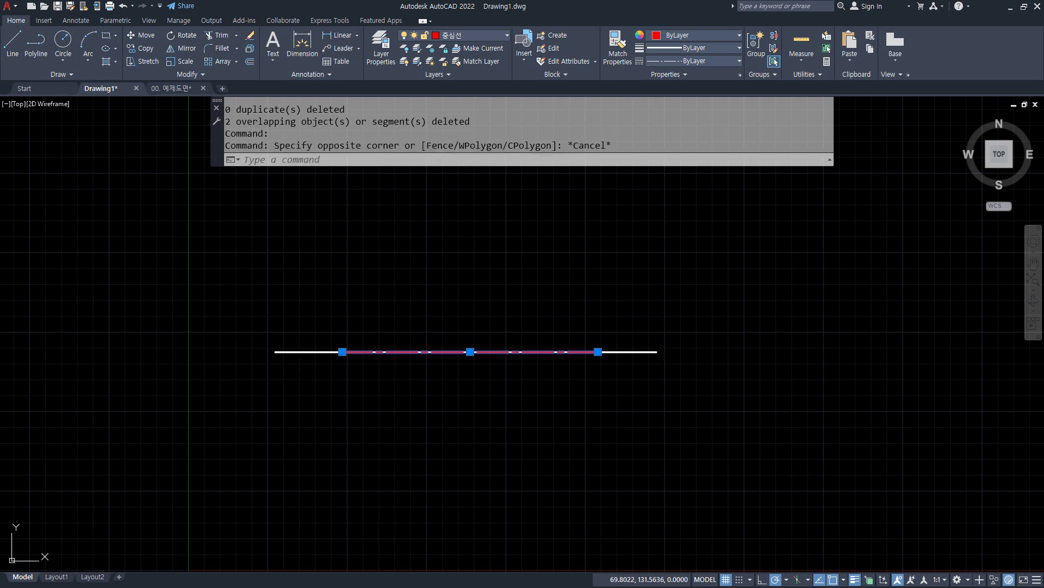
{"action": "key", "text": "Escape"}
{"action": "key", "text": "Escape"}
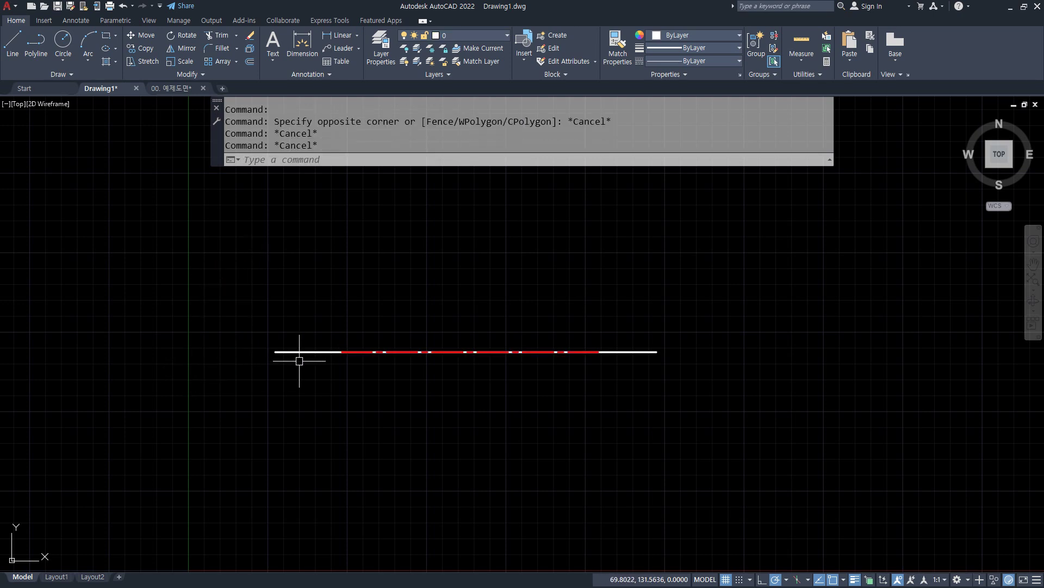
Step: Match the properties of the white line onto the red centre line with MATCHPROP
{"action": "type", "text": "ma"}
{"action": "key", "text": "Return"}
{"action": "left_click", "coordinate": [590, 352]}
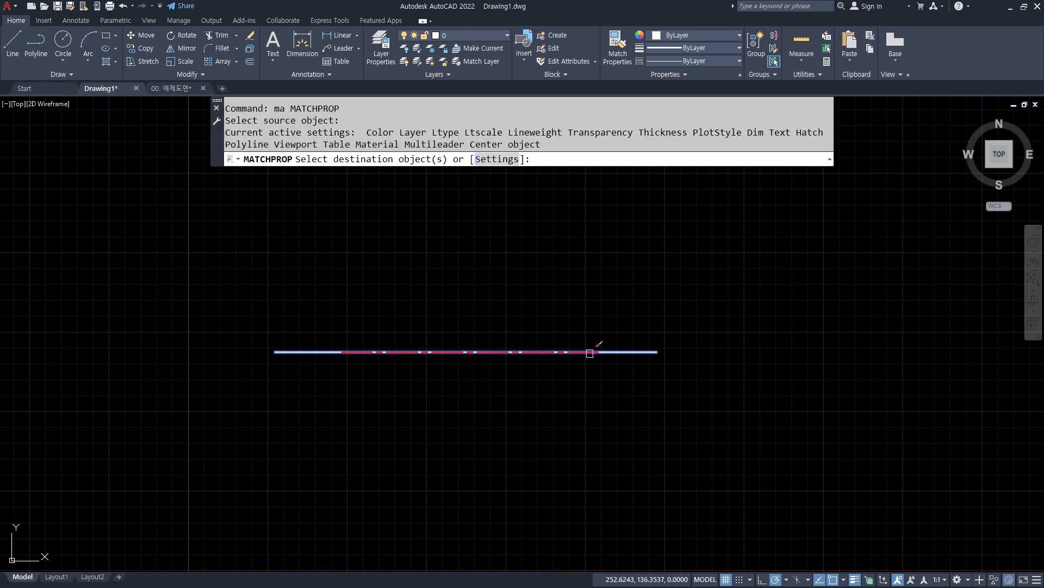
{"action": "left_click", "coordinate": [427, 352]}
{"action": "key", "text": "Return"}
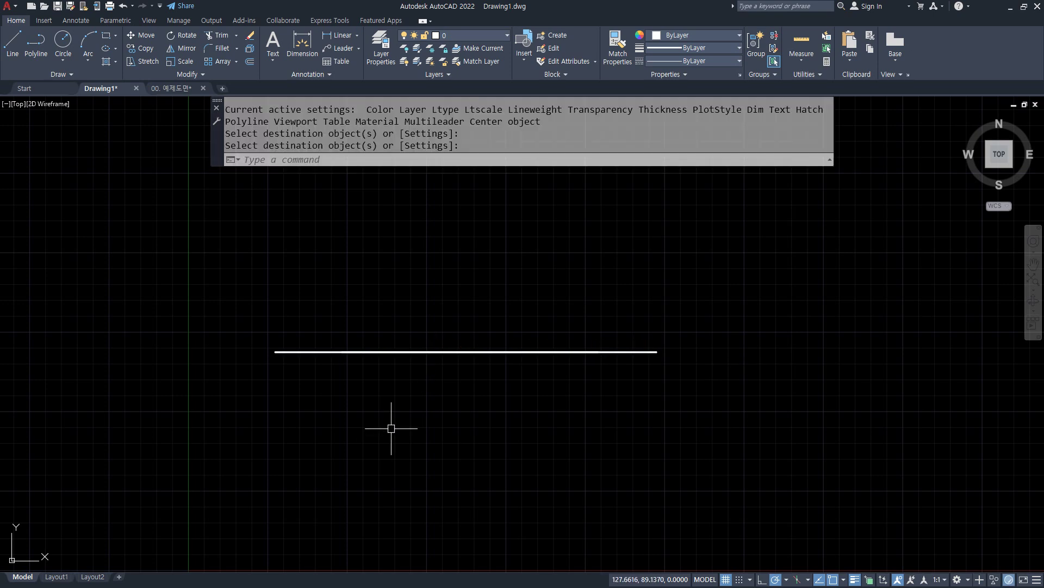
Step: Run OVERKILL on both overlapping lines with Color and Layer set as ignored object properties
{"action": "type", "text": "ov"}
{"action": "key", "text": "Return"}
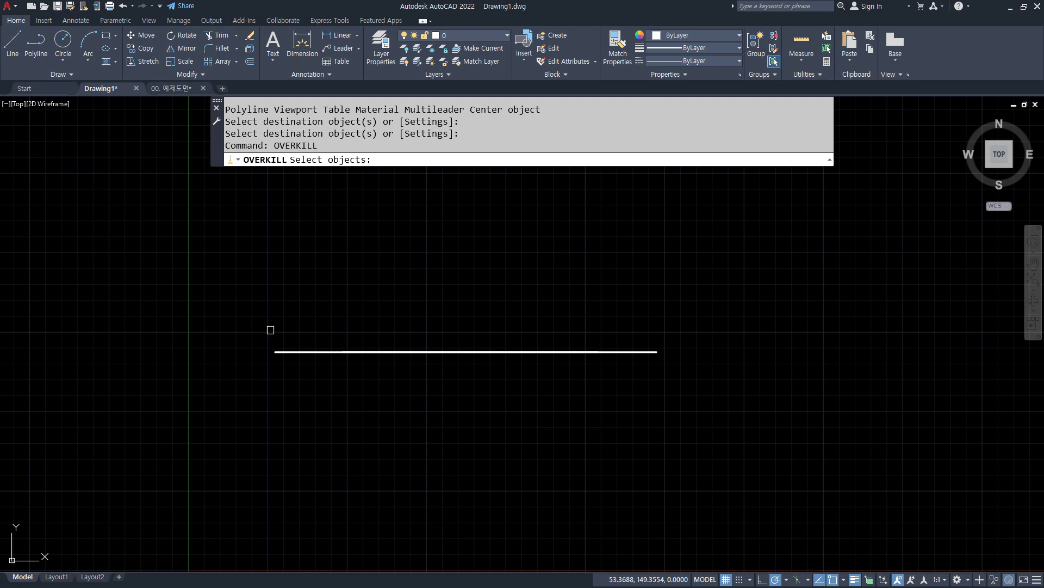
{"action": "left_click", "coordinate": [180, 251]}
{"action": "left_click", "coordinate": [704, 441]}
{"action": "key", "text": "Return"}
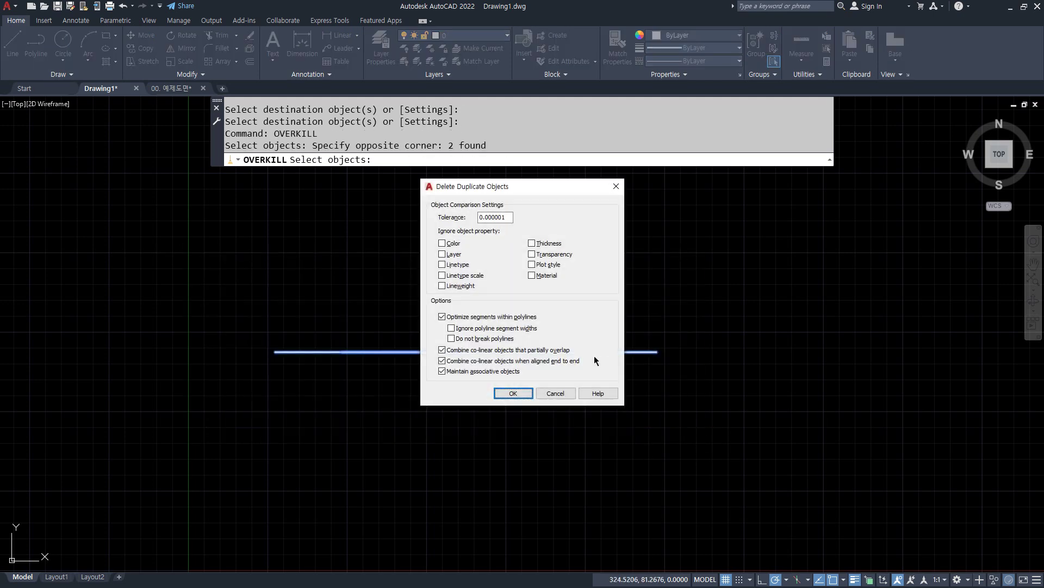
{"action": "left_click", "coordinate": [454, 243]}
{"action": "left_click", "coordinate": [457, 255]}
{"action": "left_click", "coordinate": [512, 390]}
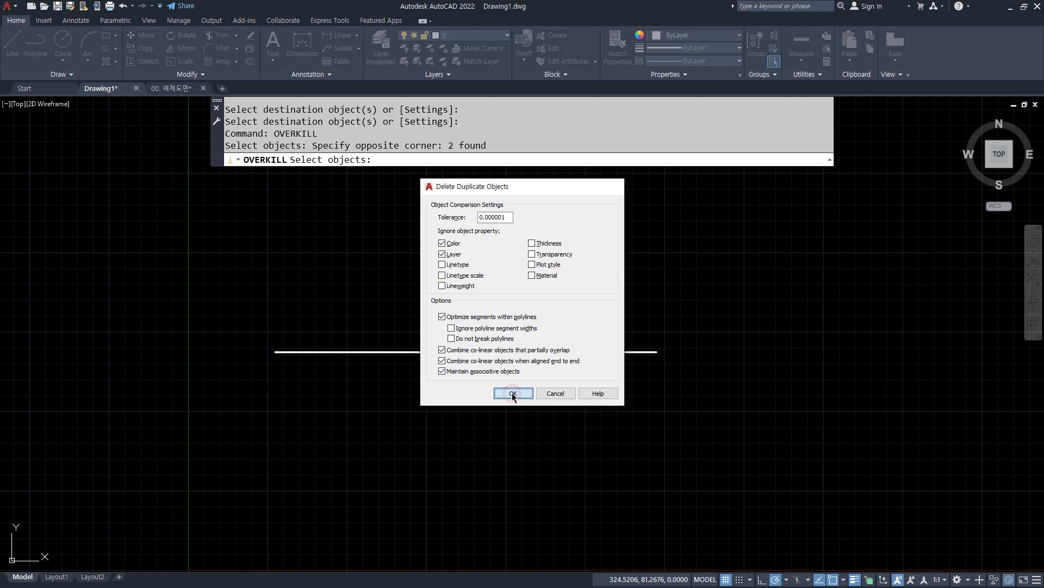
Step: Check the line by selecting it, and undo the OVERKILL and the property match
{"action": "left_click", "coordinate": [415, 351]}
{"action": "left_click", "coordinate": [164, 262]}
{"action": "left_click", "coordinate": [809, 428]}
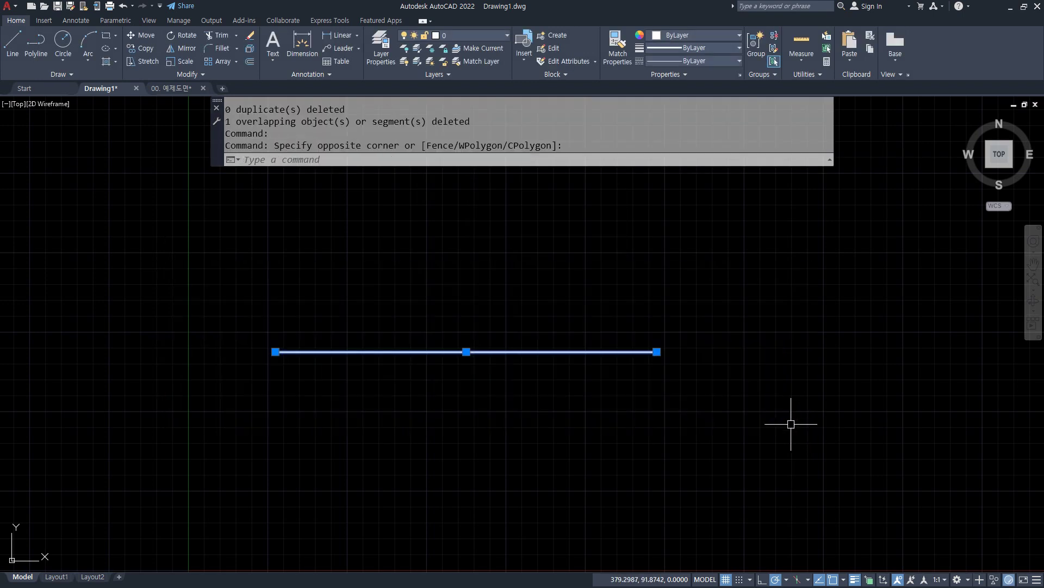
{"action": "key", "text": "Escape"}
{"action": "key", "text": "ctrl+z"}
{"action": "key", "text": "ctrl+z"}
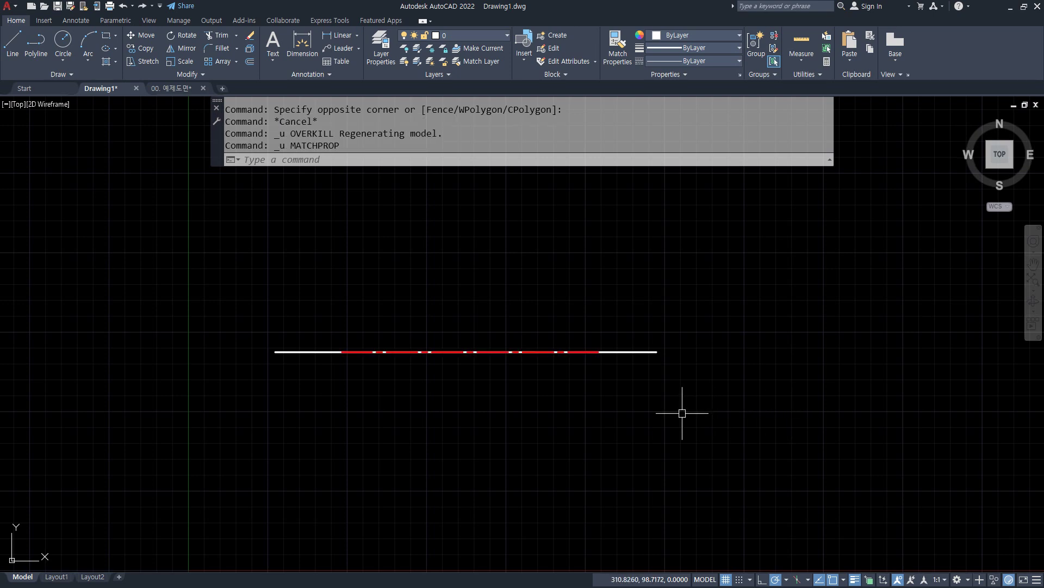
Step: Run OVERKILL on the white line and red centre line with Color and Layer ignored, and check the remaining line
{"action": "type", "text": "ov"}
{"action": "key", "text": "Return"}
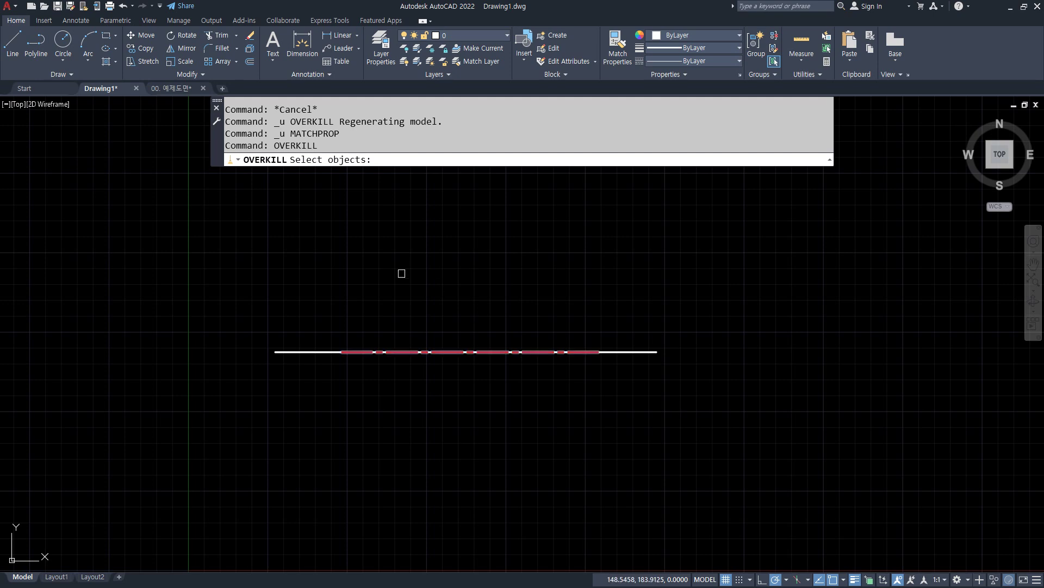
{"action": "left_click", "coordinate": [174, 228]}
{"action": "left_click", "coordinate": [846, 427]}
{"action": "key", "text": "Return"}
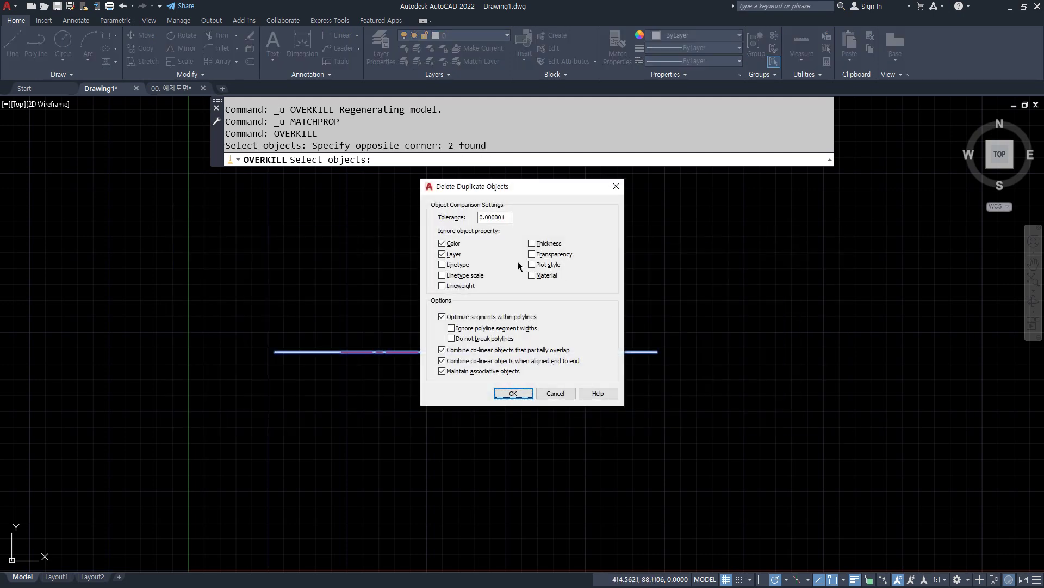
{"action": "left_click", "coordinate": [507, 395]}
{"action": "left_click", "coordinate": [442, 352]}
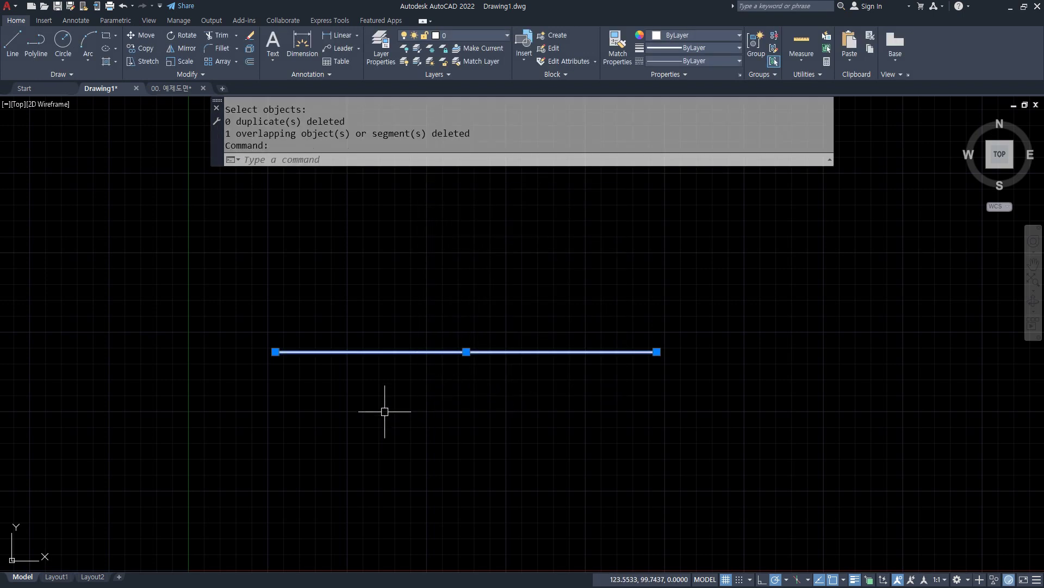
{"action": "key", "text": "Escape"}
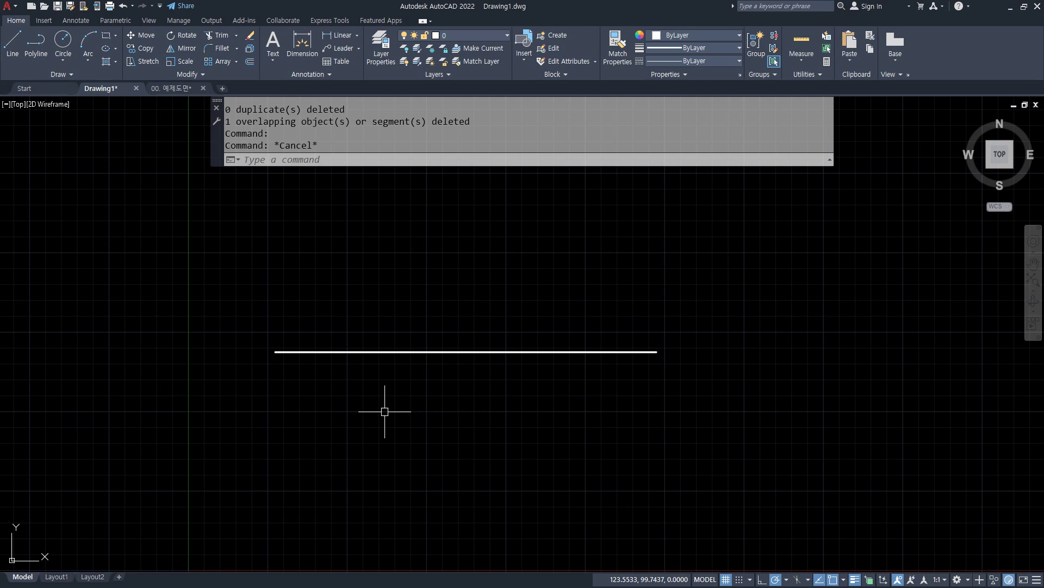
Step: Erase the remaining horizontal line from the drawing
{"action": "left_click", "coordinate": [384, 412]}
{"action": "left_click", "coordinate": [167, 101]}
{"action": "key", "text": "Delete"}
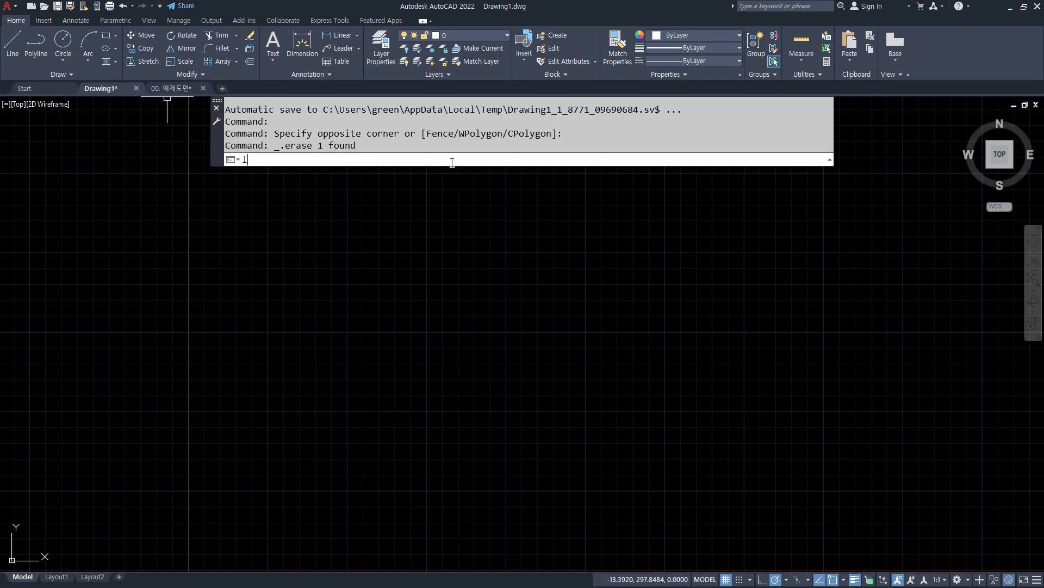
{"action": "key", "text": "Return"}
{"action": "key", "text": "Escape"}
{"action": "key", "text": "Escape"}
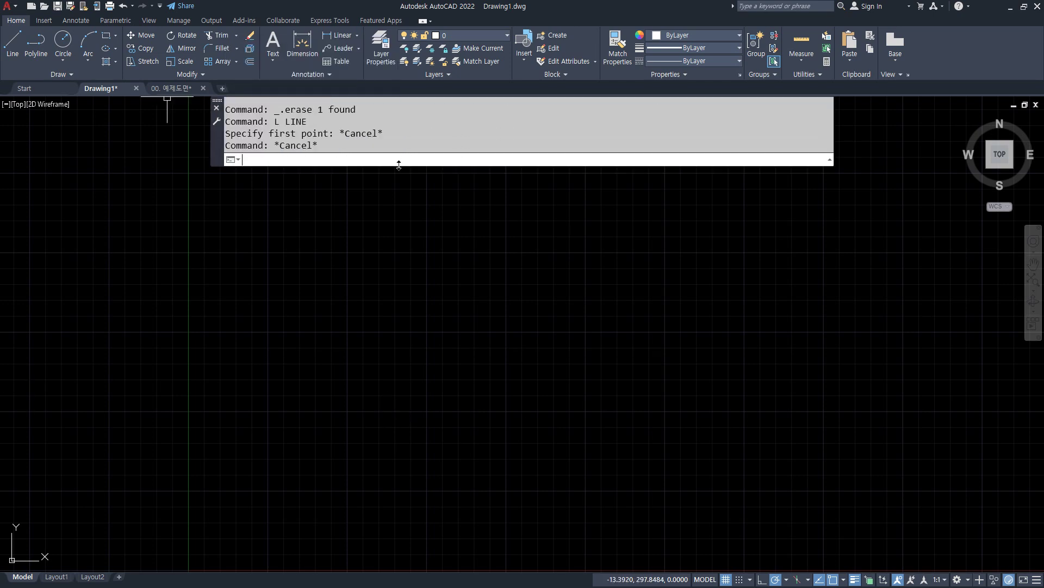
Step: Open the Layer Properties Manager to review the drawing's layer list
{"action": "key", "text": "Return"}
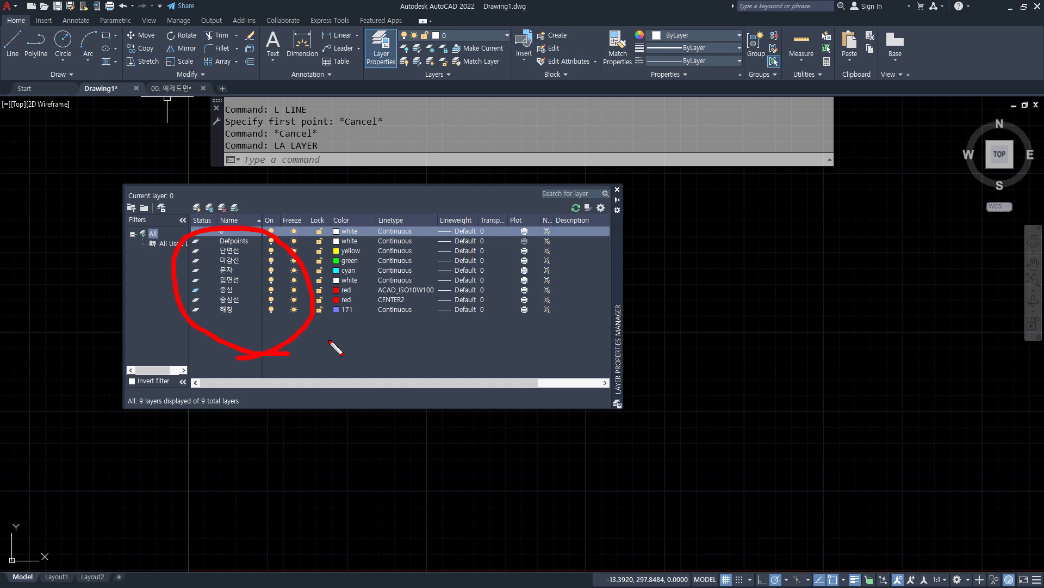
{"action": "key", "text": "Escape"}
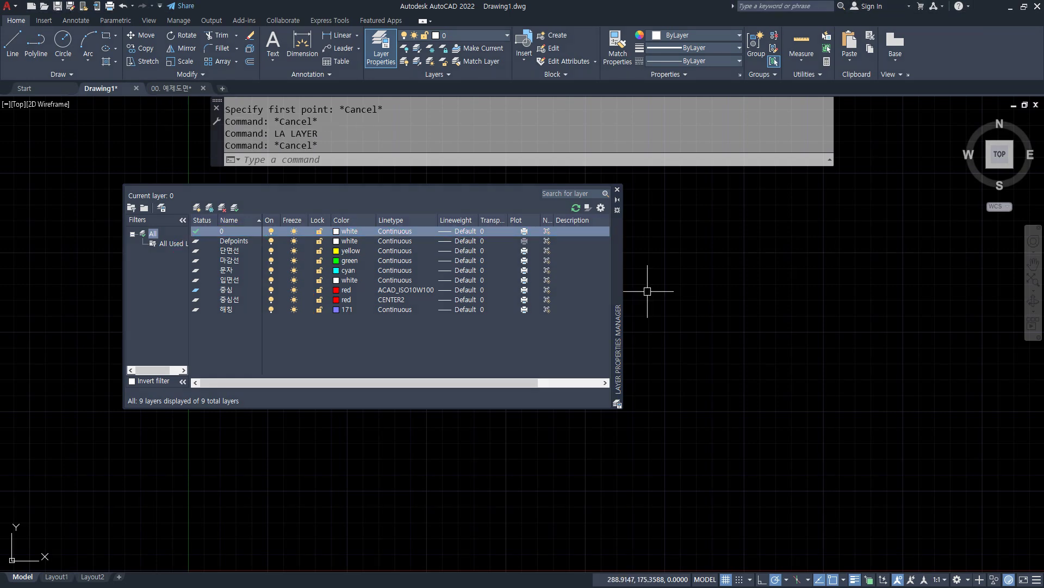
Step: Look over the recent blocks, and close both the layer manager and the Blocks palette
{"action": "key", "text": "Return"}
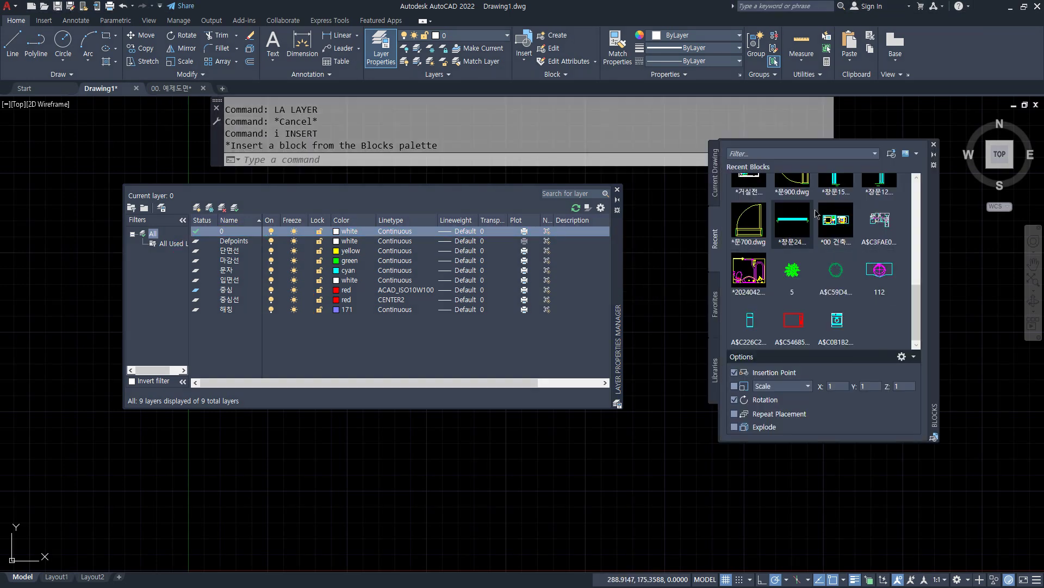
{"action": "left_click", "coordinate": [617, 189]}
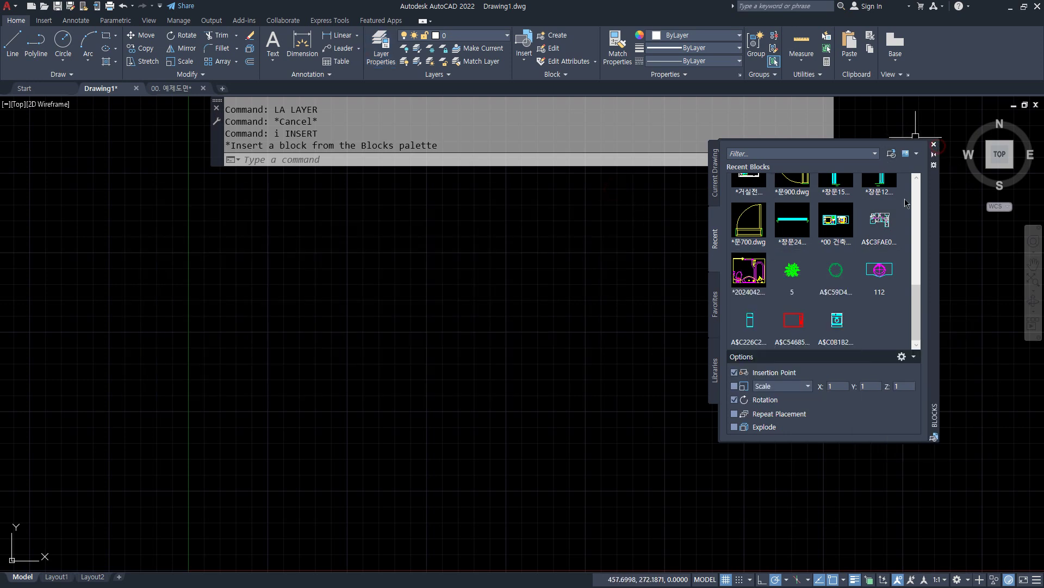
{"action": "left_click", "coordinate": [935, 145]}
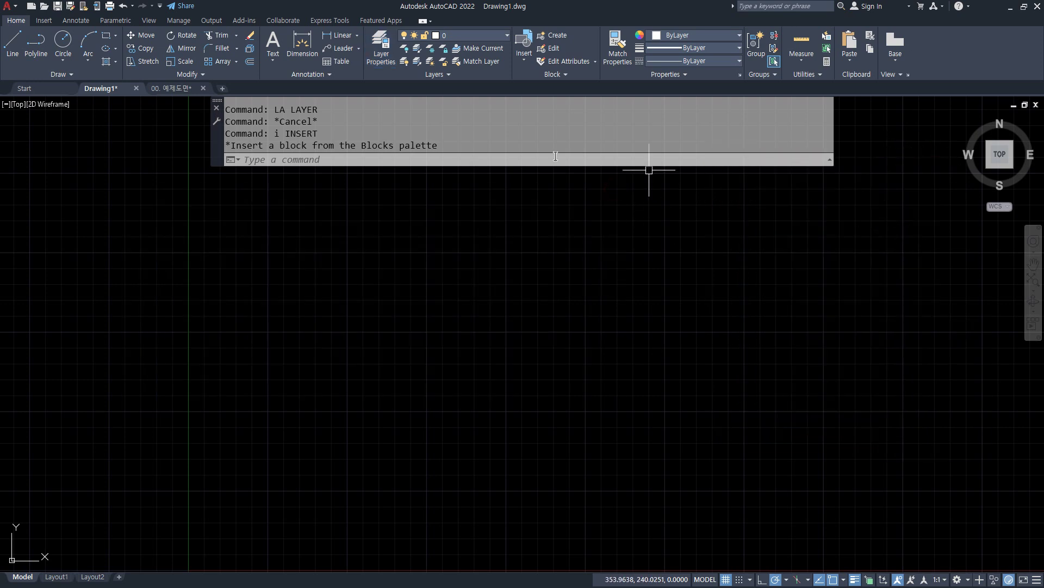
Step: Run PURGE with all item categories checked and purge all checked unused items
{"action": "left_click", "coordinate": [470, 158]}
{"action": "type", "text": "purge"}
{"action": "key", "text": "Return"}
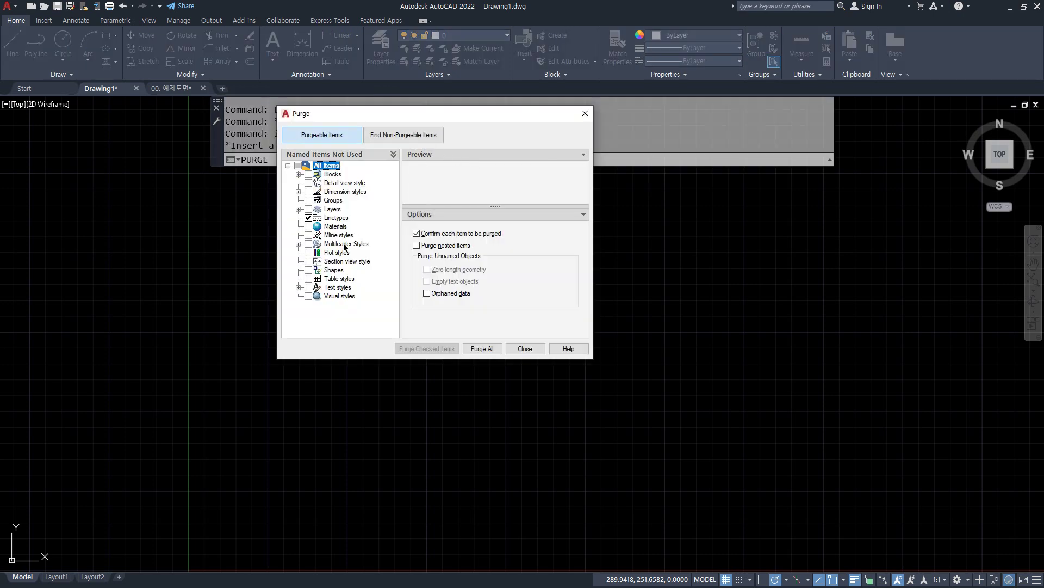
{"action": "left_click", "coordinate": [298, 165]}
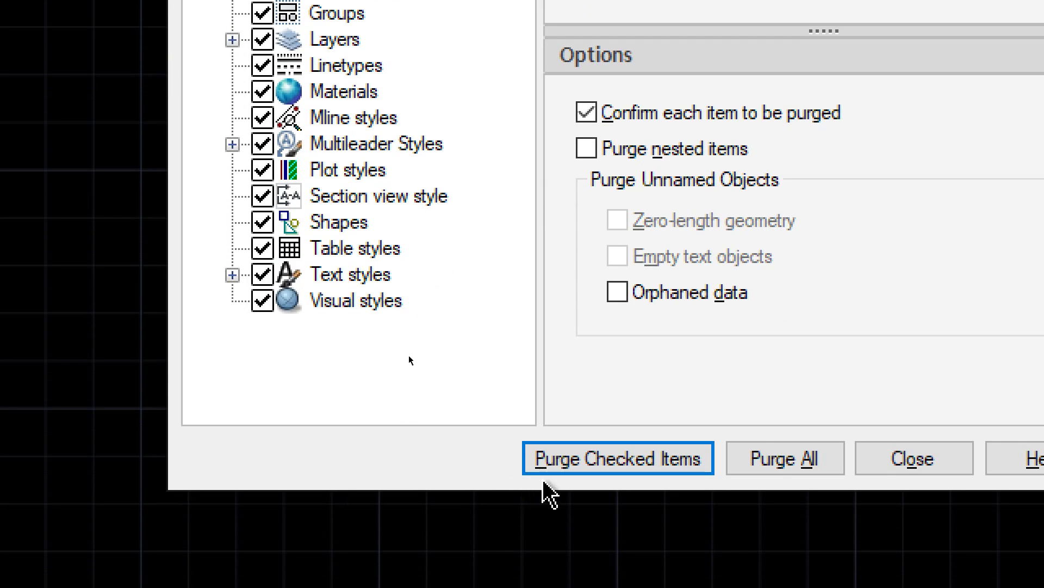
{"action": "left_click", "coordinate": [790, 472]}
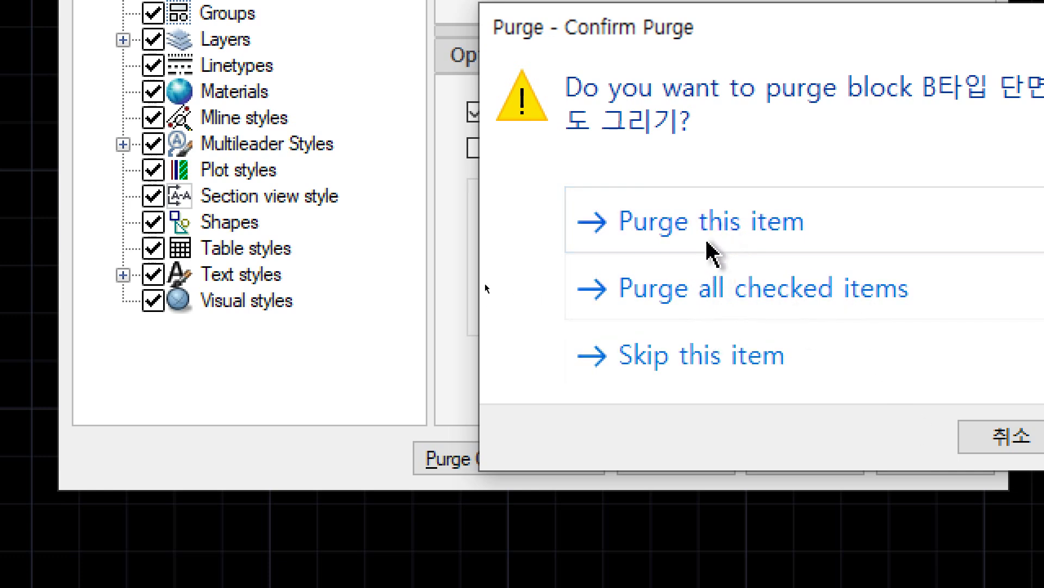
{"action": "left_click", "coordinate": [724, 312]}
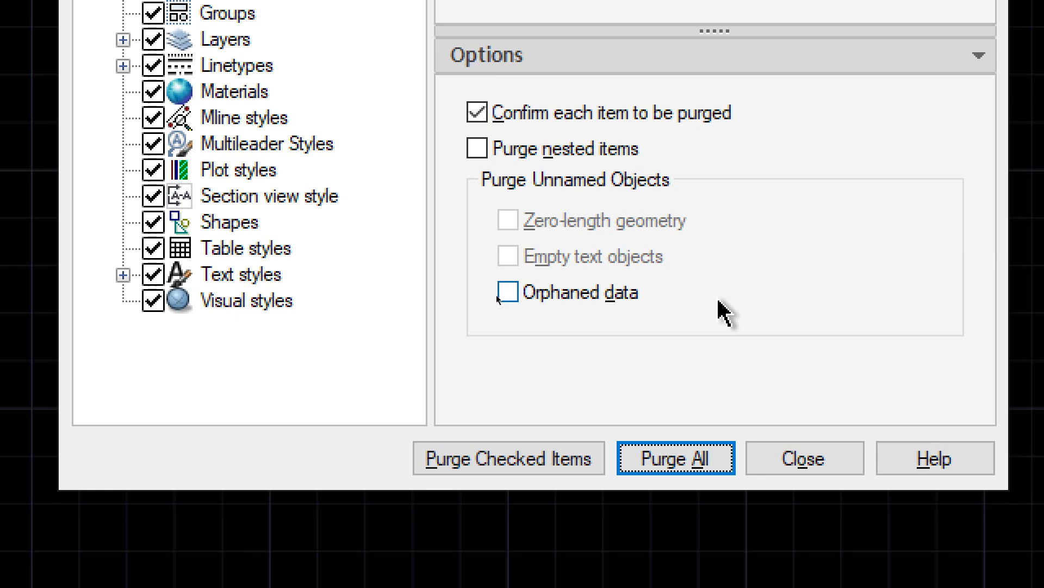
Step: Repeat Purge All, confirming the remaining unused blocks, layers, linetypes and shapes, until nothing is purgeable, and close the Purge dialog
{"action": "left_click", "coordinate": [664, 458]}
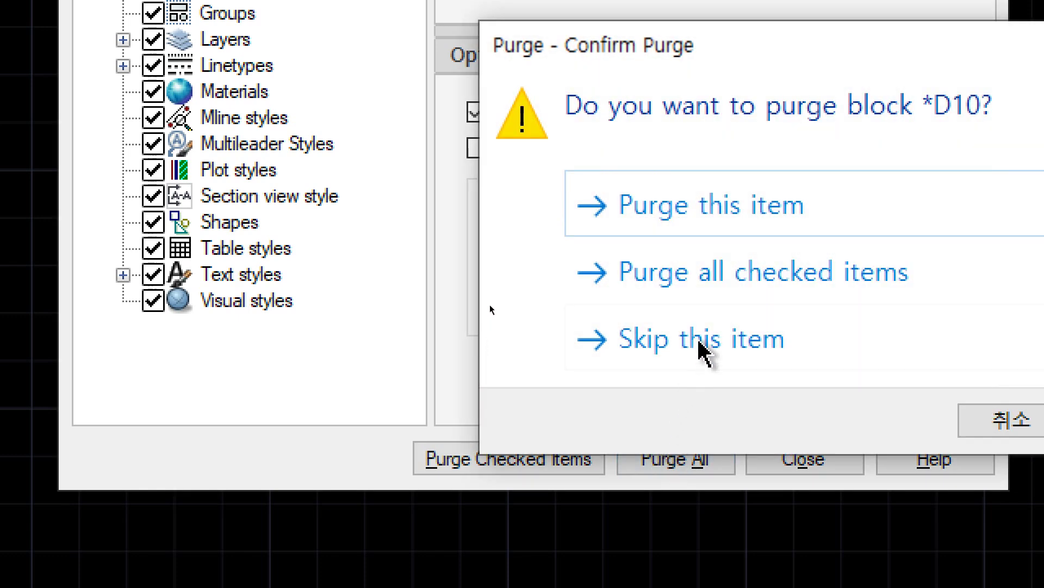
{"action": "left_click", "coordinate": [696, 299]}
{"action": "left_click", "coordinate": [658, 459]}
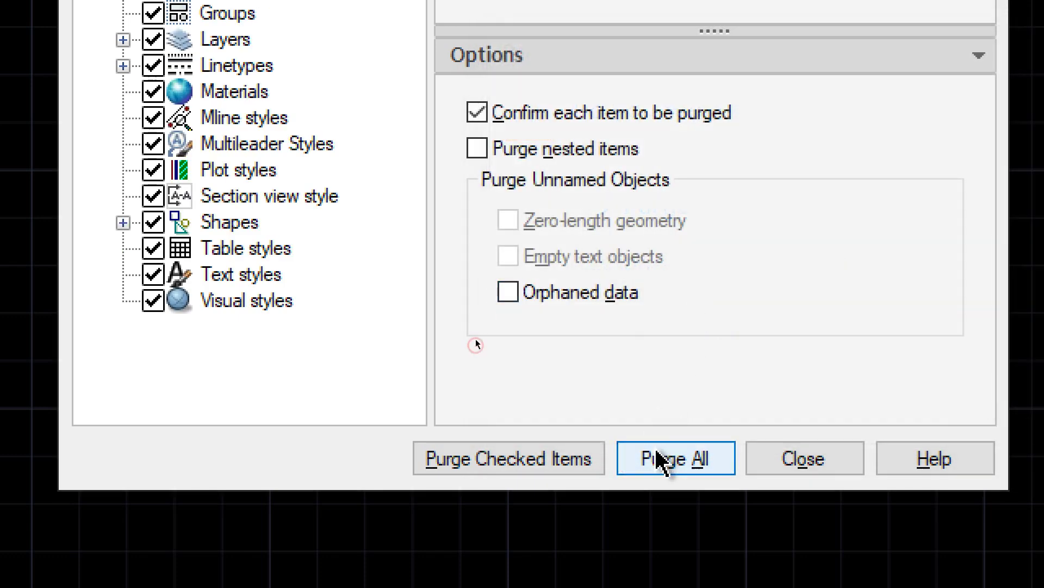
{"action": "left_click", "coordinate": [713, 215]}
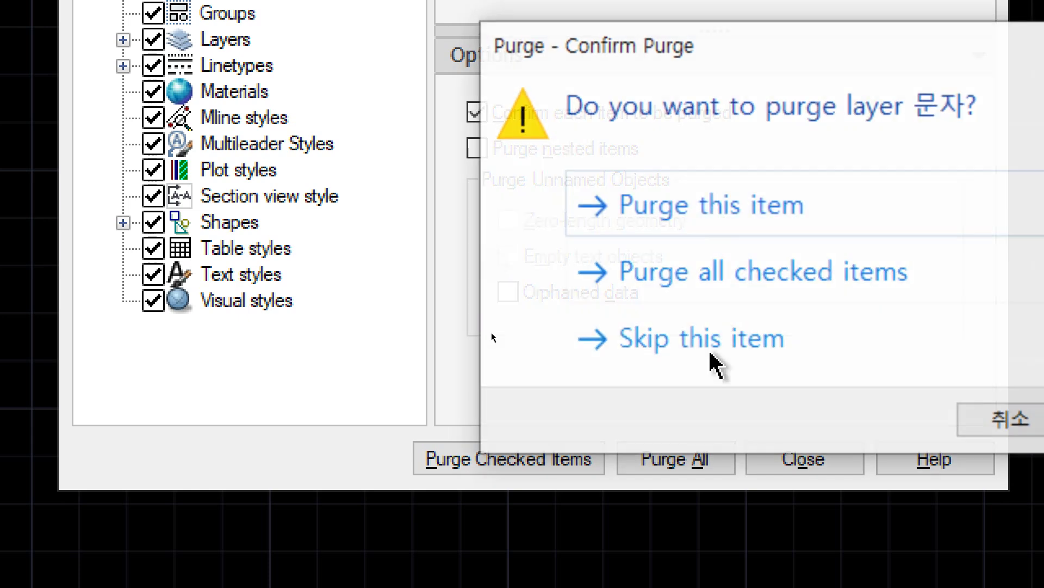
{"action": "left_click", "coordinate": [729, 215]}
{"action": "left_click", "coordinate": [730, 215]}
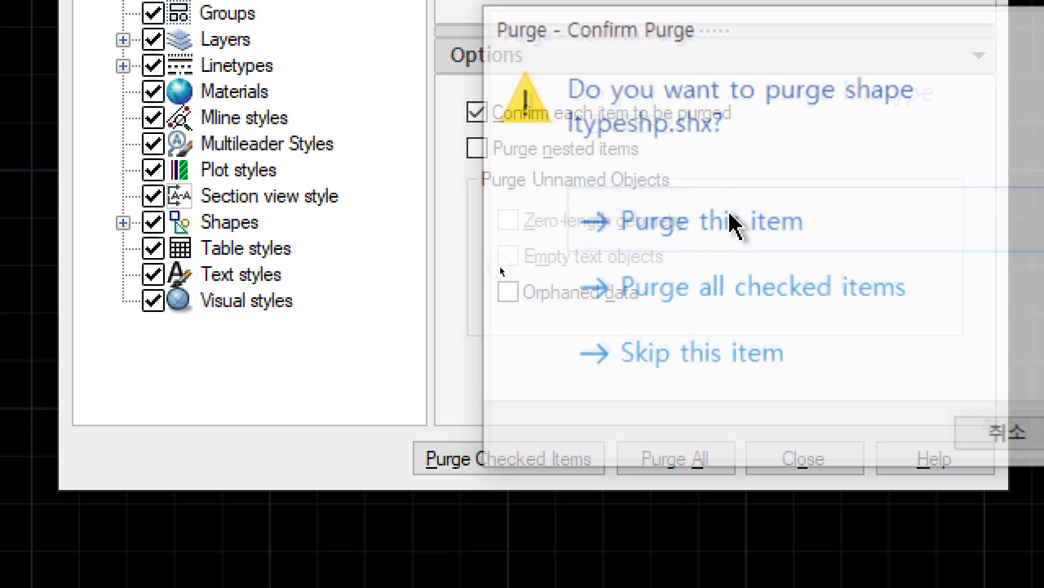
{"action": "left_click", "coordinate": [728, 217]}
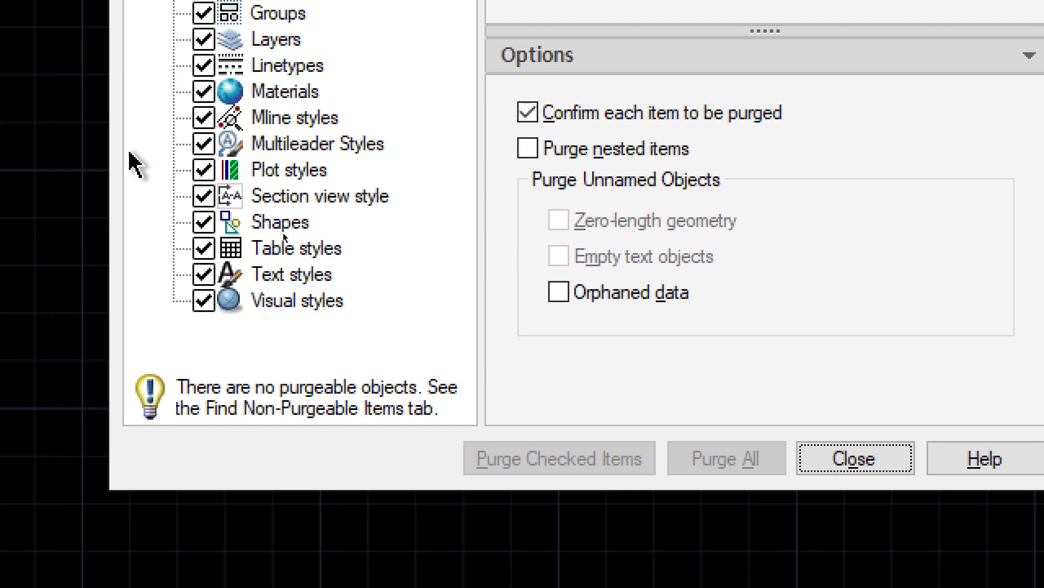
{"action": "left_click", "coordinate": [861, 458]}
Step: Check the layer list and the loaded linetypes of the purged drawing
{"action": "type", "text": "la"}
{"action": "key", "text": "Return"}
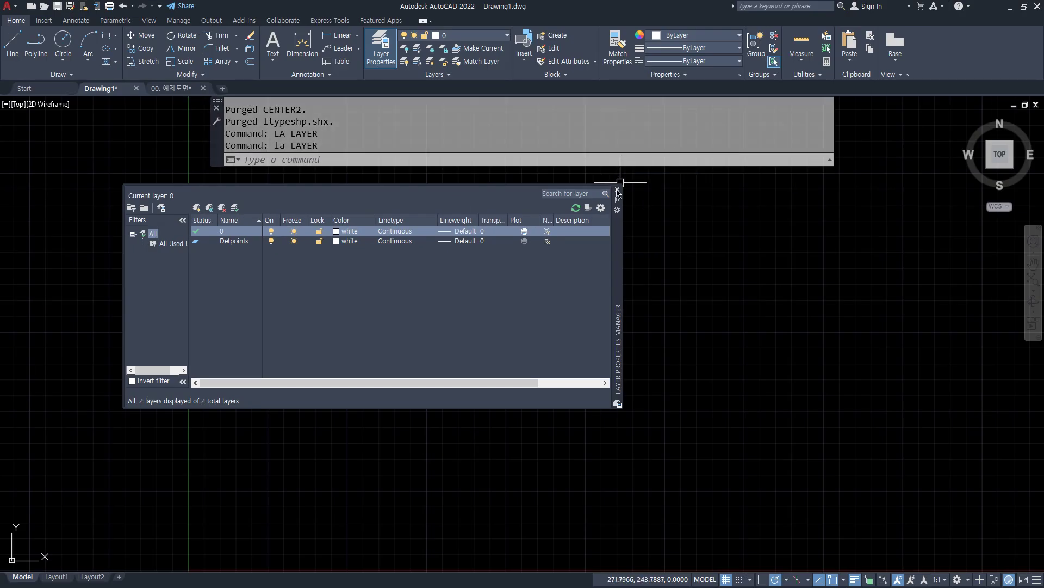
{"action": "left_click", "coordinate": [618, 190]}
{"action": "type", "text": "lt"}
{"action": "key", "text": "Return"}
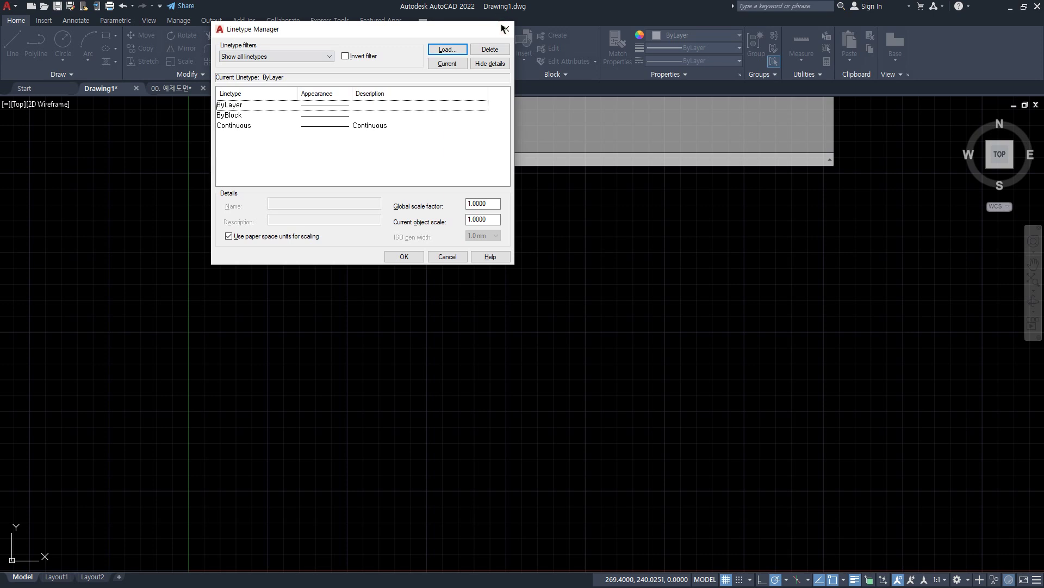
{"action": "left_click", "coordinate": [507, 29]}
Step: Check the Blocks palette for block definitions in the current drawing
{"action": "type", "text": "I"}
{"action": "key", "text": "Return"}
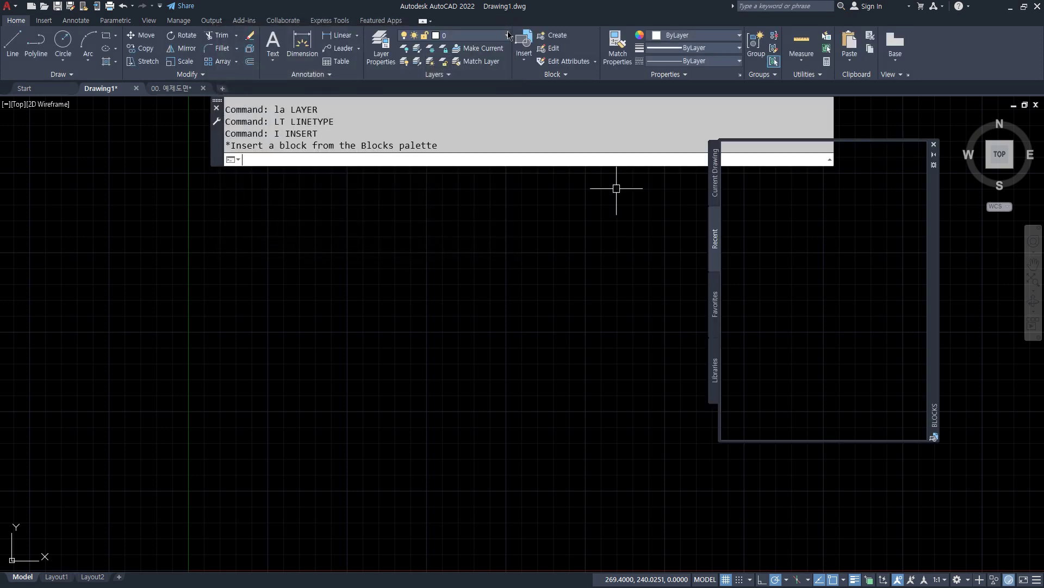
{"action": "left_click", "coordinate": [714, 173]}
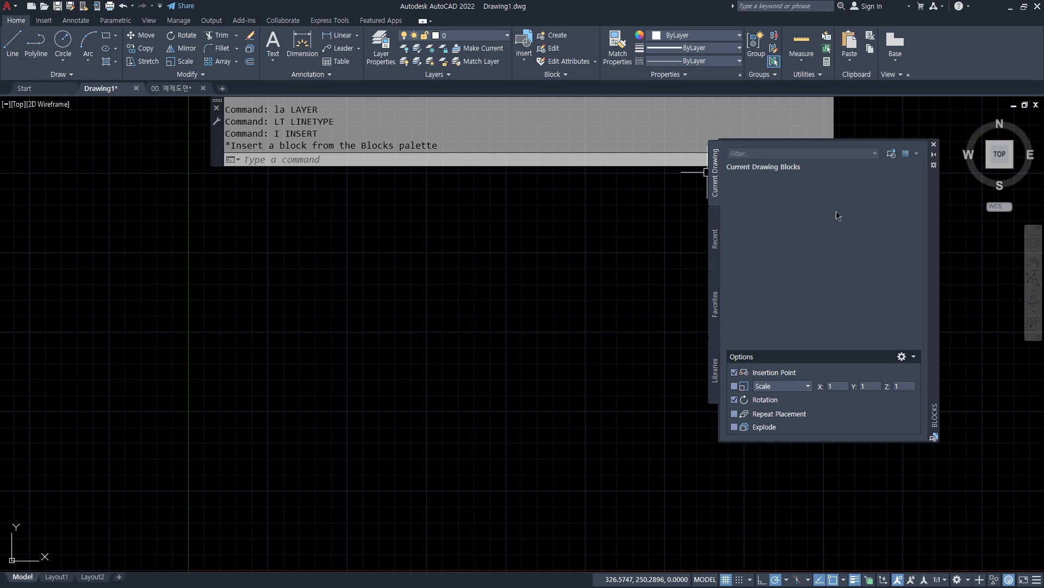
{"action": "key", "text": "Escape"}
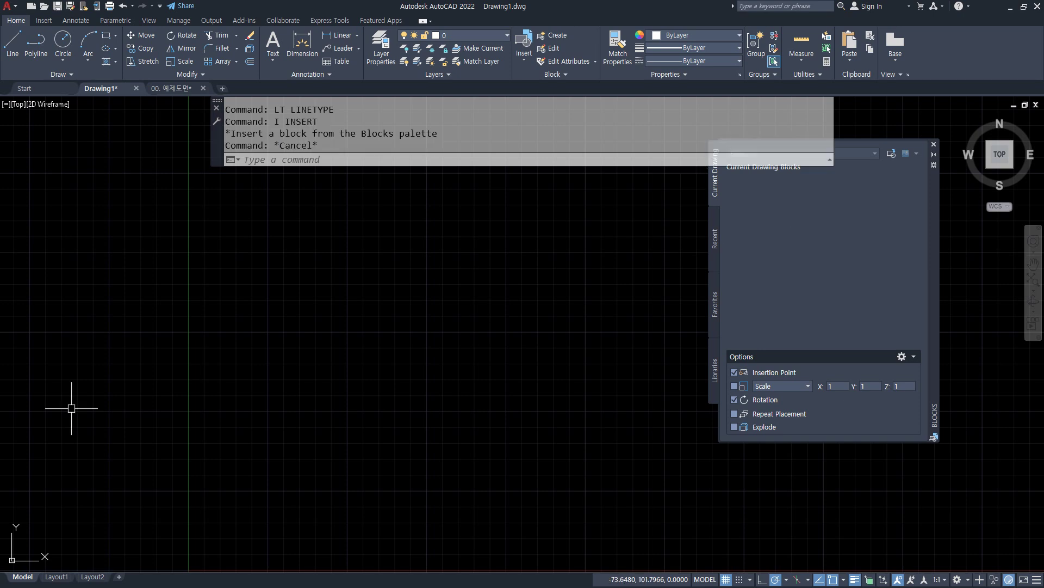
Step: Switch to the Notepad command notes to review the PURGE and BPOLY entries, and return to the drawing
{"action": "key", "text": "alt+Tab"}
{"action": "left_click", "coordinate": [976, 559]}
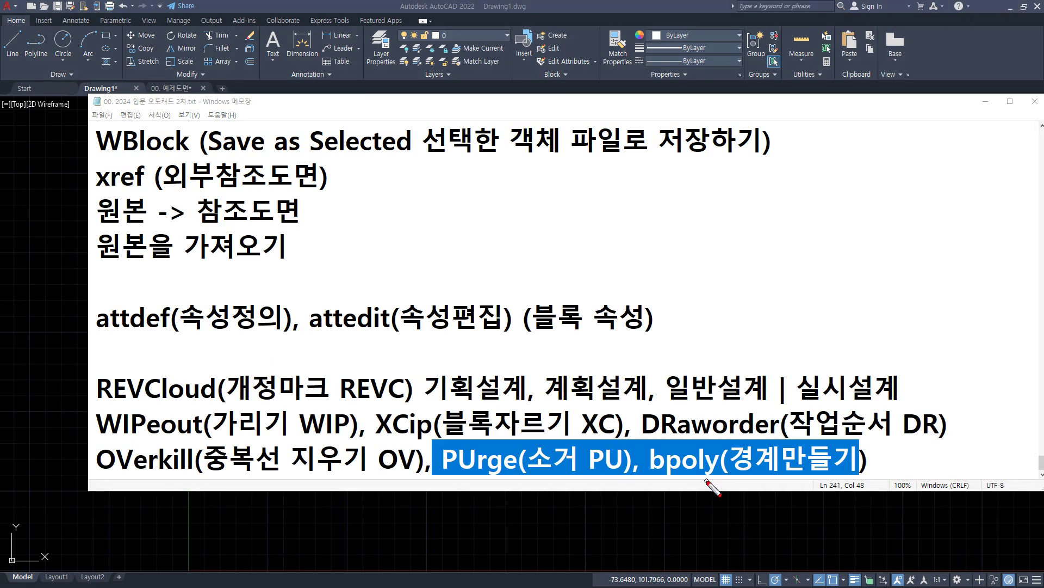
{"action": "mouse_move", "coordinate": [701, 486]}
{"action": "left_mouse_down"}
{"action": "mouse_move", "coordinate": [718, 427]}
{"action": "mouse_move", "coordinate": [816, 486]}
{"action": "mouse_move", "coordinate": [674, 480]}
{"action": "left_mouse_up"}
{"action": "key", "text": "Escape"}
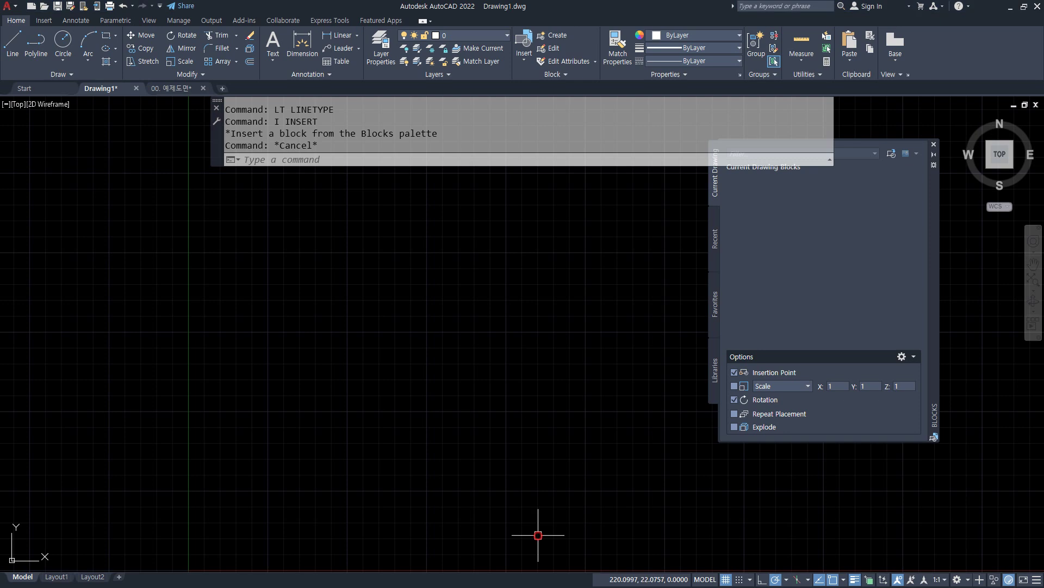
Step: Draw a rectangle and a large circle that overlaps the rectangle's right part
{"action": "type", "text": "rec"}
{"action": "key", "text": "Return"}
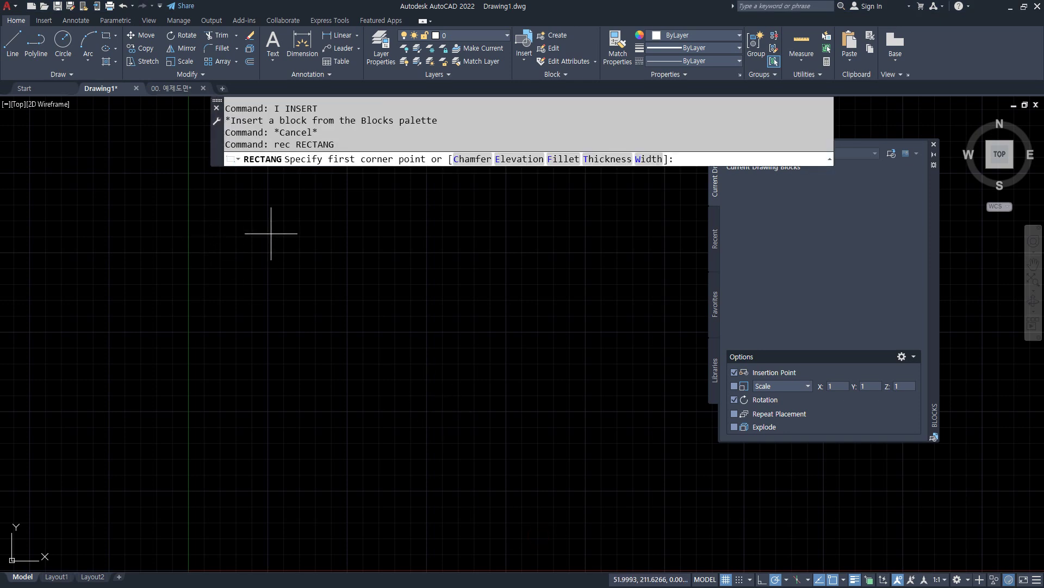
{"action": "left_click", "coordinate": [233, 207]}
{"action": "left_click", "coordinate": [429, 435]}
{"action": "type", "text": "c"}
{"action": "key", "text": "Return"}
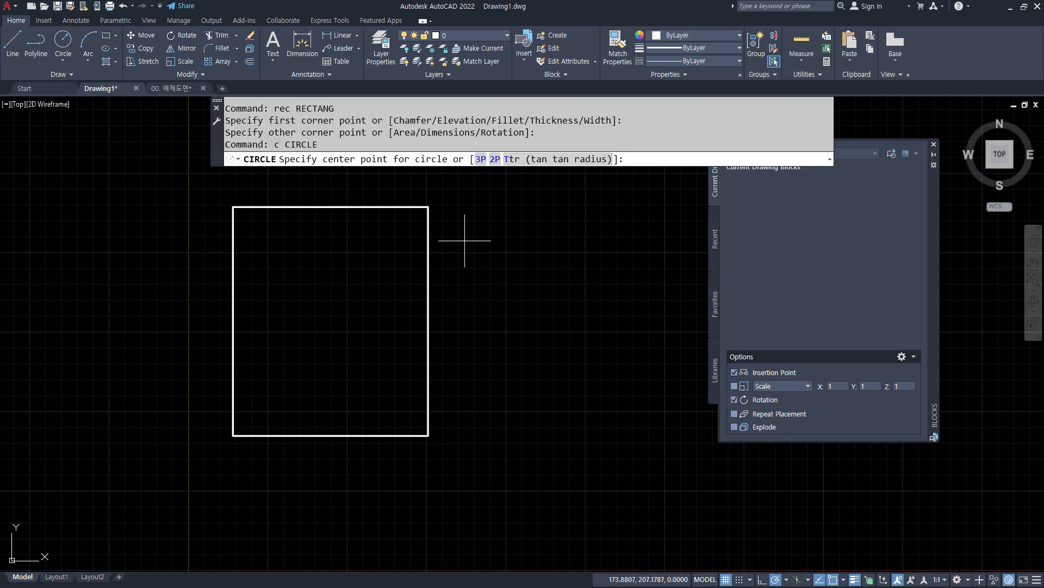
{"action": "left_click", "coordinate": [484, 373]}
{"action": "left_click", "coordinate": [335, 302]}
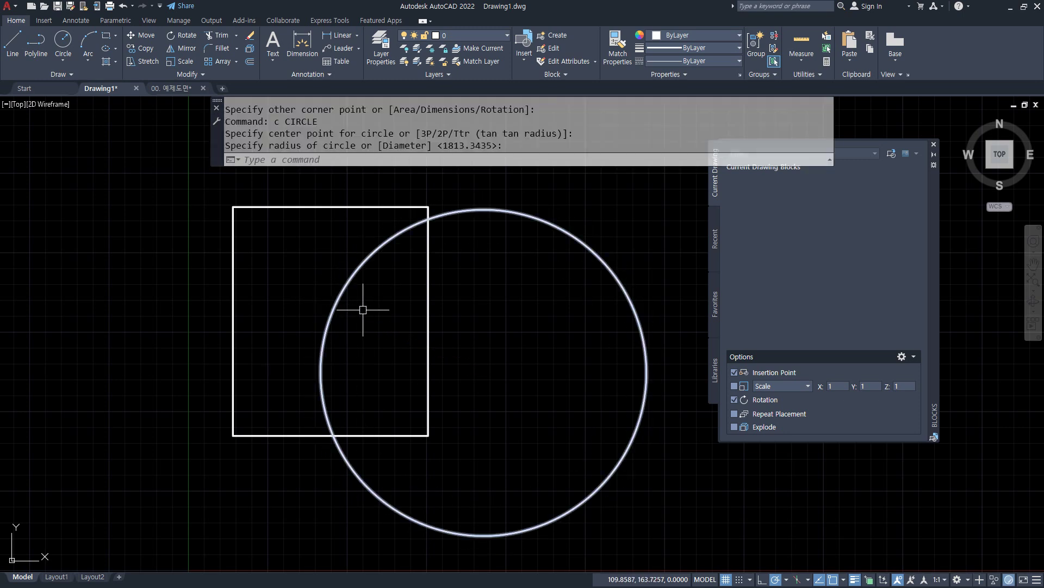
{"action": "key", "text": "ctrl+2"}
{"action": "mouse_move", "coordinate": [420, 222]}
{"action": "left_mouse_down"}
{"action": "mouse_move", "coordinate": [345, 296]}
{"action": "mouse_move", "coordinate": [324, 434]}
{"action": "left_mouse_up"}
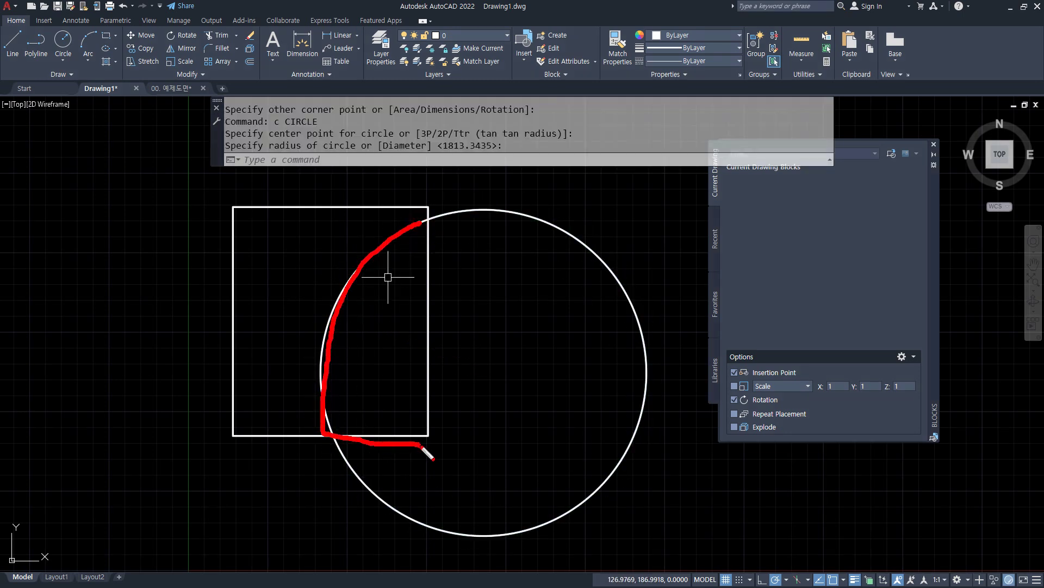
{"action": "left_click_drag", "start_coordinate": [422, 446], "coordinate": [430, 286]}
{"action": "left_click_drag", "start_coordinate": [403, 251], "coordinate": [344, 291]}
{"action": "left_click_drag", "start_coordinate": [404, 287], "coordinate": [315, 349]}
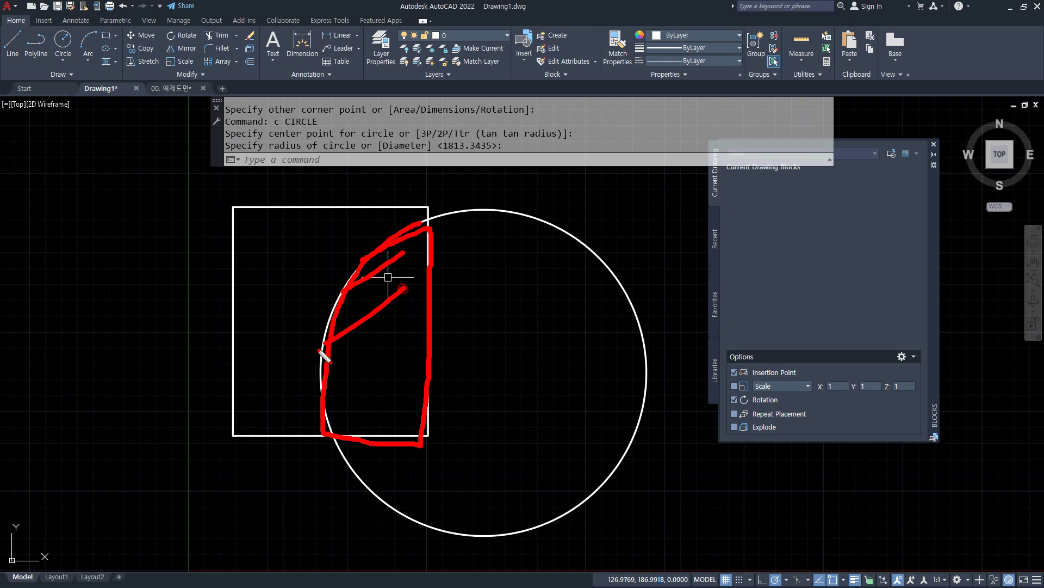
{"action": "left_click_drag", "start_coordinate": [384, 335], "coordinate": [312, 388]}
{"action": "key", "text": "Escape"}
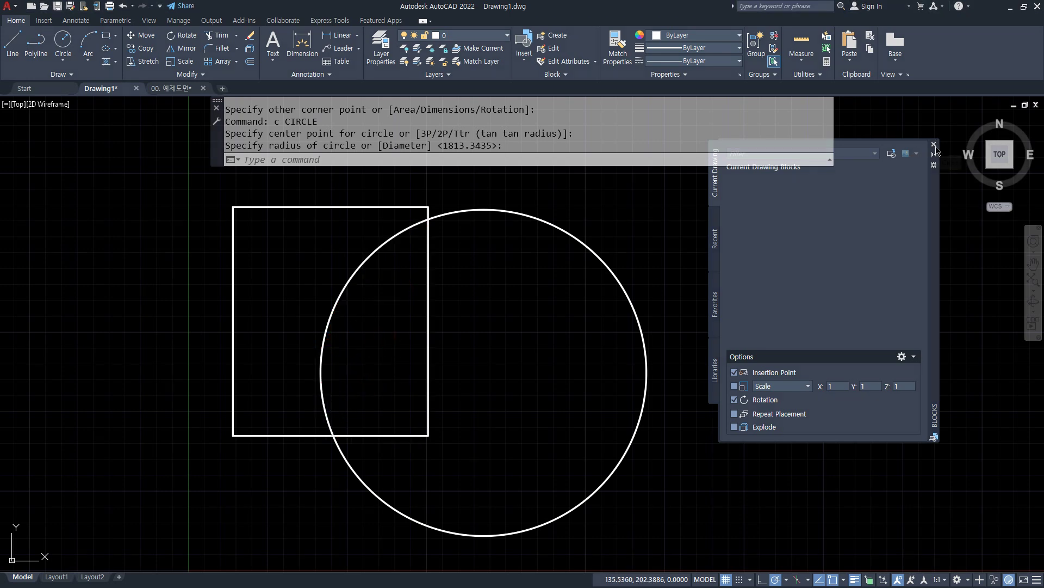
Step: Close the Blocks palette and use BPOLY to create a polyline boundary from a point inside the rectangle-circle overlap
{"action": "left_click", "coordinate": [934, 146]}
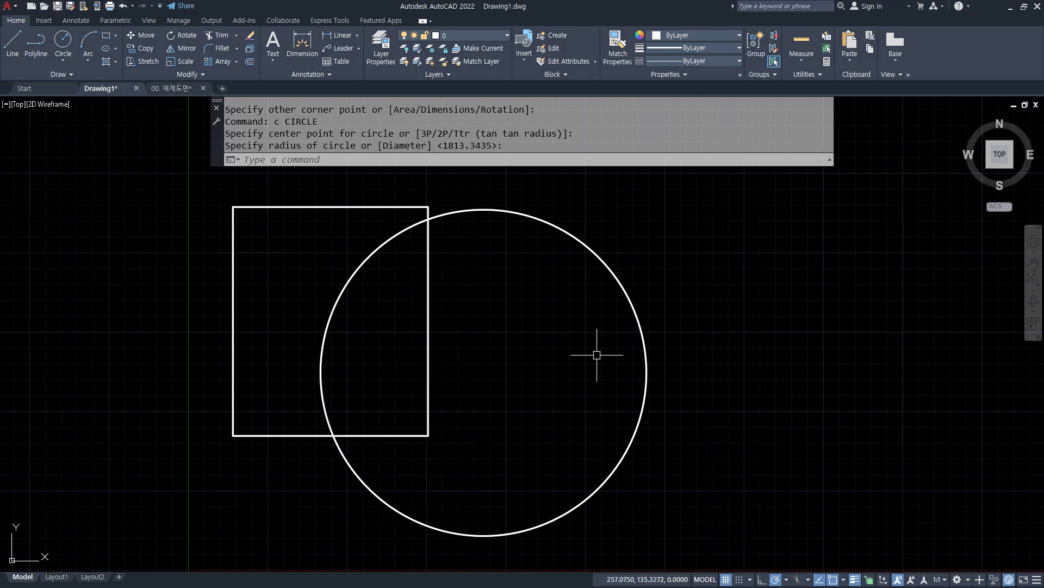
{"action": "type", "text": "bp"}
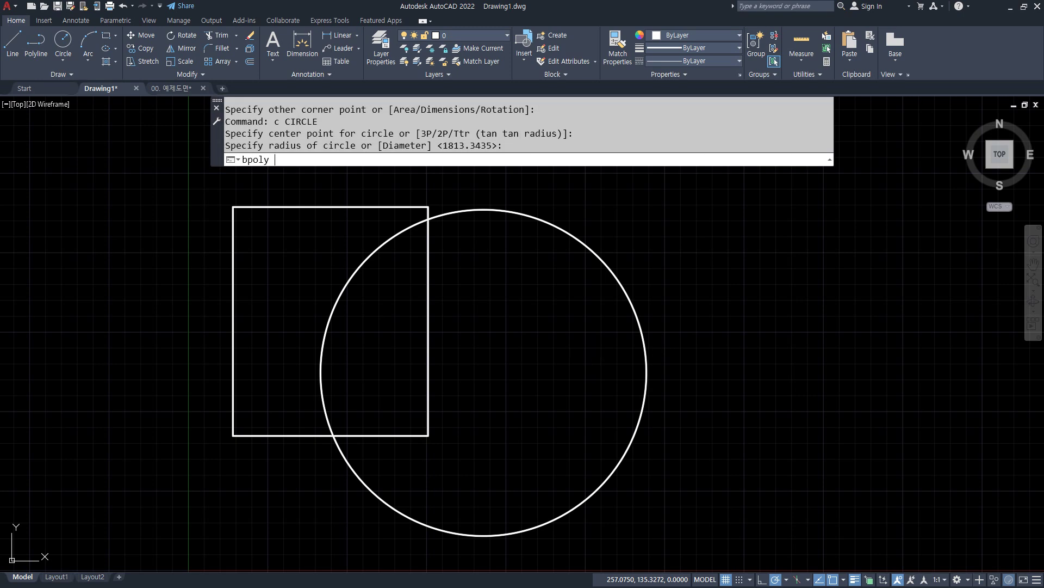
{"action": "type", "text": "oly"}
{"action": "key", "text": "Return"}
{"action": "left_click_drag", "start_coordinate": [279, 80], "coordinate": [509, 263]}
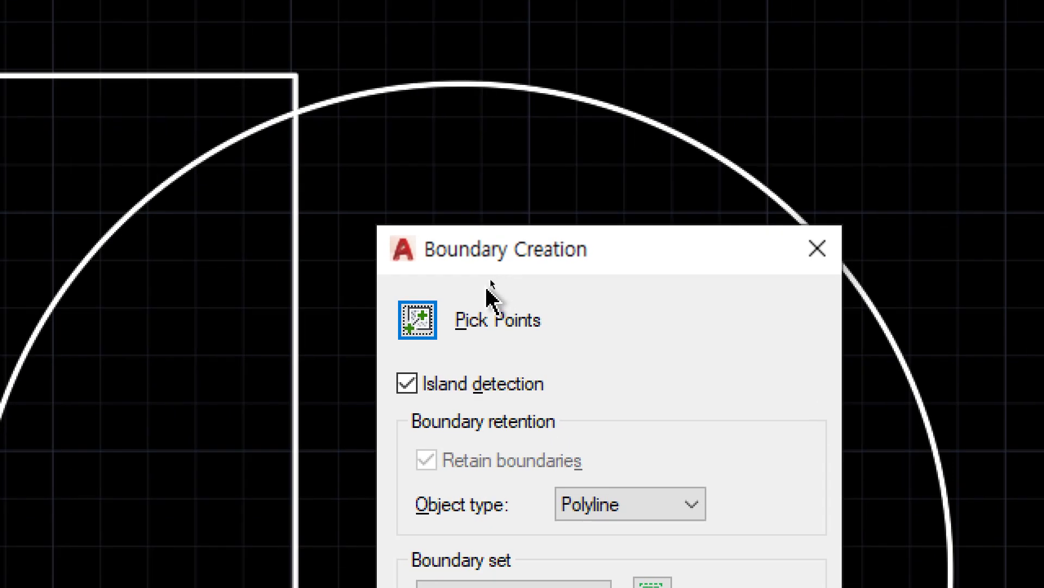
{"action": "left_click", "coordinate": [425, 329]}
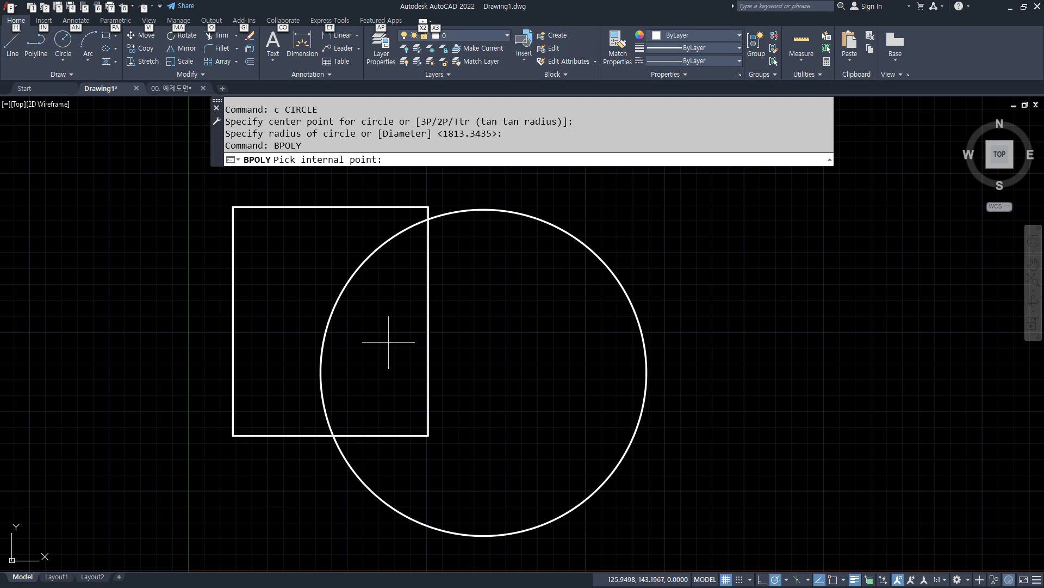
{"action": "left_click", "coordinate": [389, 342]}
{"action": "mouse_move", "coordinate": [420, 221]}
{"action": "left_mouse_down"}
{"action": "mouse_move", "coordinate": [343, 297]}
{"action": "mouse_move", "coordinate": [339, 429]}
{"action": "left_mouse_up"}
{"action": "left_click_drag", "start_coordinate": [426, 354], "coordinate": [415, 244]}
{"action": "key", "text": "Escape"}
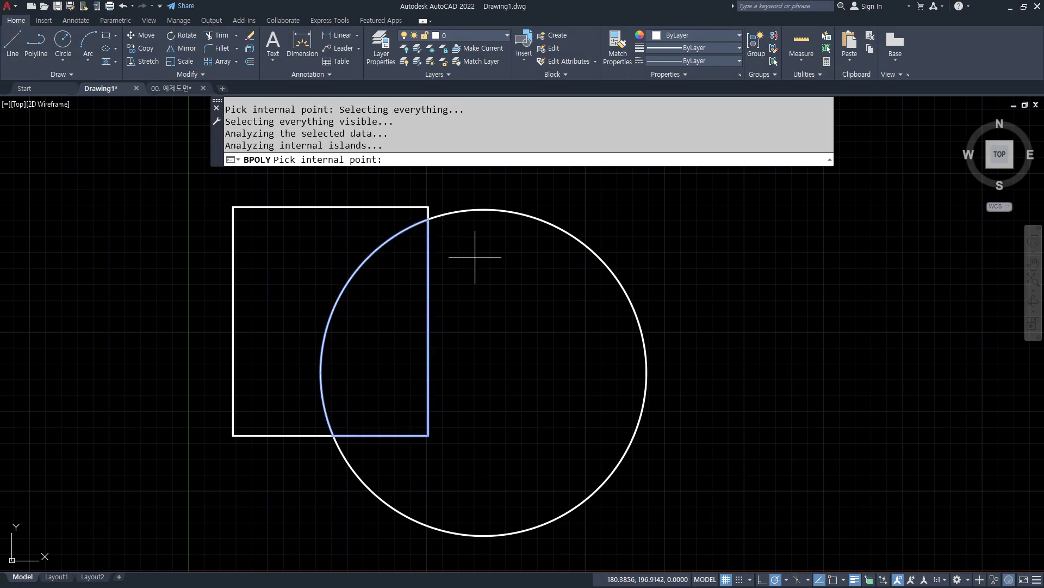
{"action": "key", "text": "space"}
Step: Move the boundary polyline out of the overlap to the empty area right of the circle
{"action": "type", "text": "m"}
{"action": "key", "text": "space"}
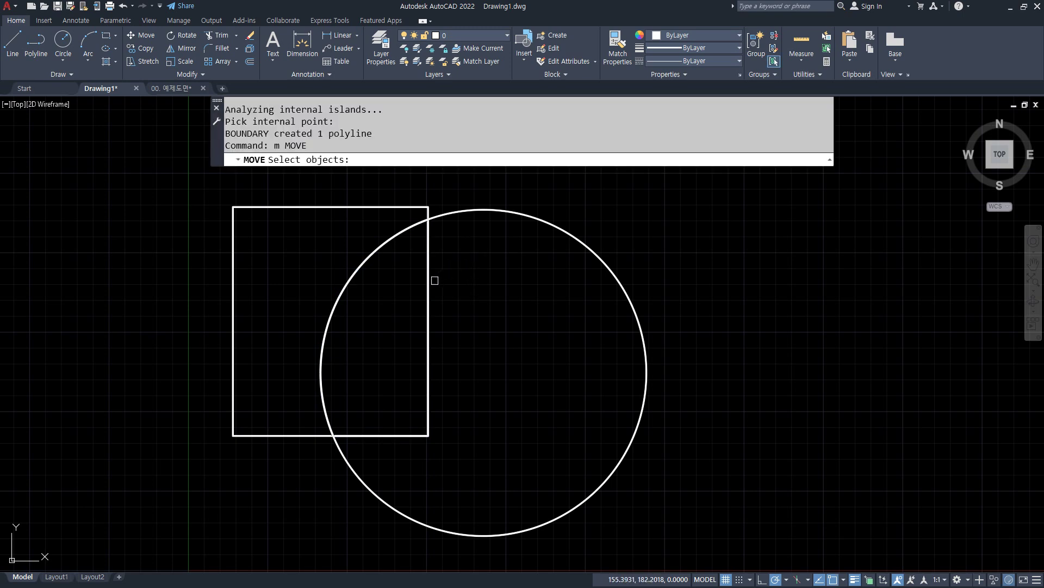
{"action": "left_click", "coordinate": [429, 284]}
{"action": "key", "text": "space"}
{"action": "left_click", "coordinate": [382, 312]}
{"action": "left_click", "coordinate": [774, 305]}
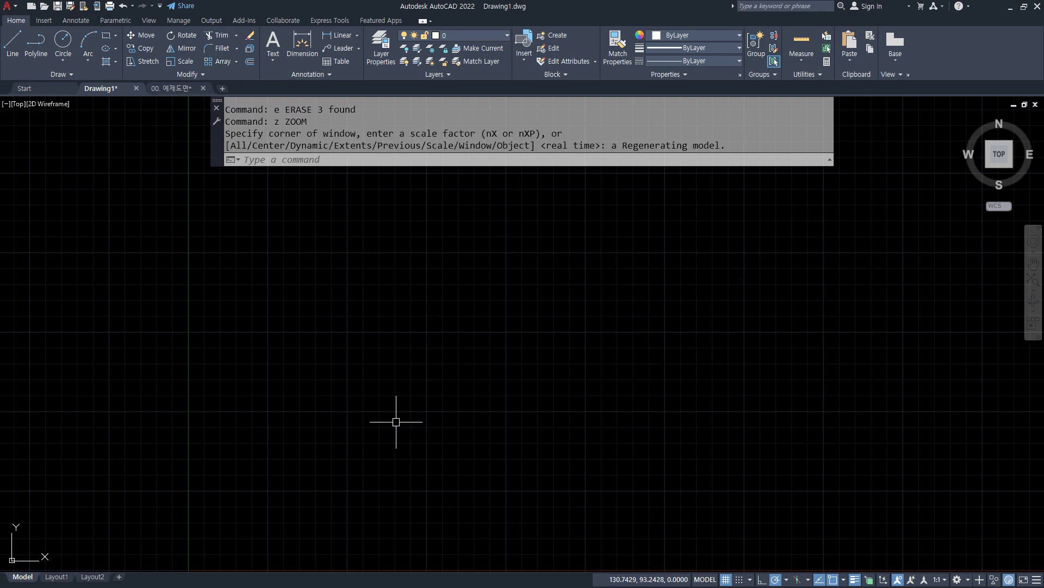
{"action": "type", "text": "rec"}
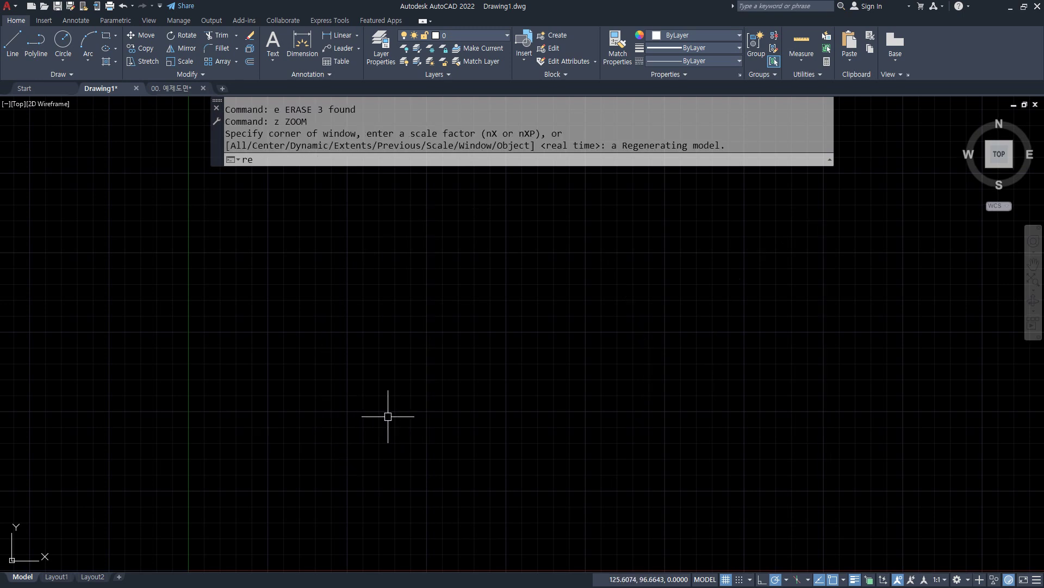
{"action": "key", "text": "space"}
{"action": "left_click", "coordinate": [326, 464]}
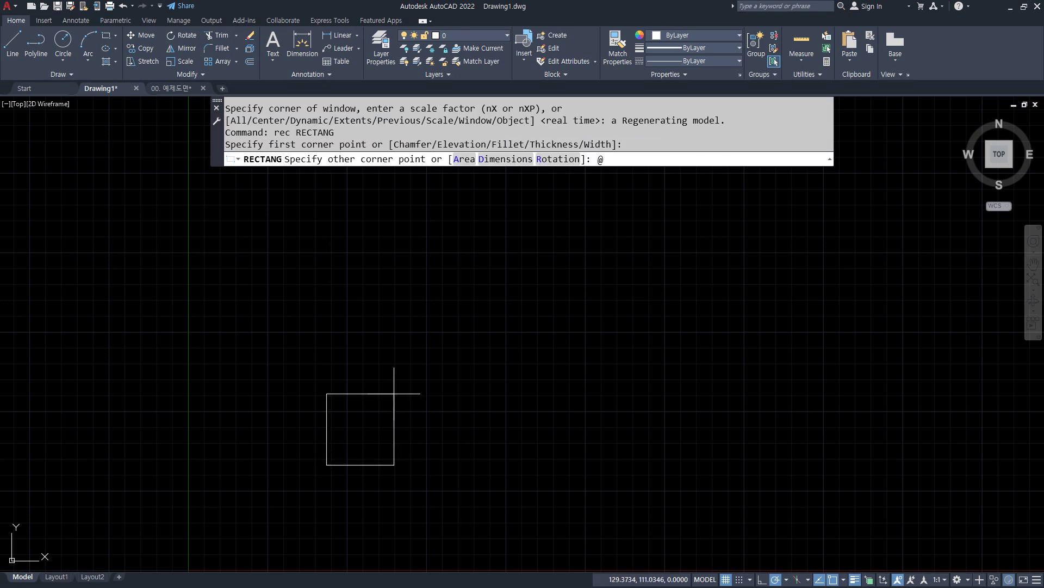
{"action": "type", "text": "@20,20"}
{"action": "key", "text": "Return"}
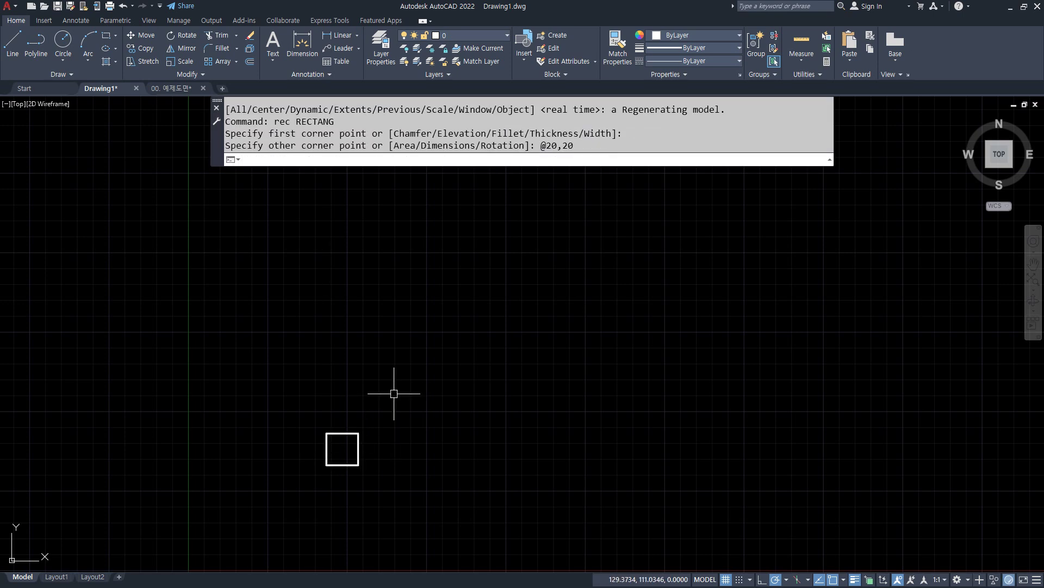
Step: Copy the 20 by 20 square diagonally so that its lower-left corner lands on the original's upper-right corner
{"action": "type", "text": "cp"}
{"action": "key", "text": "space"}
{"action": "left_click", "coordinate": [391, 479]}
{"action": "left_click", "coordinate": [303, 422]}
{"action": "key", "text": "space"}
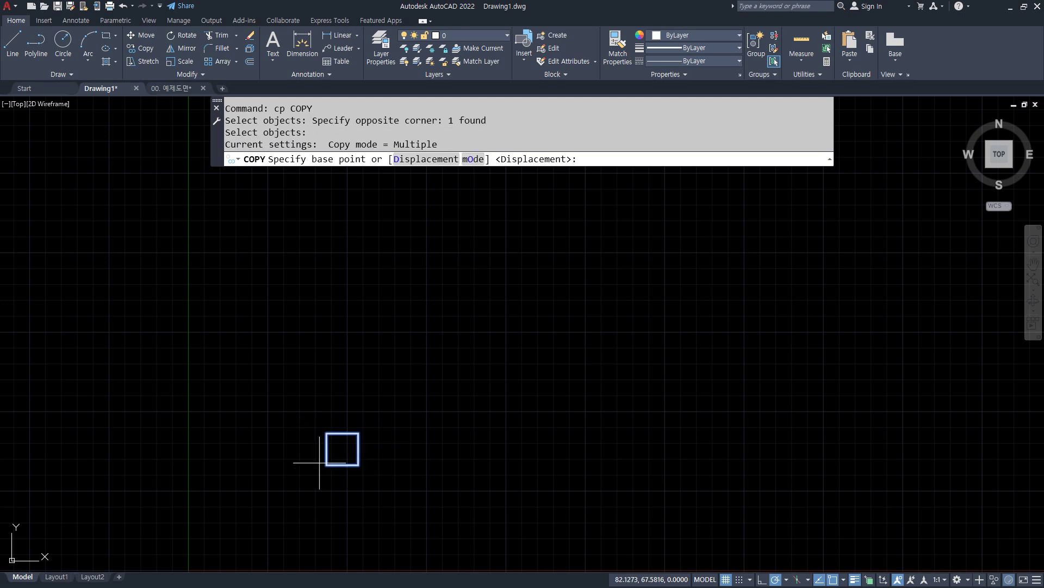
{"action": "left_click", "coordinate": [326, 465]}
{"action": "left_click", "coordinate": [359, 433]}
{"action": "key", "text": "space"}
Step: Copy both squares upward as a 3-item array, from the lower square's bottom-right corner to the upper square's top-left corner
{"action": "key", "text": "space"}
{"action": "left_click", "coordinate": [397, 457]}
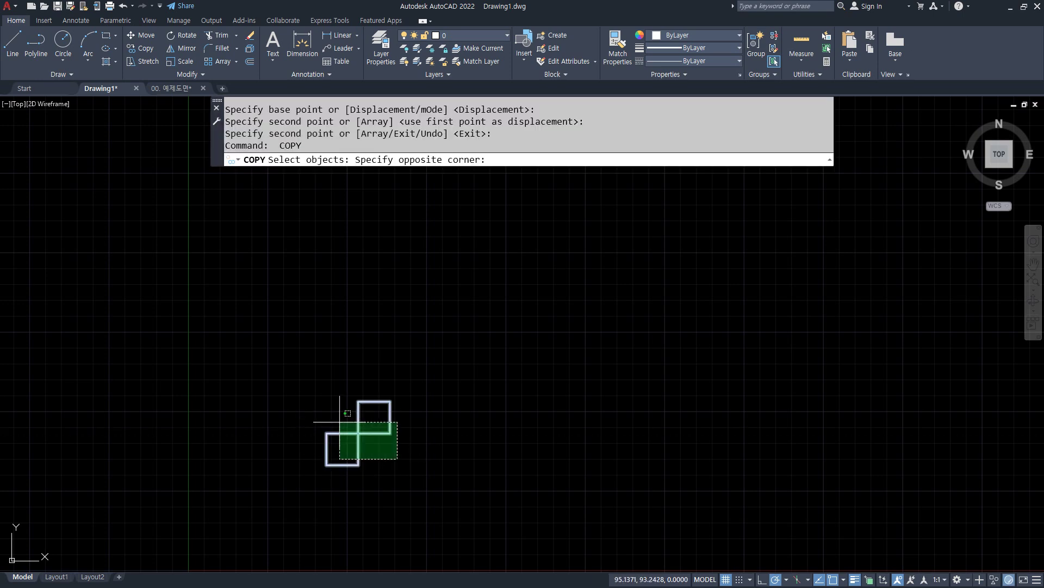
{"action": "left_click", "coordinate": [335, 418]}
{"action": "key", "text": "space"}
{"action": "left_click", "coordinate": [358, 464]}
{"action": "type", "text": "a"}
{"action": "key", "text": "space"}
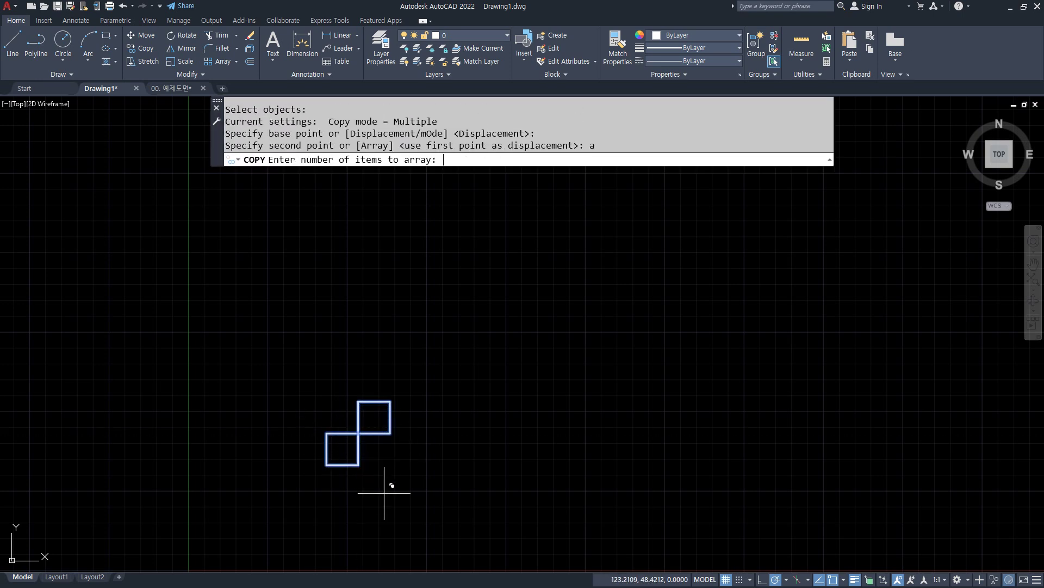
{"action": "type", "text": "3"}
{"action": "key", "text": "space"}
{"action": "left_click", "coordinate": [365, 394]}
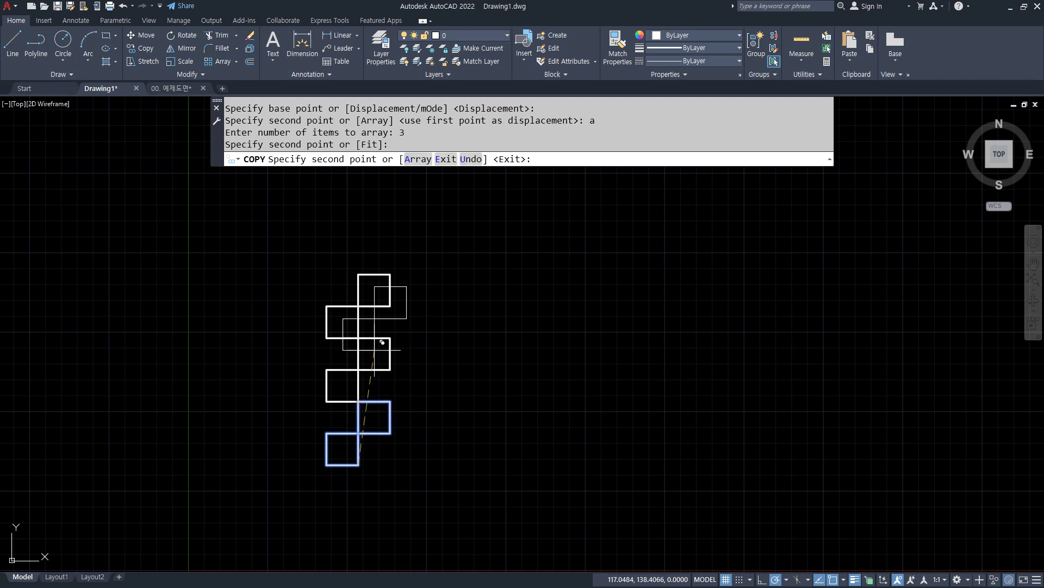
{"action": "key", "text": "Escape"}
Step: Erase the topmost square of the stack, in its right-hand column
{"action": "left_click", "coordinate": [405, 293]}
{"action": "left_click", "coordinate": [361, 326]}
{"action": "type", "text": "e"}
{"action": "key", "text": "space"}
Step: Copy all five squares horizontally to the right as a 4-item array, spaced by the full width of the two-column stack
{"action": "type", "text": "c"}
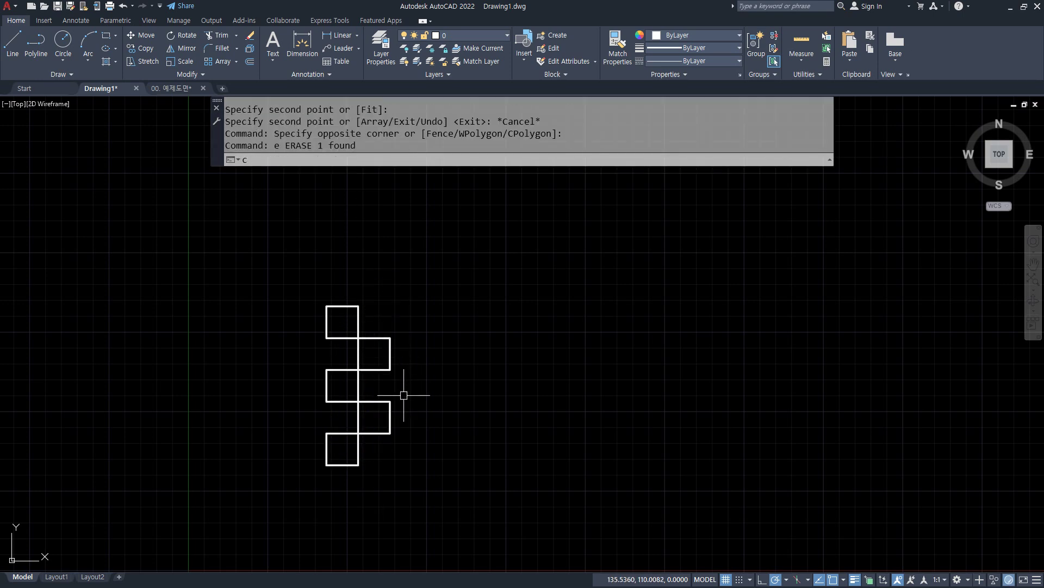
{"action": "type", "text": "p"}
{"action": "key", "text": "space"}
{"action": "left_click", "coordinate": [405, 453]}
{"action": "left_click", "coordinate": [273, 280]}
{"action": "key", "text": "space"}
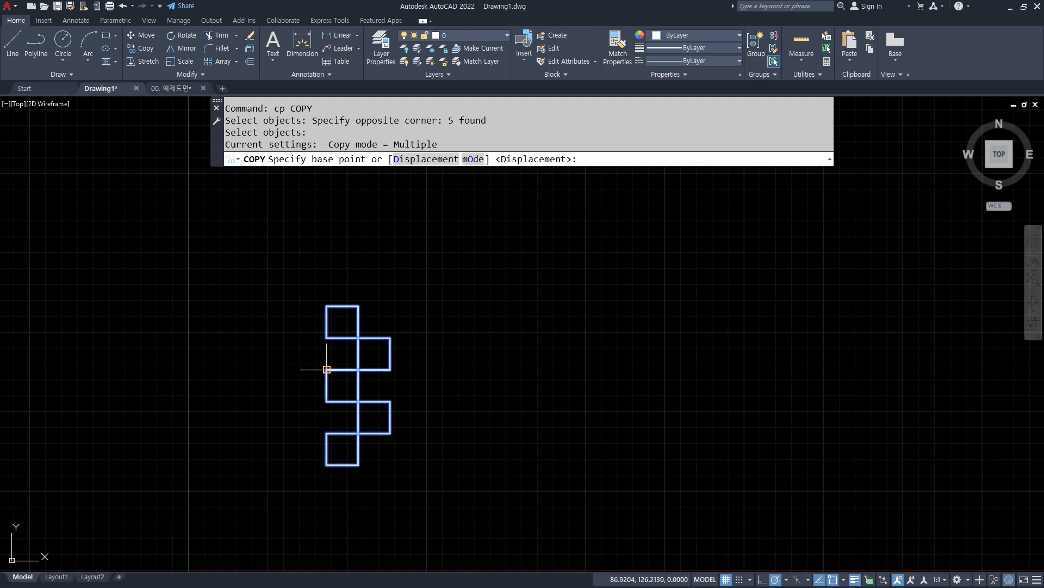
{"action": "left_click", "coordinate": [326, 369]}
{"action": "type", "text": "a"}
{"action": "key", "text": "space"}
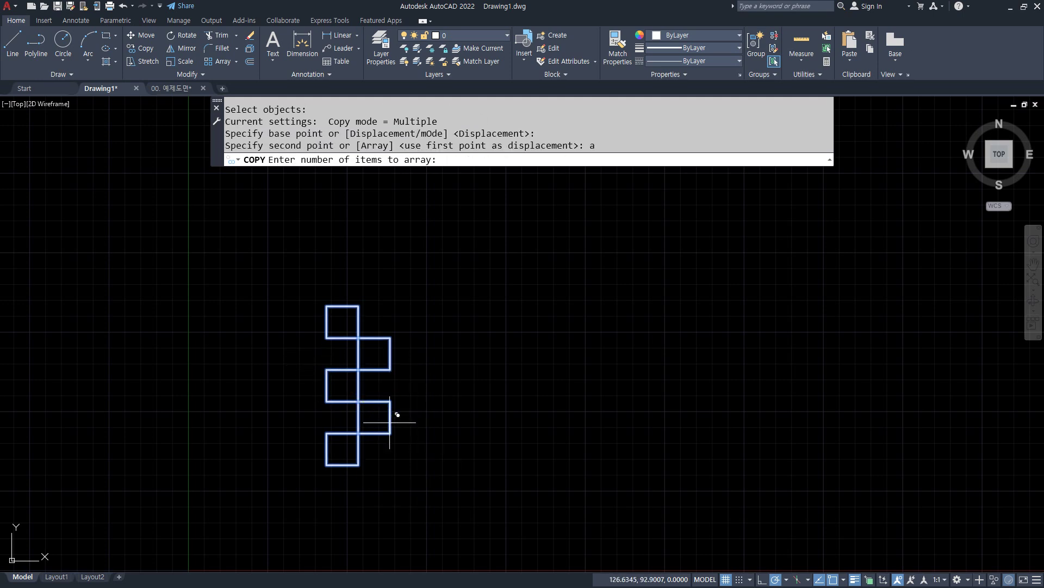
{"action": "type", "text": "4"}
{"action": "key", "text": "space"}
{"action": "left_click", "coordinate": [390, 369]}
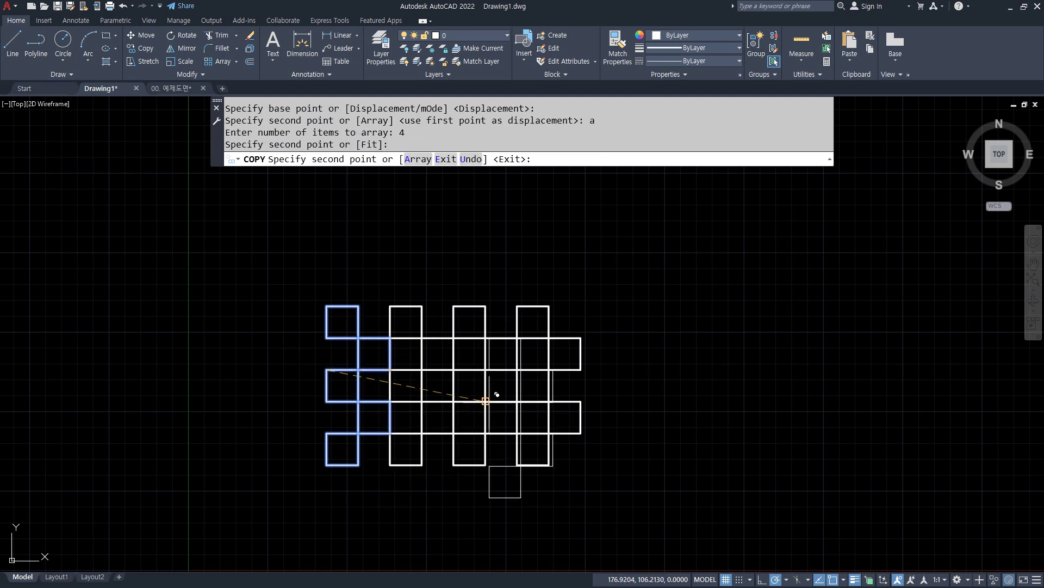
{"action": "key", "text": "Escape"}
Step: Erase the two squares that protrude at the right end of the checkered pattern
{"action": "left_click_drag", "start_coordinate": [600, 439], "coordinate": [565, 330]}
{"action": "type", "text": "e"}
{"action": "key", "text": "space"}
{"action": "scroll", "coordinate": [350, 370], "scroll_direction": "up", "scroll_amount": 2}
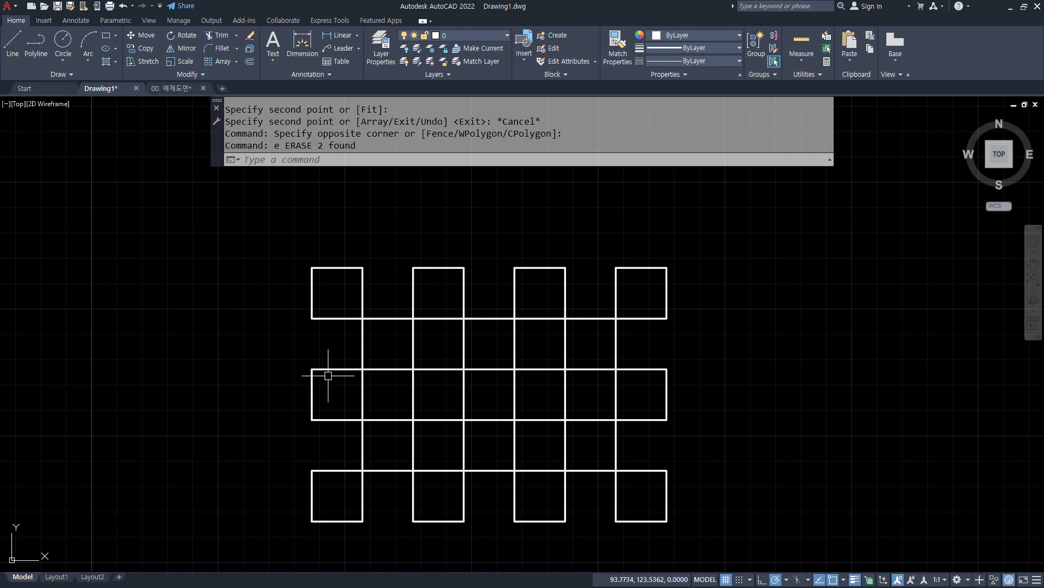
Step: Add a linear dimension above the top edge of the pattern's top-left square
{"action": "middle_click_drag", "start_coordinate": [328, 376], "coordinate": [339, 346]}
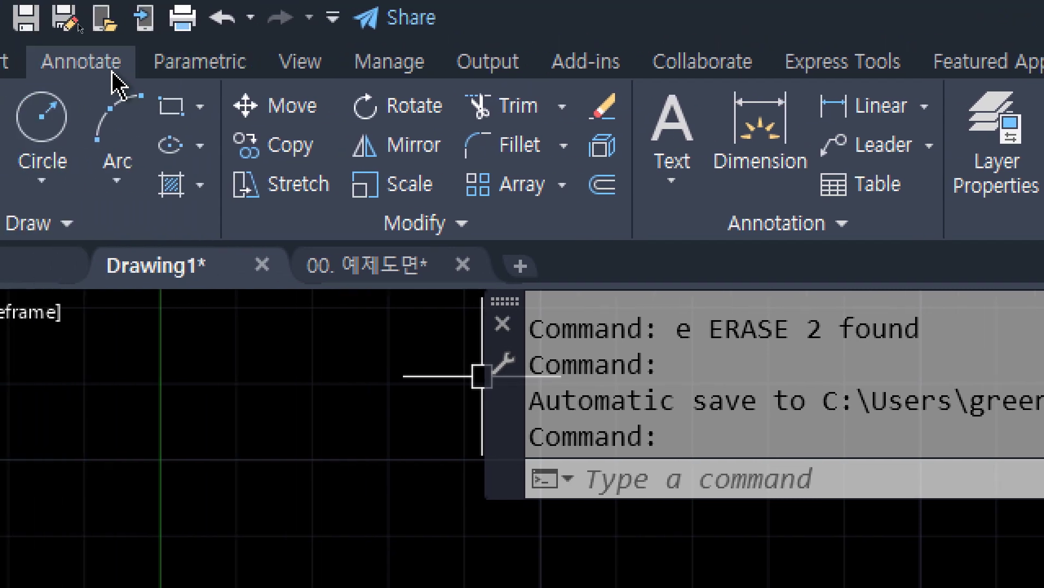
{"action": "left_click", "coordinate": [197, 70]}
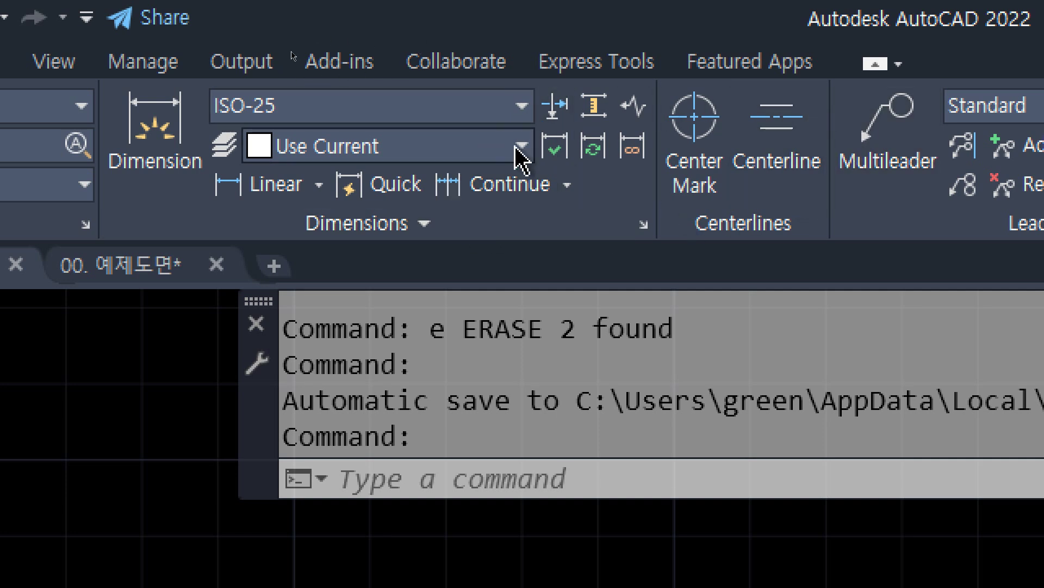
{"action": "left_click", "coordinate": [321, 186]}
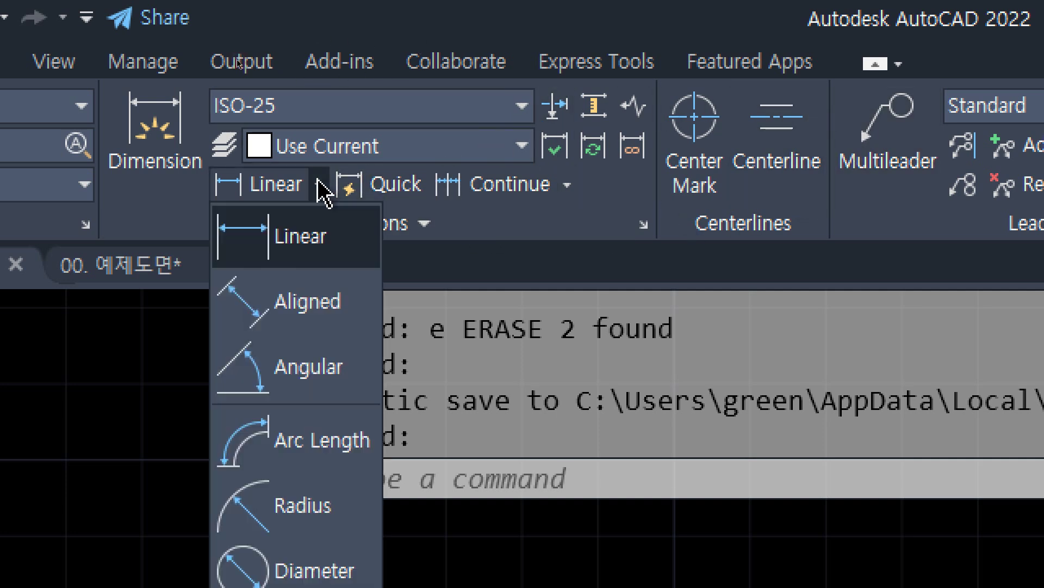
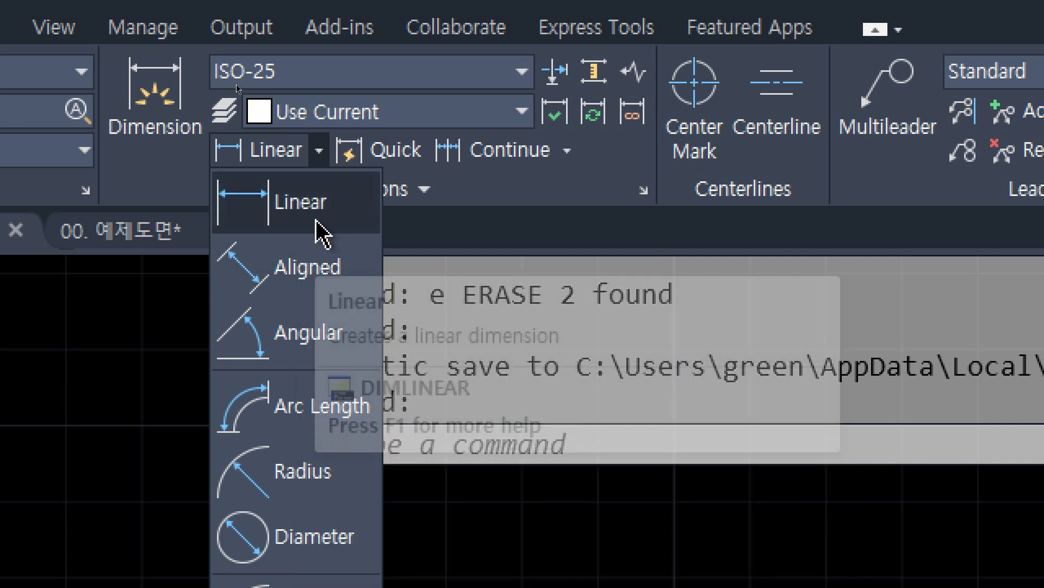
{"action": "left_click", "coordinate": [319, 220]}
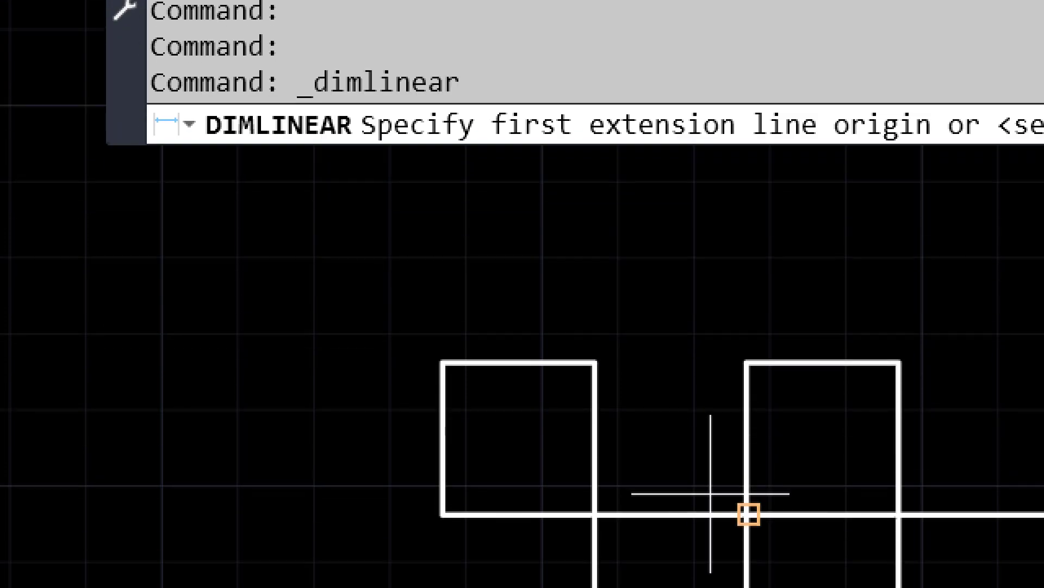
{"action": "left_click", "coordinate": [445, 373]}
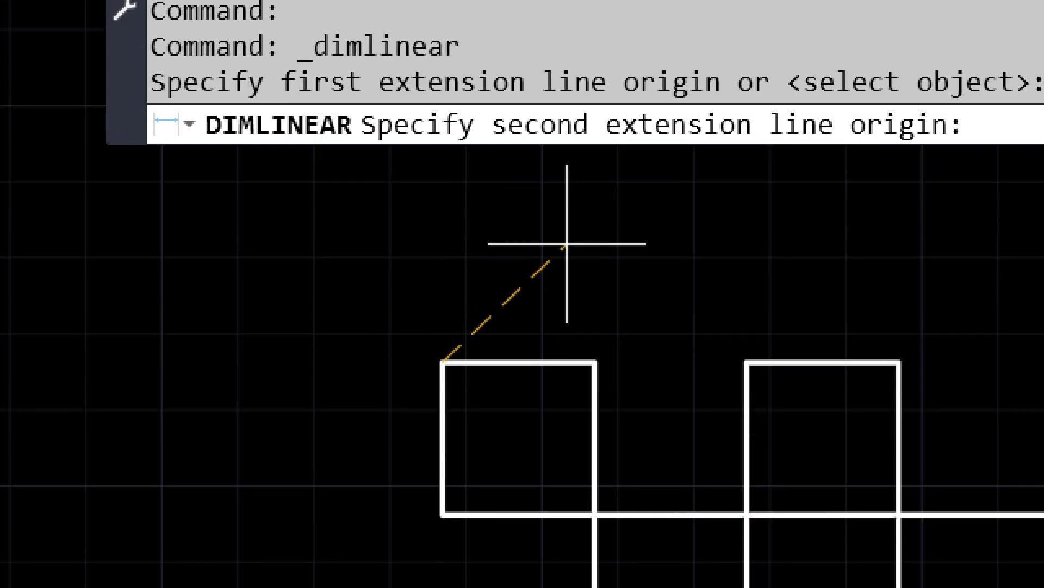
{"action": "left_click", "coordinate": [595, 361]}
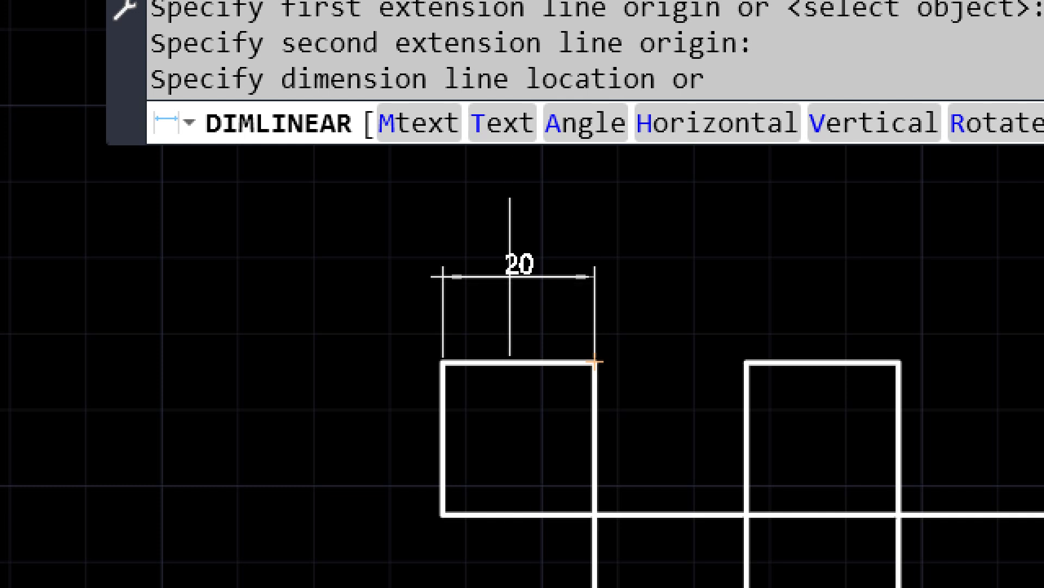
{"action": "left_click", "coordinate": [485, 309]}
{"action": "scroll", "coordinate": [538, 316], "scroll_direction": "up", "scroll_amount": 4}
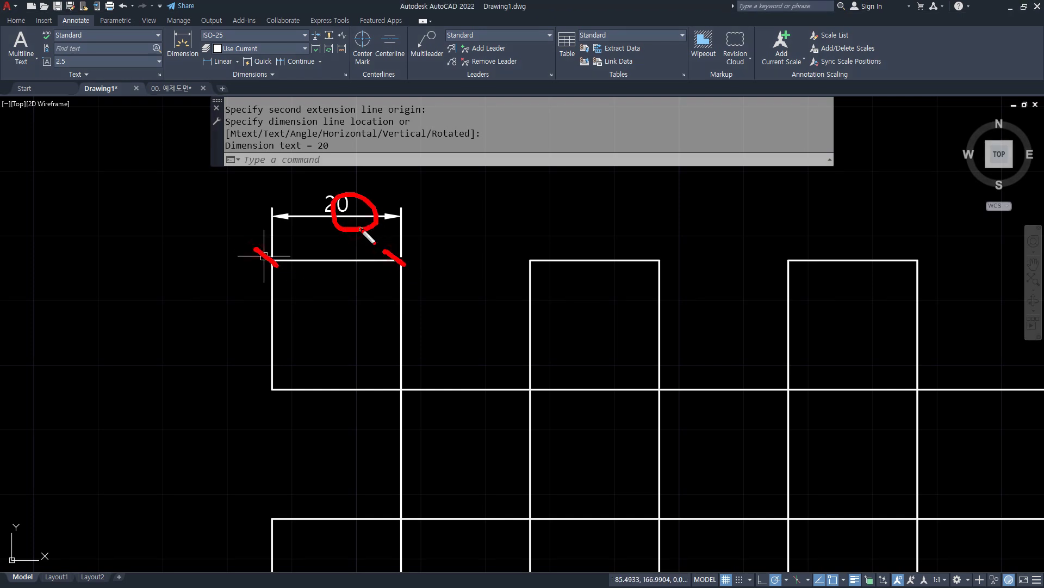
{"action": "scroll", "coordinate": [251, 170], "scroll_direction": "up", "scroll_amount": 4}
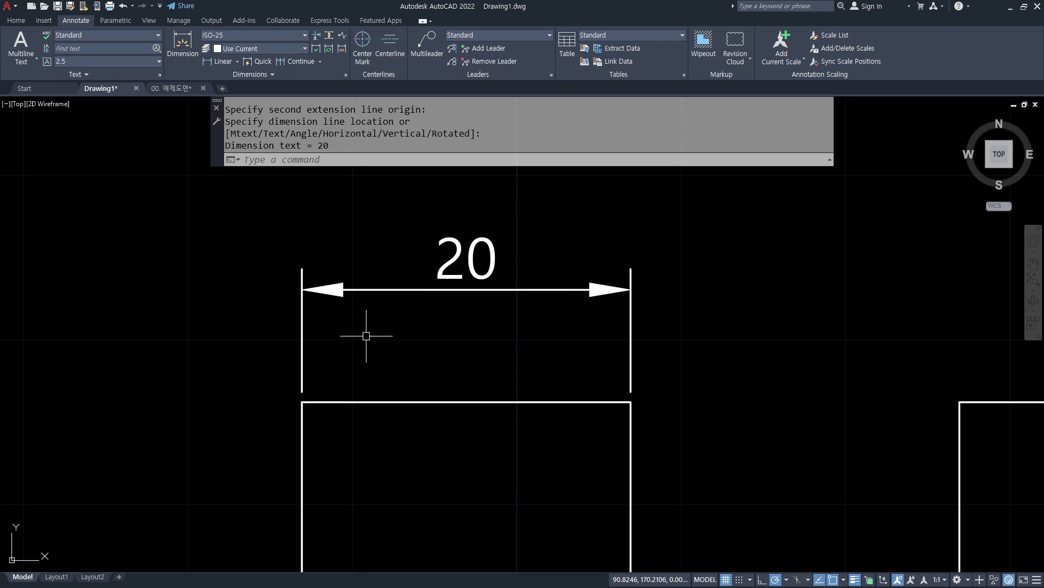
{"action": "key", "text": "ctrl+shift+3"}
{"action": "left_click_drag", "start_coordinate": [308, 270], "coordinate": [308, 374]}
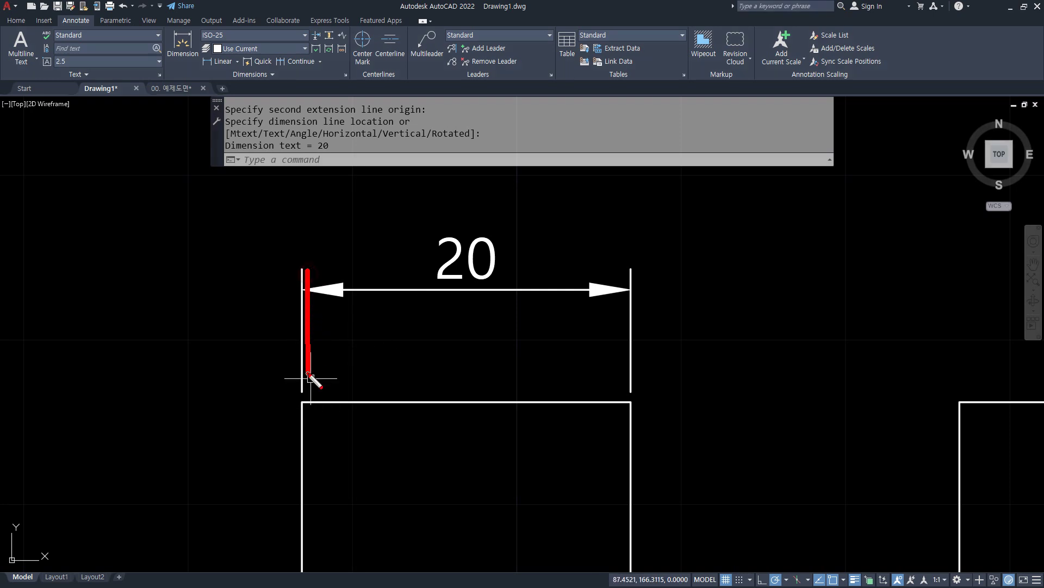
{"action": "left_click_drag", "start_coordinate": [626, 274], "coordinate": [631, 385]}
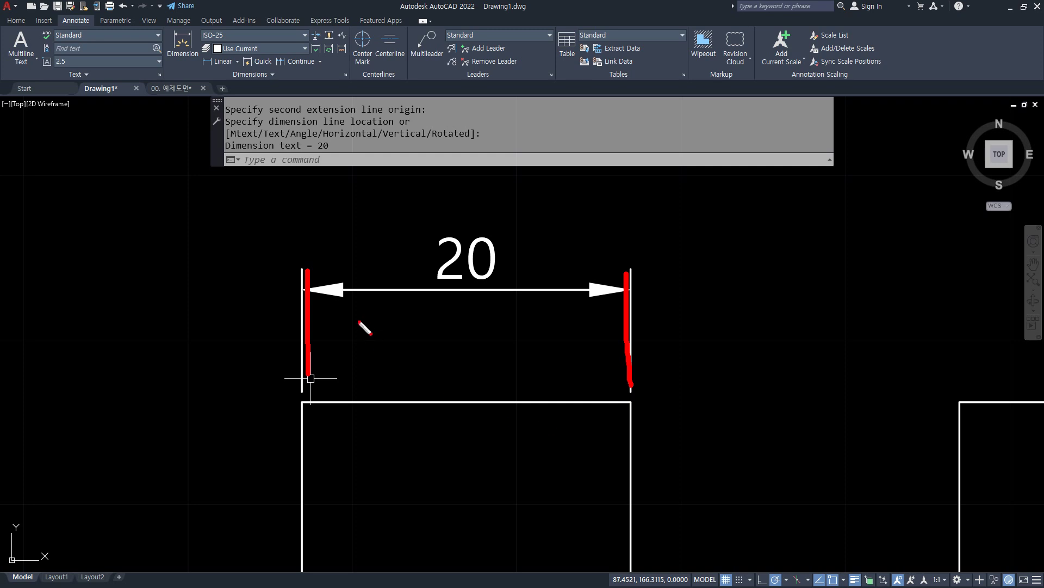
{"action": "left_click_drag", "start_coordinate": [337, 300], "coordinate": [610, 302]}
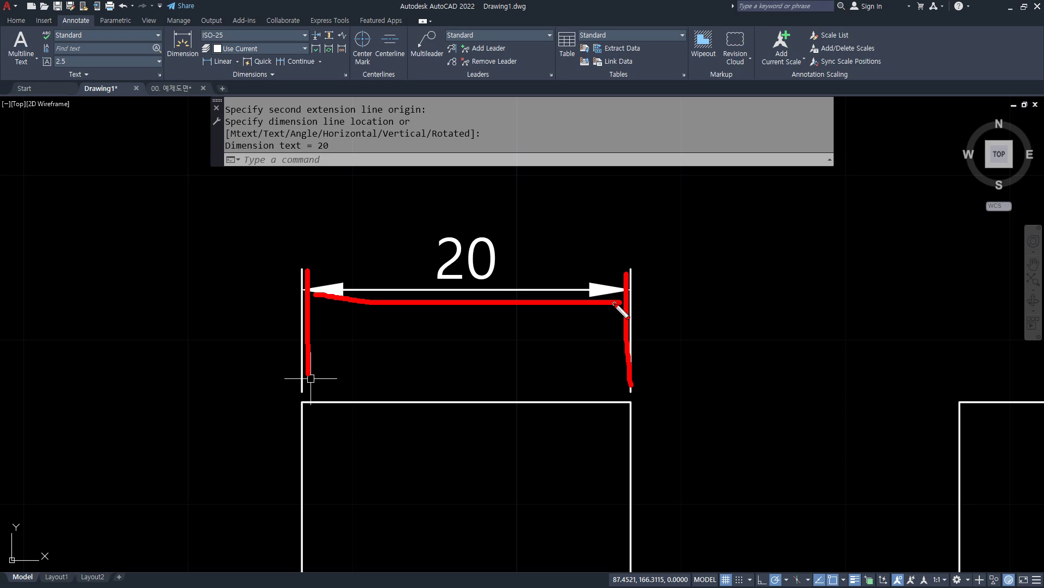
{"action": "key", "text": "e"}
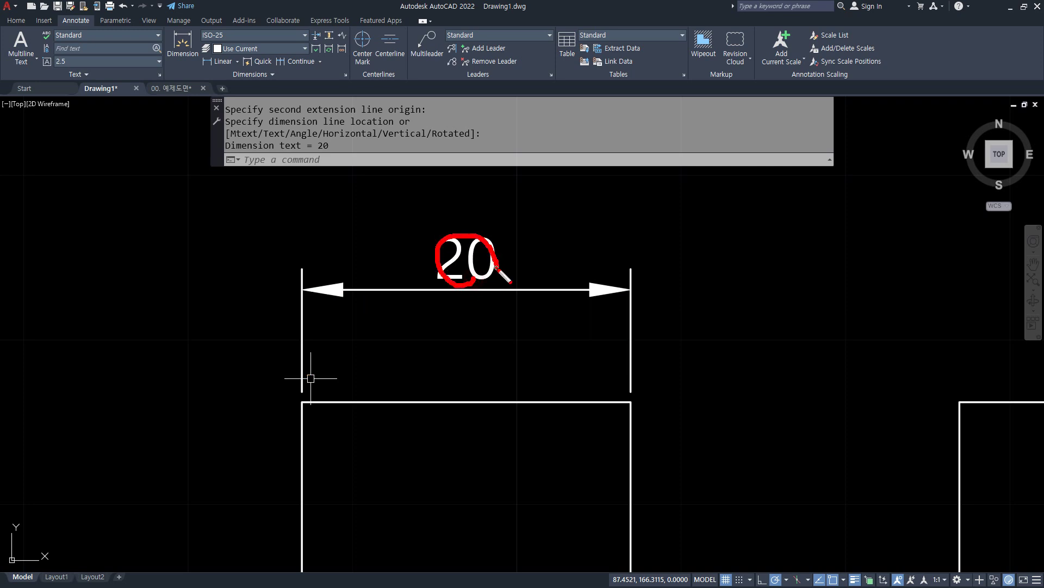
{"action": "left_click_drag", "start_coordinate": [462, 207], "coordinate": [462, 416]}
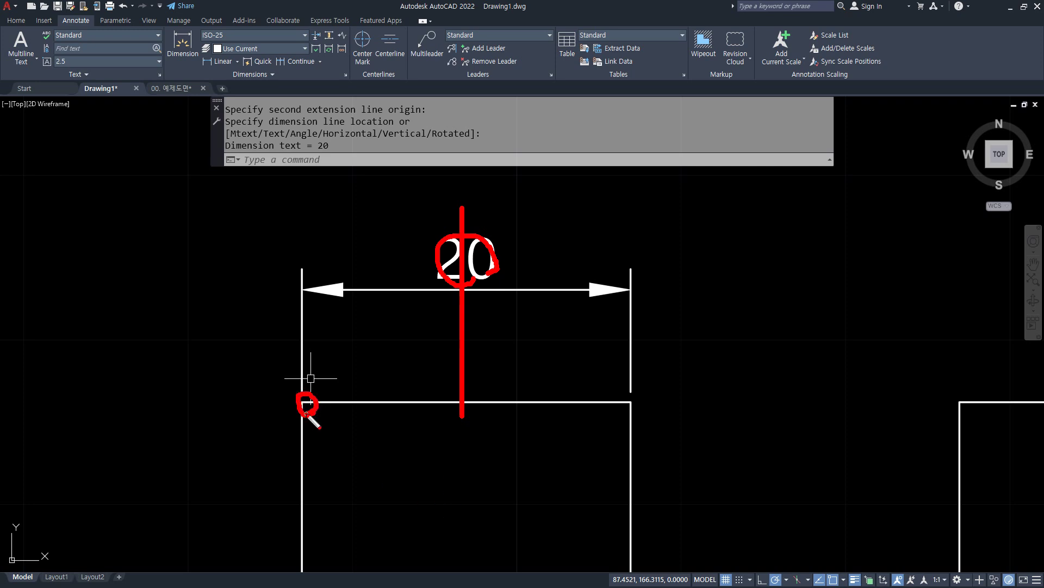
{"action": "left_click_drag", "start_coordinate": [300, 265], "coordinate": [301, 390]}
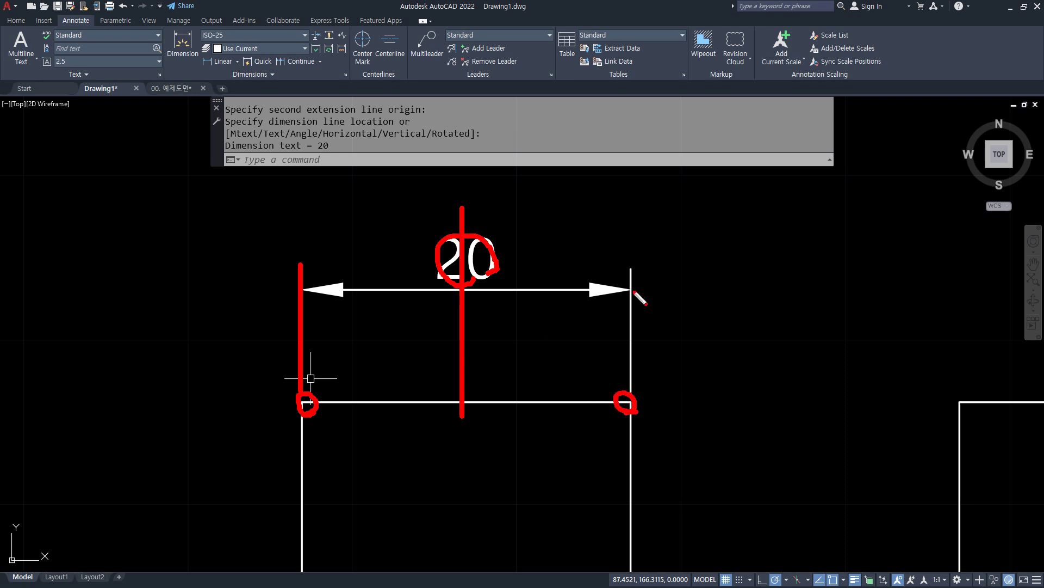
{"action": "left_click_drag", "start_coordinate": [631, 268], "coordinate": [631, 352]}
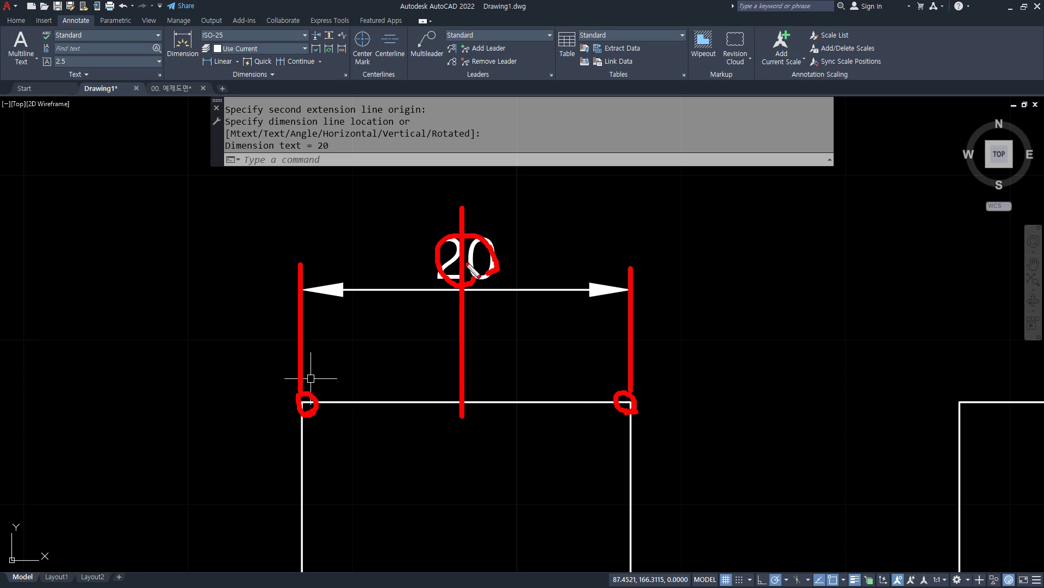
{"action": "left_click_drag", "start_coordinate": [455, 290], "coordinate": [356, 288]}
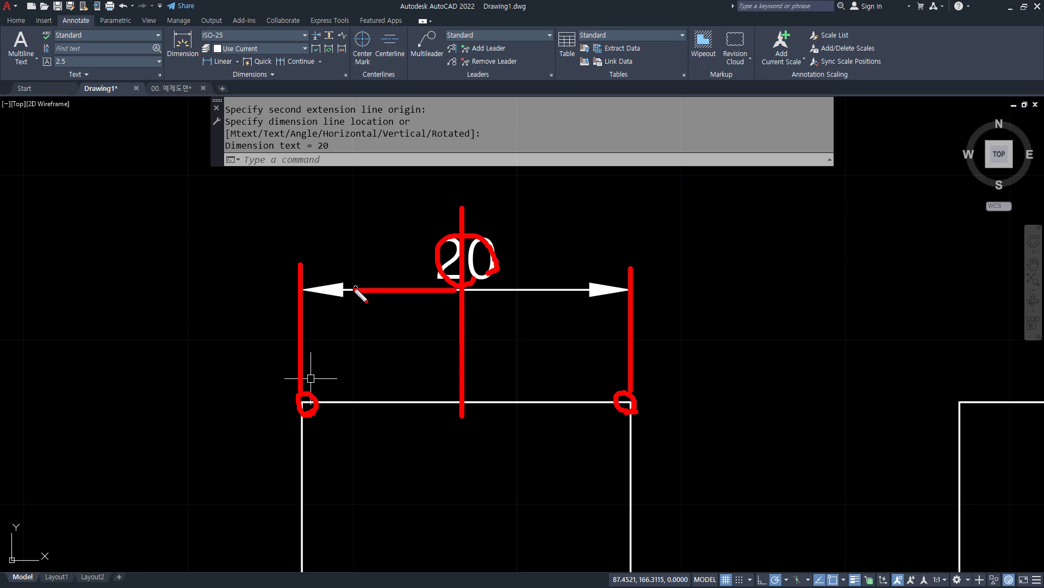
{"action": "left_click_drag", "start_coordinate": [470, 292], "coordinate": [617, 291]}
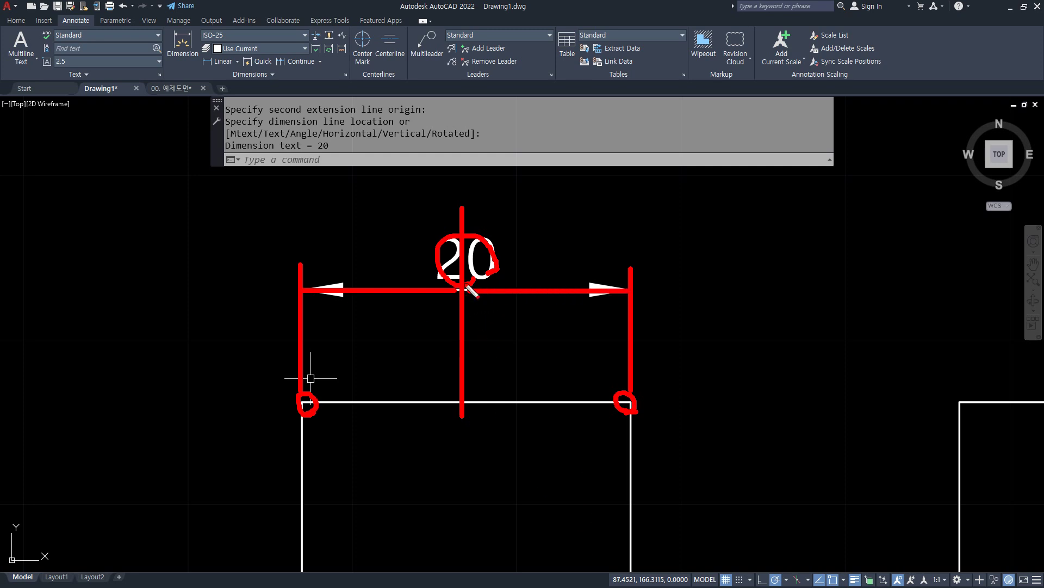
{"action": "left_click_drag", "start_coordinate": [474, 274], "coordinate": [446, 254]}
{"action": "left_click_drag", "start_coordinate": [352, 313], "coordinate": [342, 269]}
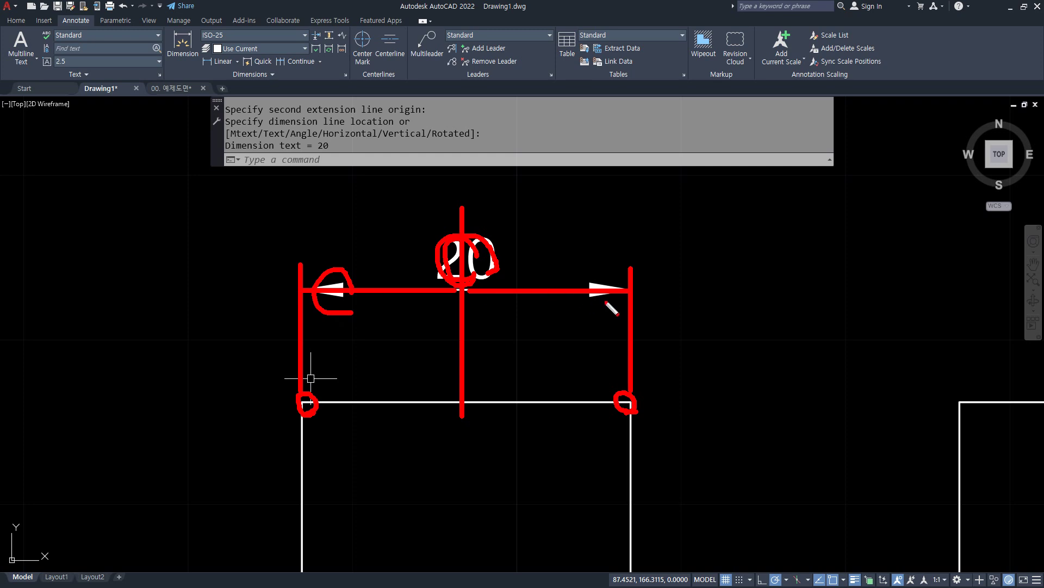
{"action": "left_click_drag", "start_coordinate": [606, 303], "coordinate": [625, 318]}
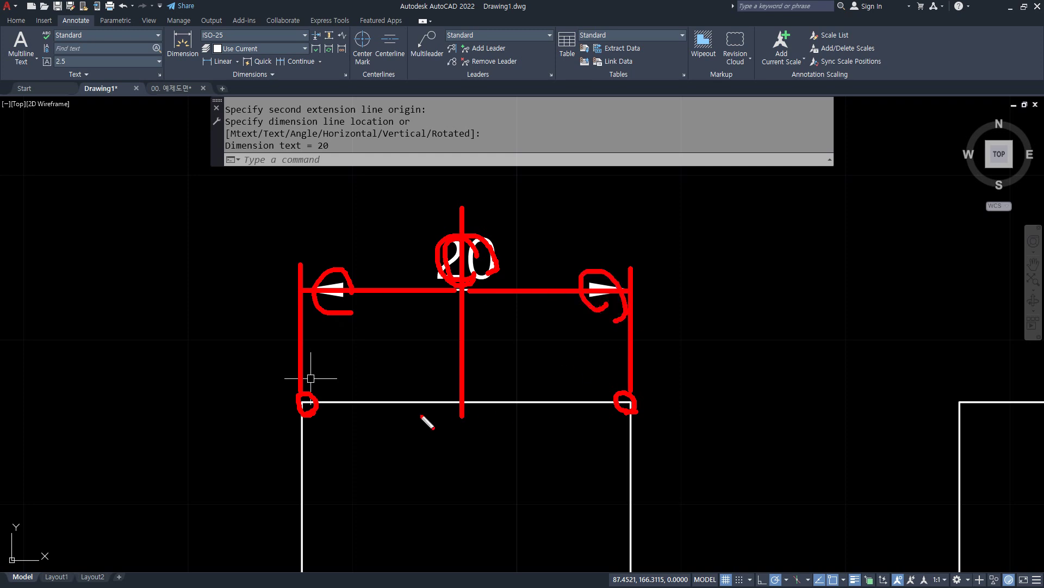
{"action": "key", "text": "Escape"}
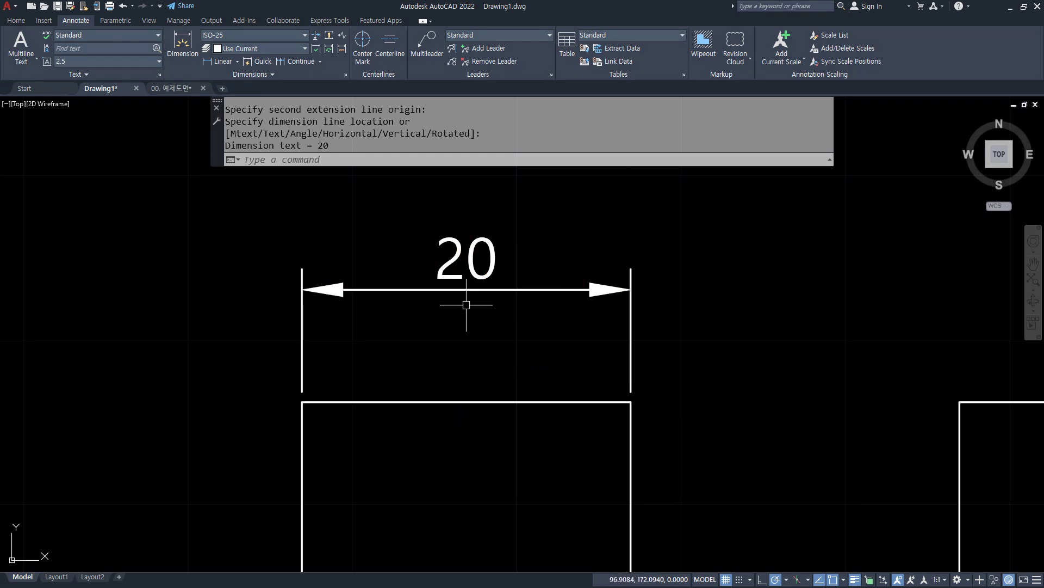
Step: Try to add a linear dimension above the second top-row square, measuring from its top-right to its top-left corner
{"action": "scroll", "coordinate": [541, 322], "scroll_direction": "down", "scroll_amount": 1}
{"action": "middle_click_drag", "start_coordinate": [654, 321], "coordinate": [396, 298]}
{"action": "key", "text": "Return"}
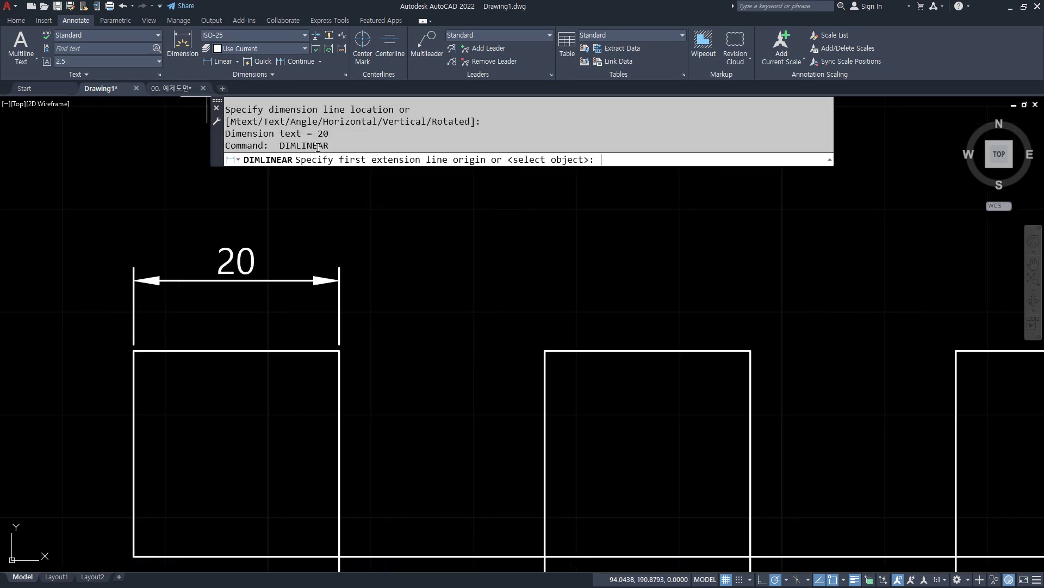
{"action": "left_click", "coordinate": [751, 350]}
{"action": "left_click", "coordinate": [544, 350]}
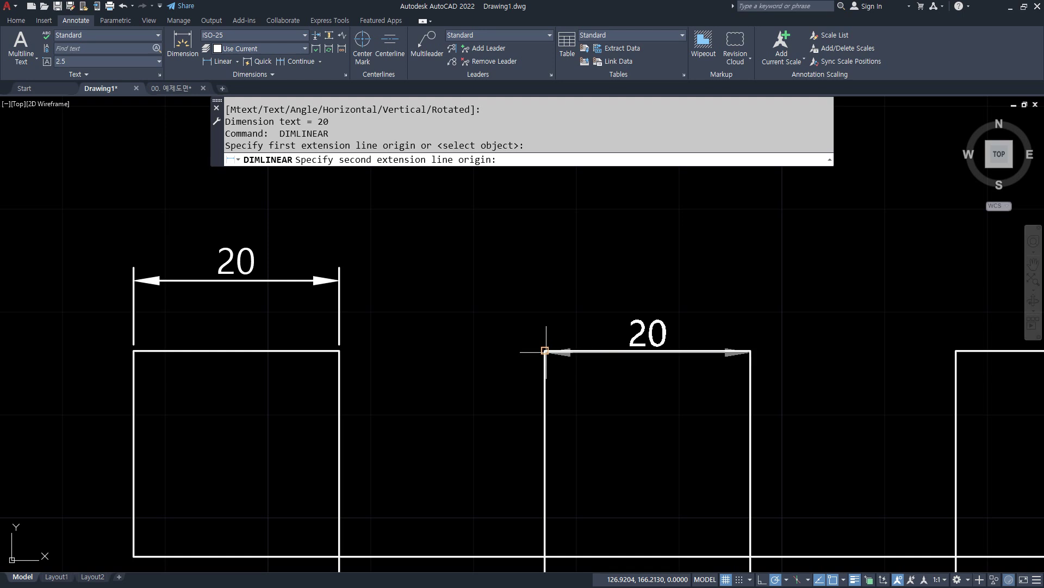
{"action": "left_click", "coordinate": [544, 275]}
Step: Add a linear dimension above the second top-row square from its top-left to its top-right corner, level with the first dimension
{"action": "middle_click_drag", "start_coordinate": [800, 336], "coordinate": [766, 331]}
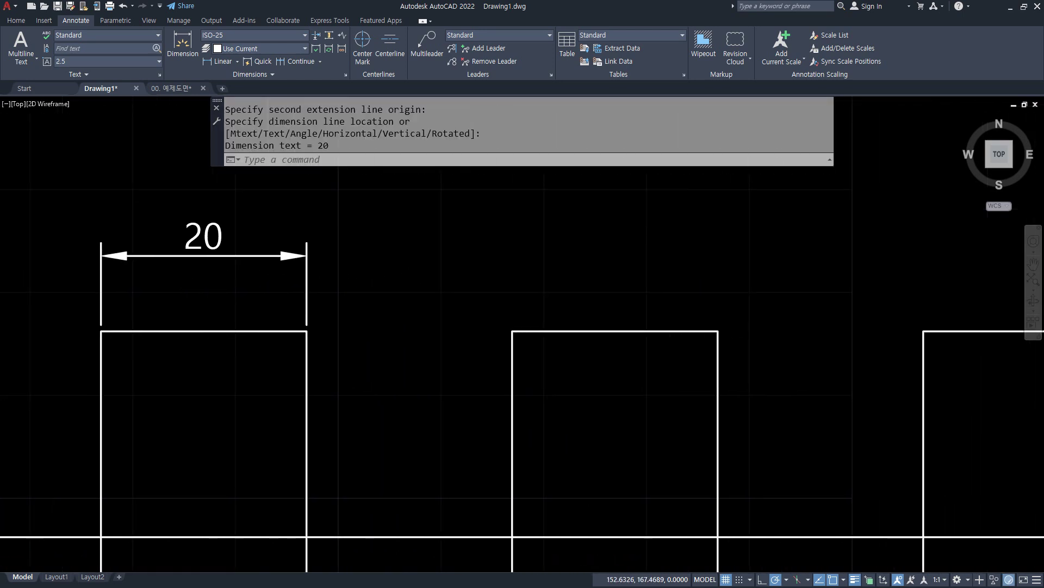
{"action": "key", "text": "Return"}
{"action": "left_click", "coordinate": [513, 331]}
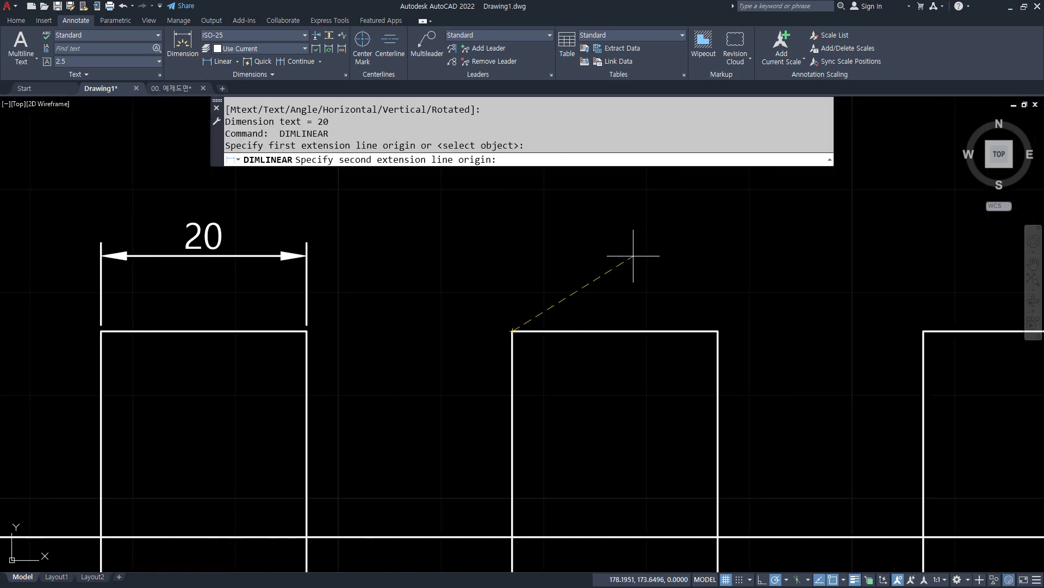
{"action": "left_click", "coordinate": [718, 331]}
{"action": "left_click", "coordinate": [612, 256]}
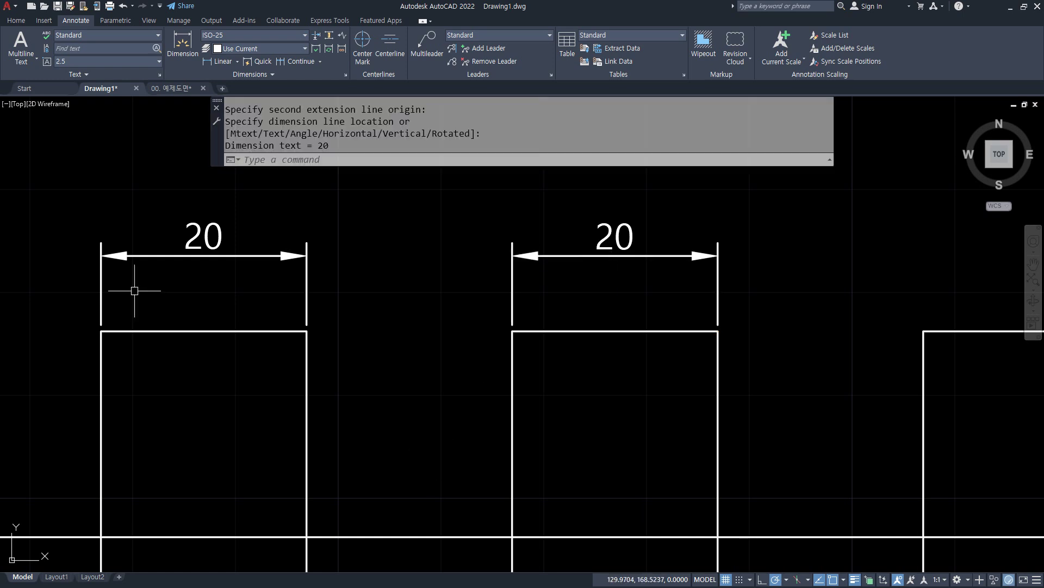
Step: Draw a diagonal line across the pattern's bottom-left square from its top-left to its bottom-right corner
{"action": "scroll", "coordinate": [483, 267], "scroll_direction": "down", "scroll_amount": 6}
{"action": "middle_click_drag", "start_coordinate": [473, 296], "coordinate": [517, 203]}
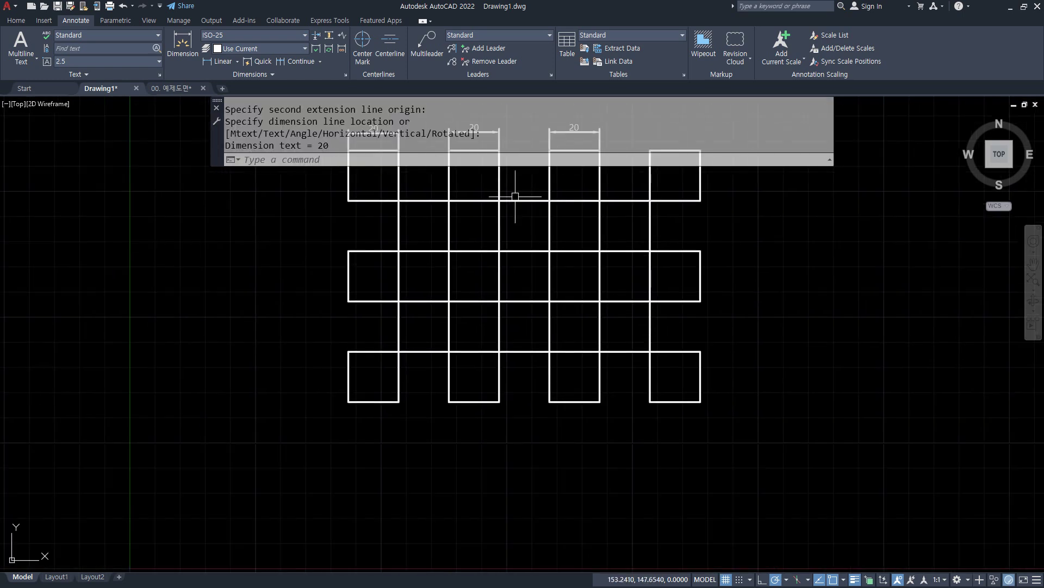
{"action": "scroll", "coordinate": [387, 408], "scroll_direction": "up", "scroll_amount": 2}
{"action": "key", "text": "Escape"}
{"action": "type", "text": "l"}
{"action": "key", "text": "Return"}
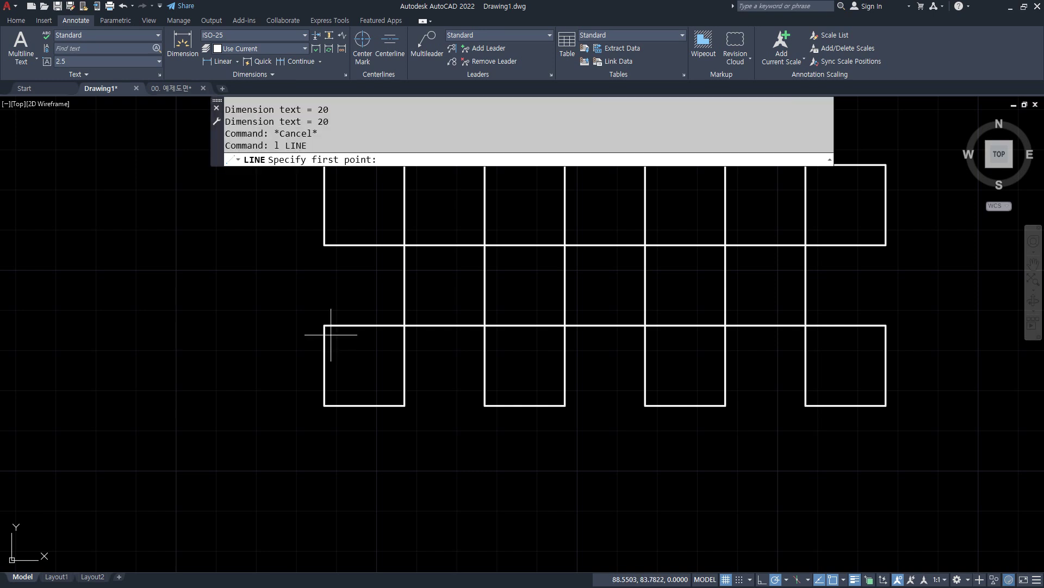
{"action": "left_click", "coordinate": [324, 325]}
{"action": "left_click", "coordinate": [404, 405]}
{"action": "key", "text": "Return"}
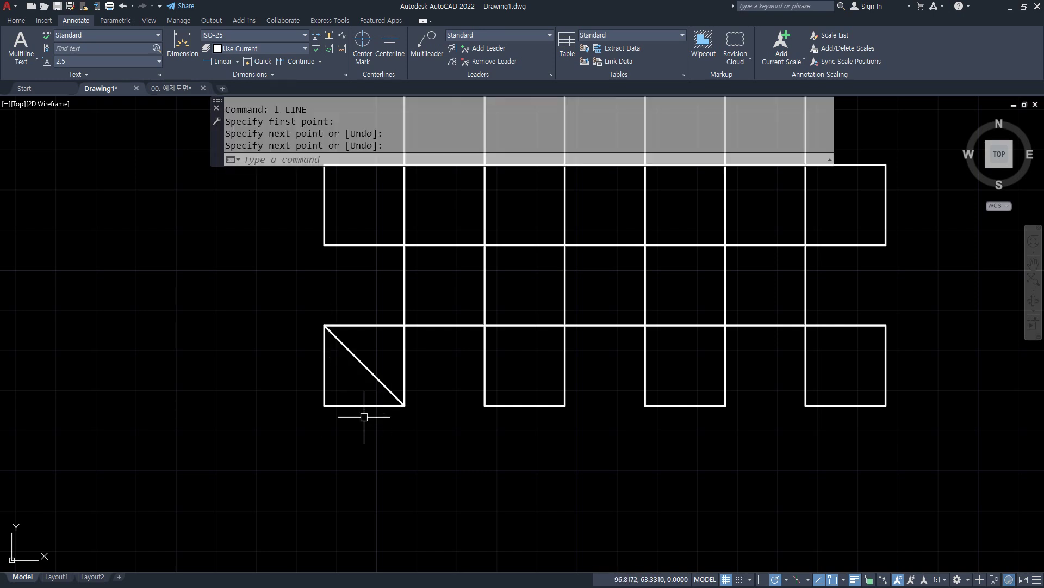
Step: Trim away the left and bottom edges of the bottom-left square, leaving a triangle
{"action": "type", "text": "tr"}
{"action": "key", "text": "Return"}
{"action": "left_click", "coordinate": [290, 347]}
{"action": "left_click", "coordinate": [361, 413]}
{"action": "key", "text": "Return"}
{"action": "key", "text": "Return"}
Step: Add a horizontal linear dimension below the bottom-left triangle, measured between the ends of its diagonal
{"action": "scroll", "coordinate": [354, 367], "scroll_direction": "up", "scroll_amount": 4}
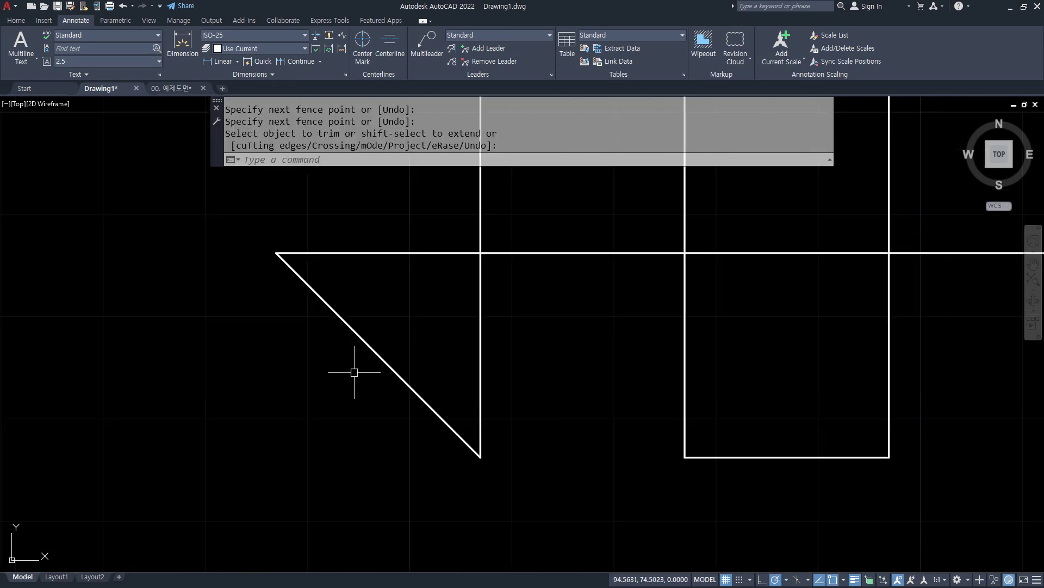
{"action": "left_click", "coordinate": [213, 61]}
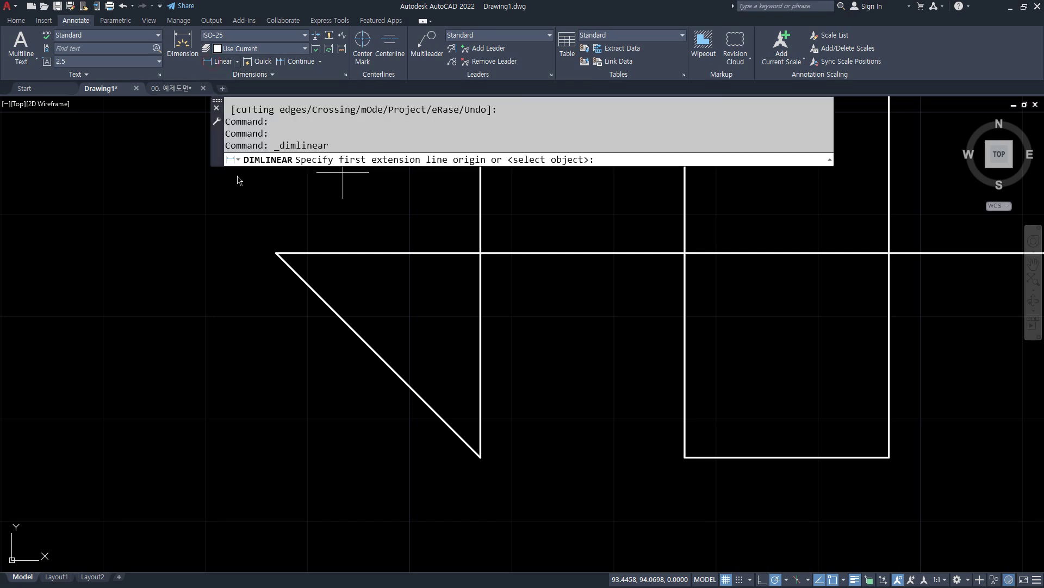
{"action": "left_click", "coordinate": [276, 253]}
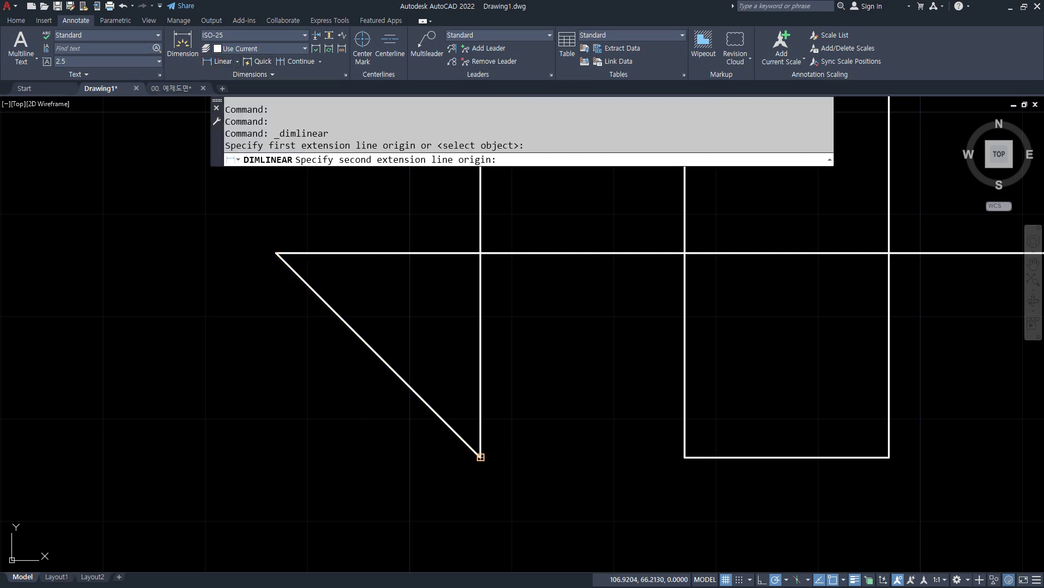
{"action": "left_click", "coordinate": [481, 457]}
{"action": "left_click", "coordinate": [402, 526]}
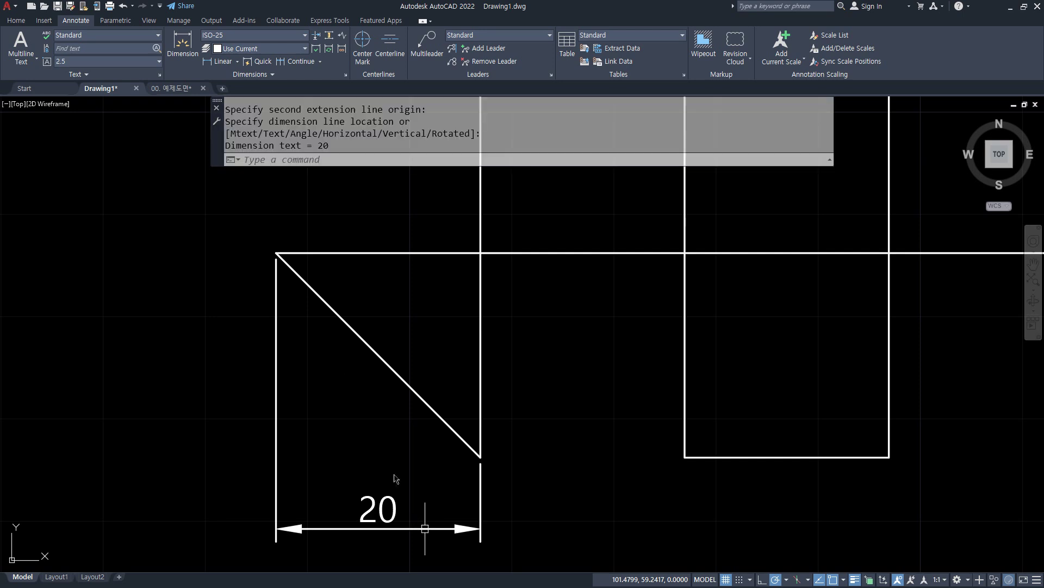
Step: Add a vertical linear dimension to the left of the bottom-left triangle, measured between the ends of its diagonal
{"action": "key", "text": "Return"}
{"action": "left_click", "coordinate": [280, 253]}
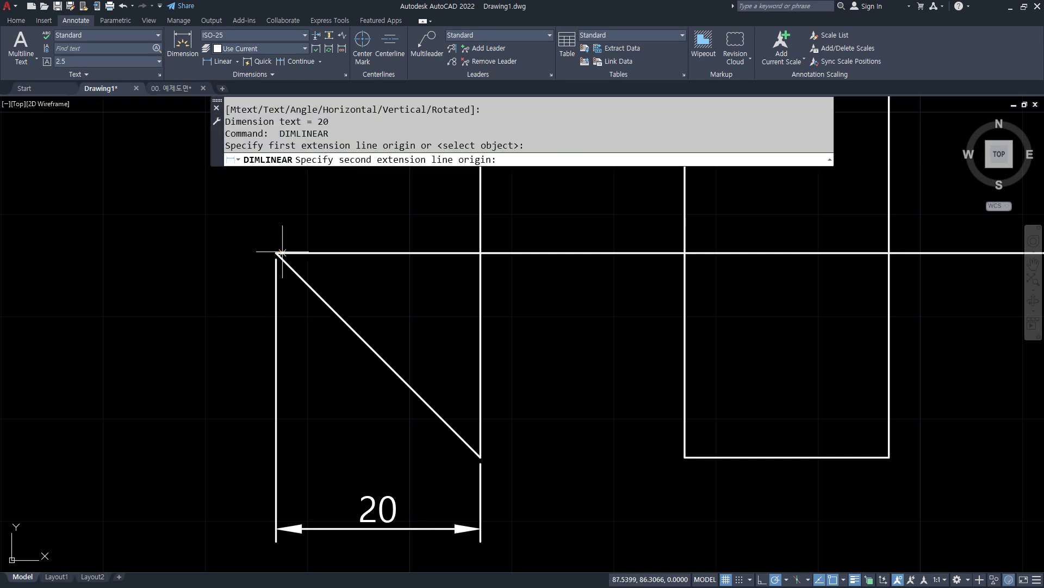
{"action": "left_click", "coordinate": [480, 456]}
{"action": "left_click", "coordinate": [174, 402]}
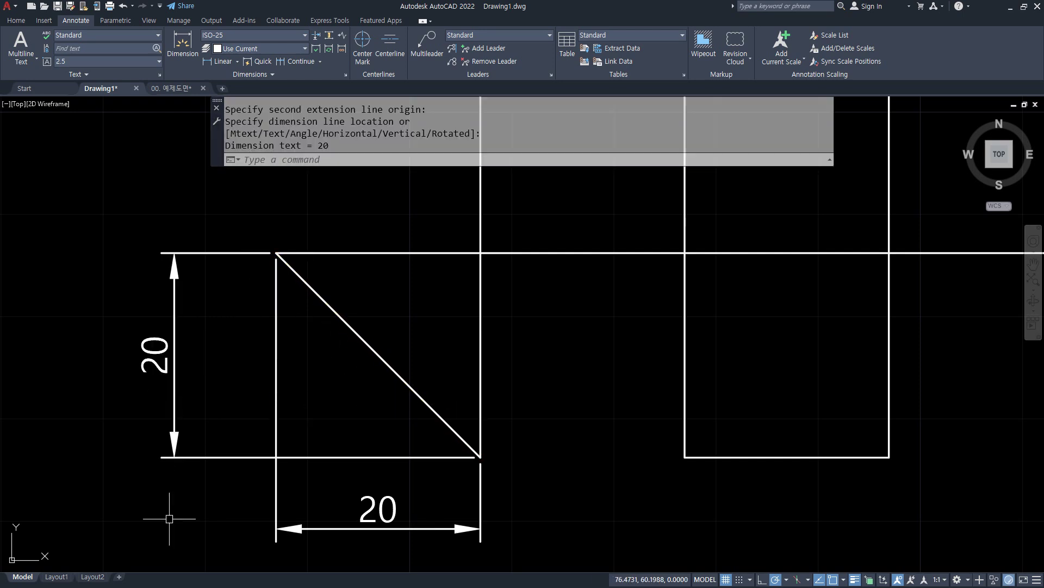
Step: Add a vertical linear dimension along the left edge of the leftmost square in the middle row
{"action": "middle_click_drag", "start_coordinate": [312, 263], "coordinate": [329, 473]}
{"action": "scroll", "coordinate": [319, 419], "scroll_direction": "down", "scroll_amount": 2}
{"action": "middle_click_drag", "start_coordinate": [312, 354], "coordinate": [305, 415]}
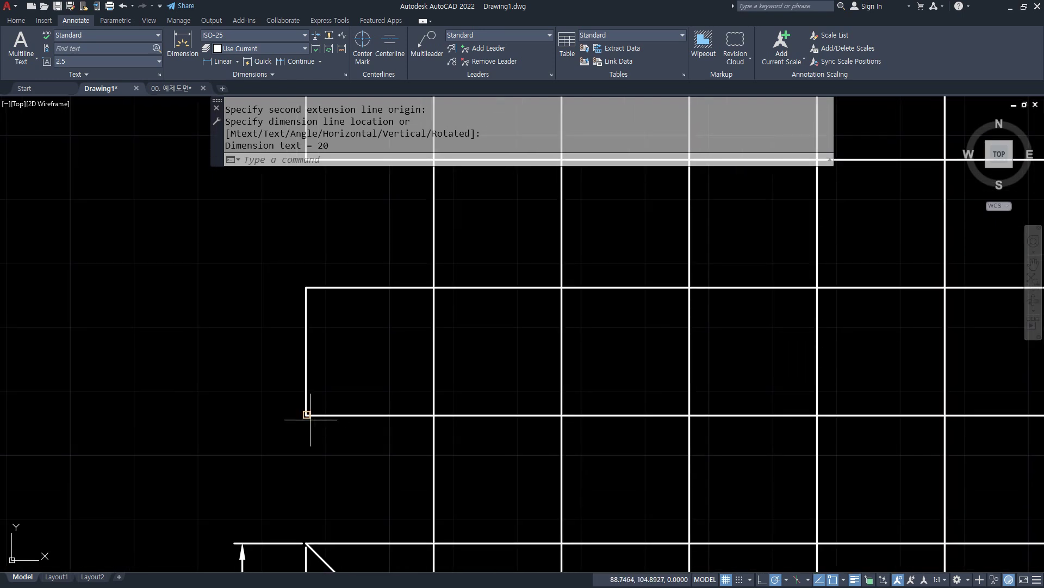
{"action": "key", "text": "Return"}
{"action": "left_click", "coordinate": [306, 415]}
{"action": "left_click", "coordinate": [306, 287]}
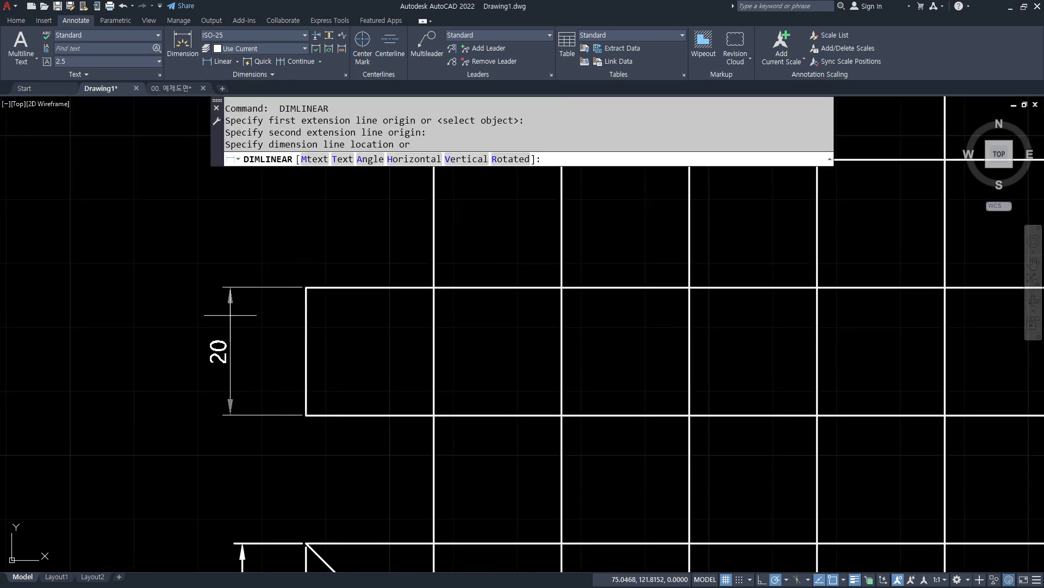
{"action": "left_click", "coordinate": [230, 351]}
Step: Add a vertical linear dimension along the left edge of the pattern's top-left square
{"action": "middle_click_drag", "start_coordinate": [281, 232], "coordinate": [273, 479]}
{"action": "key", "text": "Return"}
{"action": "left_click", "coordinate": [299, 406]}
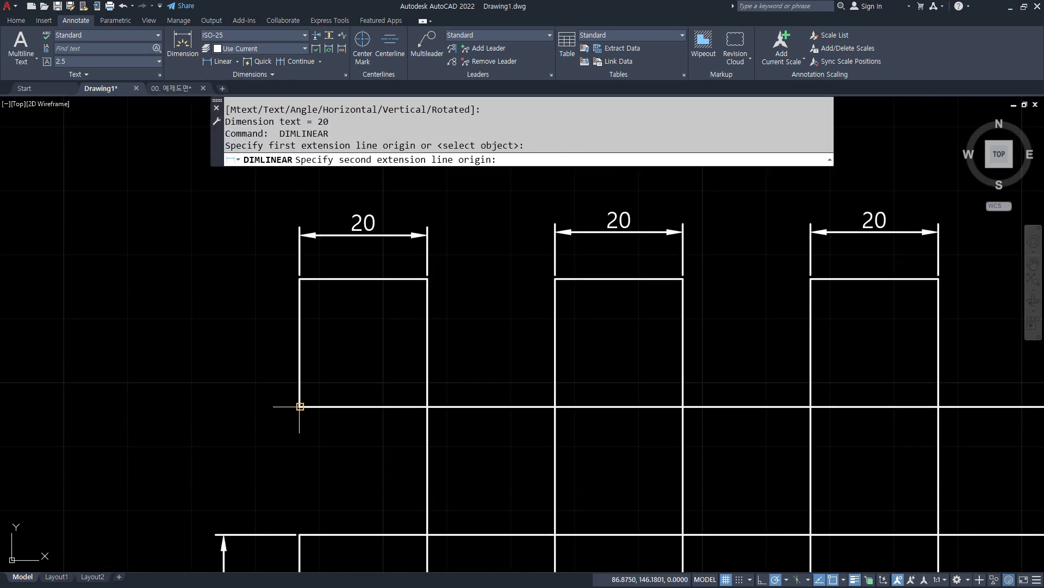
{"action": "left_click", "coordinate": [300, 279]}
{"action": "left_click", "coordinate": [224, 343]}
{"action": "scroll", "coordinate": [304, 430], "scroll_direction": "down", "scroll_amount": 4}
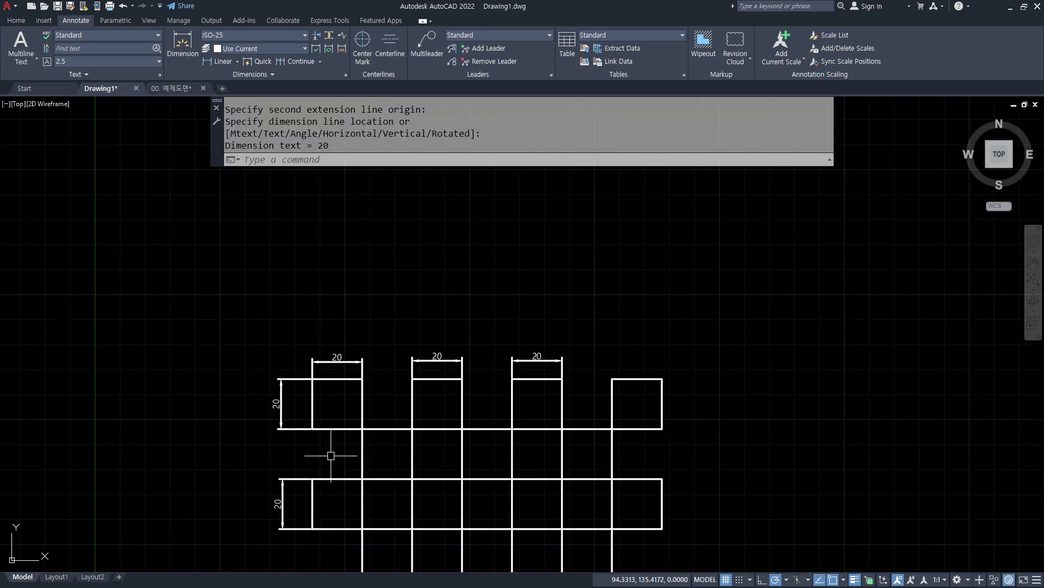
{"action": "middle_click_drag", "start_coordinate": [334, 452], "coordinate": [377, 327]}
{"action": "mouse_move", "coordinate": [584, 241]}
{"action": "left_mouse_down"}
{"action": "mouse_move", "coordinate": [328, 229]}
{"action": "mouse_move", "coordinate": [287, 302]}
{"action": "mouse_move", "coordinate": [288, 495]}
{"action": "left_mouse_up"}
{"action": "left_click_drag", "start_coordinate": [255, 536], "coordinate": [405, 536]}
{"action": "key", "text": "Escape"}
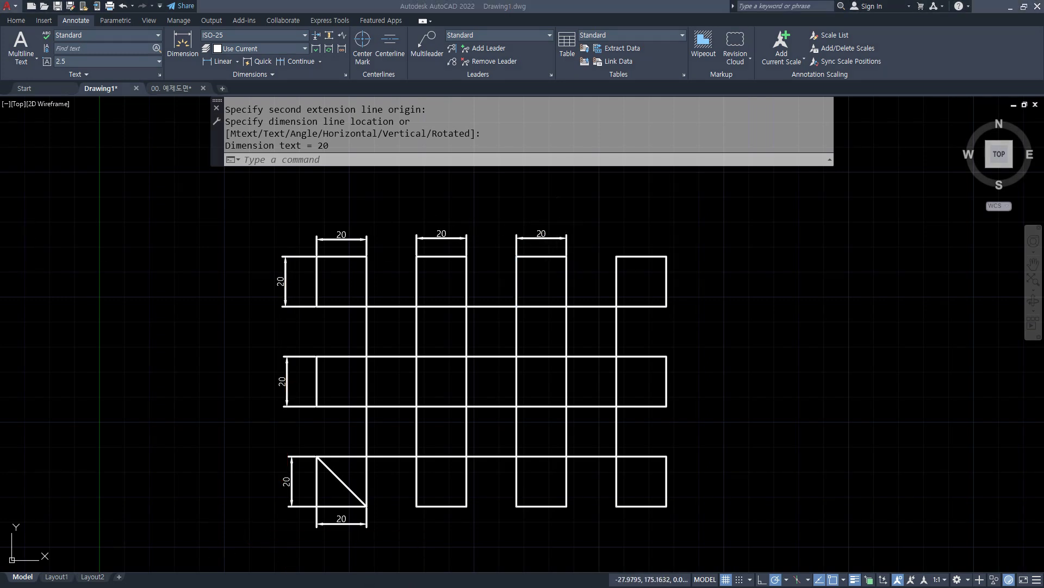
Step: Erase all the linear dimensions above, beside and below the pattern
{"action": "left_click", "coordinate": [541, 245]}
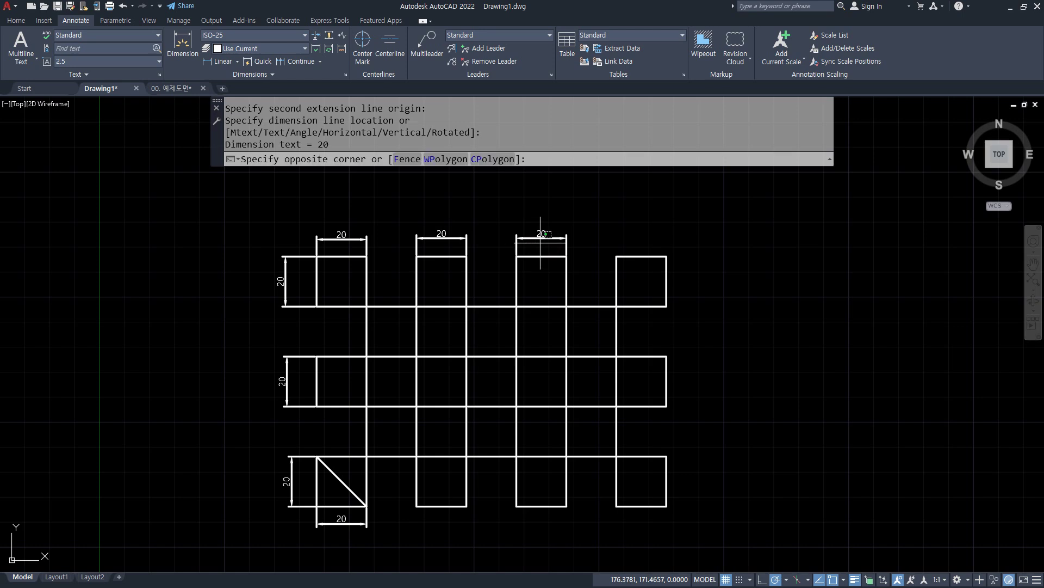
{"action": "left_click", "coordinate": [234, 229]}
{"action": "left_click", "coordinate": [302, 237]}
{"action": "left_click", "coordinate": [246, 558]}
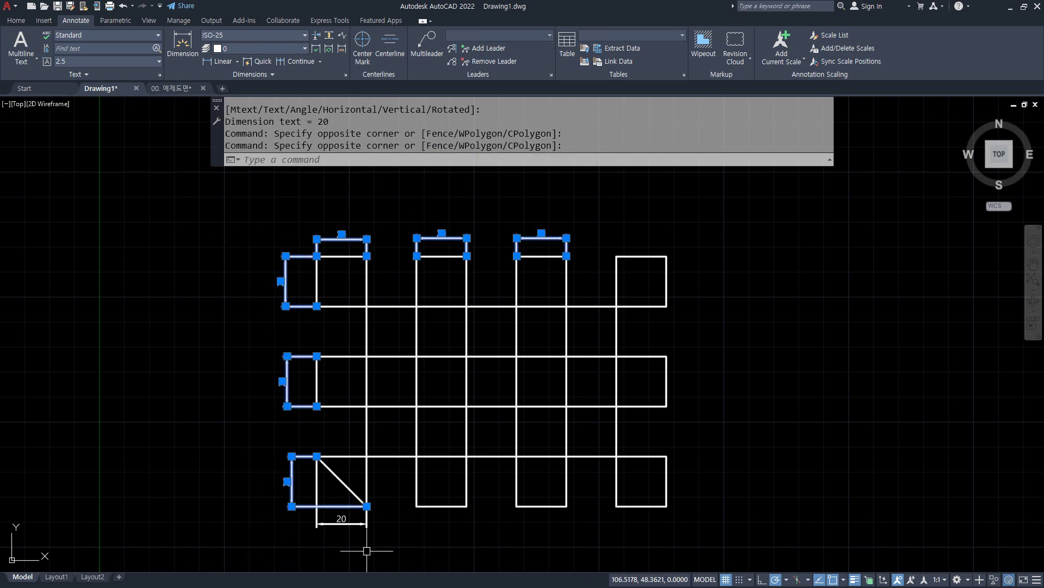
{"action": "left_click", "coordinate": [366, 550]}
{"action": "left_click", "coordinate": [289, 521]}
{"action": "type", "text": "e"}
{"action": "key", "text": "Return"}
Step: Draw a diagonal line across the pattern's bottom-right square from its bottom-left to its top-right corner
{"action": "middle_click_drag", "start_coordinate": [604, 415], "coordinate": [522, 381]}
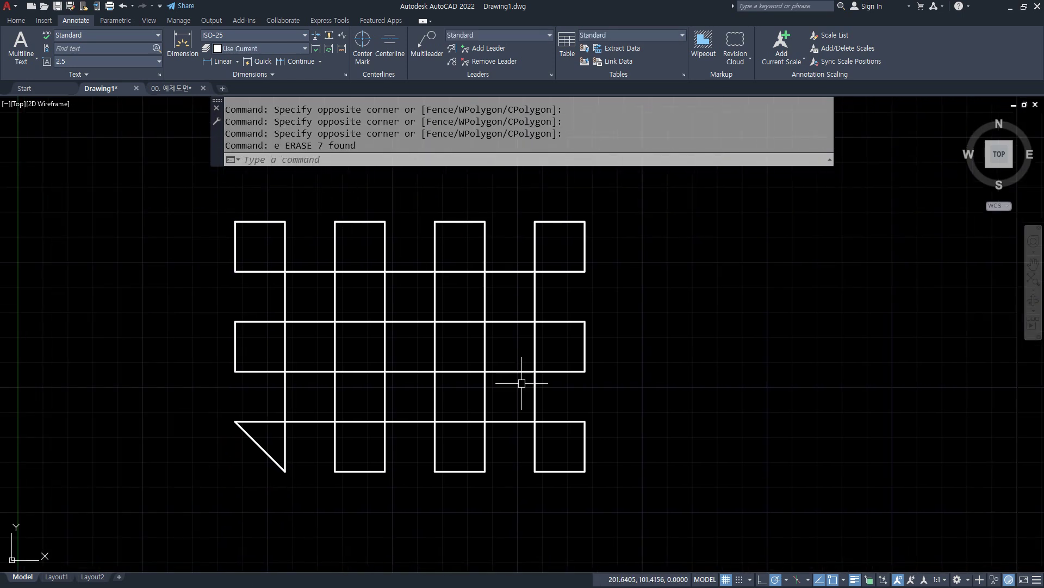
{"action": "type", "text": "l"}
{"action": "key", "text": "Return"}
{"action": "left_click", "coordinate": [536, 471]}
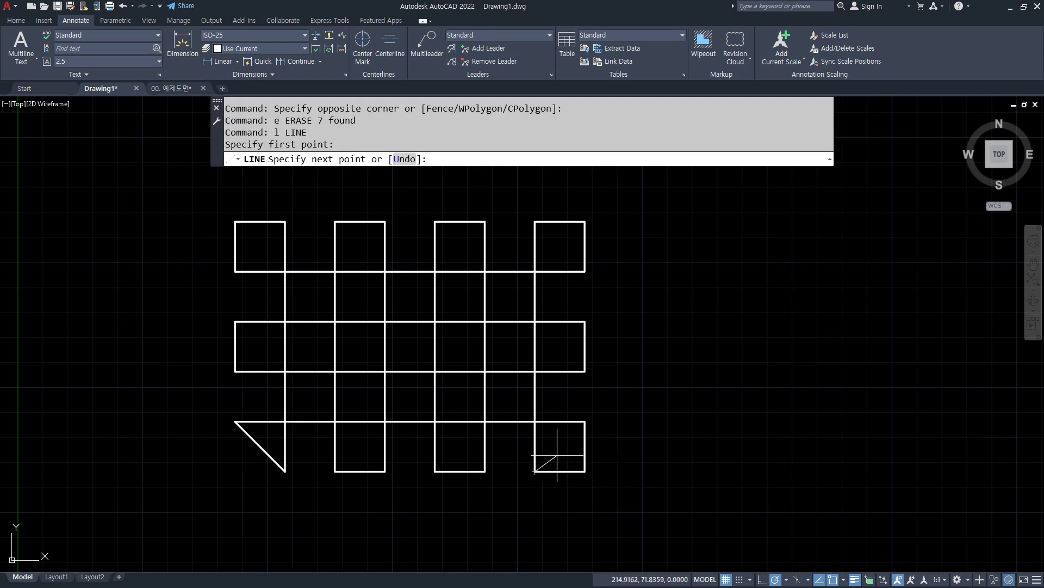
{"action": "left_click", "coordinate": [585, 423]}
{"action": "key", "text": "Return"}
Step: Trim away the right and bottom edges of the bottom-right square, leaving a triangle
{"action": "type", "text": "tr"}
{"action": "key", "text": "Return"}
{"action": "left_click", "coordinate": [603, 454]}
{"action": "left_click", "coordinate": [555, 477]}
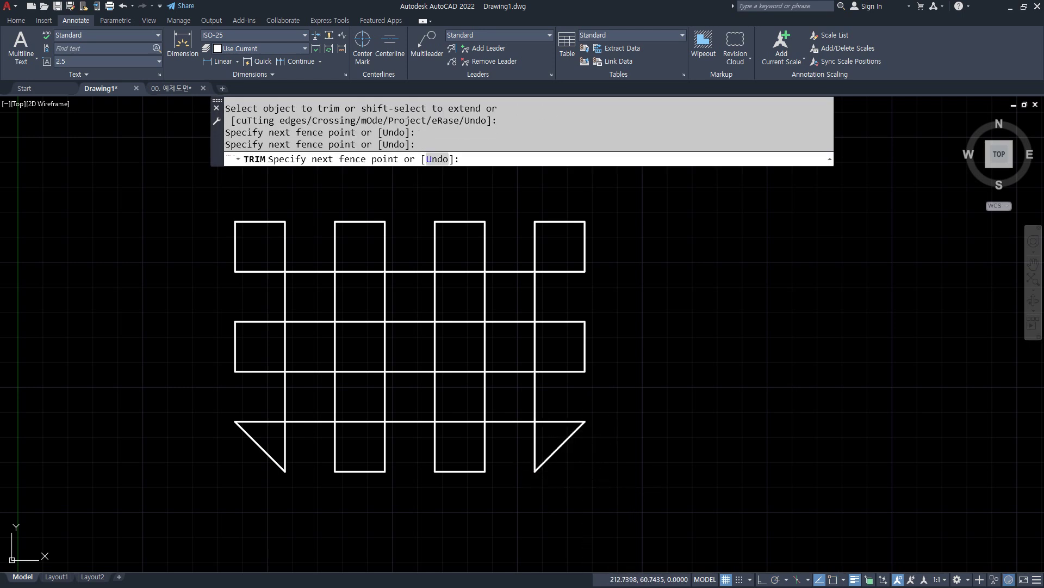
{"action": "key", "text": "Return"}
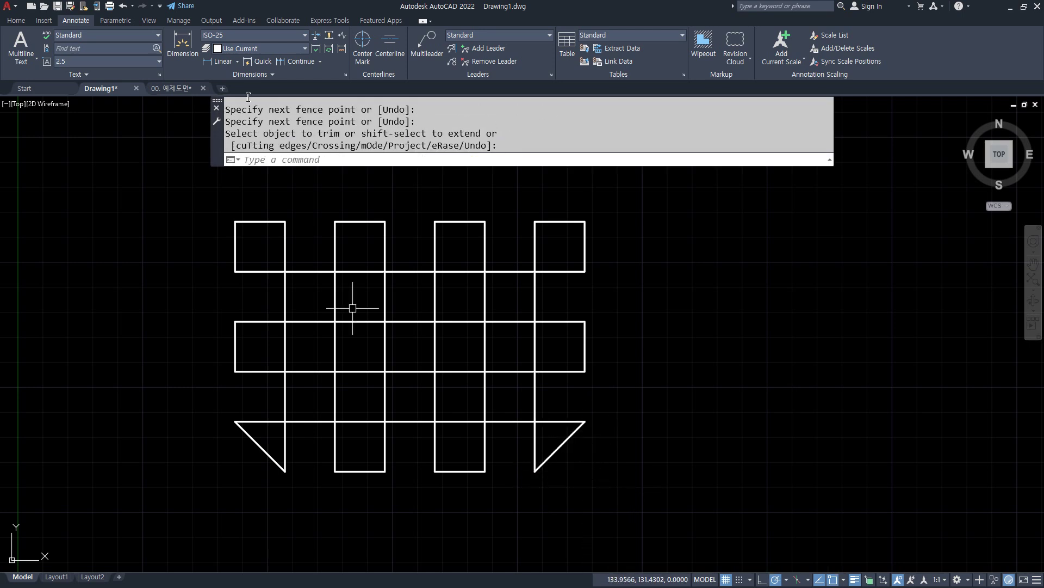
Step: Add an aligned dimension above the top edge of the pattern's top-left square
{"action": "left_click", "coordinate": [237, 62]}
{"action": "left_click", "coordinate": [232, 120]}
{"action": "scroll", "coordinate": [225, 220], "scroll_direction": "up", "scroll_amount": 4}
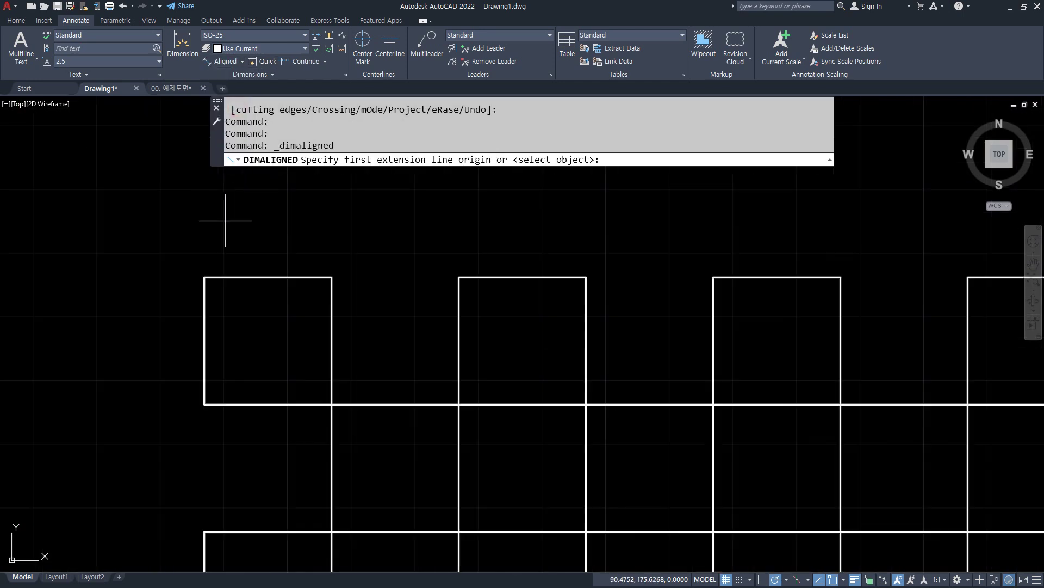
{"action": "left_click", "coordinate": [205, 277]}
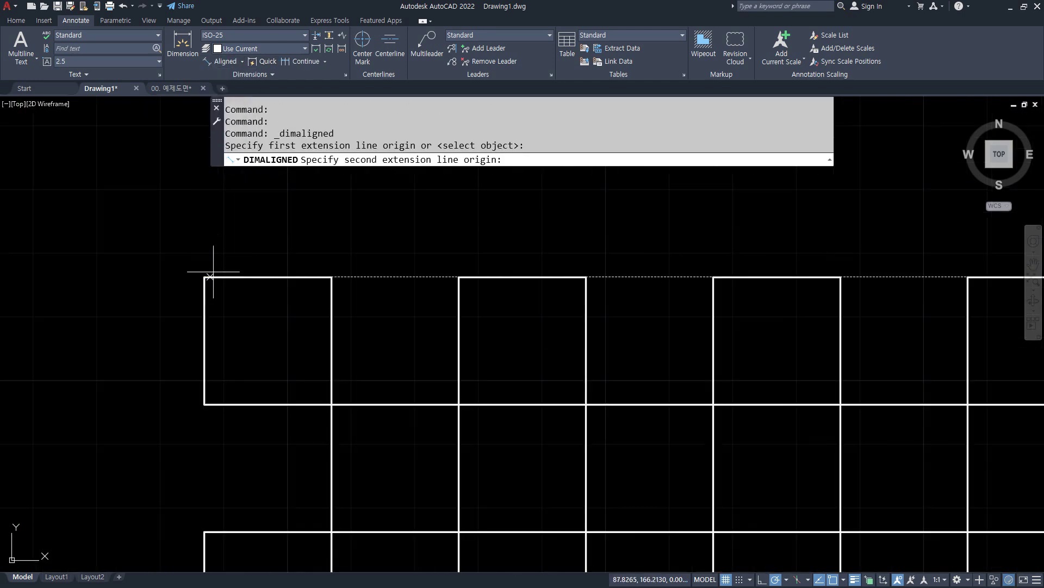
{"action": "left_click", "coordinate": [332, 277]}
{"action": "left_click", "coordinate": [267, 228]}
Step: Add an aligned dimension to the left of the top-left square, along its left edge
{"action": "key", "text": "Return"}
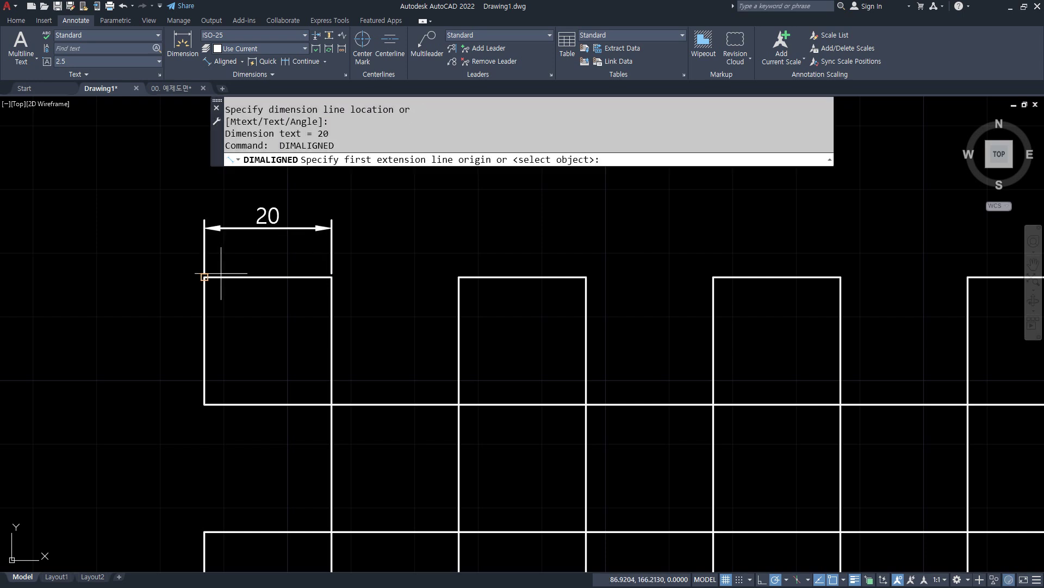
{"action": "left_click", "coordinate": [204, 277]}
{"action": "left_click", "coordinate": [205, 404]}
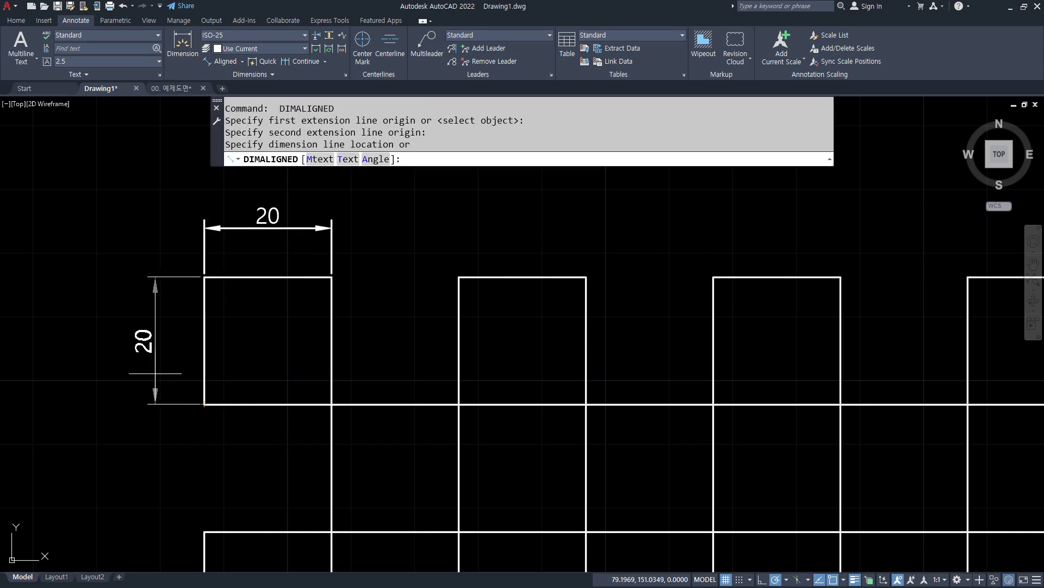
{"action": "left_click", "coordinate": [155, 374]}
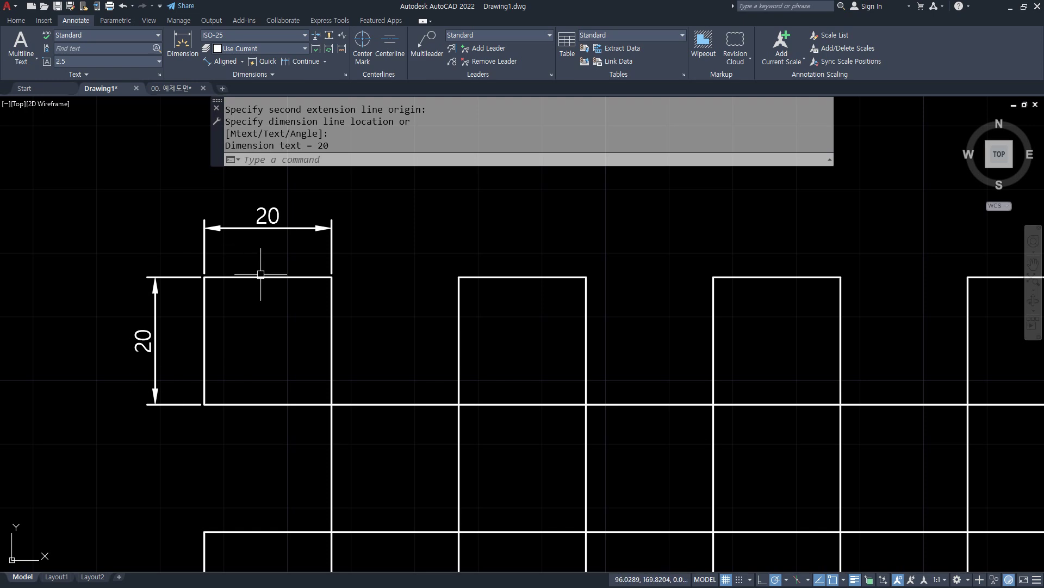
Step: Add an aligned dimension parallel to the bottom-left triangle's diagonal, placed outside the triangle
{"action": "scroll", "coordinate": [273, 356], "scroll_direction": "down", "scroll_amount": 6}
{"action": "scroll", "coordinate": [315, 289], "scroll_direction": "up", "scroll_amount": 9}
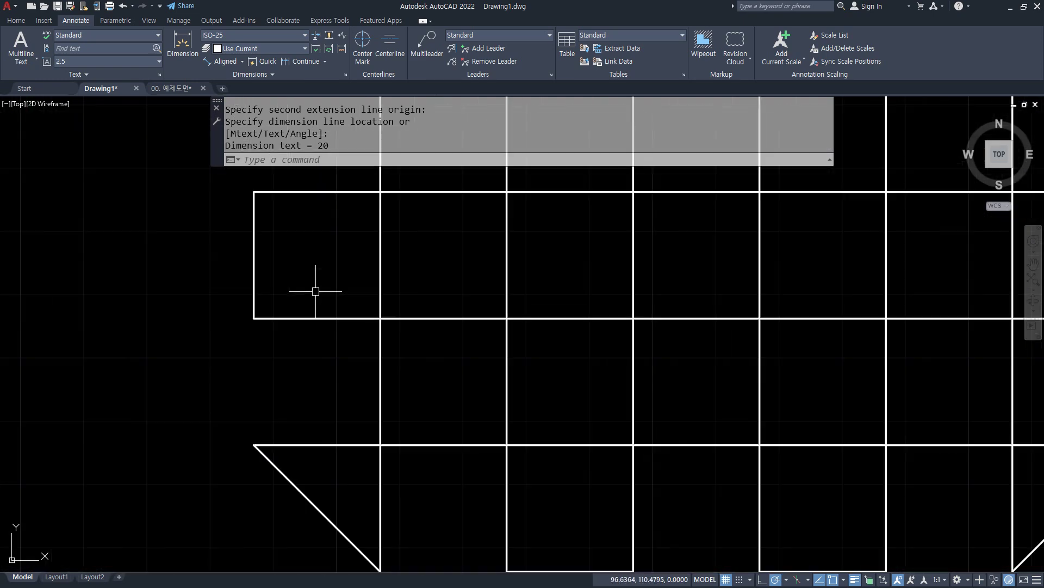
{"action": "scroll", "coordinate": [274, 262], "scroll_direction": "down", "scroll_amount": 2}
{"action": "middle_click_drag", "start_coordinate": [277, 270], "coordinate": [266, 211]}
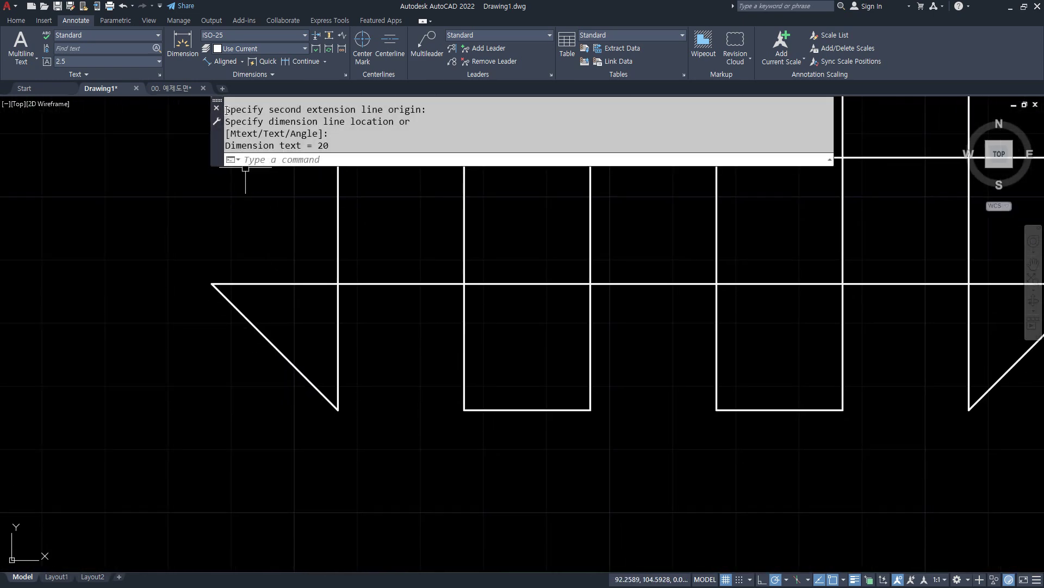
{"action": "left_click", "coordinate": [224, 63]}
{"action": "left_click", "coordinate": [212, 283]}
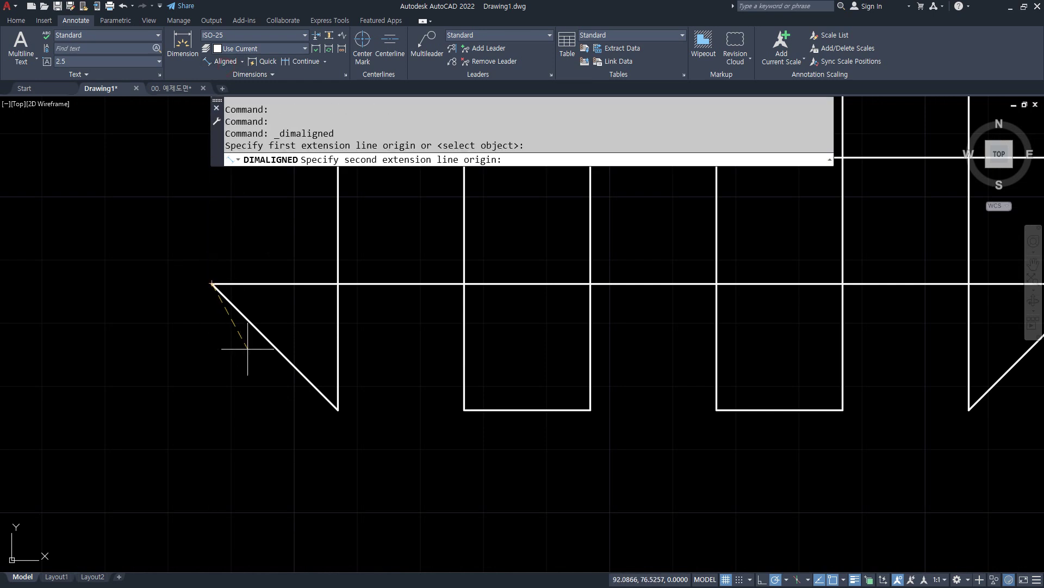
{"action": "left_click", "coordinate": [338, 409]}
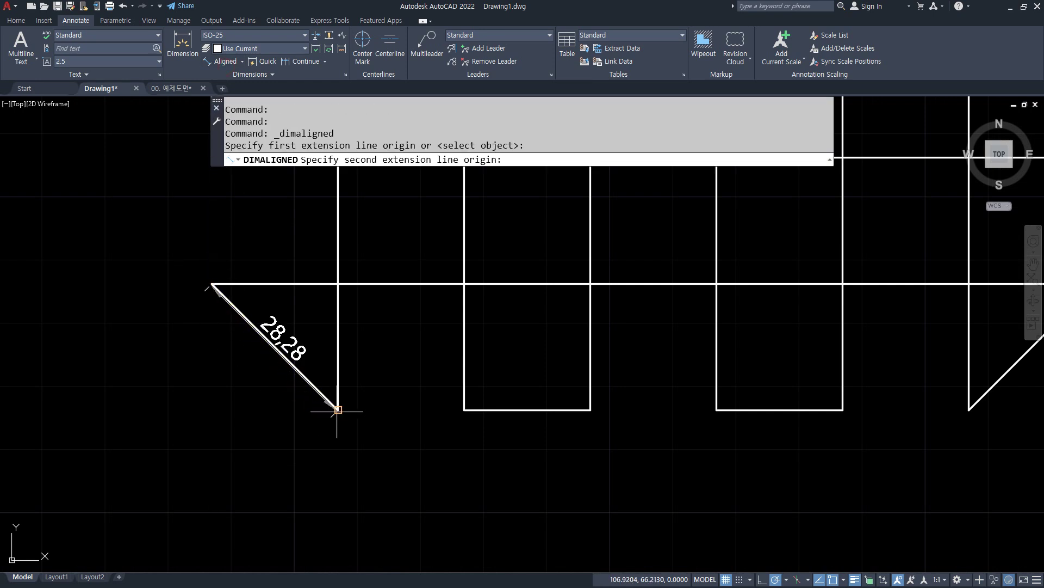
{"action": "left_click", "coordinate": [236, 433]}
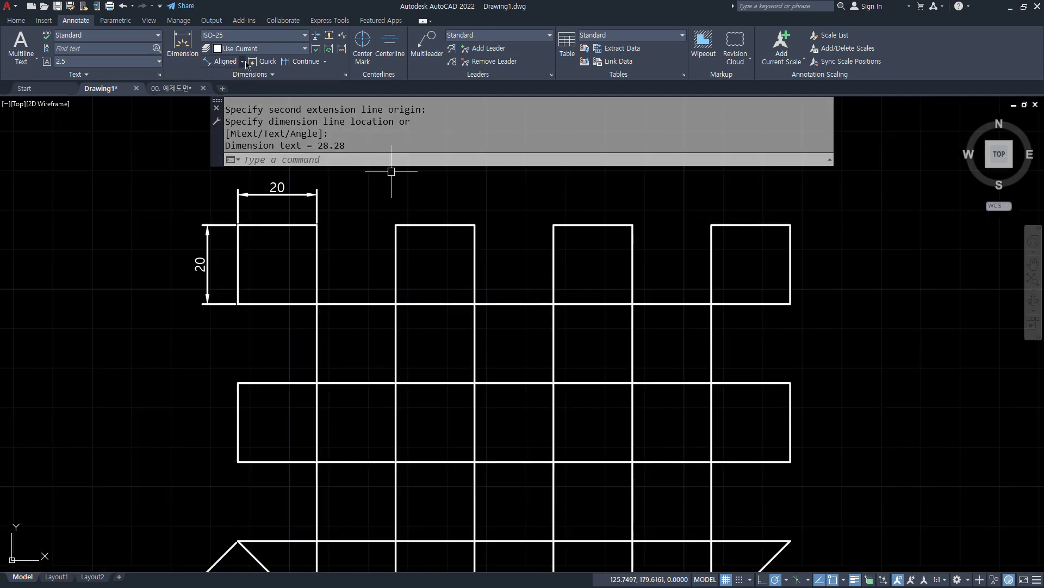
Step: Start a linear dimension across the top edge of the second square from the left in the pattern's top row
{"action": "left_click", "coordinate": [242, 61]}
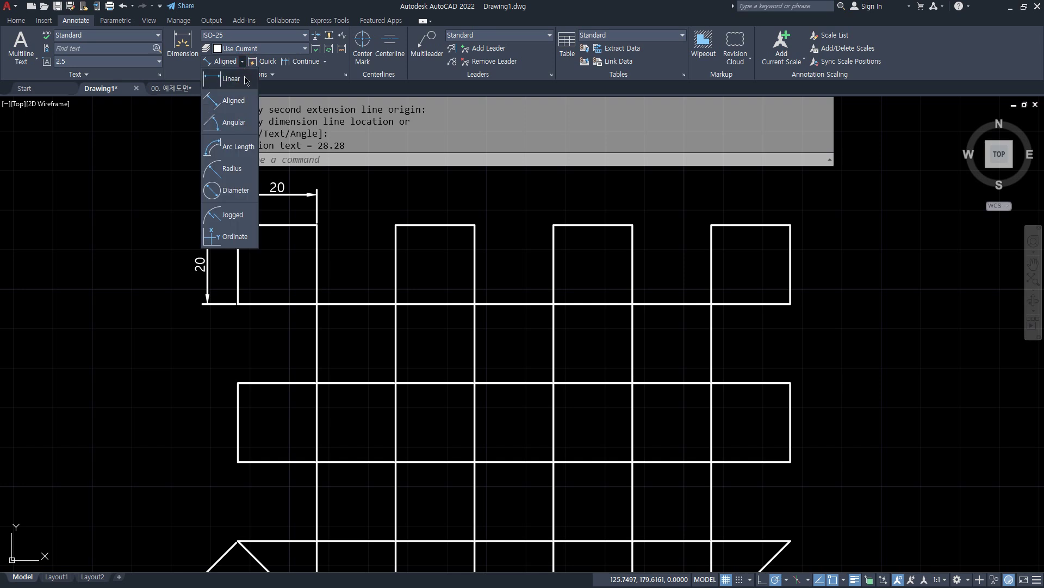
{"action": "left_click", "coordinate": [242, 80]}
{"action": "middle_click_drag", "start_coordinate": [425, 216], "coordinate": [193, 310]}
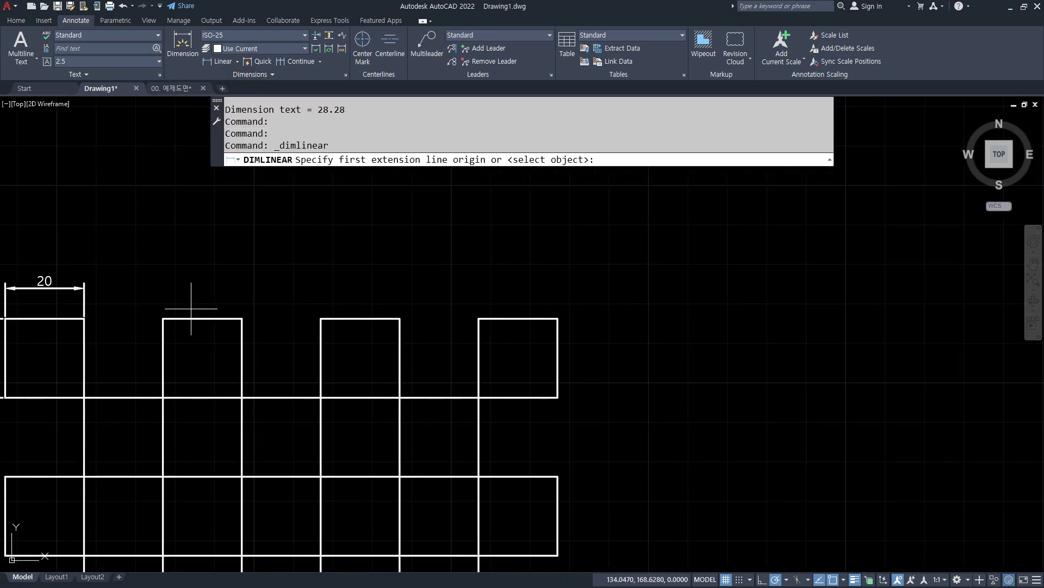
{"action": "left_click", "coordinate": [163, 319]}
{"action": "left_click", "coordinate": [242, 318]}
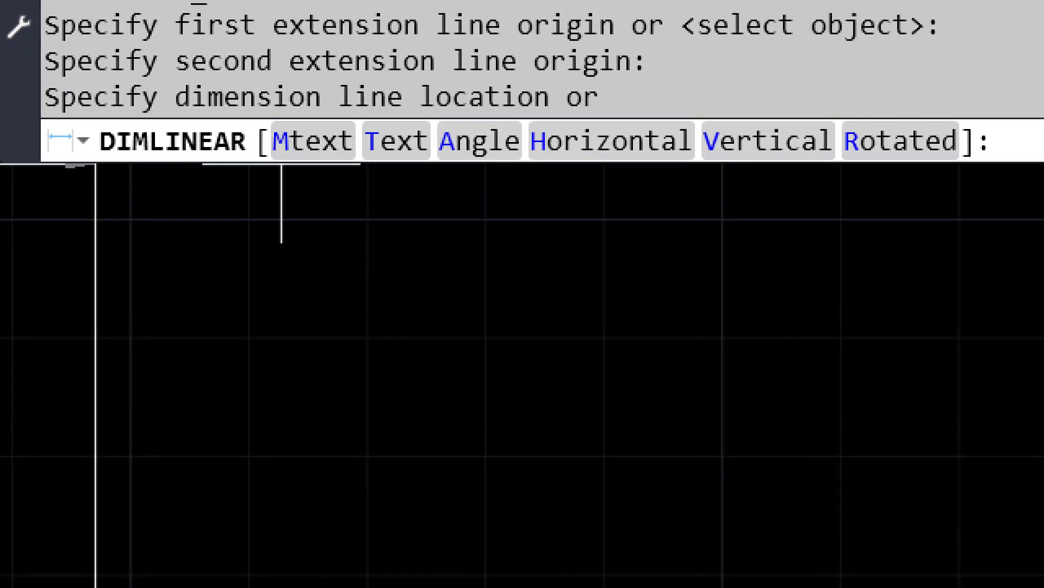
{"action": "scroll", "coordinate": [214, 350], "scroll_direction": "down", "scroll_amount": 4}
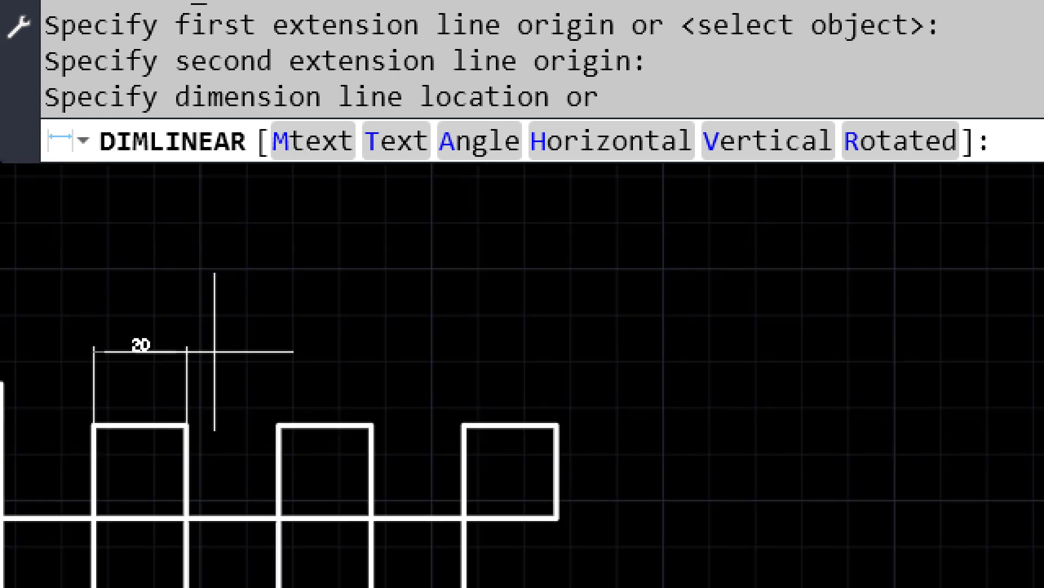
{"action": "scroll", "coordinate": [380, 345], "scroll_direction": "up", "scroll_amount": 6}
{"action": "scroll", "coordinate": [348, 384], "scroll_direction": "up", "scroll_amount": 2}
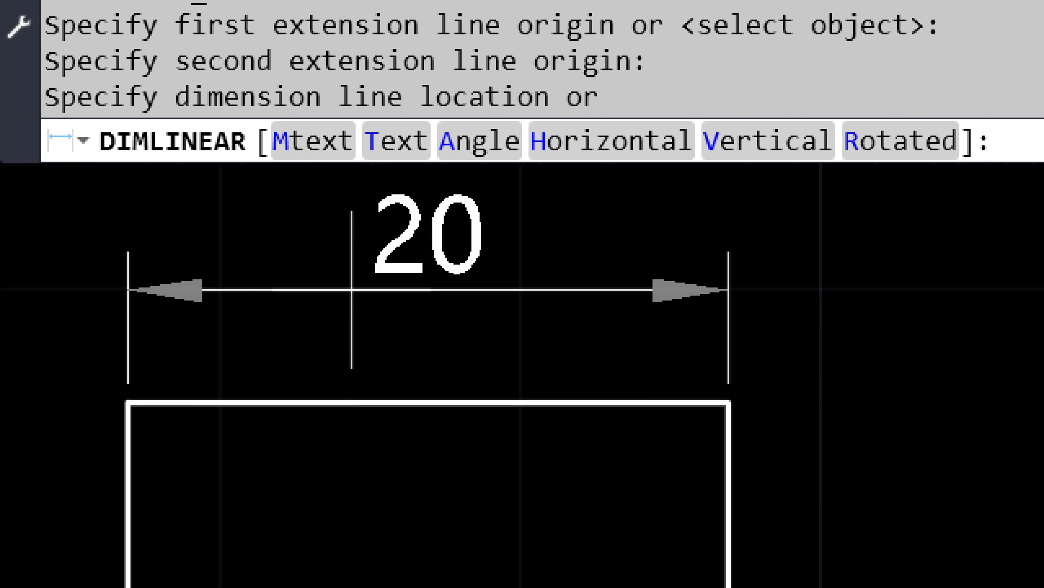
Step: Use the Mtext option to replace the dimension value with the multiline text "동해물과 / 백두산이 / 마르고"
{"action": "left_click", "coordinate": [290, 153]}
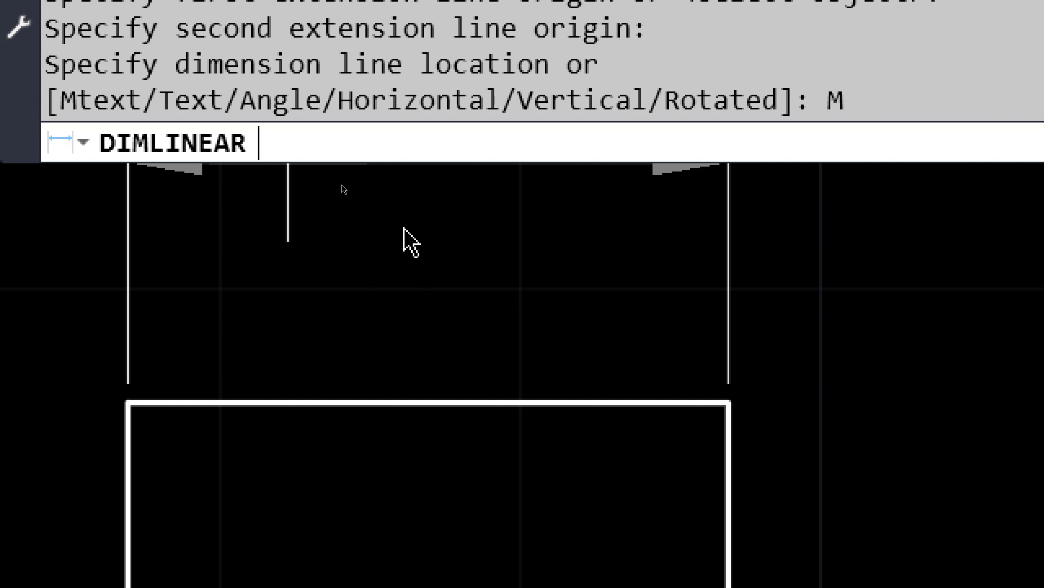
{"action": "middle_click_drag", "start_coordinate": [401, 232], "coordinate": [377, 381]}
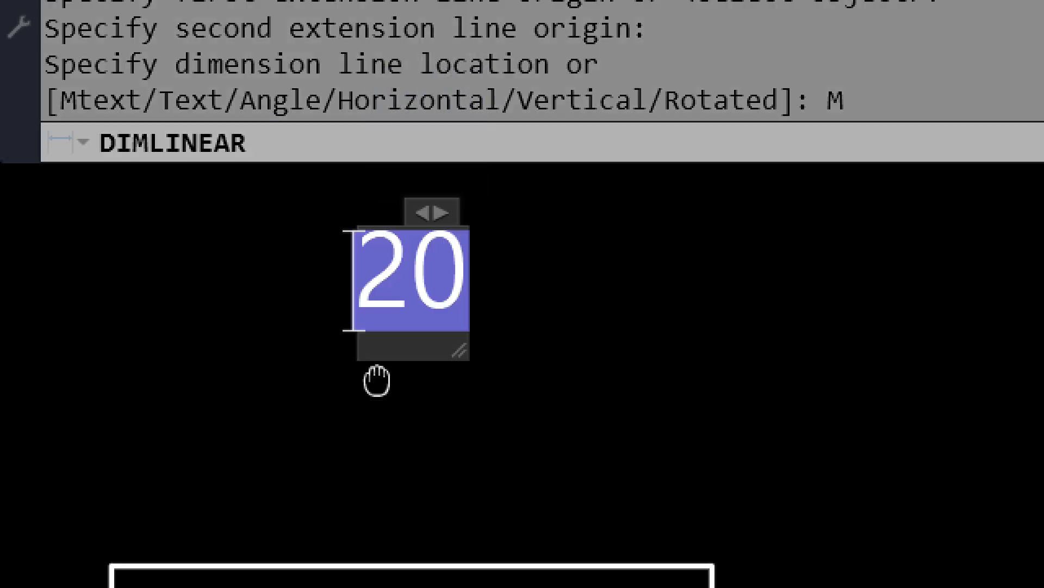
{"action": "key", "text": "Delete"}
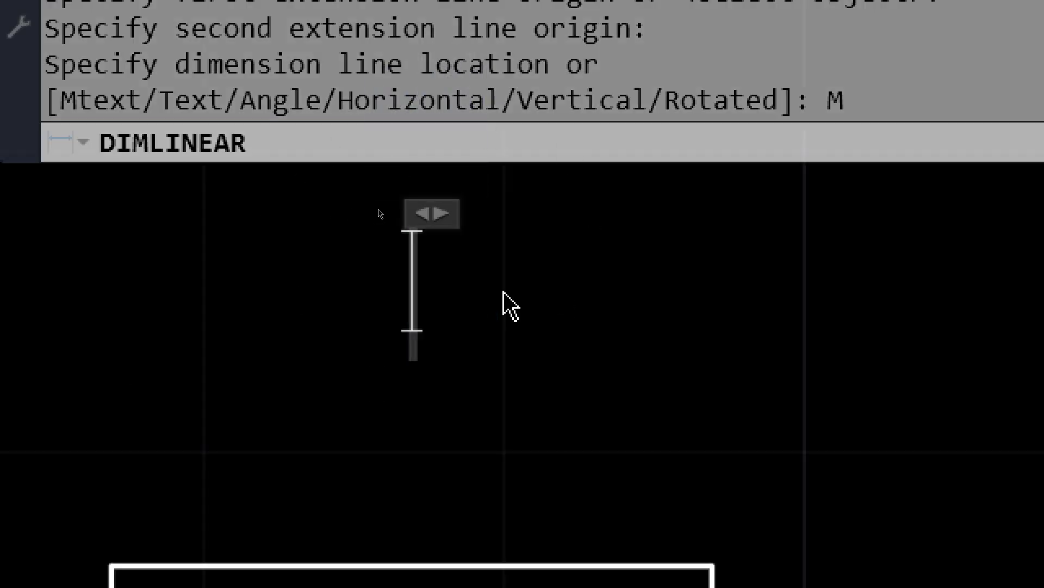
{"action": "type", "text": "동ㅎ"}
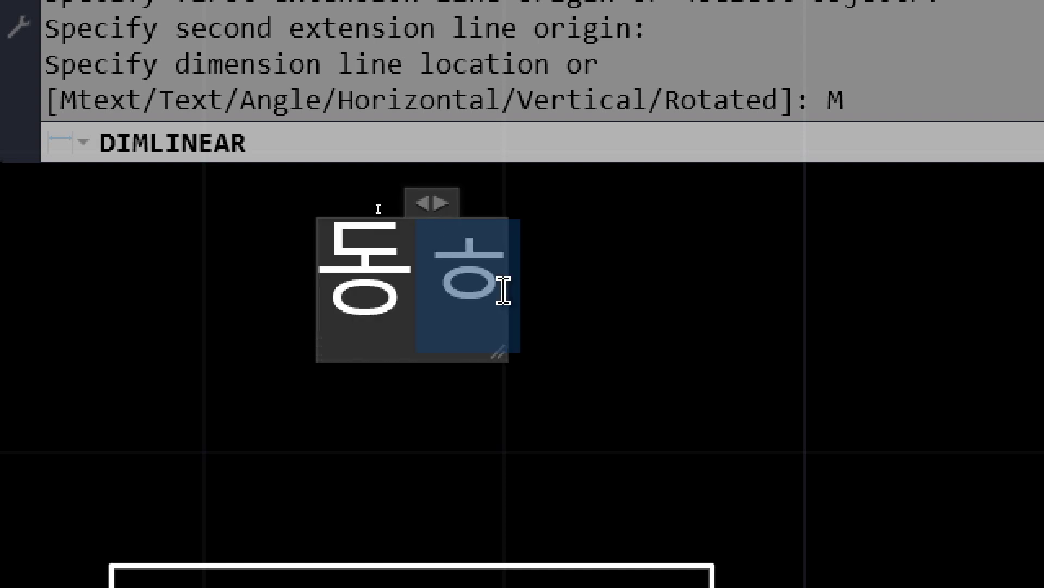
{"action": "type", "text": "ㅐ물과"}
{"action": "key", "text": "Return"}
{"action": "type", "text": "백"}
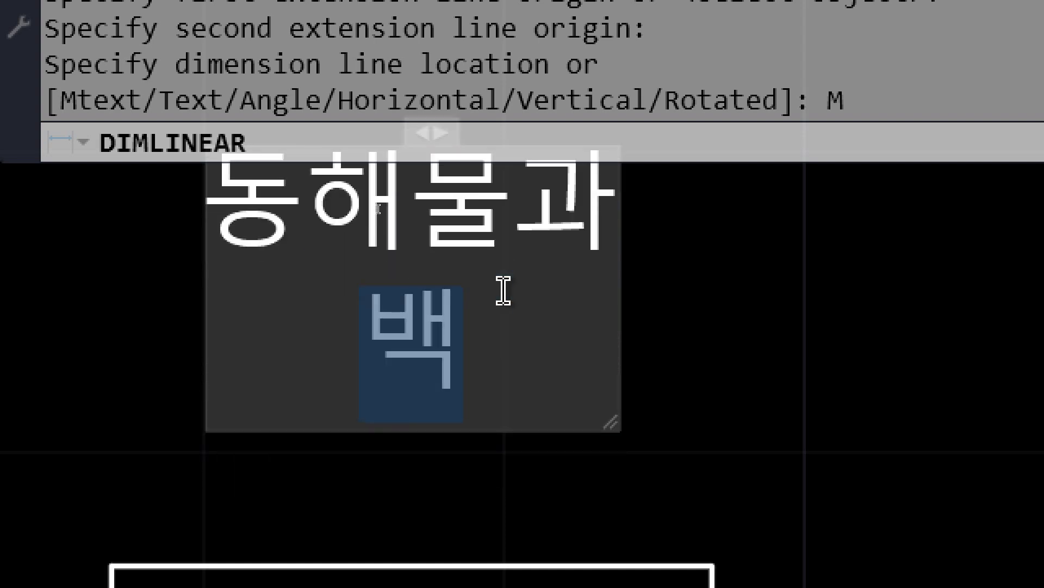
{"action": "type", "text": "두산이 ㅁ"}
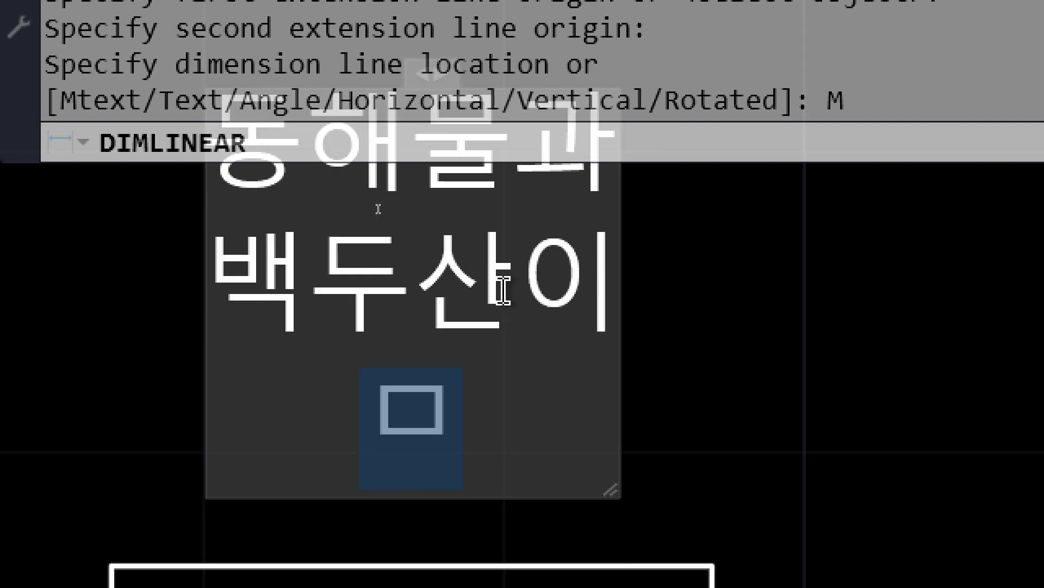
{"action": "type", "text": "ㅏ르고 다"}
{"action": "key", "text": "BackSpace"}
{"action": "key", "text": "BackSpace"}
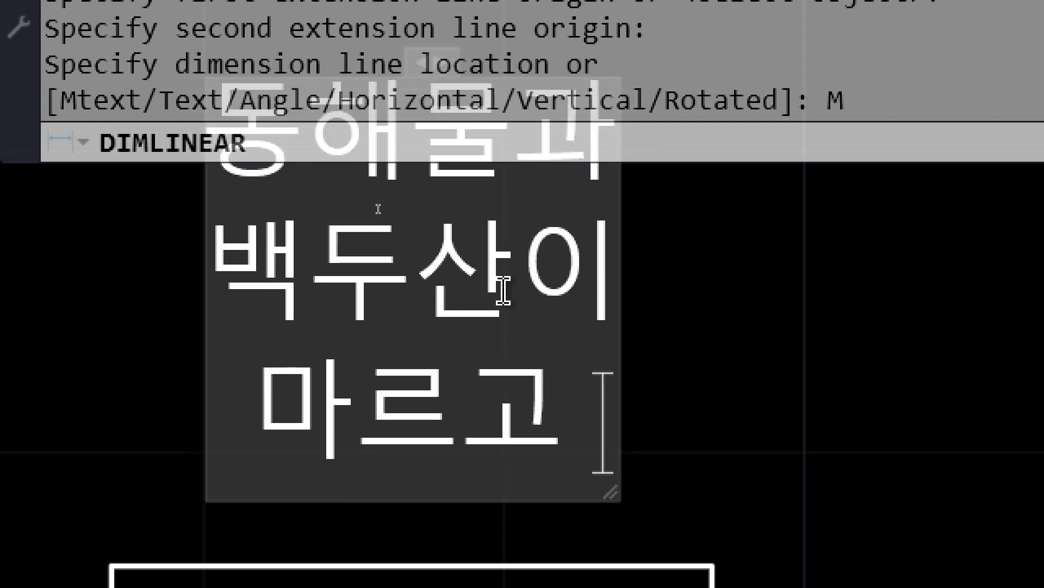
Step: Finish the second square's multiline dimension text with "닳도록" and place the linear dimension above its top edge
{"action": "type", "text": "닳도록"}
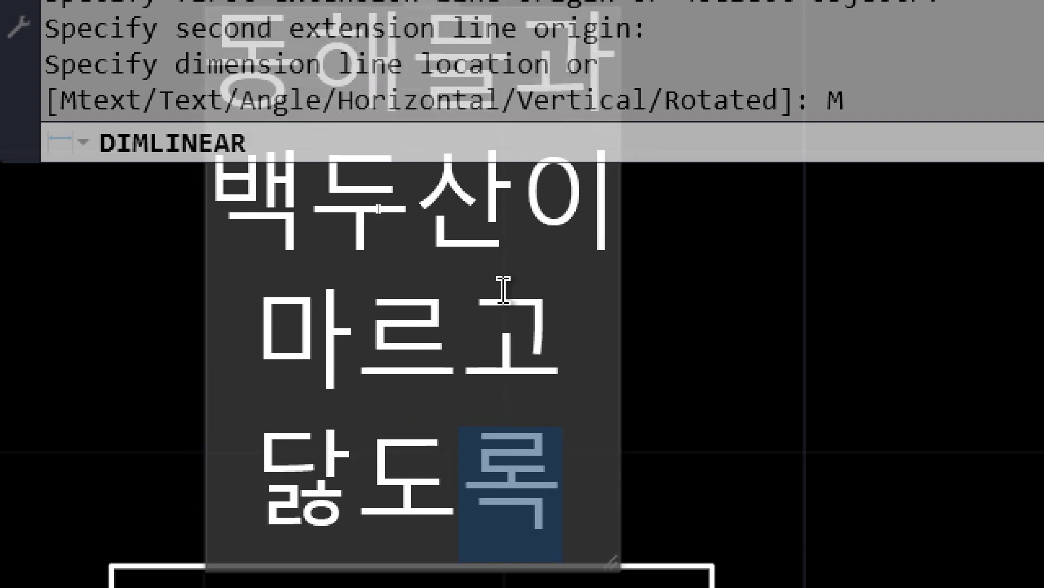
{"action": "key", "text": "ctrl+Return"}
{"action": "scroll", "coordinate": [476, 380], "scroll_direction": "down", "scroll_amount": 4}
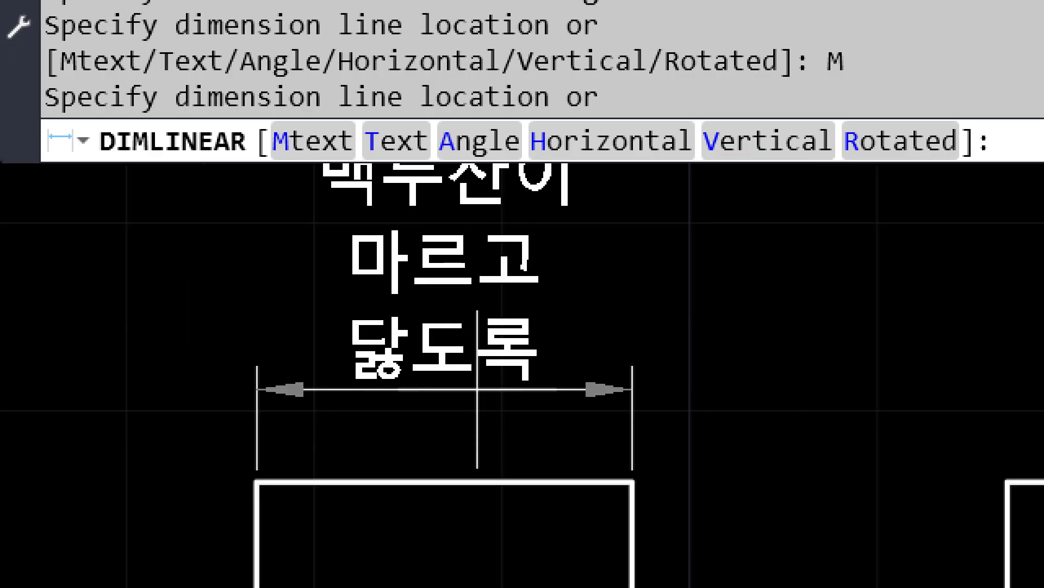
{"action": "middle_click_drag", "start_coordinate": [473, 377], "coordinate": [451, 470]}
{"action": "left_click", "coordinate": [443, 452]}
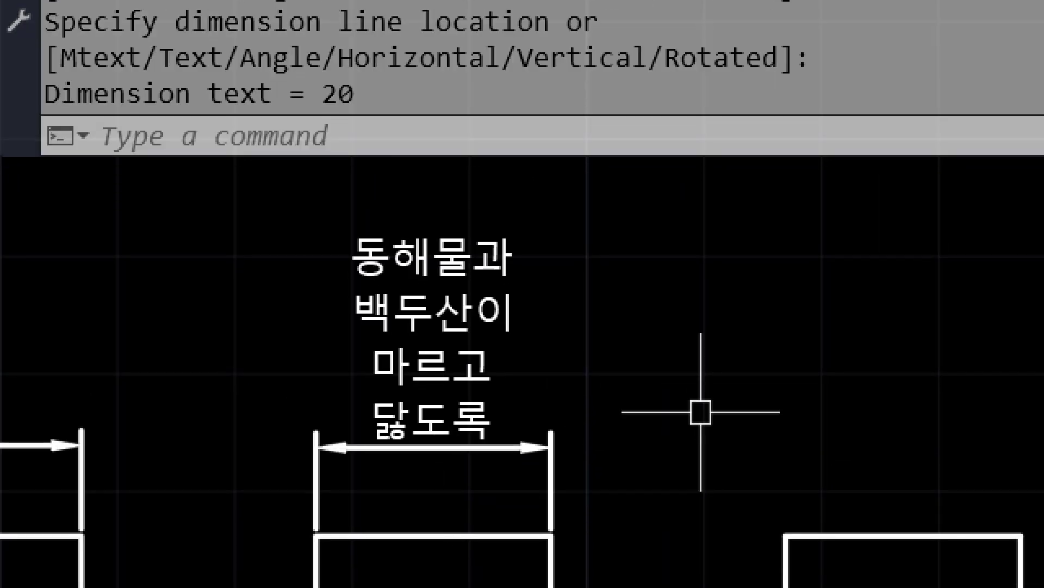
Step: Add a linear dimension above the third square's top edge with its single-line text overridden to "동해물과"
{"action": "middle_click_drag", "start_coordinate": [700, 413], "coordinate": [598, 371]}
{"action": "key", "text": "Return"}
{"action": "left_click", "coordinate": [681, 495]}
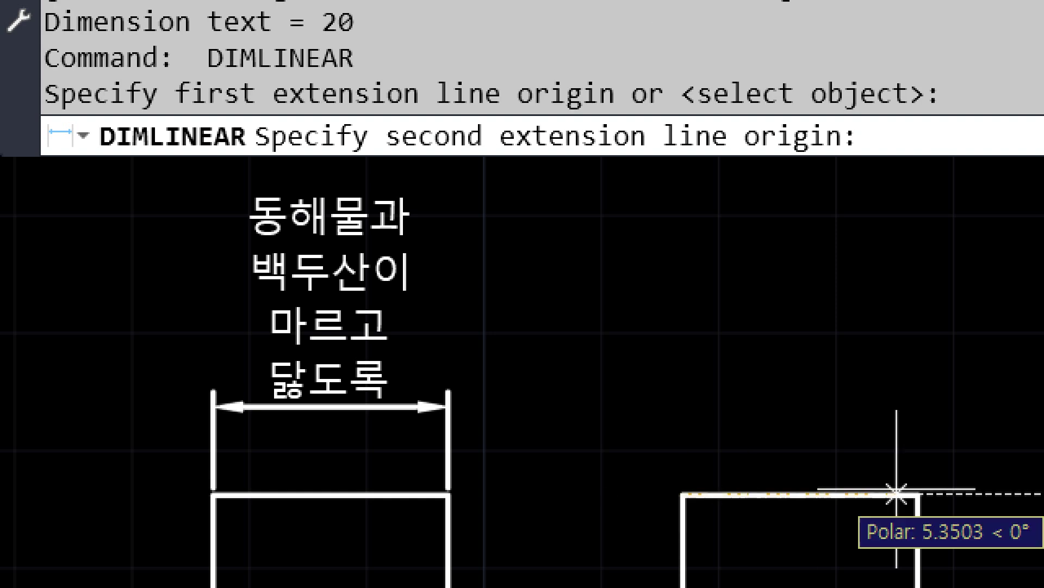
{"action": "left_click", "coordinate": [821, 495]}
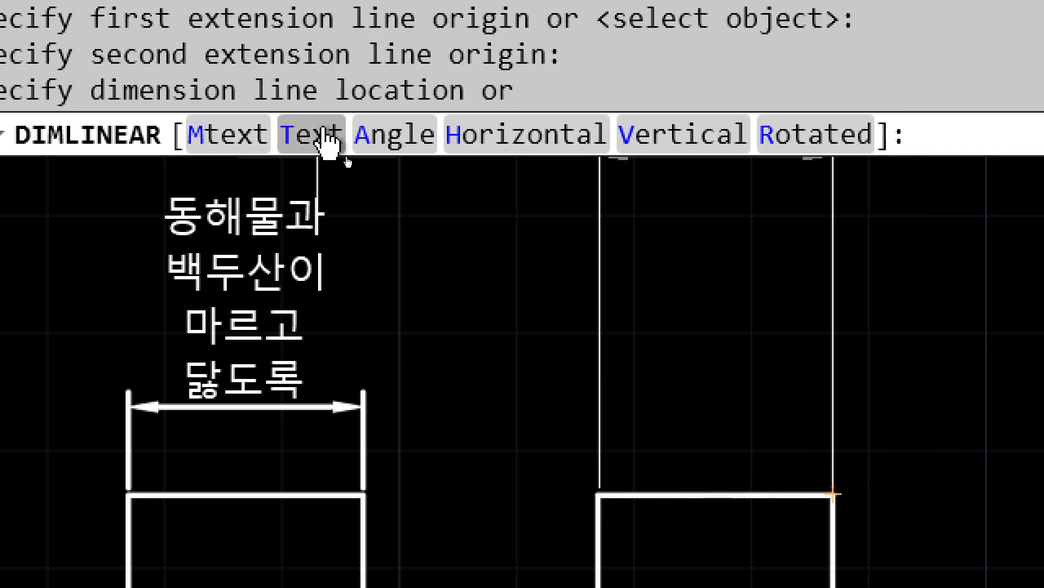
{"action": "left_click", "coordinate": [319, 145]}
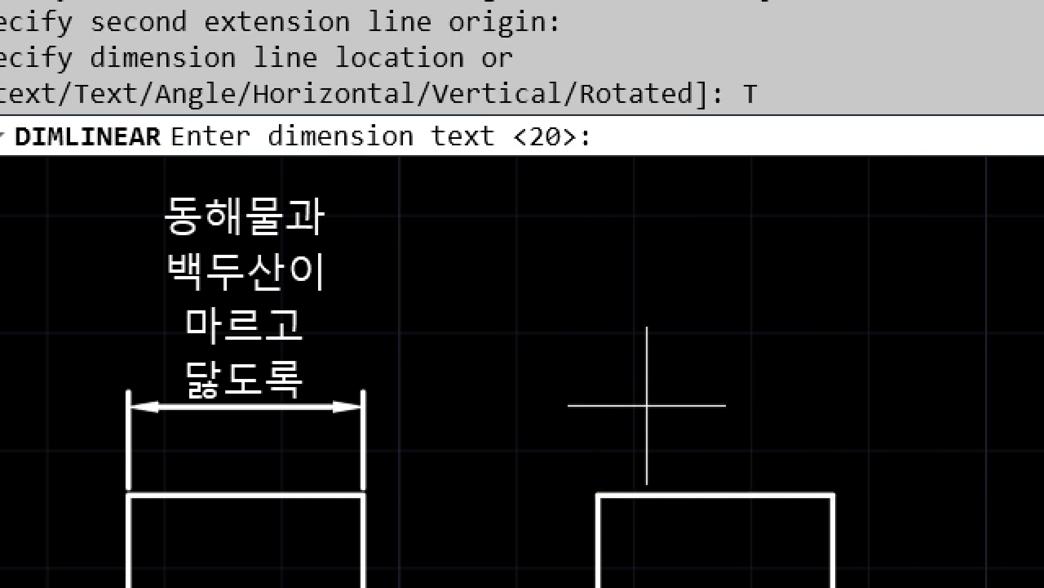
{"action": "type", "text": "동해무"}
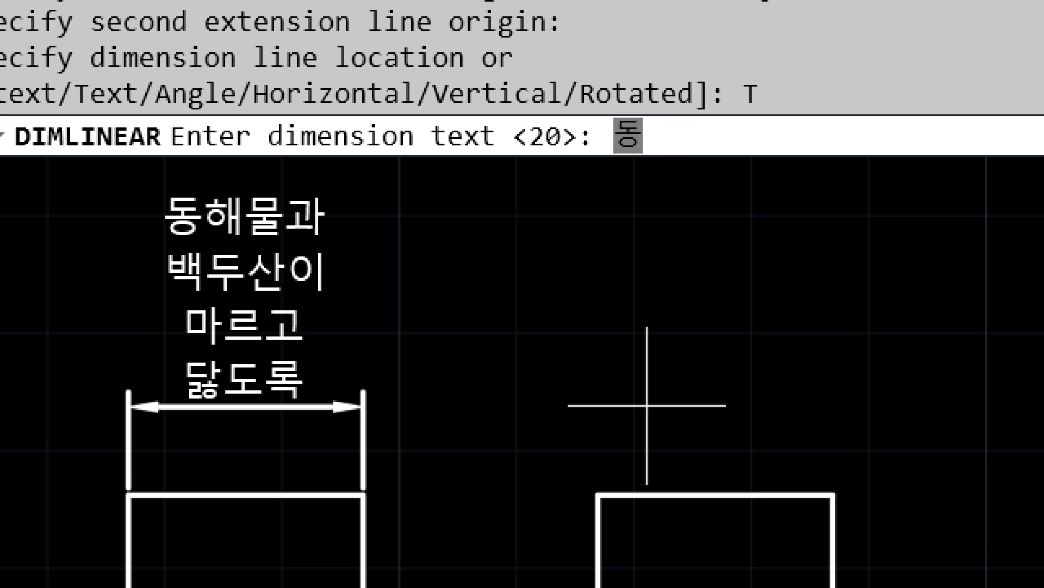
{"action": "type", "text": "물과"}
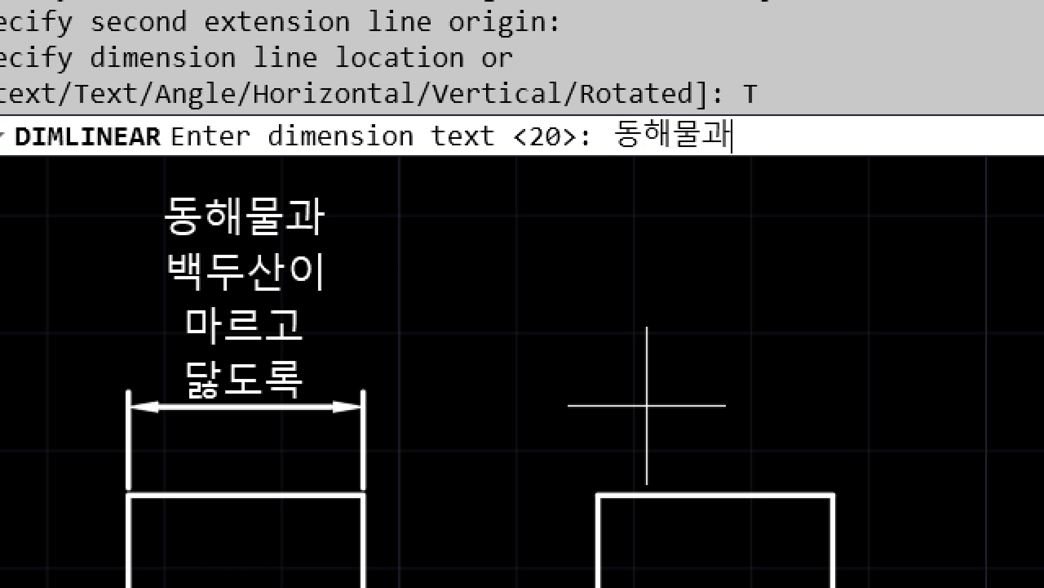
{"action": "key", "text": "Return"}
{"action": "left_click", "coordinate": [573, 404]}
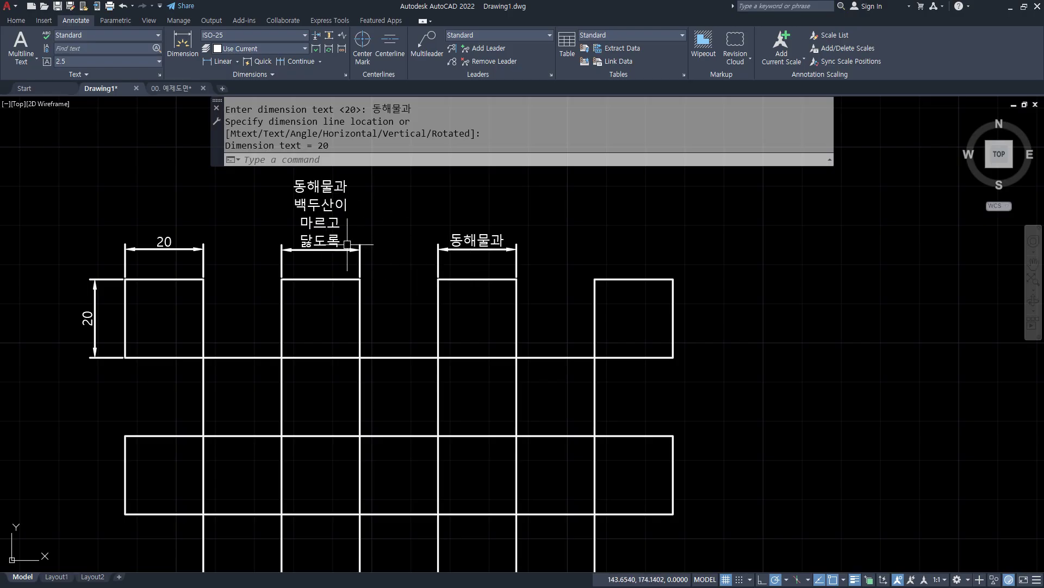
Step: Edit the third square's dimension text to read "백두산ㅇ" using TEXTEDIT
{"action": "middle_click_drag", "start_coordinate": [341, 407], "coordinate": [411, 572]}
{"action": "scroll", "coordinate": [412, 572], "scroll_direction": "up", "scroll_amount": 2}
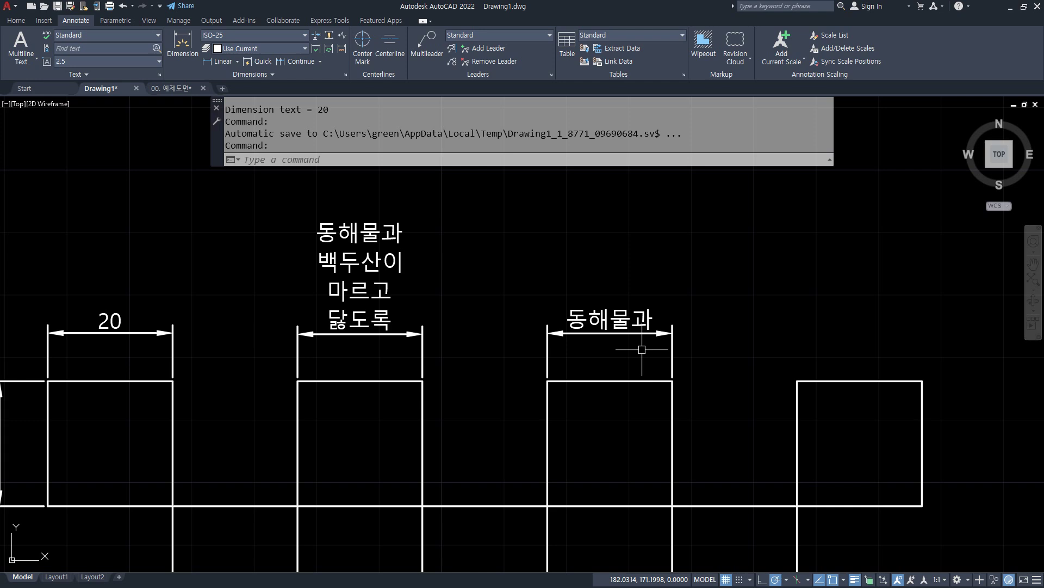
{"action": "type", "text": "ed"}
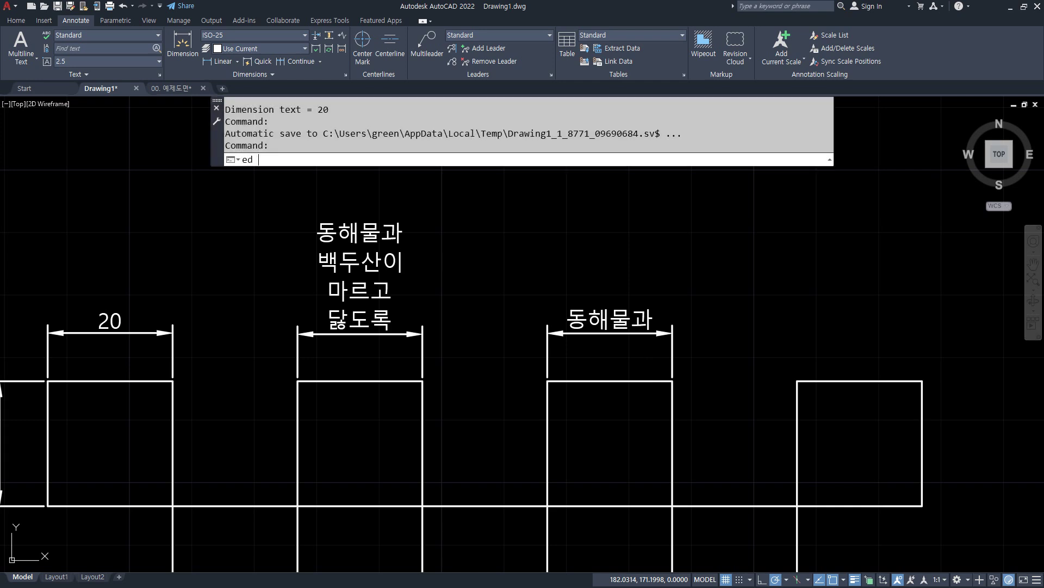
{"action": "key", "text": "Return"}
{"action": "left_click", "coordinate": [666, 332]}
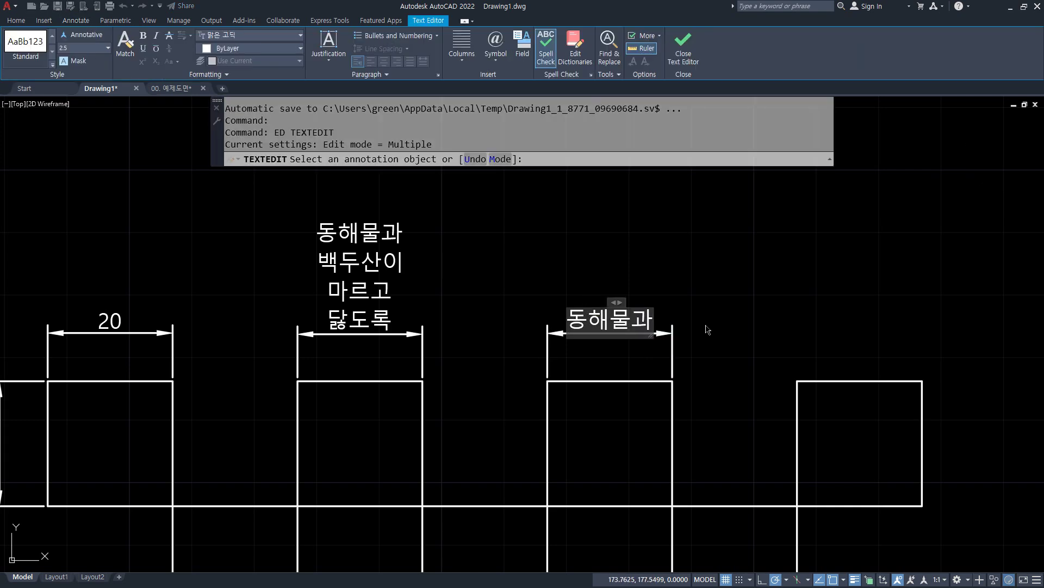
{"action": "key", "text": "ctrl+a"}
{"action": "type", "text": "백두산ㅇ"}
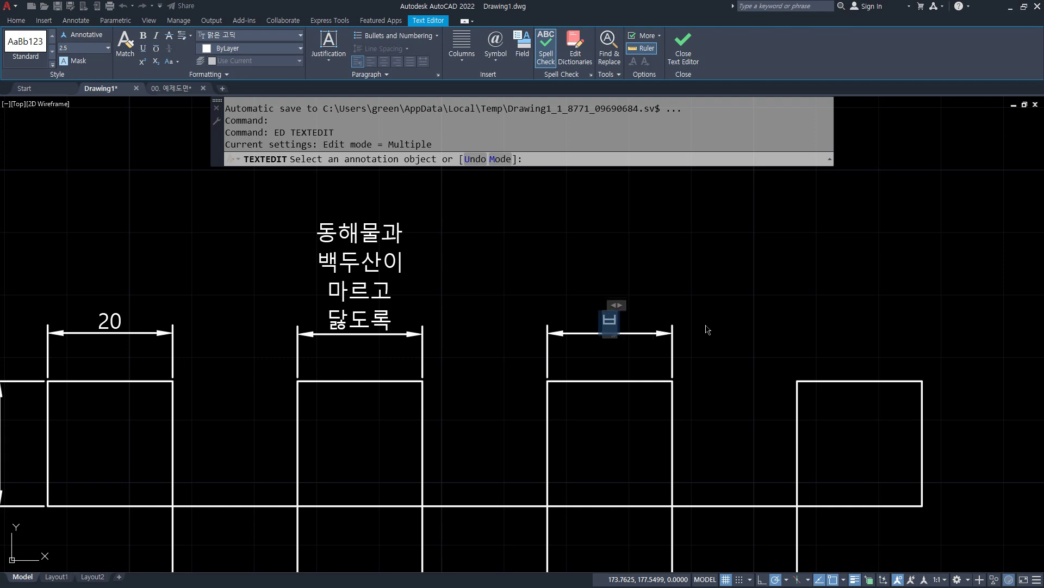
{"action": "left_click", "coordinate": [707, 329]}
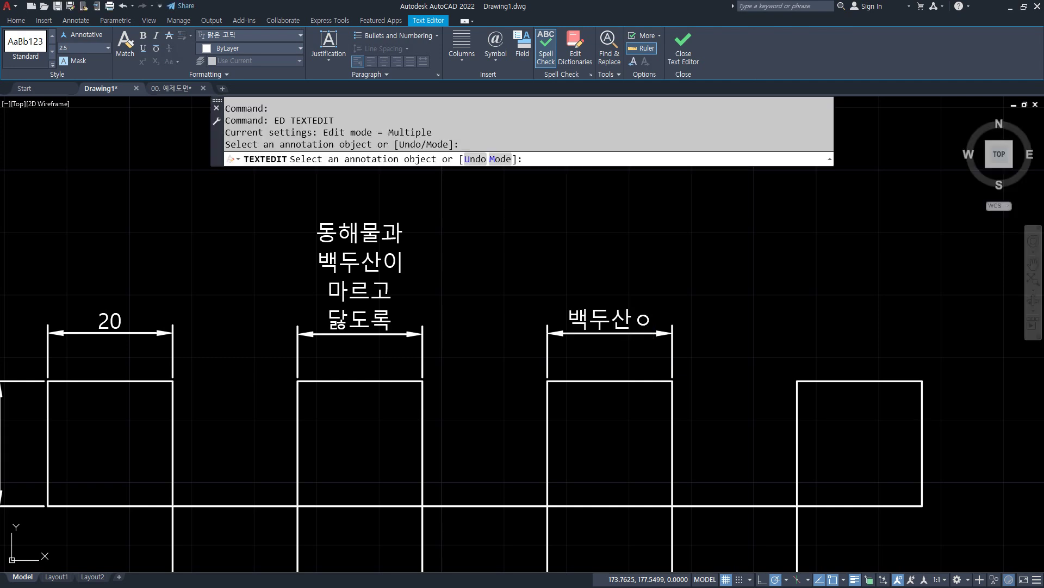
{"action": "key", "text": "space"}
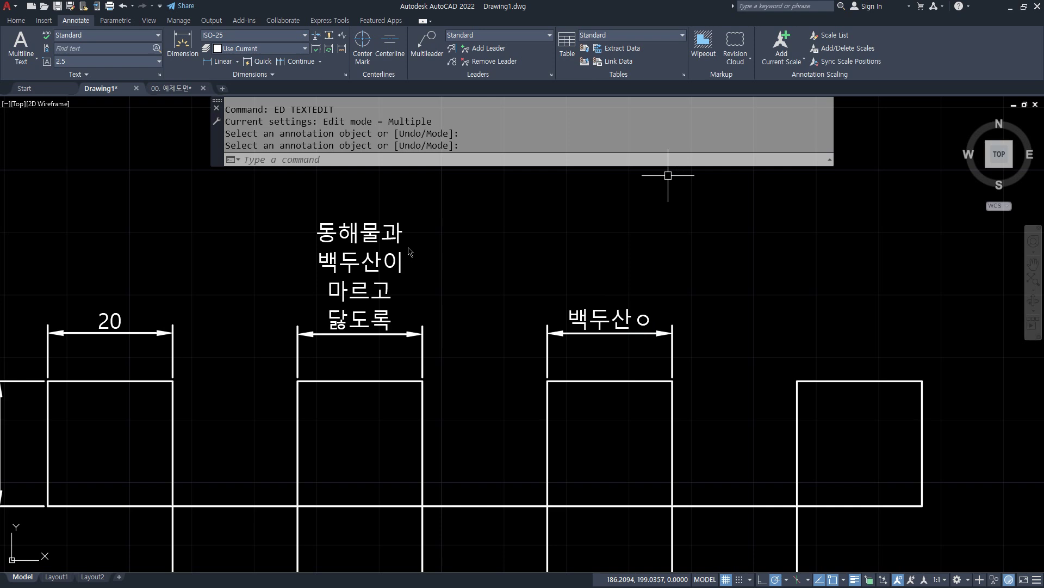
Step: Delete all the override text of the second square's dimension to restore its measured value
{"action": "left_click", "coordinate": [366, 260]}
{"action": "key", "text": "Escape"}
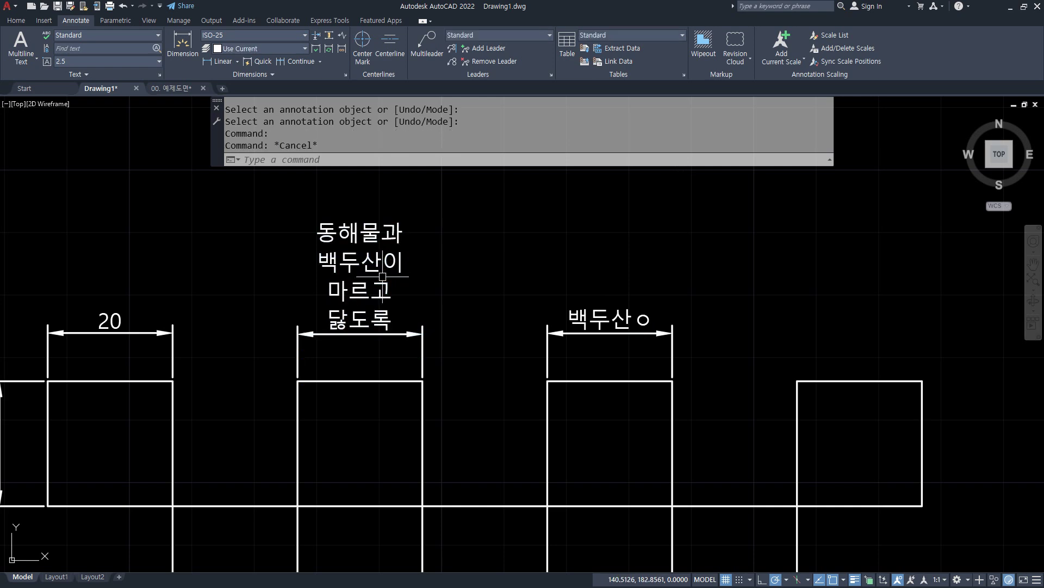
{"action": "left_click", "coordinate": [375, 265]}
{"action": "double_click", "coordinate": [360, 261]}
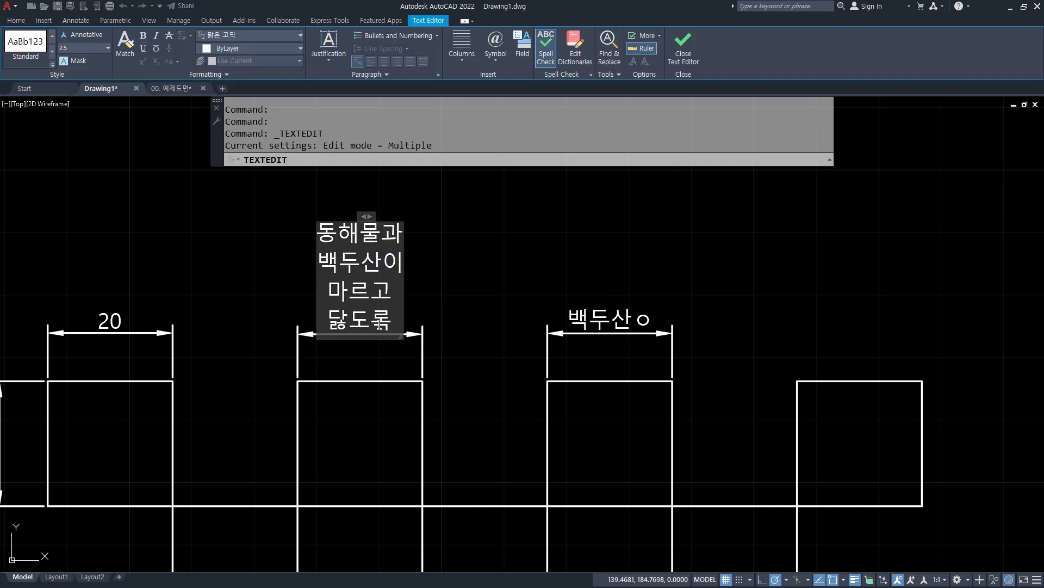
{"action": "left_click_drag", "start_coordinate": [399, 326], "coordinate": [297, 224]}
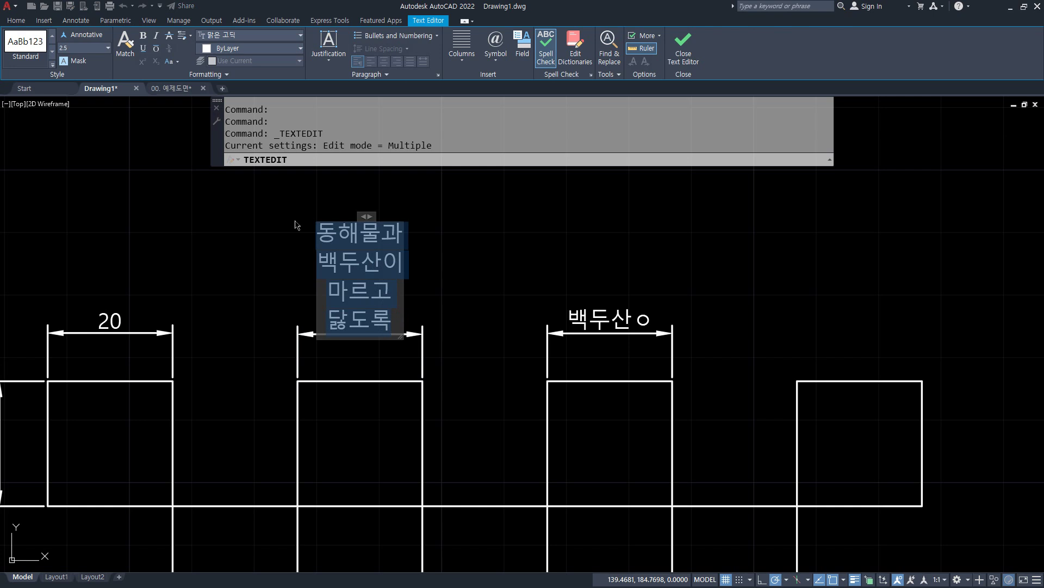
{"action": "key", "text": "Delete"}
{"action": "left_click", "coordinate": [297, 225]}
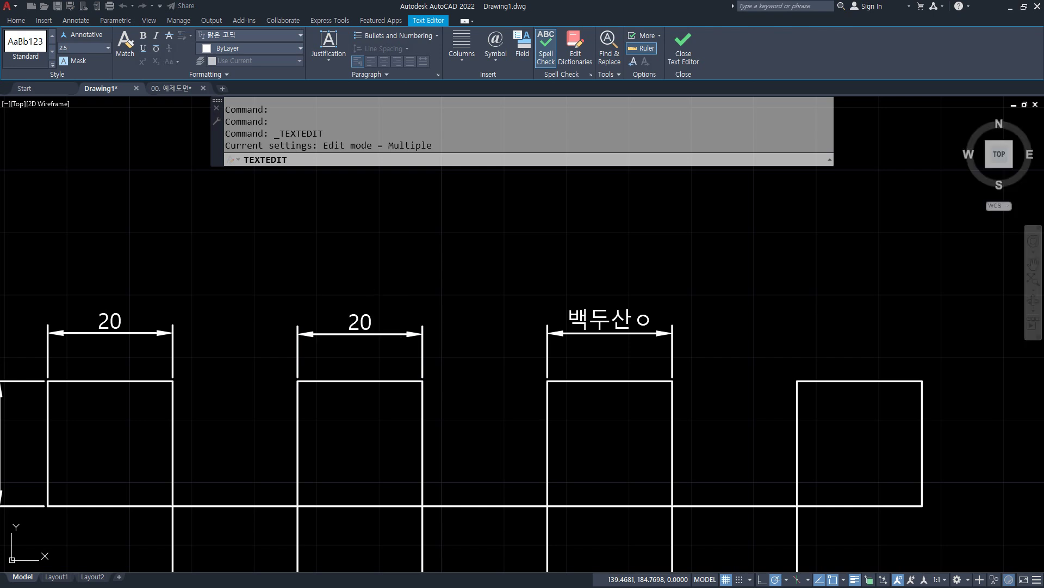
Step: Clear the override text of the third square's dimension to restore its measured value
{"action": "left_click", "coordinate": [608, 327]}
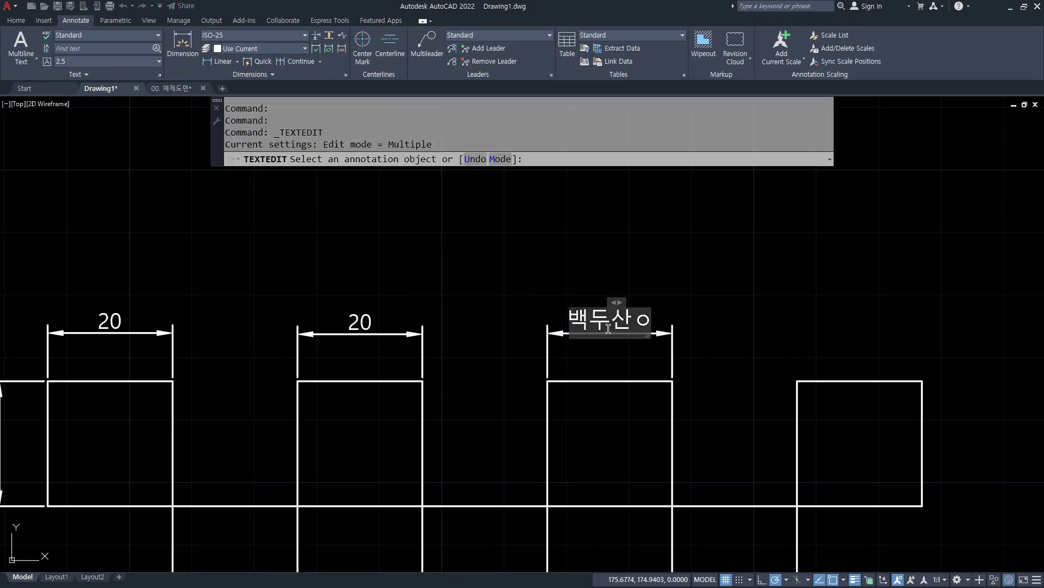
{"action": "key", "text": "Delete"}
{"action": "left_click", "coordinate": [579, 245]}
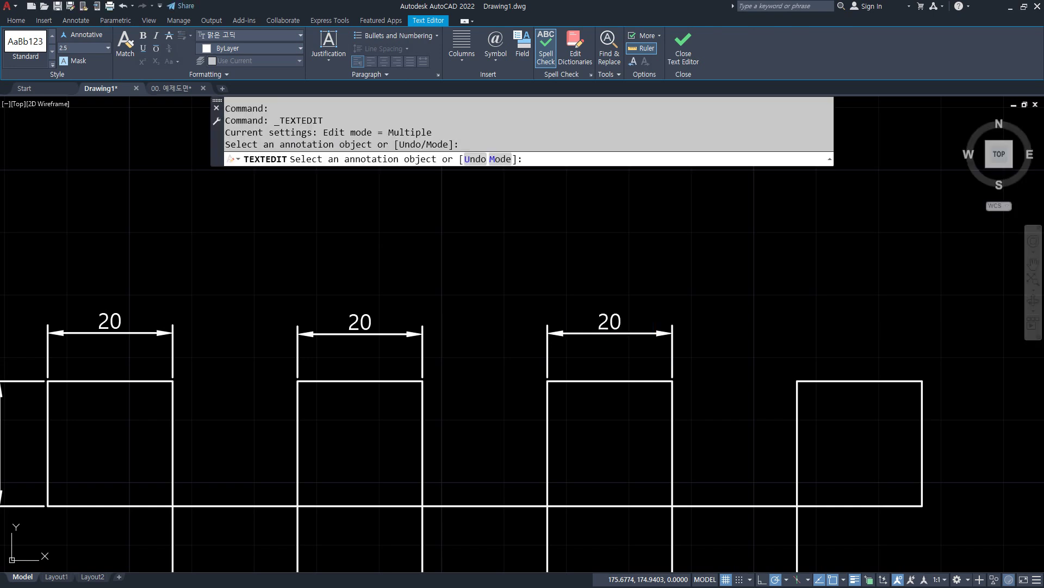
Step: Switch to the Notepad notes and add the line "<> 길이" after a blank line below the bpoly entry
{"action": "key", "text": "alt+Tab"}
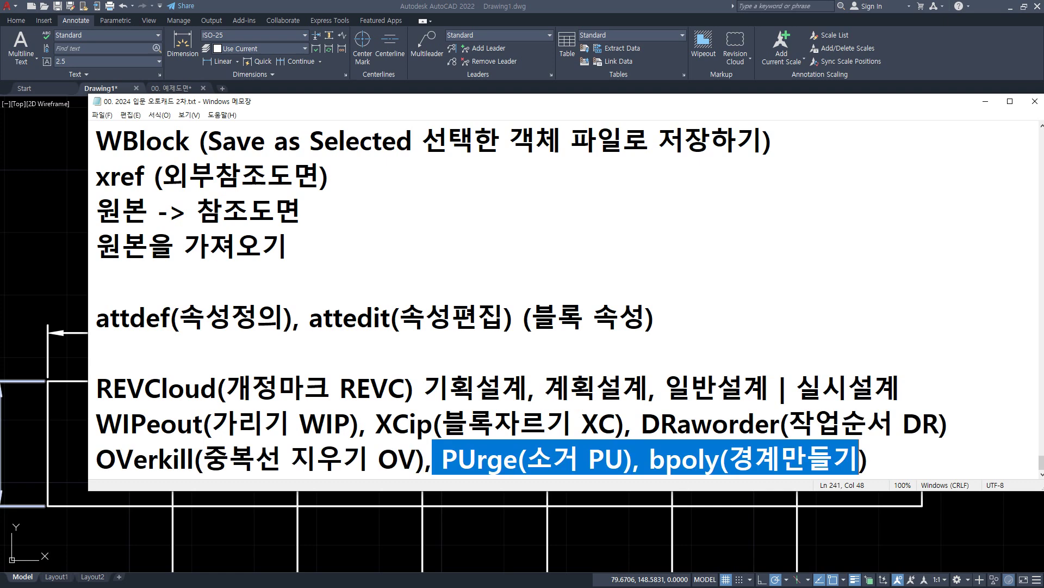
{"action": "left_click", "coordinate": [892, 455]}
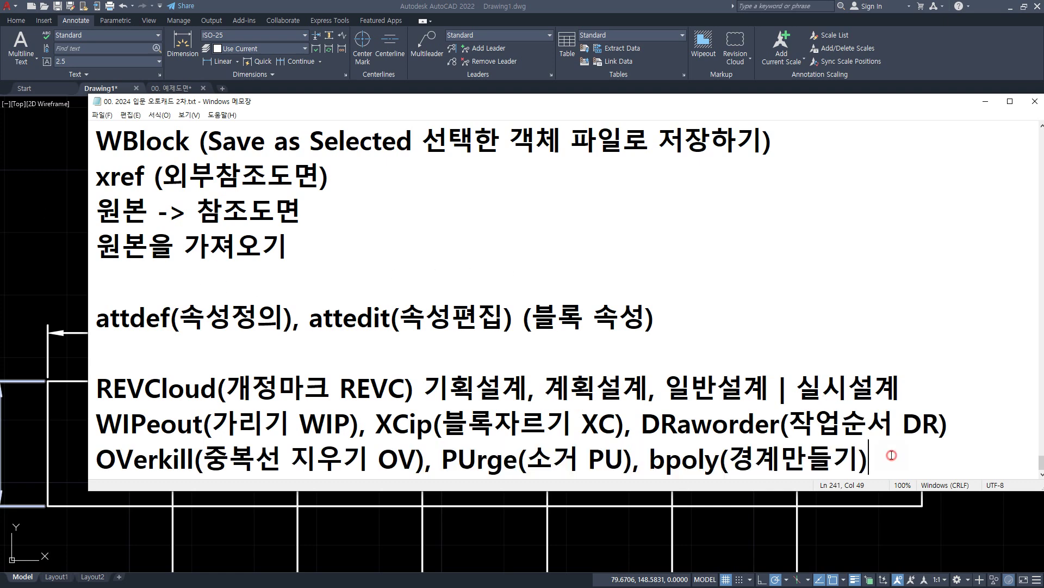
{"action": "key", "text": "Return"}
{"action": "key", "text": "Return"}
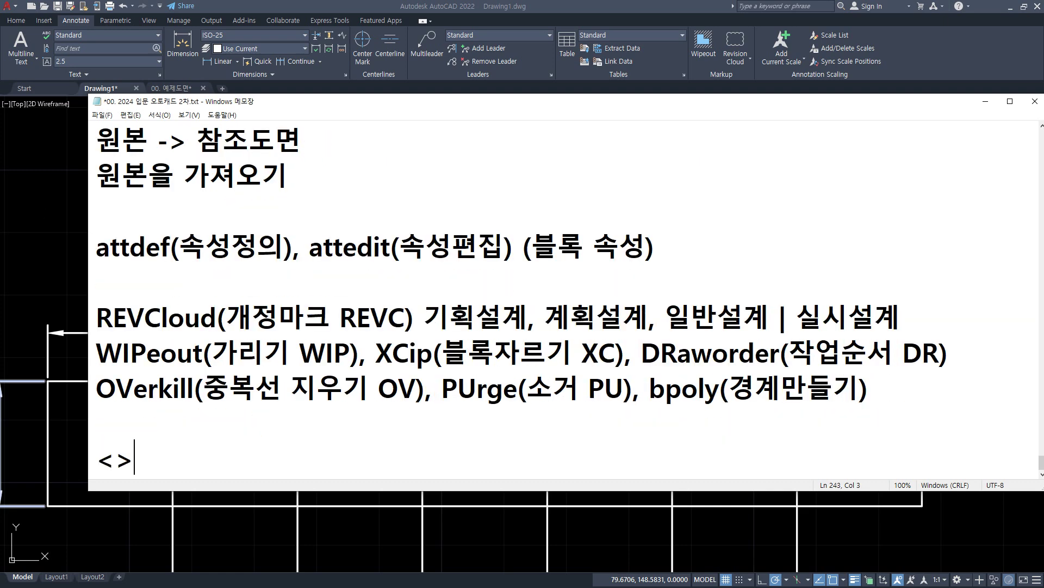
{"action": "type", "text": "<> ㅇ"}
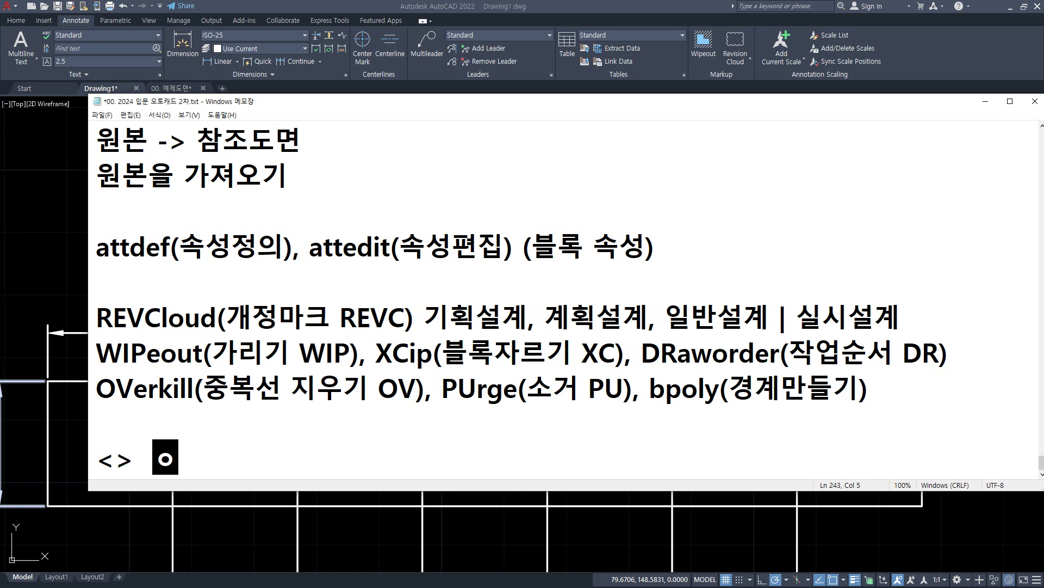
{"action": "type", "text": " 길ㅇ"}
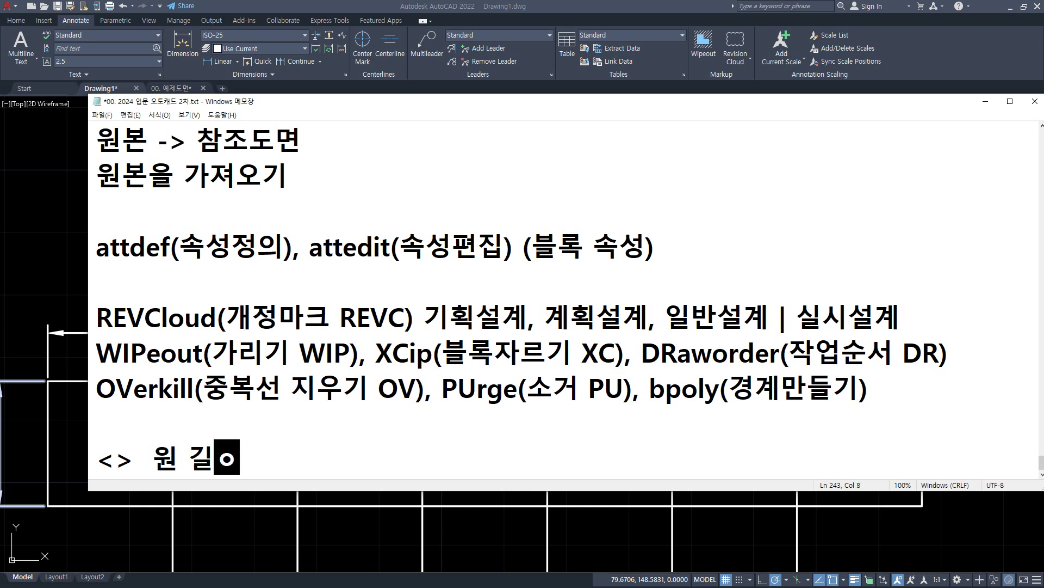
{"action": "key", "text": "BackSpace"}
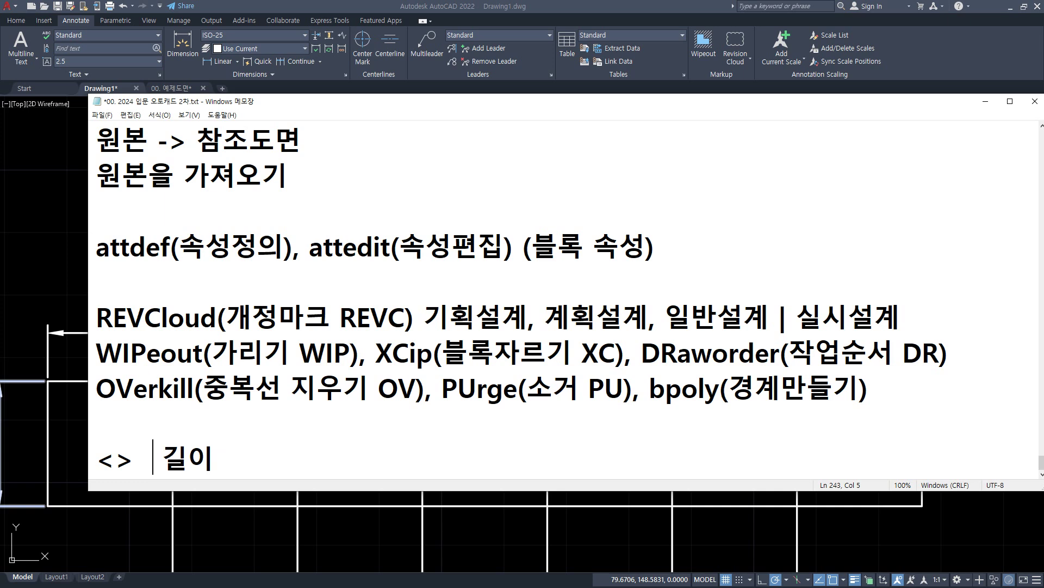
{"action": "key", "text": "Delete"}
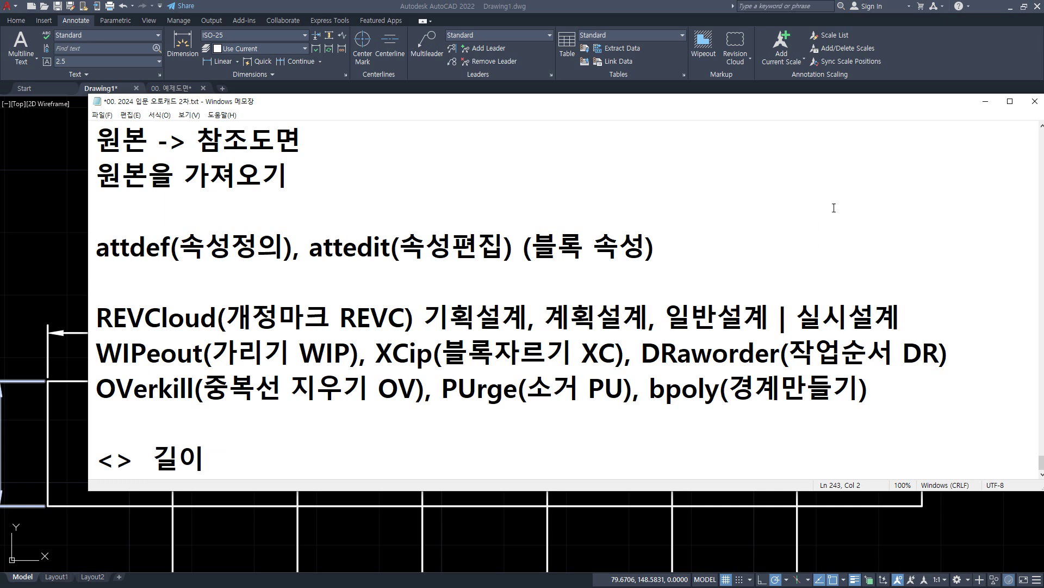
Step: Back in AutoCAD, leave text editing and add a linear dimension above the fourth square with its text angled 45 degrees
{"action": "left_click", "coordinate": [367, 5]}
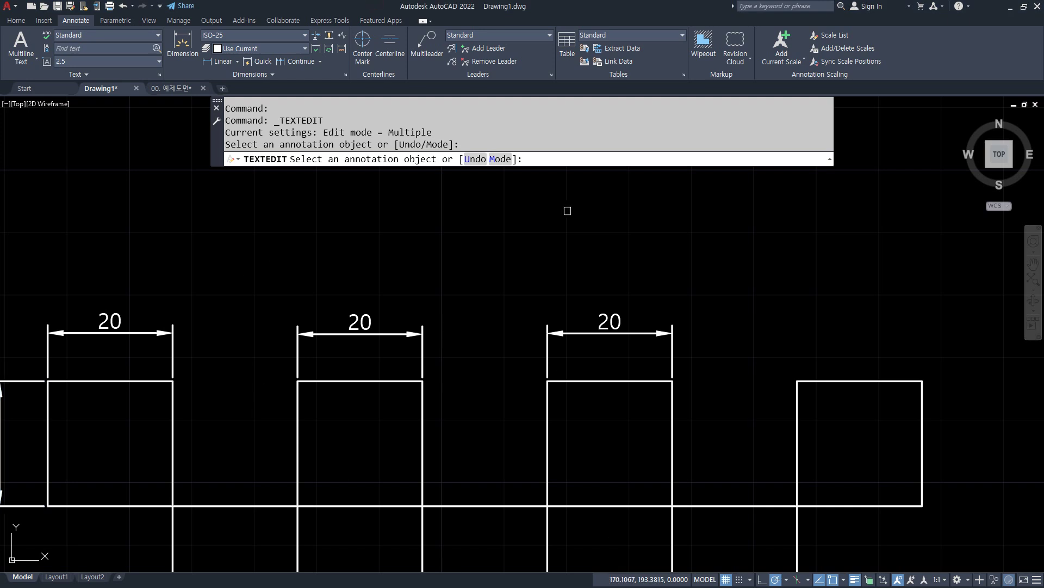
{"action": "key", "text": "Escape"}
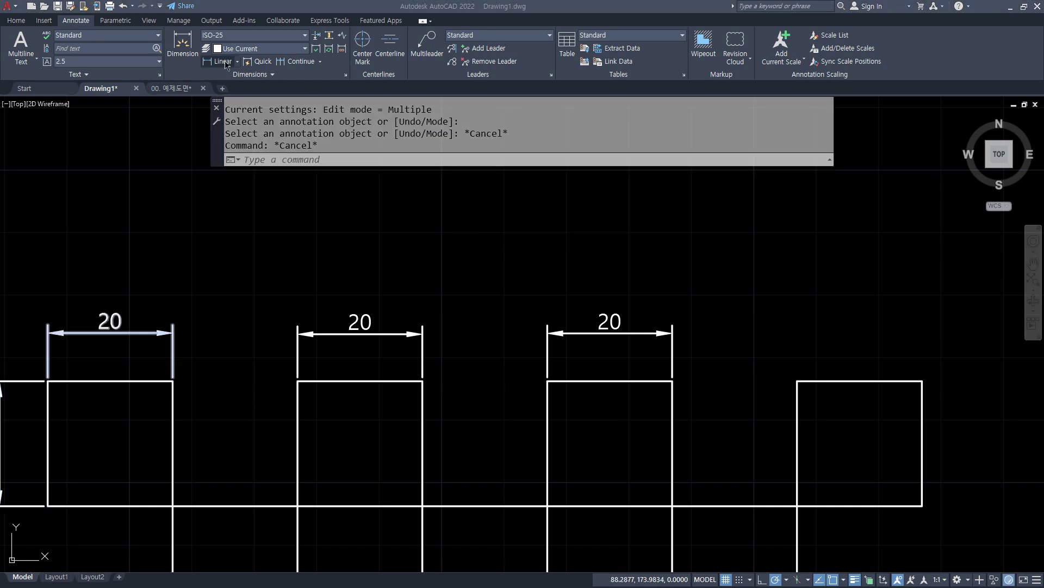
{"action": "left_click", "coordinate": [219, 61]}
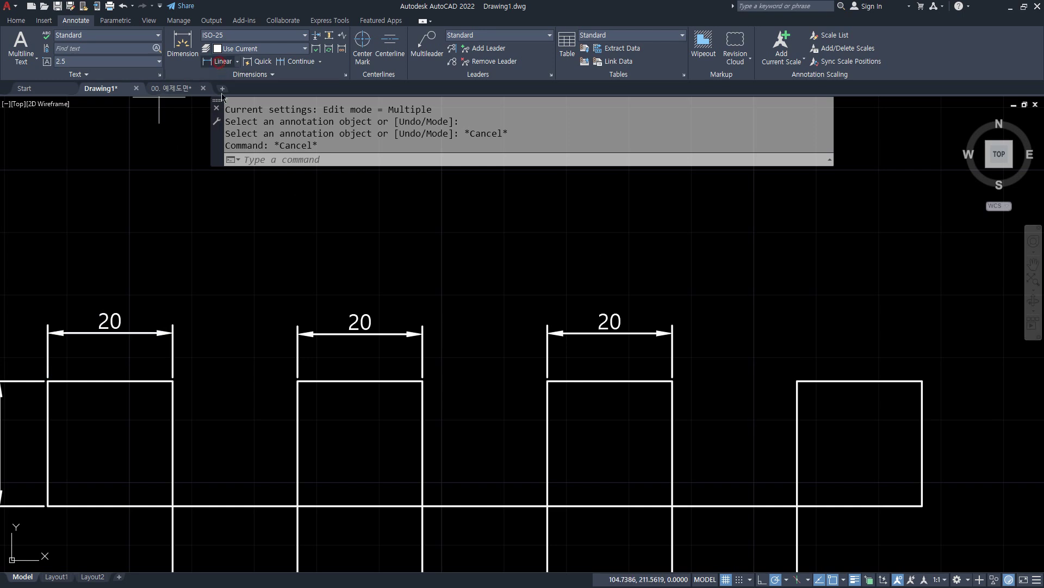
{"action": "left_click", "coordinate": [797, 381]}
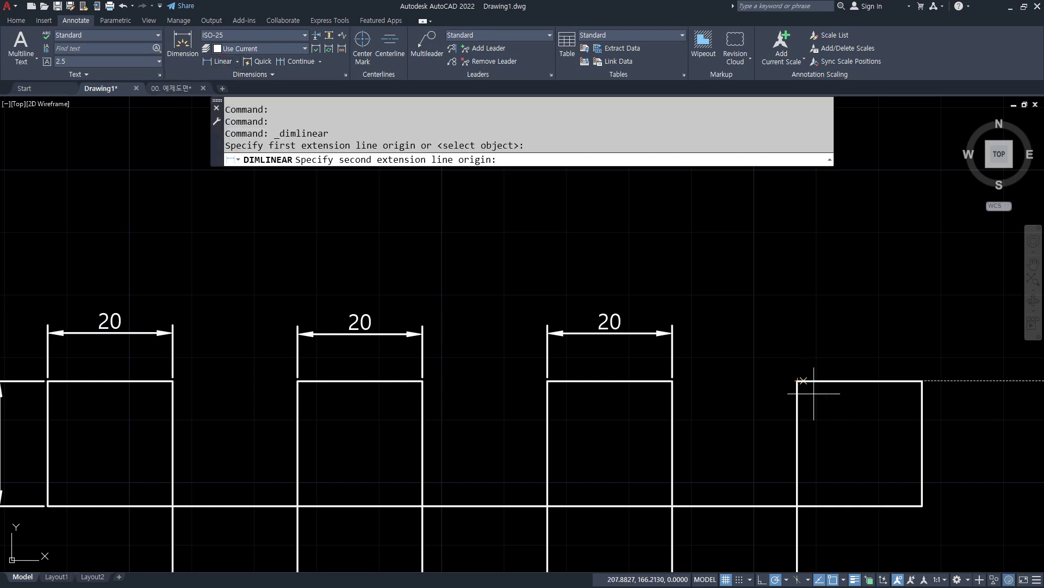
{"action": "left_click", "coordinate": [922, 381]}
{"action": "key", "text": "alt"}
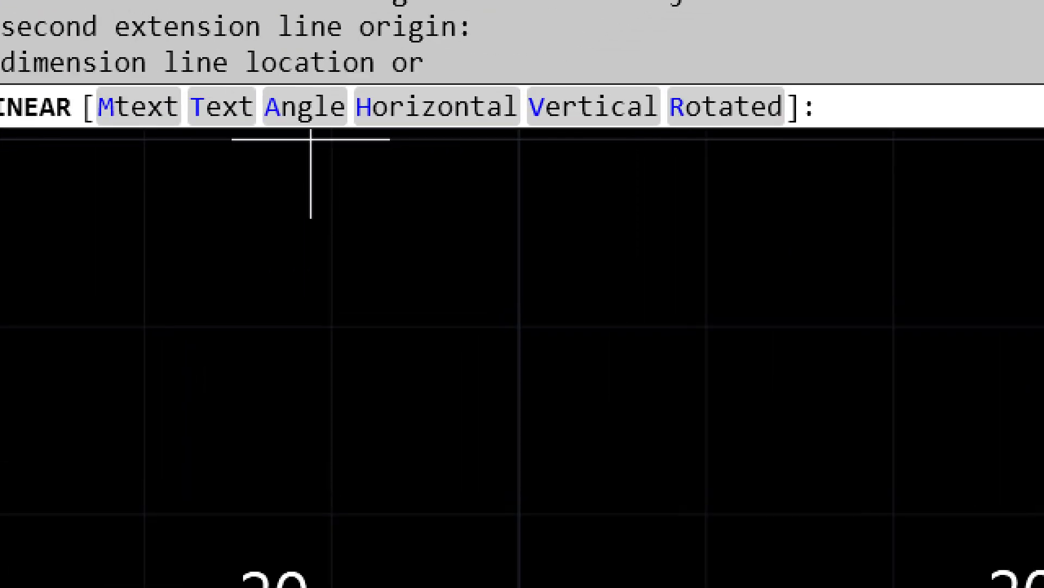
{"action": "left_click", "coordinate": [310, 112]}
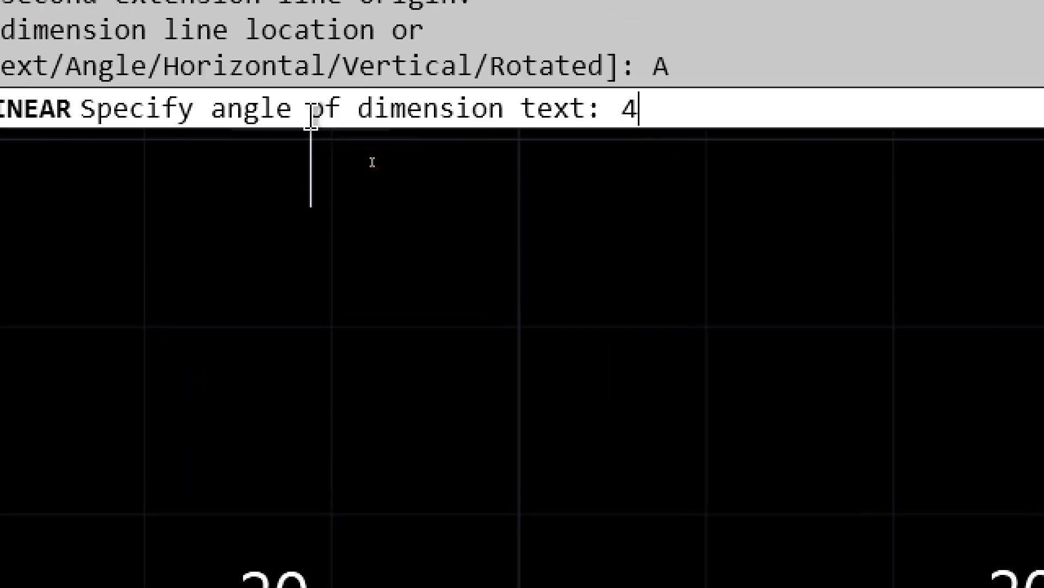
{"action": "key", "text": "Return"}
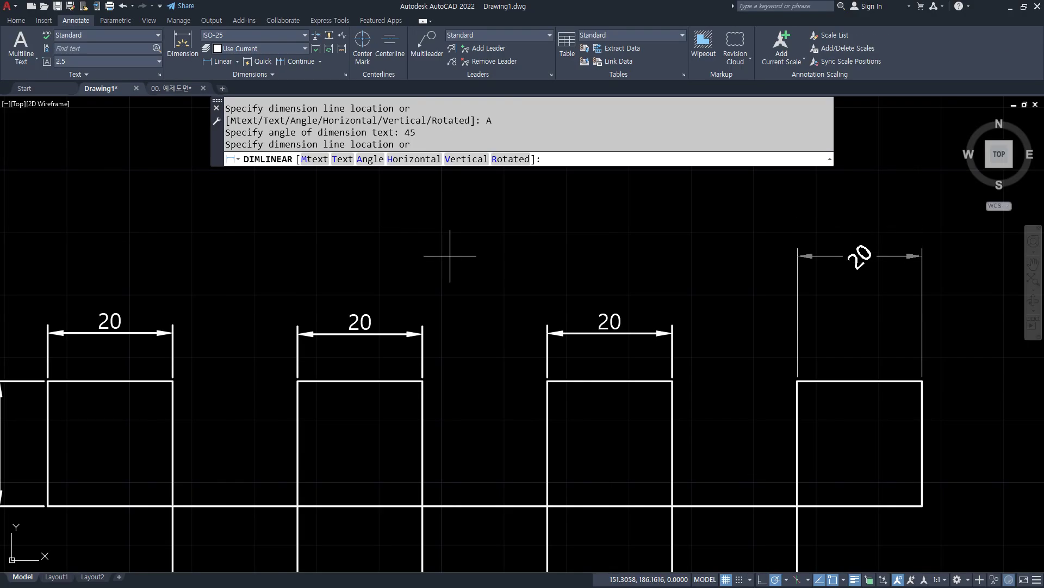
{"action": "scroll", "coordinate": [825, 318], "scroll_direction": "up", "scroll_amount": 4}
{"action": "left_click", "coordinate": [811, 354]}
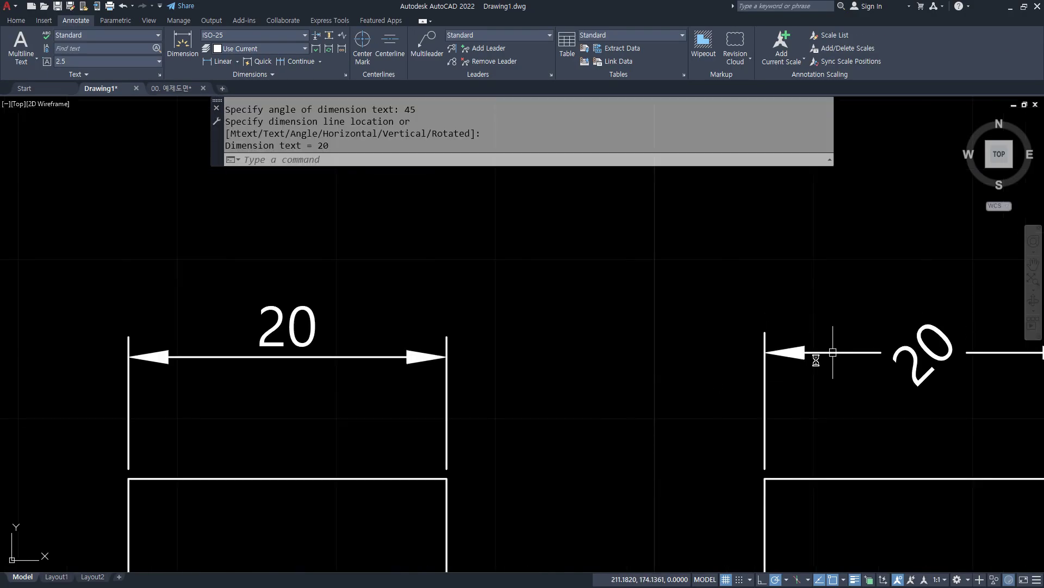
{"action": "middle_click_drag", "start_coordinate": [812, 354], "coordinate": [652, 337]}
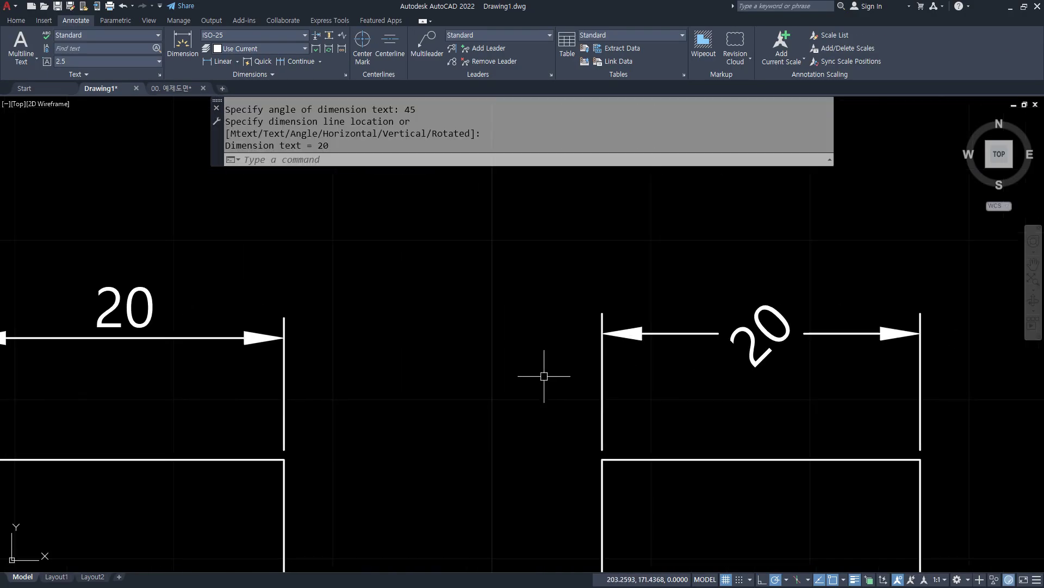
Step: Dimension the diagonal line at the drawing's lower right with the linear Horizontal option, placing the dimension below it
{"action": "scroll", "coordinate": [527, 472], "scroll_direction": "down", "scroll_amount": 4}
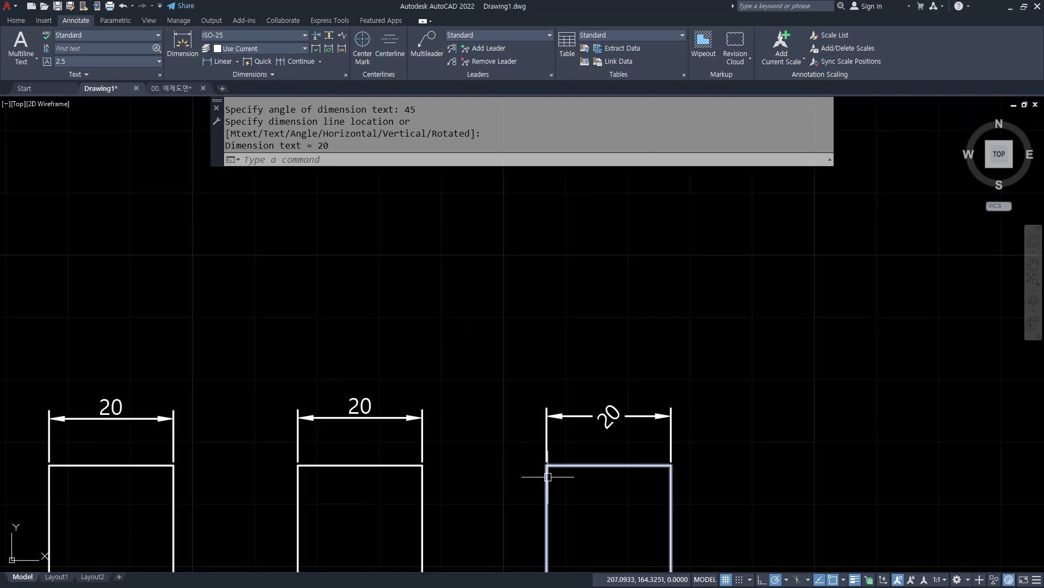
{"action": "middle_click_drag", "start_coordinate": [546, 476], "coordinate": [501, 192]}
{"action": "middle_click_drag", "start_coordinate": [473, 452], "coordinate": [540, 181]}
{"action": "middle_click_drag", "start_coordinate": [445, 425], "coordinate": [520, 294]}
{"action": "middle_click_drag", "start_coordinate": [566, 326], "coordinate": [518, 330]}
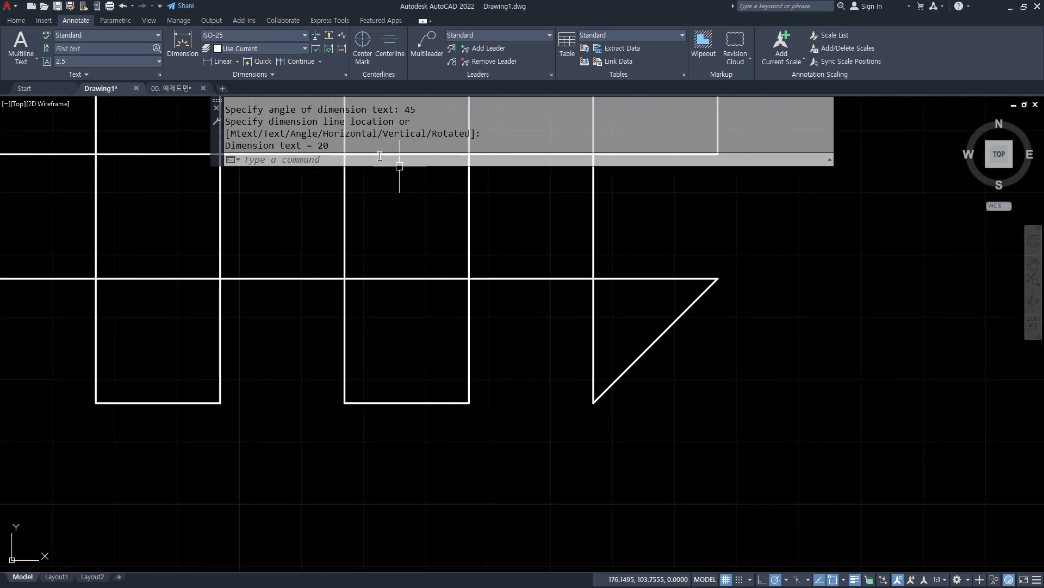
{"action": "left_click", "coordinate": [222, 61]}
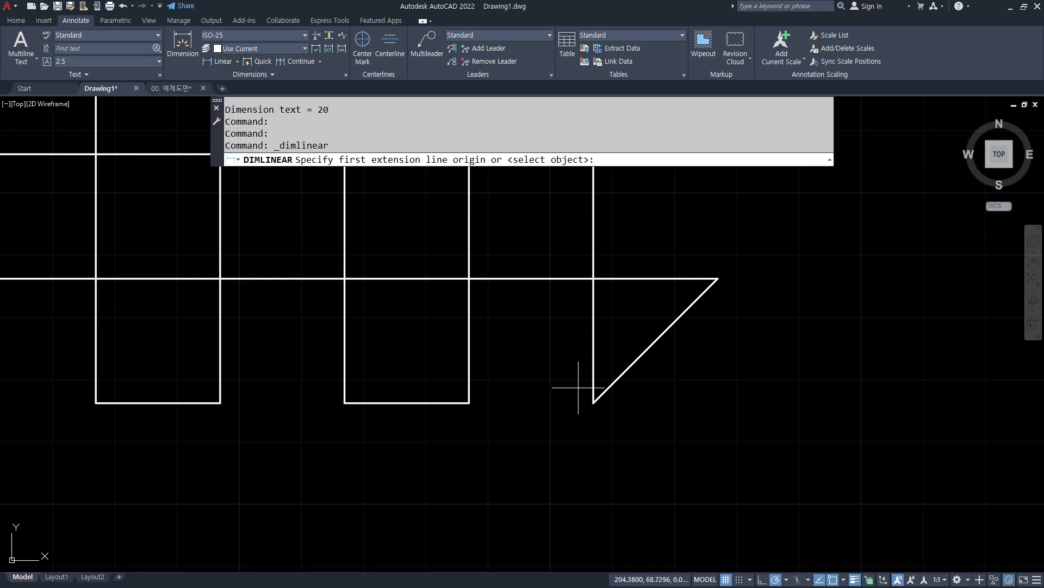
{"action": "left_click", "coordinate": [594, 403]}
{"action": "left_click", "coordinate": [718, 278]}
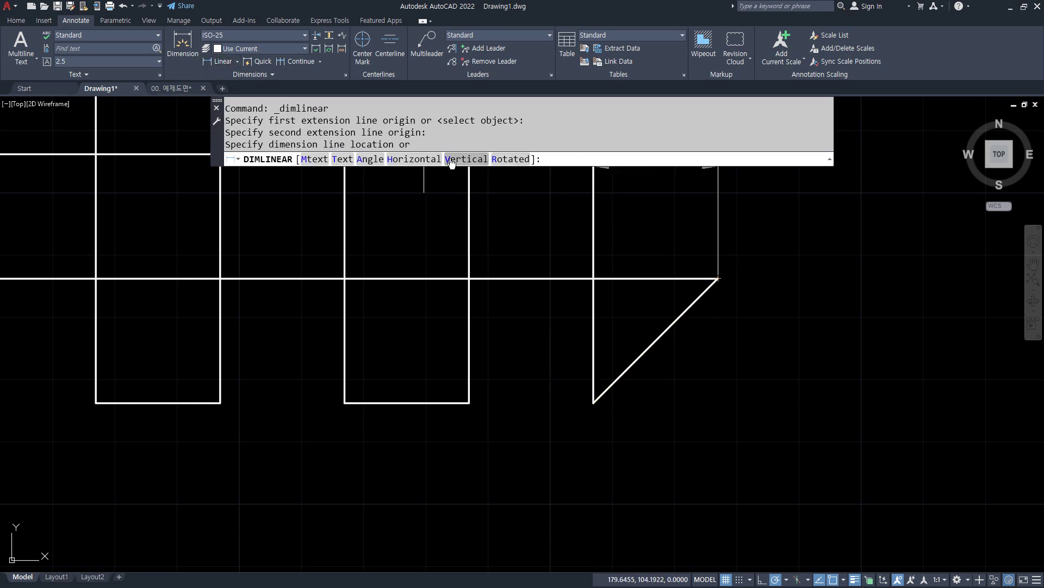
{"action": "left_click", "coordinate": [414, 159]}
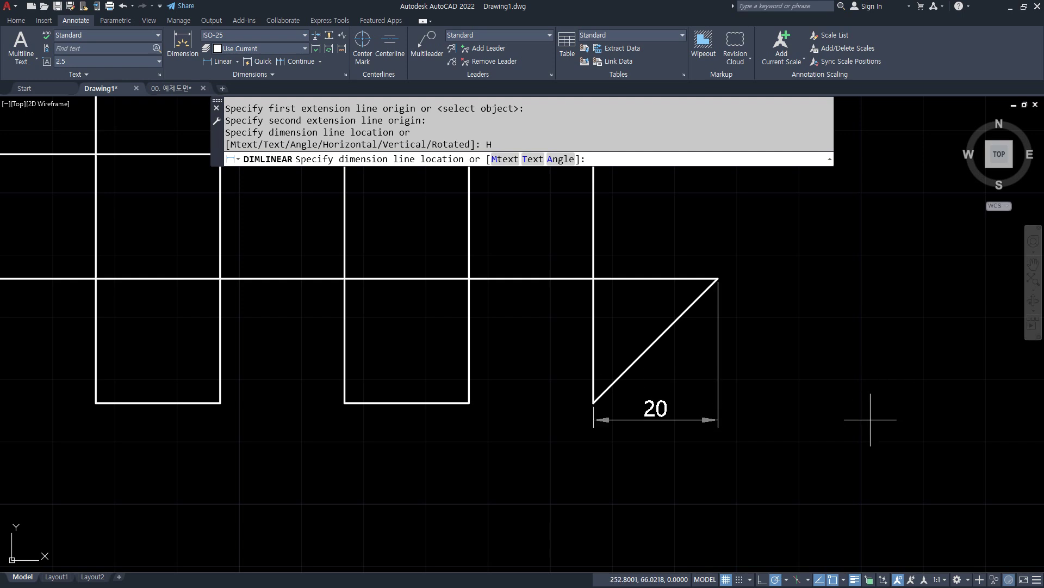
{"action": "left_click", "coordinate": [843, 461]}
Step: Add a linear dimension to the same diagonal line with the Vertical option, placed to its right
{"action": "key", "text": "Return"}
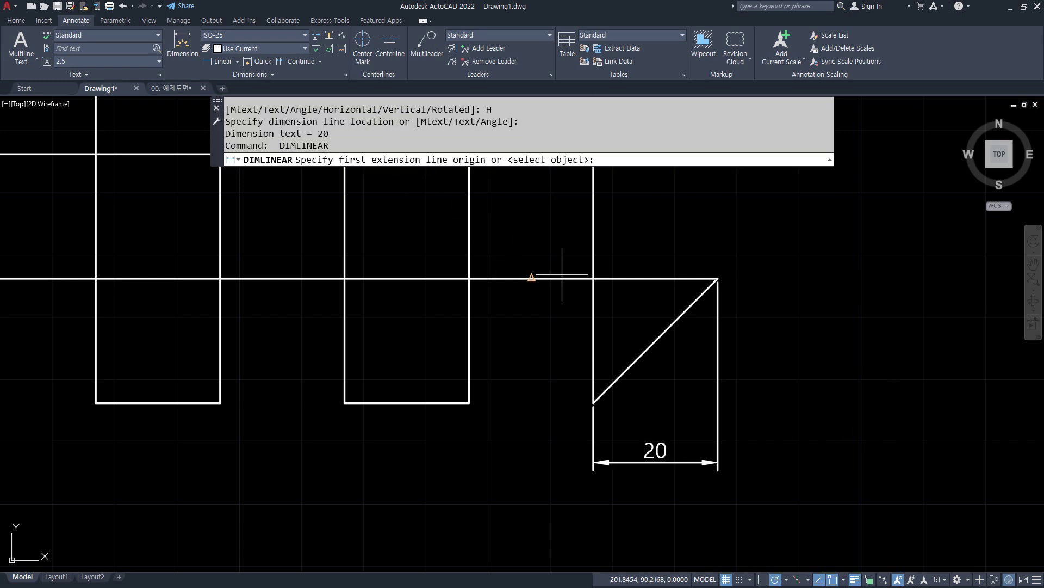
{"action": "left_click", "coordinate": [612, 394]}
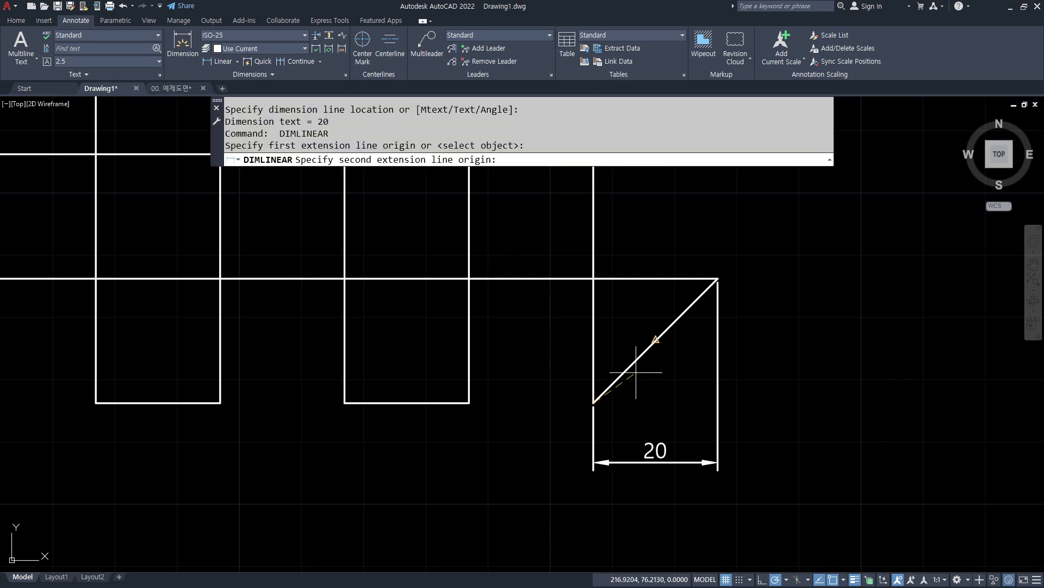
{"action": "left_click", "coordinate": [699, 292]}
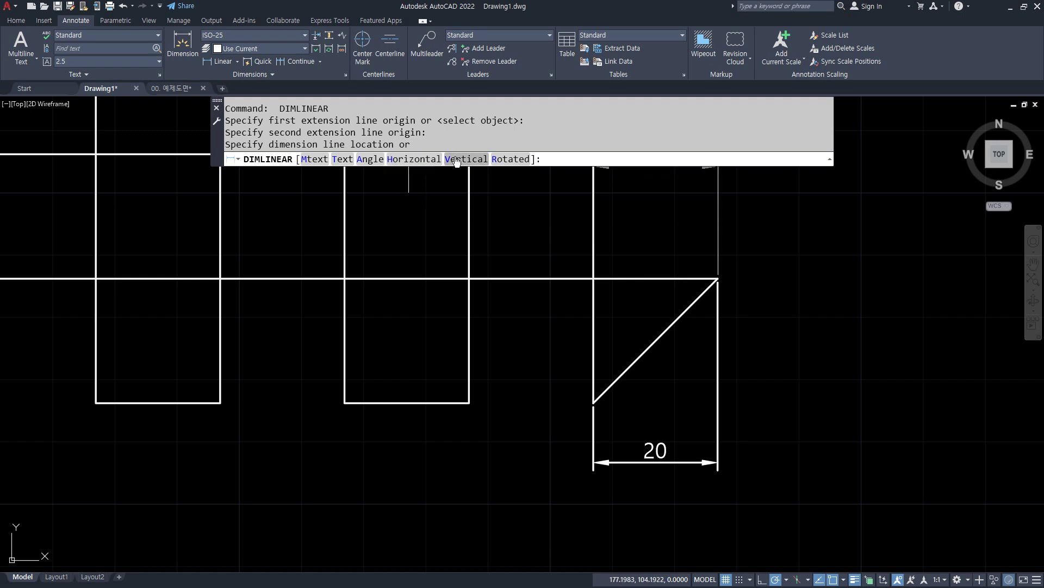
{"action": "left_click", "coordinate": [456, 160]}
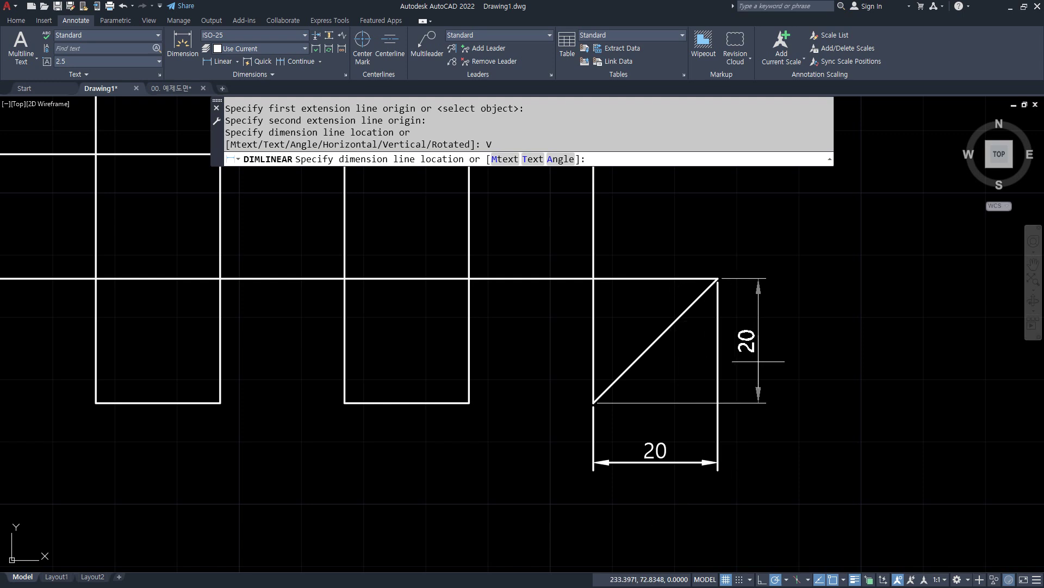
{"action": "left_click", "coordinate": [795, 370]}
Step: Erase the horizontal and vertical dimensions of the diagonal line
{"action": "left_click", "coordinate": [814, 495]}
{"action": "left_click", "coordinate": [664, 366]}
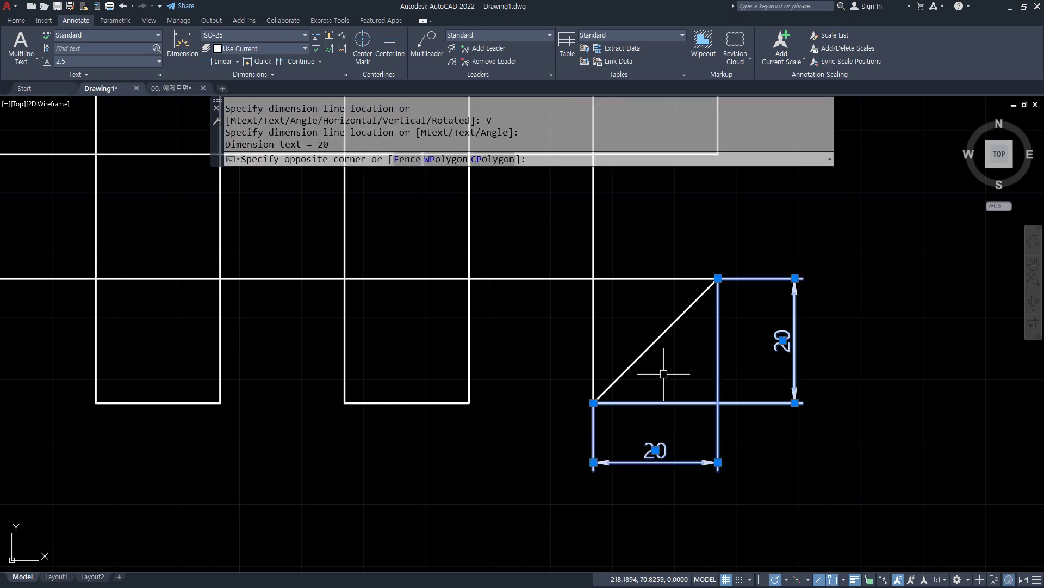
{"action": "type", "text": "e"}
{"action": "key", "text": "Return"}
Step: Dimension the diagonal line between its endpoints again with the linear Horizontal option, placing the dimension below the line
{"action": "left_click", "coordinate": [223, 62]}
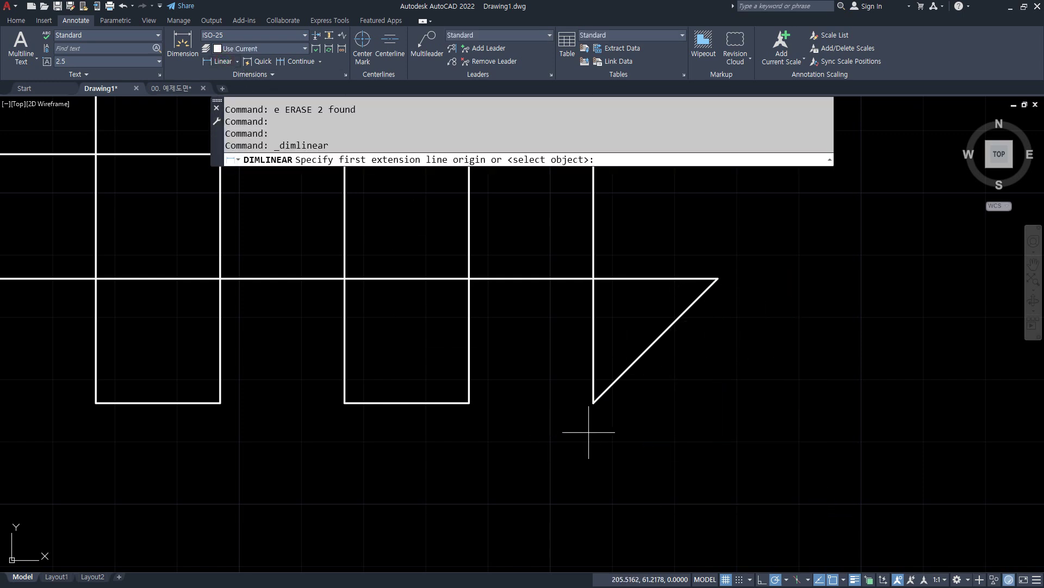
{"action": "left_click", "coordinate": [596, 404]}
{"action": "left_click", "coordinate": [713, 282]}
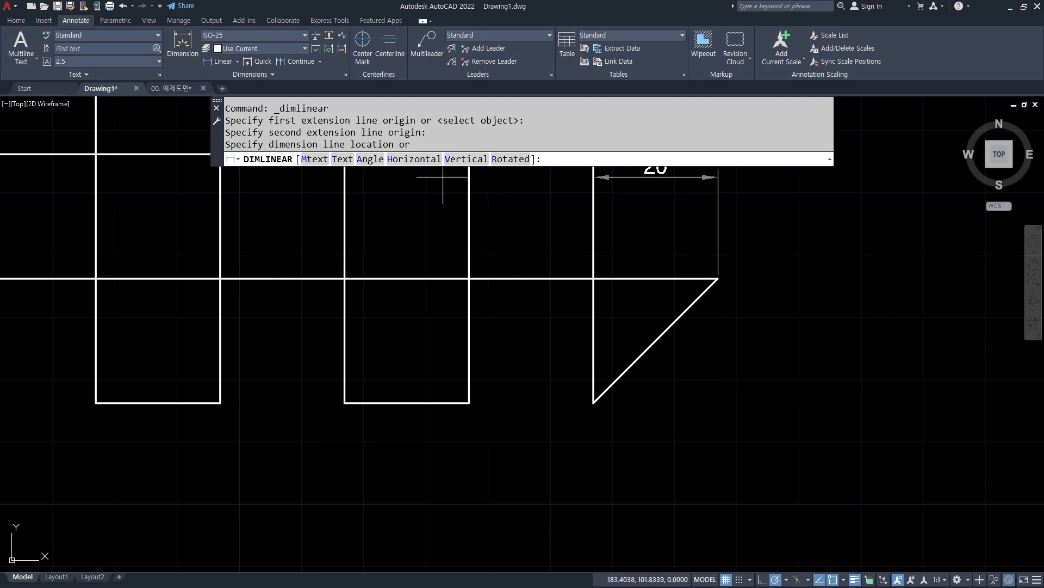
{"action": "left_click", "coordinate": [414, 159]}
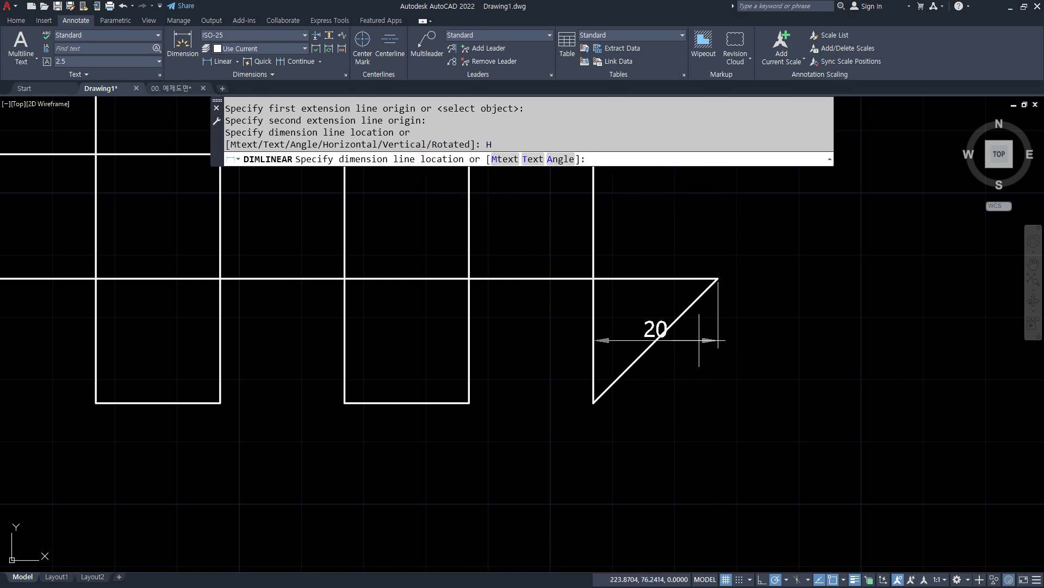
{"action": "left_click", "coordinate": [802, 495]}
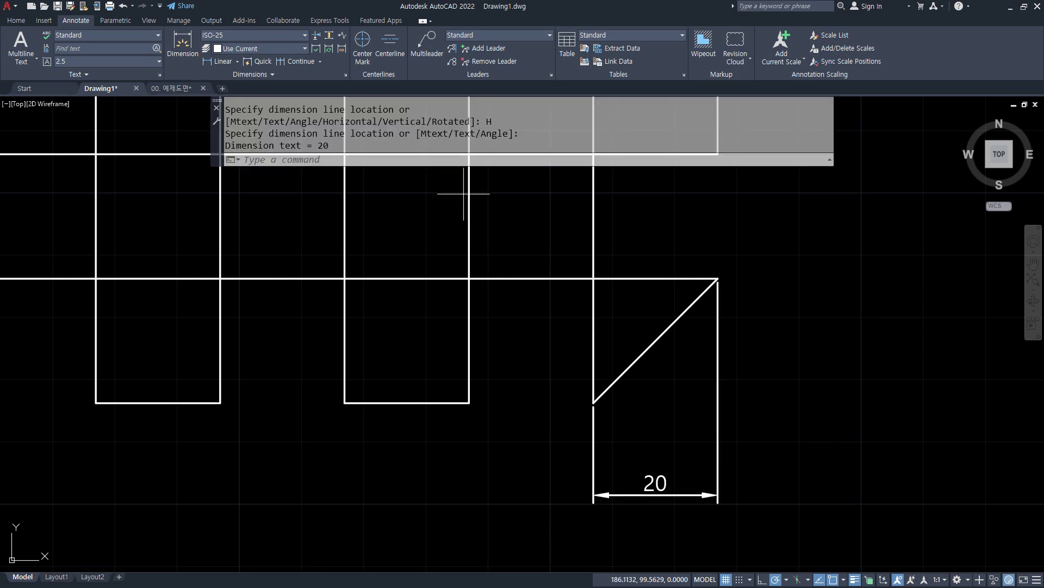
Step: Add another Vertical linear dimension between the diagonal line's endpoints, placed to the right of the line
{"action": "key", "text": "Return"}
{"action": "left_click", "coordinate": [613, 389]}
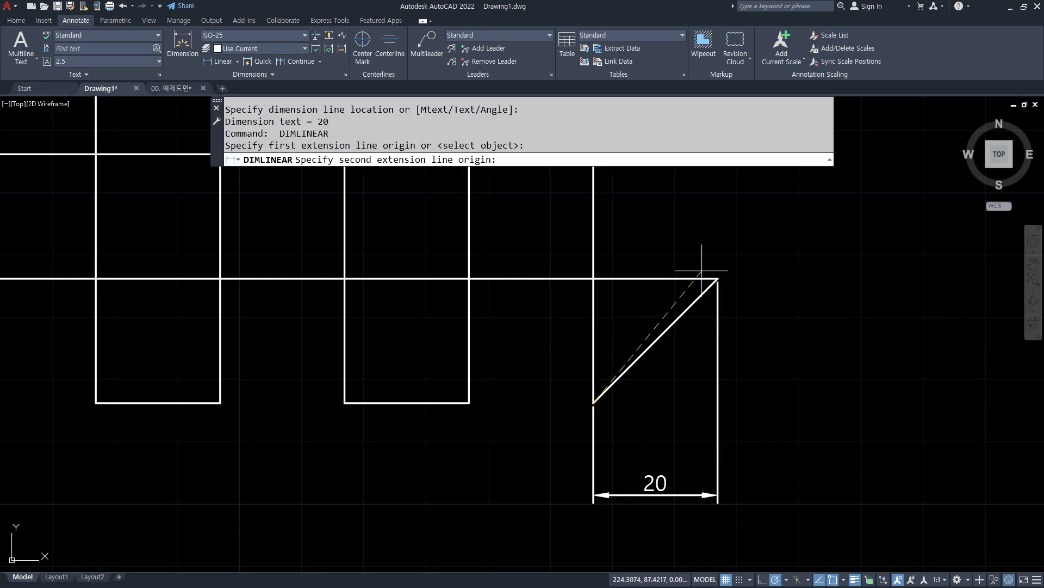
{"action": "left_click", "coordinate": [718, 279]}
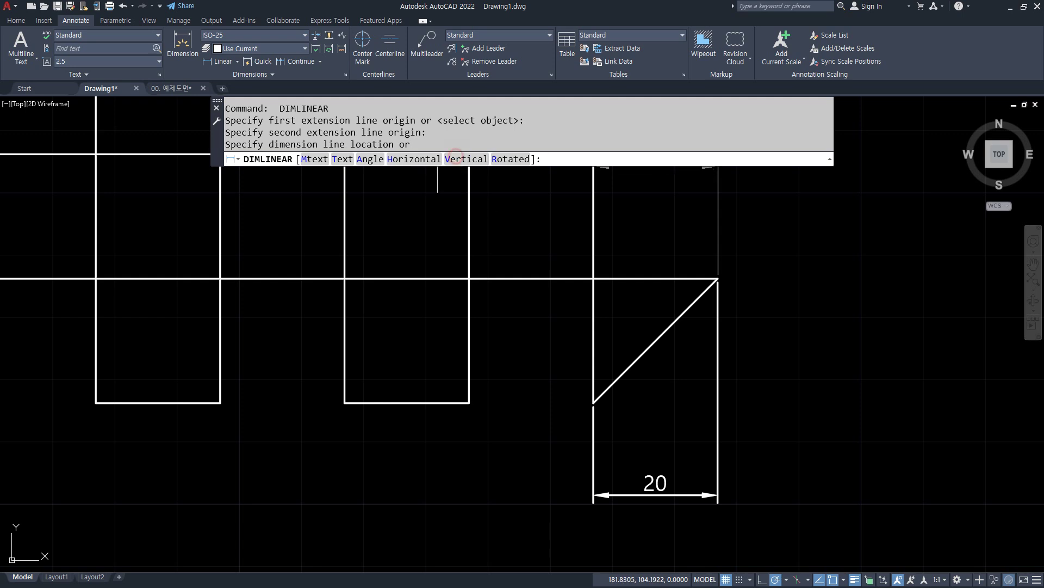
{"action": "left_click", "coordinate": [470, 159]}
{"action": "left_click", "coordinate": [847, 298]}
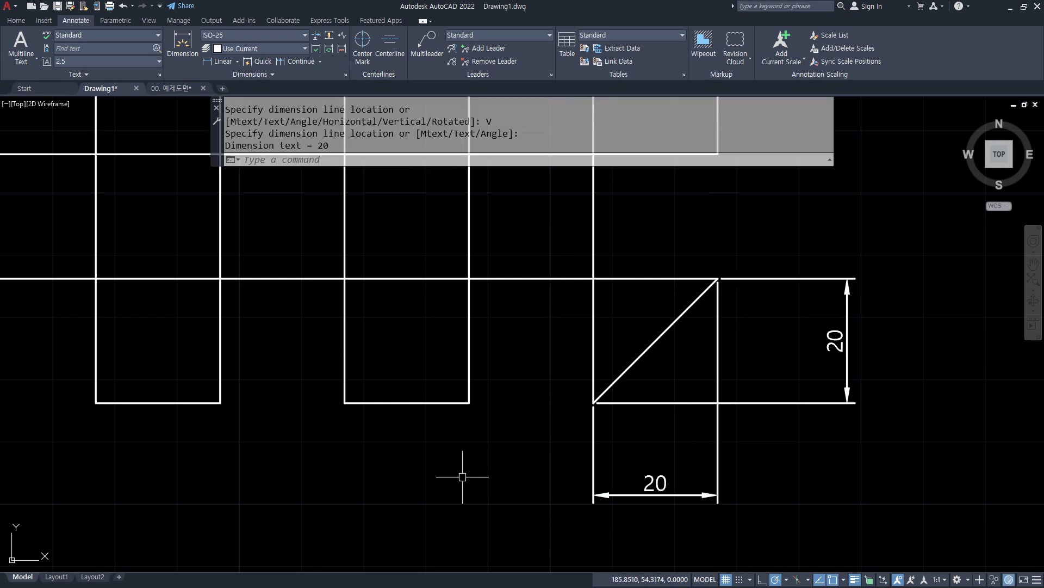
Step: Erase both linear dimensions from the diagonal line
{"action": "left_click", "coordinate": [841, 487]}
{"action": "left_click", "coordinate": [662, 373]}
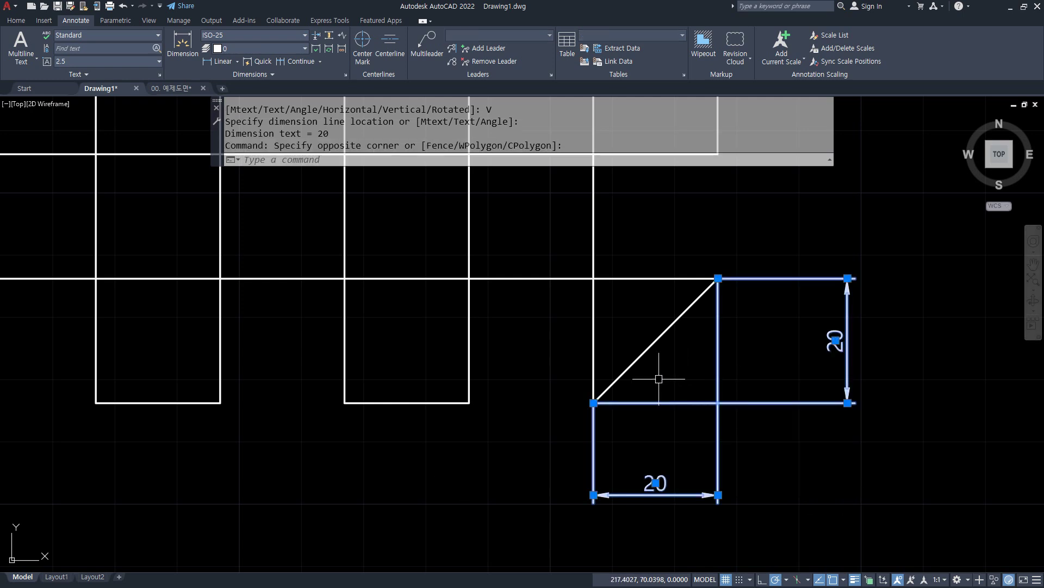
{"action": "type", "text": "e"}
{"action": "key", "text": "Return"}
Step: Dimension the diagonal line with the linear Rotated option at 45 degrees, placing the dimension to its lower right
{"action": "left_click", "coordinate": [220, 61]}
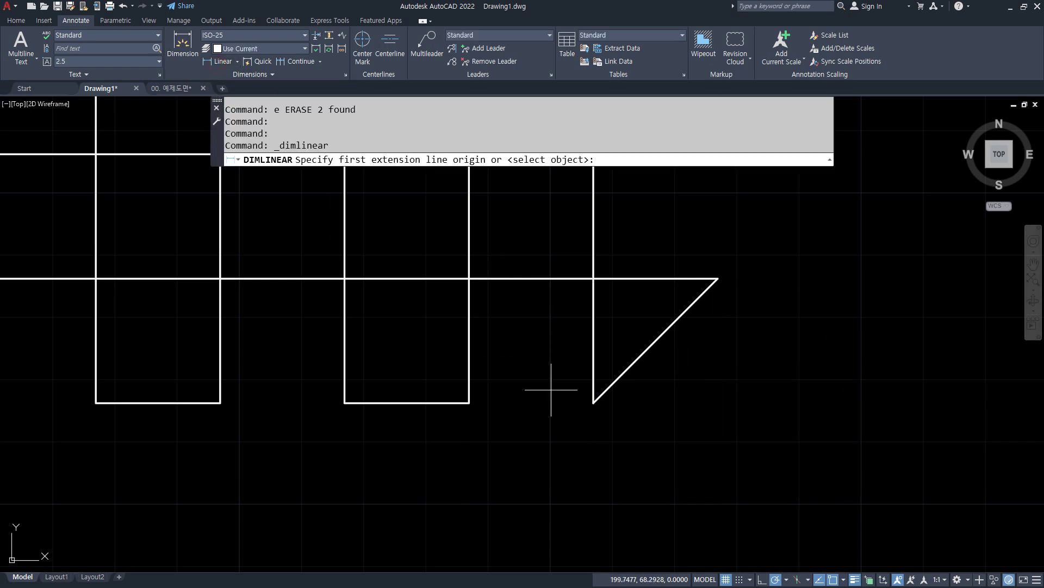
{"action": "left_click", "coordinate": [592, 403]}
{"action": "left_click", "coordinate": [718, 278]}
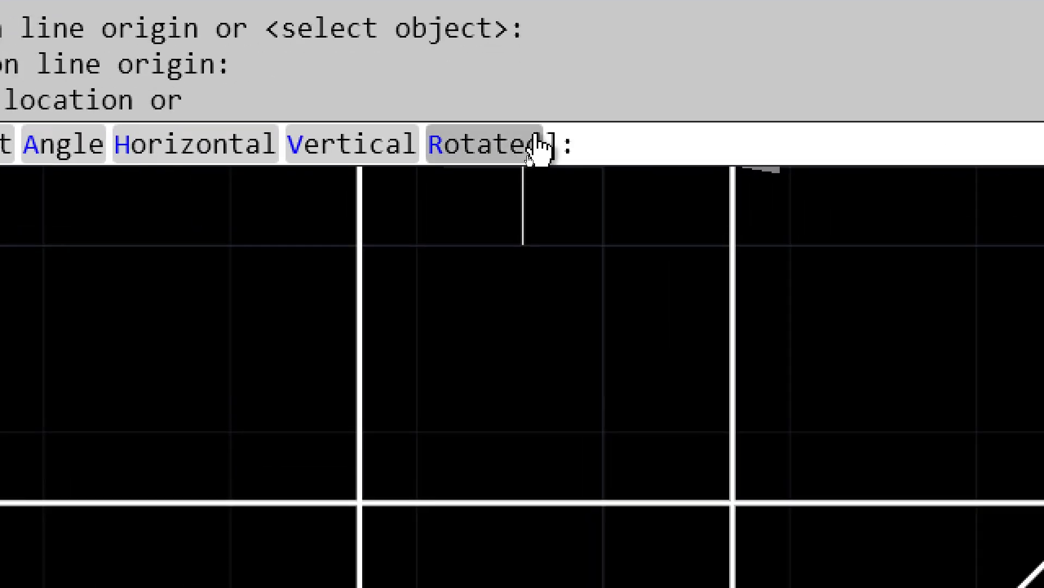
{"action": "left_click", "coordinate": [516, 146]}
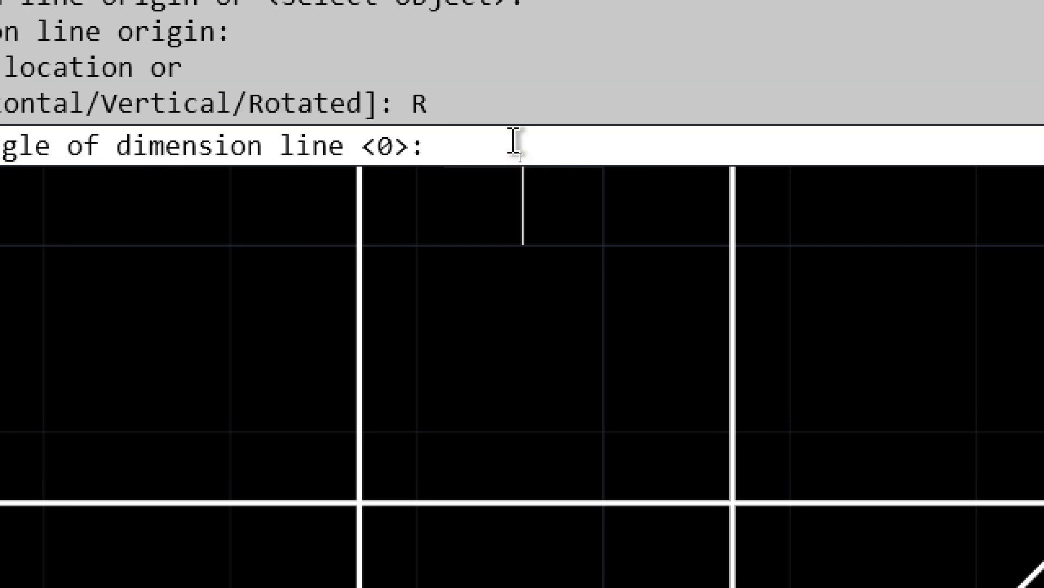
{"action": "key", "text": "Return"}
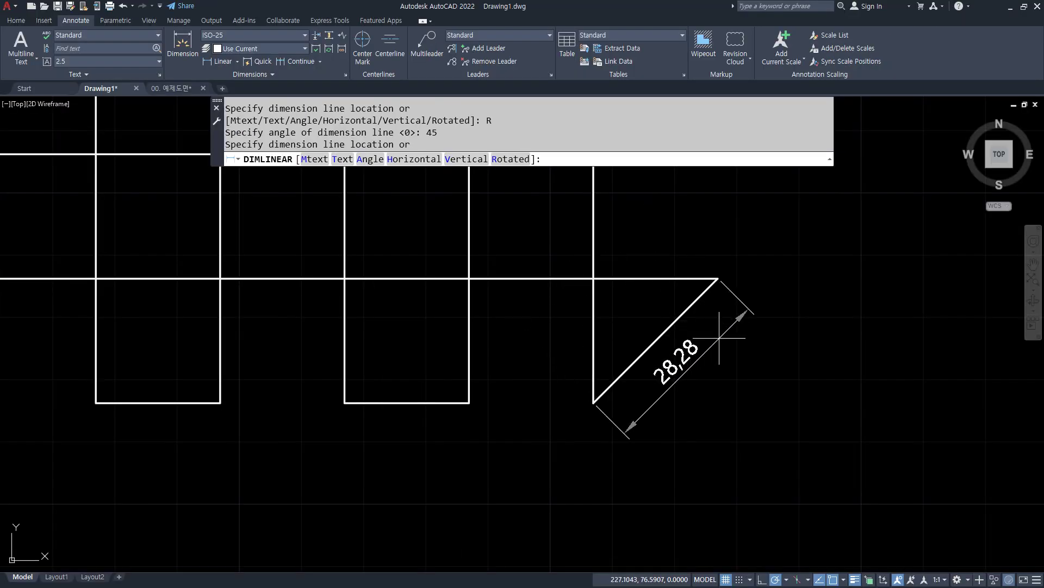
{"action": "left_click", "coordinate": [767, 365]}
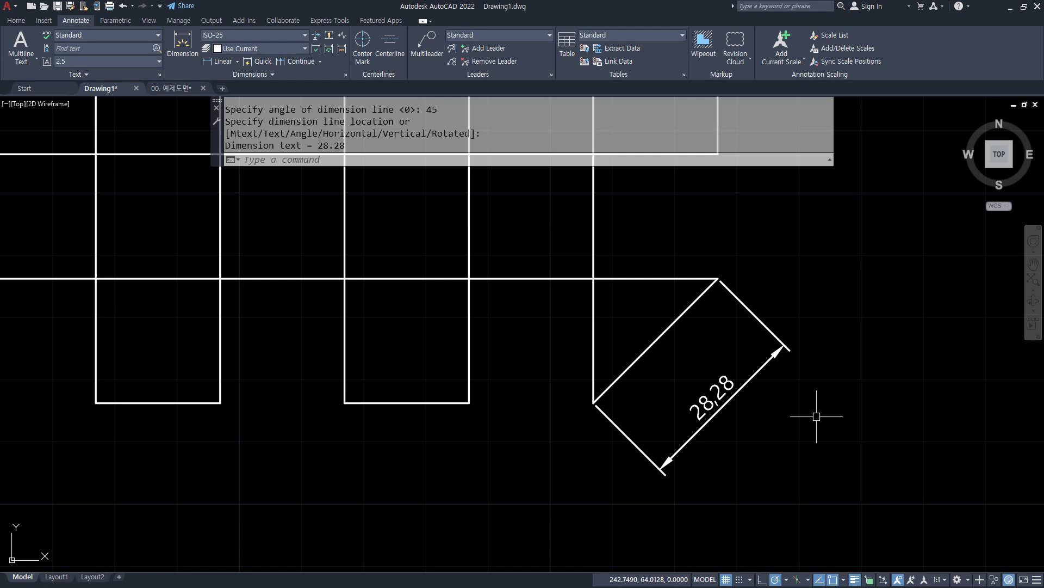
Step: Erase the rotated dimension from the diagonal line
{"action": "left_click", "coordinate": [741, 450]}
{"action": "left_click", "coordinate": [707, 392]}
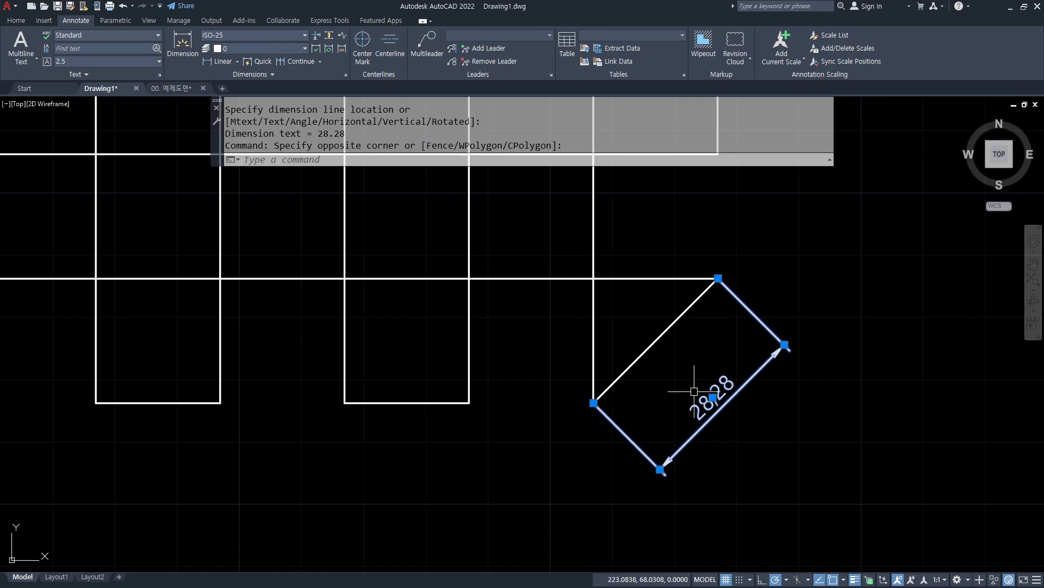
{"action": "type", "text": "e"}
{"action": "key", "text": "Return"}
Step: Dimension the right diagonal line with the linear Rotated option, taking the angle from its two endpoints, and place it to the lower right
{"action": "left_click", "coordinate": [225, 63]}
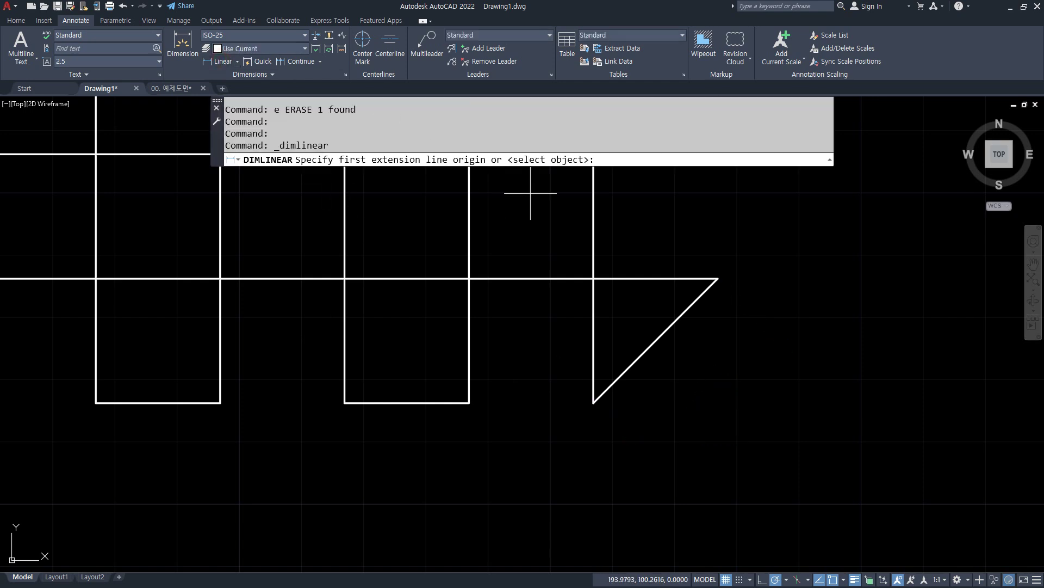
{"action": "left_click", "coordinate": [593, 403]}
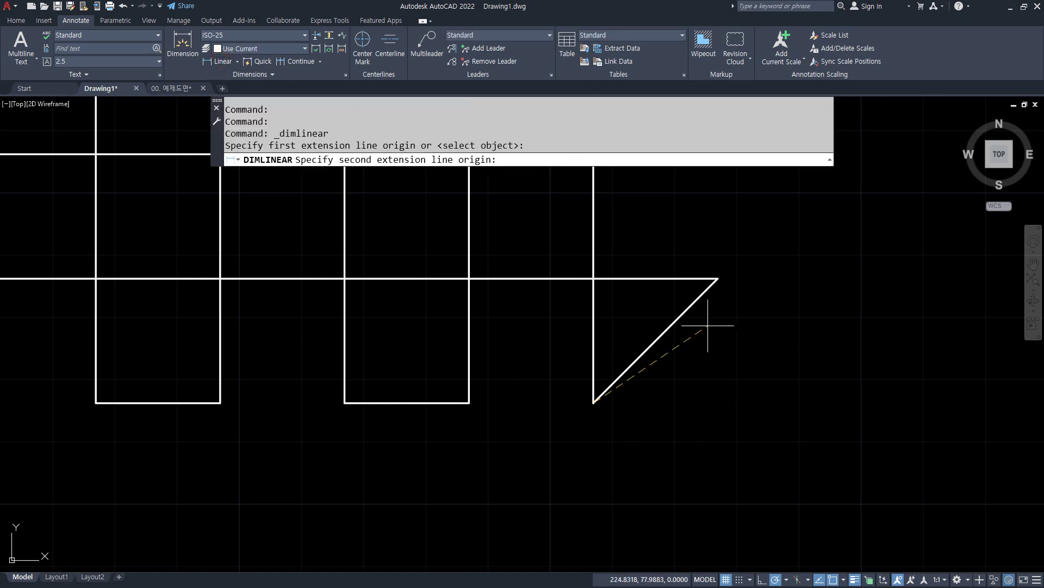
{"action": "left_click", "coordinate": [718, 279]}
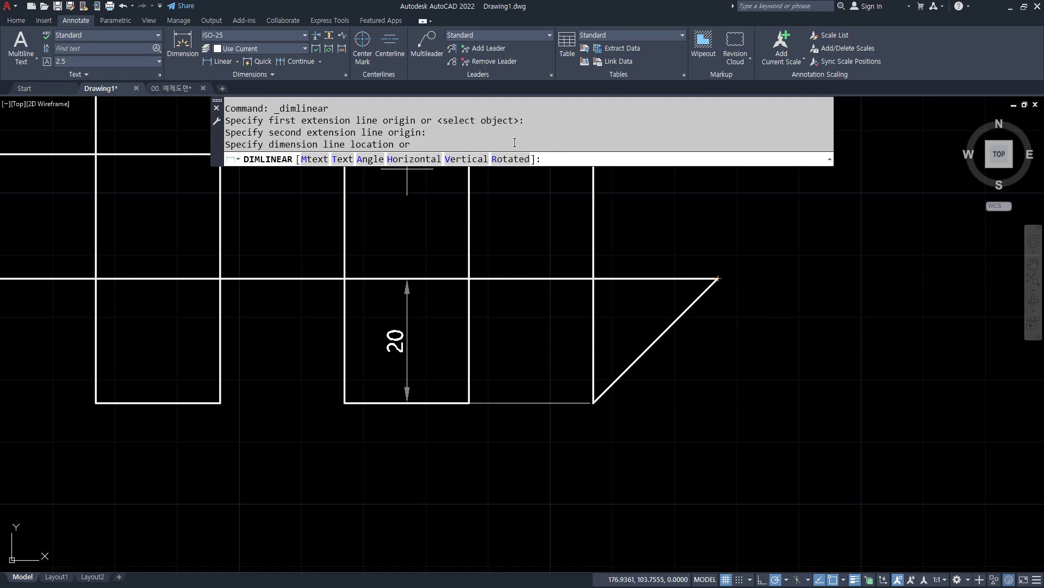
{"action": "left_click", "coordinate": [511, 158]}
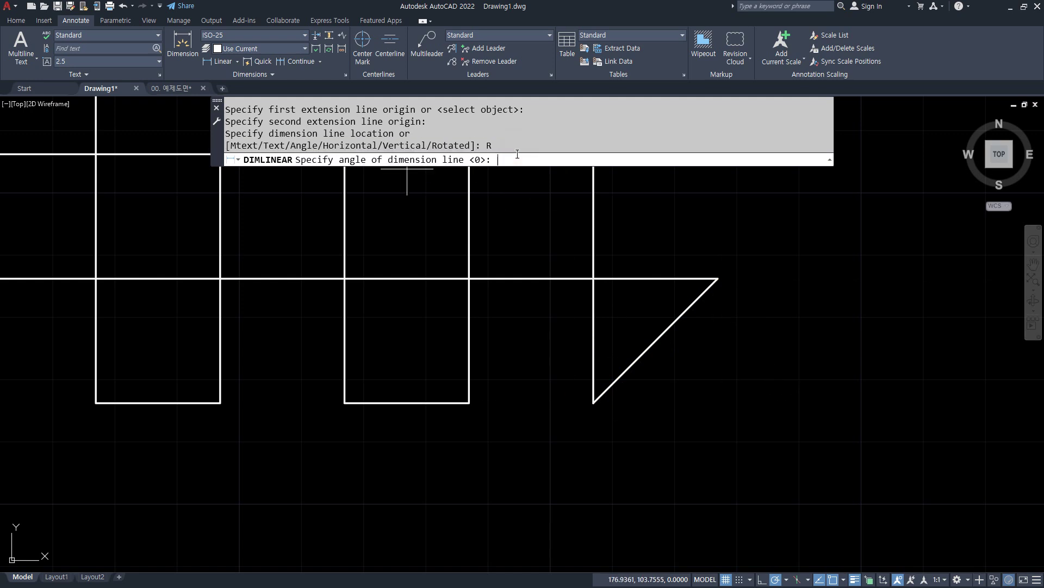
{"action": "left_click", "coordinate": [593, 402]}
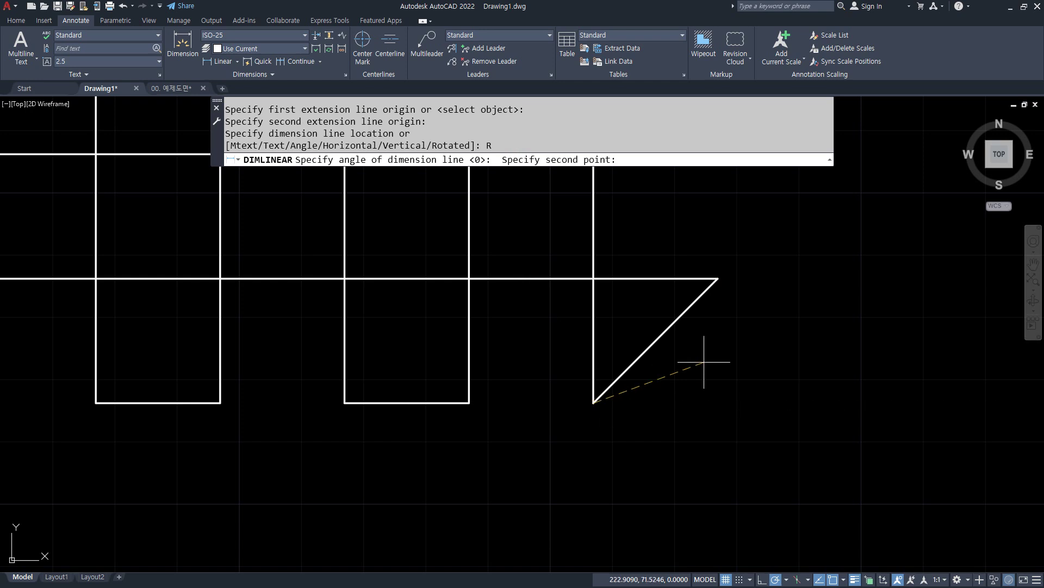
{"action": "left_click", "coordinate": [718, 277]}
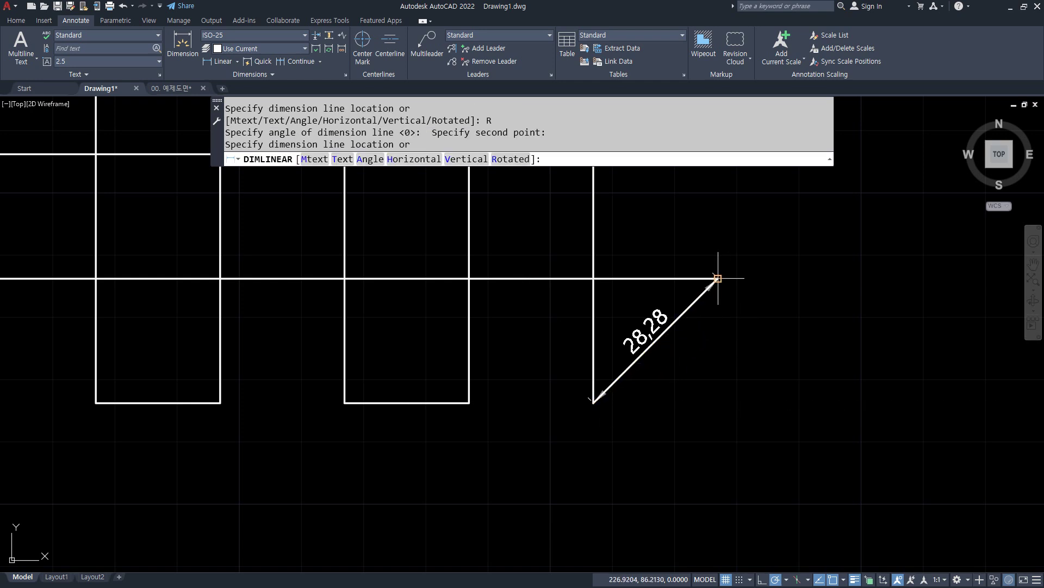
{"action": "left_click", "coordinate": [762, 366]}
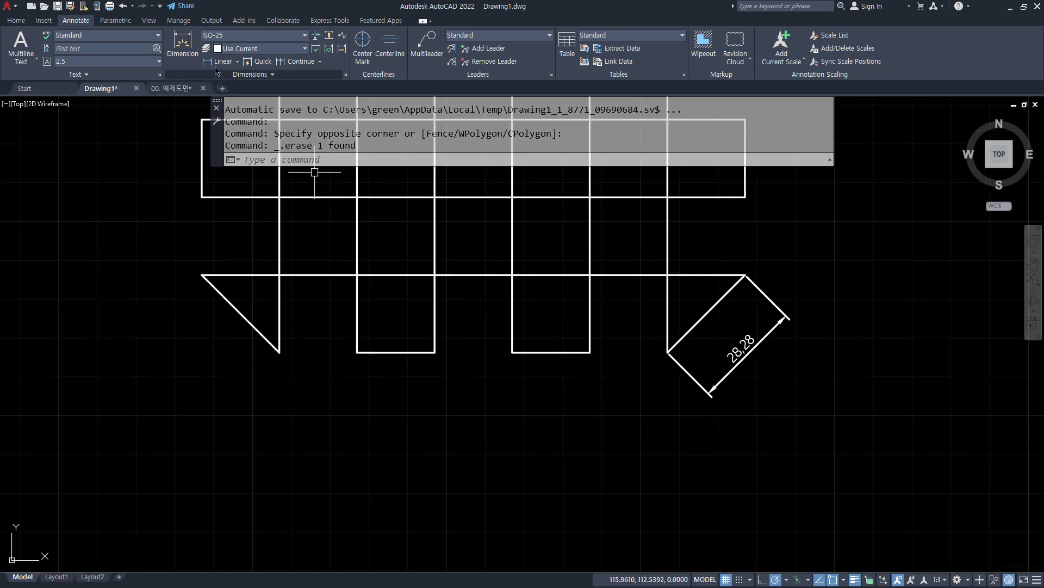
Step: Dimension the left diagonal line by object selection with the linear Rotated option, taking the angle from its endpoints and placing it to the lower left
{"action": "left_click", "coordinate": [217, 63]}
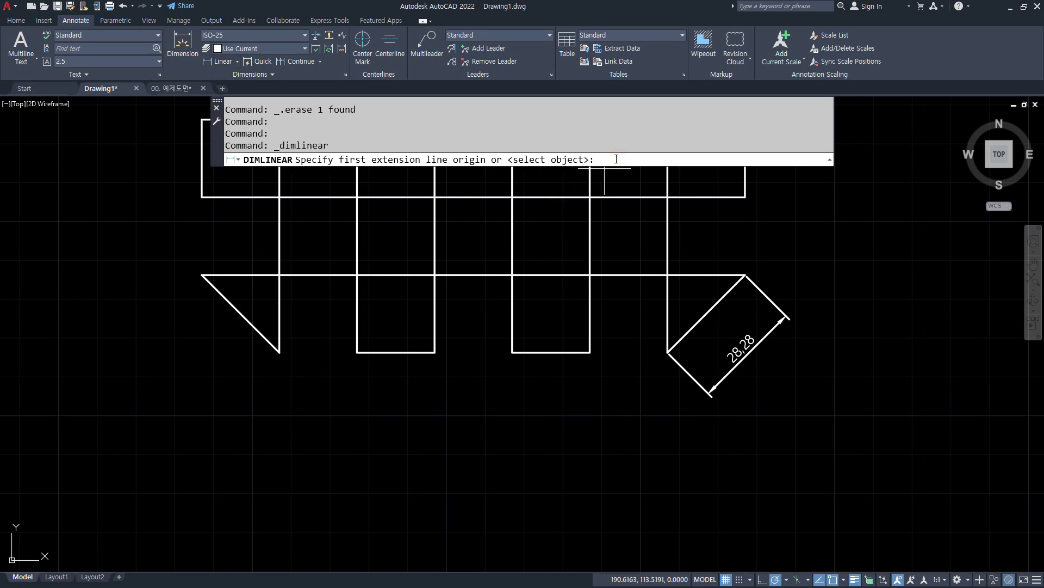
{"action": "key", "text": "Return"}
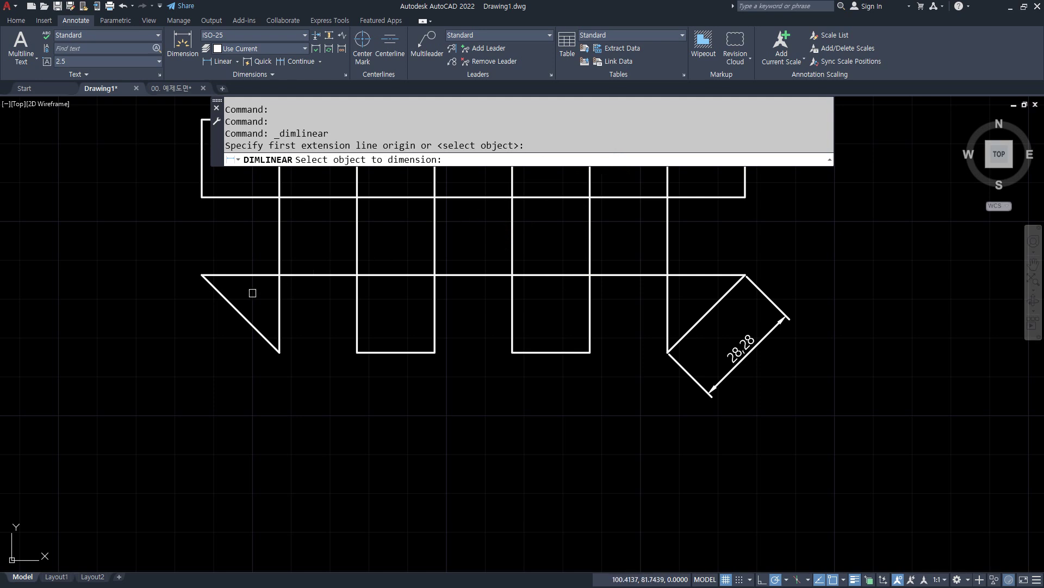
{"action": "left_click", "coordinate": [217, 291]}
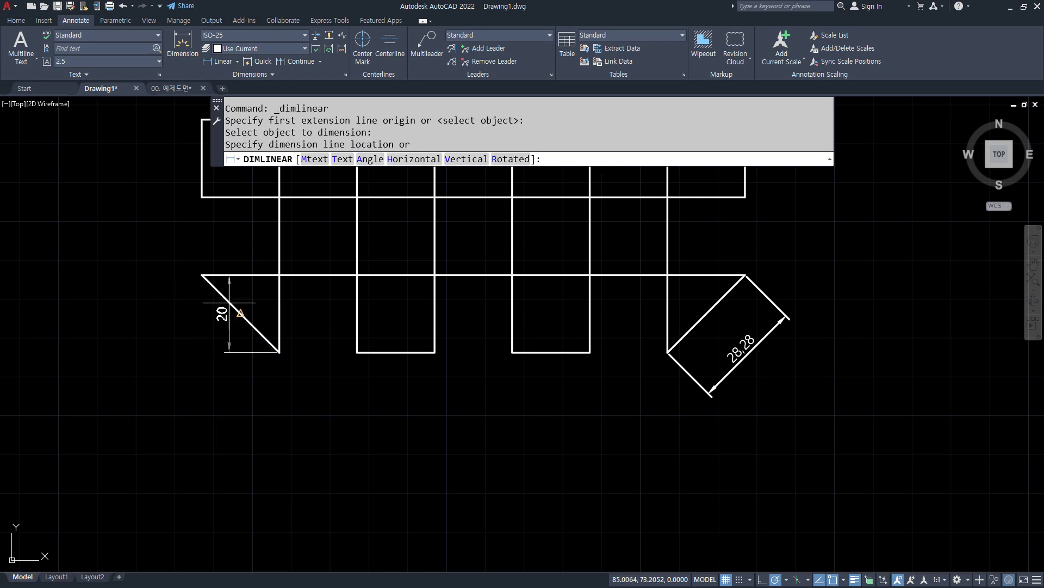
{"action": "type", "text": "R"}
{"action": "key", "text": "Return"}
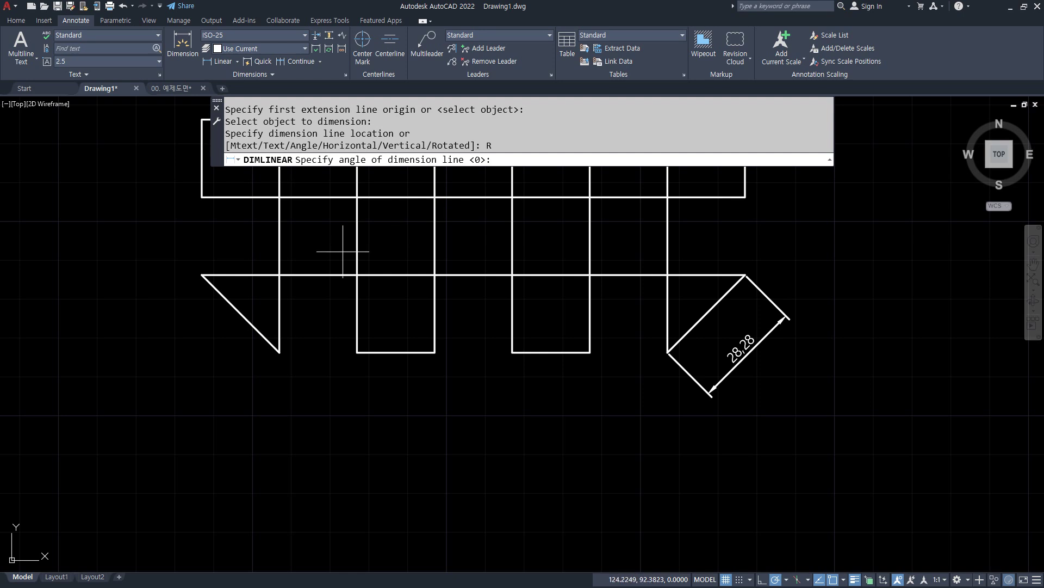
{"action": "left_click", "coordinate": [279, 352]}
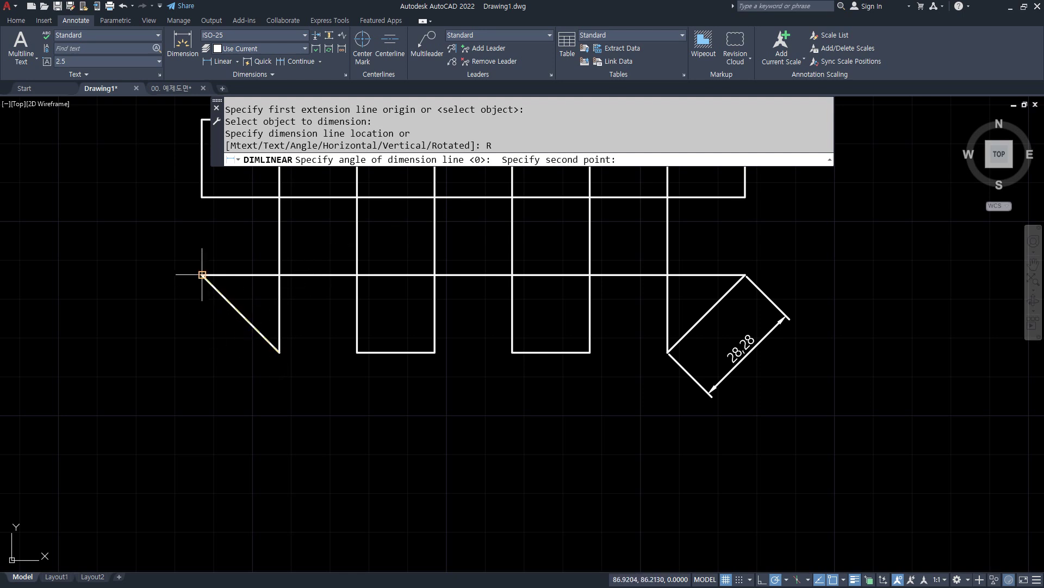
{"action": "left_click", "coordinate": [202, 275]}
{"action": "left_click", "coordinate": [174, 328]}
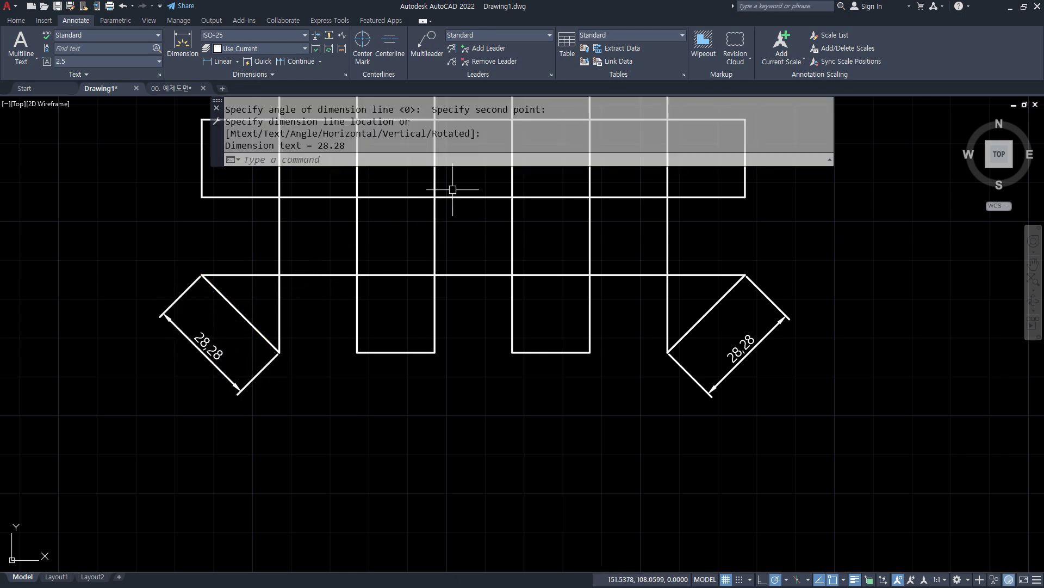
Step: Add a linear dimension below the left rectangle's bottom edge by object selection, and erase all three dimensions from the drawing
{"action": "key", "text": "Return"}
{"action": "key", "text": "Return"}
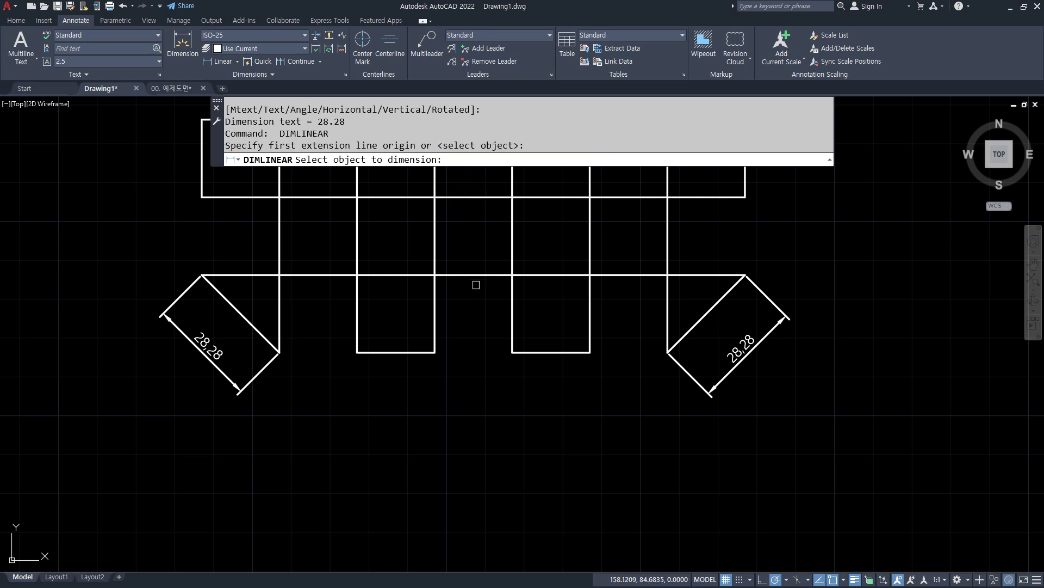
{"action": "left_click", "coordinate": [401, 352]}
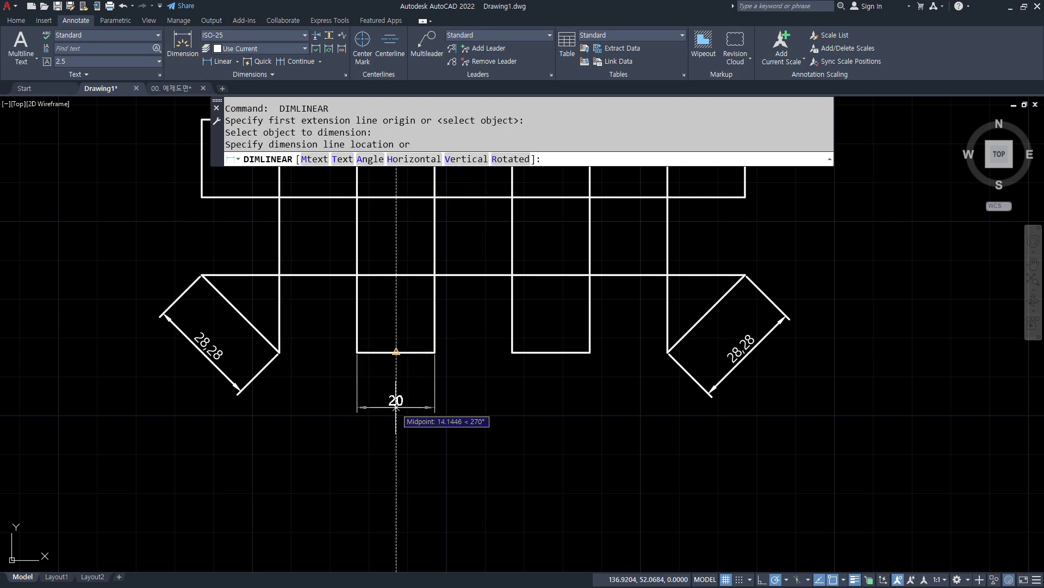
{"action": "left_click", "coordinate": [395, 408]}
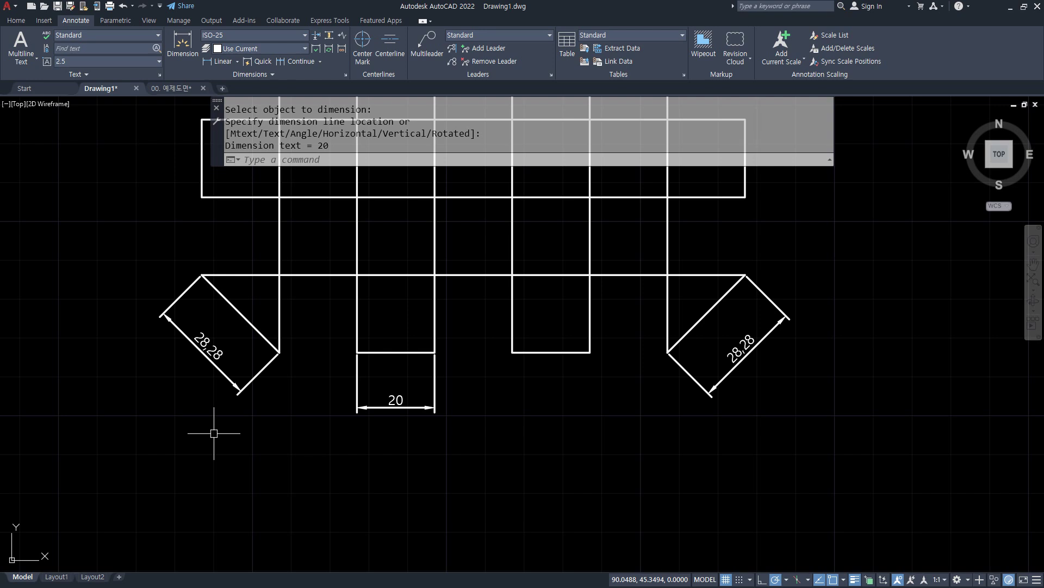
{"action": "key", "text": "Delete"}
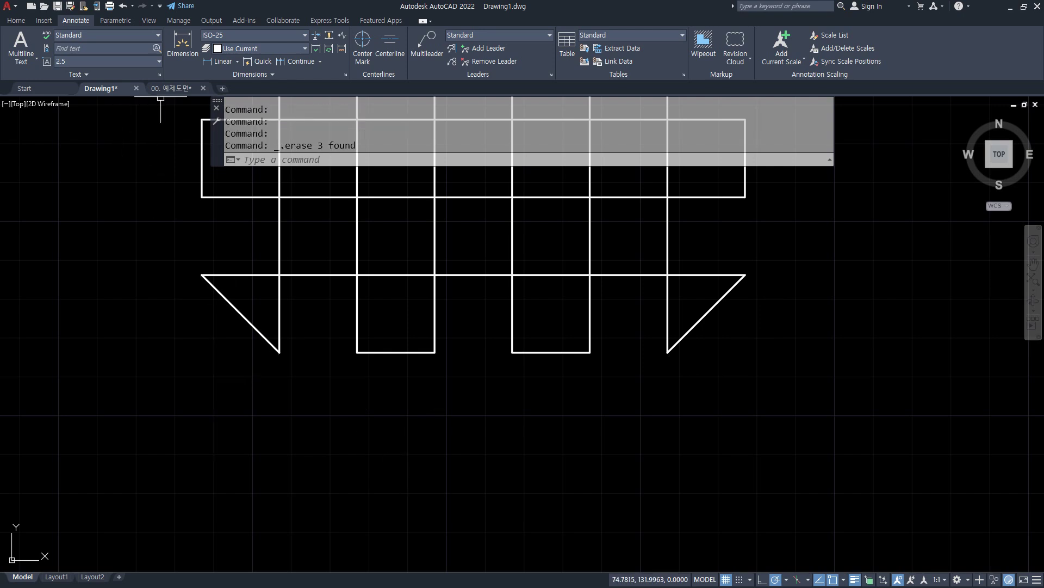
Step: Add an angular dimension between the left diagonal line and the horizontal line, placing its arc inside the triangle
{"action": "left_click", "coordinate": [238, 62]}
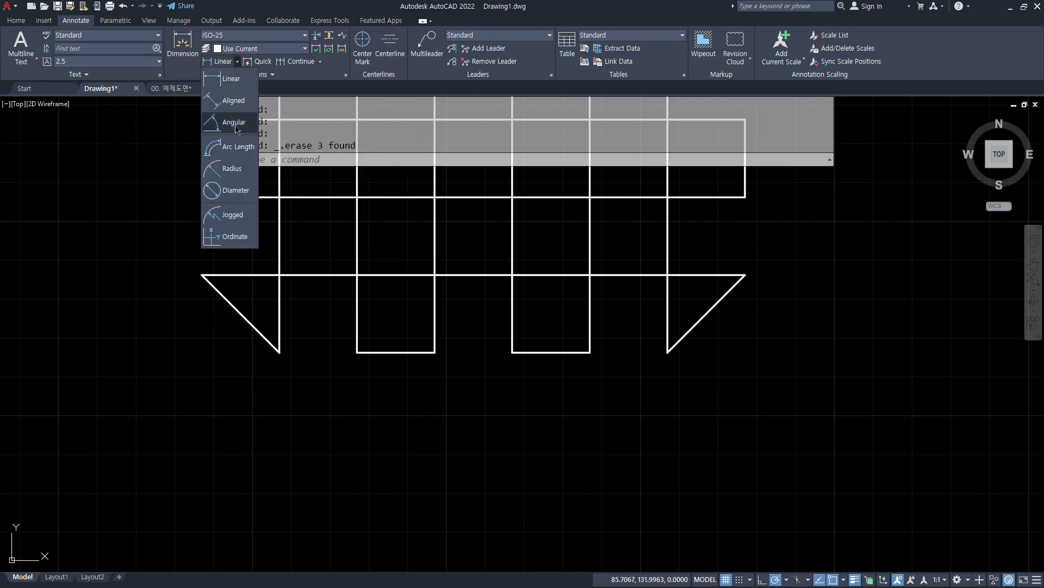
{"action": "left_click", "coordinate": [235, 124]}
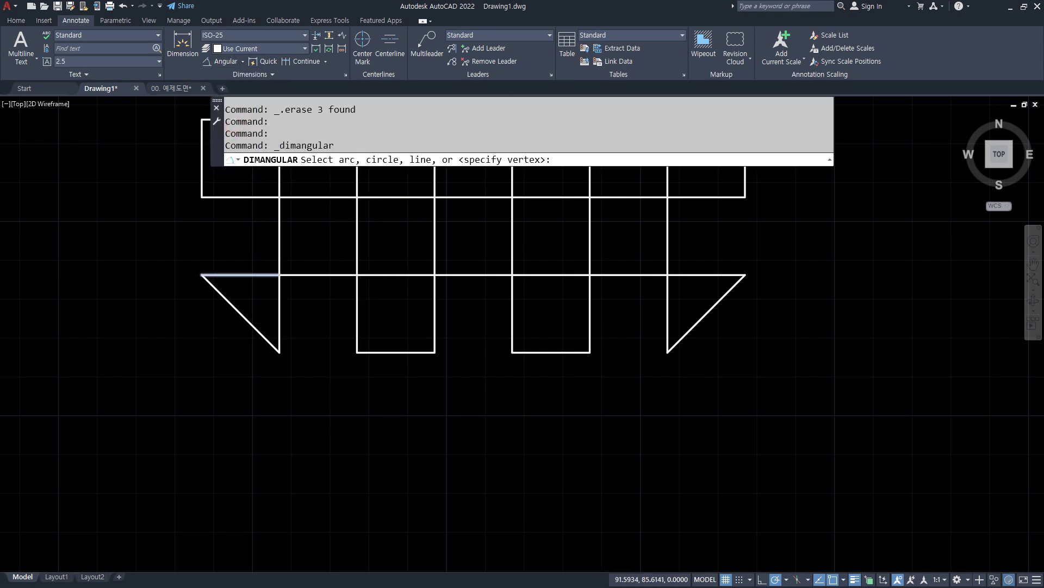
{"action": "scroll", "coordinate": [219, 278], "scroll_direction": "up", "scroll_amount": 4}
{"action": "left_click", "coordinate": [235, 333]}
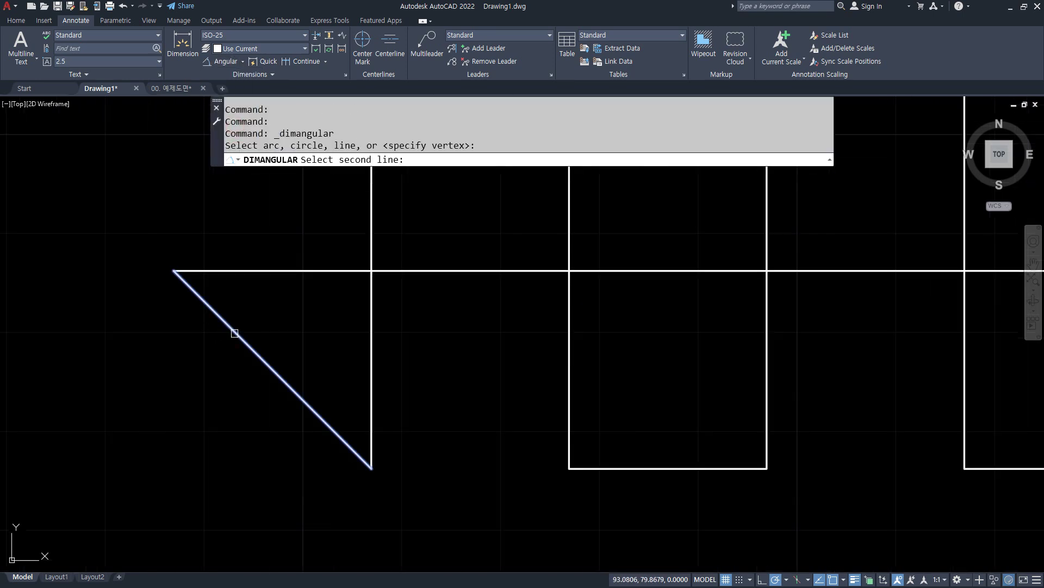
{"action": "left_click", "coordinate": [272, 270]}
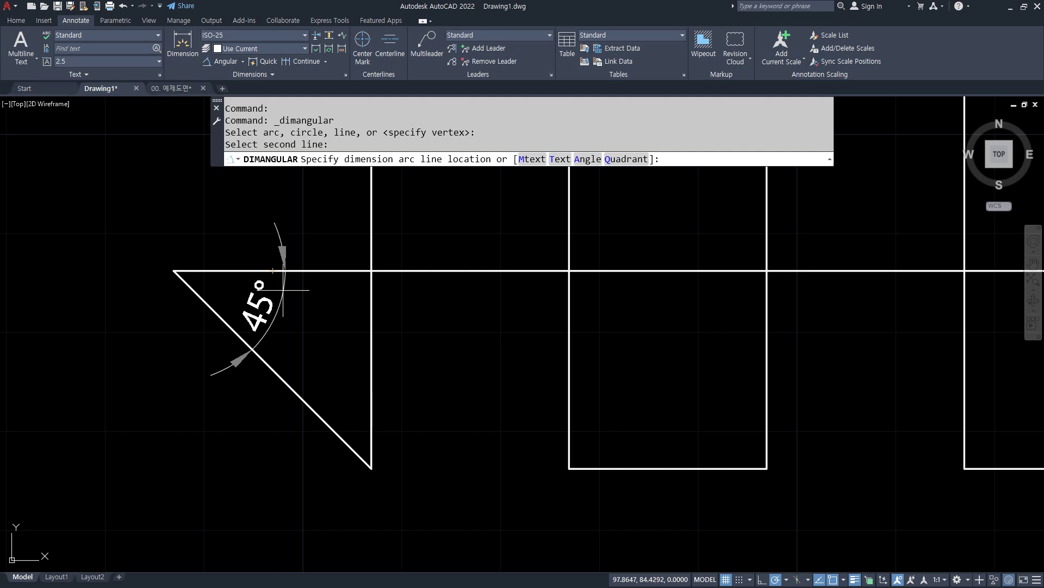
{"action": "left_click", "coordinate": [310, 322]}
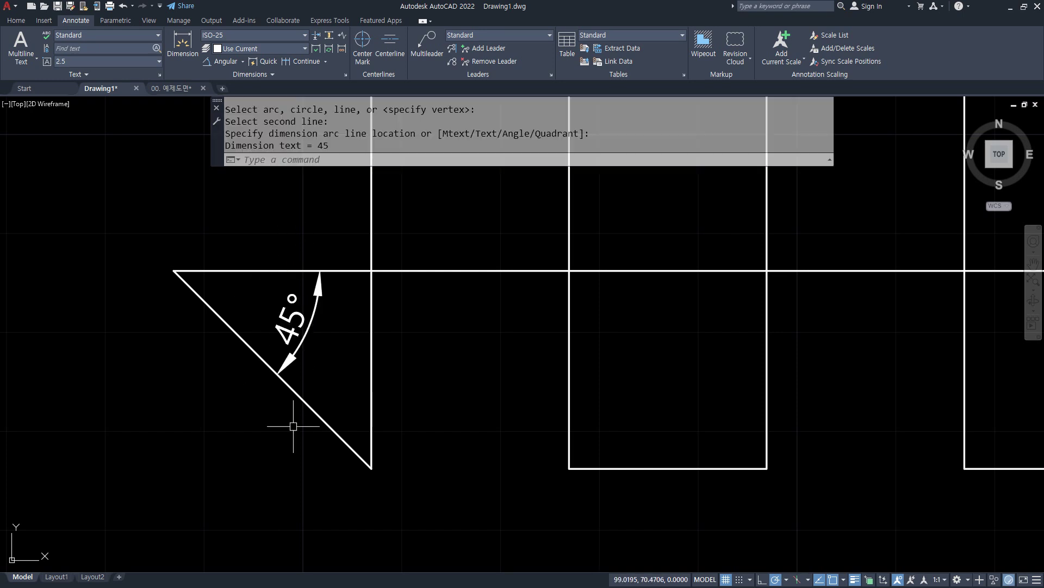
Step: Add an angular dimension between the same two lines, placing its arc above the horizontal line to measure the obtuse angle
{"action": "key", "text": "Return"}
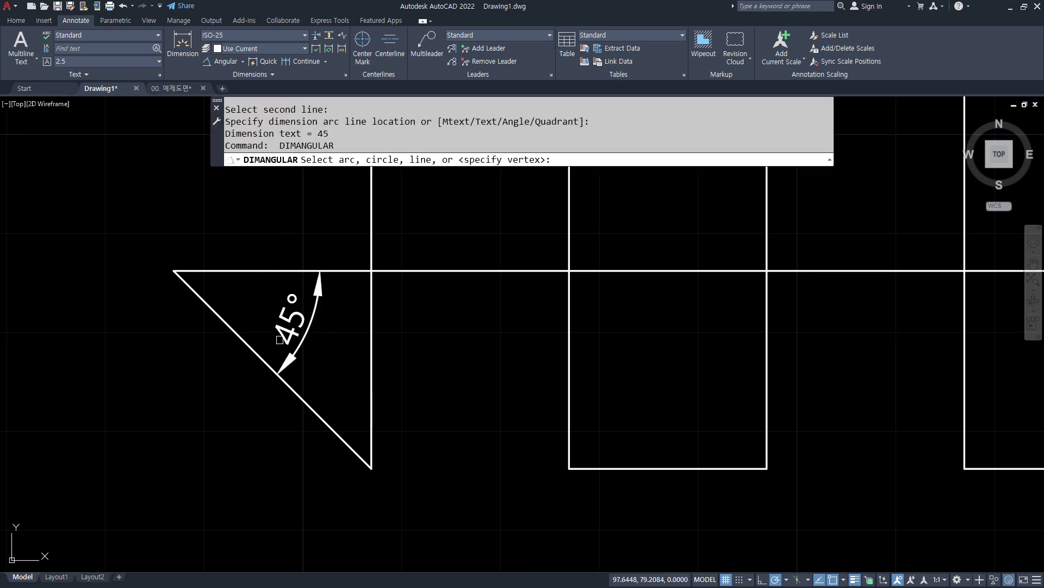
{"action": "left_click", "coordinate": [293, 387]}
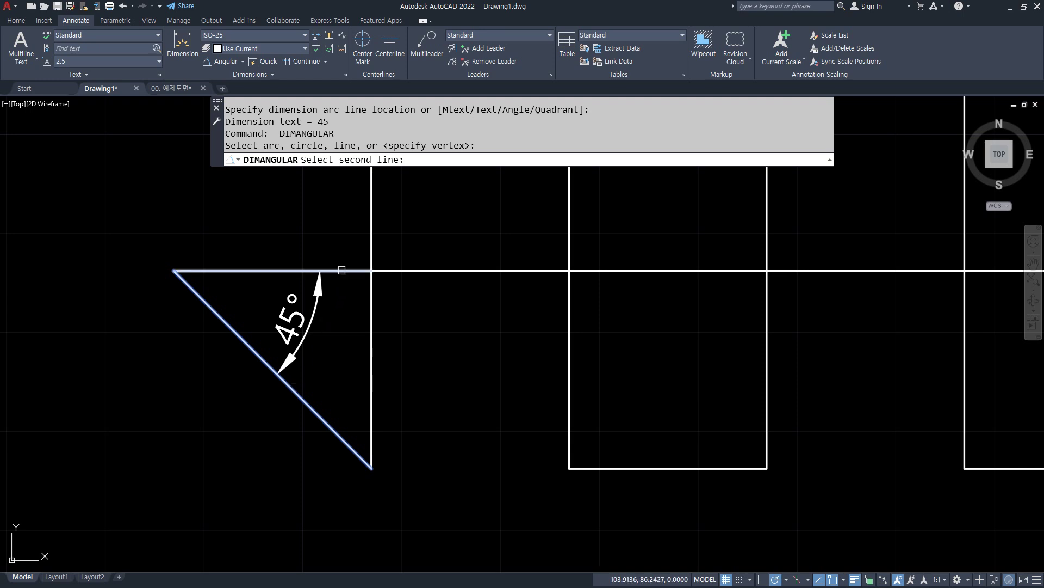
{"action": "left_click", "coordinate": [343, 270]}
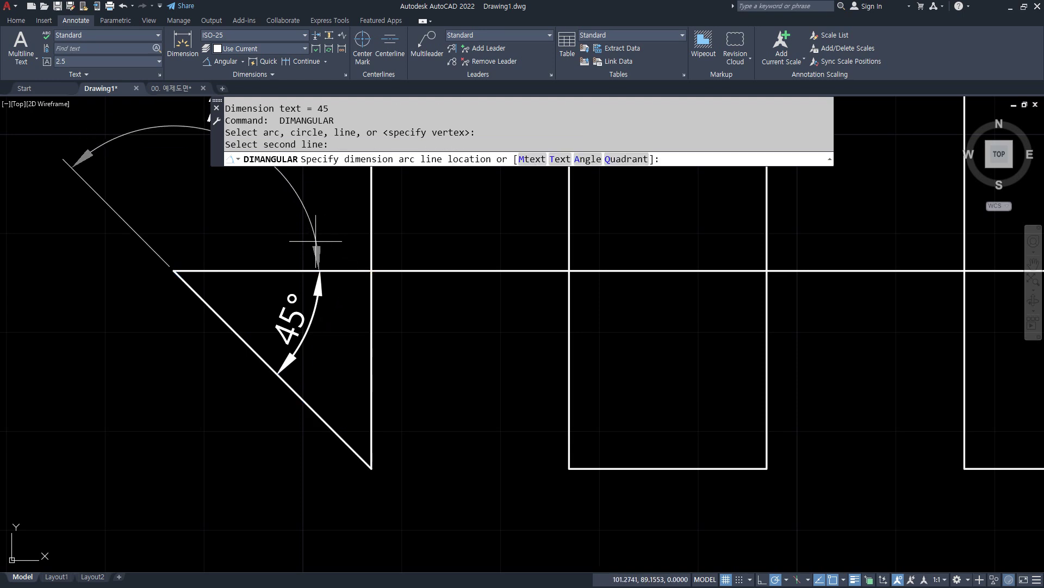
{"action": "left_click", "coordinate": [315, 242]}
Step: Add an angular dimension between the same two lines, placing its arc to the upper left of their vertex for the opposite acute angle
{"action": "key", "text": "Return"}
{"action": "left_click", "coordinate": [324, 420]}
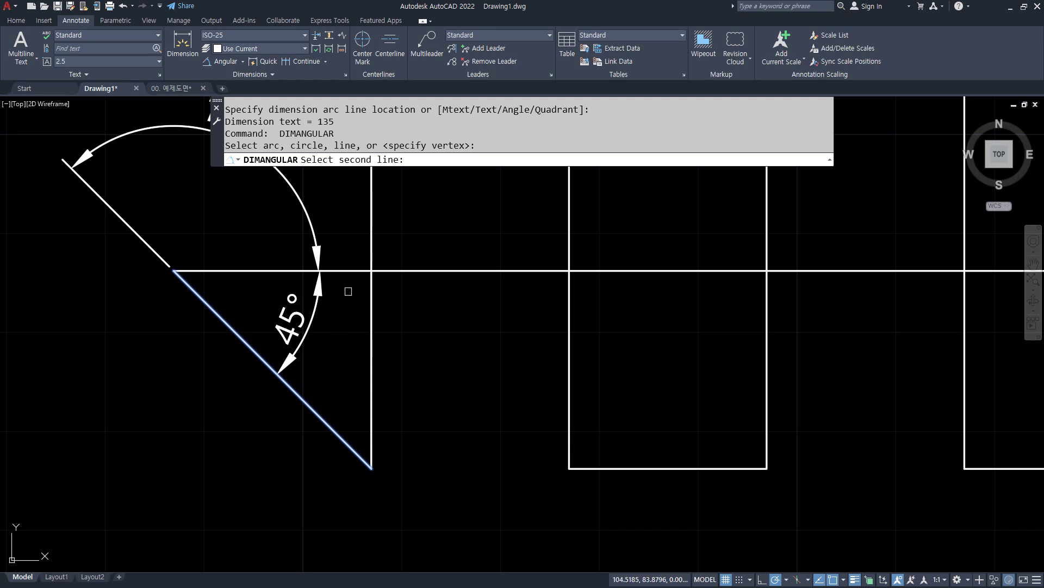
{"action": "left_click", "coordinate": [347, 271]}
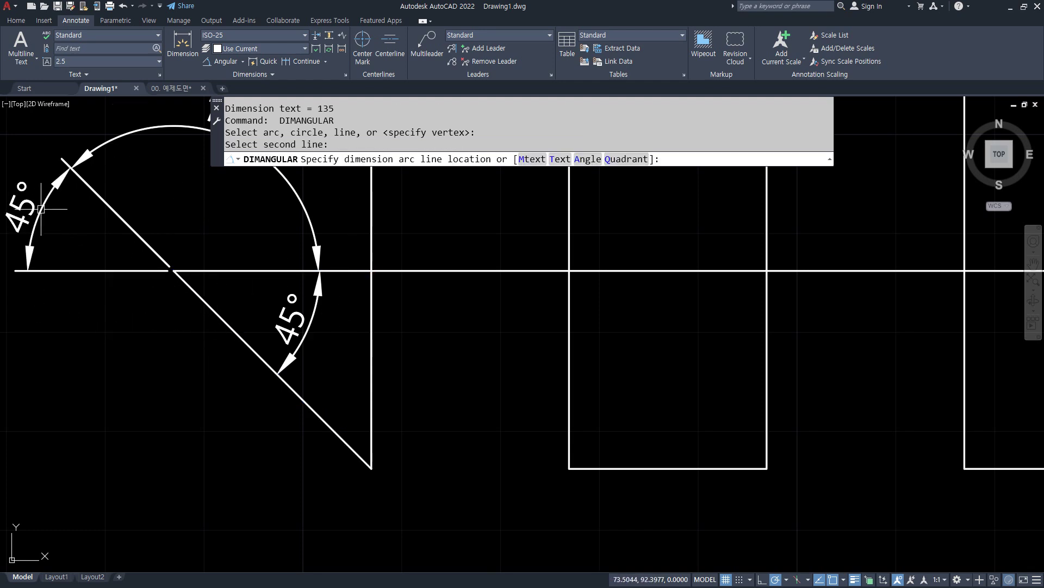
{"action": "left_click", "coordinate": [40, 209]}
Step: Add an angular dimension between the diagonal and horizontal lines, placing its arc to the lower left of the vertex for the obtuse angle
{"action": "key", "text": "Return"}
{"action": "left_click", "coordinate": [310, 407]}
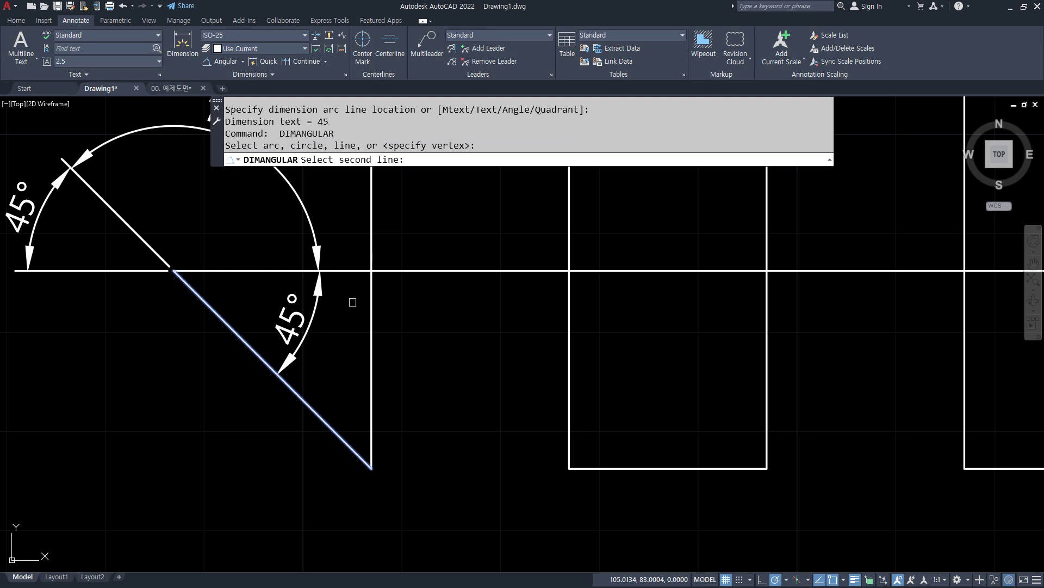
{"action": "left_click", "coordinate": [350, 270]}
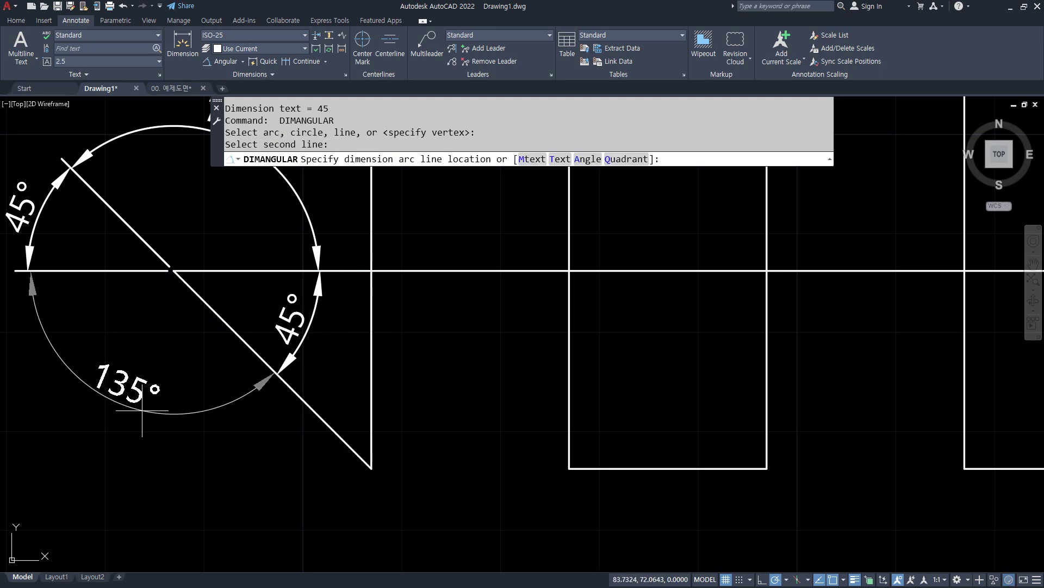
{"action": "left_click", "coordinate": [151, 402]}
{"action": "mouse_move", "coordinate": [168, 341]}
{"action": "middle_mouse_down"}
{"action": "mouse_move", "coordinate": [222, 438]}
{"action": "mouse_move", "coordinate": [405, 517]}
{"action": "middle_mouse_up"}
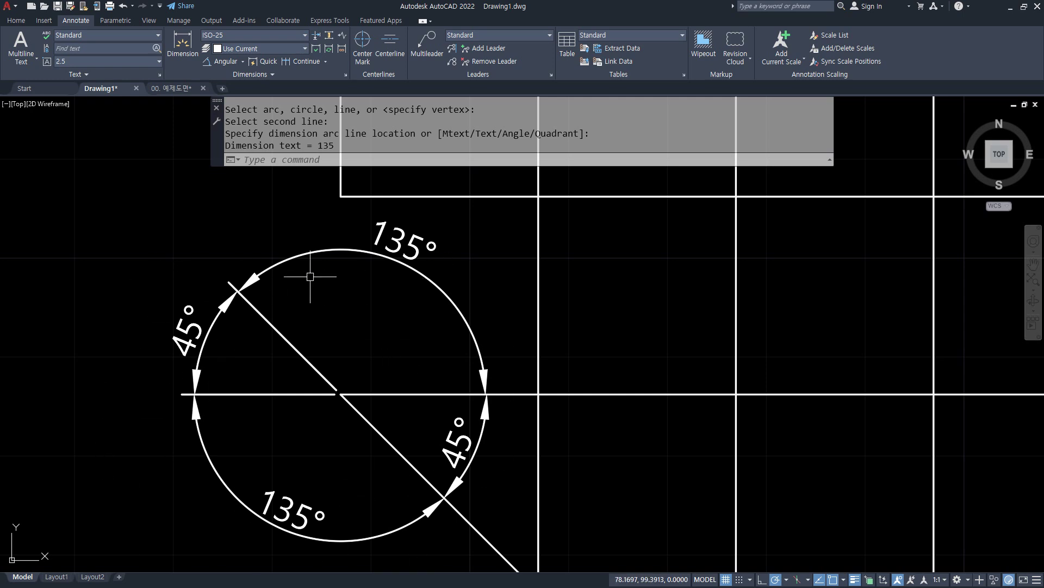
{"action": "middle_click_drag", "start_coordinate": [301, 371], "coordinate": [270, 355]}
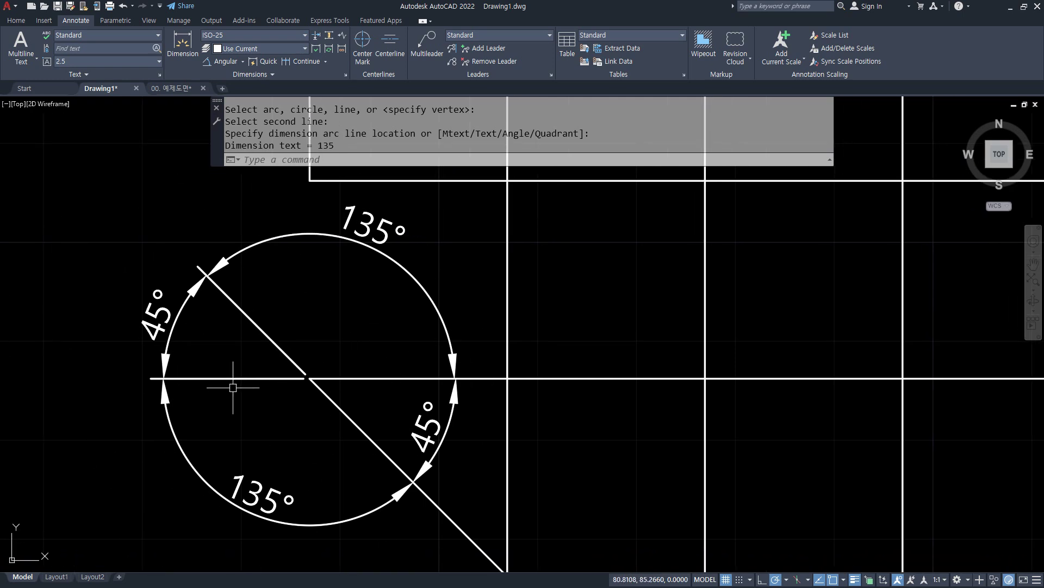
Step: Erase the three angular dimensions outside the triangle, leaving out the one inside it
{"action": "left_click", "coordinate": [450, 435]}
{"action": "key", "text": "Escape"}
{"action": "left_click", "coordinate": [429, 320]}
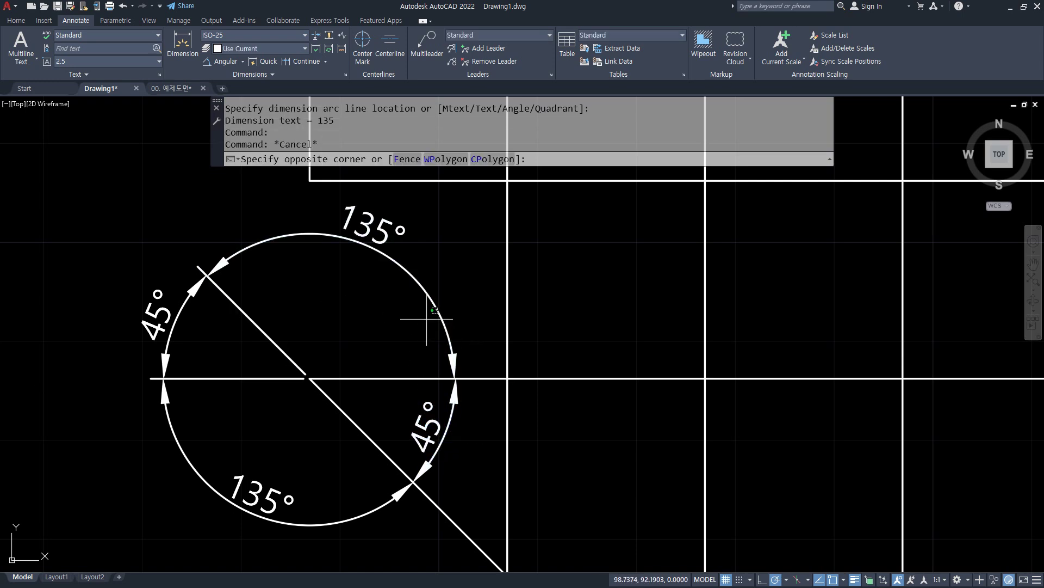
{"action": "left_click", "coordinate": [263, 287]}
{"action": "left_click", "coordinate": [171, 320]}
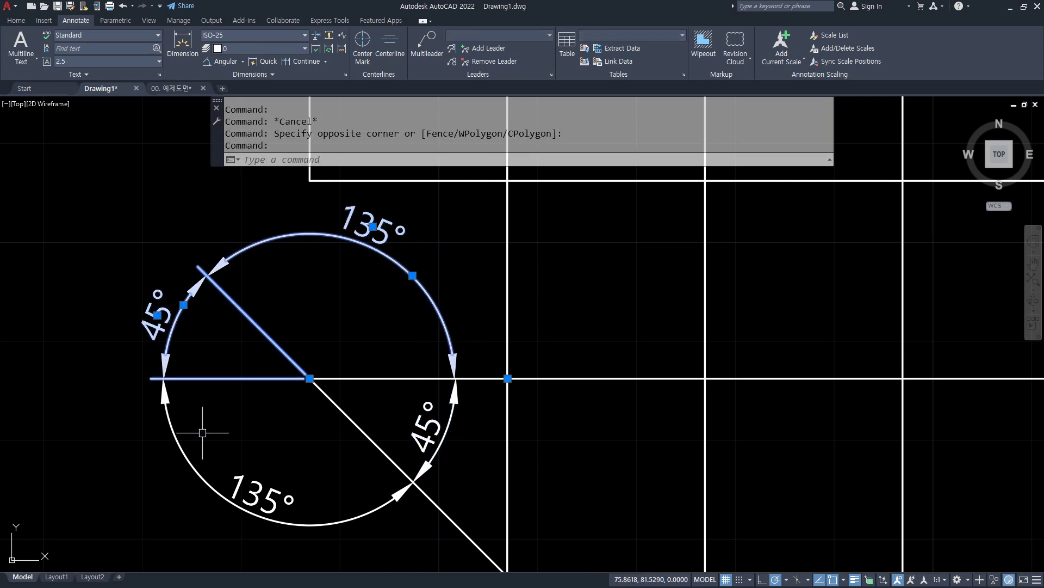
{"action": "left_click", "coordinate": [205, 460]}
{"action": "type", "text": "e"}
{"action": "key", "text": "Return"}
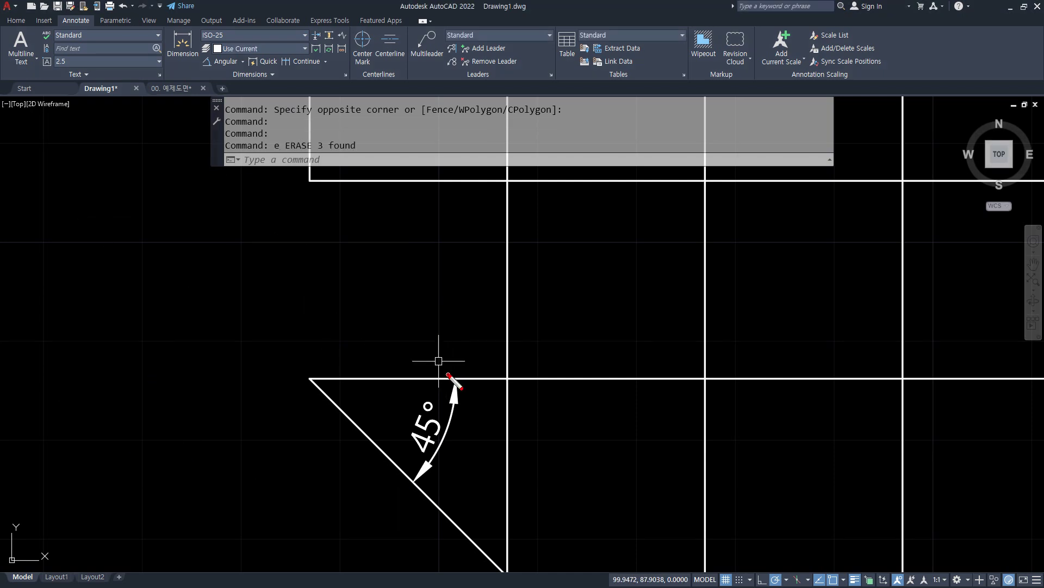
{"action": "mouse_move", "coordinate": [448, 374]}
{"action": "left_mouse_down"}
{"action": "mouse_move", "coordinate": [282, 226]}
{"action": "mouse_move", "coordinate": [251, 472]}
{"action": "mouse_move", "coordinate": [381, 489]}
{"action": "left_mouse_up"}
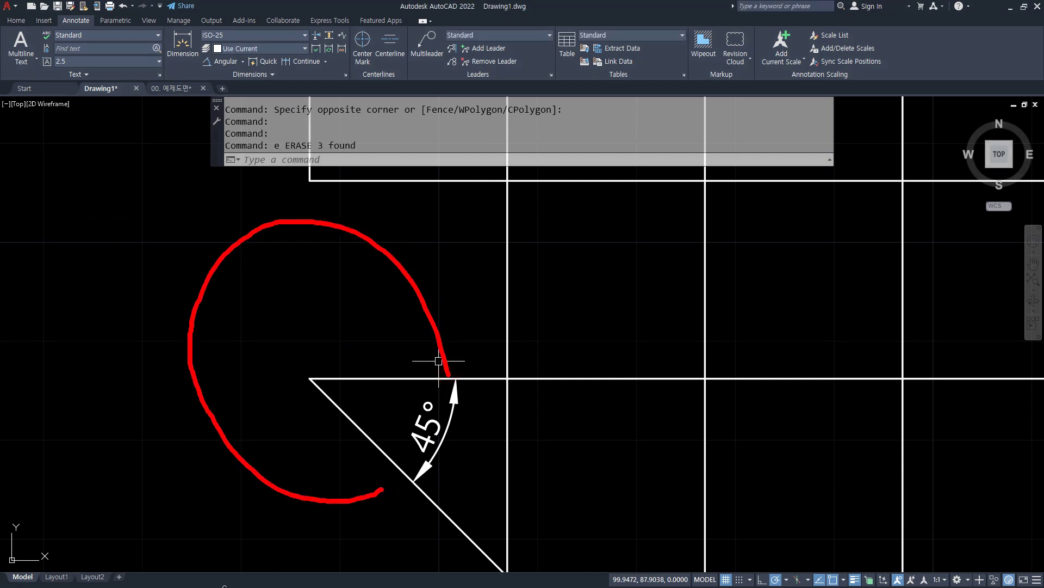
Step: Add an angular dimension by vertex and two endpoints, placing its arc outside the triangle to measure the reflex angle around the 45° corner
{"action": "left_click", "coordinate": [225, 61]}
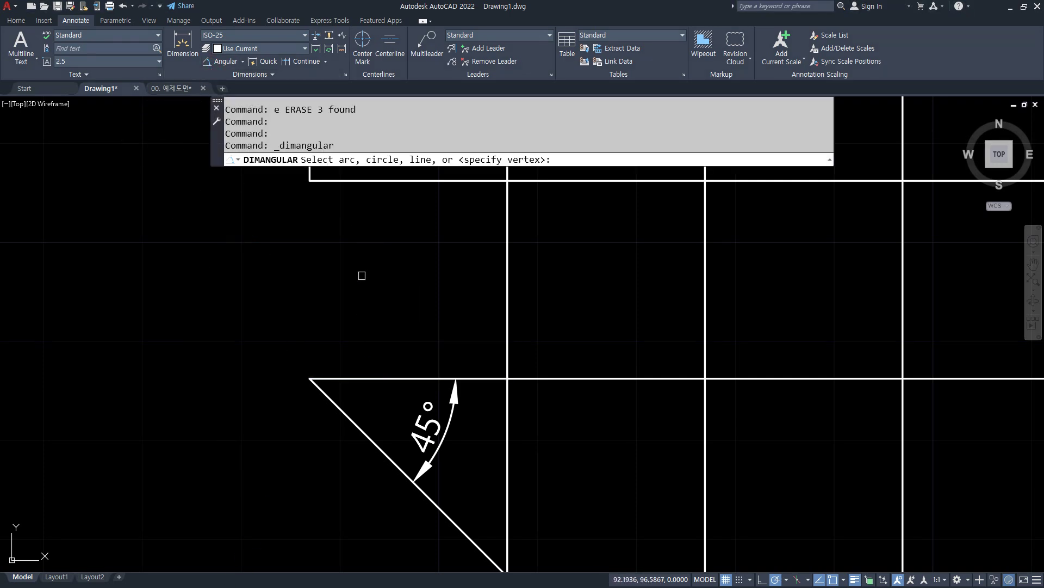
{"action": "key", "text": "Return"}
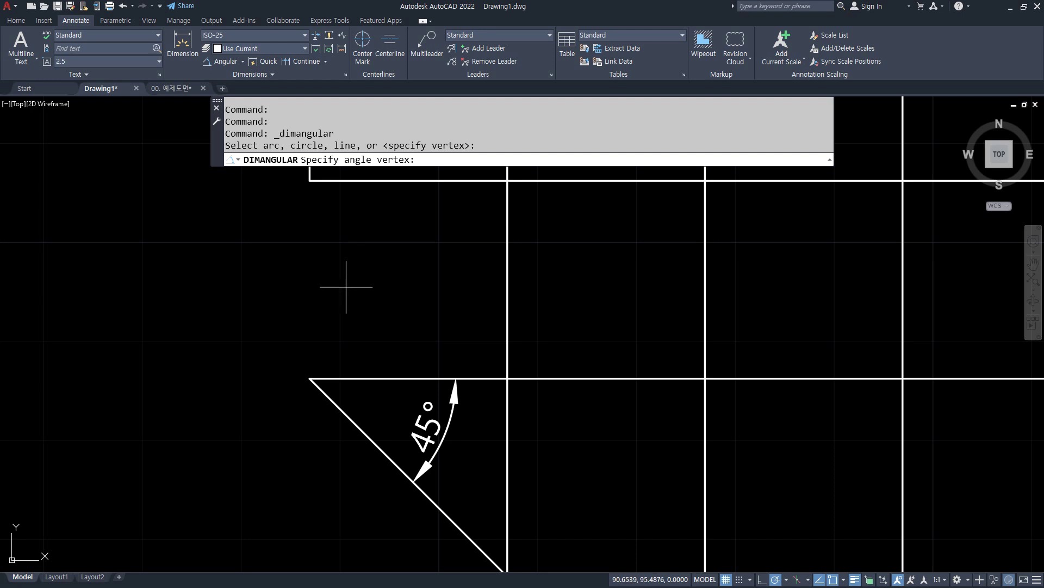
{"action": "left_click", "coordinate": [310, 378]}
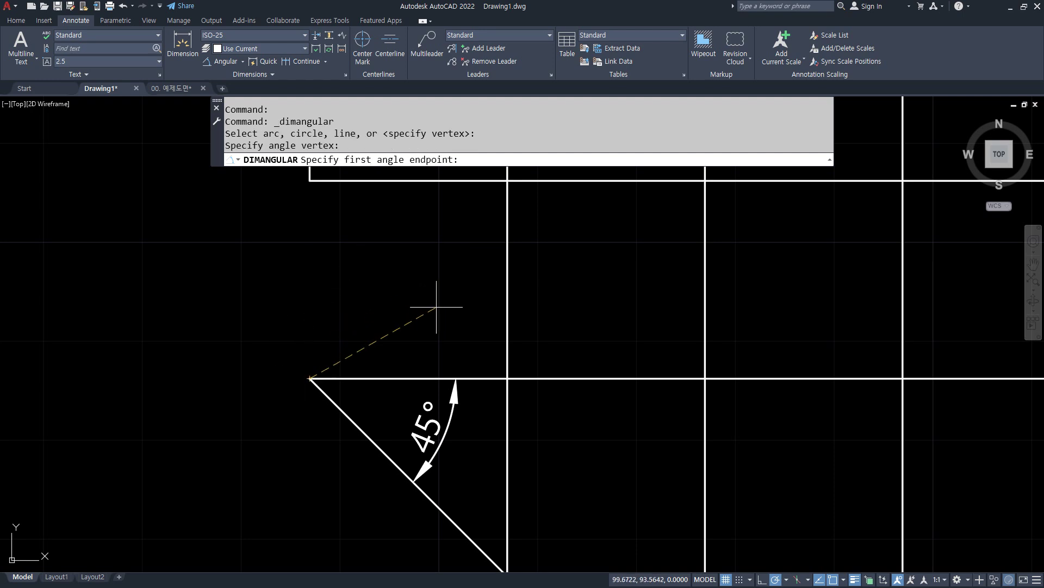
{"action": "left_click", "coordinate": [456, 378]}
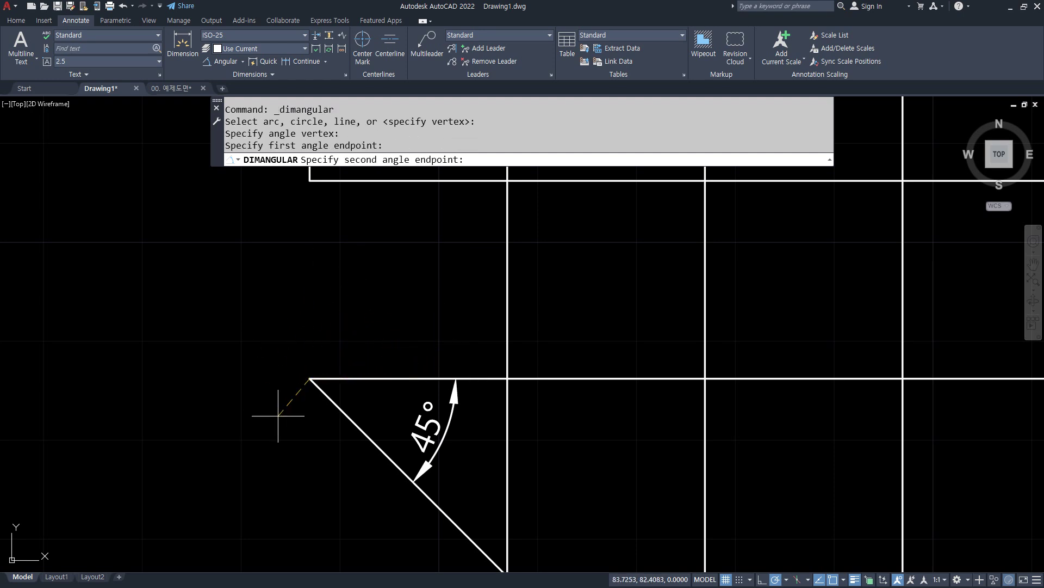
{"action": "left_click", "coordinate": [413, 481]}
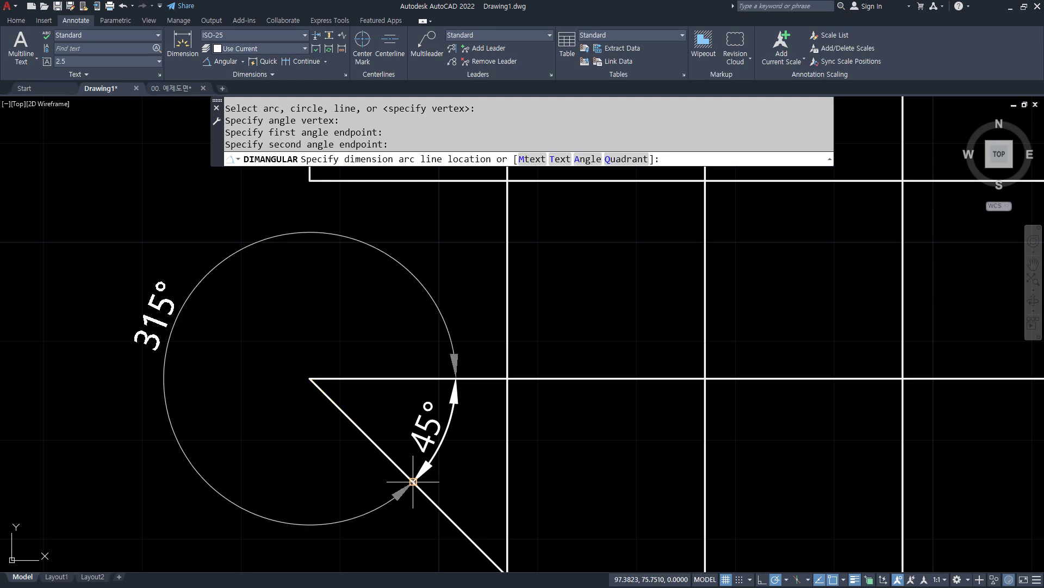
{"action": "left_click", "coordinate": [370, 511]}
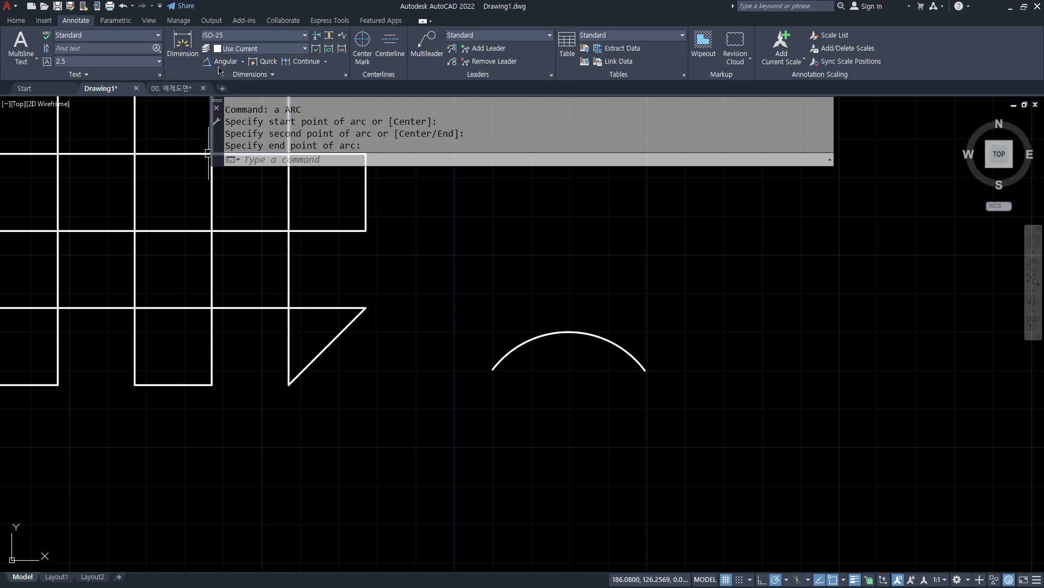
Step: Add an arc length dimension to the standalone arc, placing it above the curve
{"action": "left_click", "coordinate": [243, 61]}
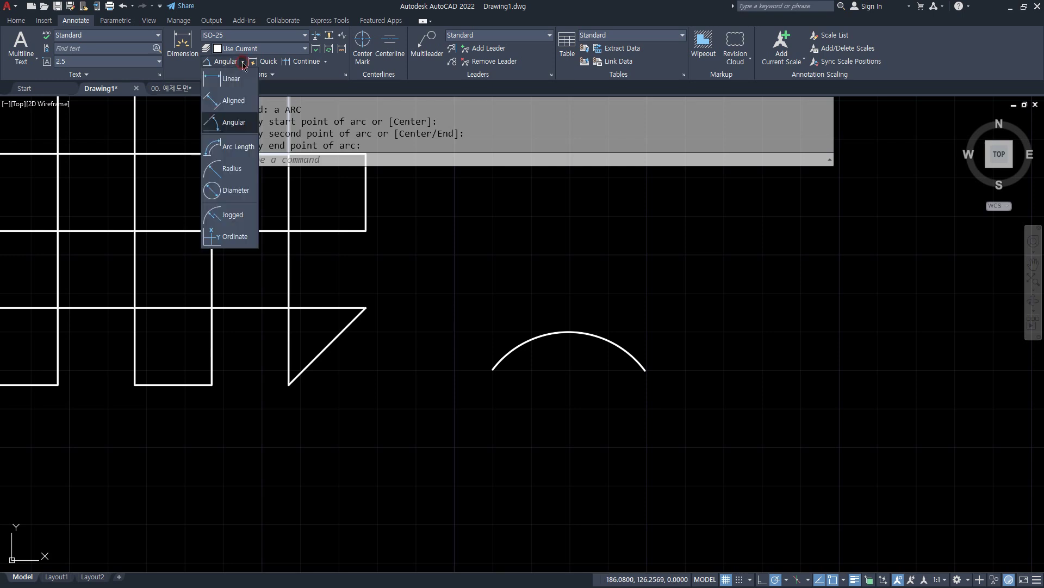
{"action": "left_click", "coordinate": [233, 147]}
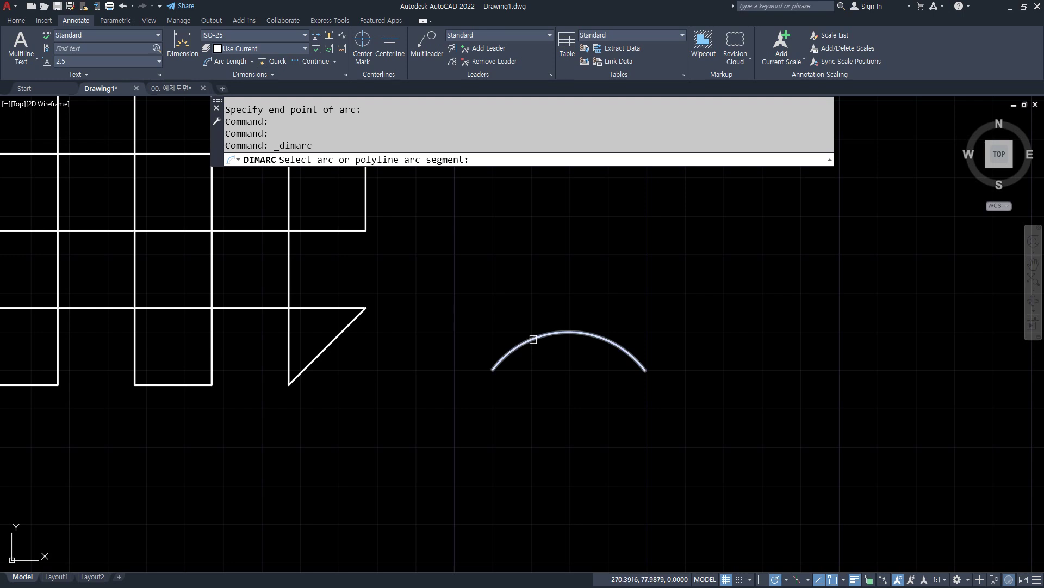
{"action": "left_click", "coordinate": [534, 339]}
{"action": "left_click", "coordinate": [533, 299]}
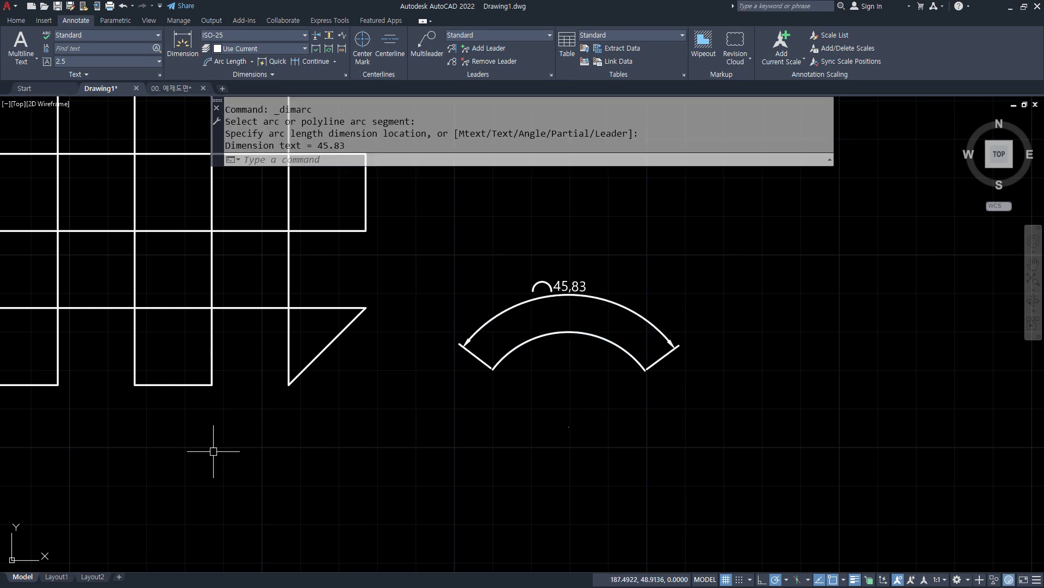
Step: Add an aligned dimension between the two endpoints of the same arc, placing it below the arc
{"action": "left_click", "coordinate": [253, 64]}
{"action": "left_click", "coordinate": [229, 101]}
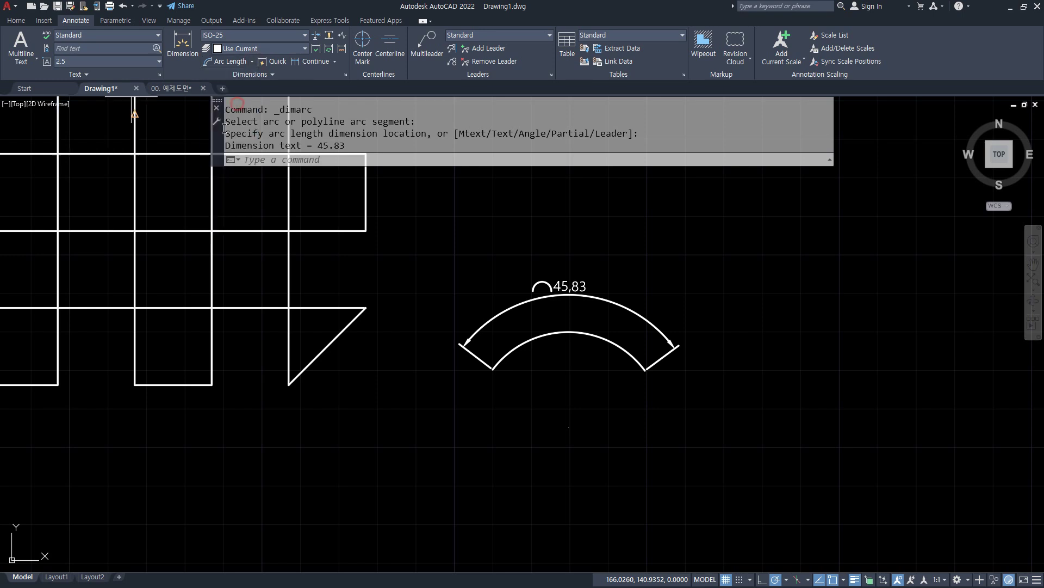
{"action": "left_click", "coordinate": [493, 369]}
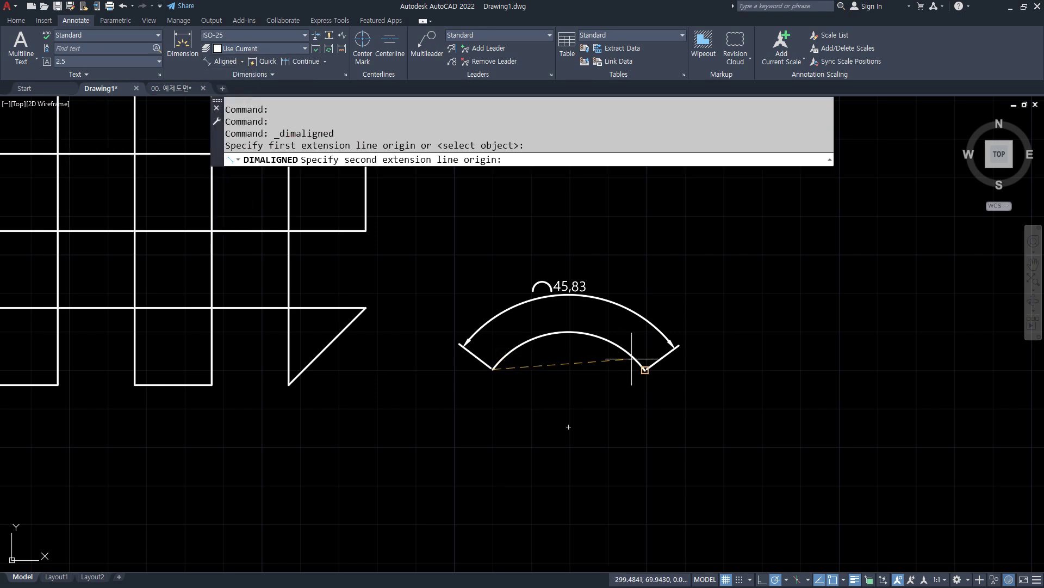
{"action": "left_click", "coordinate": [646, 370]}
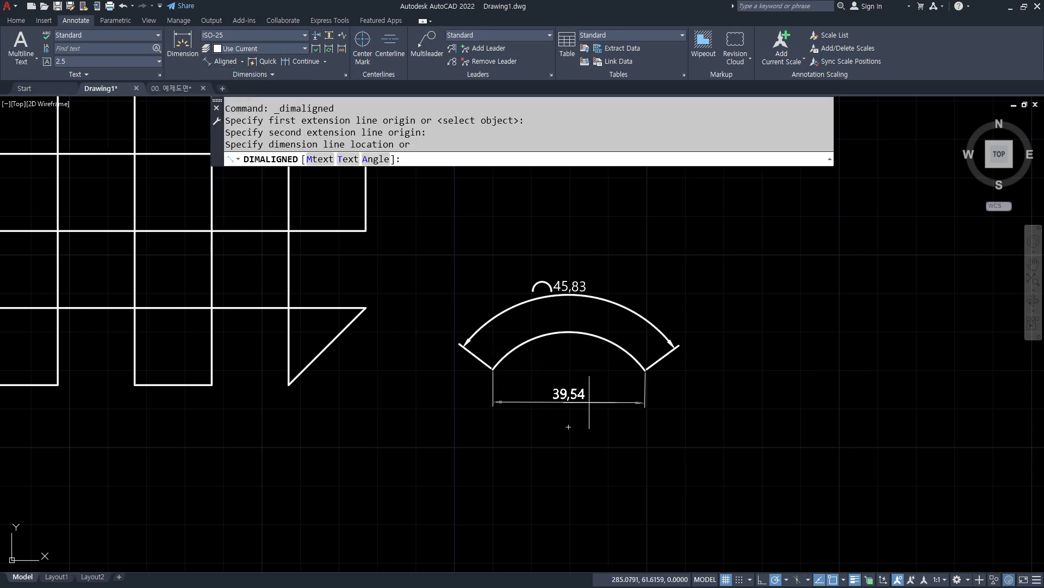
{"action": "left_click", "coordinate": [502, 409]}
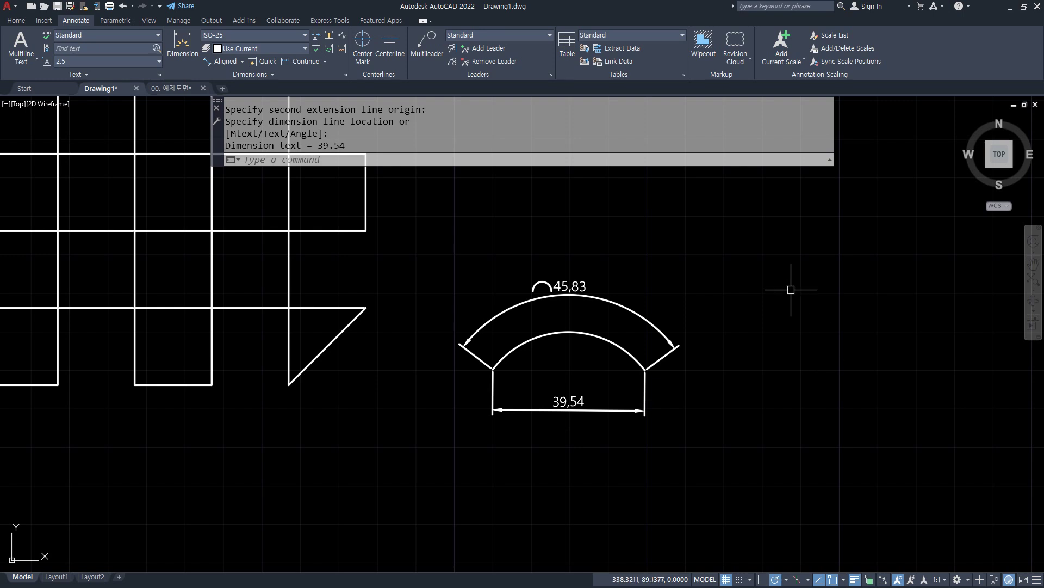
Step: Draw a three-point arc about 61 units long, up and to the right of the dimensioned arc, curving from its lower-right end to its upper-left end
{"action": "middle_click_drag", "start_coordinate": [791, 290], "coordinate": [481, 370]}
{"action": "type", "text": "a"}
{"action": "key", "text": "Return"}
{"action": "left_click", "coordinate": [530, 337]}
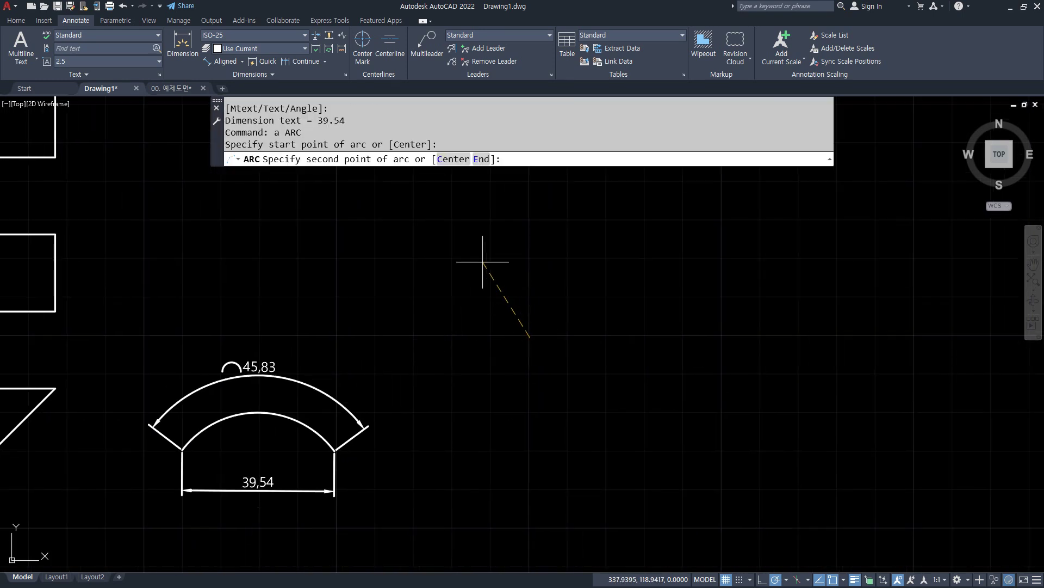
{"action": "left_click", "coordinate": [456, 258]}
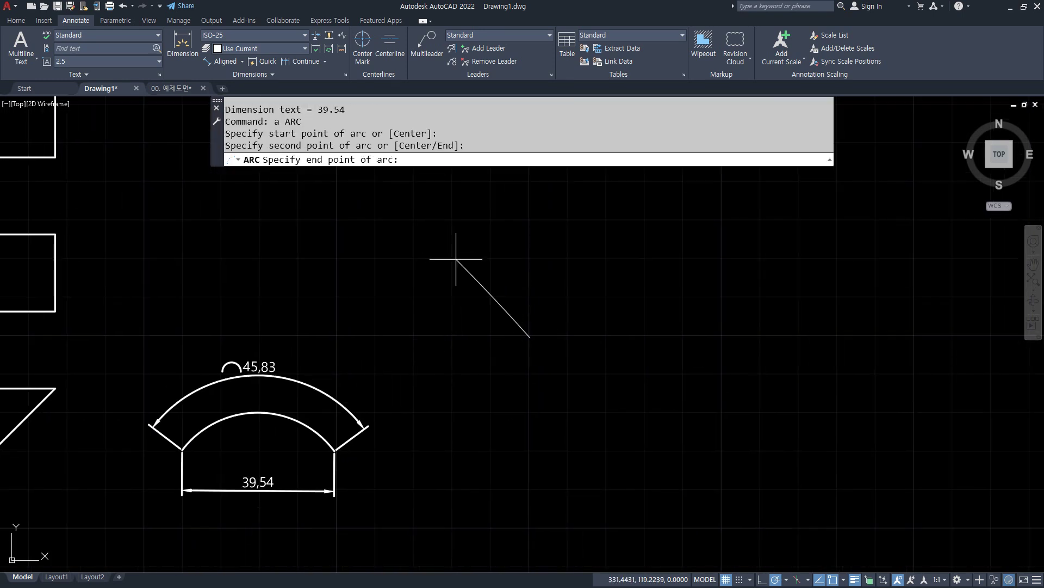
{"action": "left_click", "coordinate": [337, 222]}
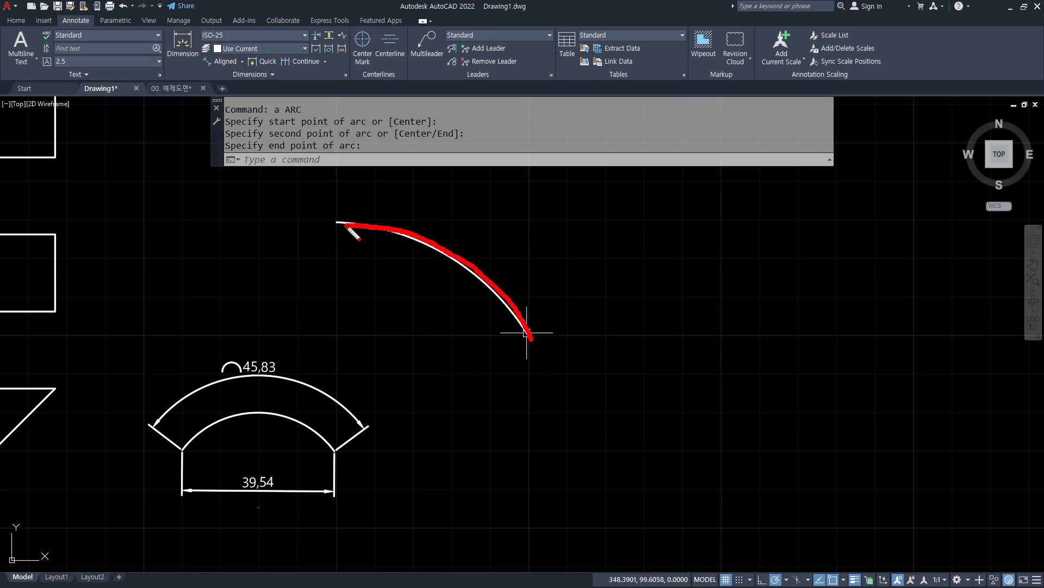
{"action": "key", "text": "Escape"}
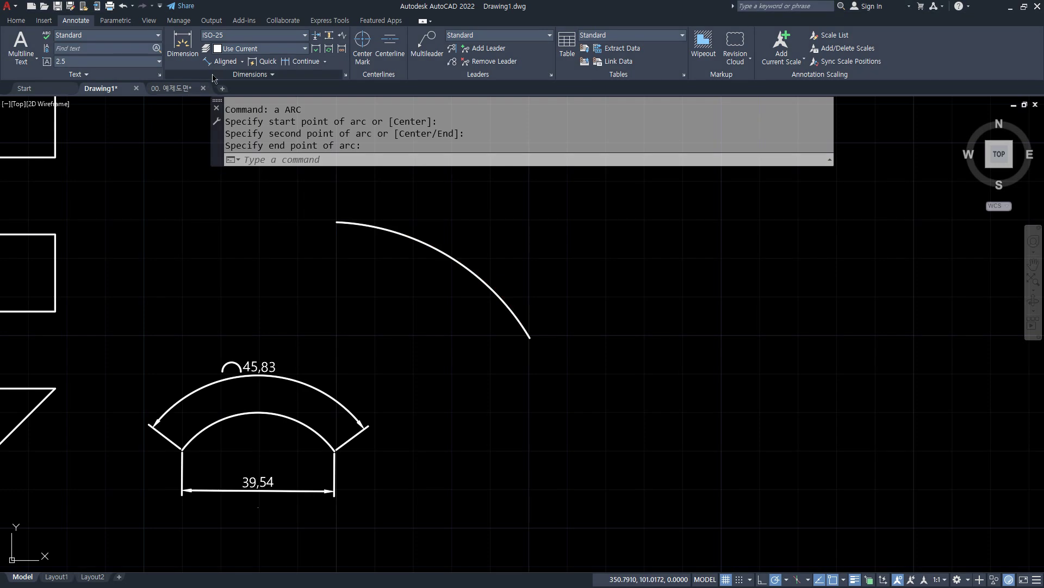
Step: Add an arc length dimension to the new slanted arc, placing it on its outer side
{"action": "left_click", "coordinate": [242, 61]}
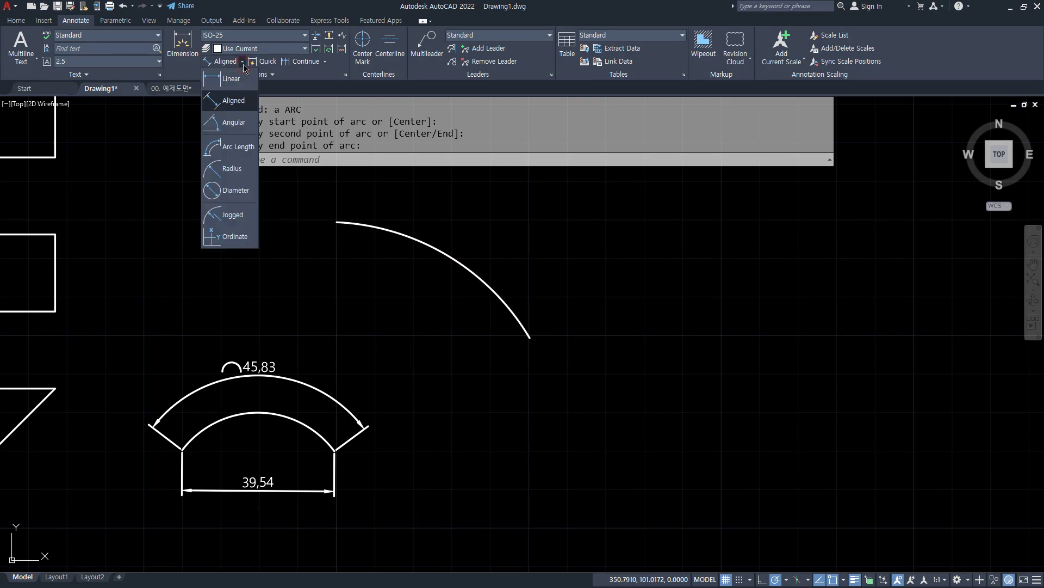
{"action": "left_click", "coordinate": [231, 146]}
{"action": "left_click", "coordinate": [503, 298]}
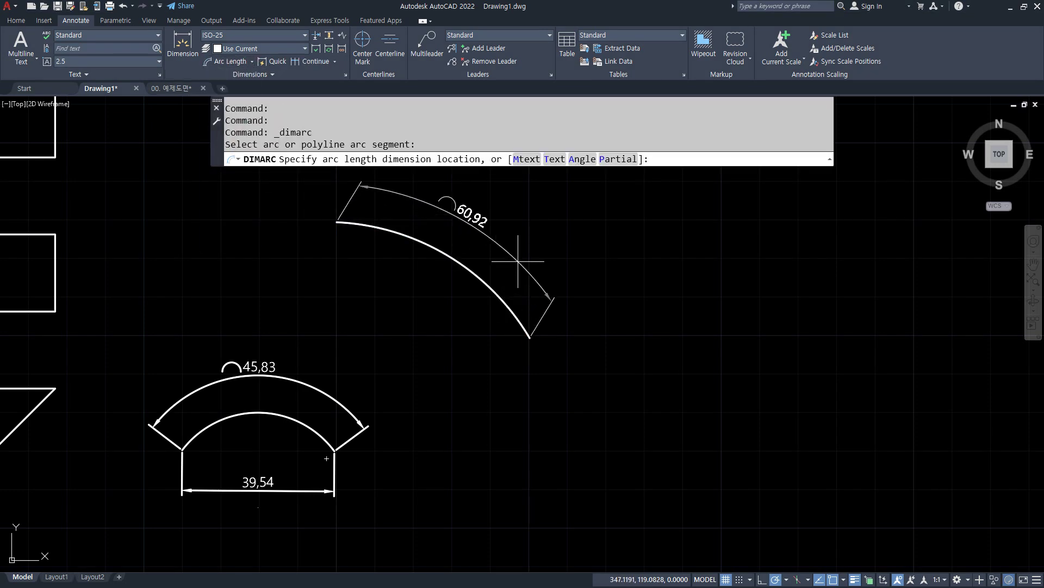
{"action": "left_click", "coordinate": [528, 264]}
Step: Add an aligned dimension between the slanted arc's endpoints, placing it beyond the arc length dimension
{"action": "scroll", "coordinate": [288, 185], "scroll_direction": "up", "scroll_amount": 2}
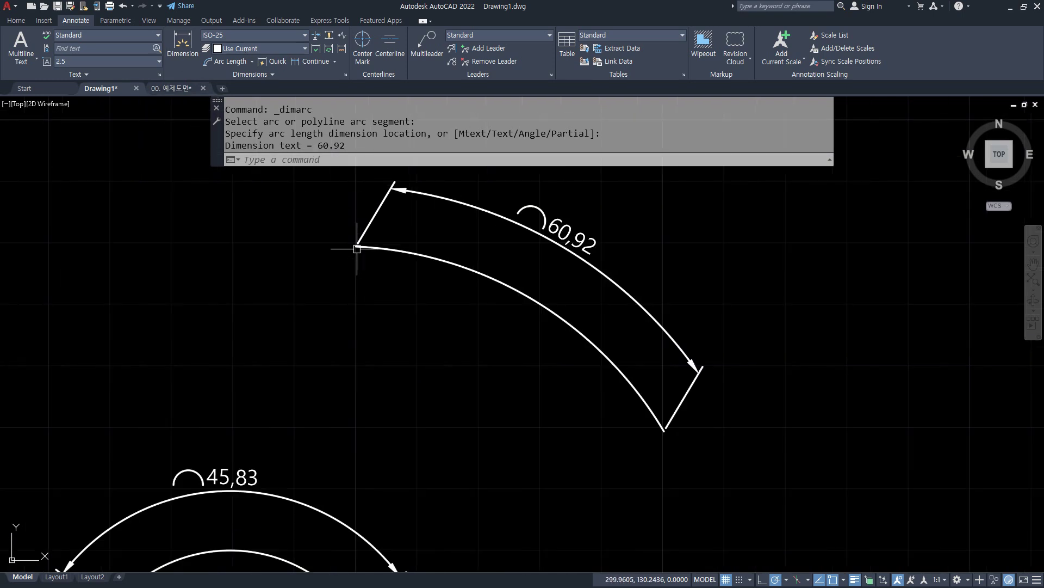
{"action": "left_click_drag", "start_coordinate": [353, 245], "coordinate": [584, 418]}
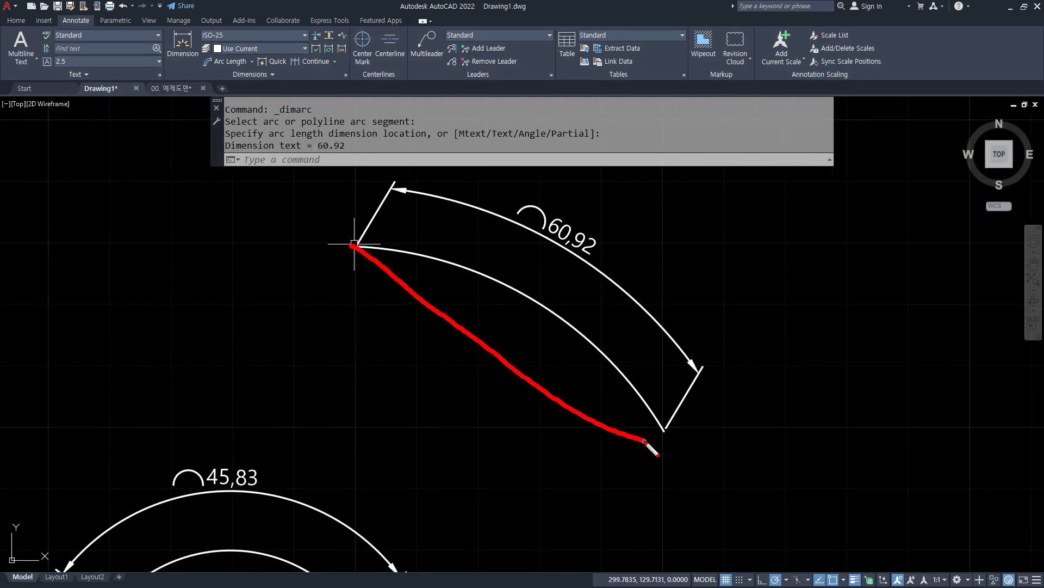
{"action": "left_click", "coordinate": [252, 61]}
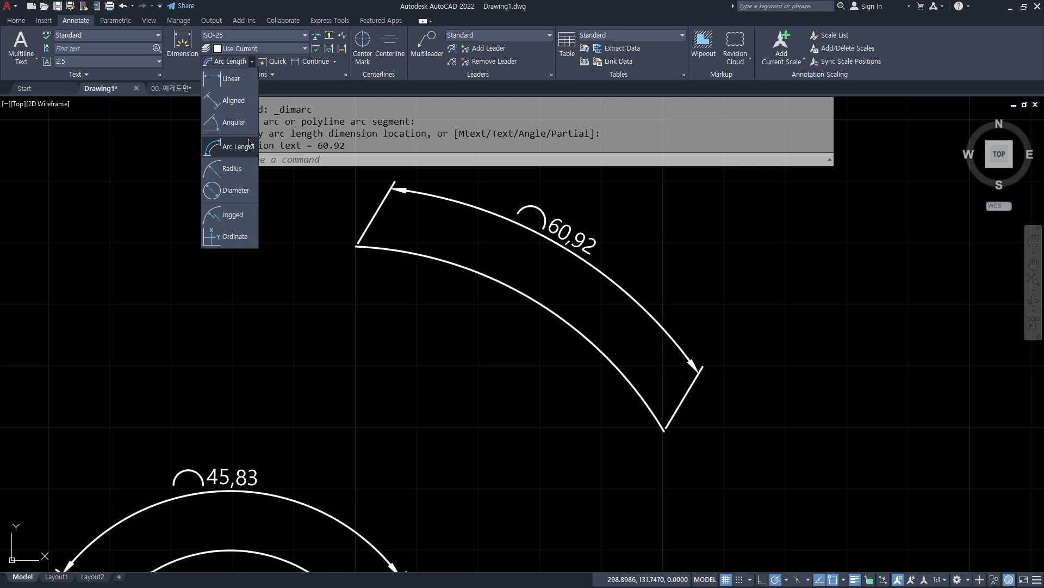
{"action": "left_click", "coordinate": [233, 100]}
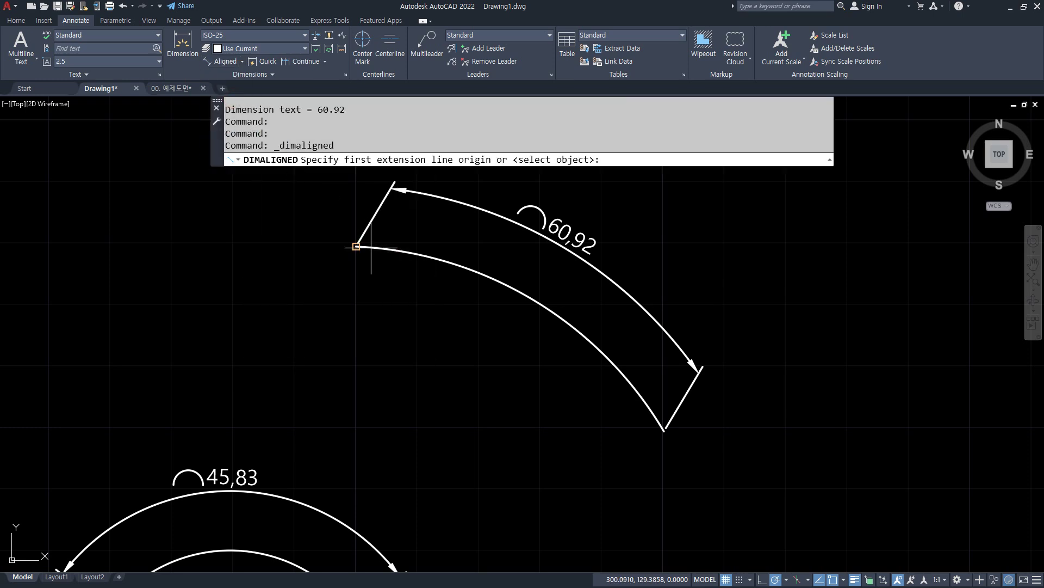
{"action": "left_click", "coordinate": [356, 246]}
{"action": "left_click", "coordinate": [664, 429]}
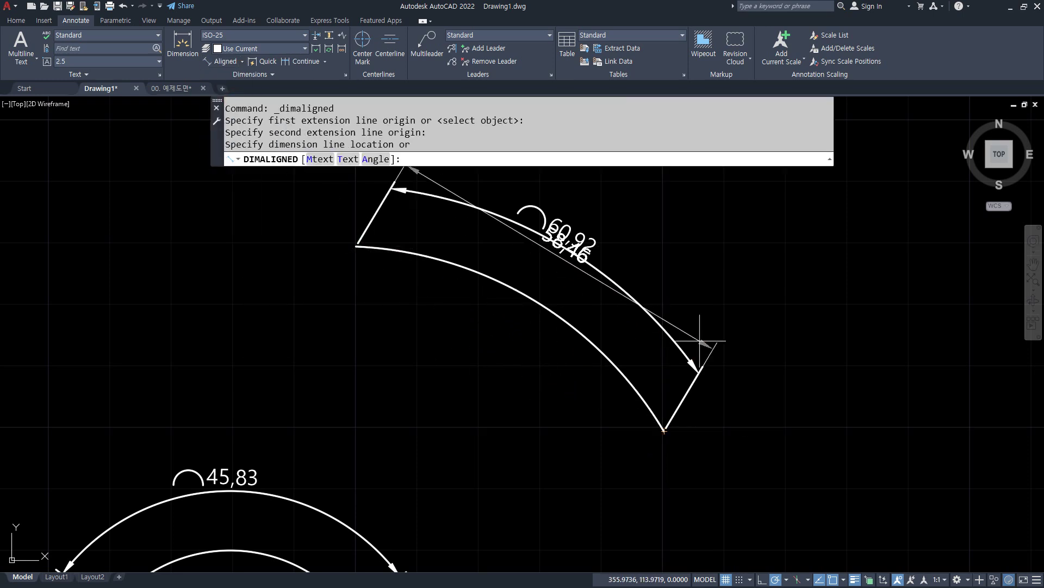
{"action": "left_click", "coordinate": [733, 291]}
{"action": "middle_click_drag", "start_coordinate": [536, 285], "coordinate": [413, 377]}
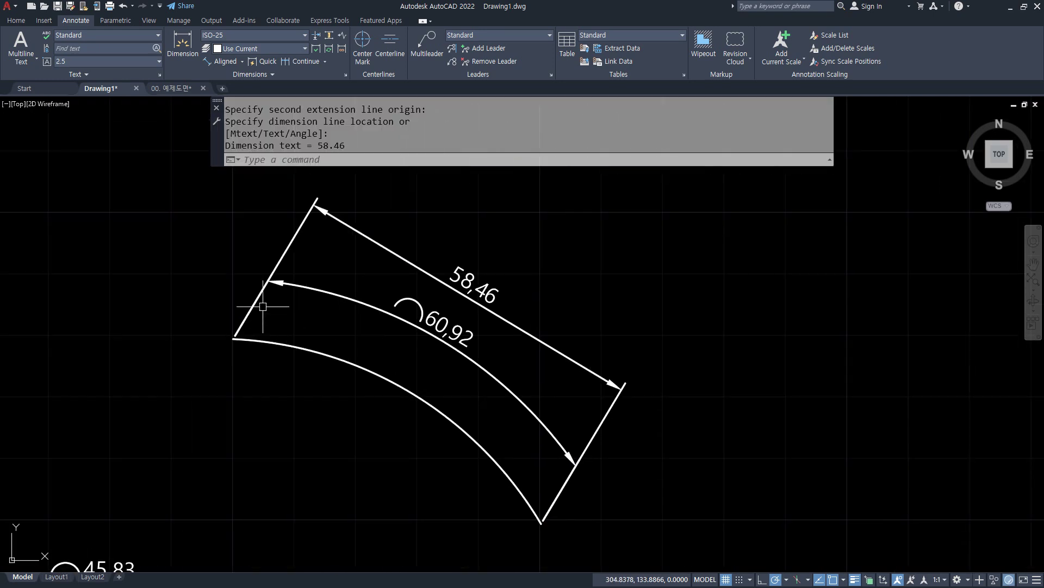
{"action": "key", "text": "ctrl+2"}
{"action": "left_click_drag", "start_coordinate": [431, 352], "coordinate": [392, 340]}
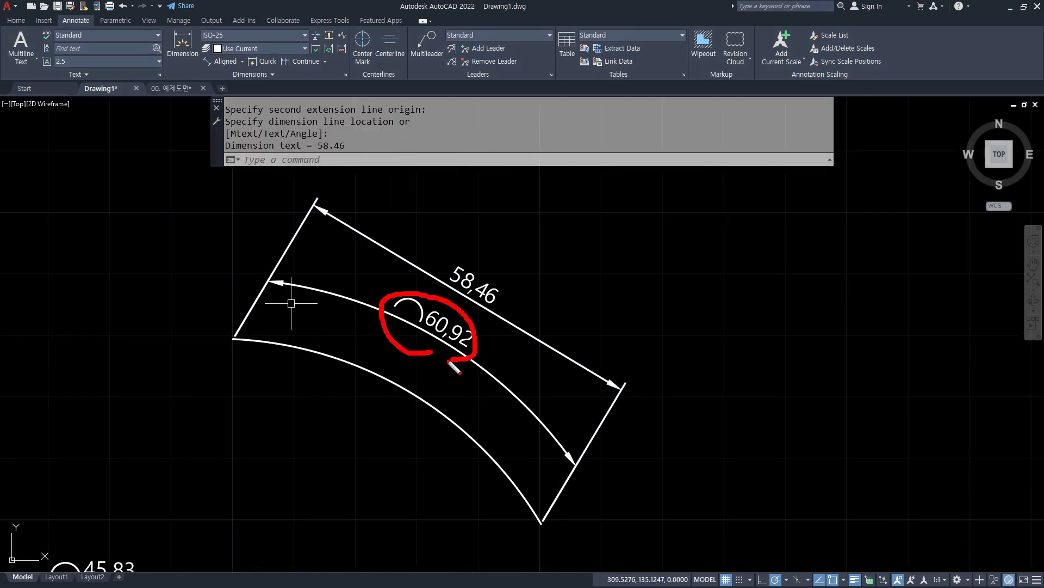
{"action": "mouse_move", "coordinate": [233, 340]}
{"action": "left_mouse_down"}
{"action": "mouse_move", "coordinate": [346, 351]}
{"action": "mouse_move", "coordinate": [518, 477]}
{"action": "left_mouse_up"}
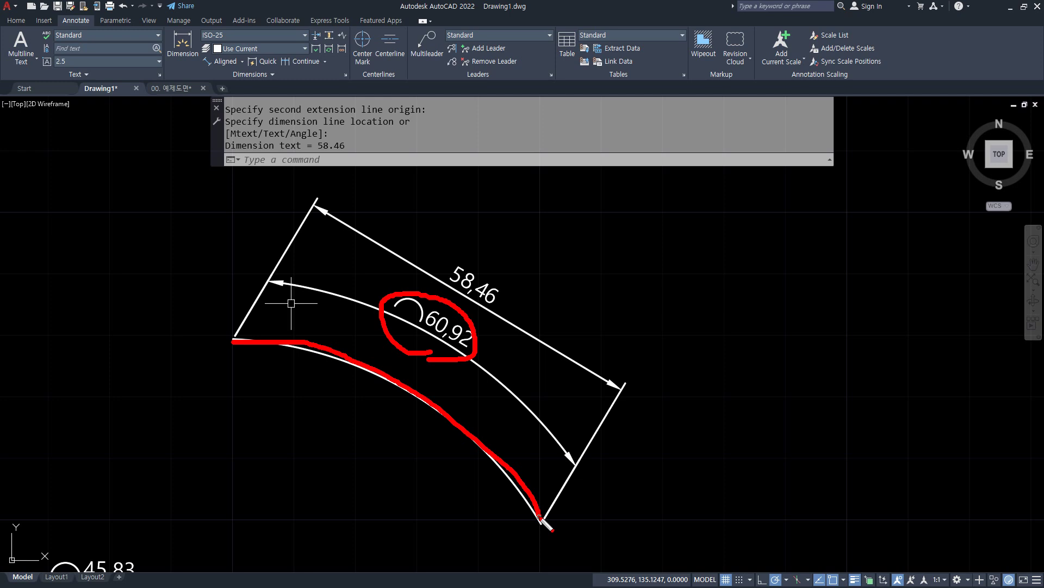
{"action": "left_click_drag", "start_coordinate": [487, 312], "coordinate": [465, 247]}
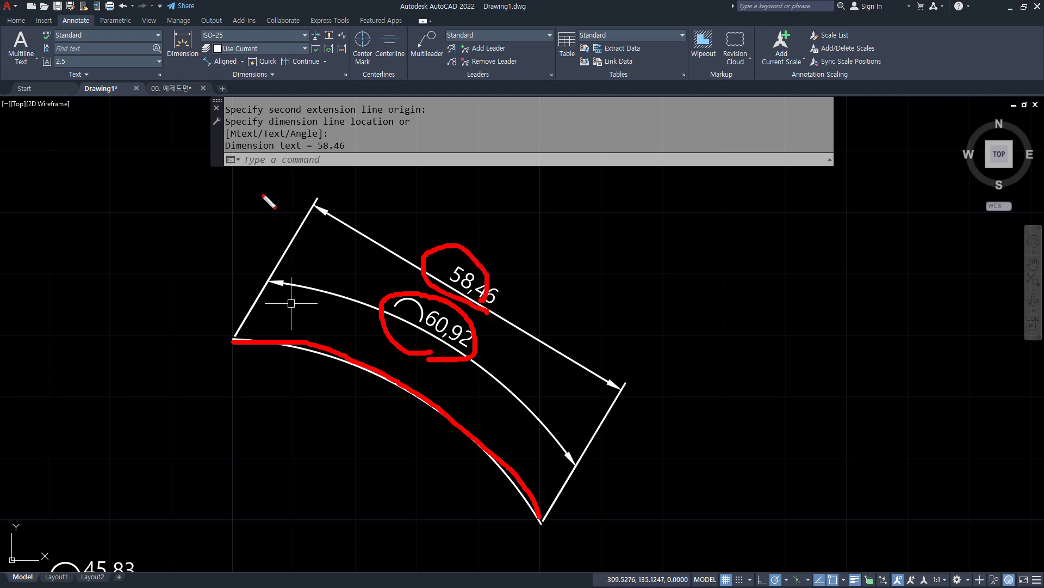
{"action": "left_click_drag", "start_coordinate": [323, 207], "coordinate": [645, 402]}
{"action": "key", "text": "Escape"}
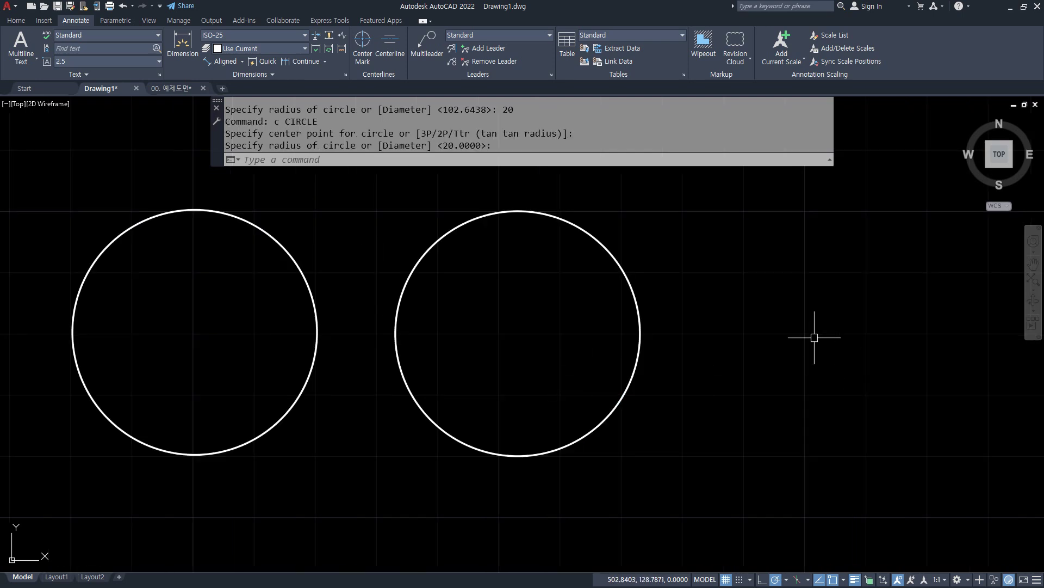
Step: Add a radius dimension to the left circle, placing its text inside the circle
{"action": "middle_click_drag", "start_coordinate": [726, 355], "coordinate": [805, 366]}
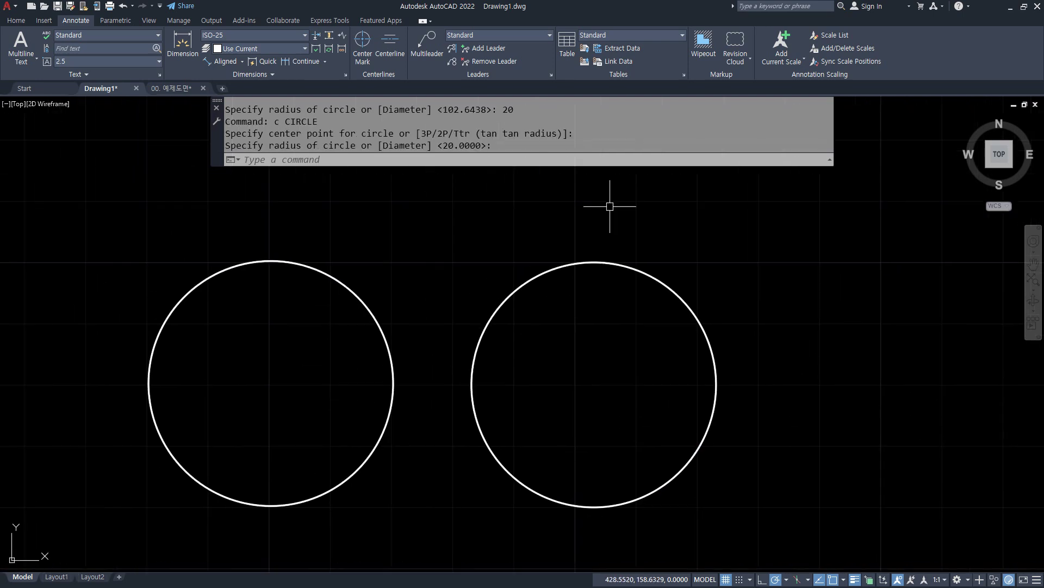
{"action": "left_click", "coordinate": [242, 61]}
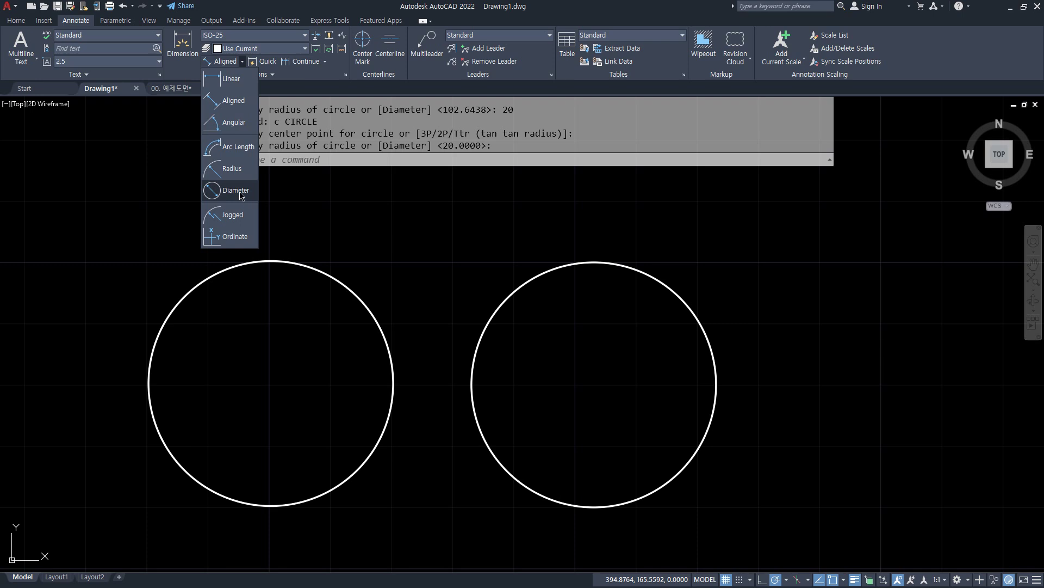
{"action": "left_click", "coordinate": [232, 168]}
{"action": "left_click", "coordinate": [216, 273]}
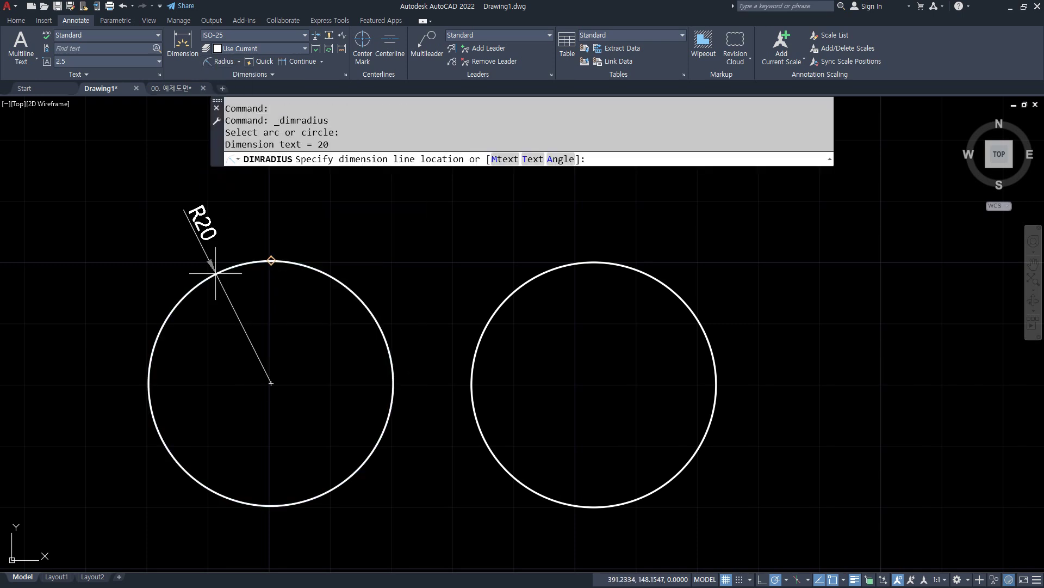
{"action": "left_click", "coordinate": [244, 339]}
Step: Add a radius dimension to the right circle, placing its text outside at the upper left
{"action": "key", "text": "Return"}
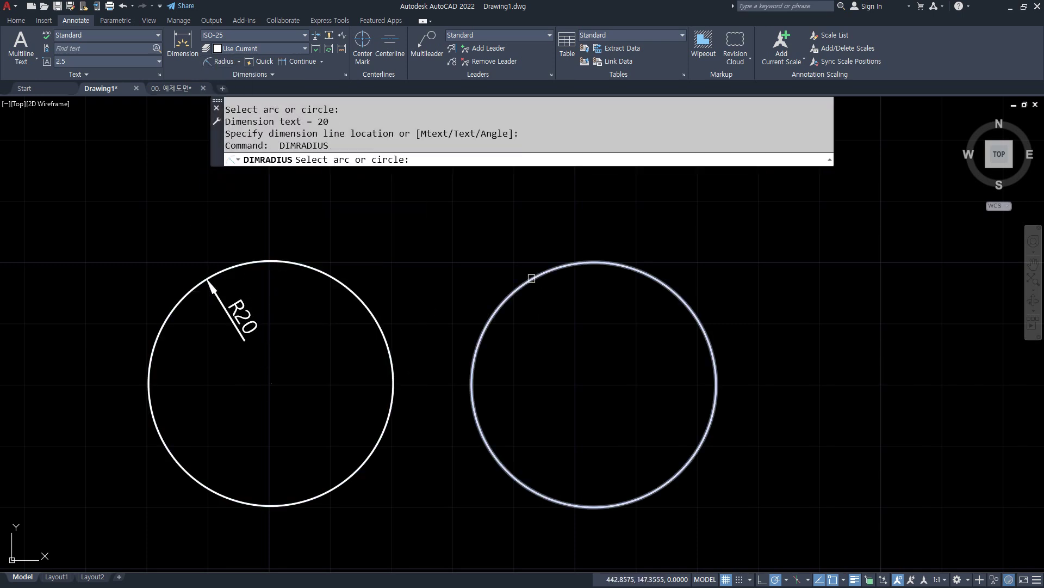
{"action": "left_click", "coordinate": [532, 278]}
{"action": "left_click", "coordinate": [520, 267]}
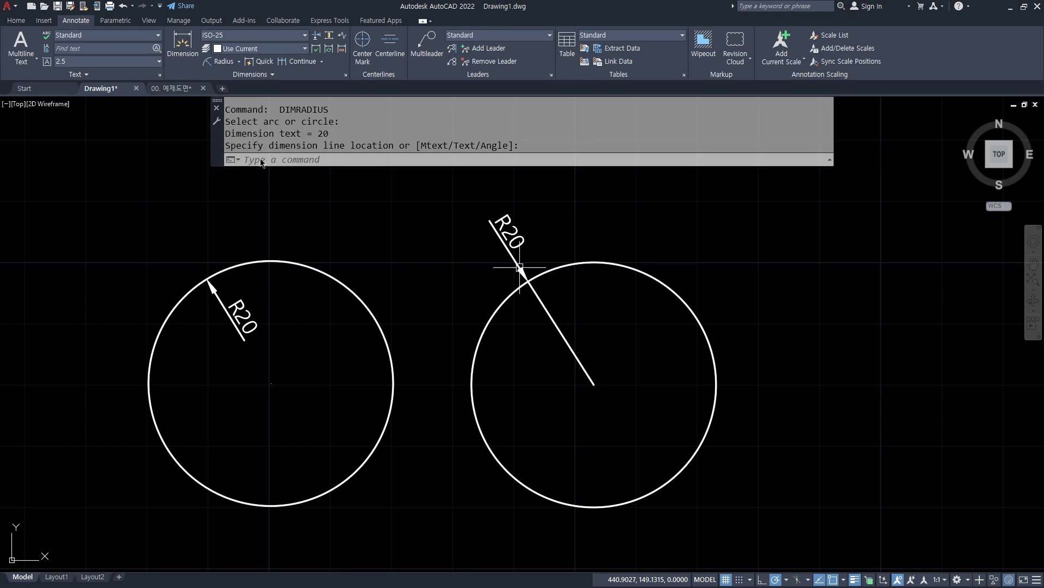
Step: Add a diameter dimension to the left circle, placing its text inside the circle at the upper right
{"action": "left_click", "coordinate": [241, 63]}
{"action": "left_click", "coordinate": [242, 201]}
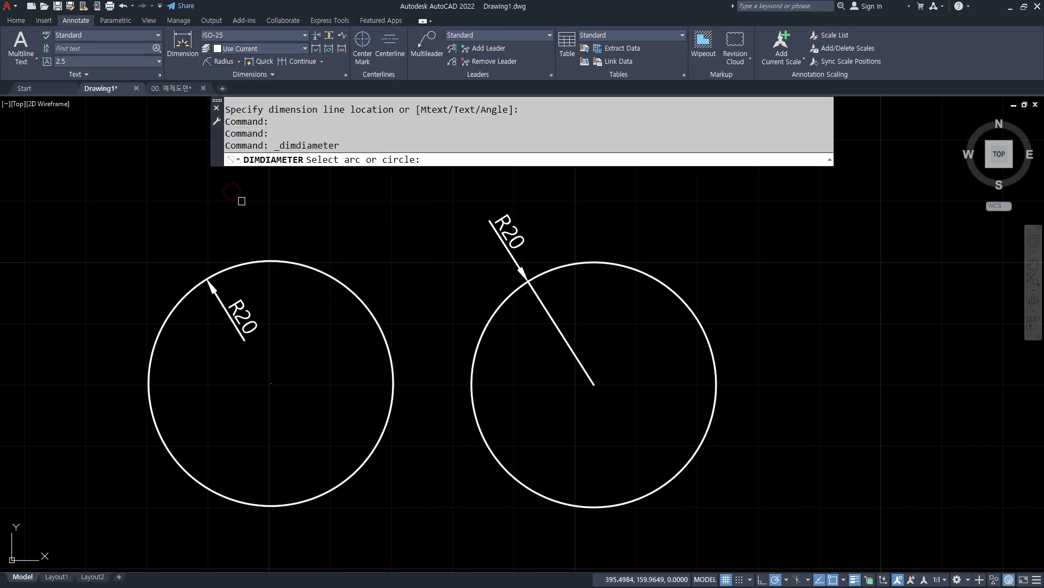
{"action": "left_click", "coordinate": [374, 315]}
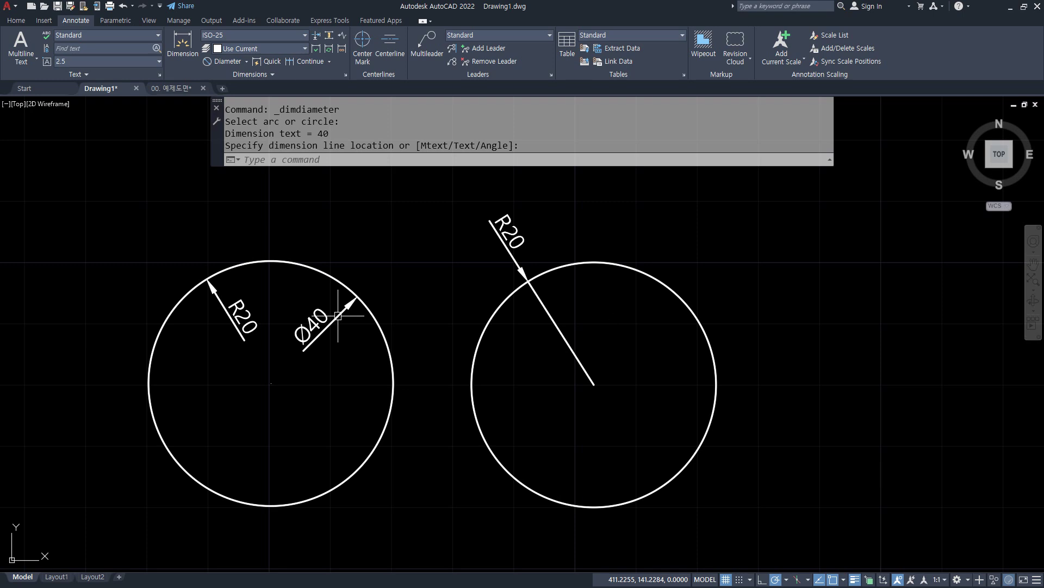
{"action": "left_click", "coordinate": [338, 316]}
Step: Add a diameter dimension to the right circle, placing its text outside at the upper right
{"action": "key", "text": "Return"}
{"action": "left_click", "coordinate": [678, 292]}
{"action": "left_click", "coordinate": [717, 239]}
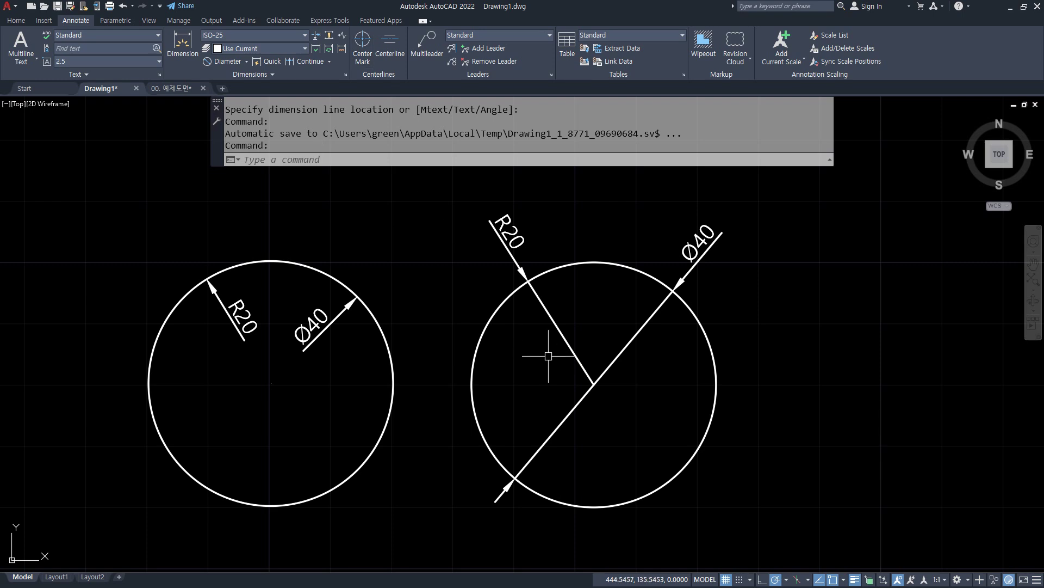
Step: Erase the radius and diameter dimensions from both circles
{"action": "left_click", "coordinate": [610, 374]}
{"action": "left_click", "coordinate": [588, 393]}
{"action": "left_click", "coordinate": [327, 361]}
{"action": "left_click", "coordinate": [216, 320]}
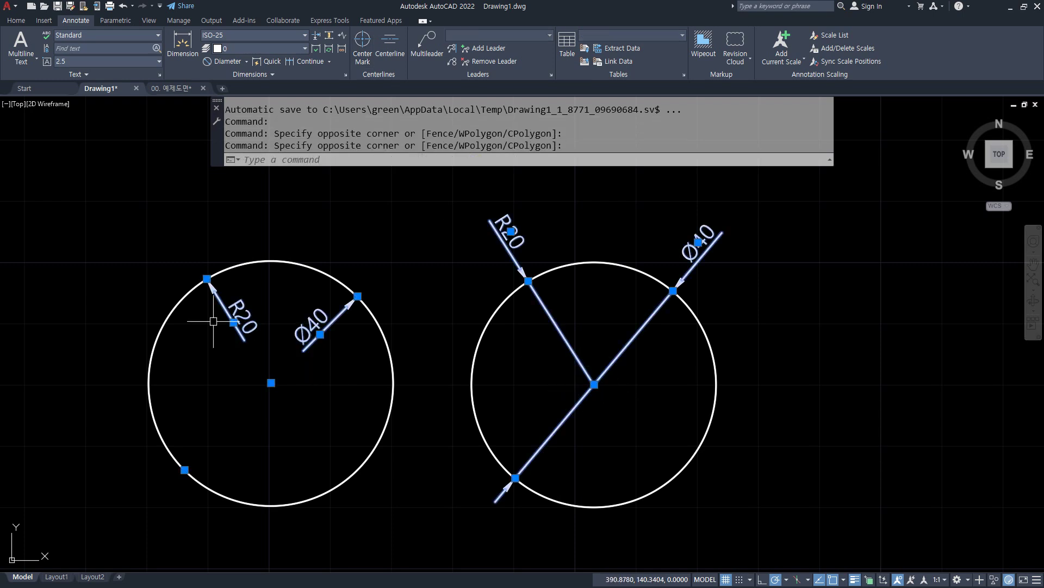
{"action": "type", "text": "e"}
{"action": "key", "text": "Return"}
Step: Add center marks to the right and left circles
{"action": "left_click", "coordinate": [358, 46]}
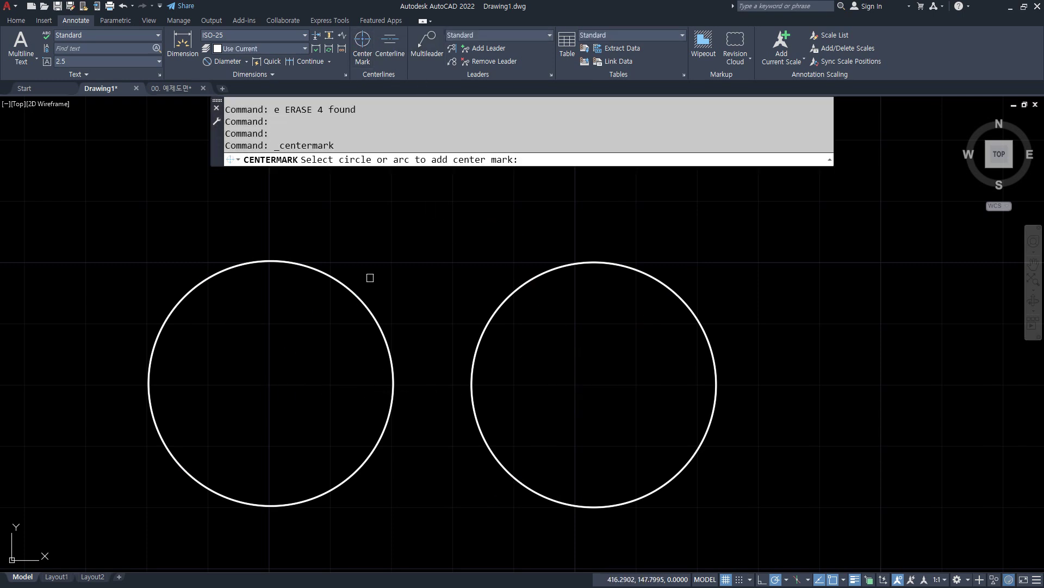
{"action": "left_click", "coordinate": [522, 284]}
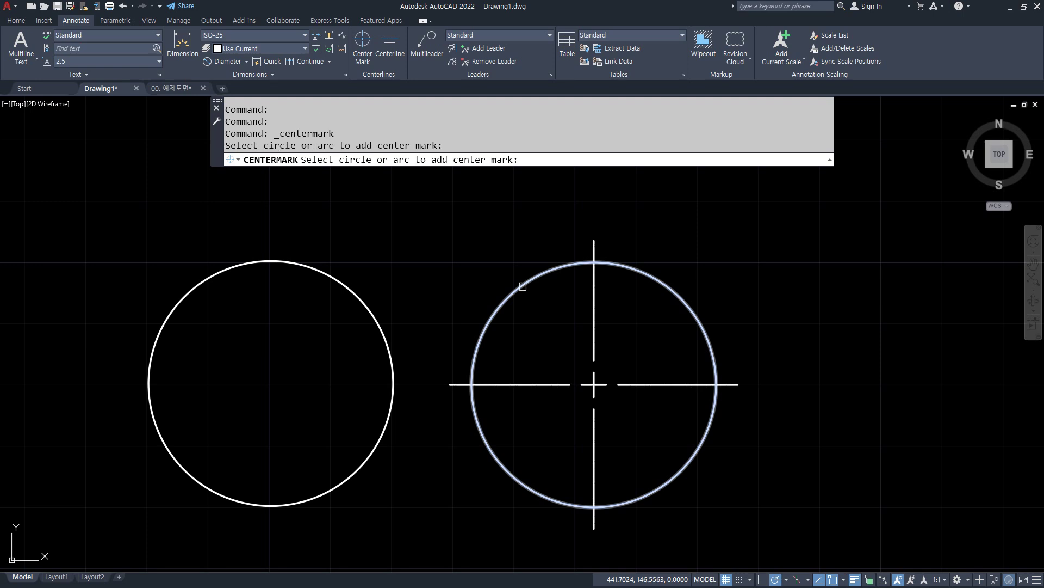
{"action": "left_click", "coordinate": [362, 41]}
{"action": "left_click", "coordinate": [270, 261]}
{"action": "key", "text": "Escape"}
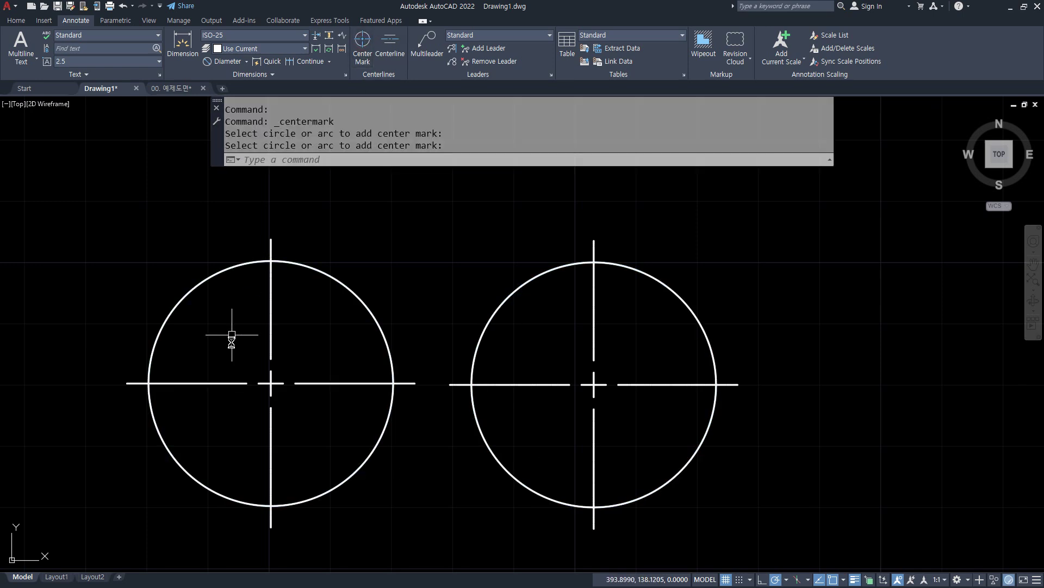
Step: Select the left circle's center mark and open its properties
{"action": "middle_click_drag", "start_coordinate": [453, 377], "coordinate": [659, 378]}
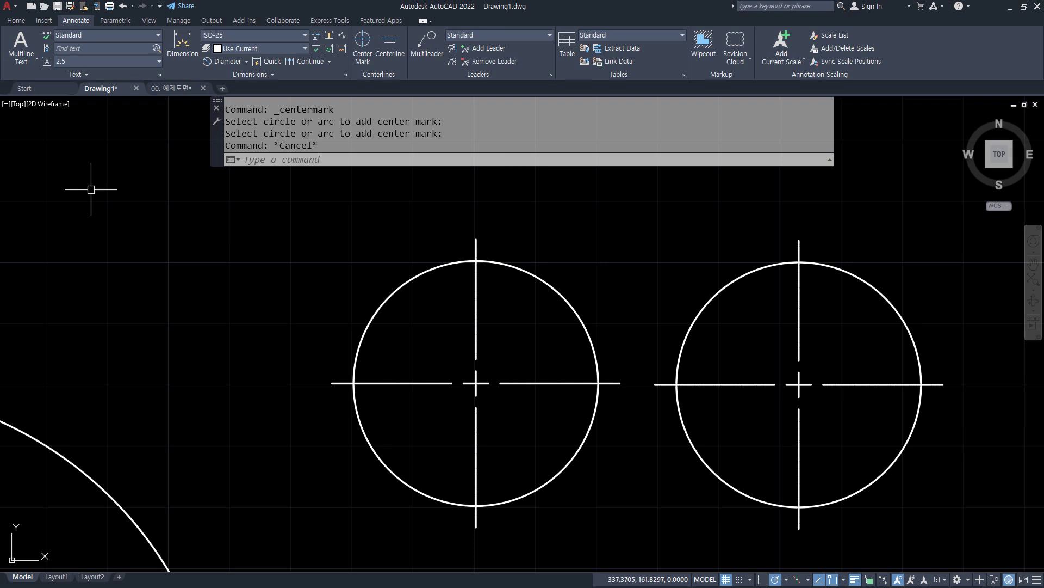
{"action": "left_click", "coordinate": [498, 425]}
{"action": "left_click", "coordinate": [462, 375]}
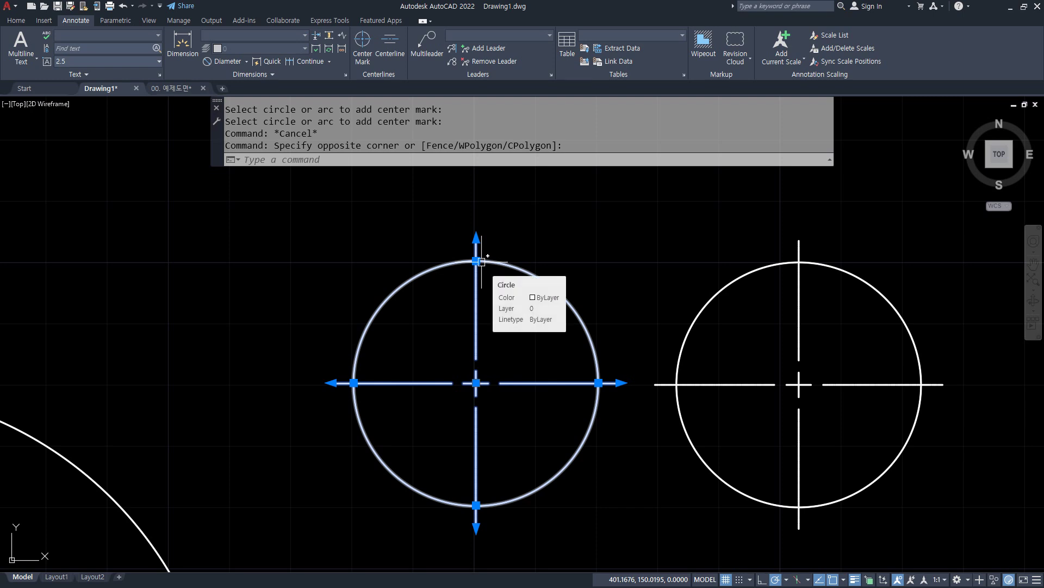
{"action": "key", "text": "ctrl+1"}
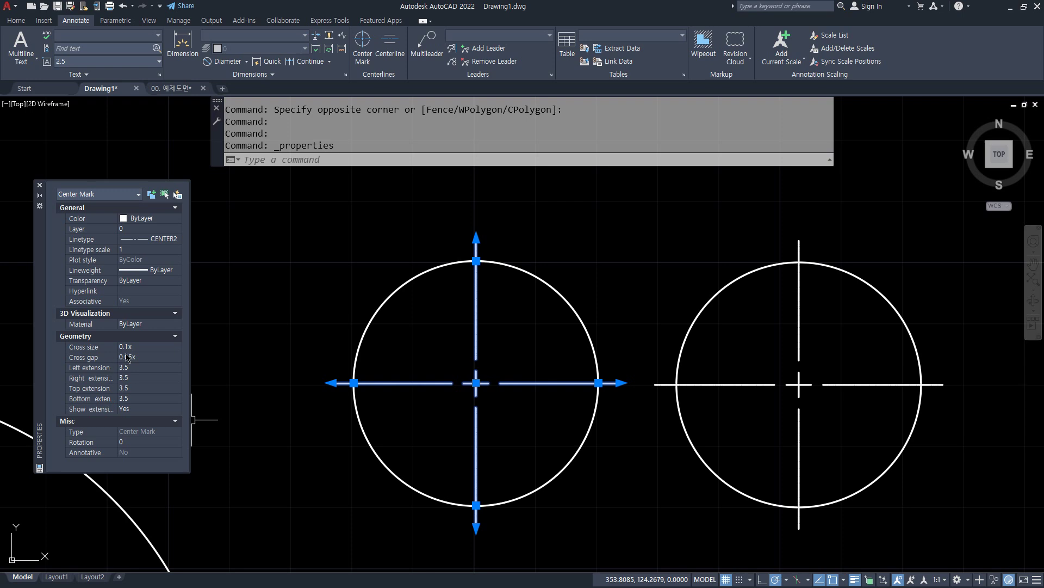
Step: Try a cross size of 0.5x on the left circle's center mark and restore it to 0.1x
{"action": "left_click", "coordinate": [142, 346]}
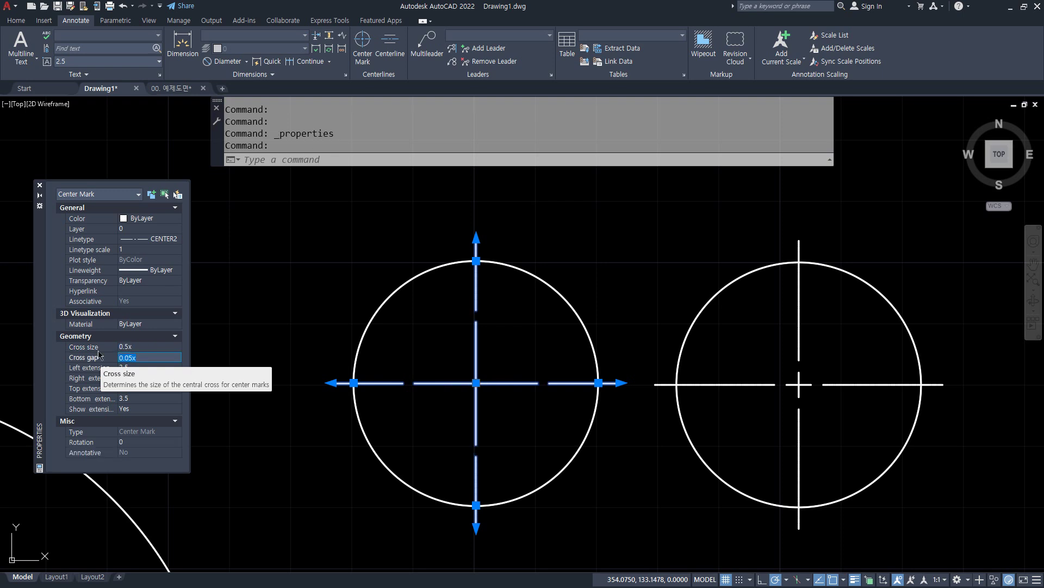
{"action": "scroll", "coordinate": [457, 385], "scroll_direction": "up", "scroll_amount": 4}
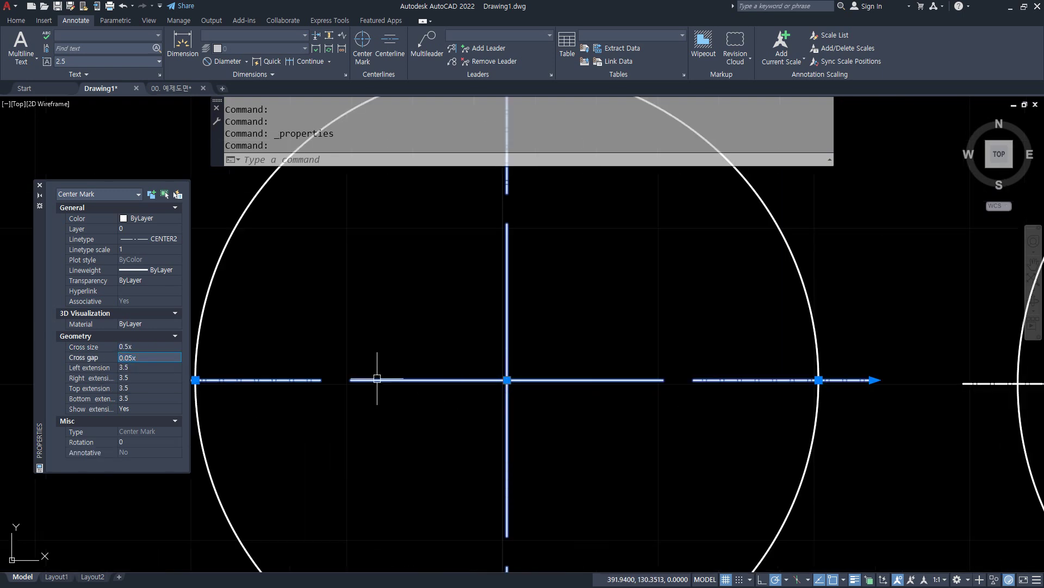
{"action": "left_click", "coordinate": [142, 346]}
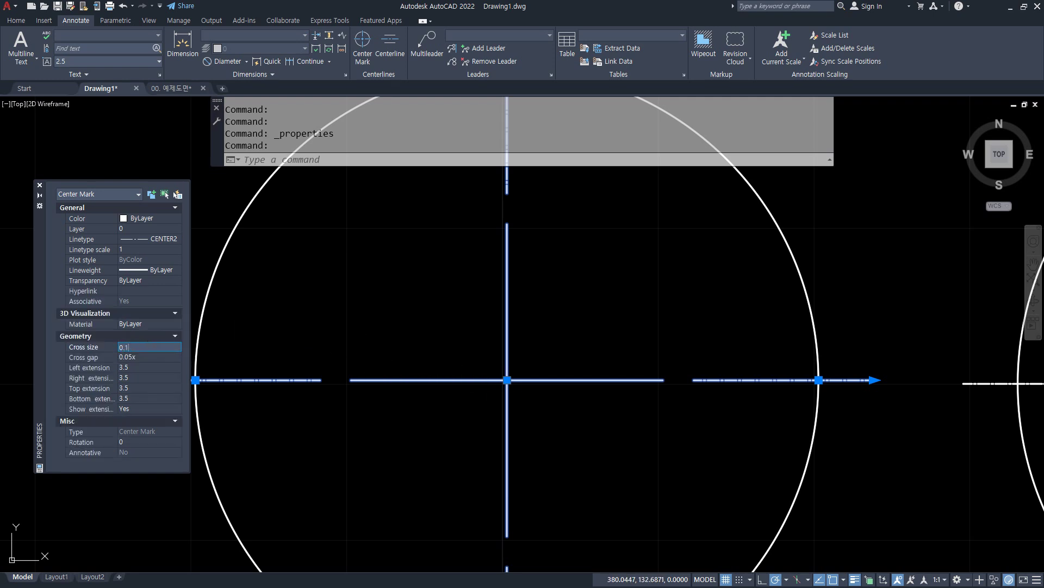
{"action": "key", "text": "Return"}
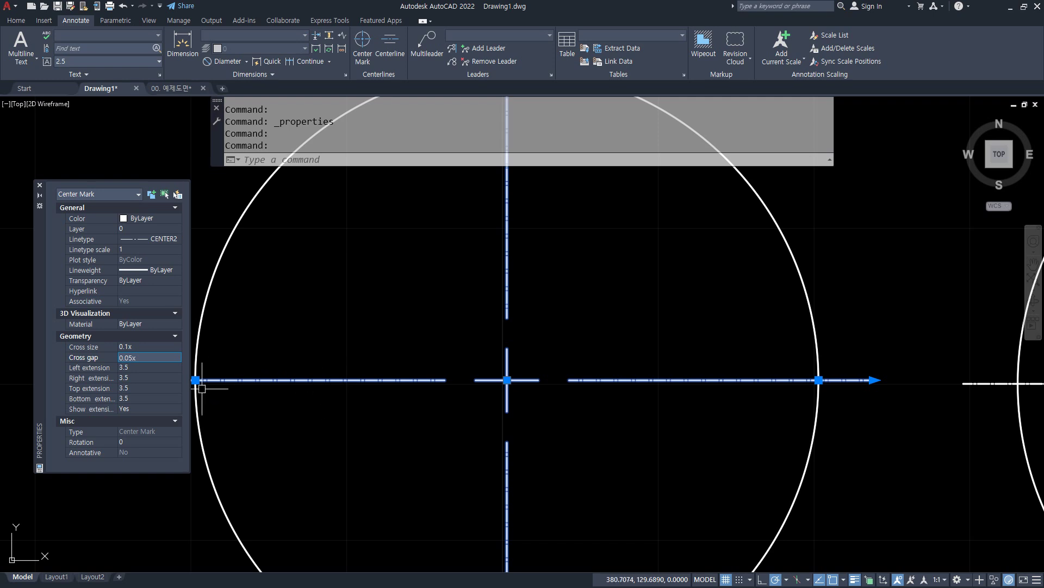
Step: Try a cross gap of 0.1x on the center mark and restore it to 0.05x
{"action": "left_click", "coordinate": [134, 356]}
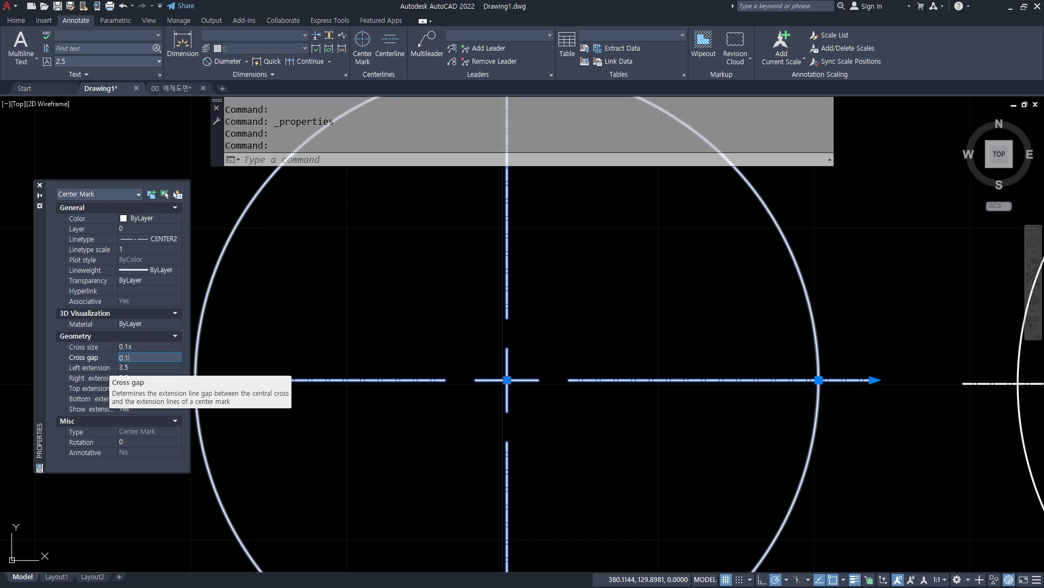
{"action": "type", "text": "0.1"}
{"action": "key", "text": "Tab"}
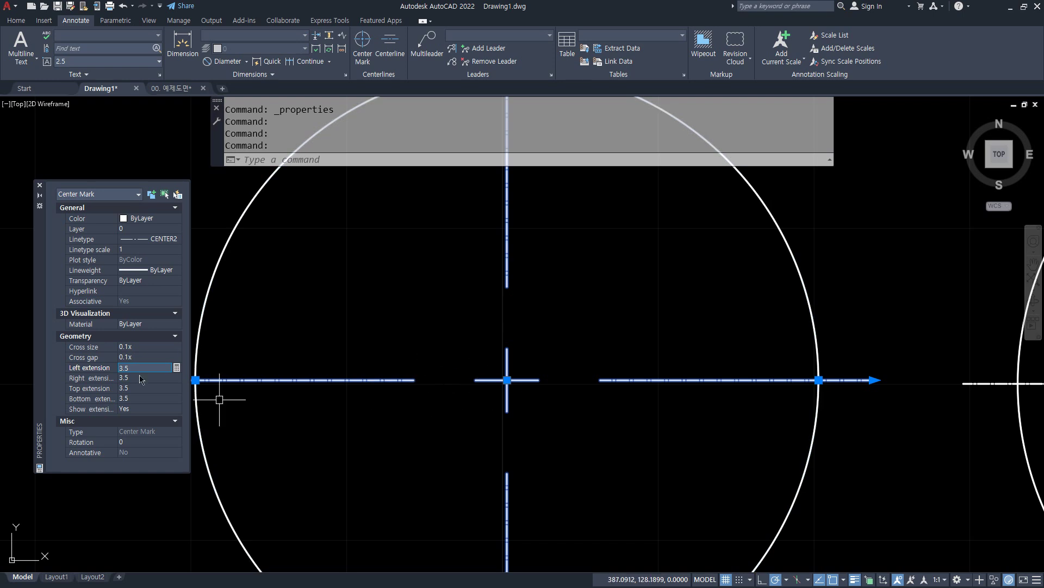
{"action": "left_click", "coordinate": [141, 357]}
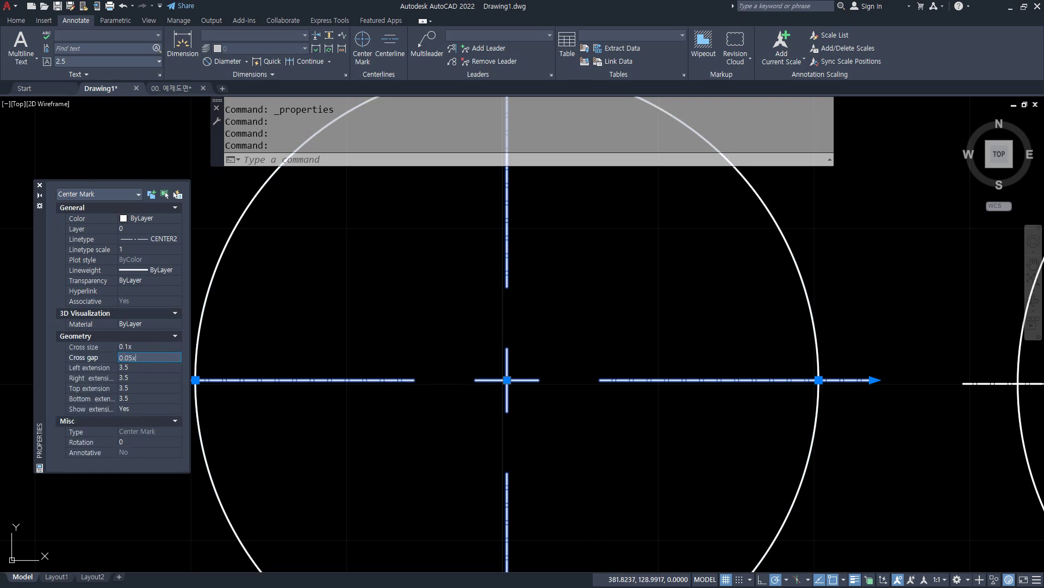
{"action": "key", "text": "Tab"}
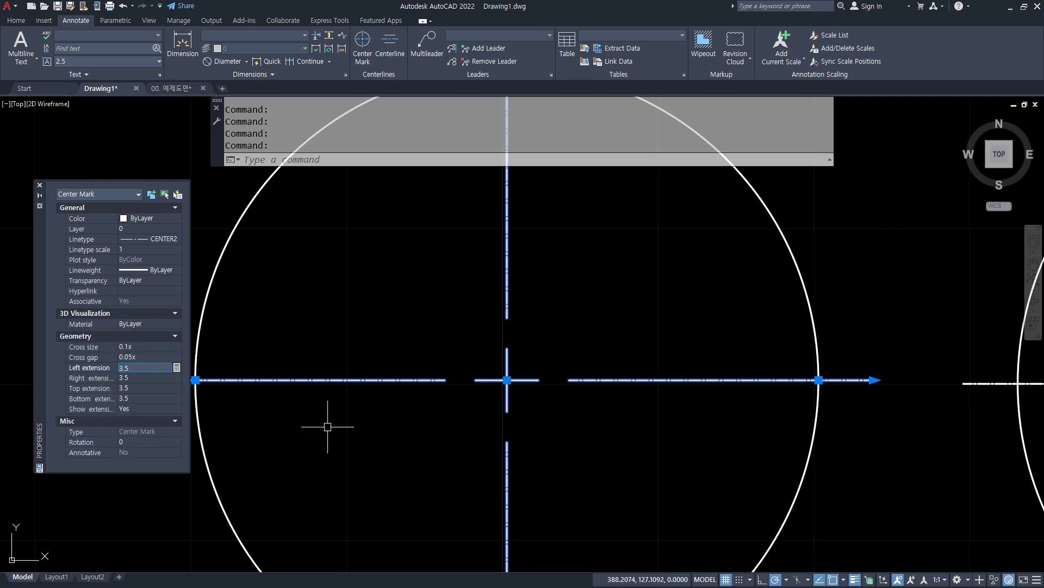
Step: Try a left extension of 5 on the center mark and restore it to 3.5
{"action": "middle_click_drag", "start_coordinate": [340, 413], "coordinate": [434, 399]}
{"action": "middle_click_drag", "start_coordinate": [267, 393], "coordinate": [364, 393]}
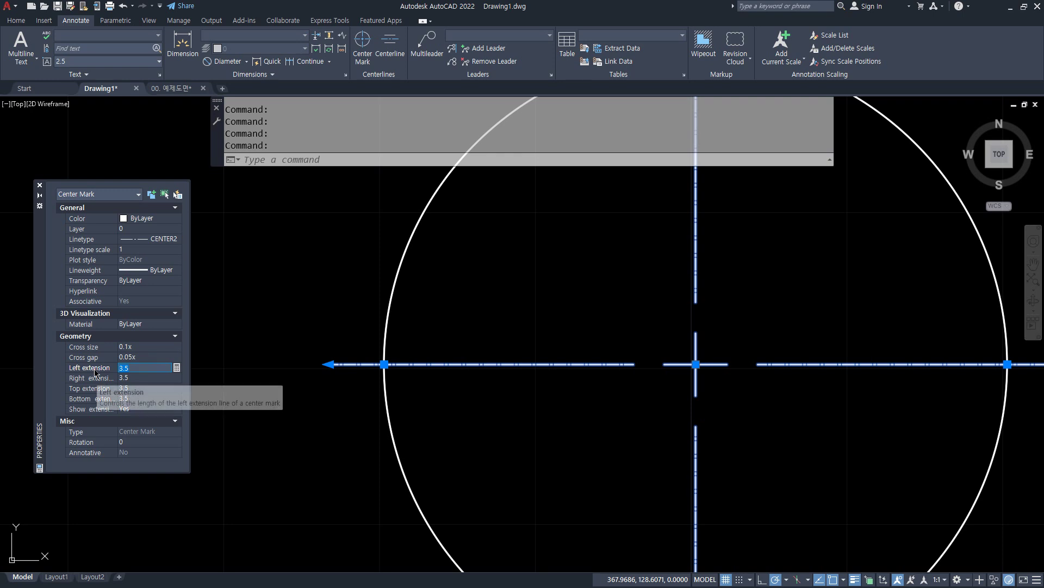
{"action": "type", "text": "5"}
{"action": "key", "text": "Tab"}
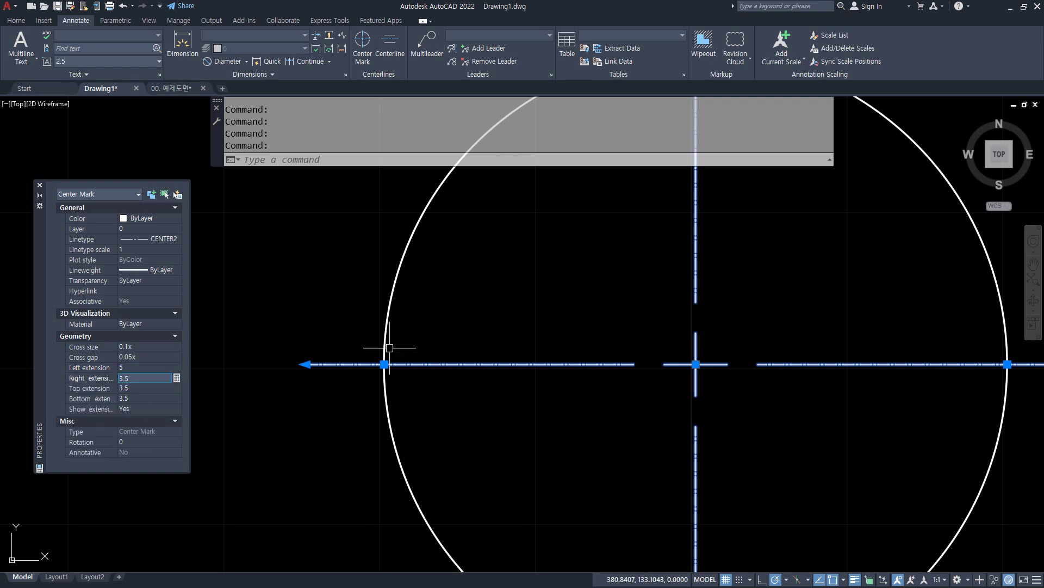
{"action": "scroll", "coordinate": [343, 384], "scroll_direction": "down", "scroll_amount": 2}
{"action": "mouse_move", "coordinate": [392, 369]}
{"action": "middle_mouse_down"}
{"action": "mouse_move", "coordinate": [316, 363]}
{"action": "mouse_move", "coordinate": [353, 358]}
{"action": "middle_mouse_up"}
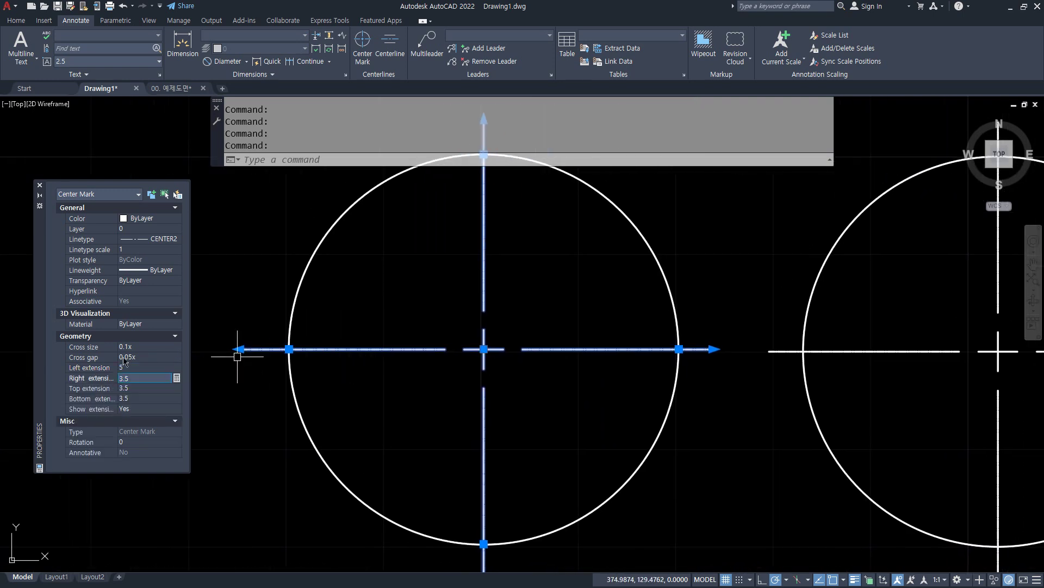
{"action": "left_click", "coordinate": [129, 367]}
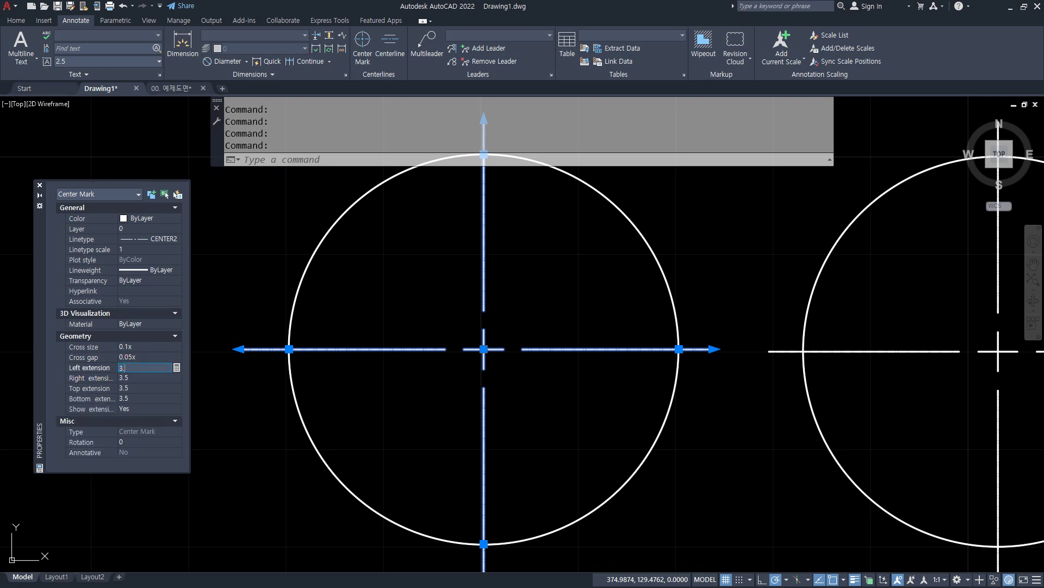
{"action": "type", "text": "3.5"}
{"action": "left_click", "coordinate": [139, 377]}
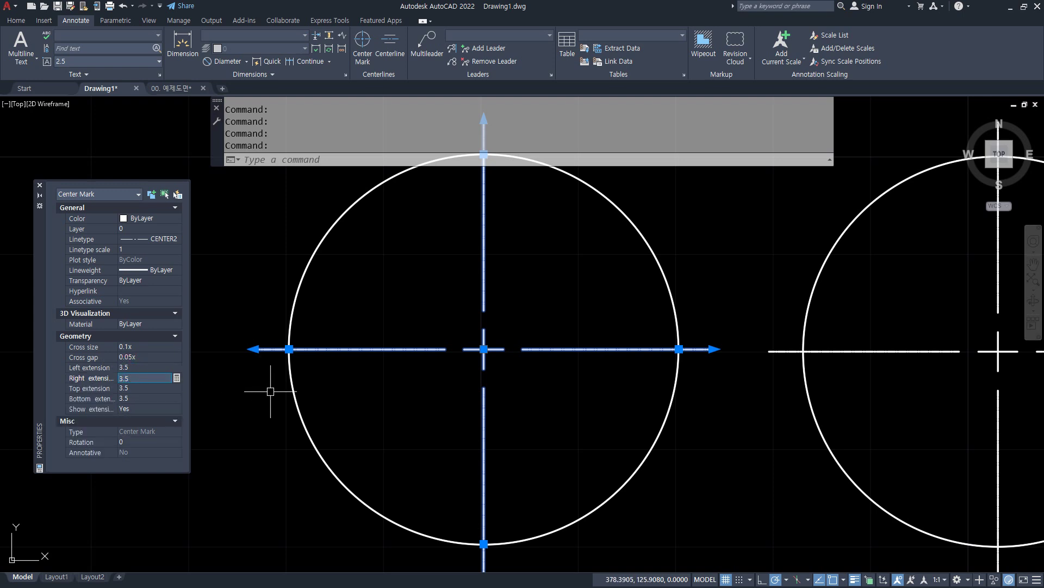
Step: View the linetype choices for the center mark and clear the selection
{"action": "left_click", "coordinate": [158, 239]}
{"action": "left_click", "coordinate": [177, 239]}
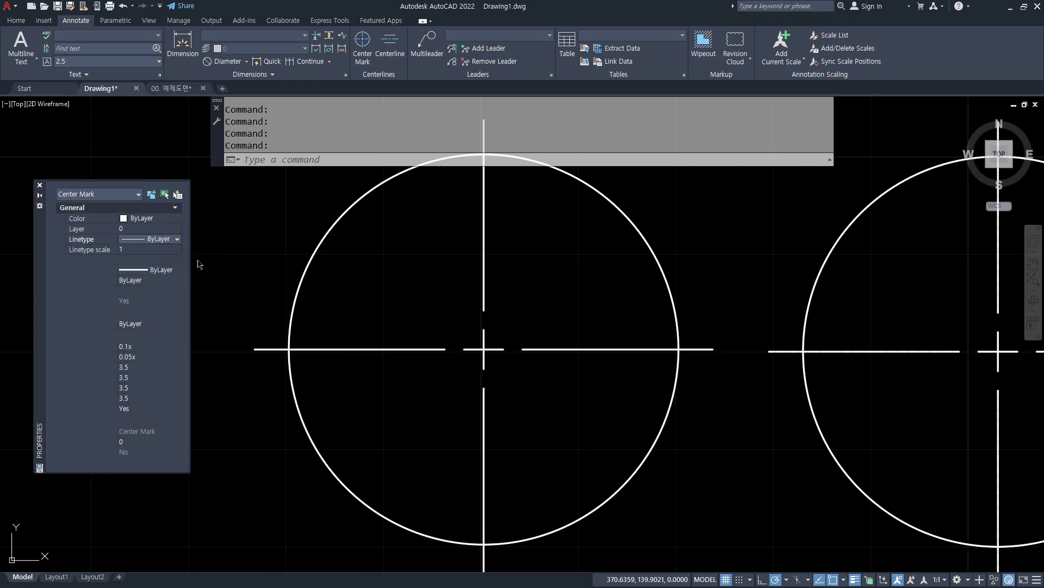
{"action": "key", "text": "Escape"}
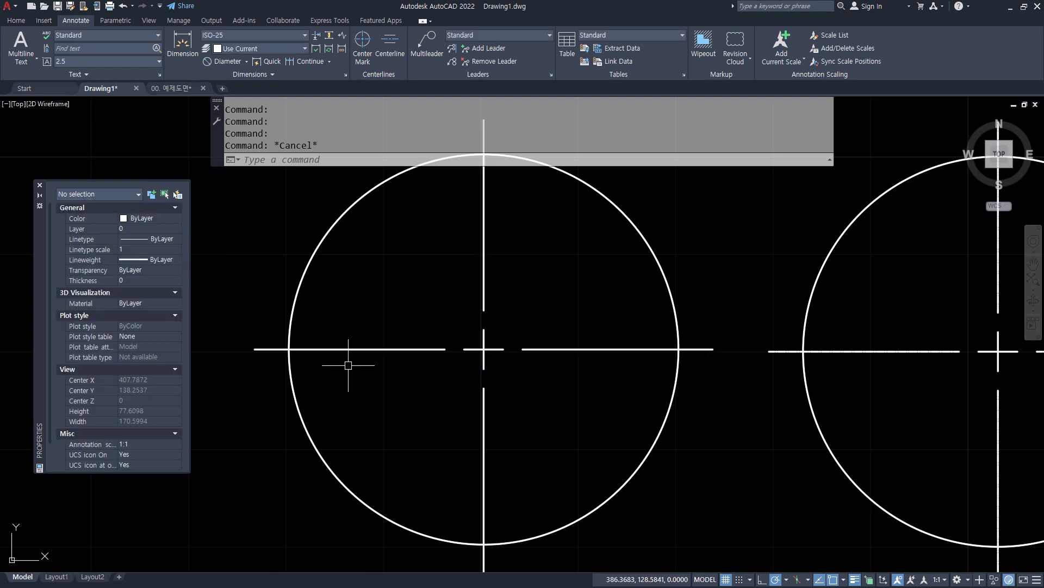
Step: Draw a horizontal line in the empty area to the right of the circles
{"action": "scroll", "coordinate": [527, 386], "scroll_direction": "down", "scroll_amount": 3}
{"action": "type", "text": "l"}
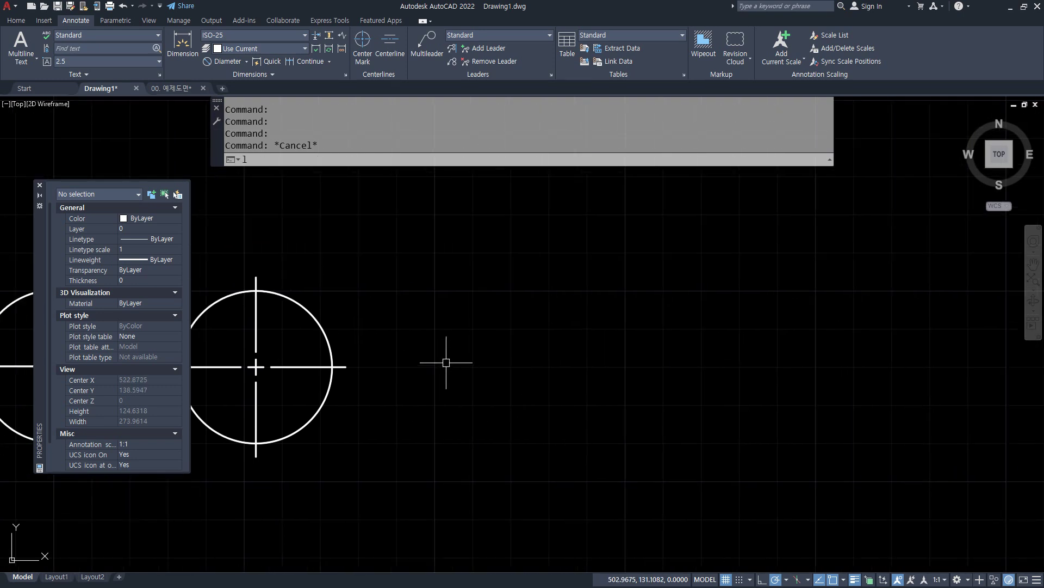
{"action": "key", "text": "Return"}
{"action": "left_click", "coordinate": [486, 301]}
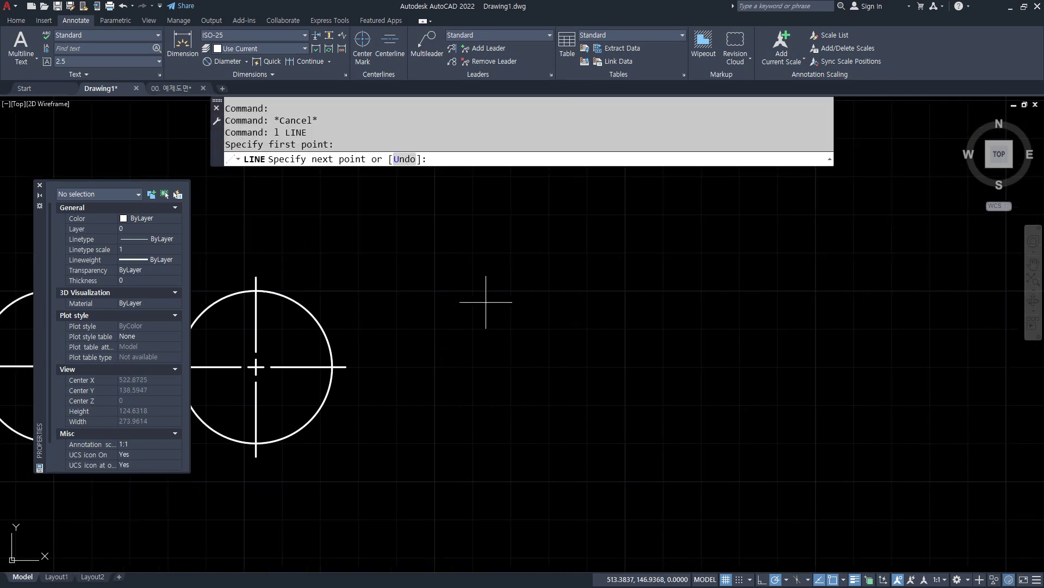
{"action": "left_click", "coordinate": [773, 302]}
{"action": "key", "text": "Return"}
Step: Copy the horizontal line about 39 units straight down to make a parallel pair
{"action": "type", "text": "cp"}
{"action": "key", "text": "Return"}
{"action": "left_click_drag", "start_coordinate": [734, 289], "coordinate": [652, 312]}
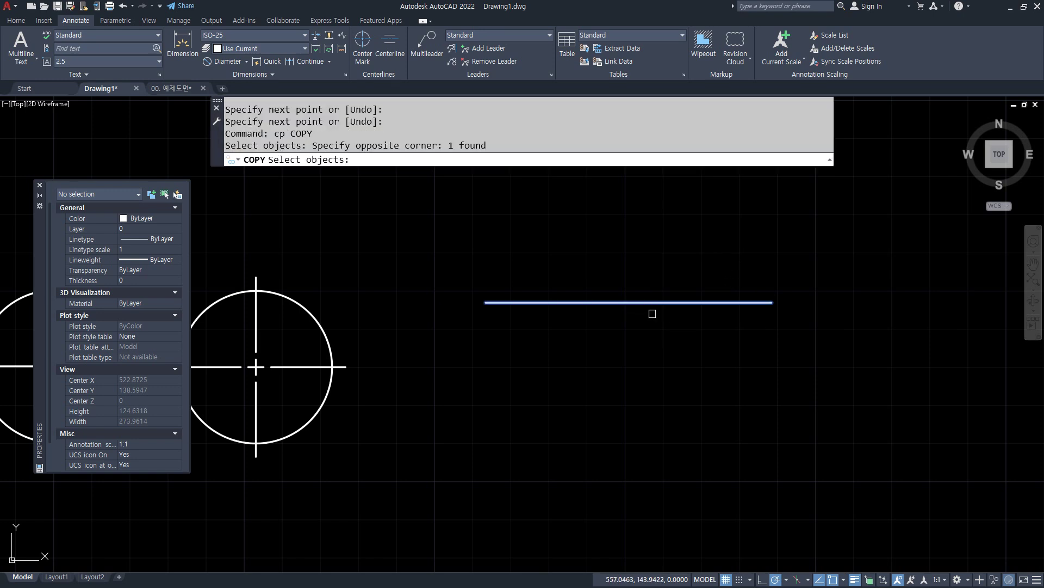
{"action": "key", "text": "Return"}
{"action": "left_click", "coordinate": [861, 279]}
{"action": "left_click", "coordinate": [860, 428]}
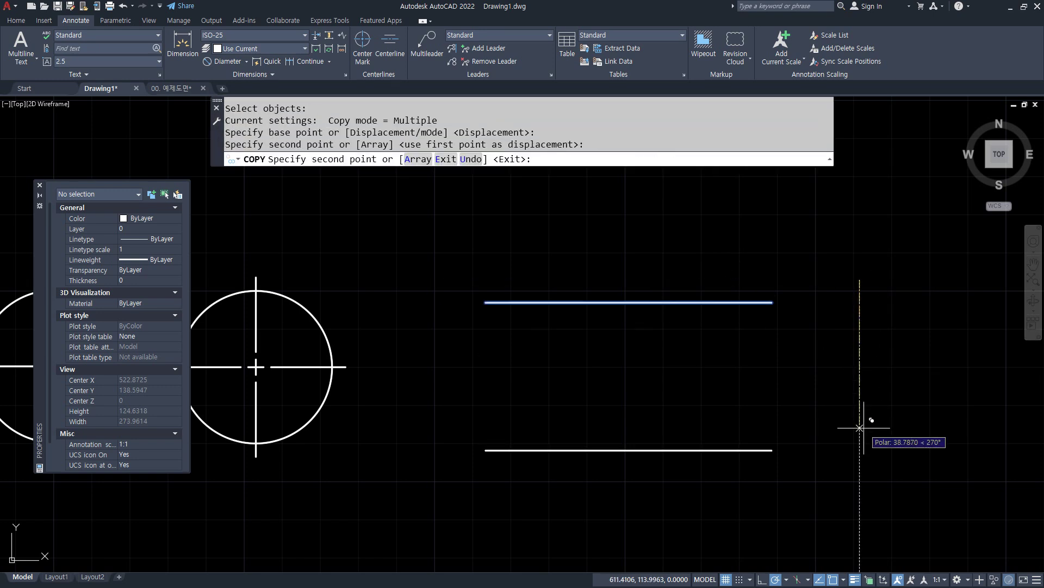
{"action": "key", "text": "Return"}
{"action": "left_click_drag", "start_coordinate": [615, 314], "coordinate": [621, 314]}
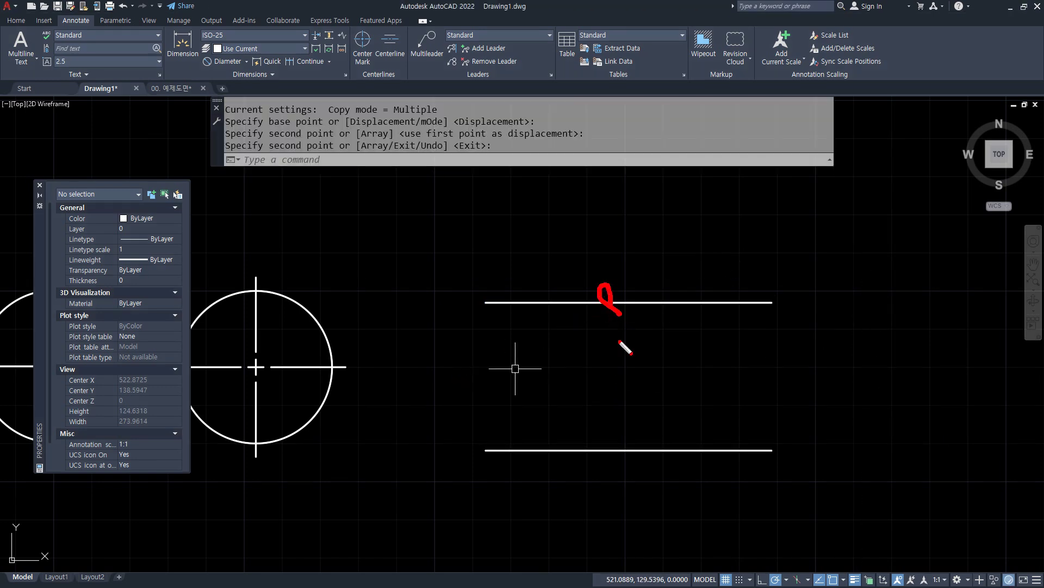
{"action": "left_click_drag", "start_coordinate": [635, 456], "coordinate": [646, 458]}
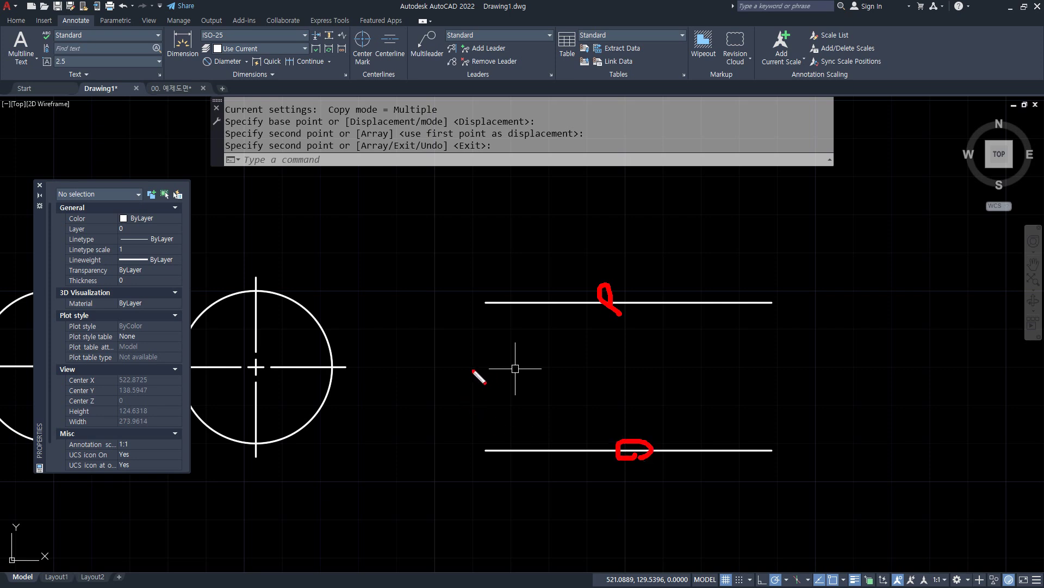
{"action": "left_click_drag", "start_coordinate": [451, 367], "coordinate": [913, 367]}
{"action": "key", "text": "Escape"}
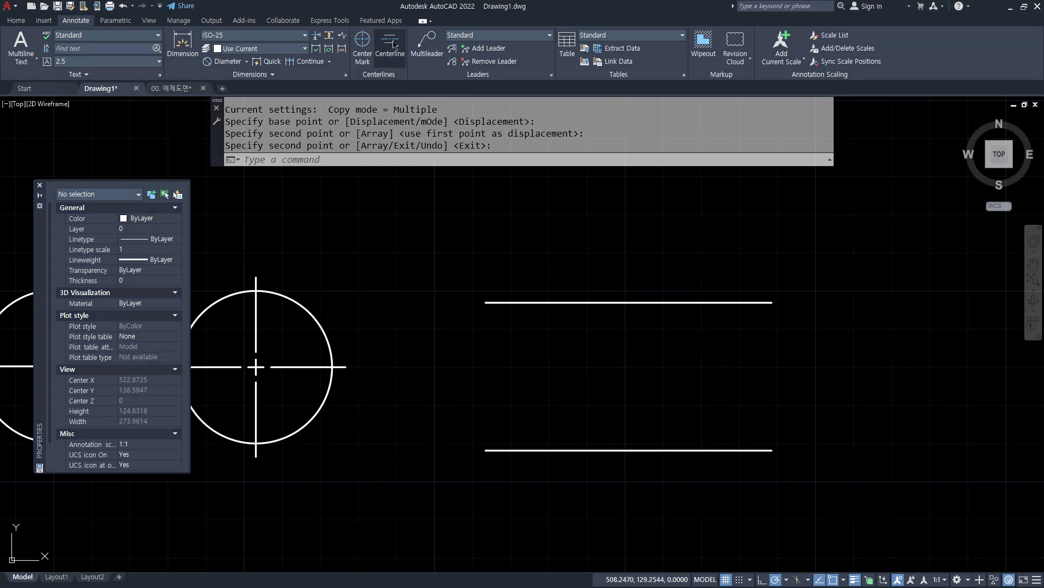
Step: Add a centerline between the upper and lower parallel lines and select it
{"action": "left_click", "coordinate": [394, 45]}
{"action": "left_click", "coordinate": [591, 302]}
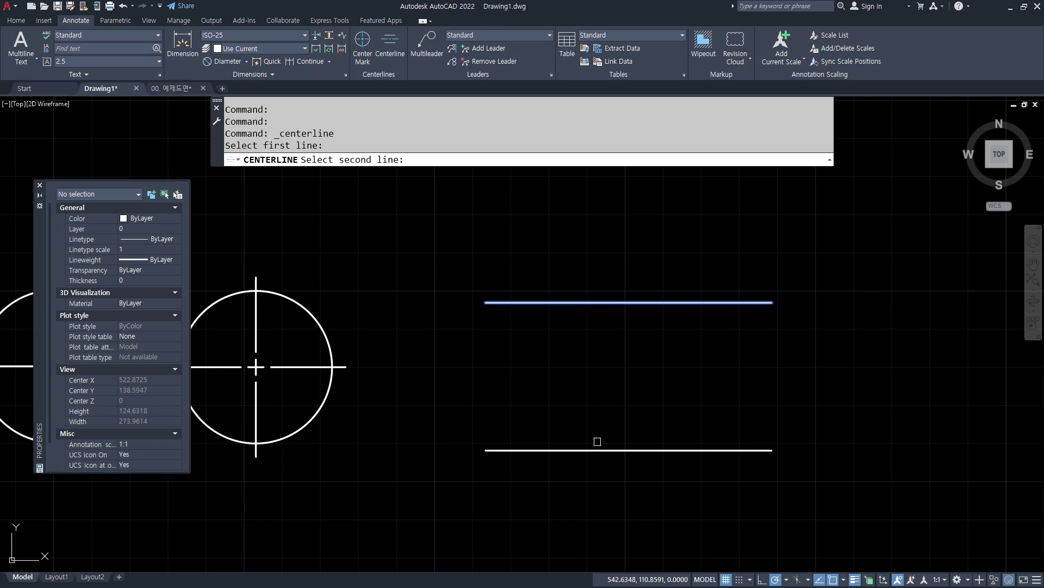
{"action": "left_click", "coordinate": [597, 449]}
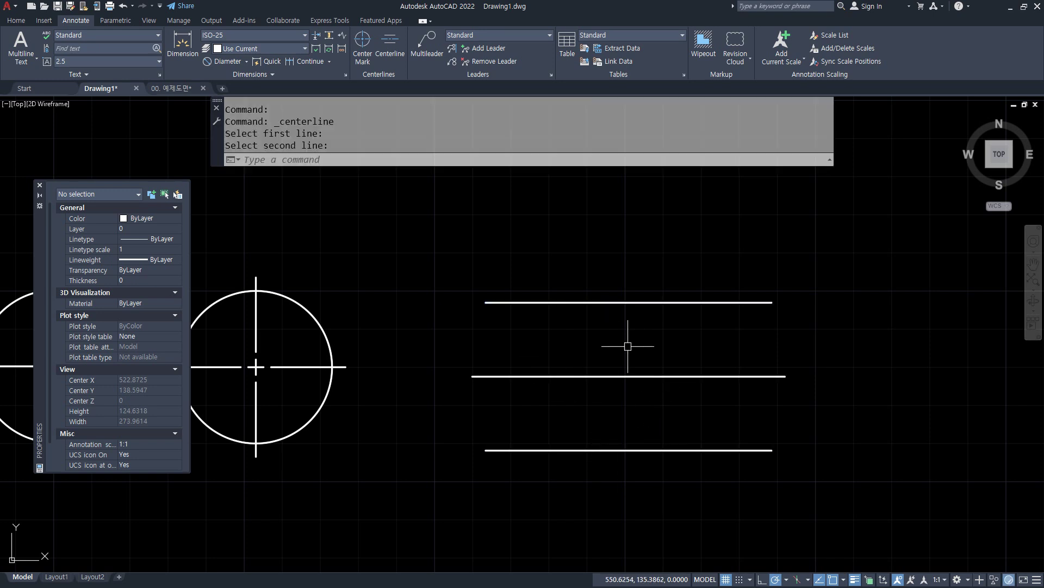
{"action": "left_click", "coordinate": [613, 375]}
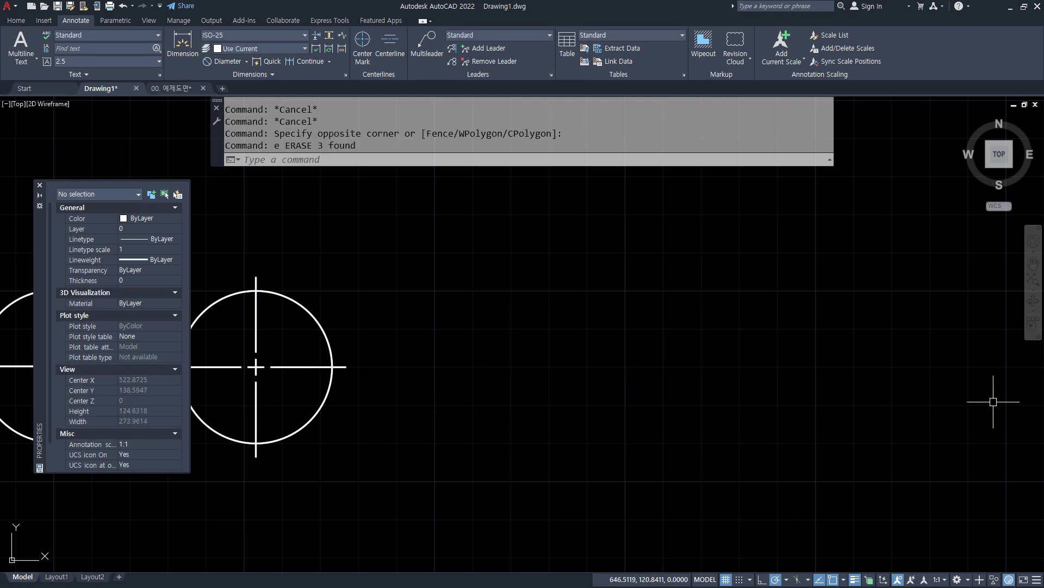
Step: Draw a shallow three-point arc about 100 units wide with a radius of about 501 to the right of the circles
{"action": "type", "text": "a"}
{"action": "key", "text": "space"}
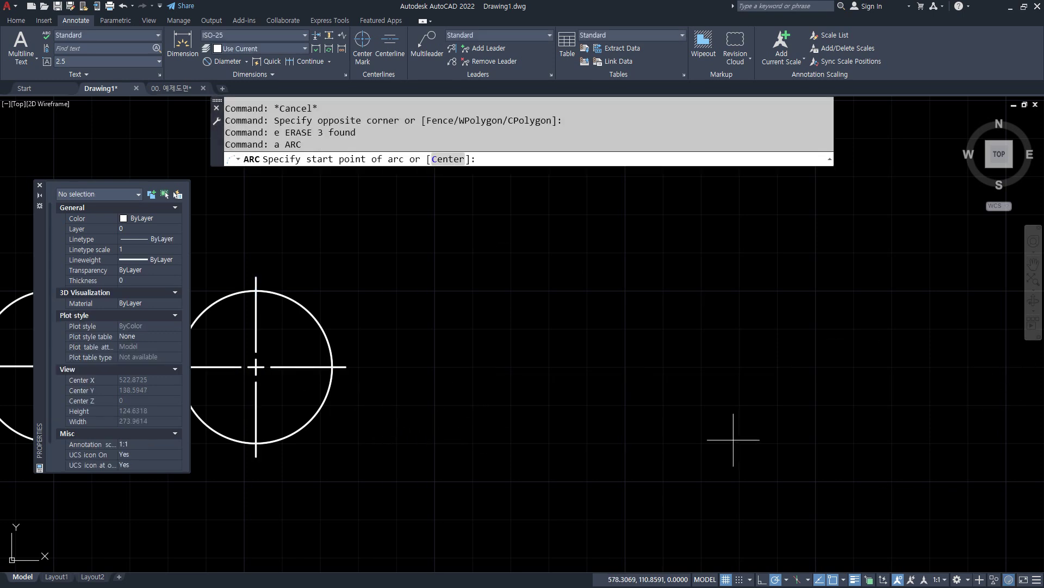
{"action": "middle_click_drag", "start_coordinate": [733, 439], "coordinate": [593, 303]}
{"action": "middle_click_drag", "start_coordinate": [670, 249], "coordinate": [746, 362]}
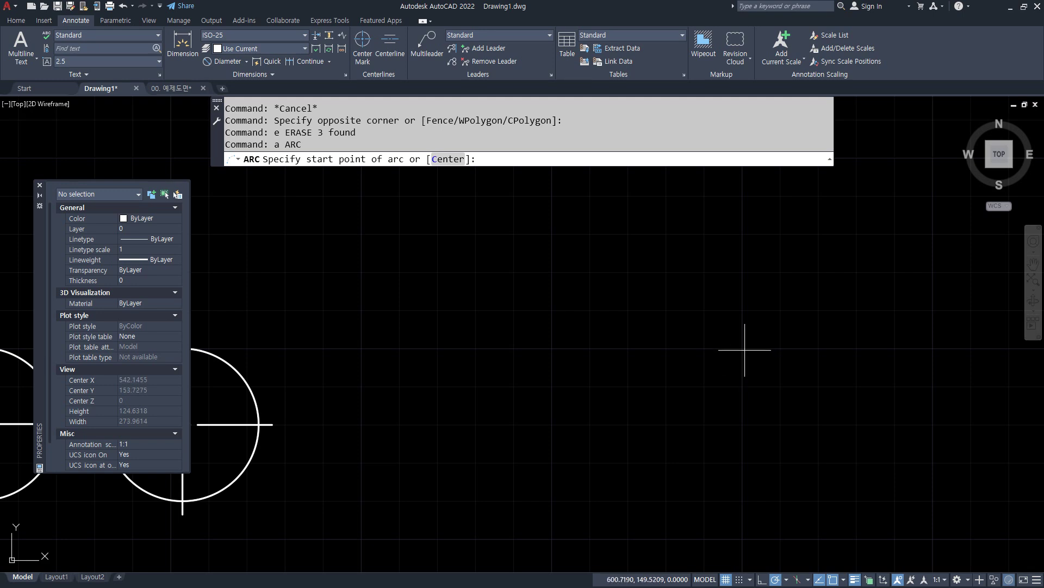
{"action": "left_click", "coordinate": [742, 349]}
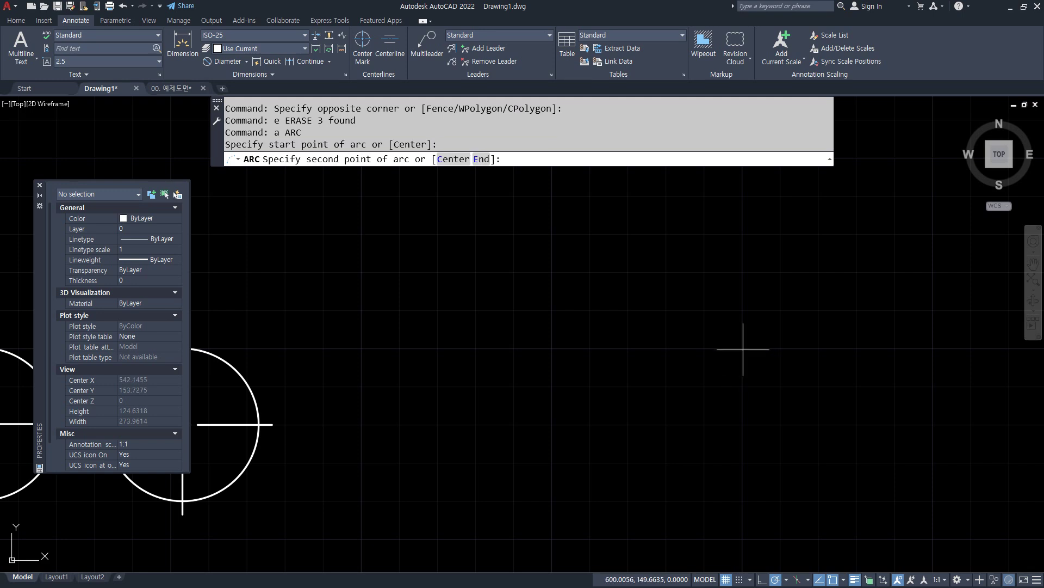
{"action": "left_click", "coordinate": [551, 340]}
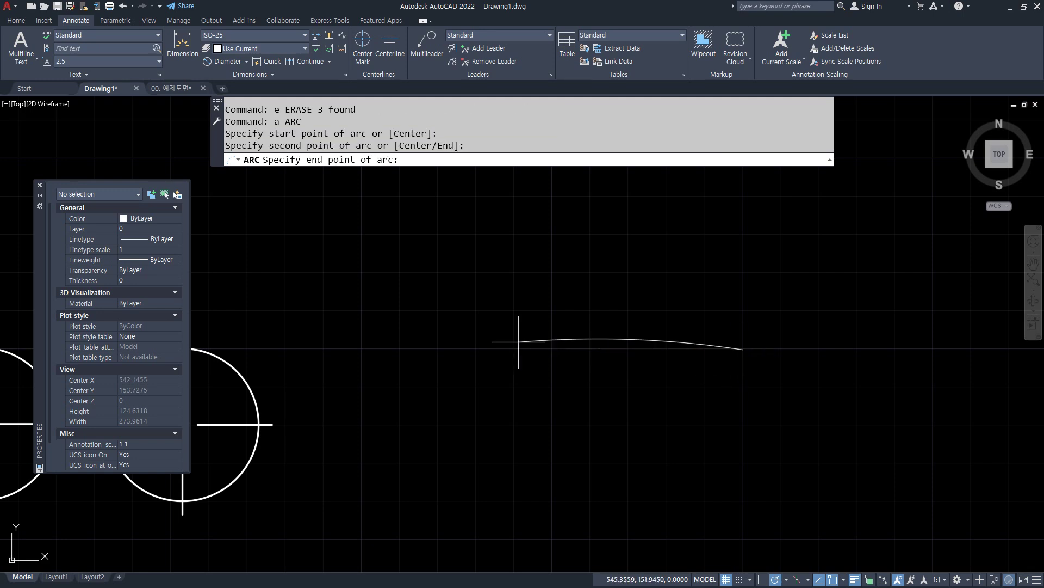
{"action": "left_click", "coordinate": [362, 349]}
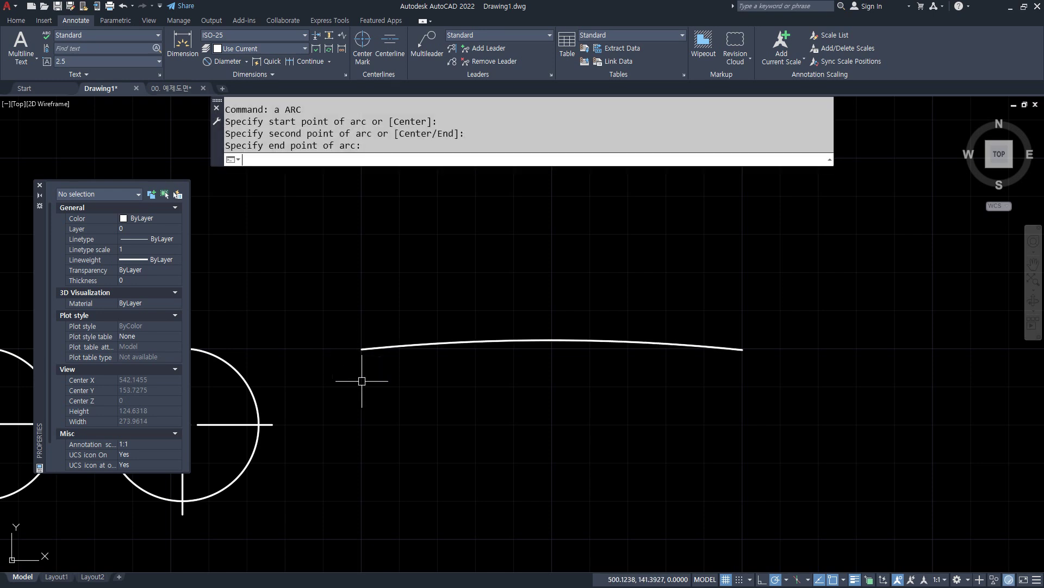
{"action": "key", "text": "Return"}
{"action": "left_click_drag", "start_coordinate": [579, 336], "coordinate": [638, 374]}
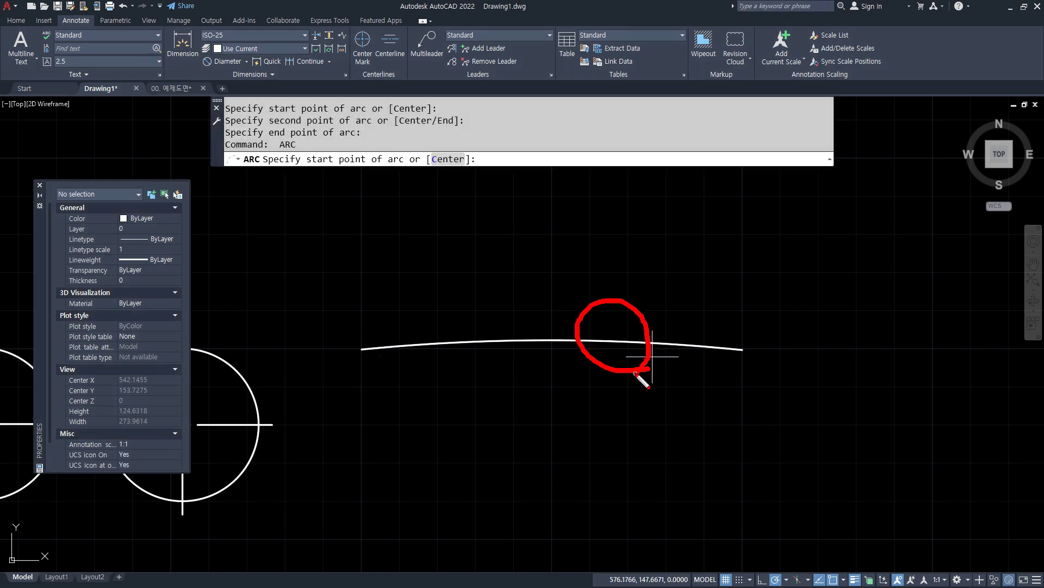
Step: Add a radius dimension to the right half of the shallow arc, with its text above the curve
{"action": "left_click", "coordinate": [246, 61]}
{"action": "left_click", "coordinate": [231, 169]}
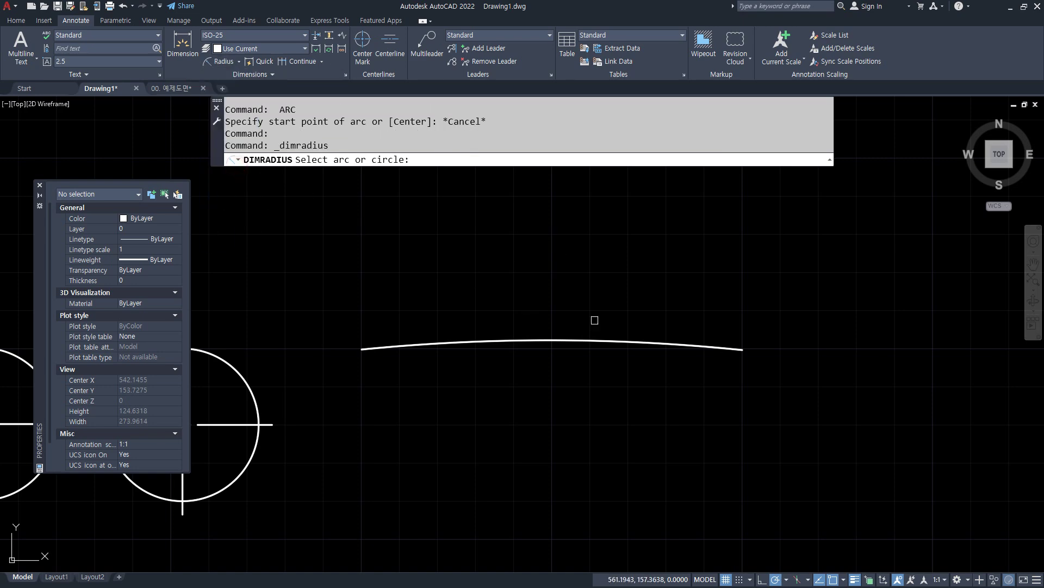
{"action": "left_click", "coordinate": [633, 337]}
{"action": "left_click", "coordinate": [631, 319]}
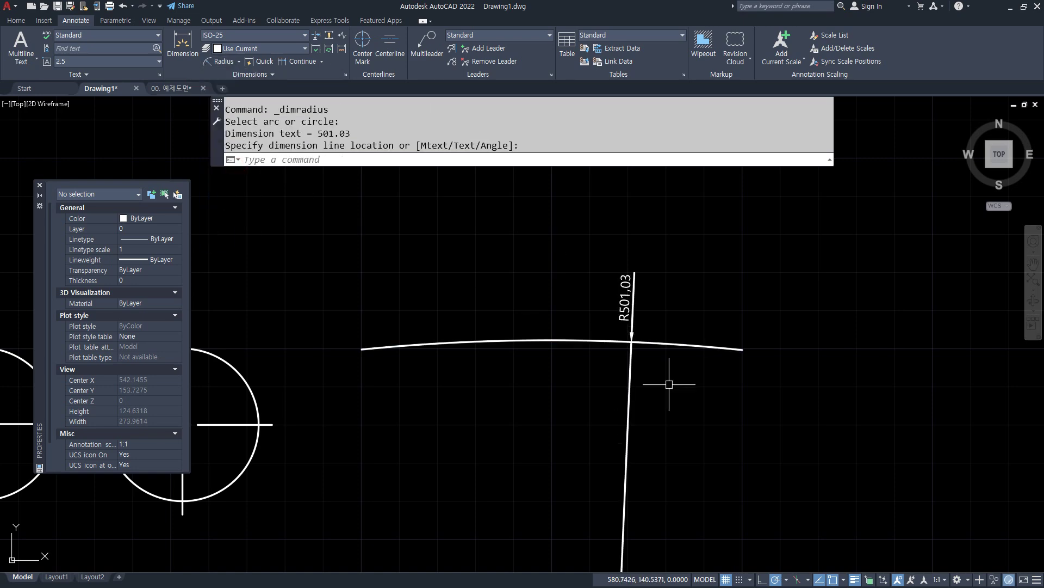
Step: Examine how far the shallow arc's radius dimension line extends toward its center
{"action": "scroll", "coordinate": [668, 384], "scroll_direction": "down", "scroll_amount": 4}
{"action": "scroll", "coordinate": [668, 384], "scroll_direction": "down", "scroll_amount": 2}
{"action": "middle_click_drag", "start_coordinate": [660, 432], "coordinate": [635, 303]}
{"action": "scroll", "coordinate": [653, 438], "scroll_direction": "down", "scroll_amount": 3}
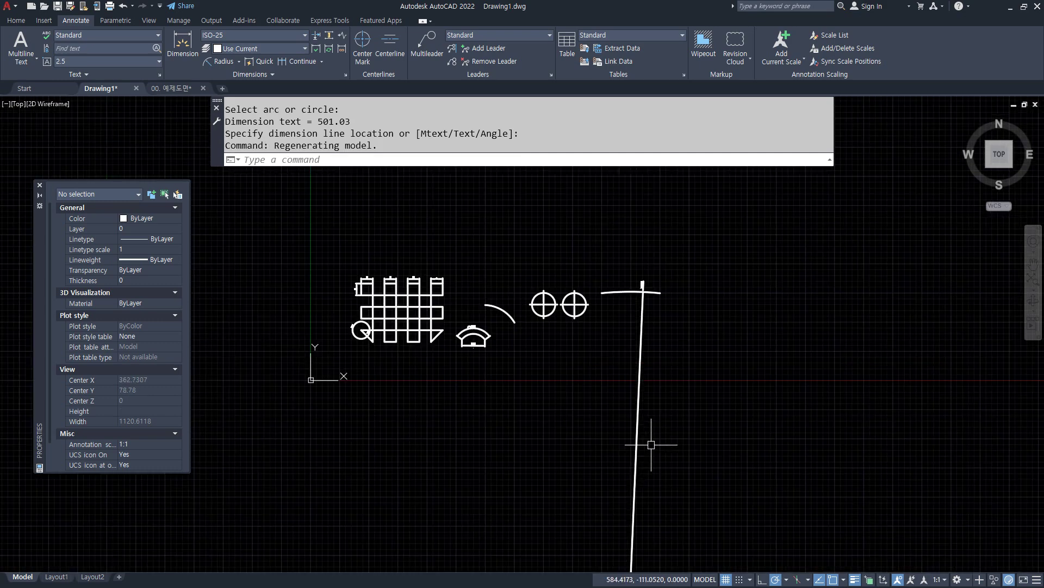
{"action": "mouse_move", "coordinate": [653, 439]}
{"action": "middle_mouse_down"}
{"action": "mouse_move", "coordinate": [626, 329]}
{"action": "mouse_move", "coordinate": [608, 441]}
{"action": "middle_mouse_up"}
{"action": "scroll", "coordinate": [578, 299], "scroll_direction": "up", "scroll_amount": 4}
{"action": "scroll", "coordinate": [678, 247], "scroll_direction": "up", "scroll_amount": 3}
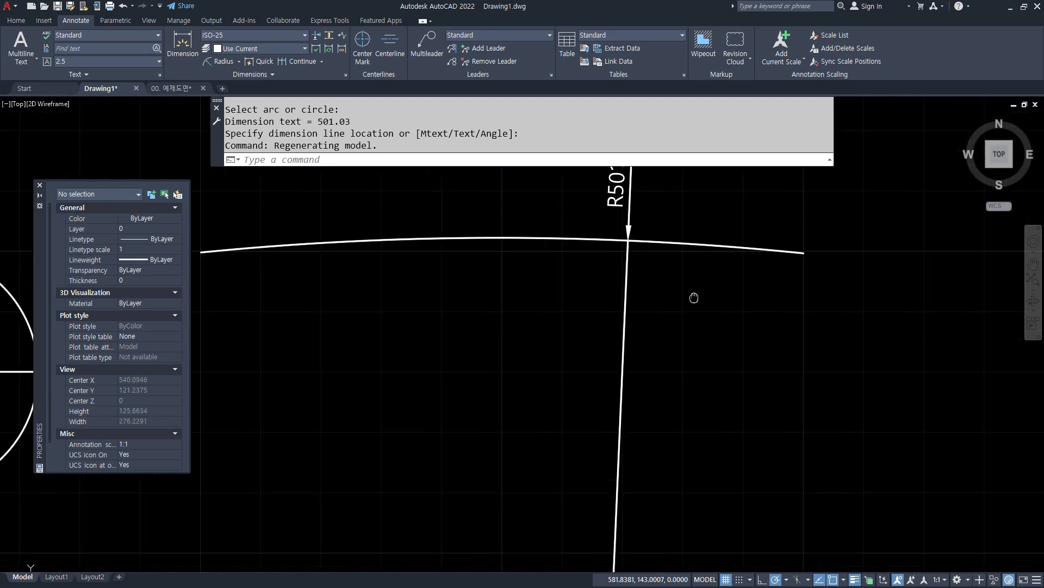
{"action": "middle_click_drag", "start_coordinate": [693, 298], "coordinate": [759, 410]}
{"action": "mouse_move", "coordinate": [574, 392]}
{"action": "middle_mouse_down"}
{"action": "mouse_move", "coordinate": [611, 318]}
{"action": "mouse_move", "coordinate": [628, 336]}
{"action": "middle_mouse_up"}
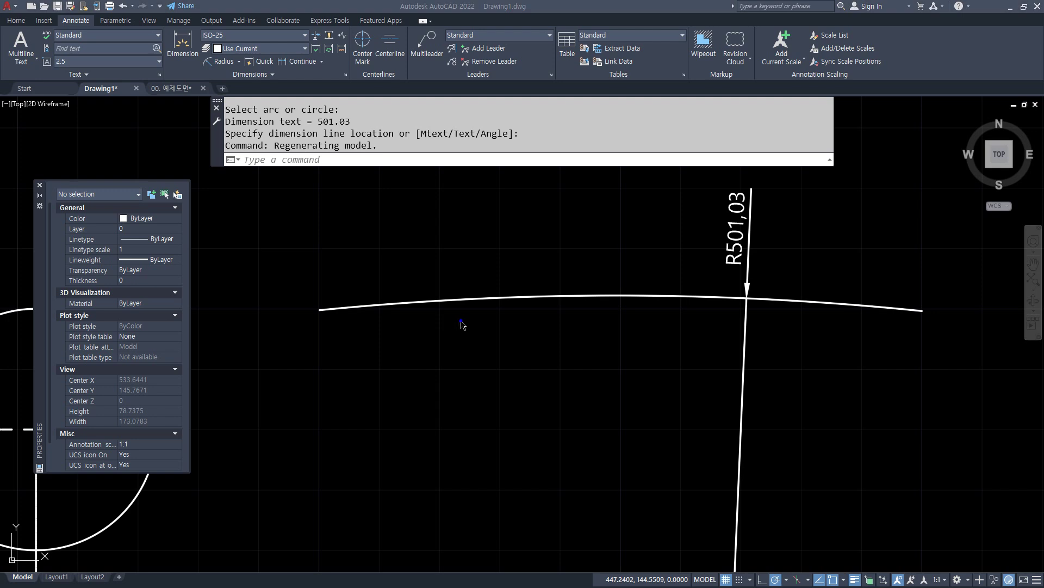
Step: Add a jogged radius dimension to the left half of the shallow arc, with an override center and jog below the curve
{"action": "left_click", "coordinate": [239, 62]}
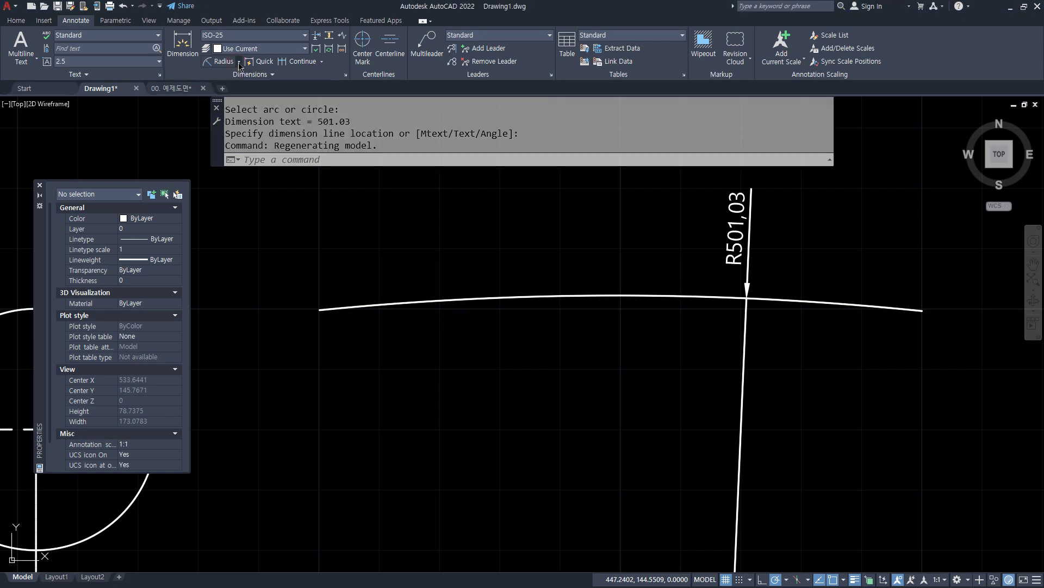
{"action": "left_click", "coordinate": [241, 63]}
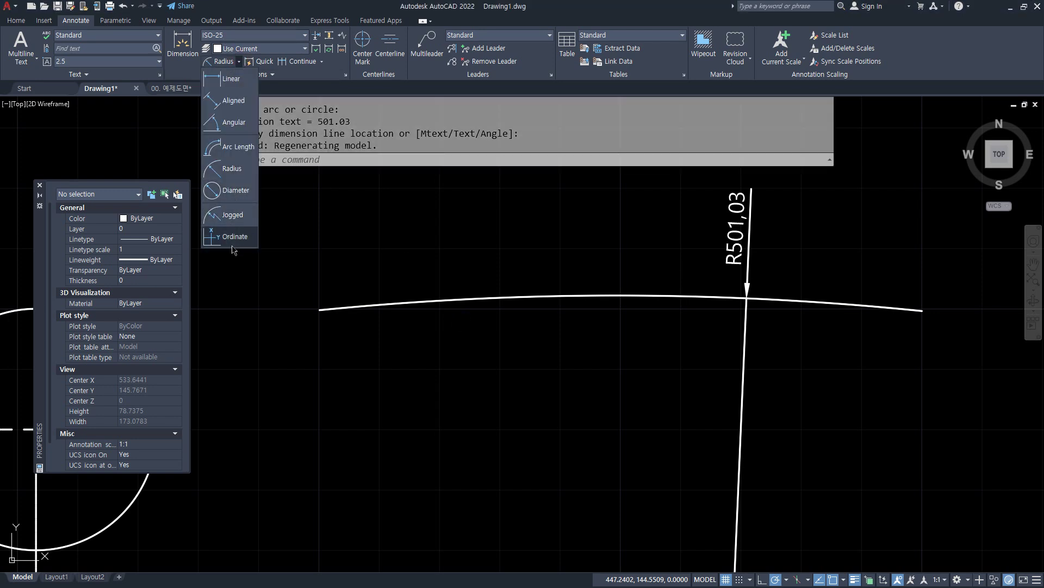
{"action": "left_click", "coordinate": [222, 212]}
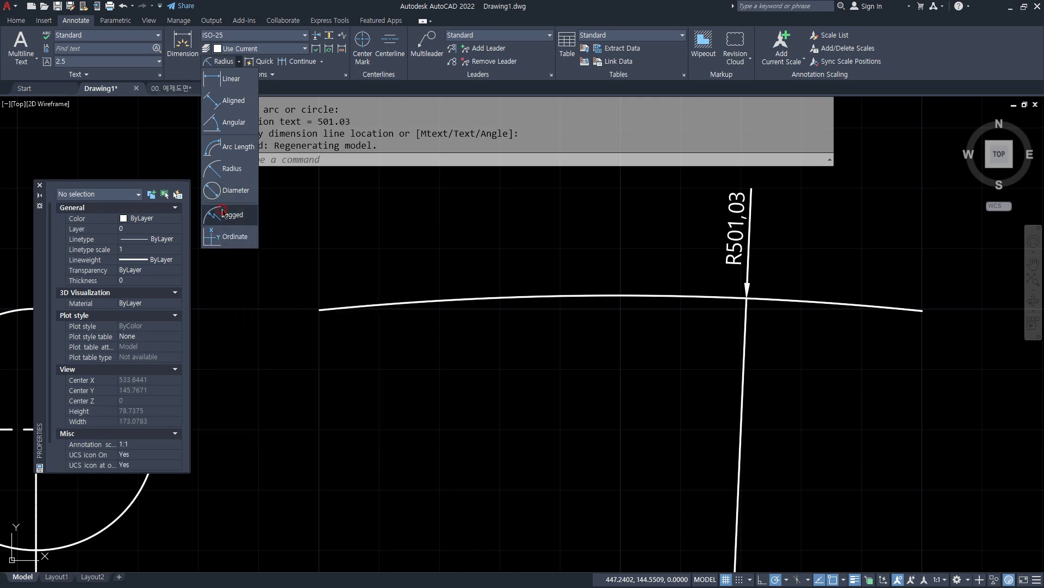
{"action": "left_click", "coordinate": [482, 297]}
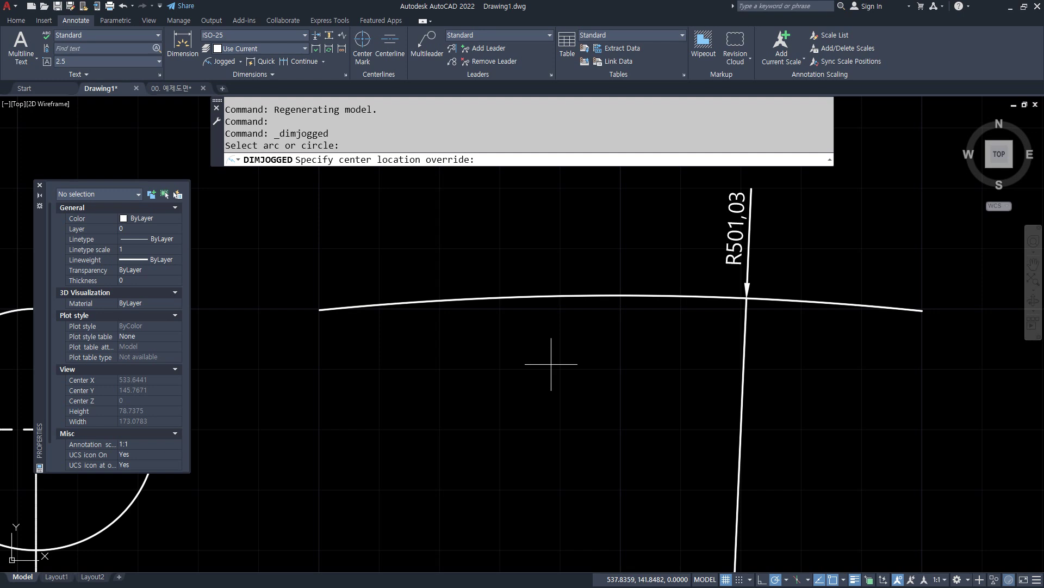
{"action": "middle_click_drag", "start_coordinate": [560, 497], "coordinate": [485, 410]}
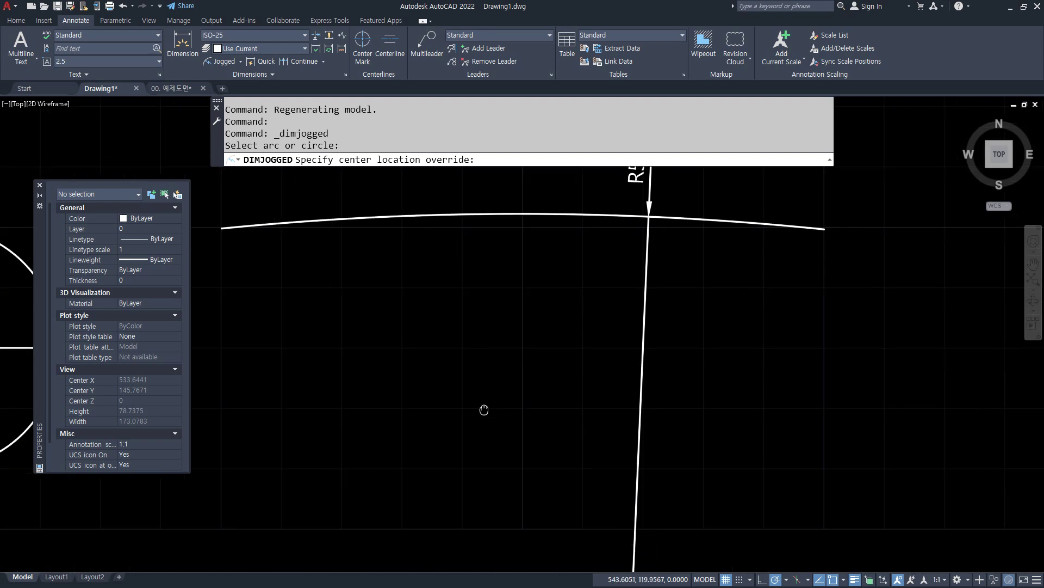
{"action": "left_click", "coordinate": [471, 495]}
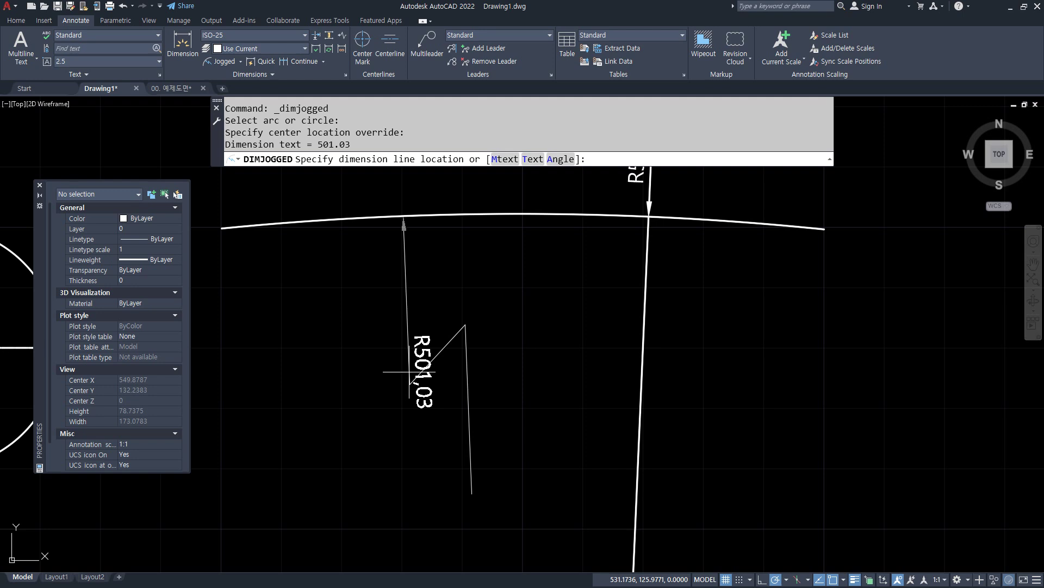
{"action": "left_click", "coordinate": [410, 349]}
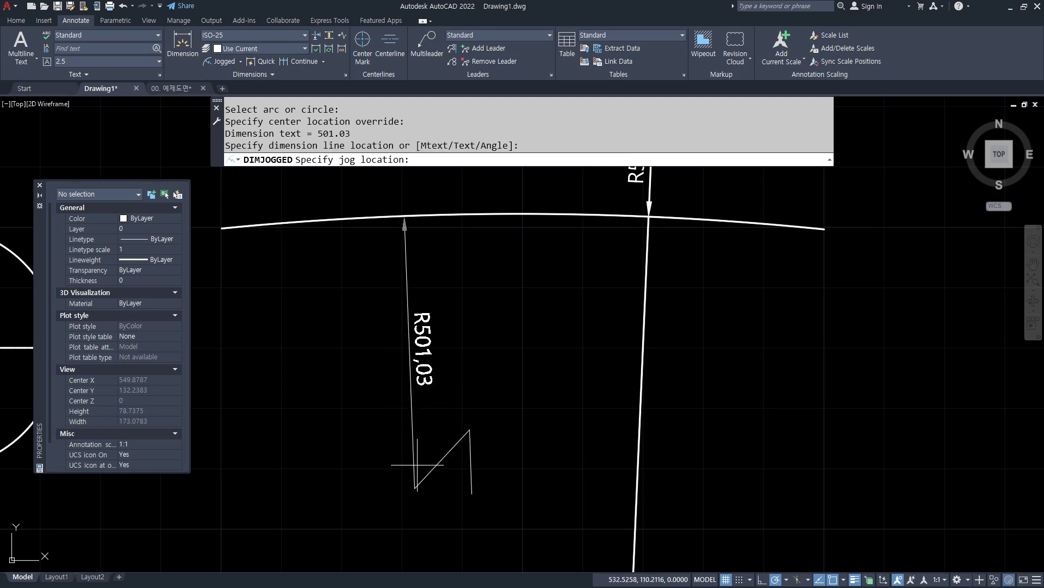
{"action": "left_click", "coordinate": [409, 424]}
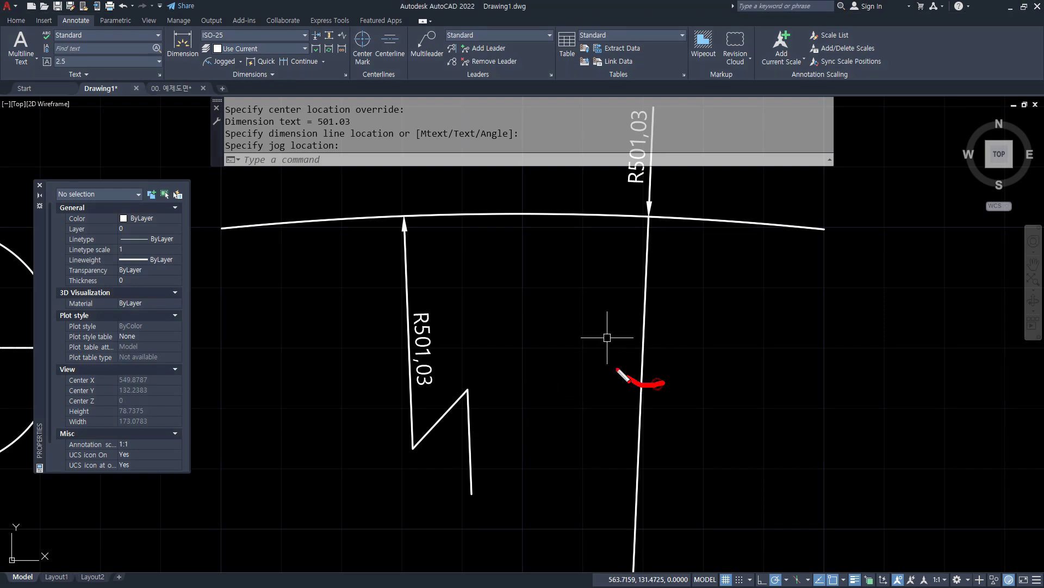
{"action": "left_click_drag", "start_coordinate": [620, 372], "coordinate": [655, 370]}
{"action": "mouse_move", "coordinate": [601, 348]}
{"action": "left_mouse_down"}
{"action": "mouse_move", "coordinate": [506, 337]}
{"action": "mouse_move", "coordinate": [519, 385]}
{"action": "left_mouse_up"}
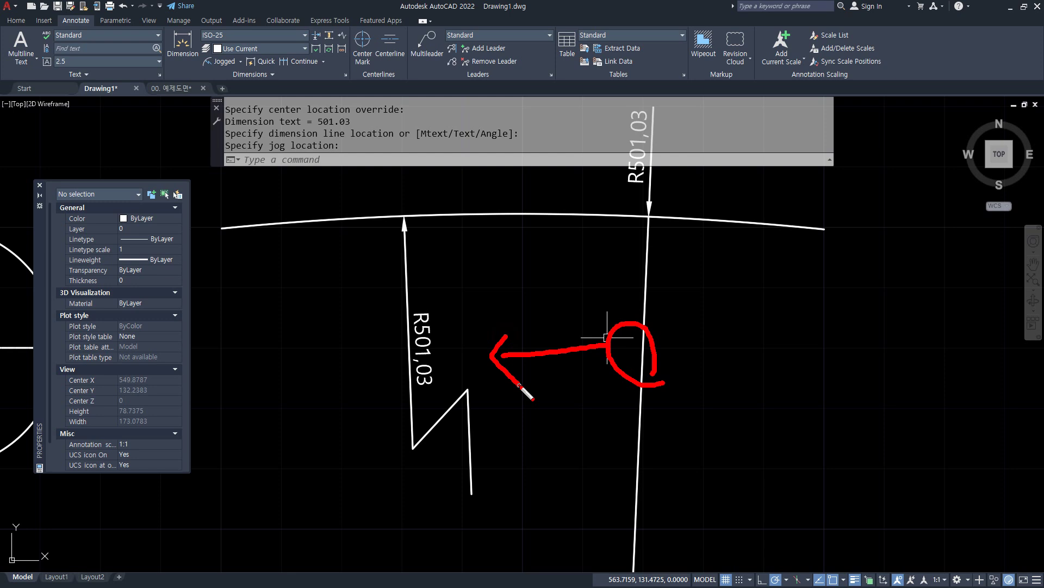
{"action": "mouse_move", "coordinate": [409, 539]}
{"action": "left_mouse_down"}
{"action": "mouse_move", "coordinate": [567, 363]}
{"action": "mouse_move", "coordinate": [385, 522]}
{"action": "left_mouse_up"}
{"action": "key", "text": "Escape"}
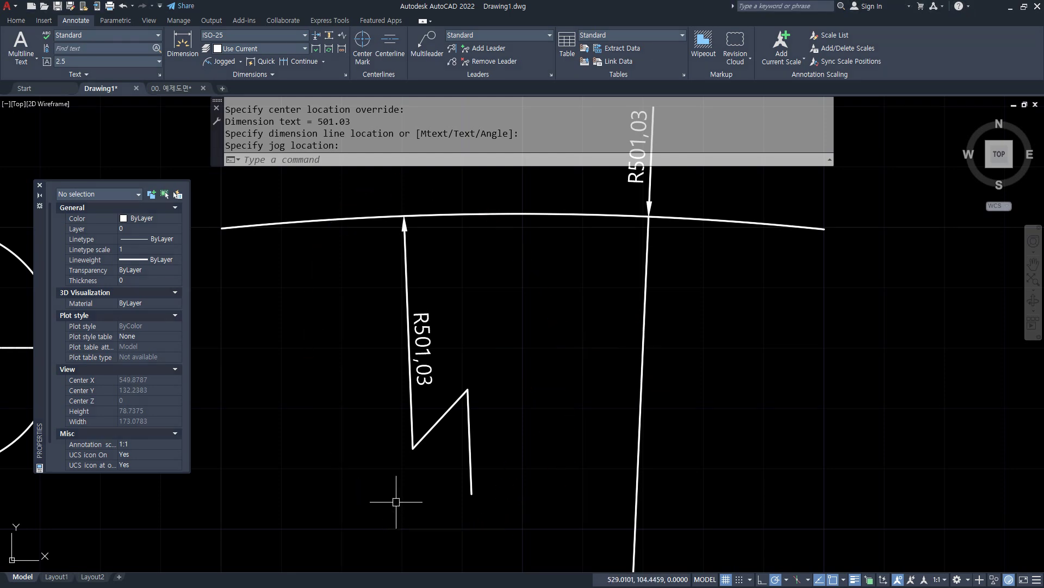
{"action": "left_click", "coordinate": [241, 61]}
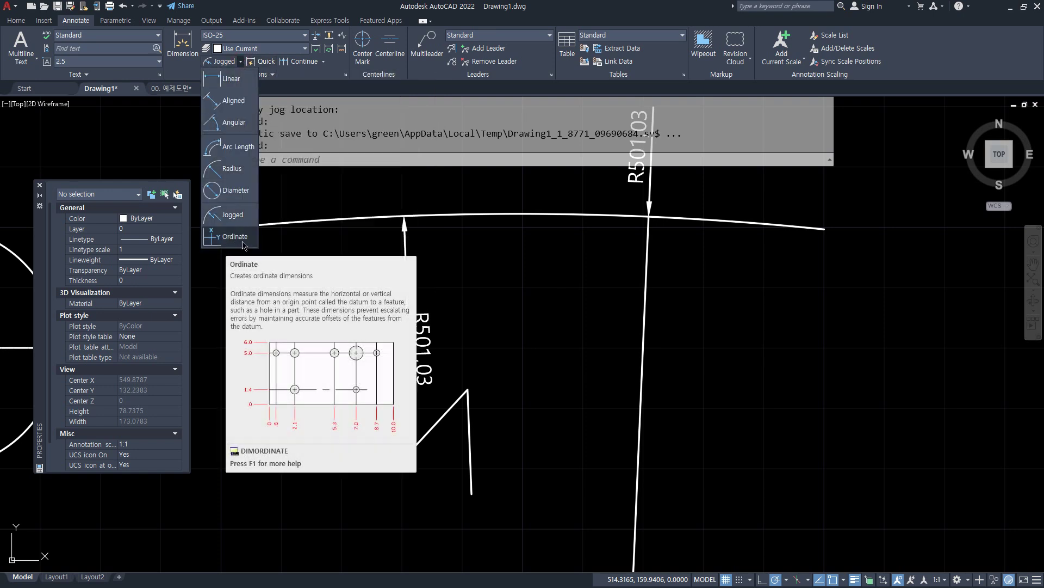
Step: Erase the shallow arc together with its radius and jogged dimensions
{"action": "scroll", "coordinate": [713, 196], "scroll_direction": "down", "scroll_amount": 5}
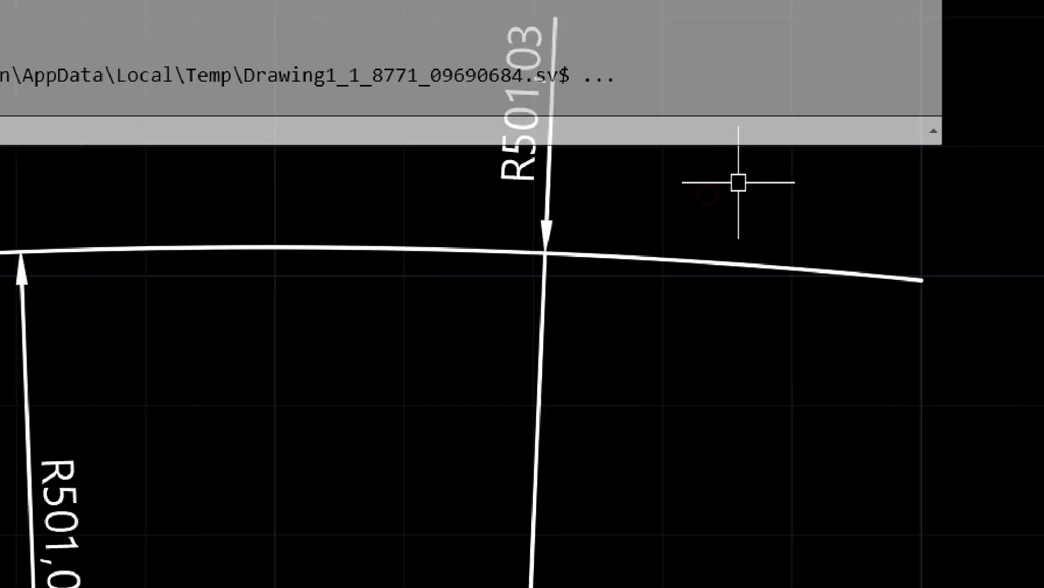
{"action": "left_click", "coordinate": [735, 187]}
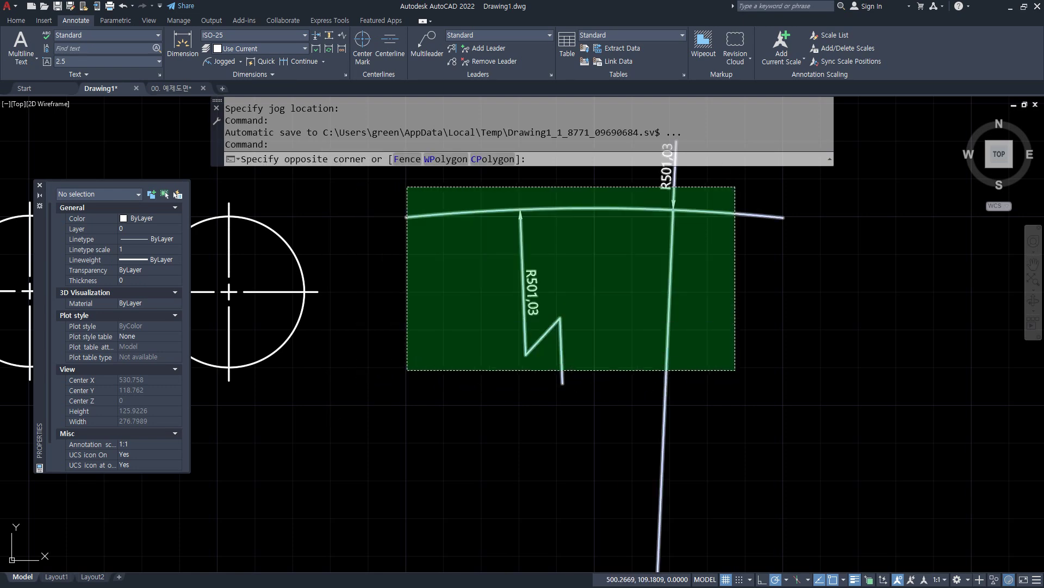
{"action": "left_click", "coordinate": [409, 365]}
{"action": "key", "text": "Delete"}
Step: Erase the two center-marked circles, the plain arc and the dimensioned arc beside the grid drawing
{"action": "scroll", "coordinate": [411, 364], "scroll_direction": "down", "scroll_amount": 5}
{"action": "middle_click_drag", "start_coordinate": [408, 362], "coordinate": [749, 327]}
{"action": "left_click", "coordinate": [723, 392]}
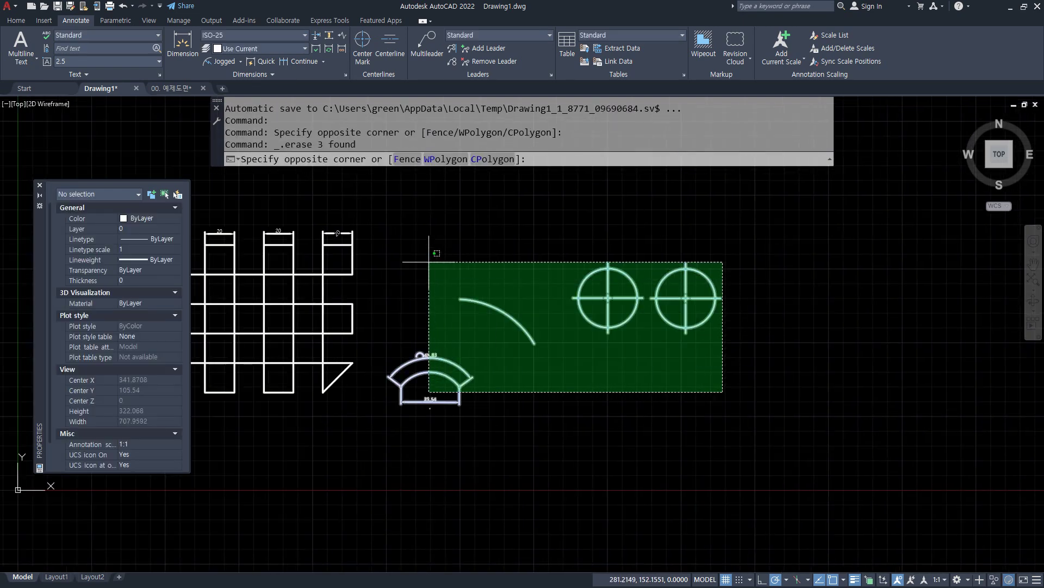
{"action": "left_click", "coordinate": [427, 261]}
{"action": "key", "text": "Delete"}
Step: Move the whole remaining grid drawing with its dimensions from its lower-left corner point to the origin 0,0
{"action": "middle_click_drag", "start_coordinate": [390, 371], "coordinate": [618, 357]}
{"action": "left_click", "coordinate": [653, 409]}
{"action": "left_click", "coordinate": [303, 191]}
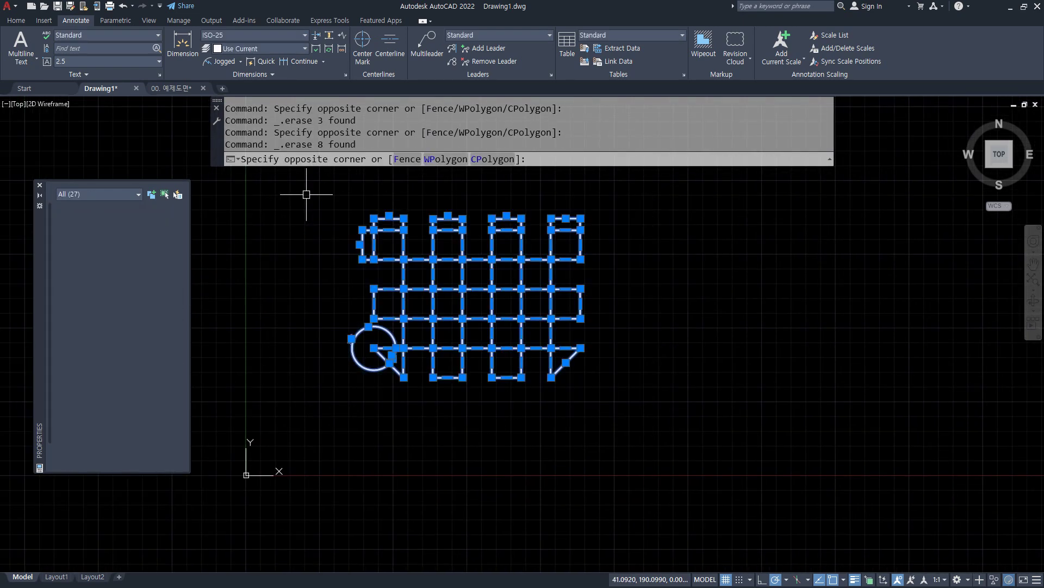
{"action": "scroll", "coordinate": [395, 400], "scroll_direction": "up", "scroll_amount": 6}
{"action": "type", "text": "m"}
{"action": "key", "text": "Return"}
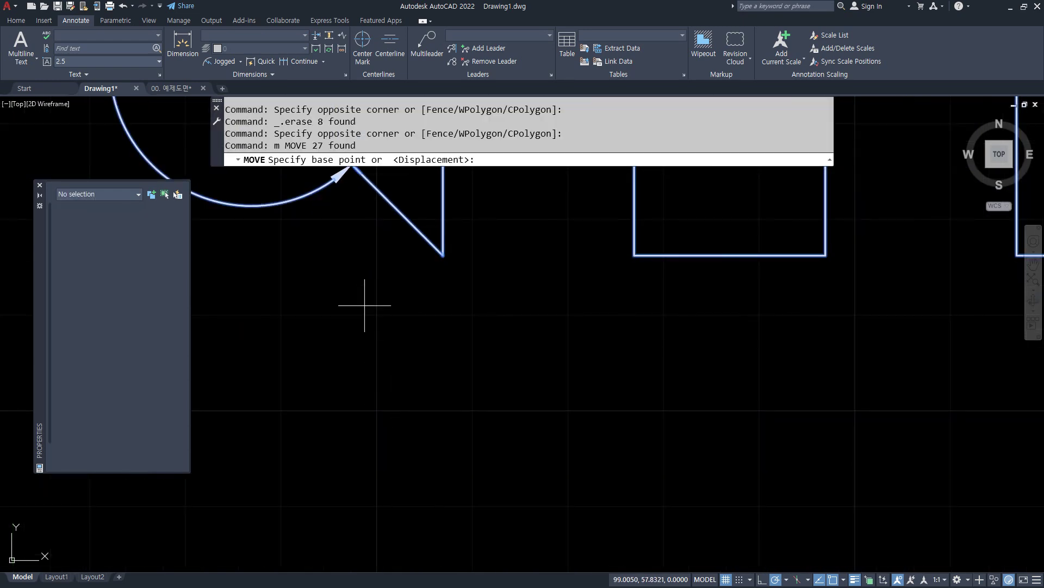
{"action": "scroll", "coordinate": [375, 303], "scroll_direction": "up", "scroll_amount": 3}
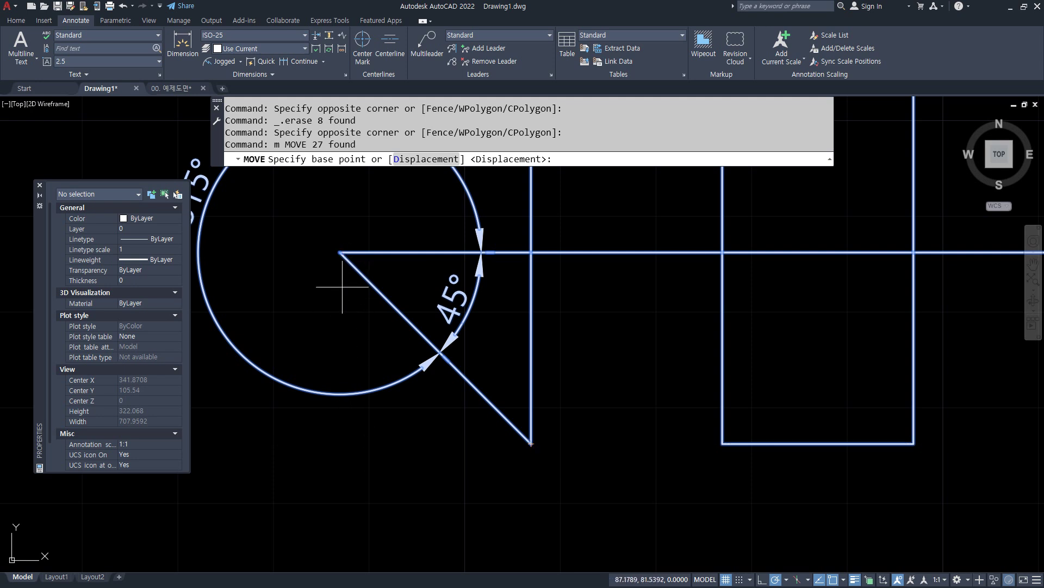
{"action": "left_click", "coordinate": [340, 443]}
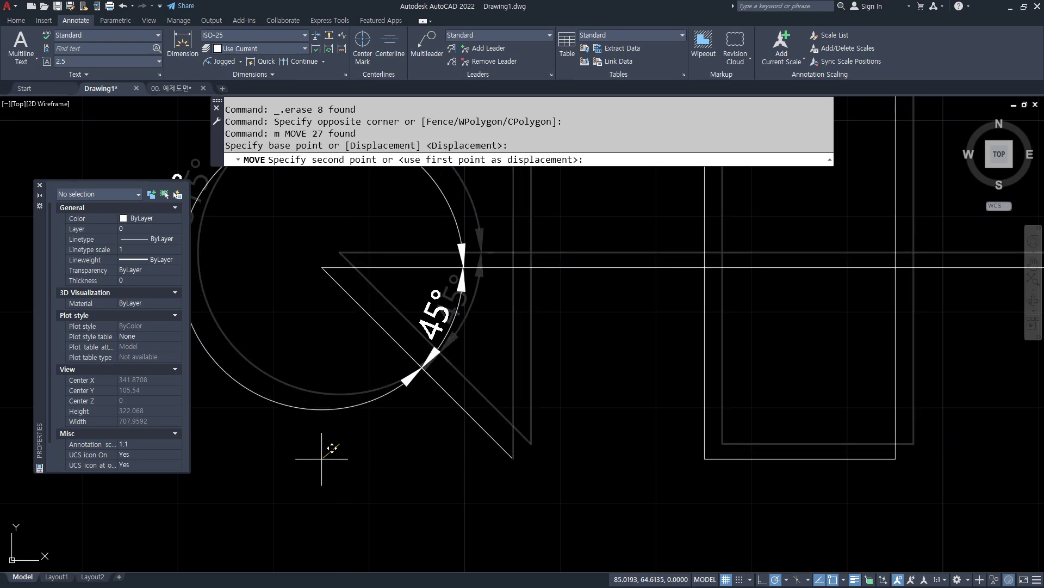
{"action": "type", "text": "0,0"}
{"action": "key", "text": "Return"}
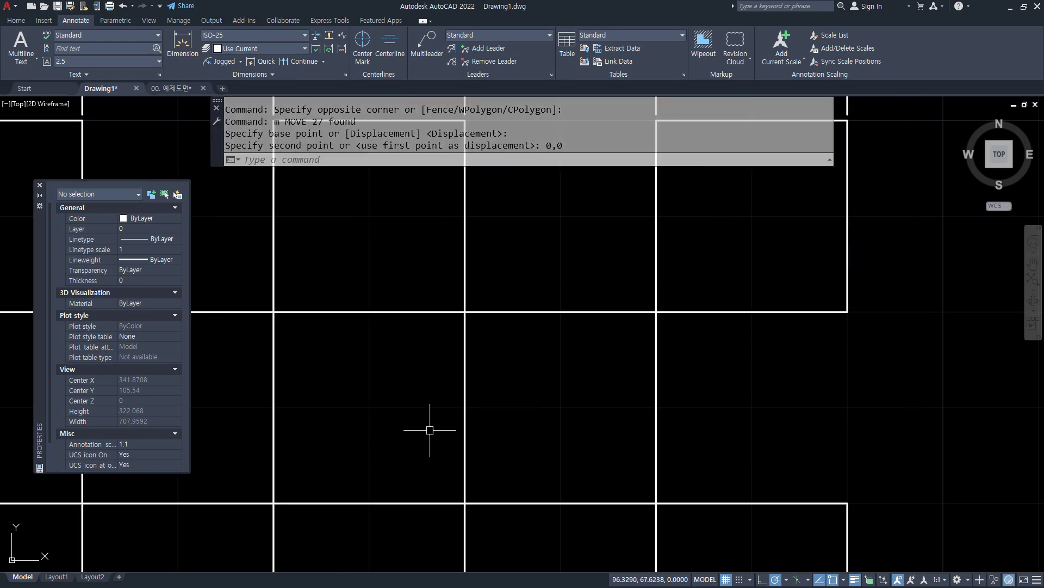
Step: Add an X ordinate dimension at the lower corner of the left triangle, with its leader straight down
{"action": "type", "text": "z"}
{"action": "key", "text": "Return"}
{"action": "type", "text": "a"}
{"action": "key", "text": "Return"}
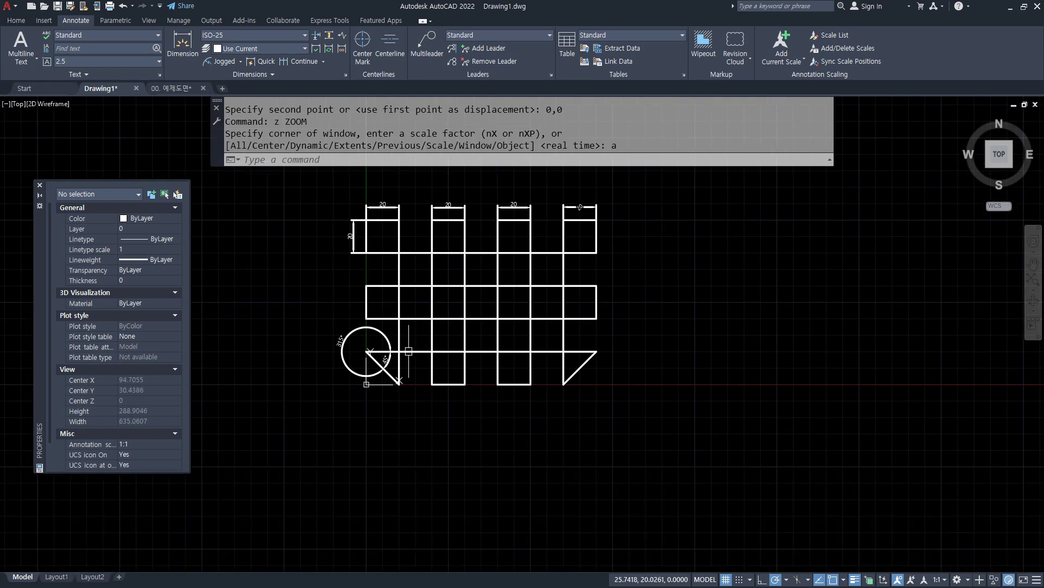
{"action": "scroll", "coordinate": [386, 373], "scroll_direction": "up", "scroll_amount": 6}
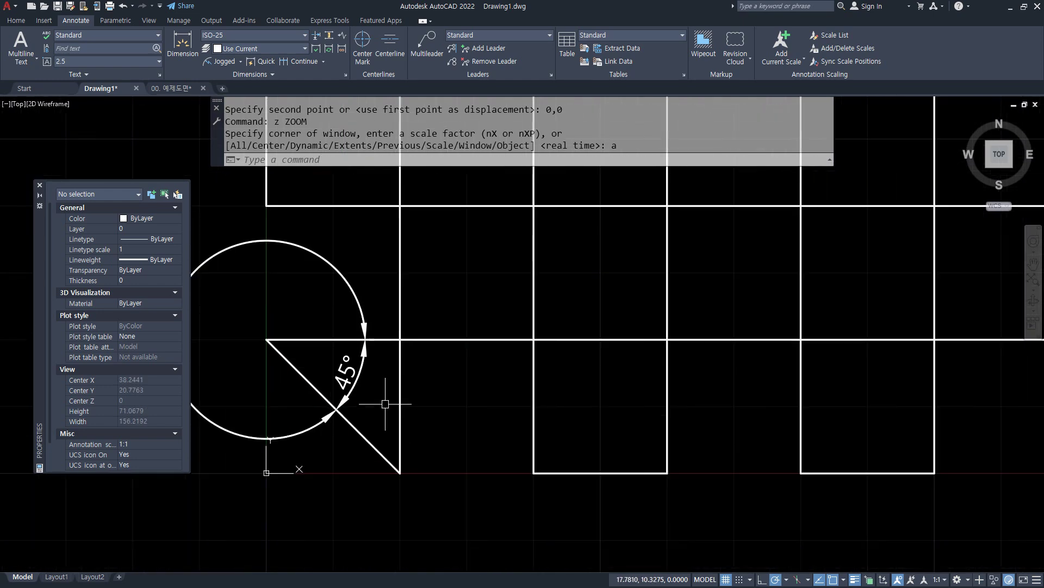
{"action": "left_click", "coordinate": [240, 62]}
{"action": "left_click", "coordinate": [232, 238]}
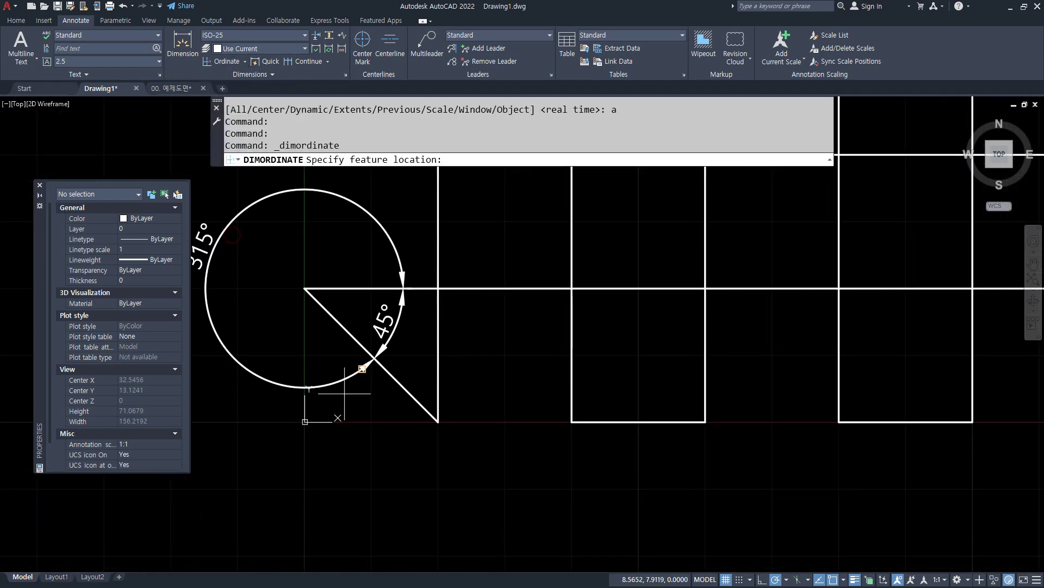
{"action": "left_click", "coordinate": [437, 420]}
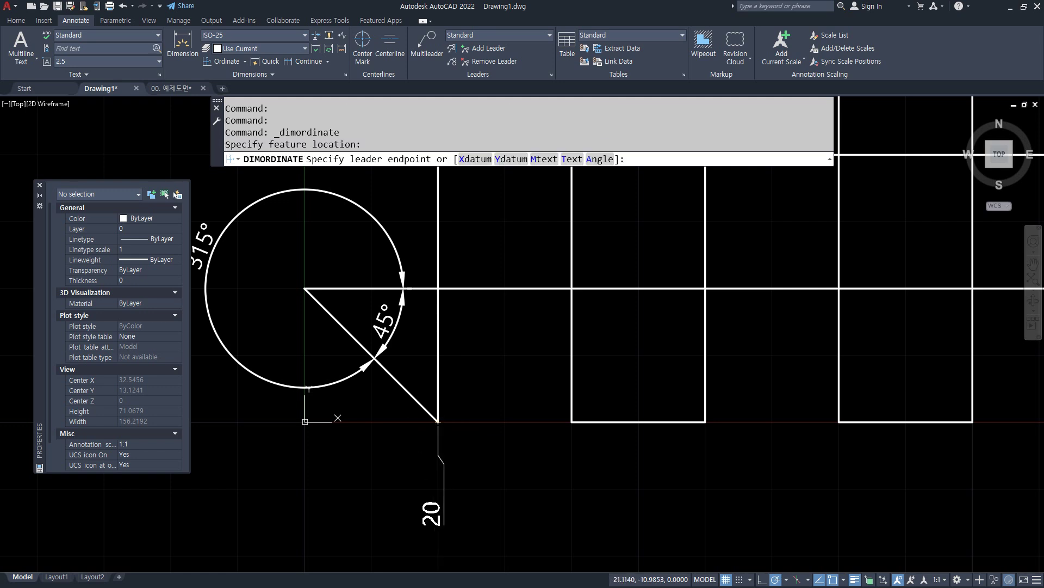
{"action": "left_click", "coordinate": [438, 503]}
Step: Add X ordinate dimensions at both lower corners of the square beside the left triangle, with jogged leaders running downward
{"action": "key", "text": "Return"}
{"action": "left_click", "coordinate": [571, 421]}
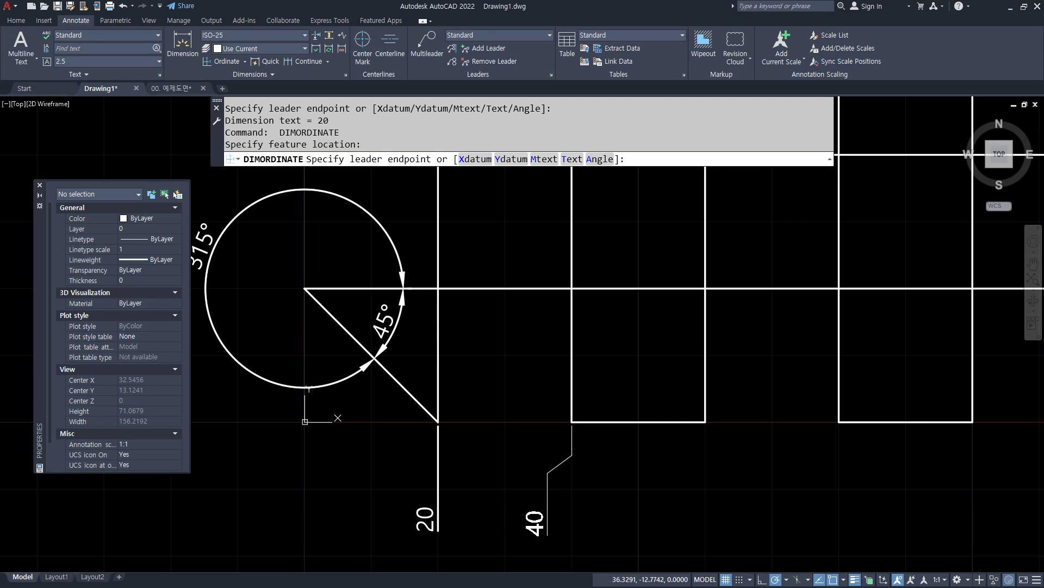
{"action": "left_click", "coordinate": [546, 537]}
{"action": "key", "text": "Return"}
{"action": "left_click", "coordinate": [706, 421]}
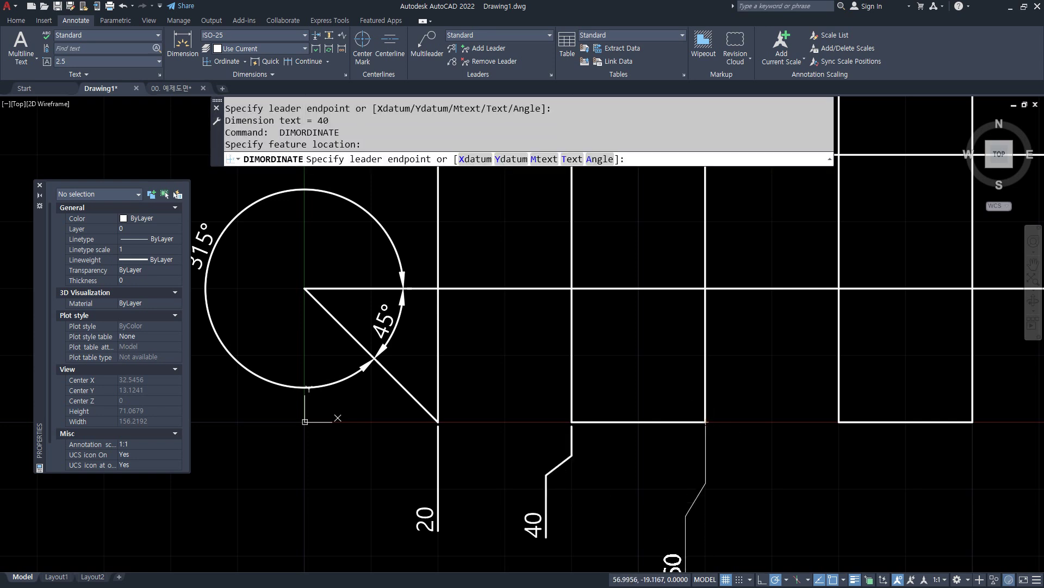
{"action": "left_click", "coordinate": [684, 468]}
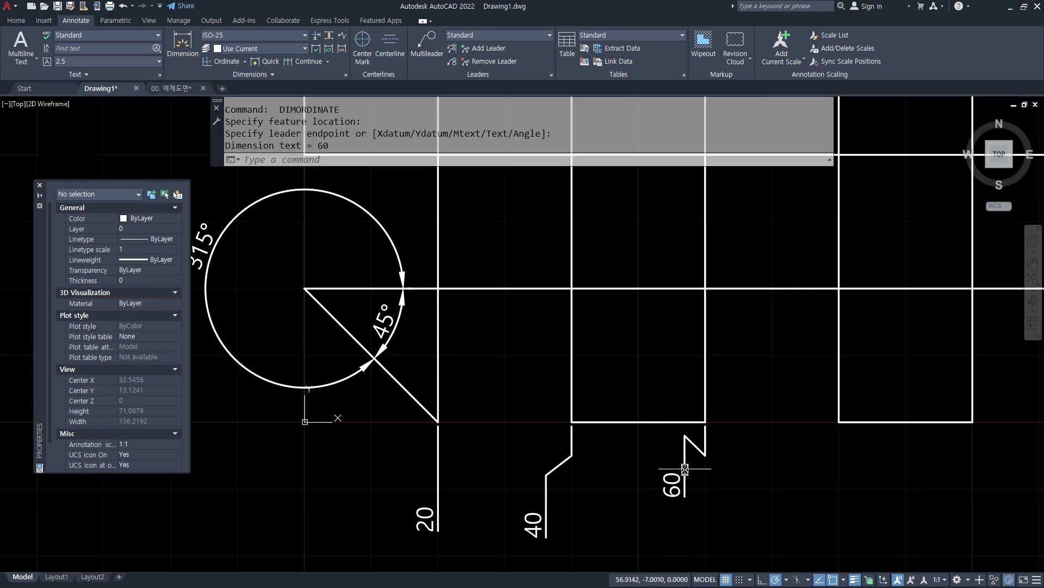
{"action": "middle_click_drag", "start_coordinate": [684, 469], "coordinate": [660, 414]}
{"action": "middle_click_drag", "start_coordinate": [769, 501], "coordinate": [870, 566]}
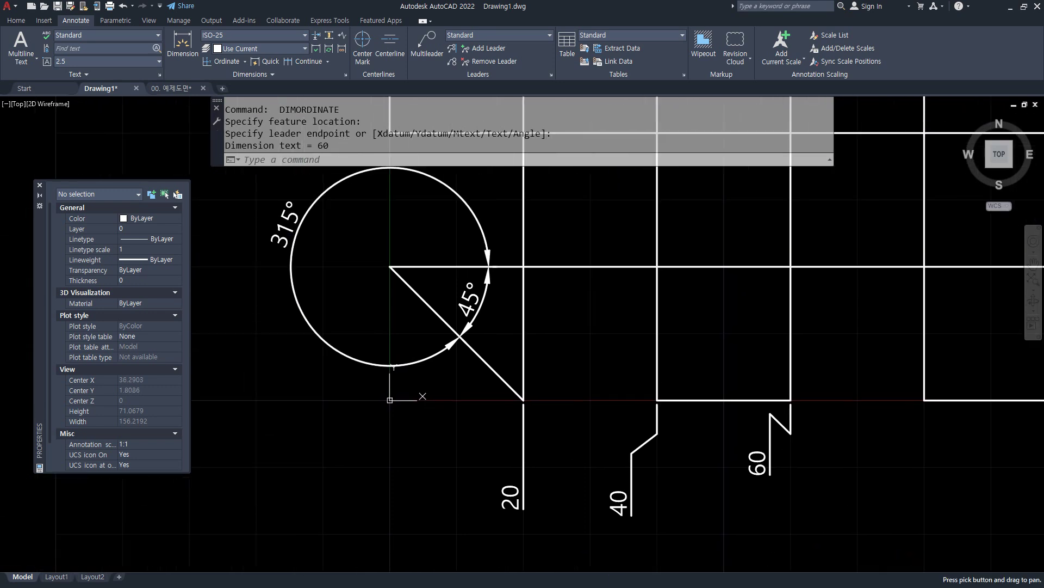
{"action": "middle_click_drag", "start_coordinate": [441, 497], "coordinate": [446, 449]}
{"action": "left_click_drag", "start_coordinate": [391, 405], "coordinate": [386, 514]}
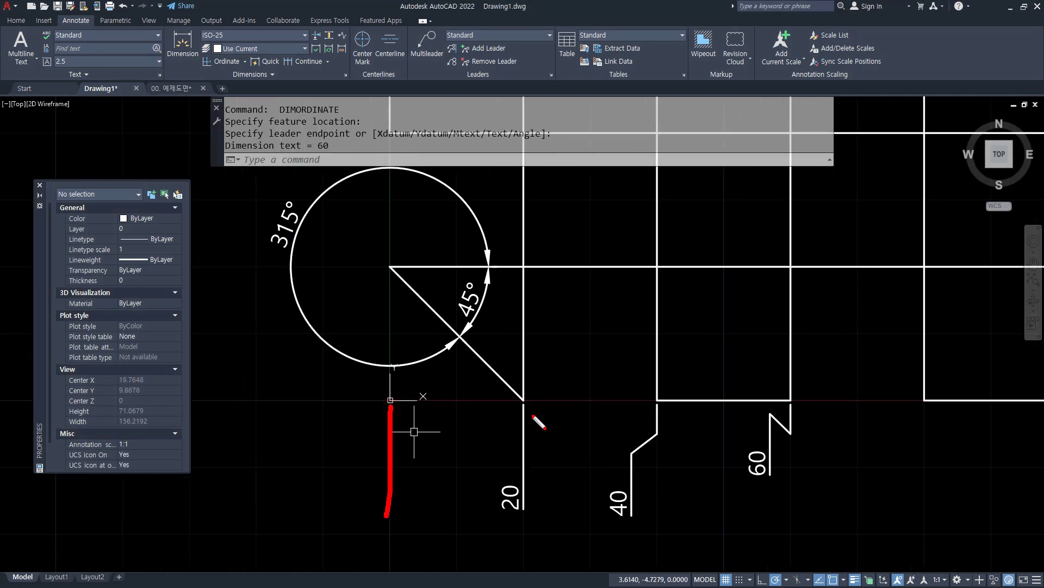
{"action": "left_click_drag", "start_coordinate": [512, 425], "coordinate": [536, 421]}
{"action": "left_click_drag", "start_coordinate": [665, 406], "coordinate": [641, 425]}
{"action": "left_click_drag", "start_coordinate": [645, 408], "coordinate": [659, 422]}
{"action": "key", "text": "Escape"}
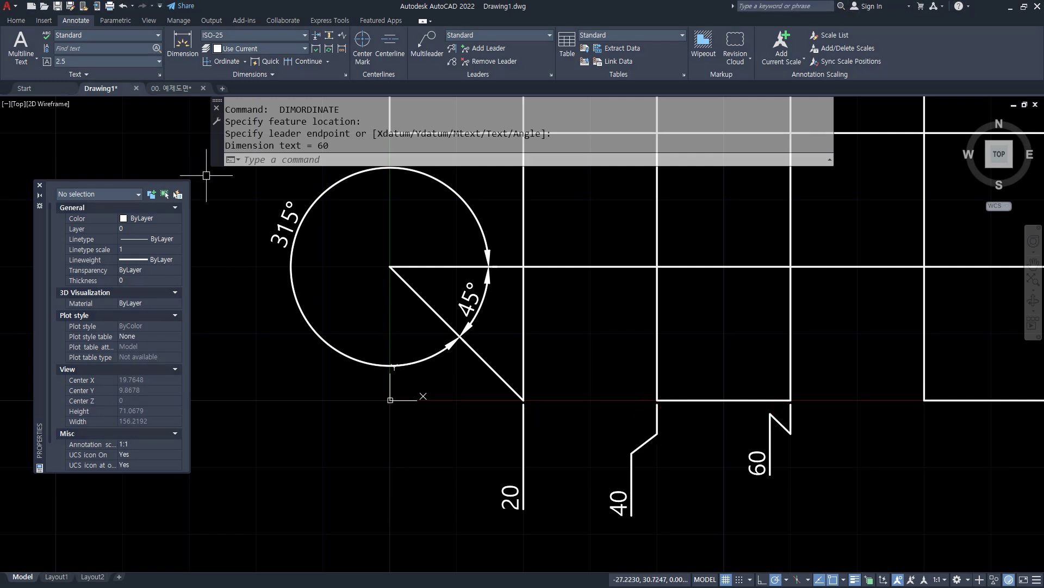
Step: Add Y ordinate dimensions at the left triangle's apex and the grid corner directly above it, with jogged leaders to the left
{"action": "left_click", "coordinate": [223, 60]}
{"action": "left_click", "coordinate": [389, 266]}
{"action": "middle_click_drag", "start_coordinate": [389, 266], "coordinate": [588, 298]}
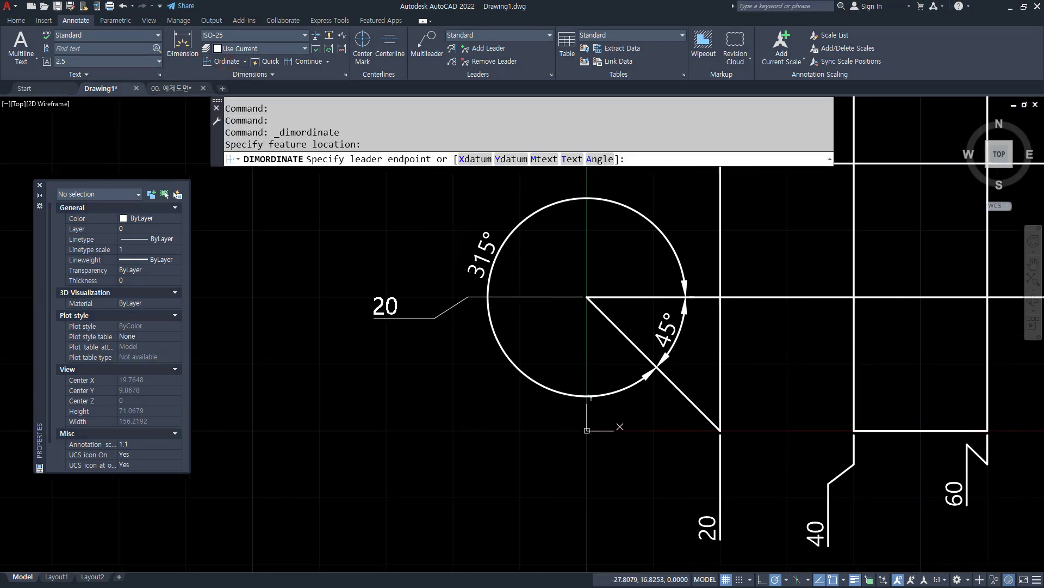
{"action": "left_click", "coordinate": [586, 297]}
{"action": "middle_click_drag", "start_coordinate": [522, 169], "coordinate": [501, 233]}
{"action": "key", "text": "Return"}
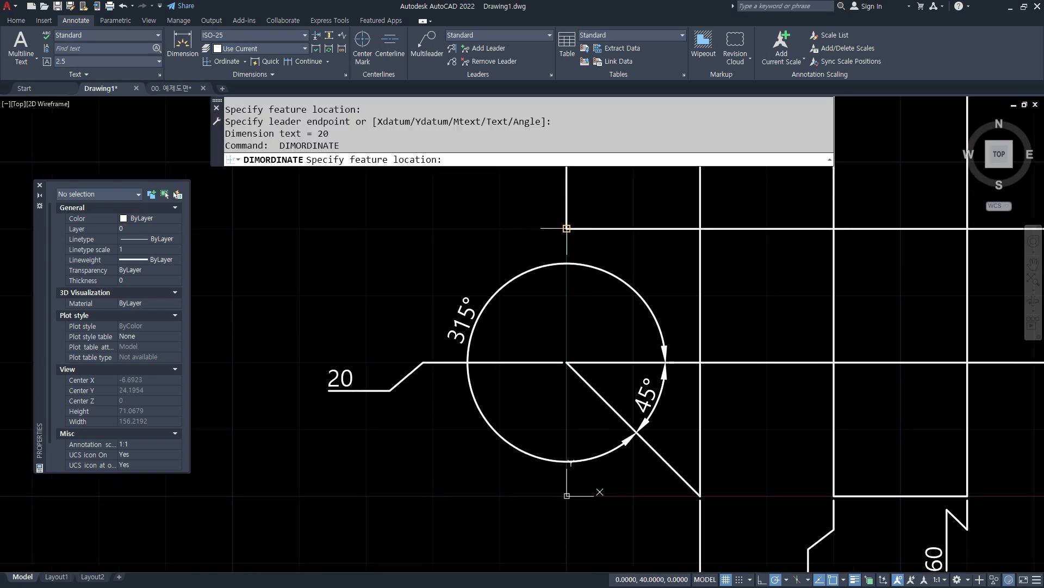
{"action": "left_click", "coordinate": [566, 228]}
{"action": "left_click", "coordinate": [380, 269]}
{"action": "scroll", "coordinate": [413, 301], "scroll_direction": "down", "scroll_amount": 3}
{"action": "scroll", "coordinate": [609, 436], "scroll_direction": "up", "scroll_amount": 1}
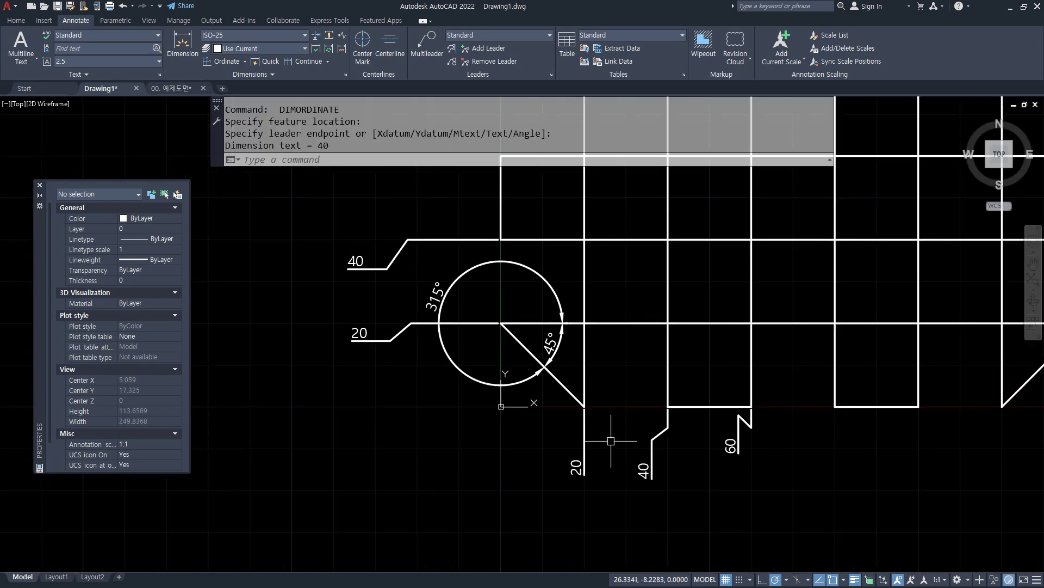
{"action": "left_click_drag", "start_coordinate": [583, 472], "coordinate": [585, 325]}
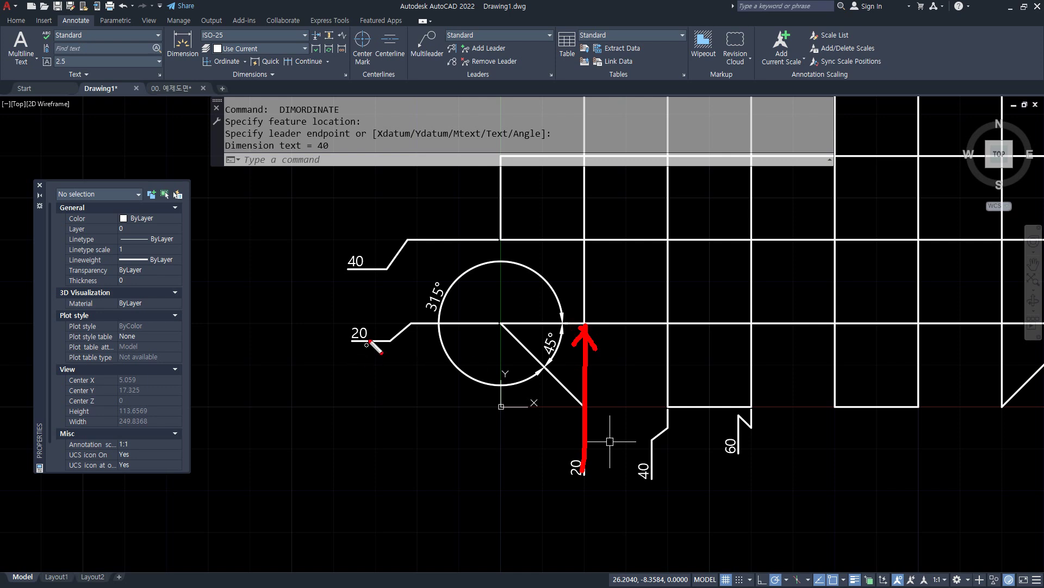
{"action": "mouse_move", "coordinate": [368, 325]}
{"action": "left_mouse_down"}
{"action": "mouse_move", "coordinate": [560, 325]}
{"action": "mouse_move", "coordinate": [547, 348]}
{"action": "left_mouse_up"}
{"action": "left_click_drag", "start_coordinate": [589, 445], "coordinate": [587, 256]}
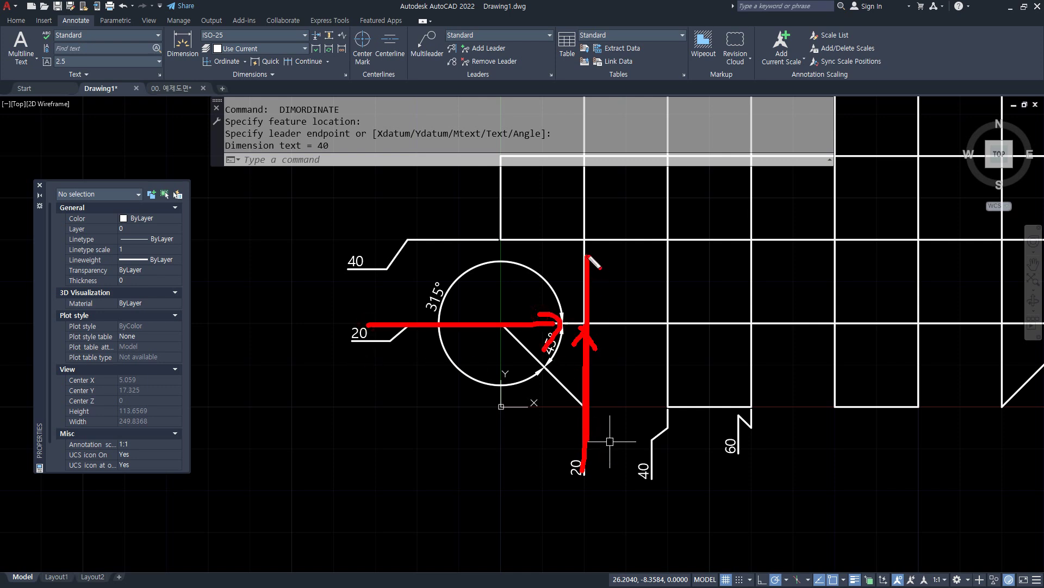
{"action": "left_click_drag", "start_coordinate": [469, 250], "coordinate": [571, 230]}
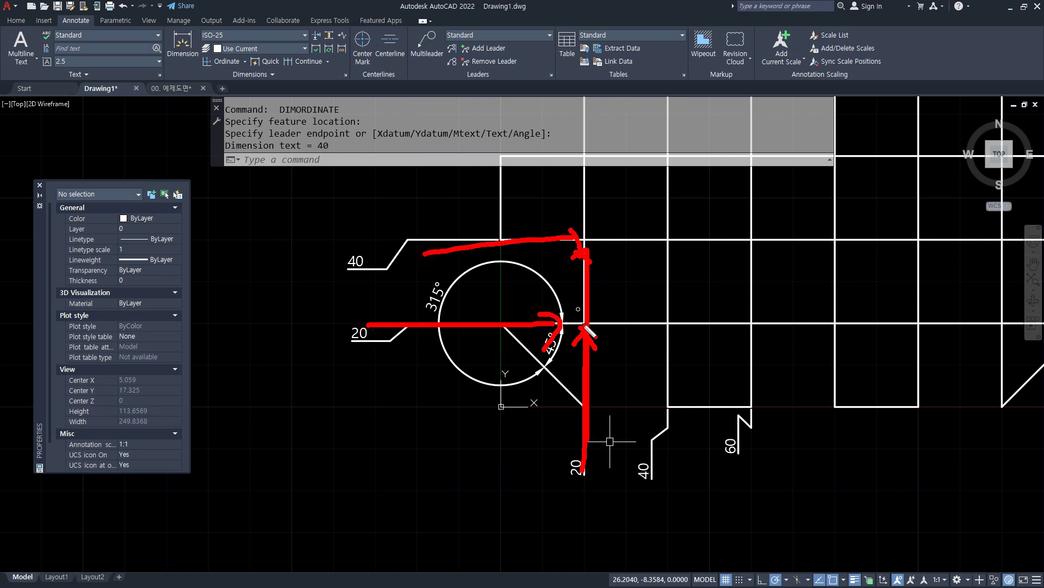
{"action": "key", "text": "Escape"}
{"action": "middle_click_drag", "start_coordinate": [577, 213], "coordinate": [539, 283]}
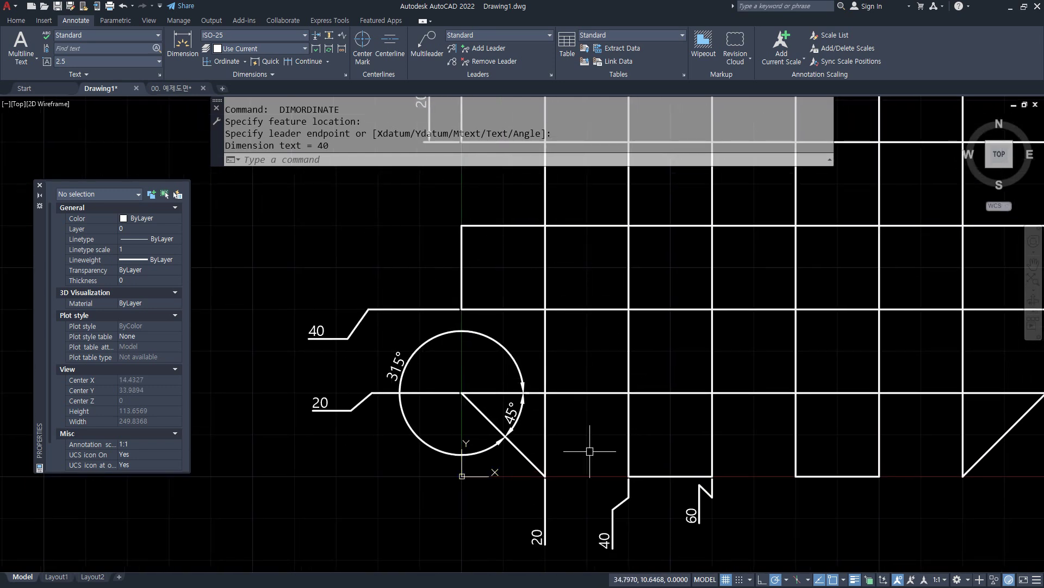
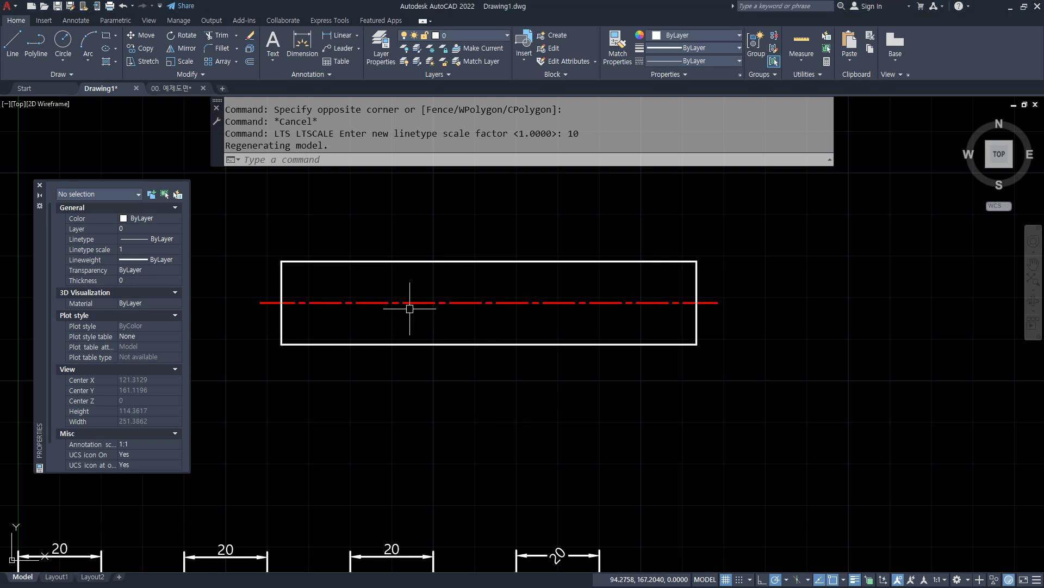
Step: Draw a vertical line about 36 units long crossing the long rectangle in its right part, extending past both edges
{"action": "type", "text": "l"}
{"action": "key", "text": "Return"}
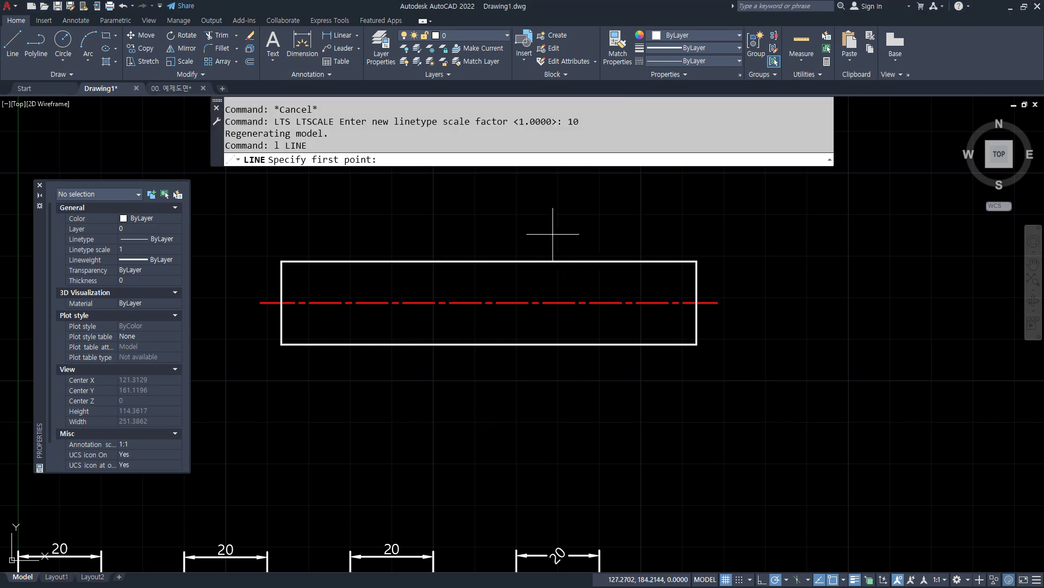
{"action": "left_click", "coordinate": [591, 234]}
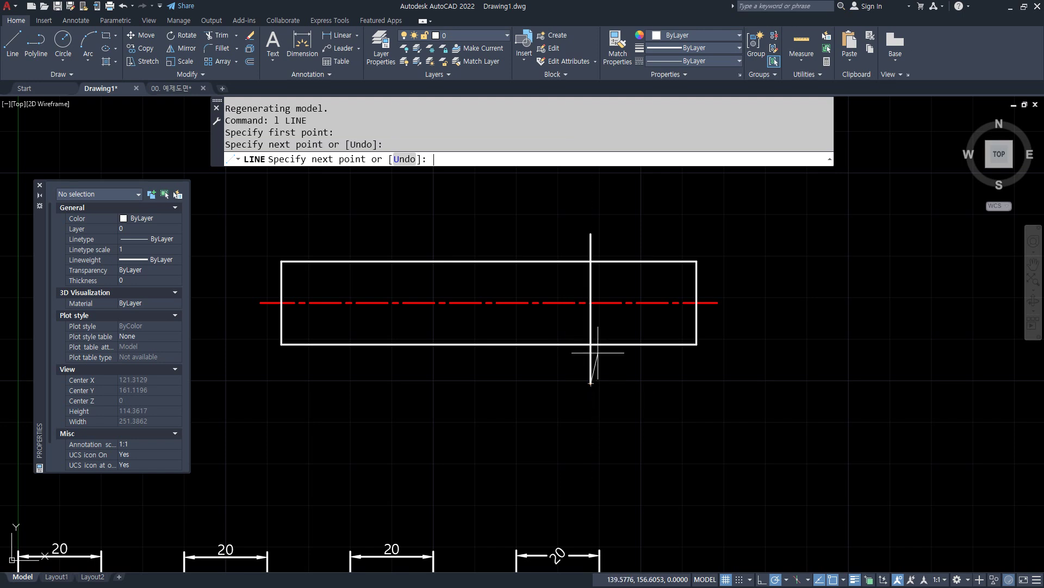
{"action": "key", "text": "space"}
{"action": "scroll", "coordinate": [598, 313], "scroll_direction": "up", "scroll_amount": 5}
Step: Draw a Start, End, Direction arc along the vertical line from the rectangle's upper edge to the centerline, bulging left, using a polar tracking angle
{"action": "middle_click_drag", "start_coordinate": [601, 271], "coordinate": [594, 308]}
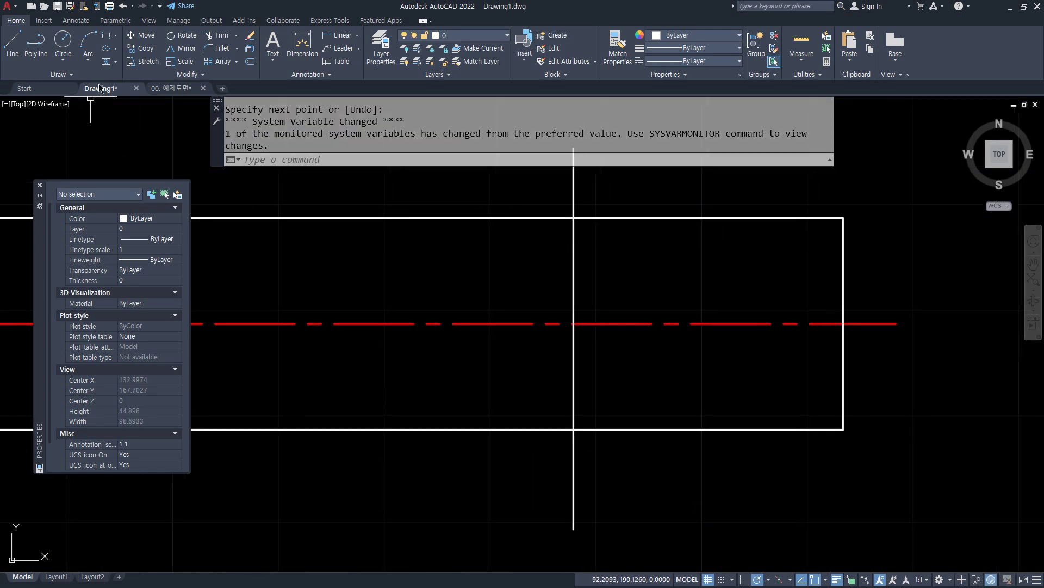
{"action": "left_click", "coordinate": [88, 61]}
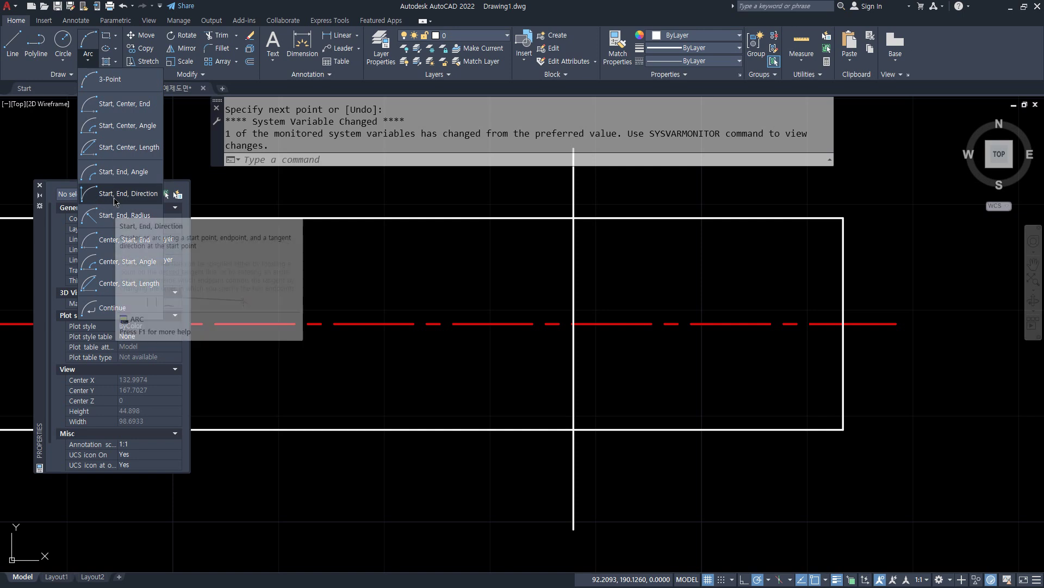
{"action": "left_click", "coordinate": [114, 197]}
{"action": "left_click", "coordinate": [574, 218]}
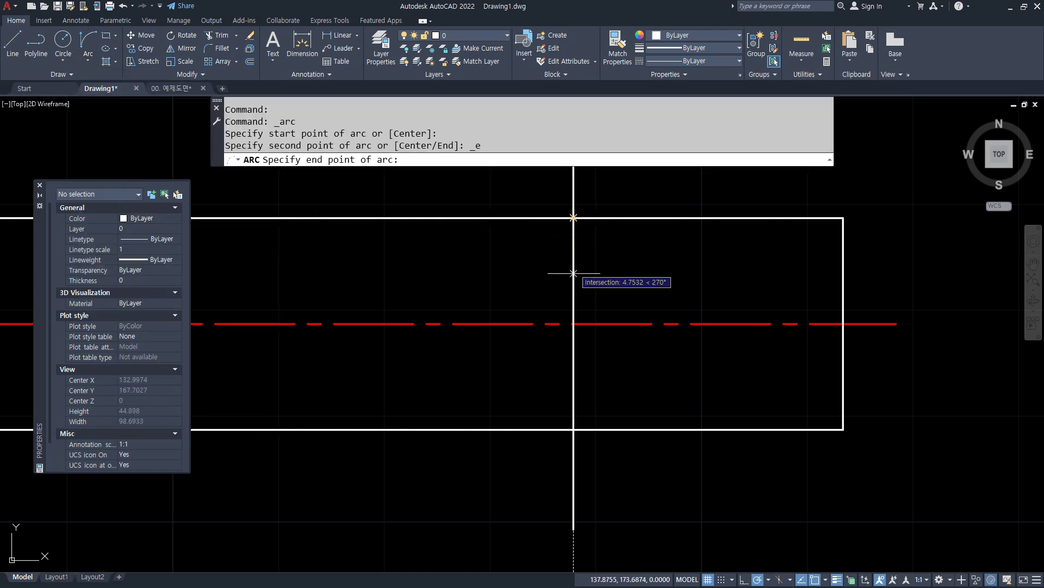
{"action": "left_click", "coordinate": [573, 324]}
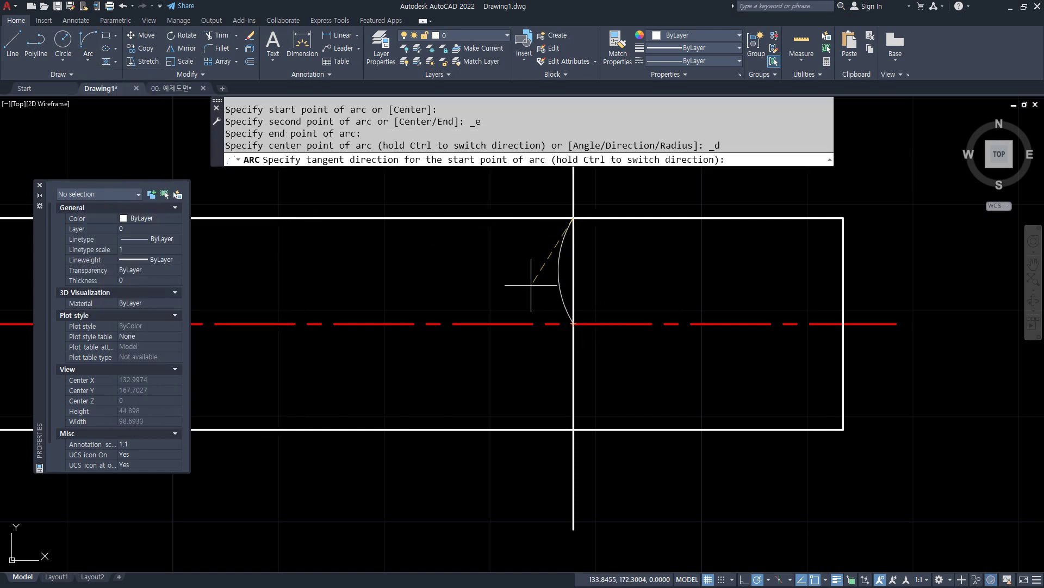
{"action": "left_click", "coordinate": [771, 581]}
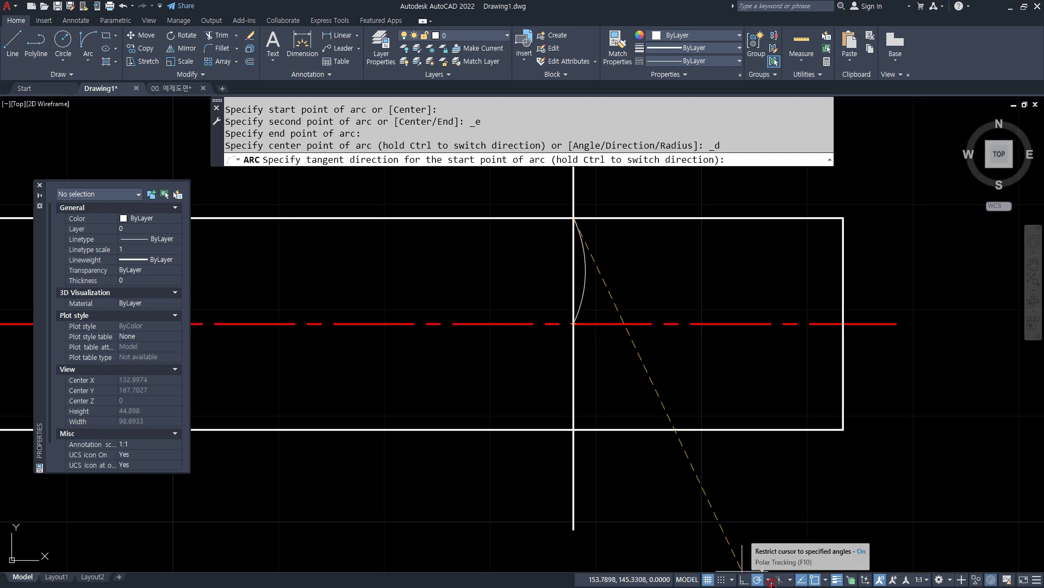
{"action": "left_click", "coordinate": [783, 483]}
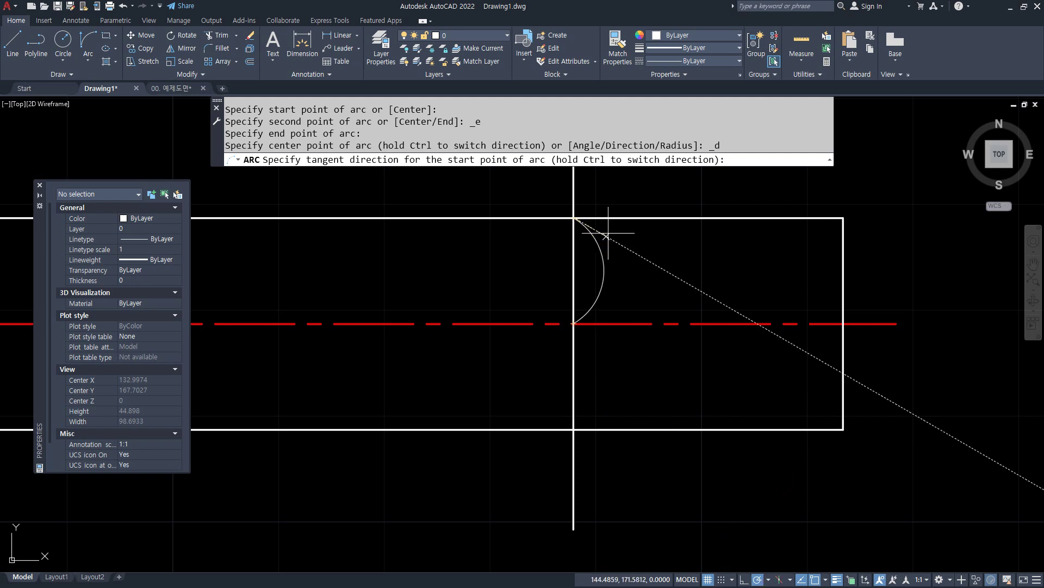
{"action": "left_click", "coordinate": [554, 250]}
Step: Mirror the arc about the vertical line, keeping the source arc
{"action": "type", "text": "mi"}
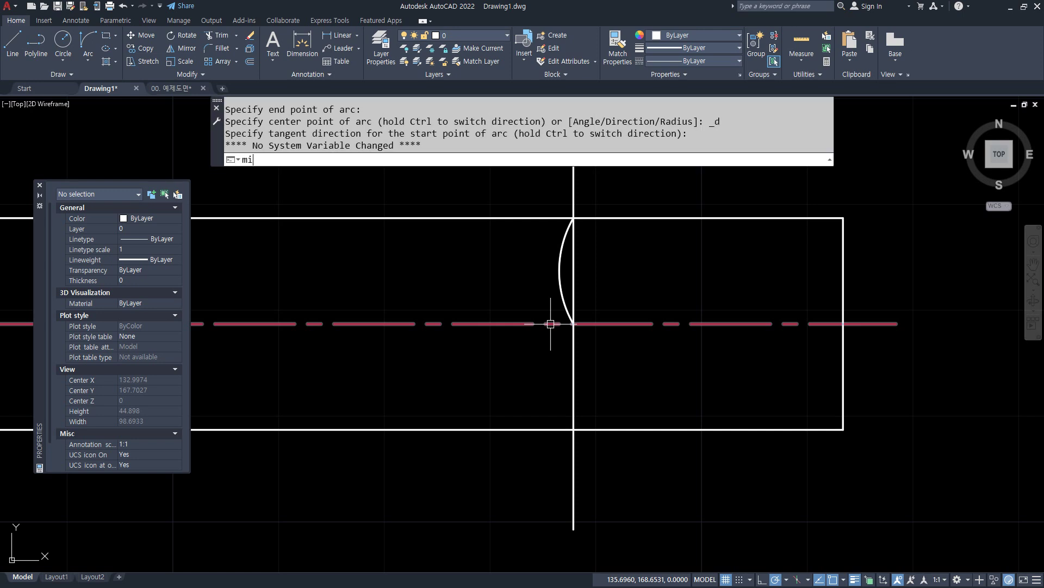
{"action": "key", "text": "Return"}
{"action": "left_click", "coordinate": [561, 291]}
{"action": "key", "text": "Return"}
{"action": "left_click", "coordinate": [573, 218]}
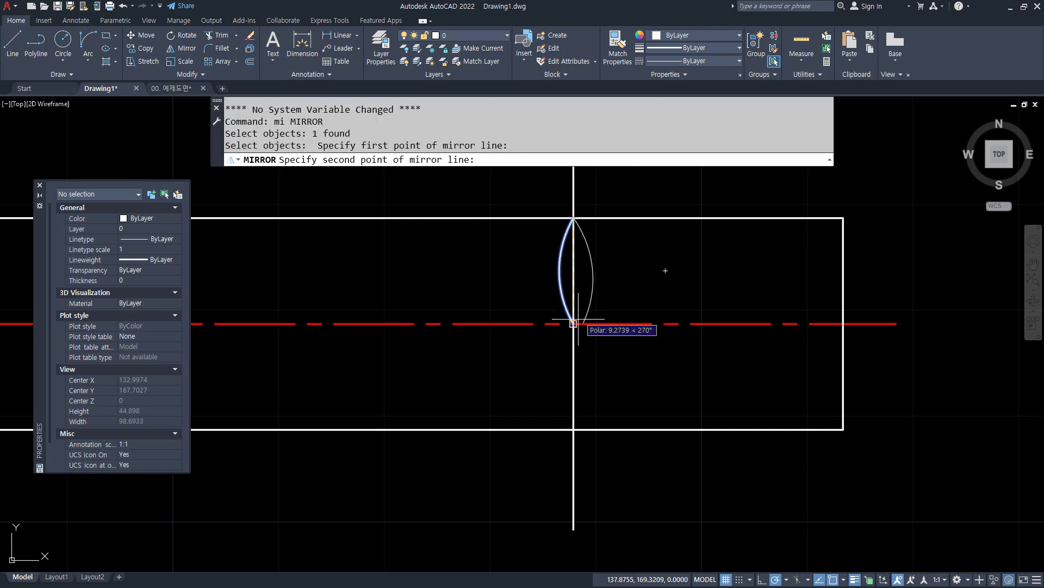
{"action": "left_click", "coordinate": [574, 324]}
{"action": "key", "text": "Return"}
Step: Copy both arcs downward from the upper edge intersection to the centerline intersection
{"action": "type", "text": "cp"}
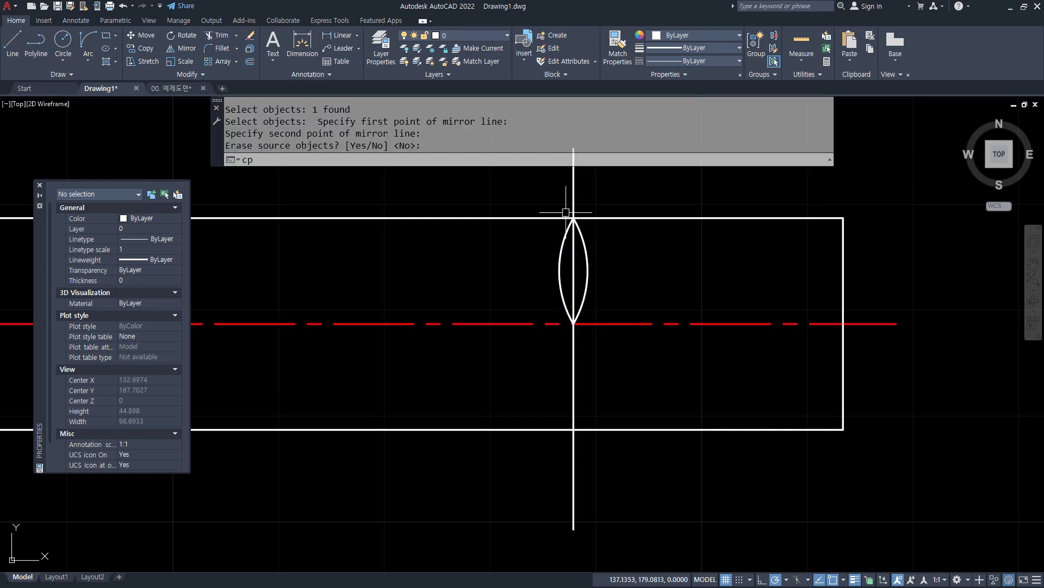
{"action": "key", "text": "Return"}
{"action": "left_click", "coordinate": [539, 188]}
{"action": "left_click", "coordinate": [611, 352]}
{"action": "key", "text": "Return"}
{"action": "left_click", "coordinate": [574, 218]}
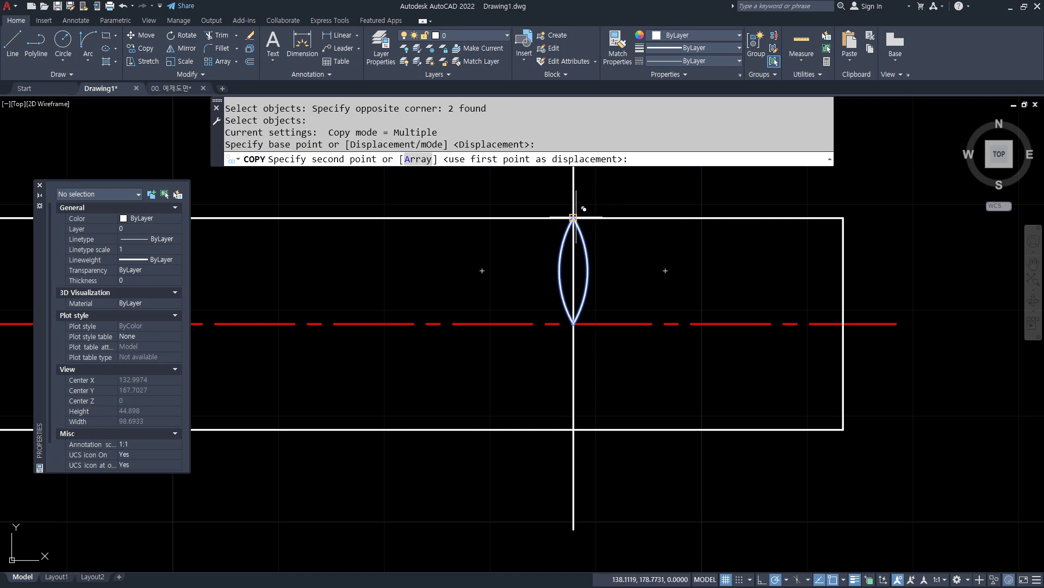
{"action": "left_click", "coordinate": [574, 324]}
{"action": "key", "text": "Return"}
Step: Copy all four arcs a short distance horizontally to the right
{"action": "key", "text": "Return"}
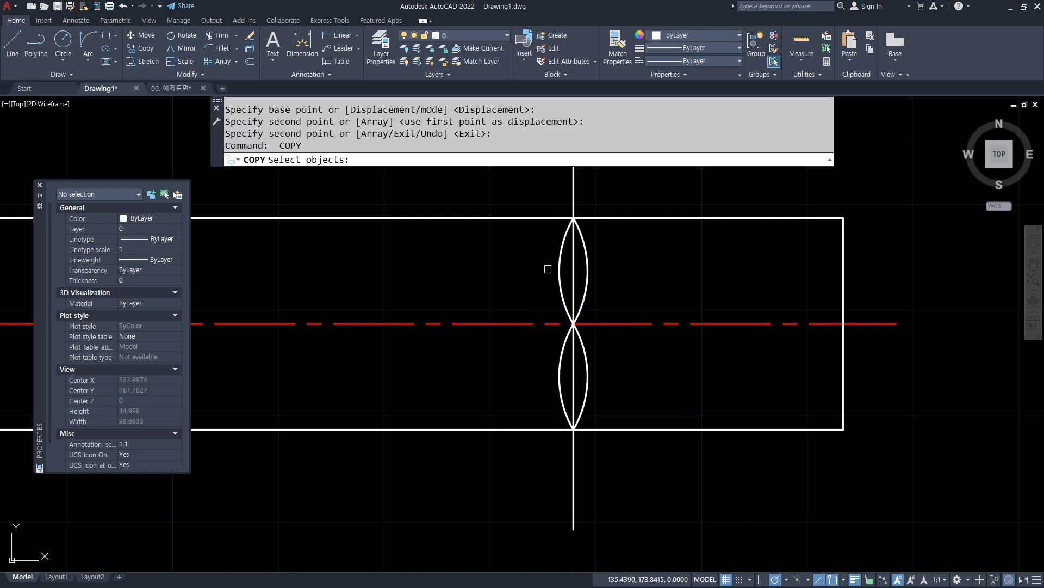
{"action": "left_click", "coordinate": [531, 191]}
{"action": "left_click", "coordinate": [599, 455]}
{"action": "key", "text": "Return"}
{"action": "left_click", "coordinate": [617, 472]}
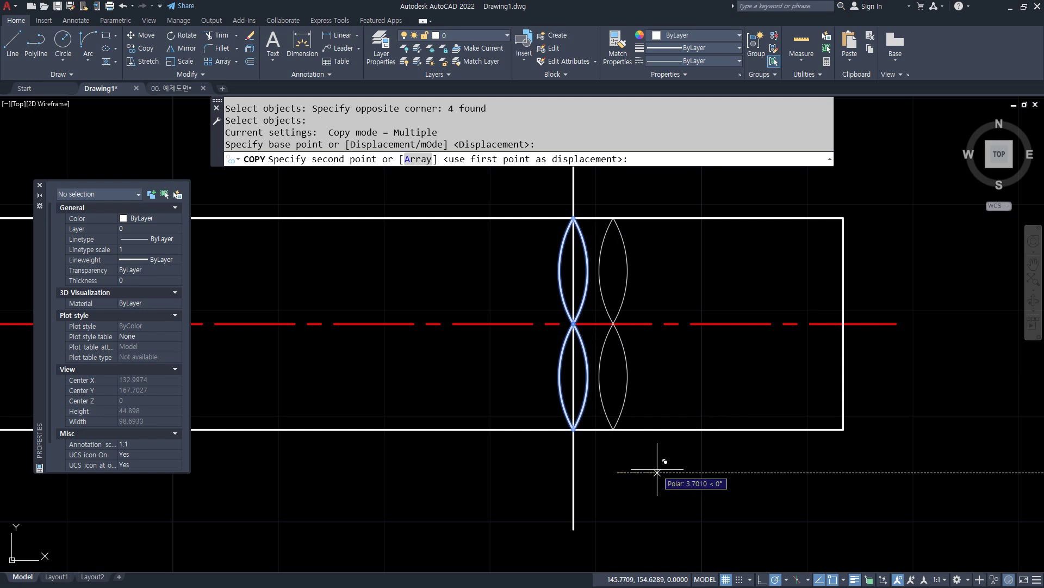
{"action": "left_click", "coordinate": [664, 472]}
{"action": "key", "text": "Escape"}
Step: Erase the vertical construction line through the left set of arcs
{"action": "left_click", "coordinate": [618, 481]}
{"action": "left_click", "coordinate": [536, 499]}
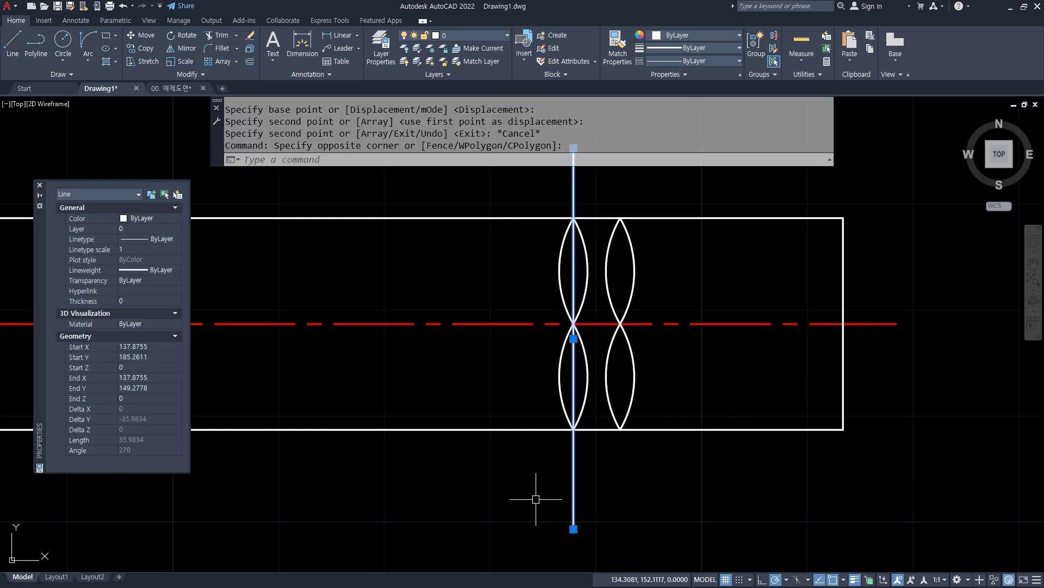
{"action": "key", "text": "Delete"}
Step: Trim the rectangle's upper and lower edges between the two sets of arcs
{"action": "type", "text": "tr"}
{"action": "key", "text": "Return"}
{"action": "left_click", "coordinate": [599, 429]}
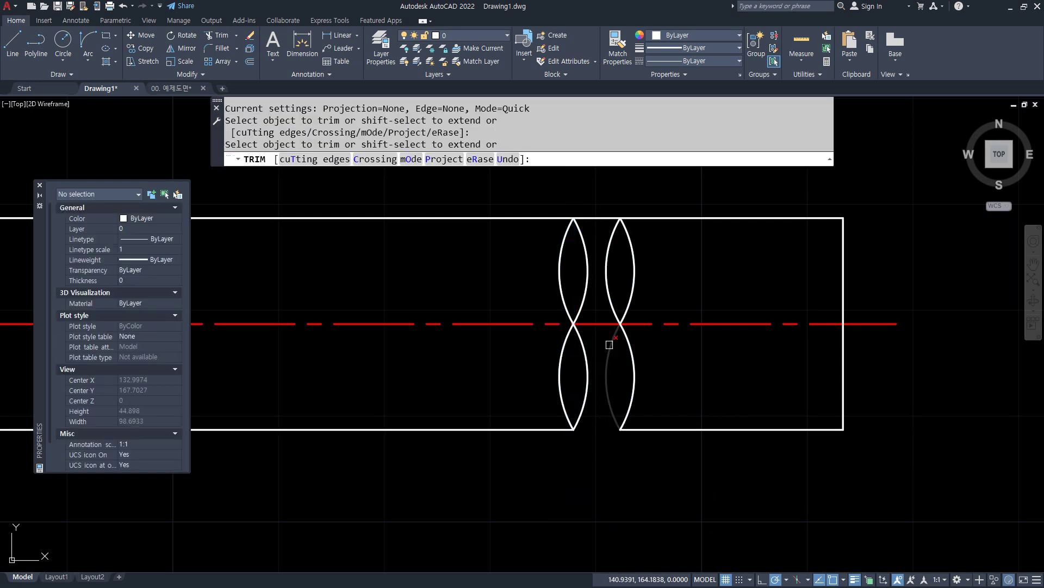
{"action": "left_click", "coordinate": [600, 218]}
{"action": "key", "text": "Return"}
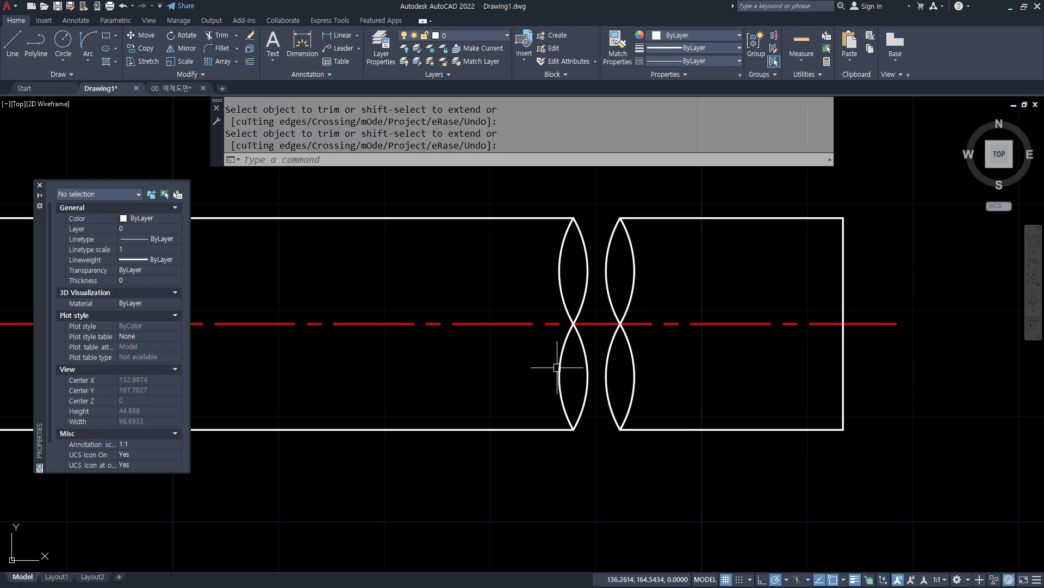
Step: Erase the lower-left arc of the left set and the upper-right arc of the right set to form the break symbol
{"action": "left_click", "coordinate": [560, 374]}
{"action": "type", "text": "e"}
{"action": "key", "text": "Return"}
{"action": "left_click", "coordinate": [633, 277]}
{"action": "key", "text": "Delete"}
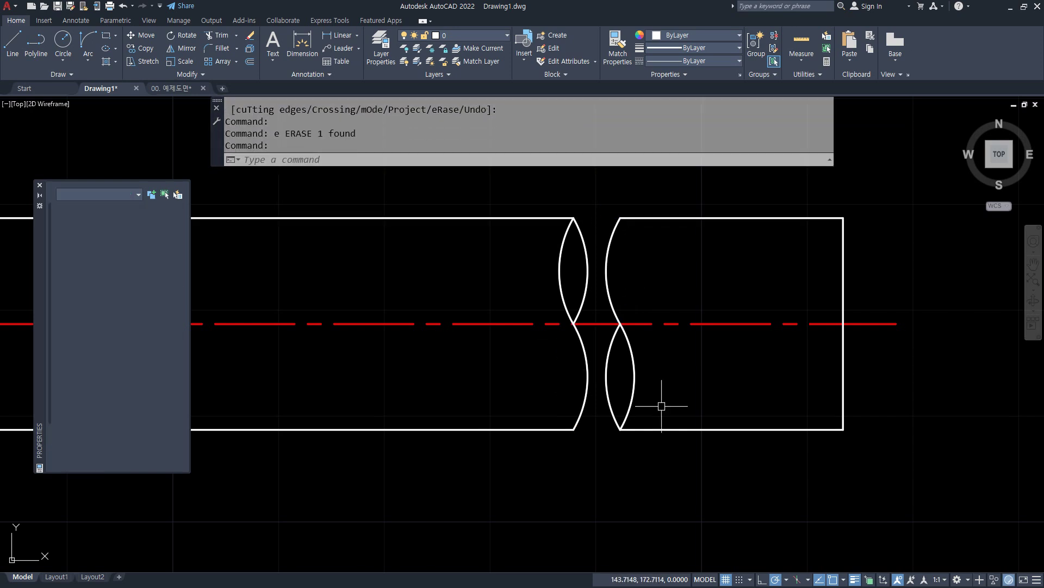
{"action": "middle_click_drag", "start_coordinate": [642, 427], "coordinate": [694, 425]}
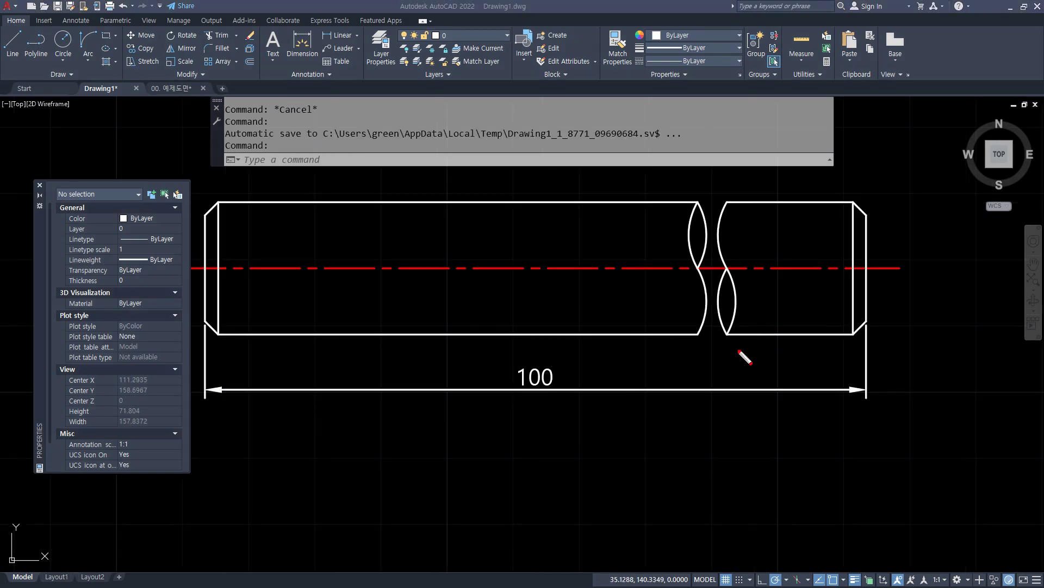
Step: Override the text of the shaft's overall length dimension with 1000
{"action": "mouse_move", "coordinate": [725, 355]}
{"action": "left_mouse_down"}
{"action": "mouse_move", "coordinate": [702, 299]}
{"action": "mouse_move", "coordinate": [729, 345]}
{"action": "mouse_move", "coordinate": [778, 321]}
{"action": "left_mouse_up"}
{"action": "left_click", "coordinate": [550, 376]}
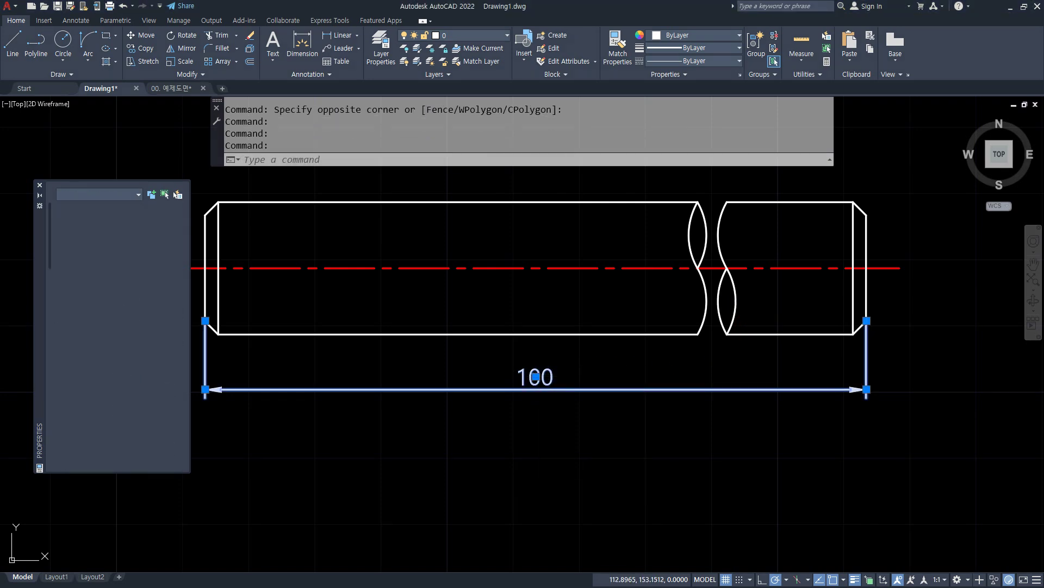
{"action": "double_click", "coordinate": [534, 376]}
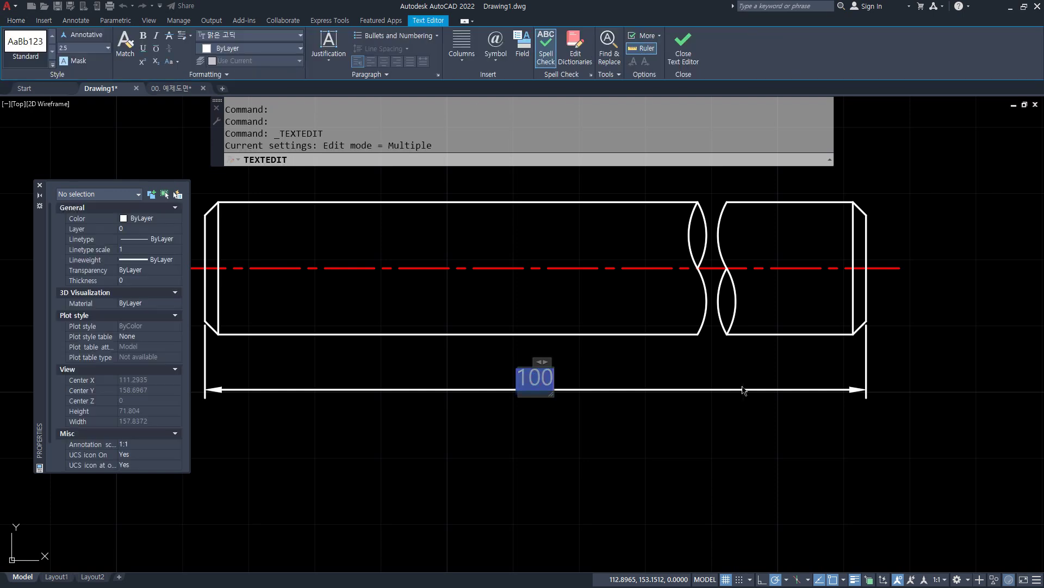
{"action": "key", "text": "End"}
{"action": "type", "text": "0"}
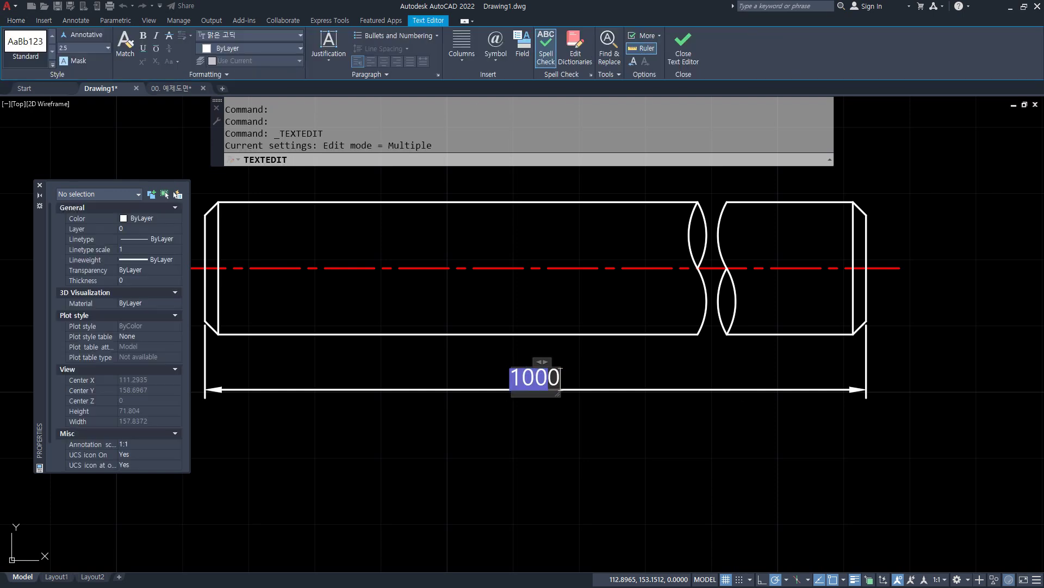
{"action": "left_click", "coordinate": [569, 376]}
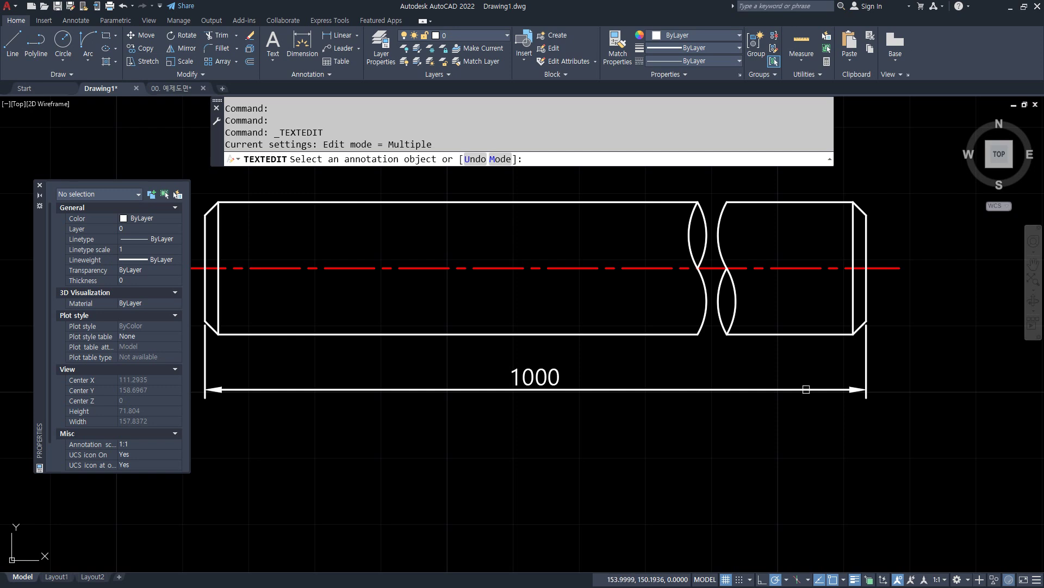
Step: Try to add a jog line to the shaft's length dimension between its text and the break, and undo it
{"action": "mouse_move", "coordinate": [844, 375]}
{"action": "left_mouse_down"}
{"action": "mouse_move", "coordinate": [800, 387]}
{"action": "mouse_move", "coordinate": [729, 379]}
{"action": "mouse_move", "coordinate": [716, 408]}
{"action": "mouse_move", "coordinate": [687, 390]}
{"action": "left_mouse_up"}
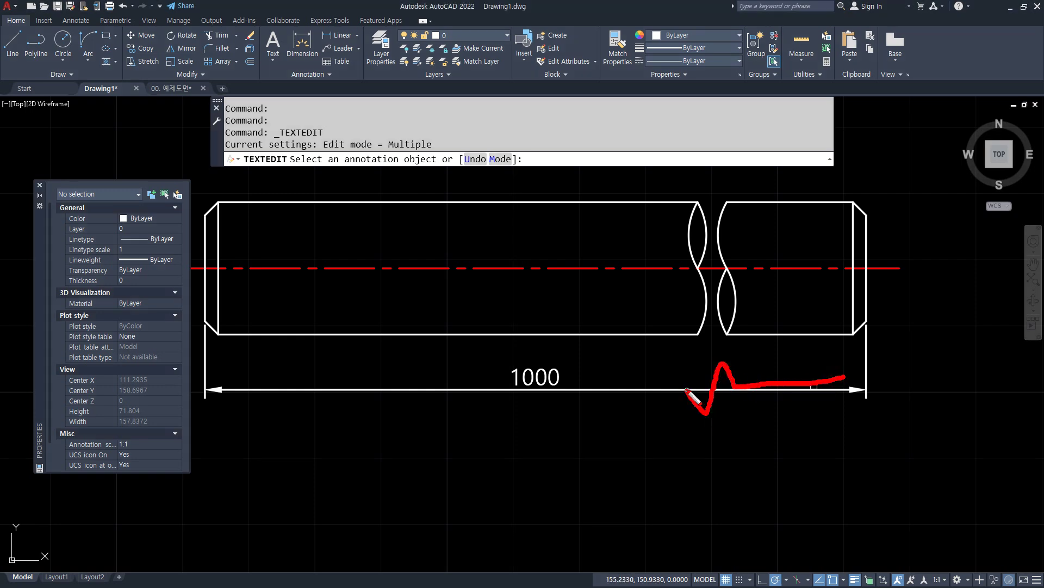
{"action": "left_click", "coordinate": [83, 22]}
{"action": "key", "text": "alt"}
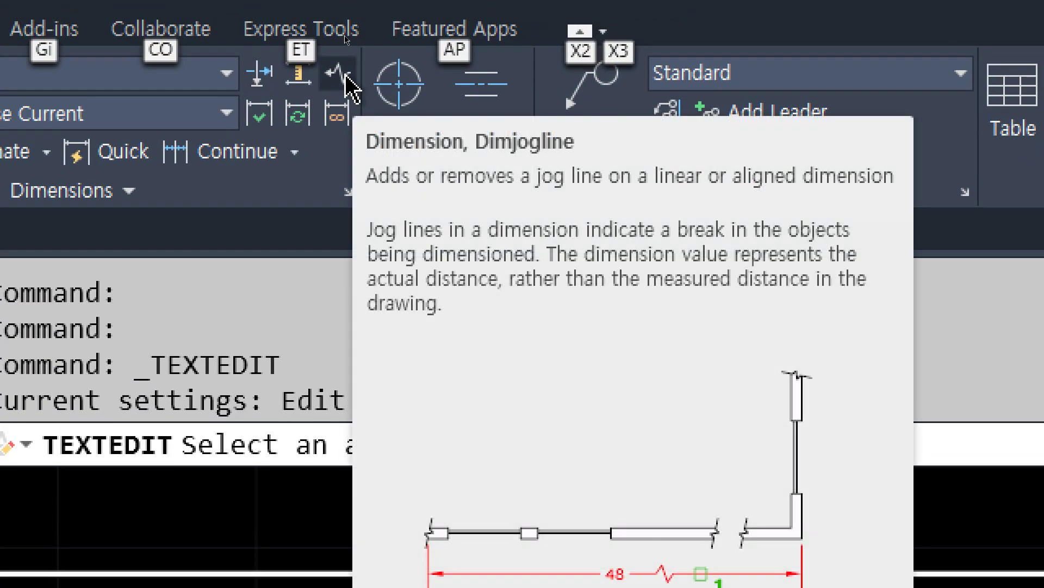
{"action": "key", "text": "alt"}
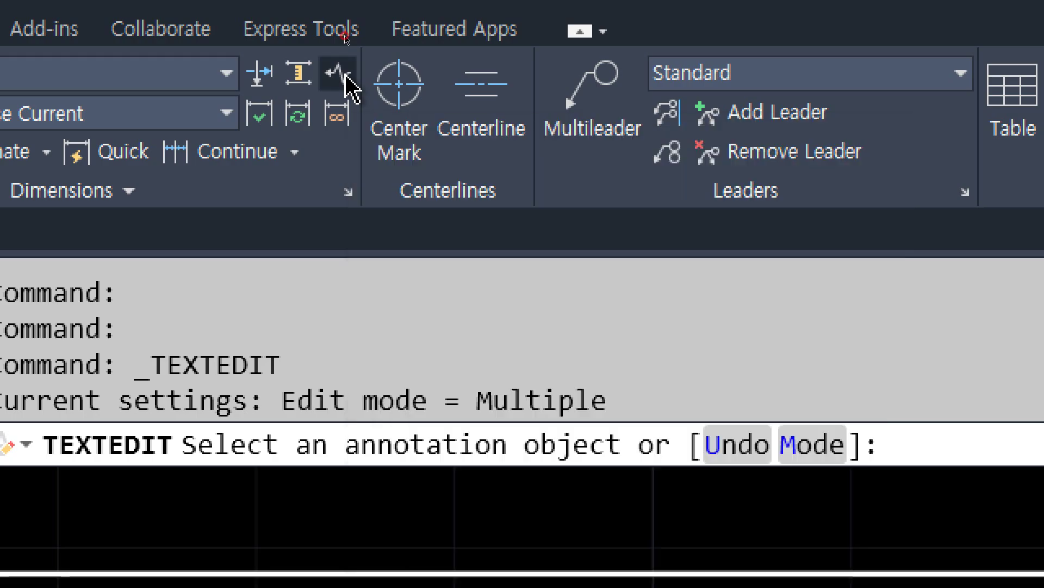
{"action": "left_click", "coordinate": [343, 74]}
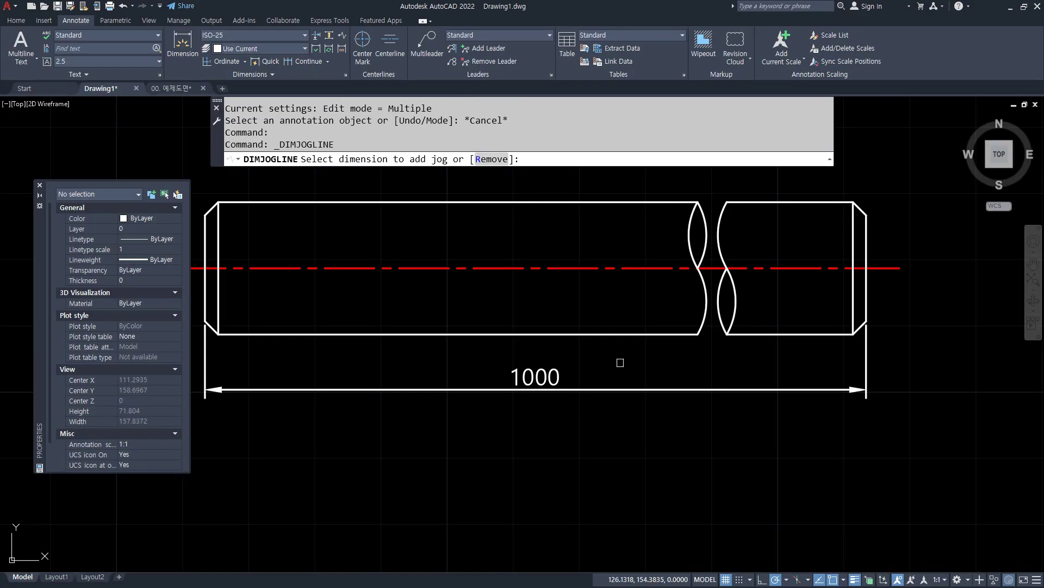
{"action": "left_click", "coordinate": [714, 389]}
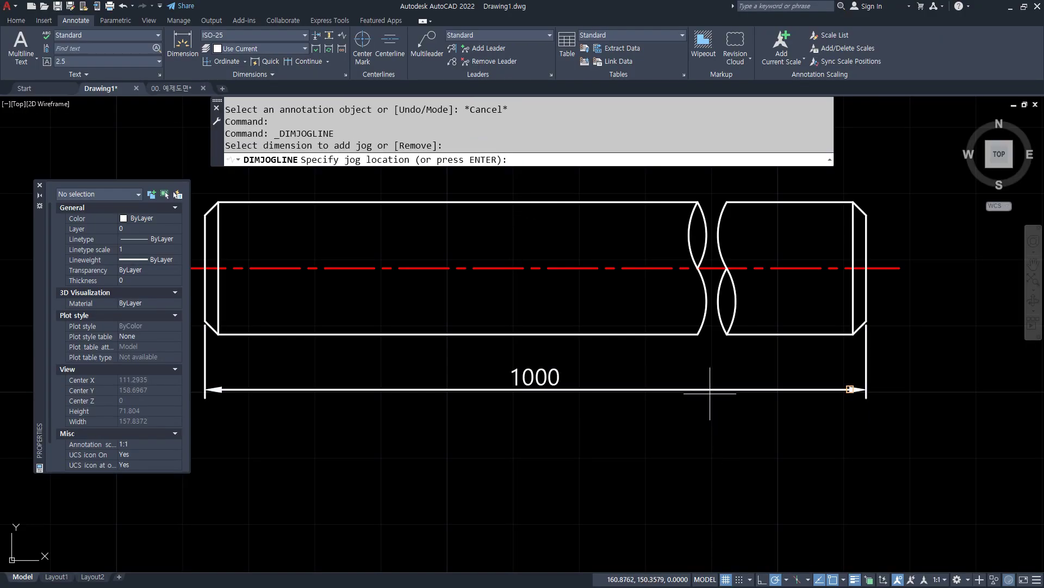
{"action": "mouse_move", "coordinate": [727, 407]}
{"action": "left_mouse_down"}
{"action": "mouse_move", "coordinate": [684, 381]}
{"action": "mouse_move", "coordinate": [718, 393]}
{"action": "left_mouse_up"}
{"action": "mouse_move", "coordinate": [864, 401]}
{"action": "left_mouse_down"}
{"action": "mouse_move", "coordinate": [846, 409]}
{"action": "mouse_move", "coordinate": [853, 375]}
{"action": "mouse_move", "coordinate": [863, 397]}
{"action": "left_mouse_up"}
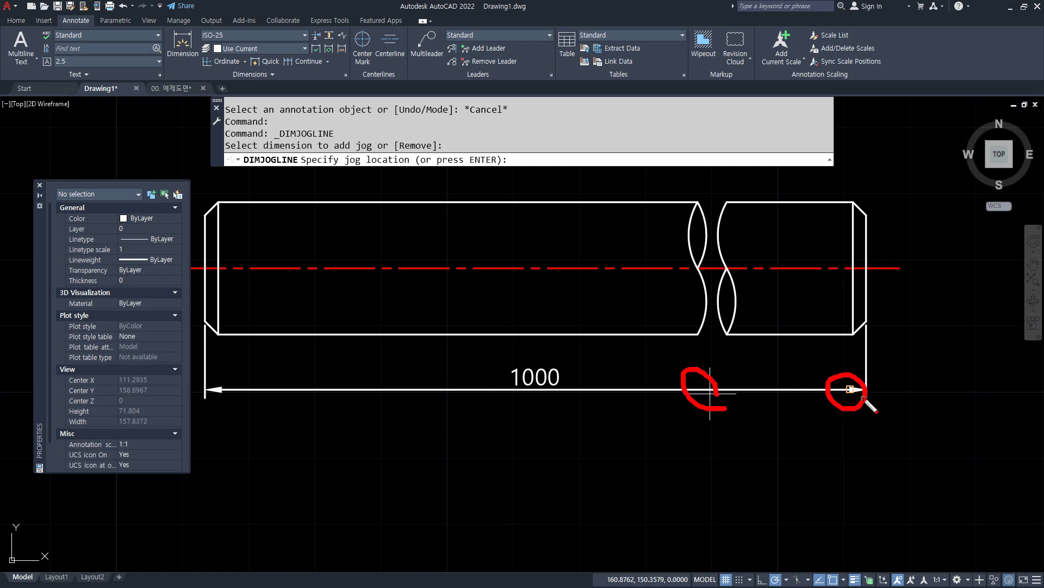
{"action": "left_click", "coordinate": [644, 391]}
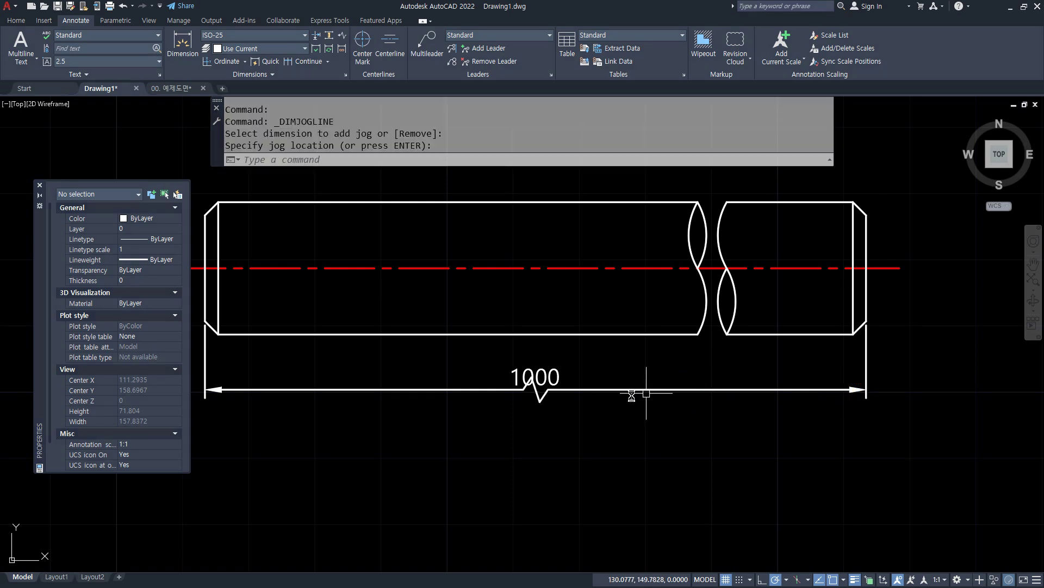
{"action": "key", "text": "ctrl+z"}
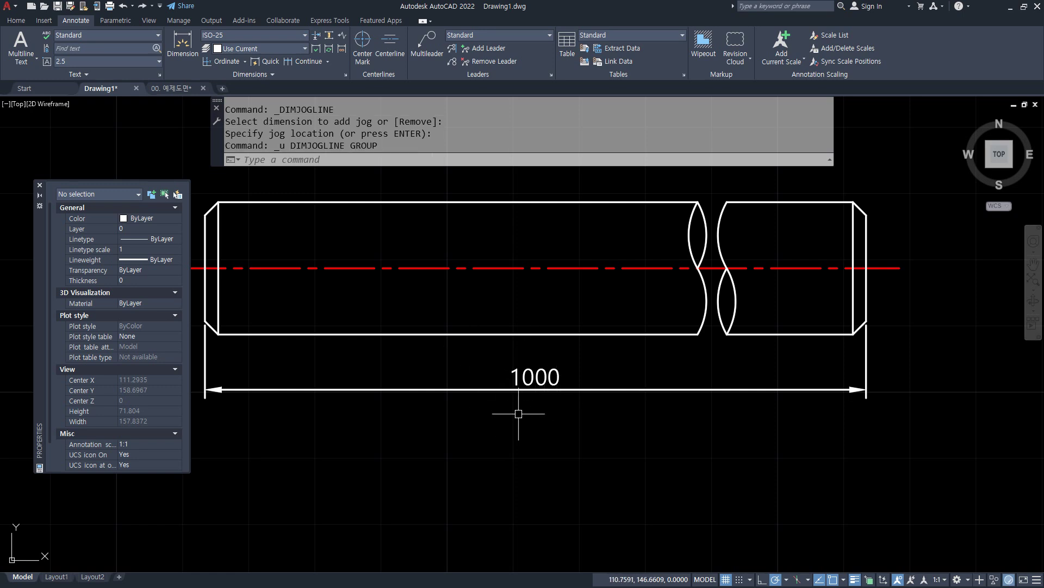
Step: Add a jog line to the shaft's length dimension directly below the break symbol
{"action": "left_click", "coordinate": [342, 35]}
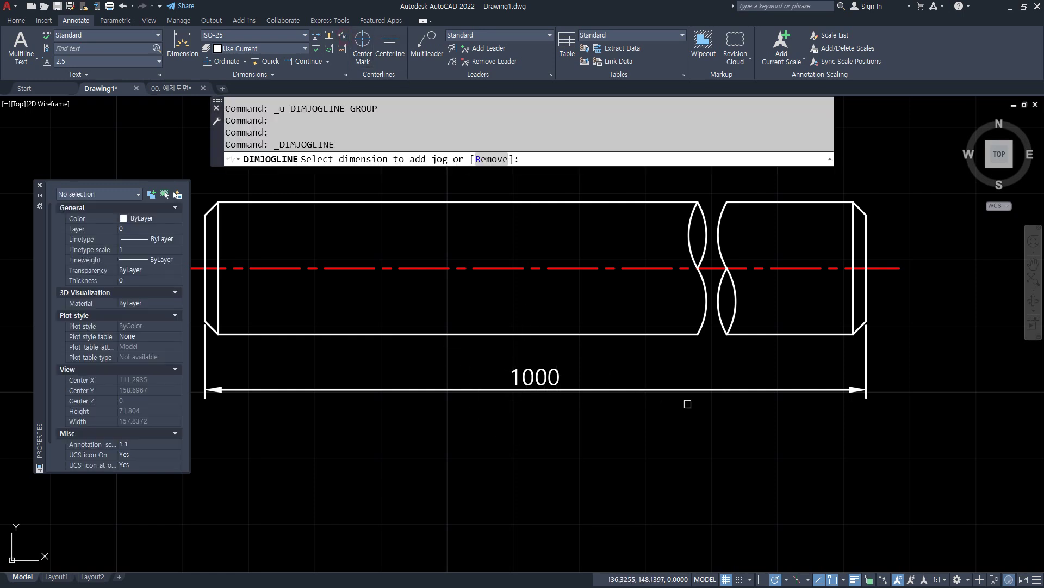
{"action": "left_click", "coordinate": [690, 390]}
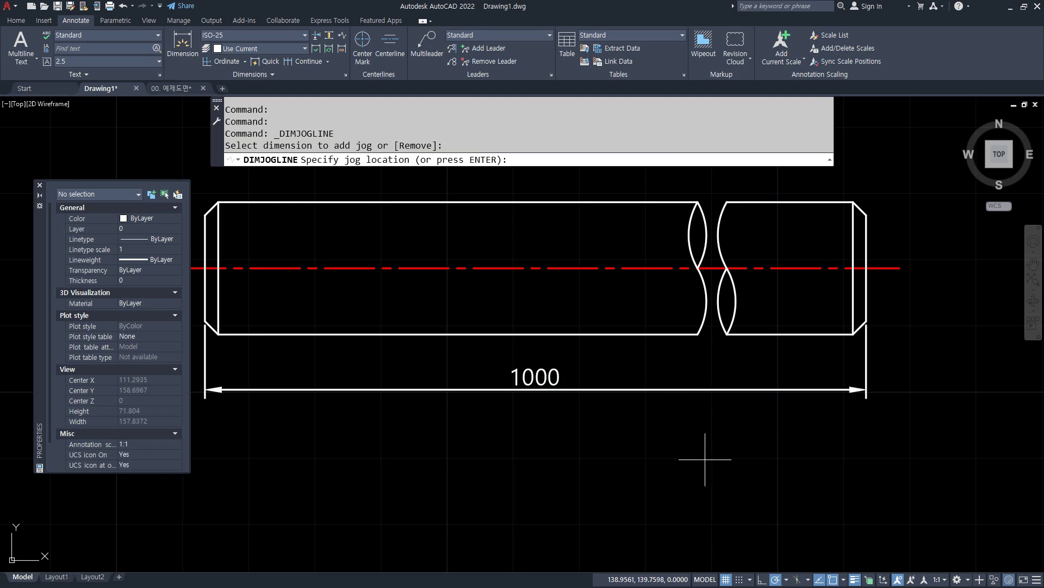
{"action": "mouse_move", "coordinate": [730, 477]}
{"action": "left_mouse_down"}
{"action": "mouse_move", "coordinate": [660, 416]}
{"action": "mouse_move", "coordinate": [740, 464]}
{"action": "left_mouse_up"}
{"action": "key", "text": "Escape"}
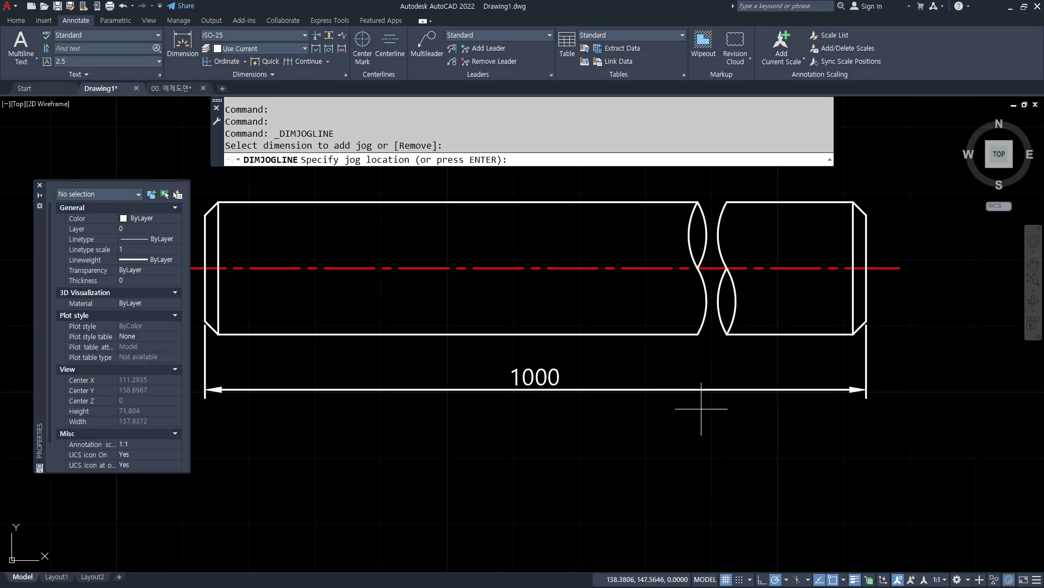
{"action": "left_click", "coordinate": [709, 446]}
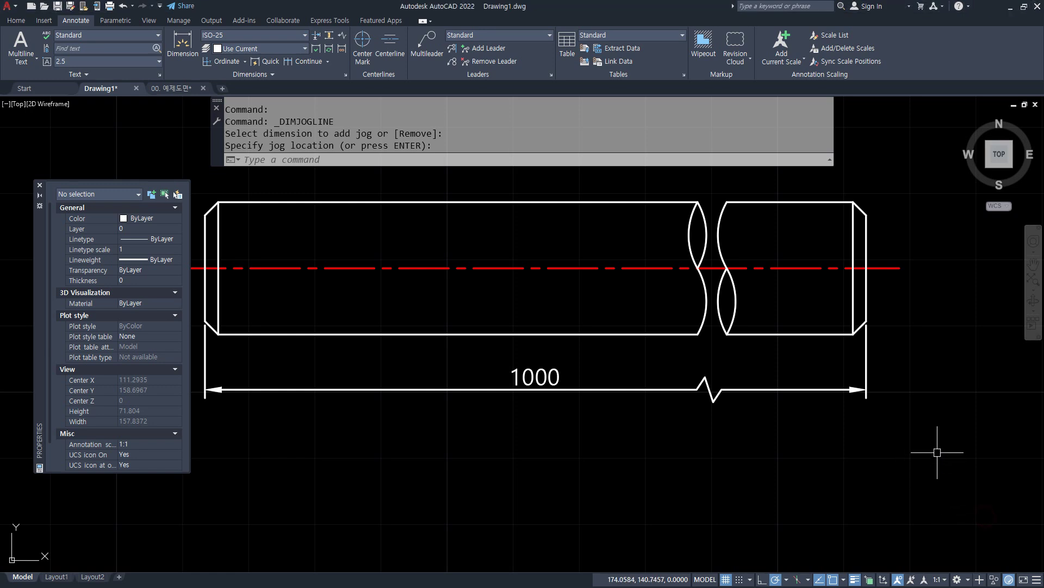
Step: Erase the whole shaft with its dimension and the four width dimensions above the top row of squares
{"action": "scroll", "coordinate": [898, 411], "scroll_direction": "down", "scroll_amount": 4}
{"action": "left_click", "coordinate": [926, 437]}
{"action": "left_click", "coordinate": [541, 272]}
{"action": "middle_click_drag", "start_coordinate": [712, 481], "coordinate": [707, 425]}
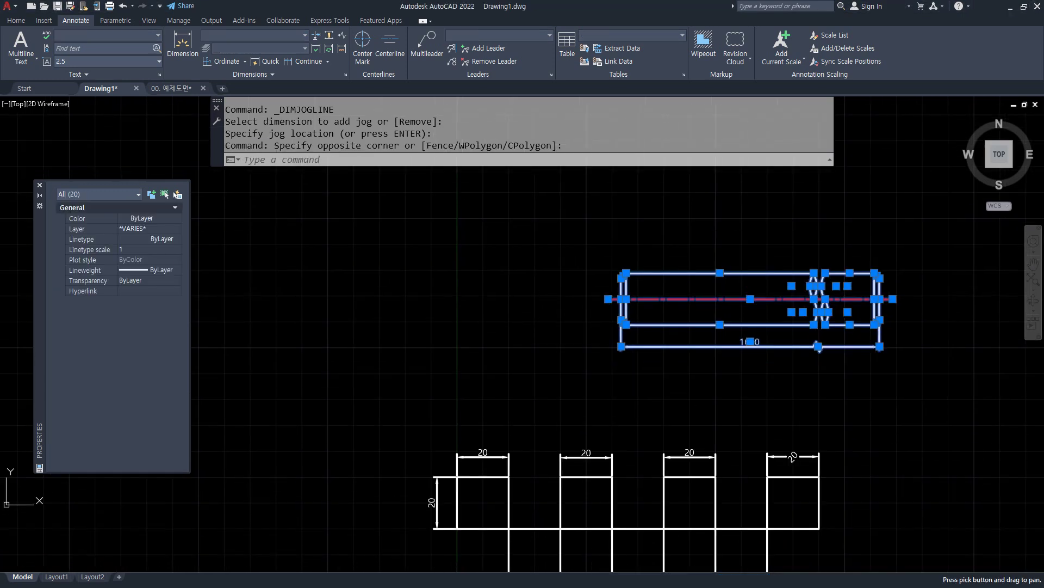
{"action": "left_click", "coordinate": [835, 420]}
{"action": "left_click", "coordinate": [413, 450]}
{"action": "type", "text": "e"}
{"action": "key", "text": "Return"}
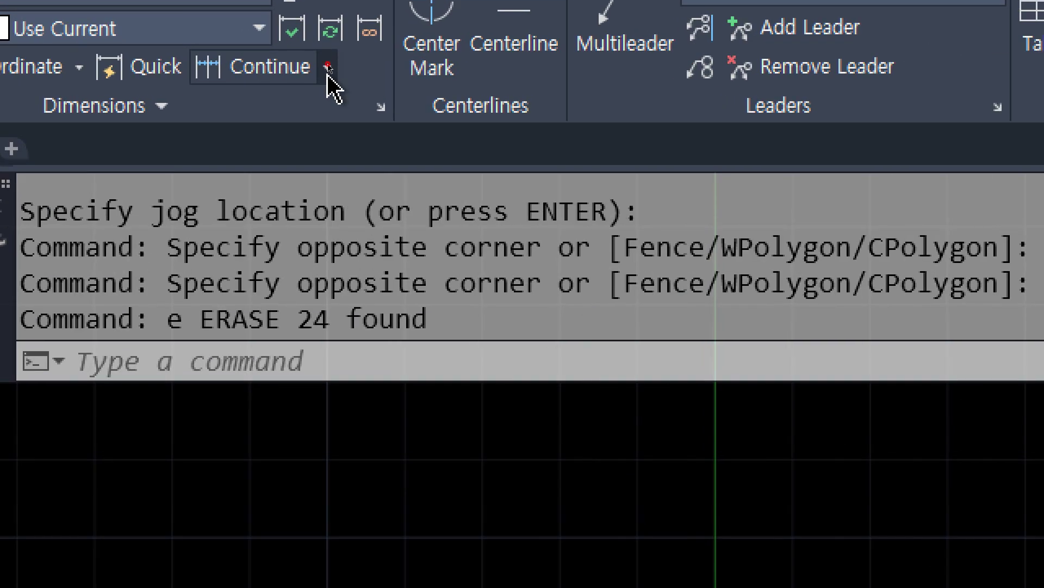
Step: Add a linear dimension across the top edge of the first square, placing it above the square
{"action": "left_click", "coordinate": [328, 61]}
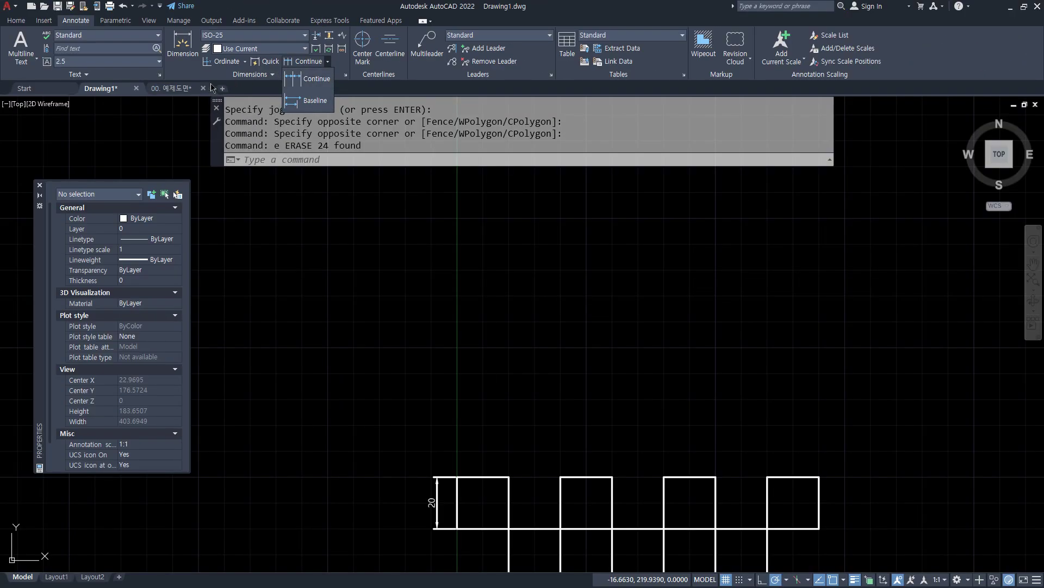
{"action": "left_click", "coordinate": [245, 64]}
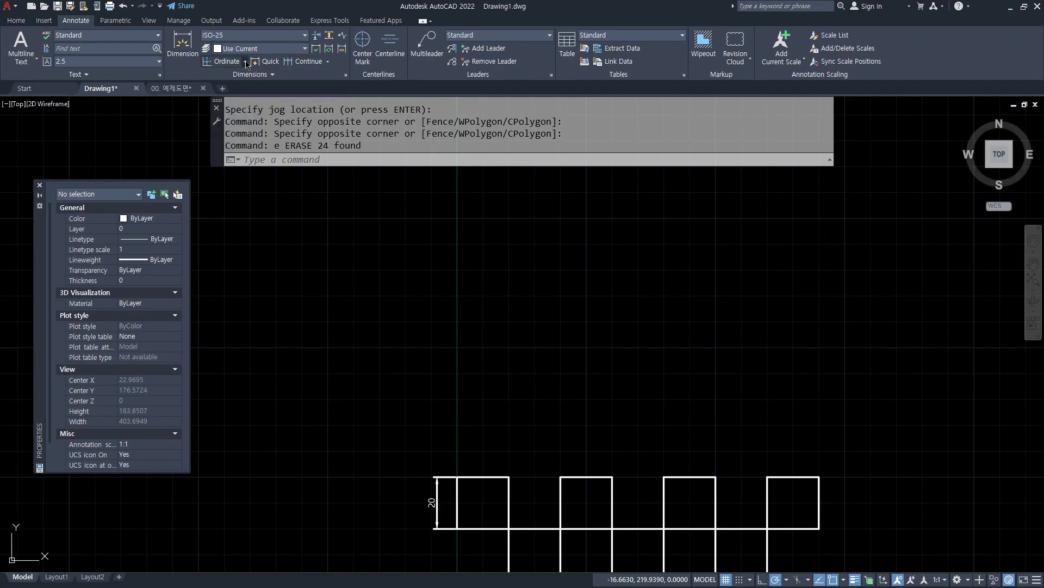
{"action": "left_click", "coordinate": [247, 64]}
{"action": "left_click", "coordinate": [238, 79]}
{"action": "scroll", "coordinate": [496, 450], "scroll_direction": "up", "scroll_amount": 4}
{"action": "mouse_move", "coordinate": [496, 450]}
{"action": "middle_mouse_down"}
{"action": "mouse_move", "coordinate": [472, 224]}
{"action": "mouse_move", "coordinate": [512, 365]}
{"action": "middle_mouse_up"}
{"action": "scroll", "coordinate": [447, 253], "scroll_direction": "up", "scroll_amount": 2}
{"action": "scroll", "coordinate": [447, 253], "scroll_direction": "down", "scroll_amount": 1}
{"action": "left_click", "coordinate": [395, 396]}
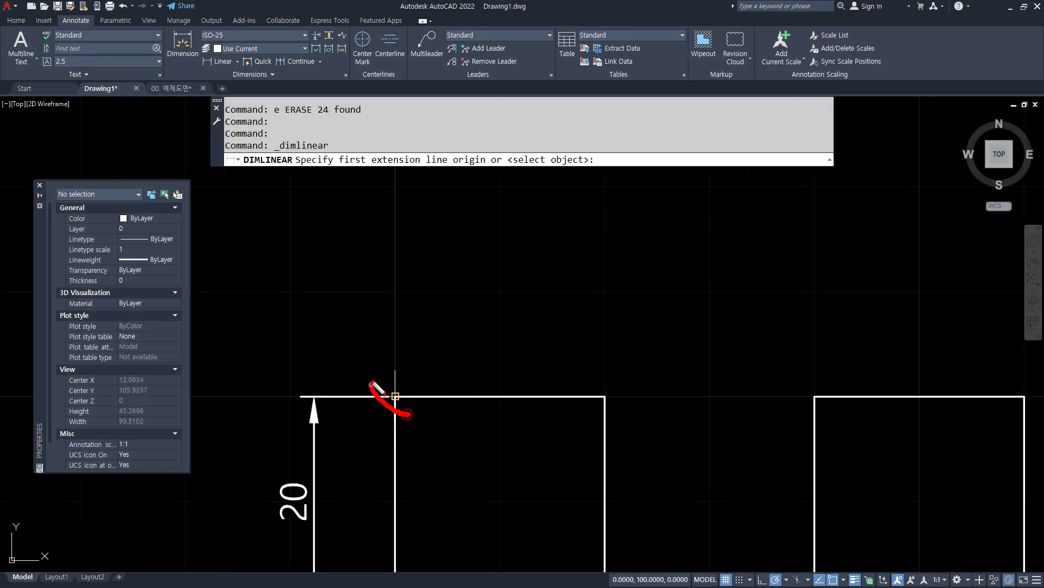
{"action": "left_click_drag", "start_coordinate": [598, 424], "coordinate": [617, 371]}
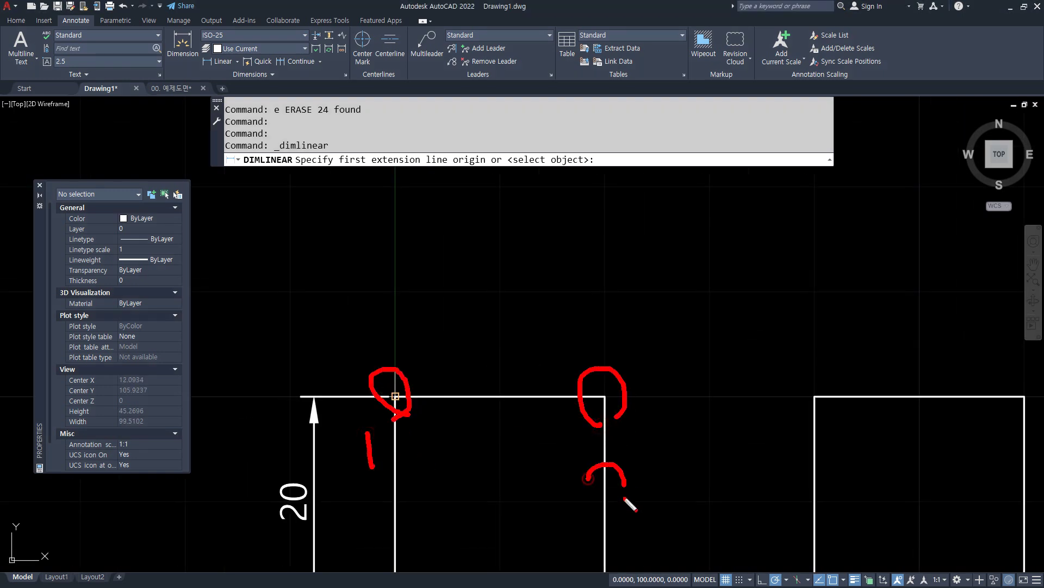
{"action": "key", "text": "Escape"}
{"action": "left_click", "coordinate": [395, 396]}
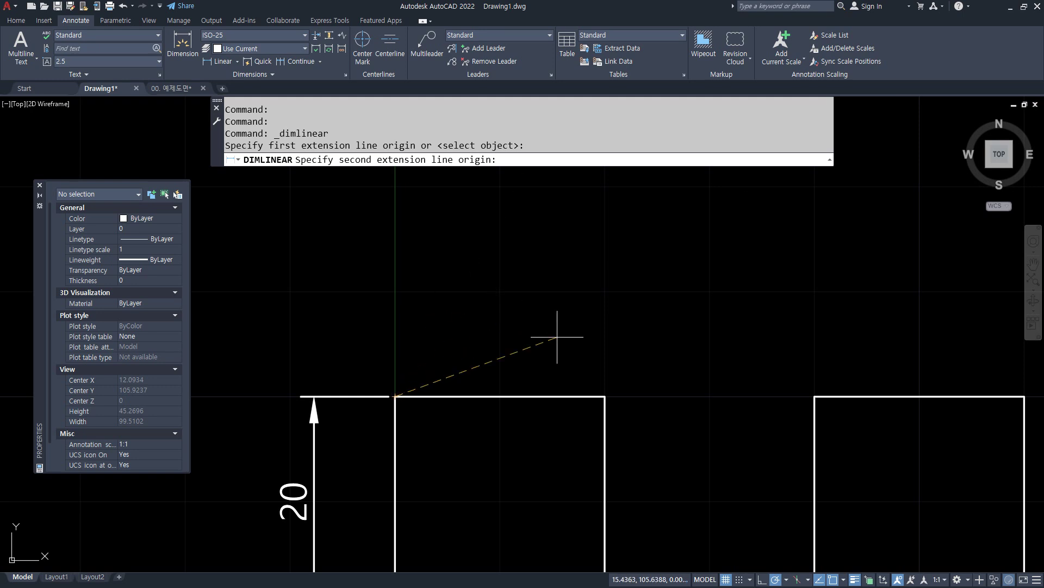
{"action": "left_click", "coordinate": [605, 396]}
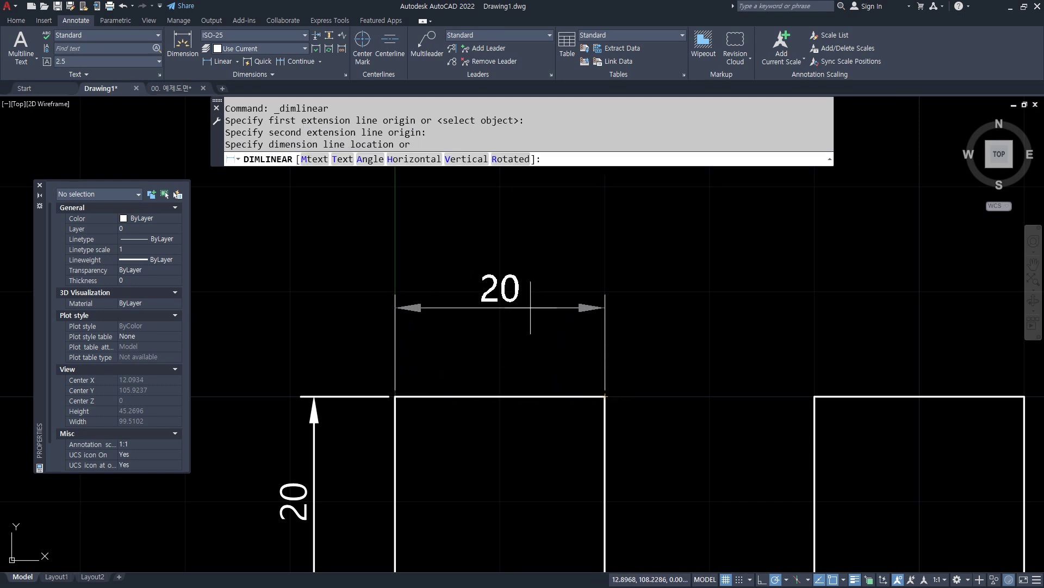
{"action": "left_click", "coordinate": [501, 290]}
Step: Add continued dimensions from the first square's width dimension through every upper corner to the end of the top row, and undo them
{"action": "middle_click_drag", "start_coordinate": [702, 322], "coordinate": [630, 315]}
{"action": "key", "text": "ctrl+alt+g"}
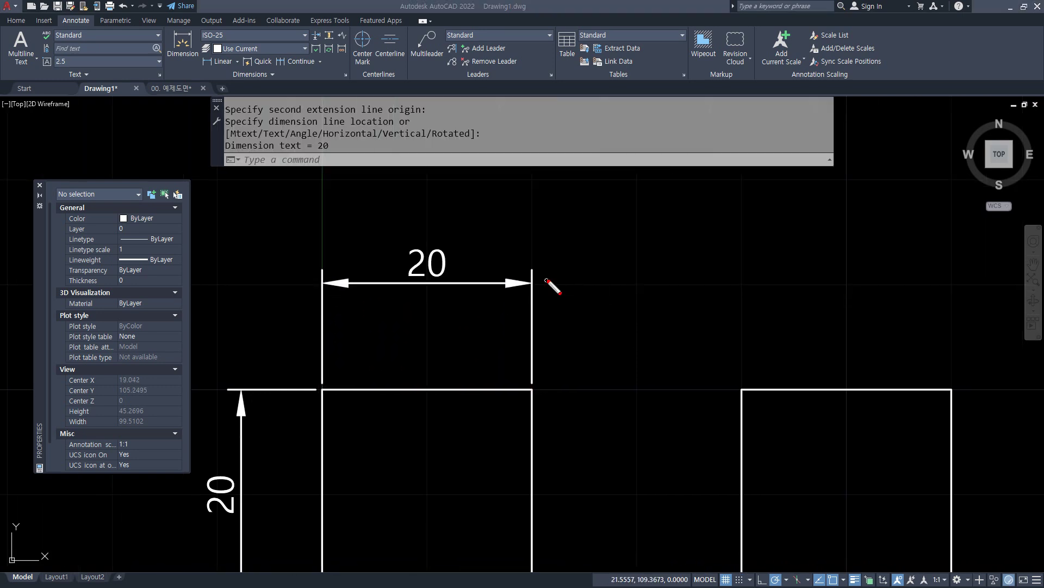
{"action": "mouse_move", "coordinate": [541, 287]}
{"action": "left_mouse_down"}
{"action": "mouse_move", "coordinate": [647, 284]}
{"action": "mouse_move", "coordinate": [733, 324]}
{"action": "mouse_move", "coordinate": [931, 316]}
{"action": "left_mouse_up"}
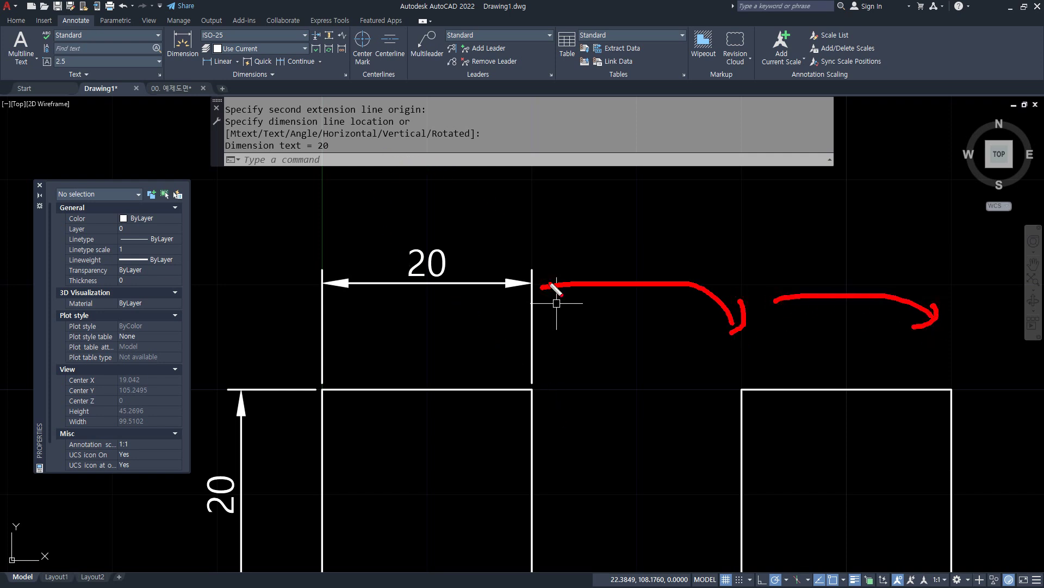
{"action": "key", "text": "ctrl+alt+g"}
{"action": "left_click", "coordinate": [287, 61]}
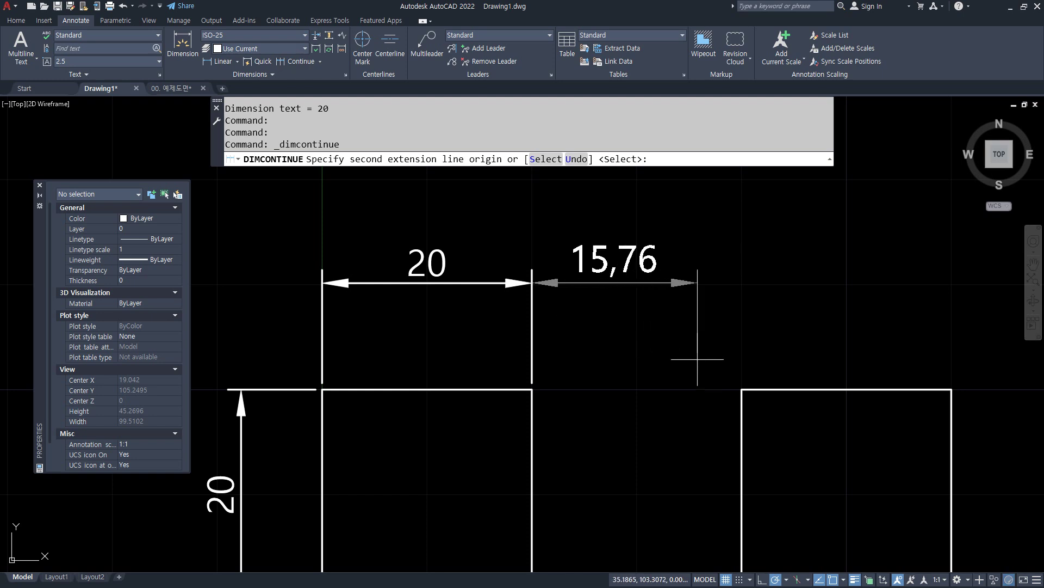
{"action": "left_click", "coordinate": [742, 389]}
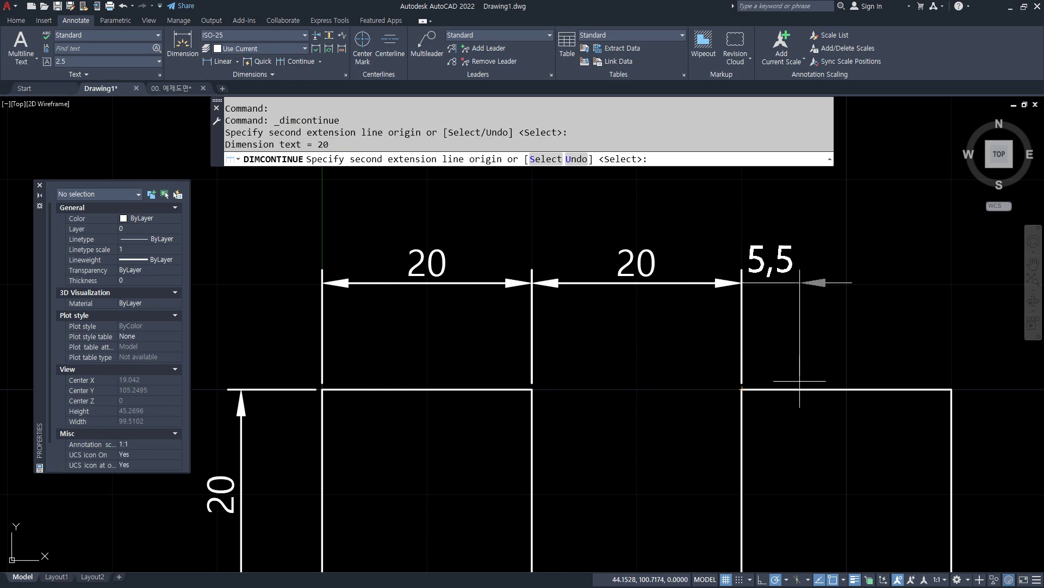
{"action": "left_click", "coordinate": [950, 389]}
{"action": "scroll", "coordinate": [957, 389], "scroll_direction": "down", "scroll_amount": 4}
{"action": "middle_click_drag", "start_coordinate": [937, 376], "coordinate": [618, 316]}
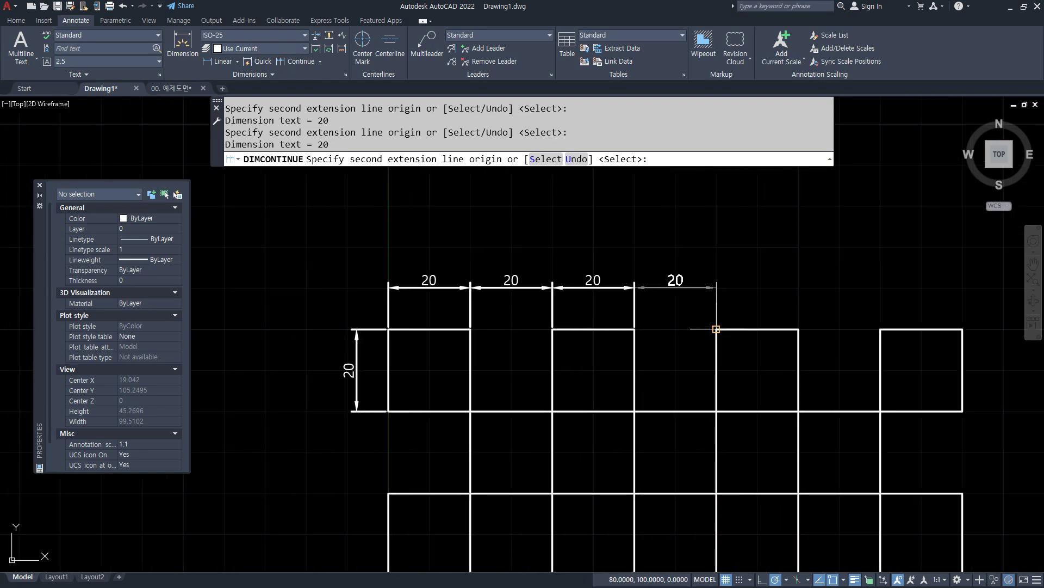
{"action": "left_click", "coordinate": [716, 329]}
{"action": "left_click", "coordinate": [798, 329]}
{"action": "left_click", "coordinate": [880, 329]}
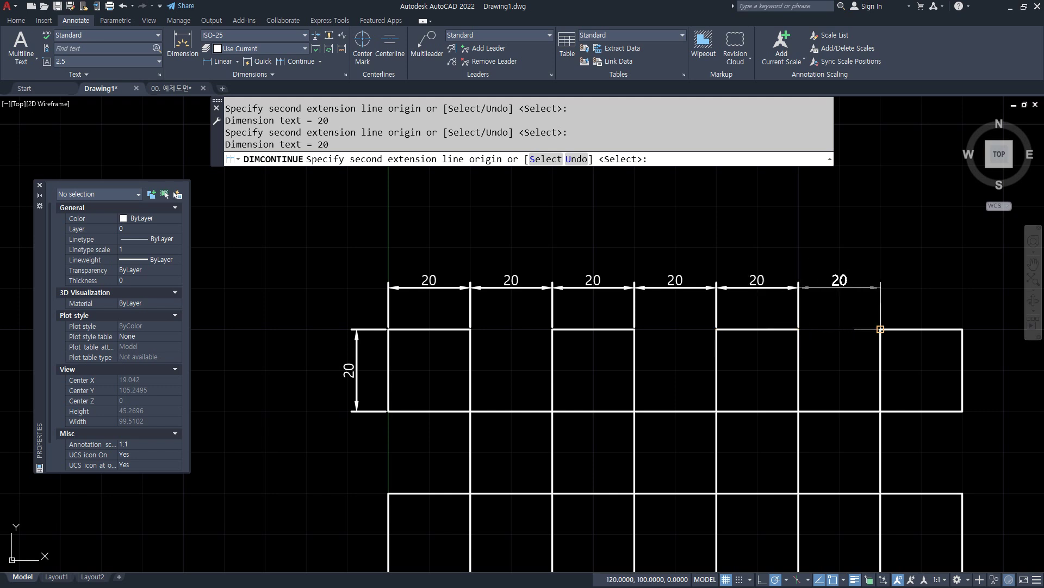
{"action": "left_click", "coordinate": [962, 329]}
{"action": "key", "text": "Escape"}
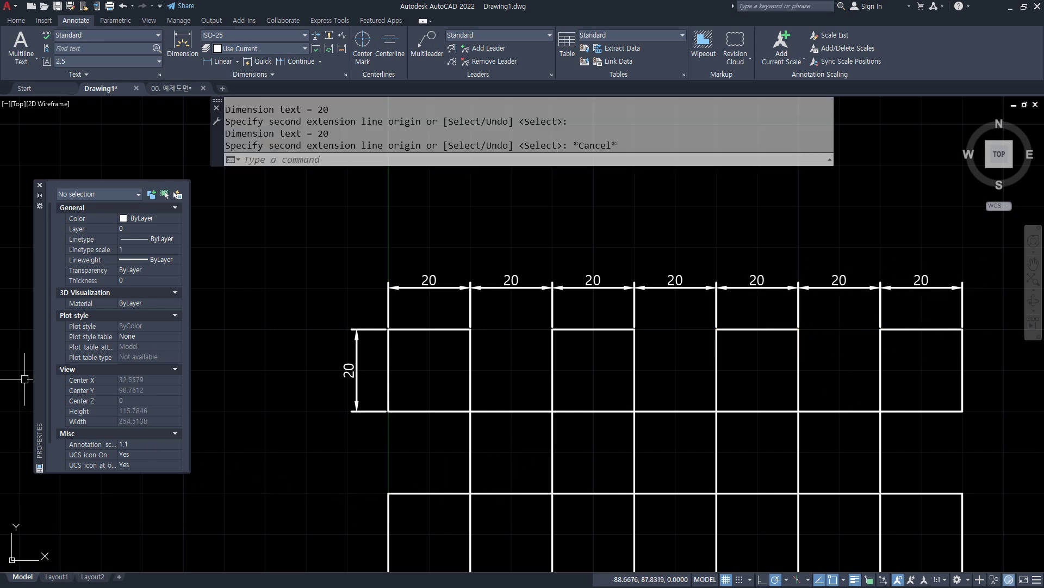
{"action": "key", "text": "ctrl+z"}
Step: Add baseline dimensions from the first square's width dimension to the upper-left corners of the other top-row squares and the row's far end
{"action": "left_click", "coordinate": [320, 61]}
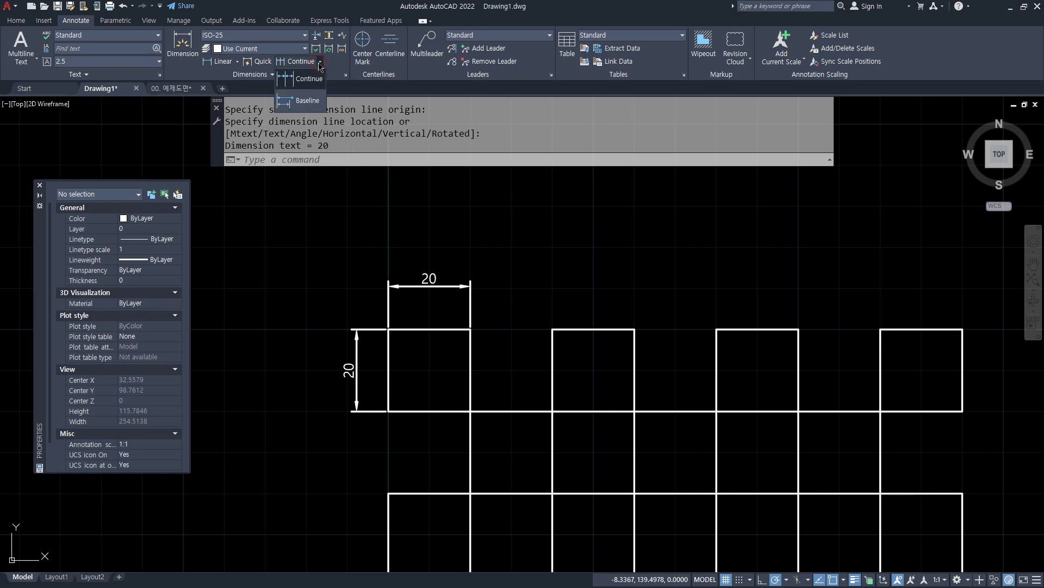
{"action": "left_click", "coordinate": [294, 98]}
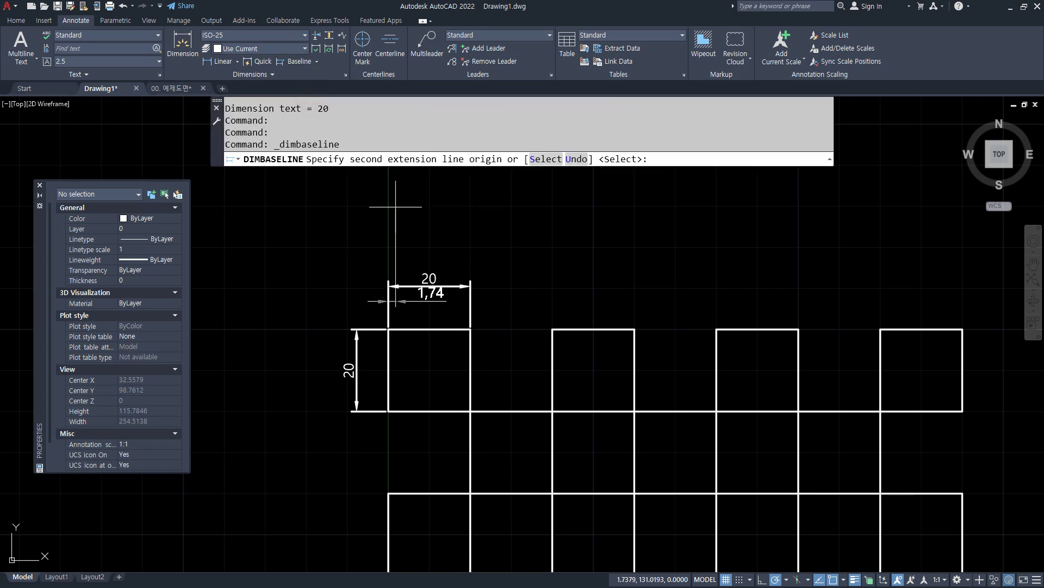
{"action": "left_click_drag", "start_coordinate": [386, 261], "coordinate": [526, 261]}
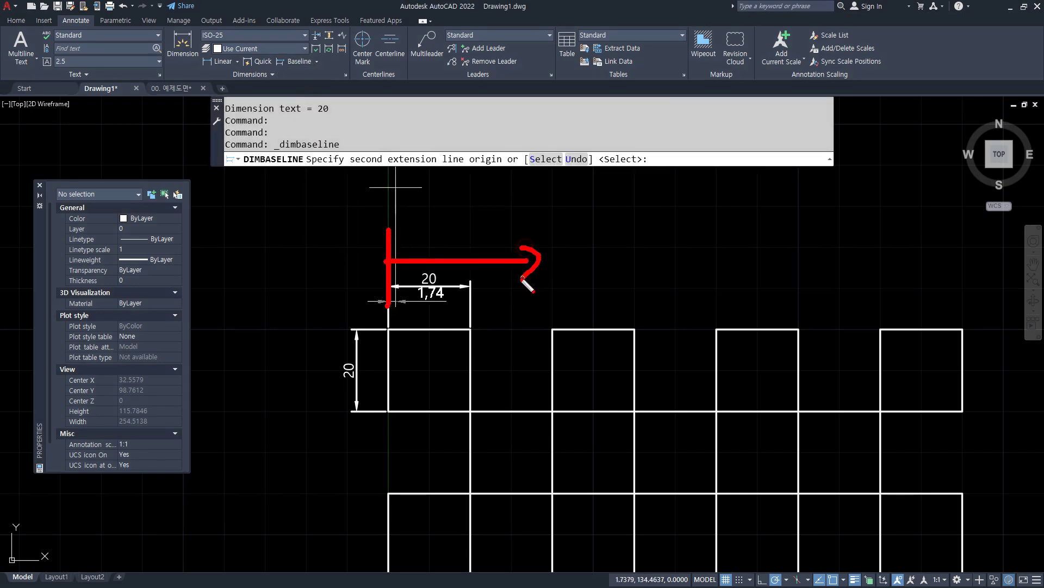
{"action": "left_click_drag", "start_coordinate": [387, 229], "coordinate": [623, 229]}
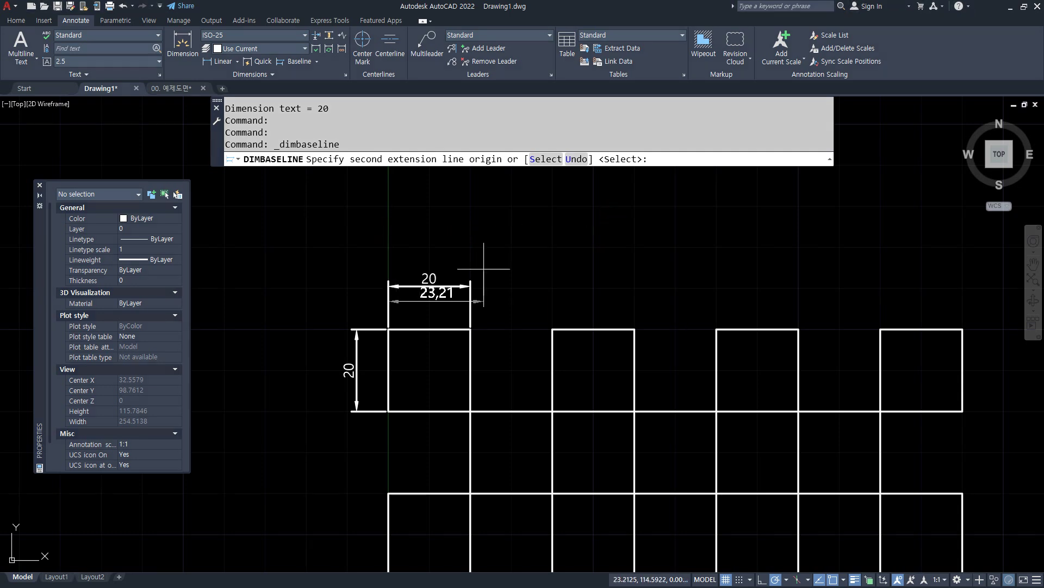
{"action": "left_click", "coordinate": [553, 328]}
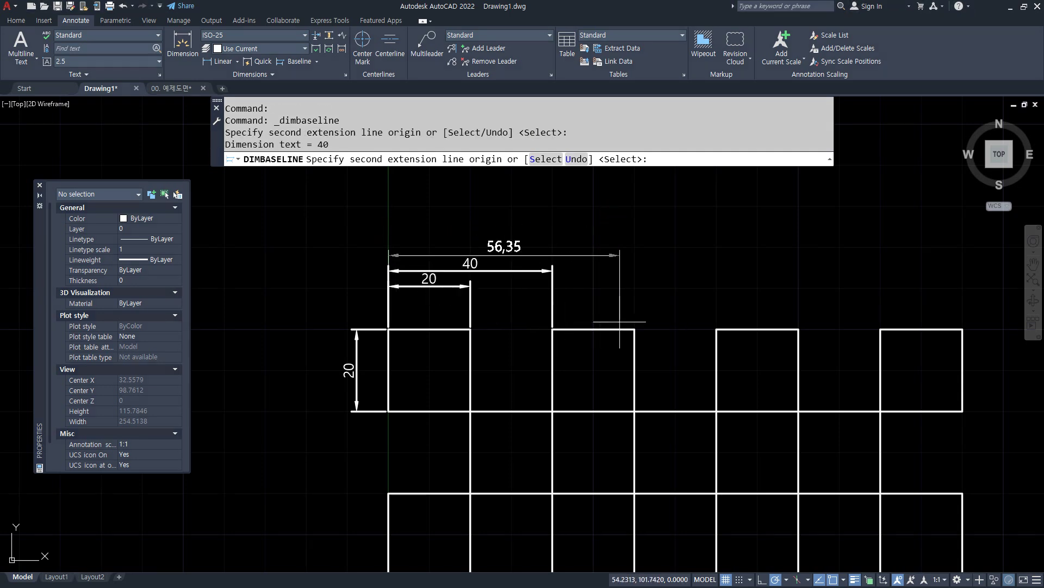
{"action": "left_click", "coordinate": [717, 328]}
{"action": "left_click", "coordinate": [881, 328]}
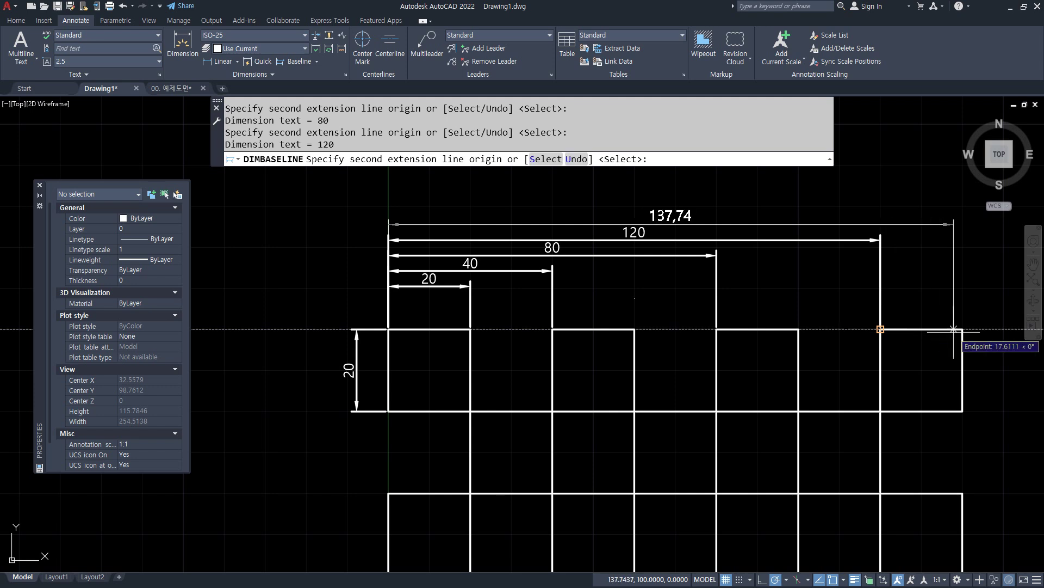
{"action": "left_click", "coordinate": [962, 329]}
{"action": "key", "text": "Escape"}
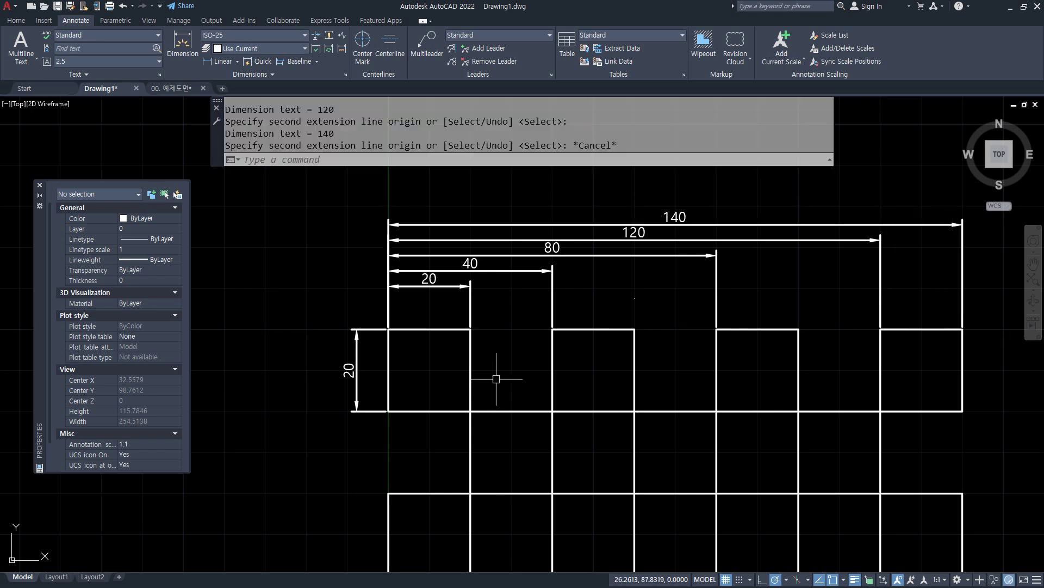
Step: Erase the four baseline dimensions stacked above the first square's width dimension
{"action": "left_click", "coordinate": [496, 378]}
{"action": "left_click", "coordinate": [491, 174]}
{"action": "key", "text": "Delete"}
Step: Add continued dimensions from the right extension line of the first square's width dimension through every upper corner to the row's end
{"action": "left_click", "coordinate": [319, 62]}
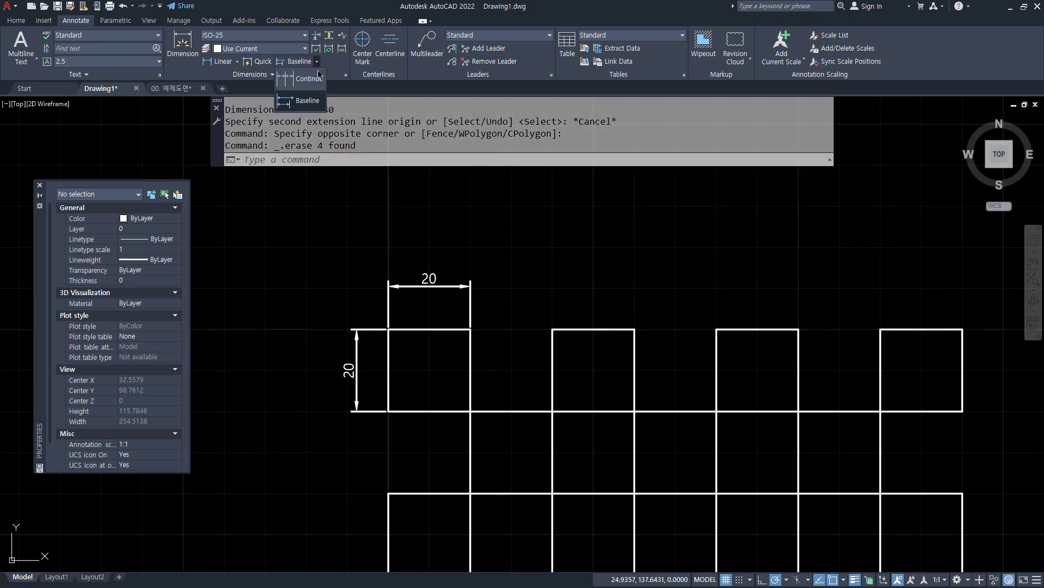
{"action": "left_click", "coordinate": [303, 99]}
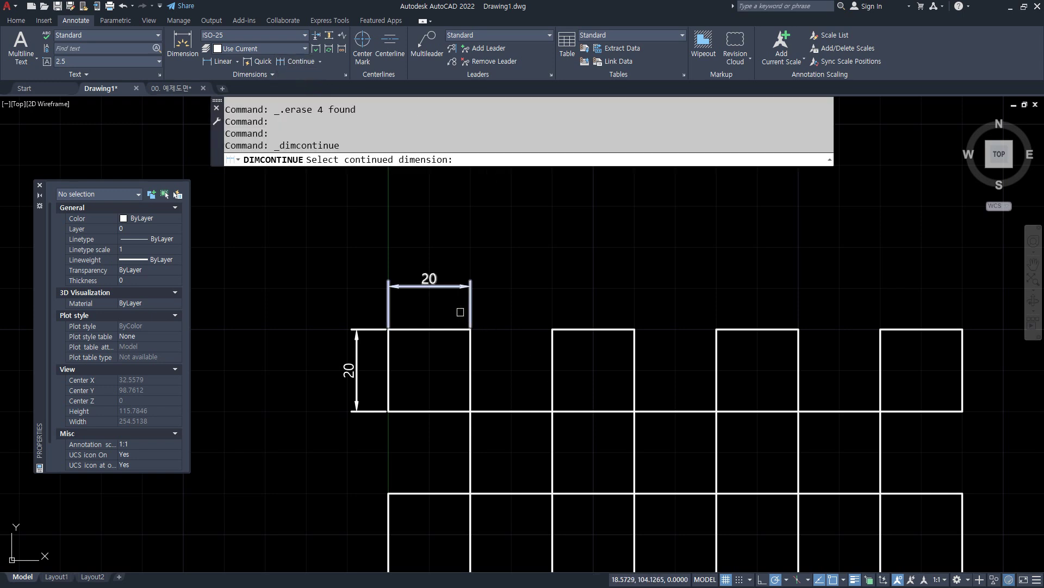
{"action": "left_click", "coordinate": [471, 307]}
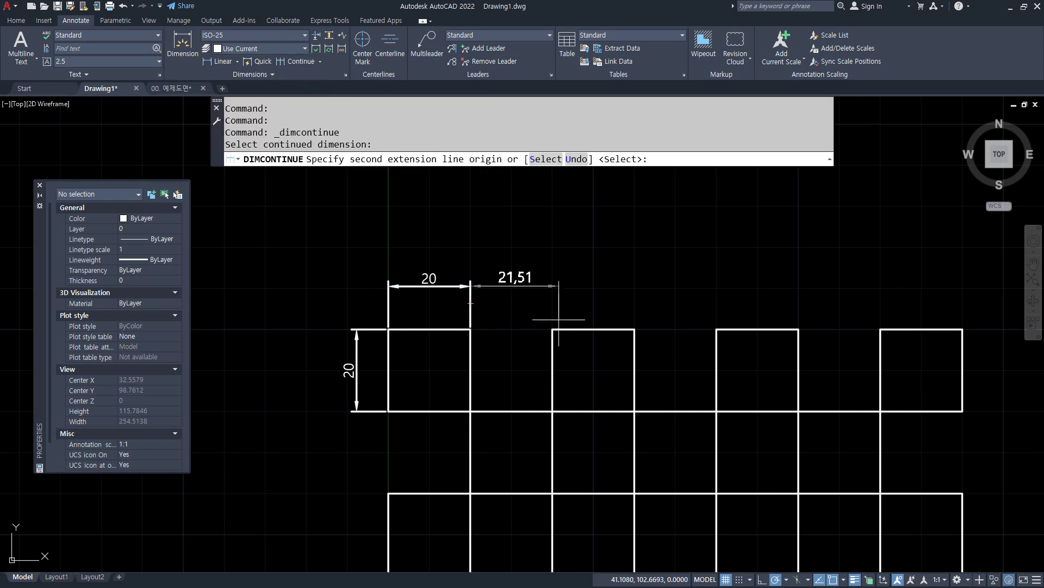
{"action": "left_click", "coordinate": [552, 329]}
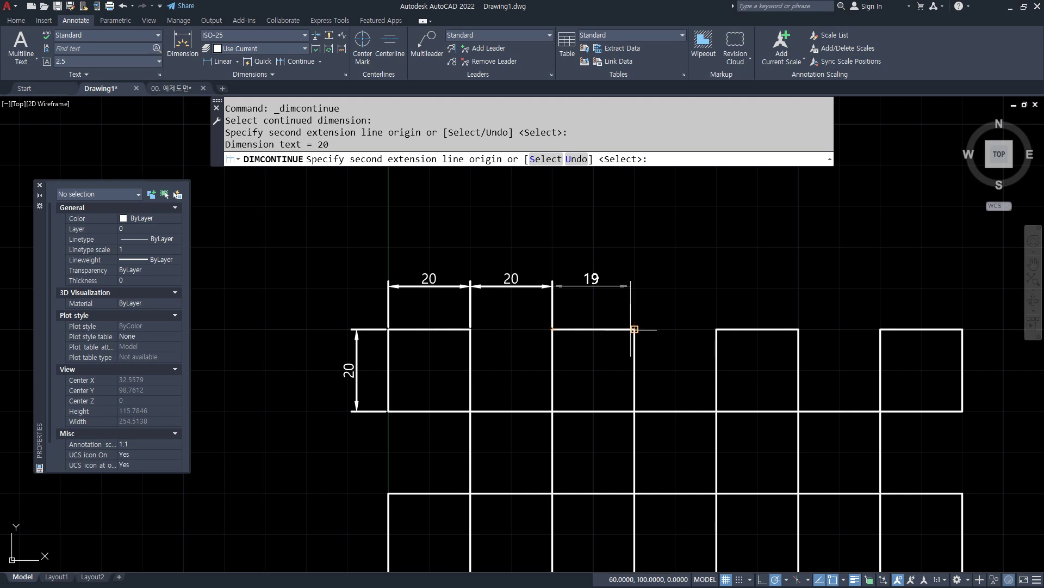
{"action": "left_click", "coordinate": [634, 329]}
{"action": "left_click", "coordinate": [717, 329]}
{"action": "left_click", "coordinate": [799, 329]}
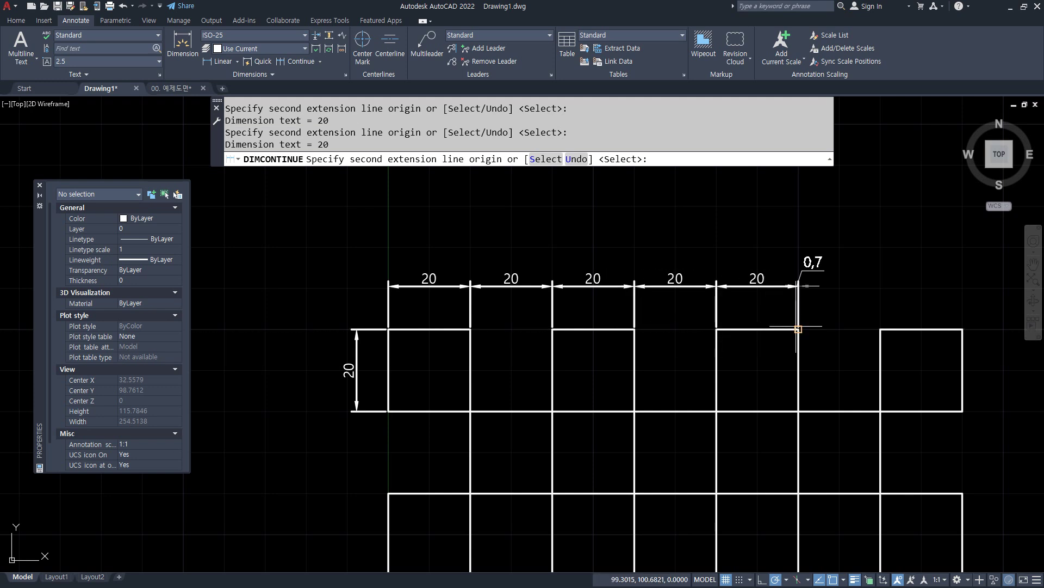
{"action": "left_click", "coordinate": [881, 329]}
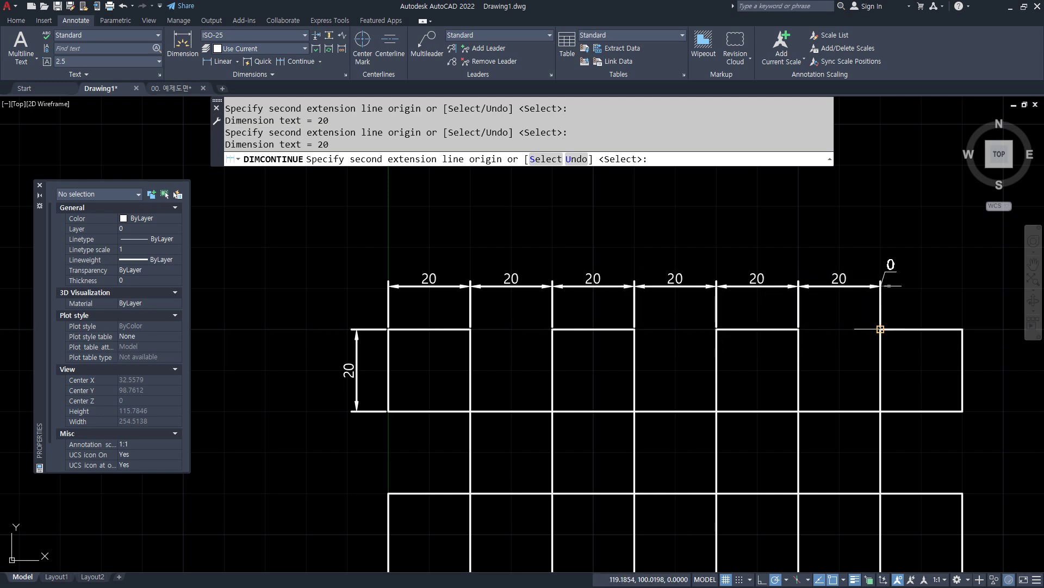
{"action": "left_click", "coordinate": [963, 330]}
{"action": "key", "text": "Escape"}
Step: Erase the last four continued dimensions, keeping the first three above the top row
{"action": "mouse_move", "coordinate": [686, 429]}
{"action": "middle_mouse_down"}
{"action": "mouse_move", "coordinate": [662, 392]}
{"action": "mouse_move", "coordinate": [650, 391]}
{"action": "middle_mouse_up"}
{"action": "key", "text": "Escape"}
{"action": "key", "text": "Escape"}
{"action": "left_click_drag", "start_coordinate": [891, 305], "coordinate": [635, 250]}
{"action": "key", "text": "Delete"}
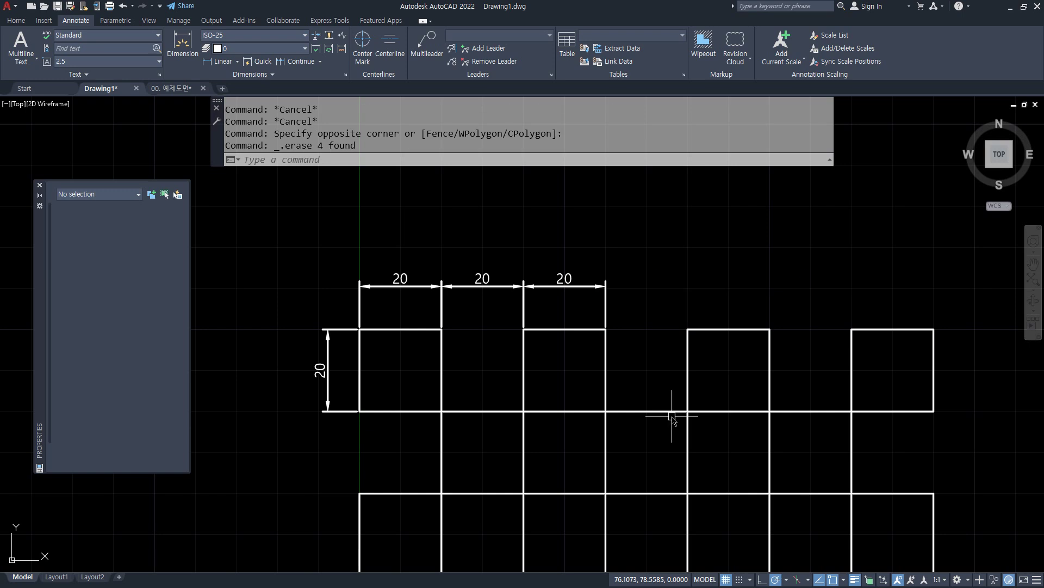
{"action": "mouse_move", "coordinate": [951, 336]}
{"action": "left_mouse_down"}
{"action": "mouse_move", "coordinate": [906, 340]}
{"action": "mouse_move", "coordinate": [952, 286]}
{"action": "mouse_move", "coordinate": [863, 291]}
{"action": "mouse_move", "coordinate": [883, 370]}
{"action": "left_mouse_up"}
{"action": "key", "text": "Escape"}
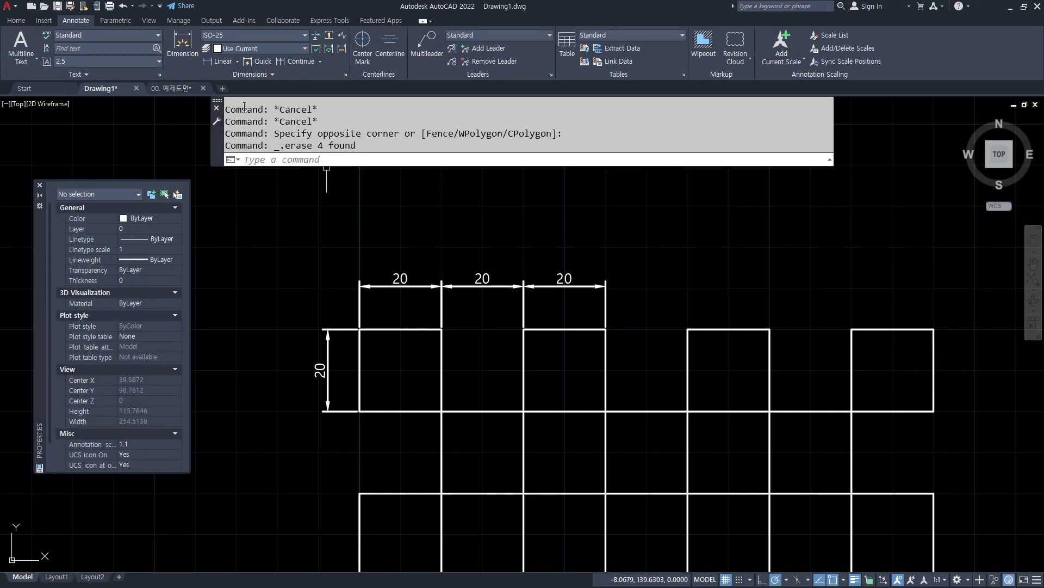
Step: Continue the chain from the third width dimension through the remaining upper corners to the end of the top row, and finish the command
{"action": "left_click", "coordinate": [294, 61]}
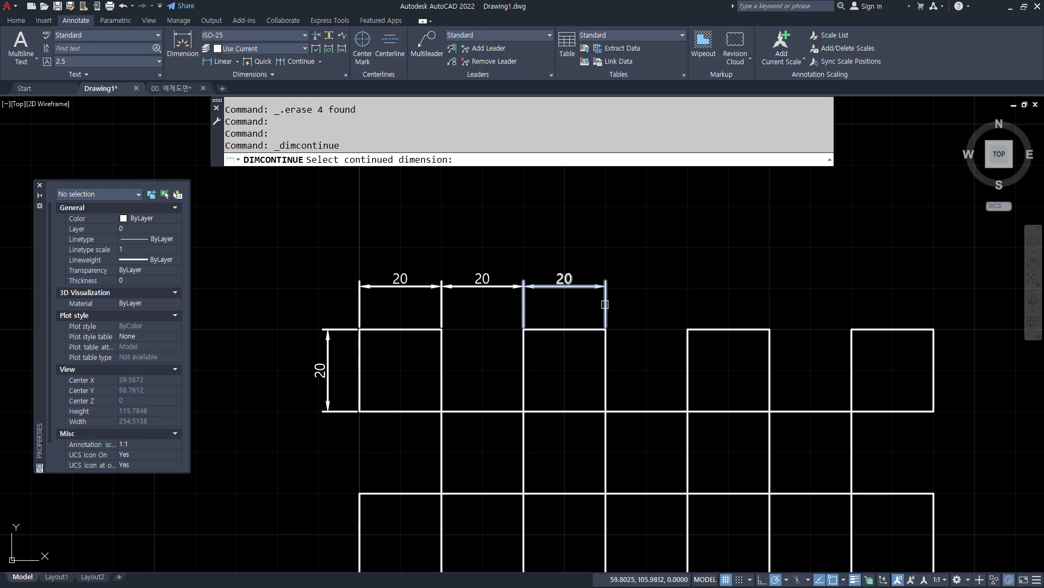
{"action": "left_click", "coordinate": [605, 304]}
{"action": "left_click", "coordinate": [687, 329]}
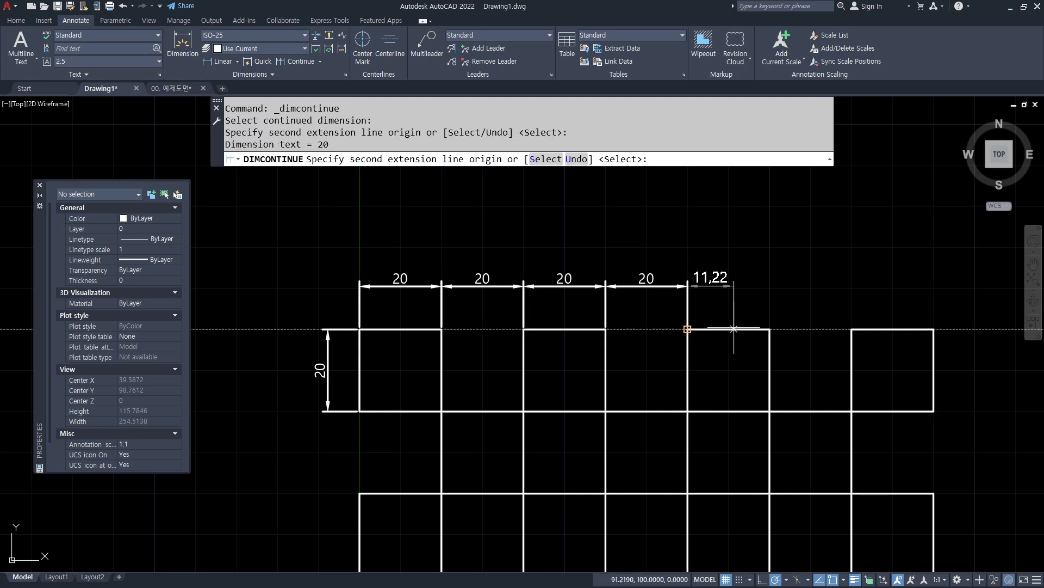
{"action": "left_click", "coordinate": [770, 329]}
{"action": "left_click", "coordinate": [852, 329]}
{"action": "left_click", "coordinate": [933, 329]}
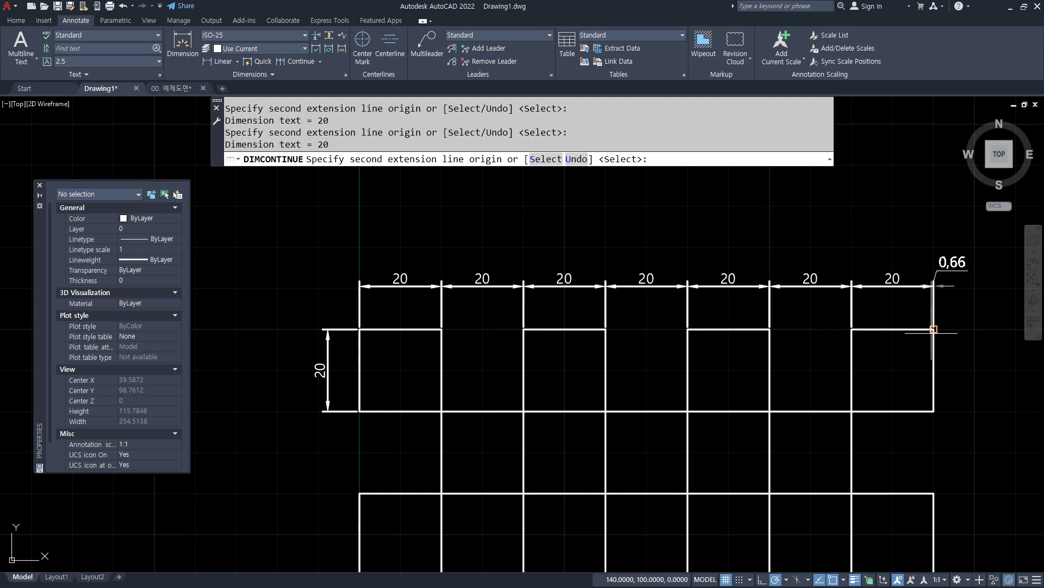
{"action": "key", "text": "Return"}
{"action": "left_click", "coordinate": [998, 326]}
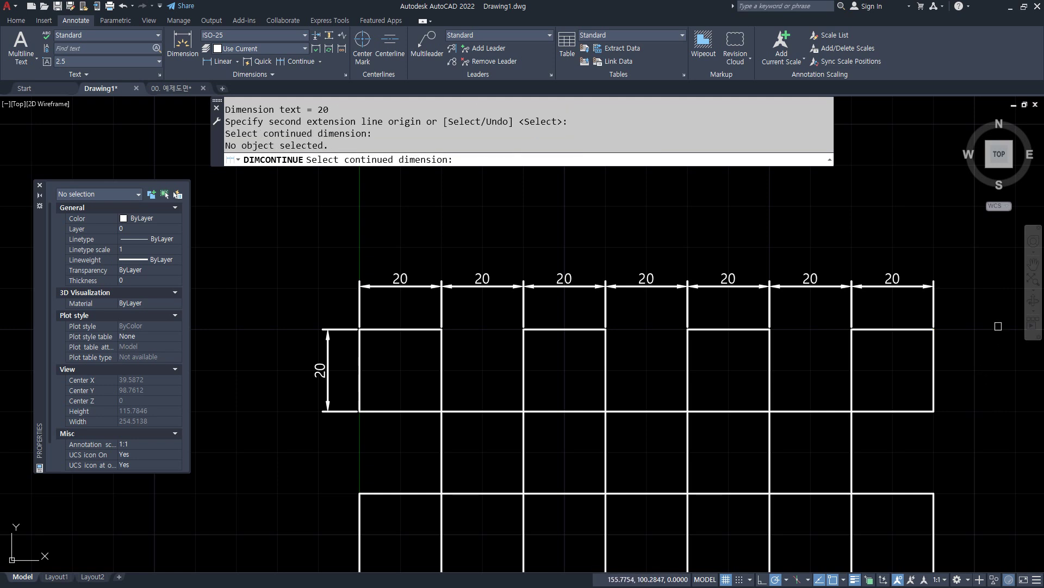
{"action": "key", "text": "Escape"}
Step: Erase the last width dimension in the chain and add it again as a continuation of the sixth one
{"action": "left_click", "coordinate": [979, 303]}
{"action": "left_click", "coordinate": [911, 254]}
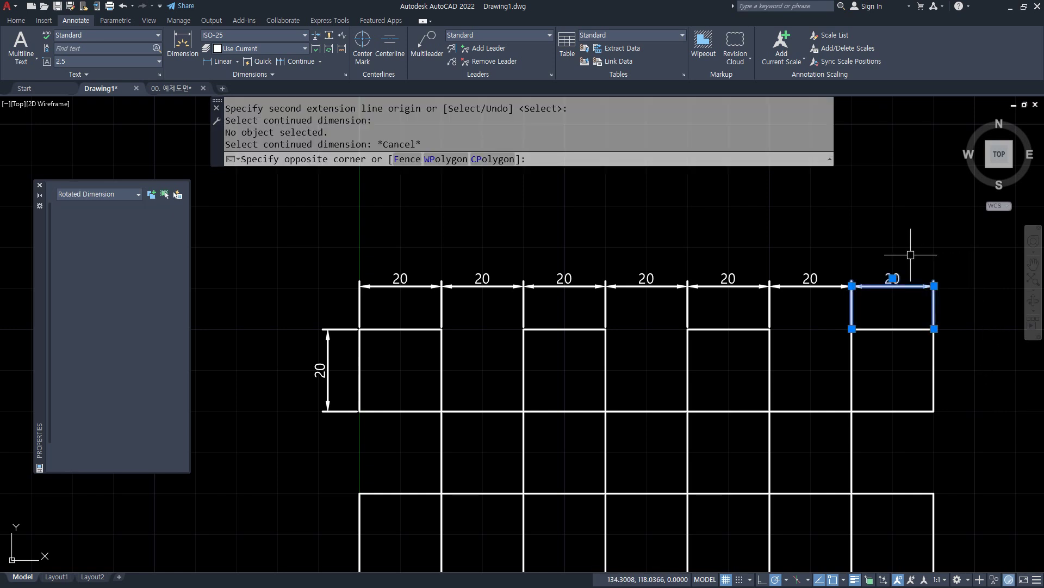
{"action": "key", "text": "Delete"}
{"action": "key", "text": "Return"}
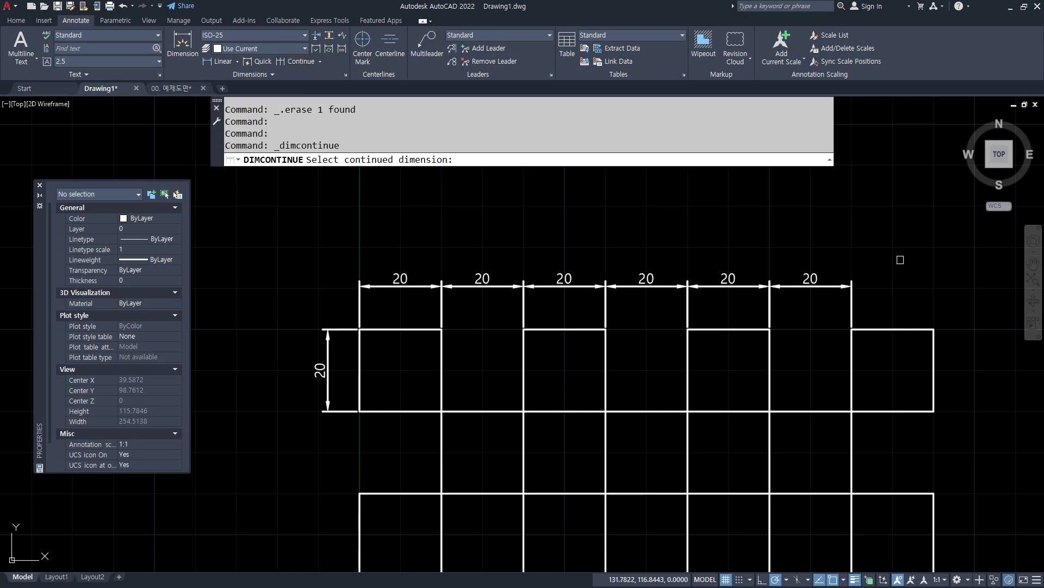
{"action": "left_click", "coordinate": [847, 303]}
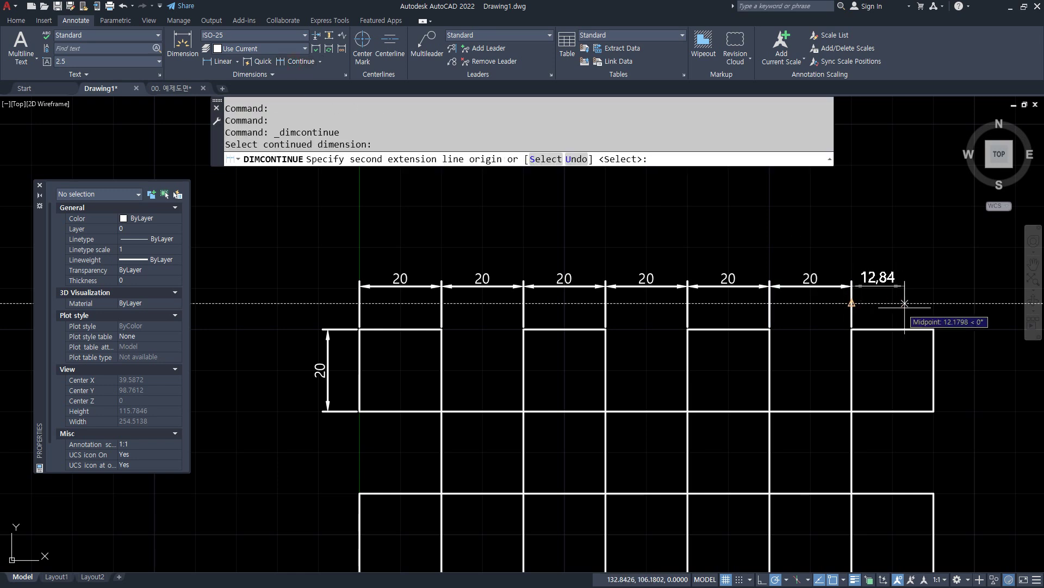
{"action": "left_click", "coordinate": [934, 328]}
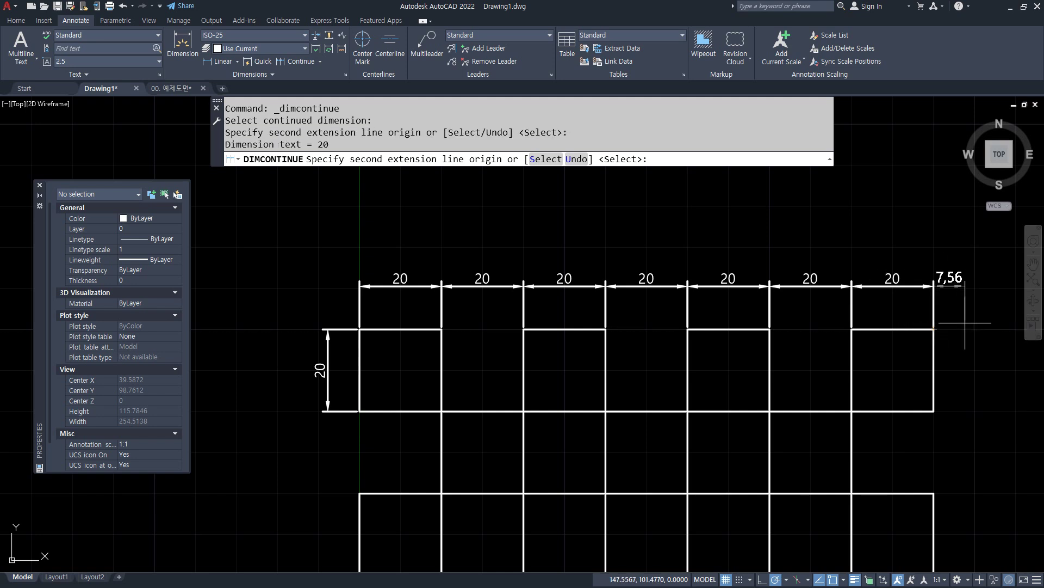
{"action": "key", "text": "Escape"}
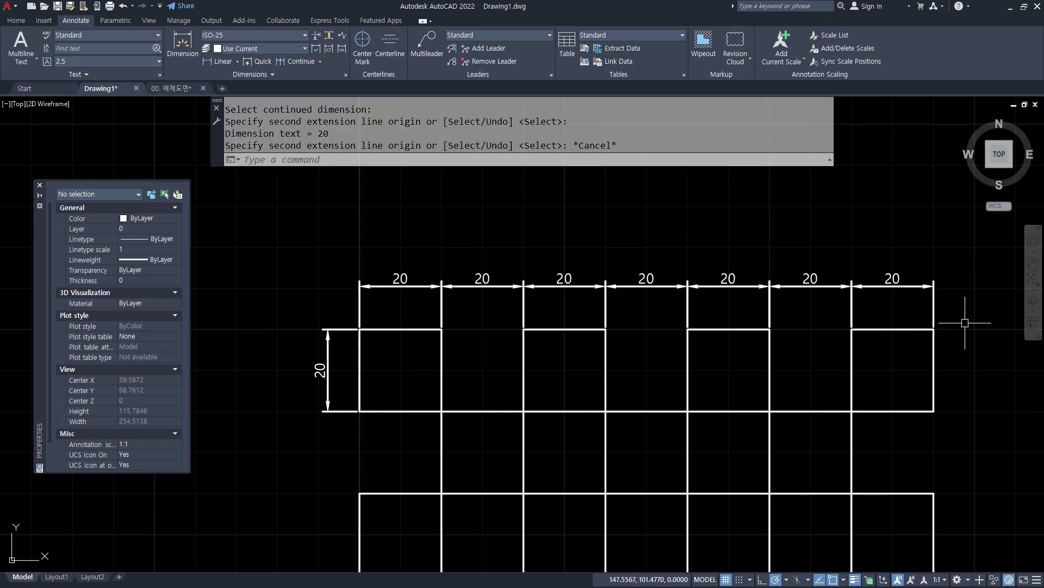
Step: Erase the six continued dimensions, keeping only the first square's width dimension above the row
{"action": "left_click", "coordinate": [896, 299]}
{"action": "left_click", "coordinate": [479, 249]}
{"action": "type", "text": "e"}
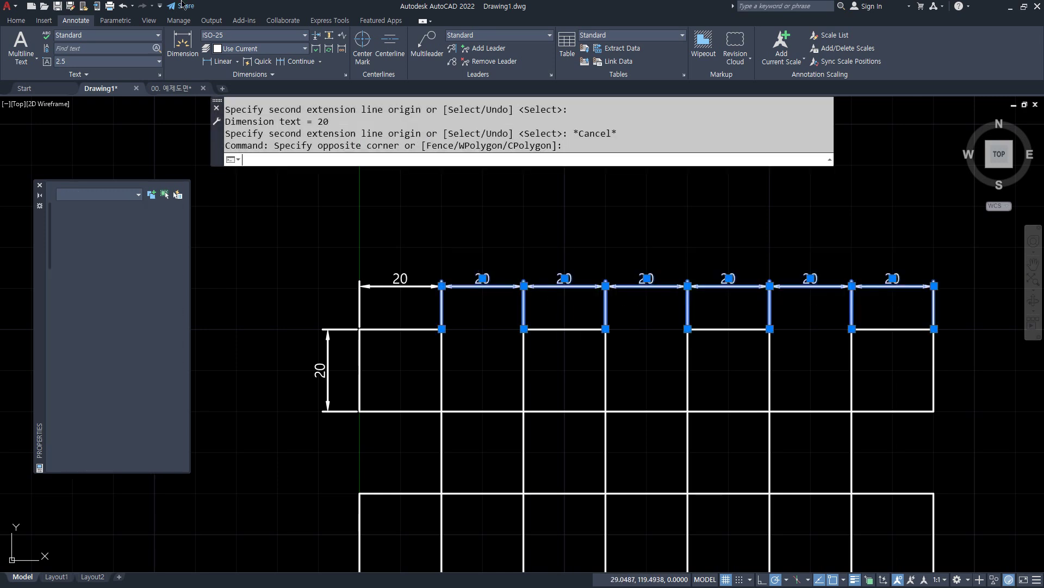
{"action": "key", "text": "Return"}
Step: Add baseline dimensions from the left extension line of the first square's width dimension to the upper-left corners of the other three top-row squares
{"action": "left_click", "coordinate": [314, 61]}
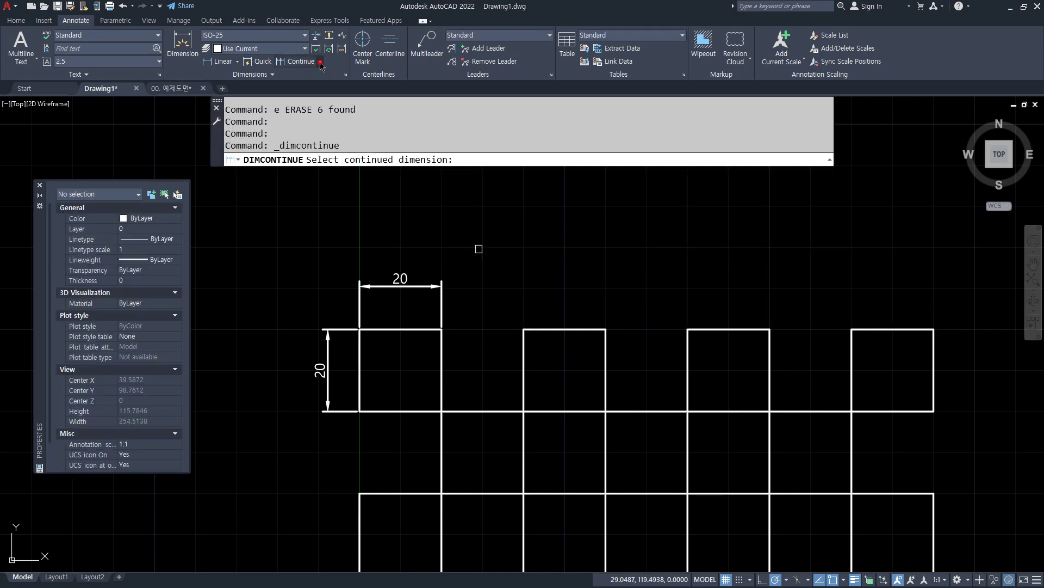
{"action": "left_click", "coordinate": [319, 61]}
{"action": "left_click", "coordinate": [297, 98]}
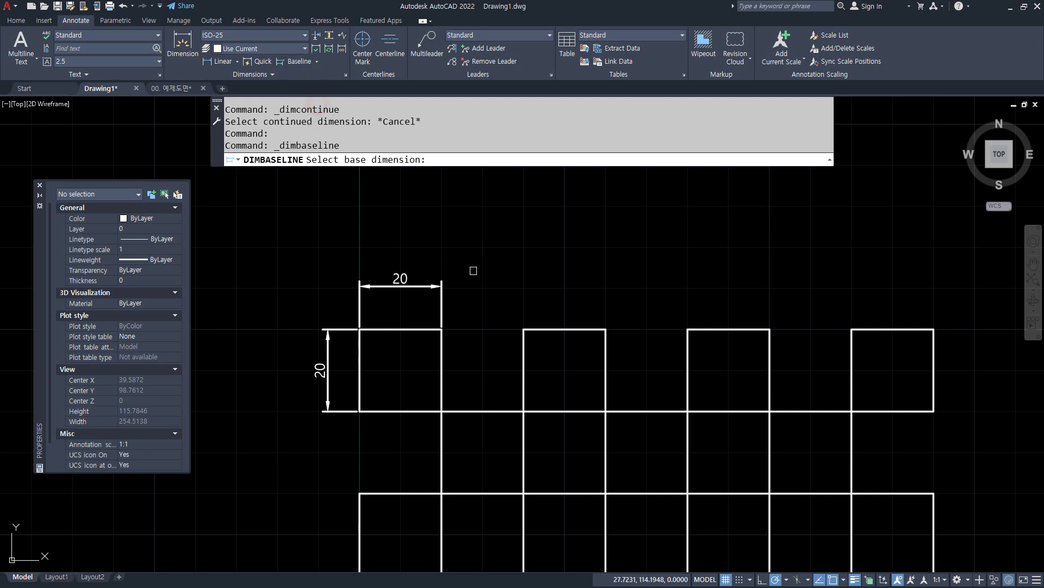
{"action": "left_click", "coordinate": [364, 316]}
{"action": "left_click", "coordinate": [523, 329]}
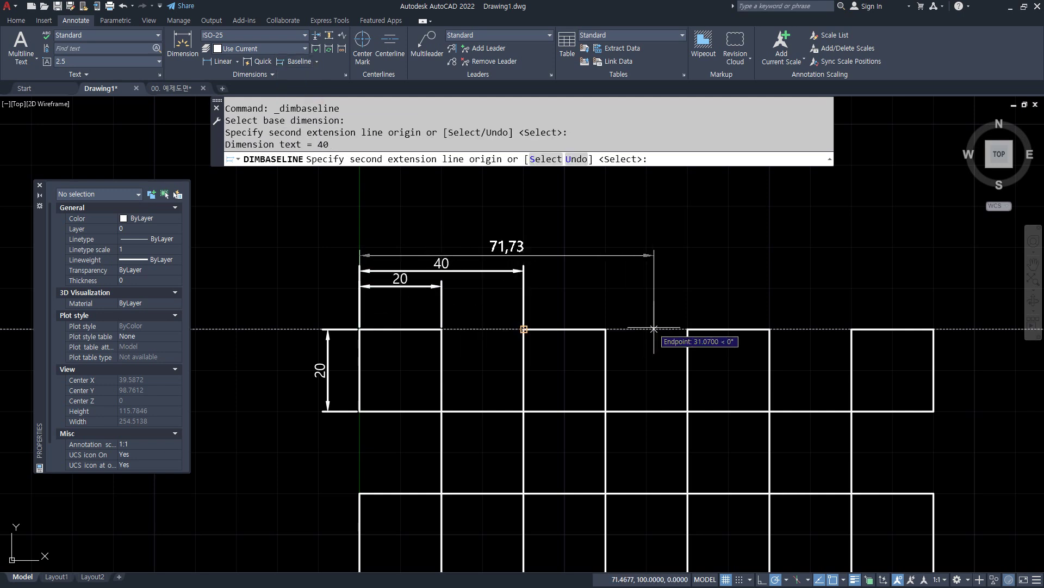
{"action": "left_click", "coordinate": [688, 330]}
{"action": "left_click", "coordinate": [852, 329]}
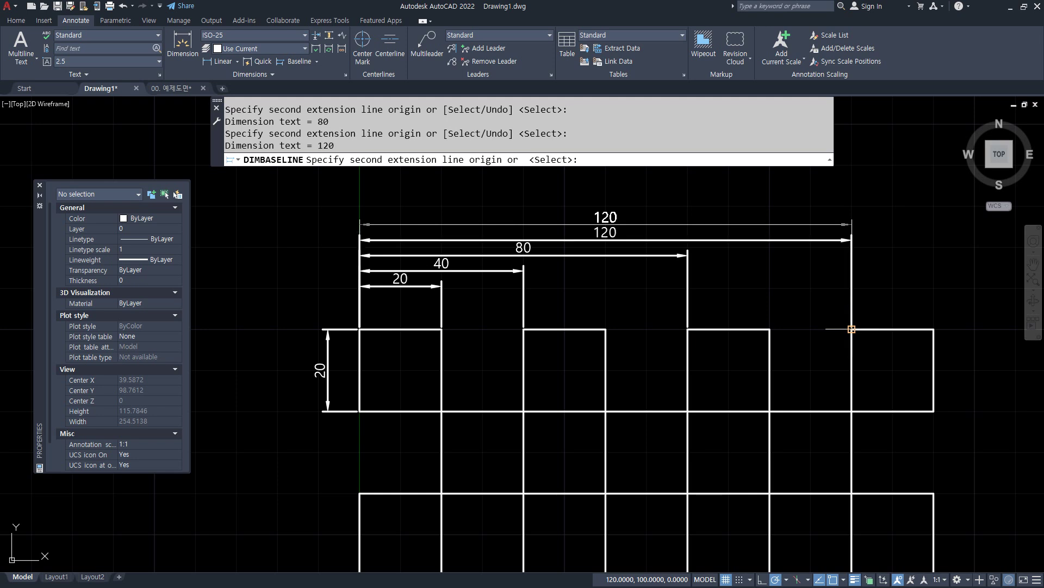
{"action": "key", "text": "Return"}
{"action": "left_click", "coordinate": [874, 209]}
{"action": "left_click", "coordinate": [805, 279]}
{"action": "key", "text": "Escape"}
Step: Erase the topmost baseline dimension, which reaches the fourth square's upper-left corner
{"action": "left_click", "coordinate": [803, 239]}
{"action": "left_click", "coordinate": [760, 188]}
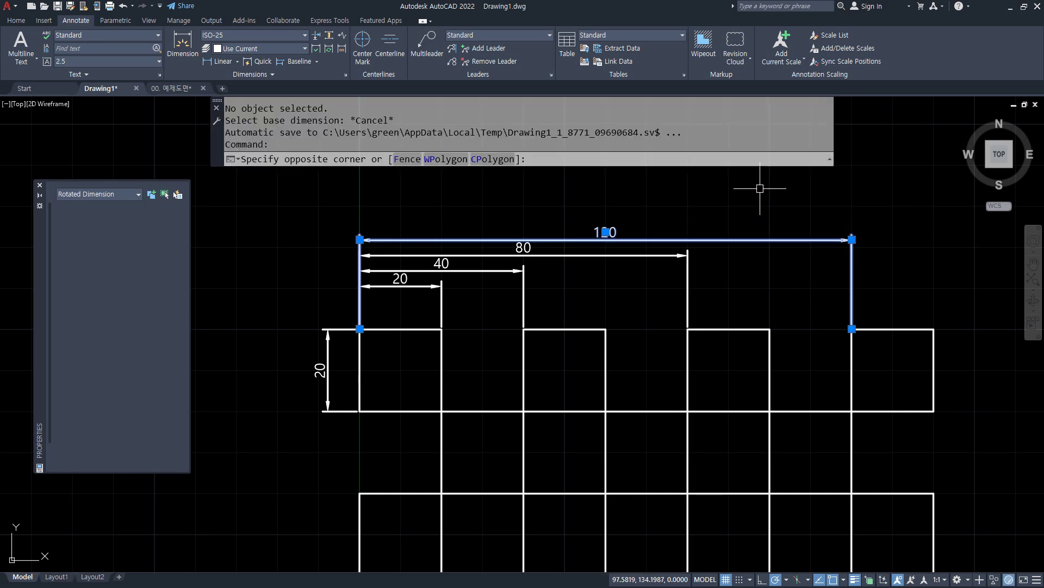
{"action": "left_click", "coordinate": [756, 187]}
{"action": "type", "text": "e"}
{"action": "key", "text": "Return"}
Step: Add a baseline dimension from the first square's left extension line to the fourth square's upper-left corner, and end the command
{"action": "left_click", "coordinate": [293, 61]}
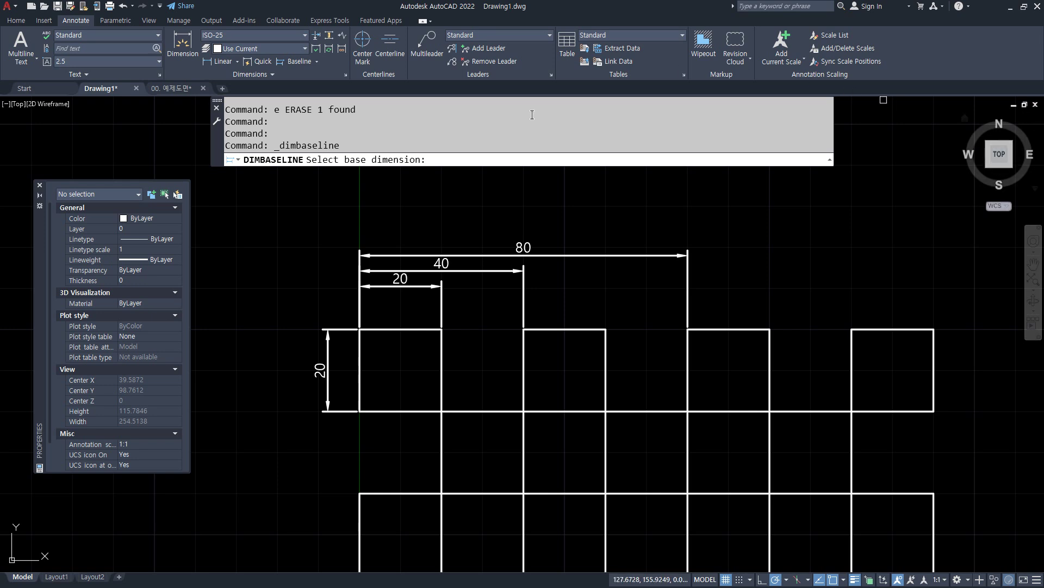
{"action": "left_click", "coordinate": [358, 303]}
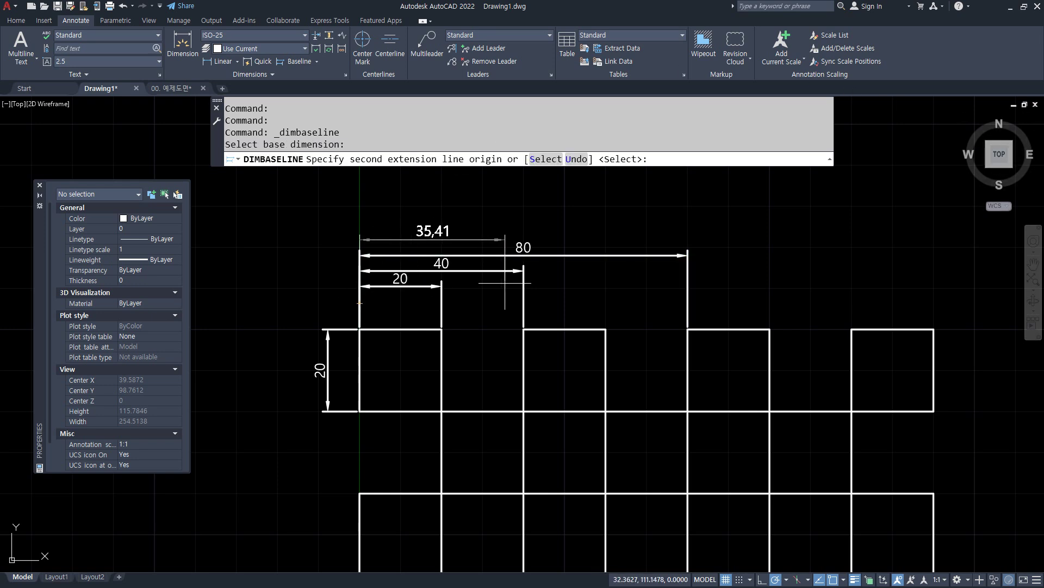
{"action": "left_click", "coordinate": [852, 329]}
{"action": "key", "text": "Return"}
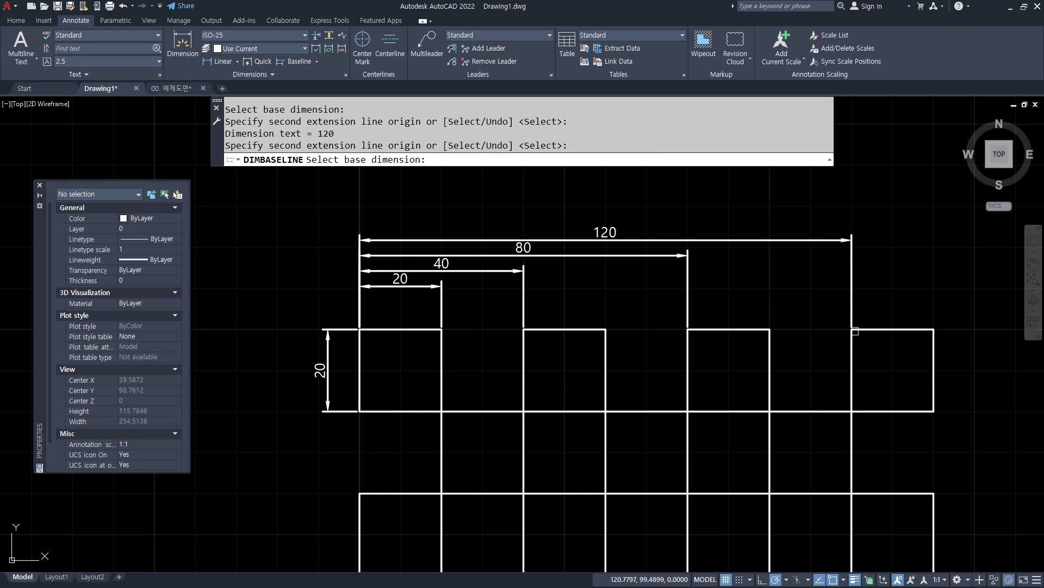
{"action": "key", "text": "Escape"}
Step: Erase all three baseline dimensions above the first square's width dimension
{"action": "left_click", "coordinate": [765, 205]}
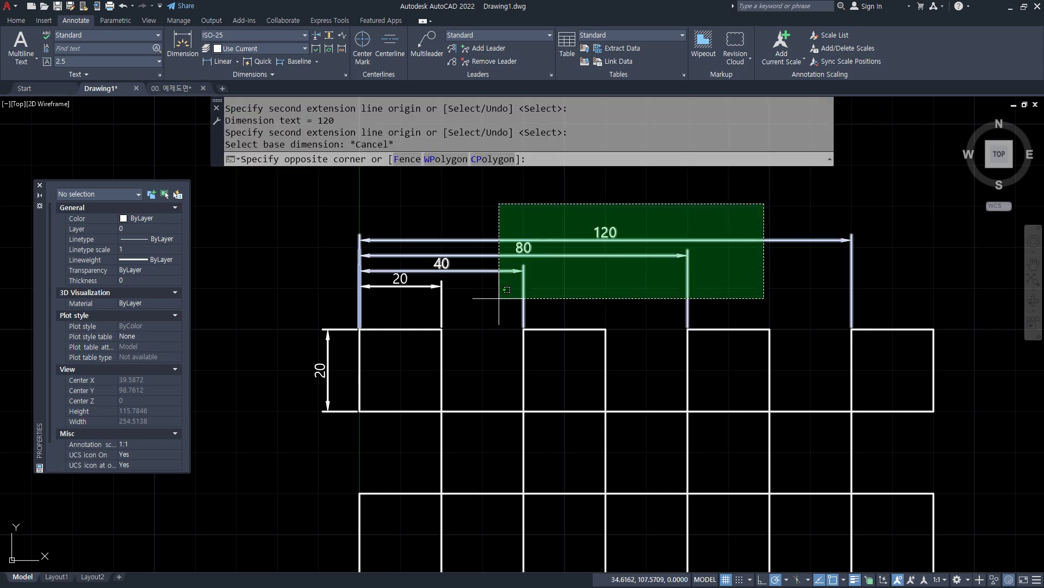
{"action": "left_click", "coordinate": [495, 299]}
{"action": "type", "text": "e"}
{"action": "key", "text": "Return"}
{"action": "left_click", "coordinate": [441, 296]}
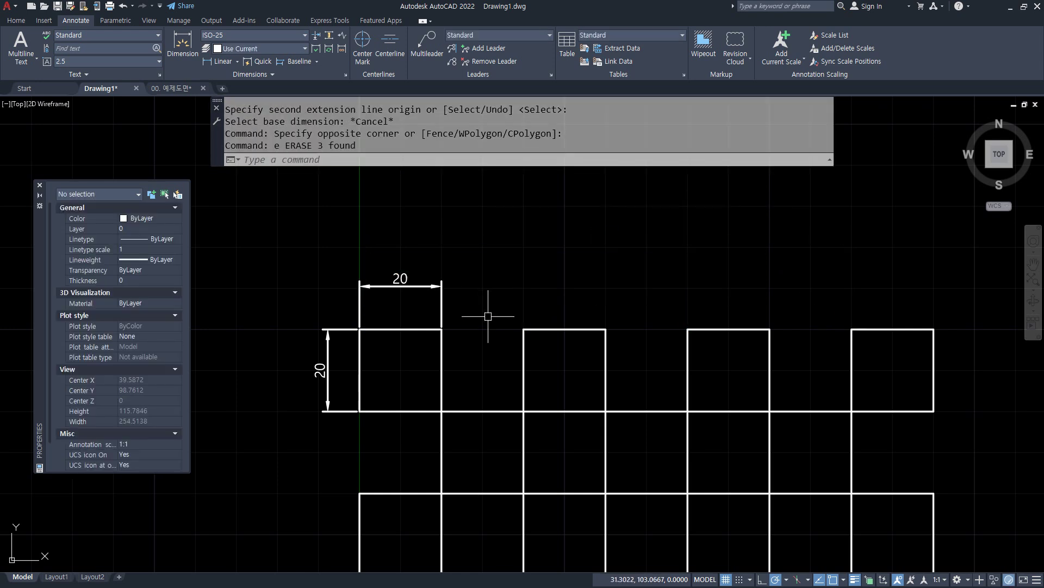
Step: Erase the horizontal width dimension above the first square in the top row
{"action": "left_click", "coordinate": [287, 250]}
{"action": "left_click", "coordinate": [460, 313]}
{"action": "type", "text": "e"}
{"action": "key", "text": "Return"}
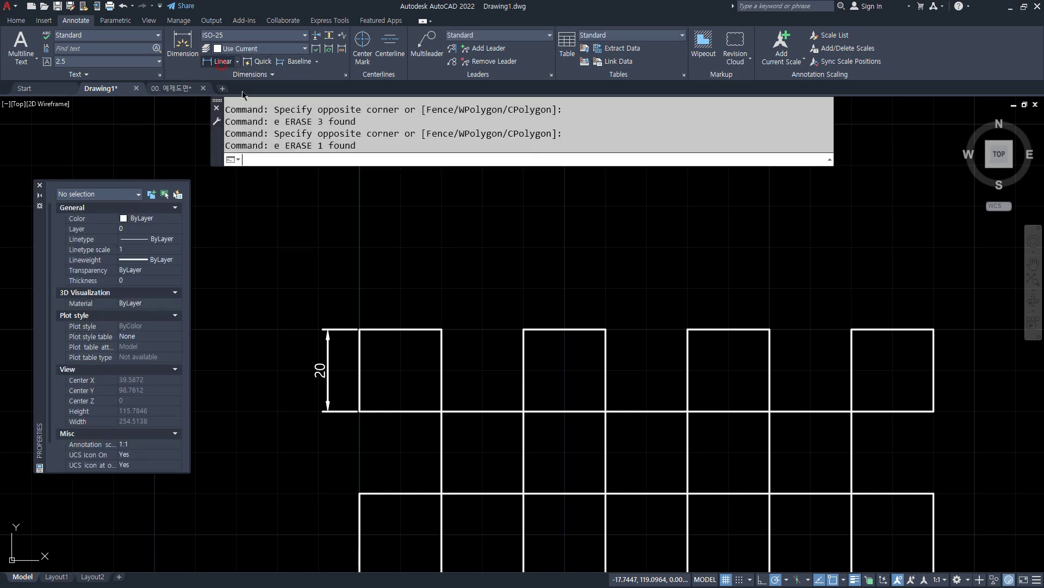
Step: Add a linear dimension to the first square's top edge, picking its upper-right corner before its upper-left, and place it above the square
{"action": "left_click", "coordinate": [218, 61]}
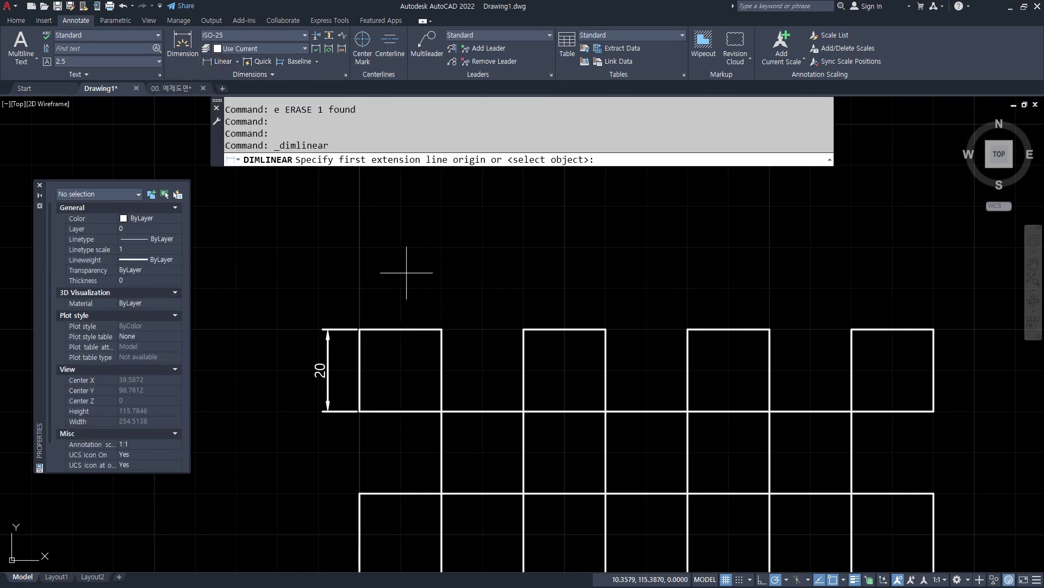
{"action": "left_click", "coordinate": [442, 329]}
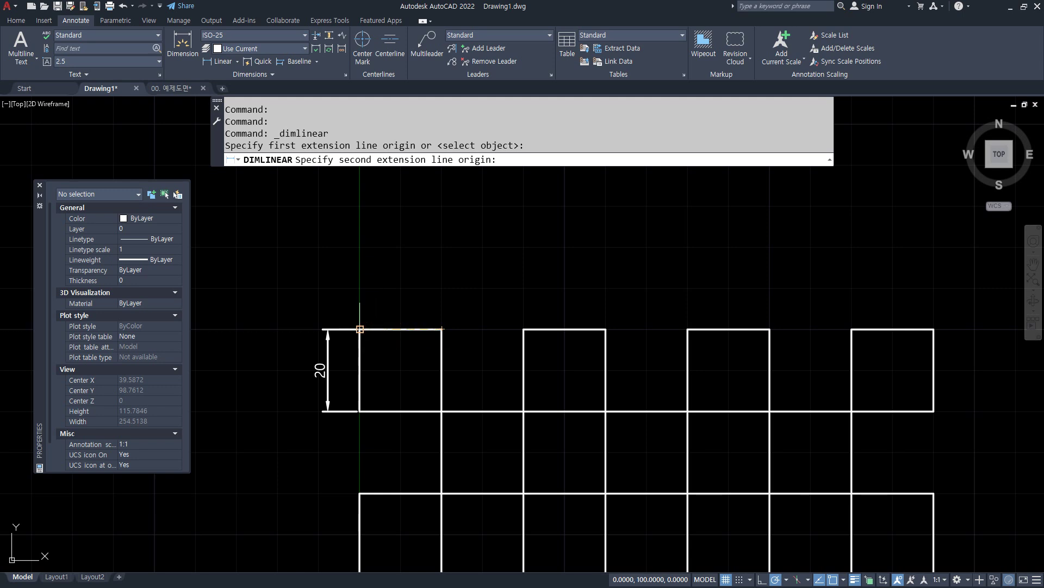
{"action": "left_click", "coordinate": [360, 329]}
{"action": "left_click", "coordinate": [363, 269]}
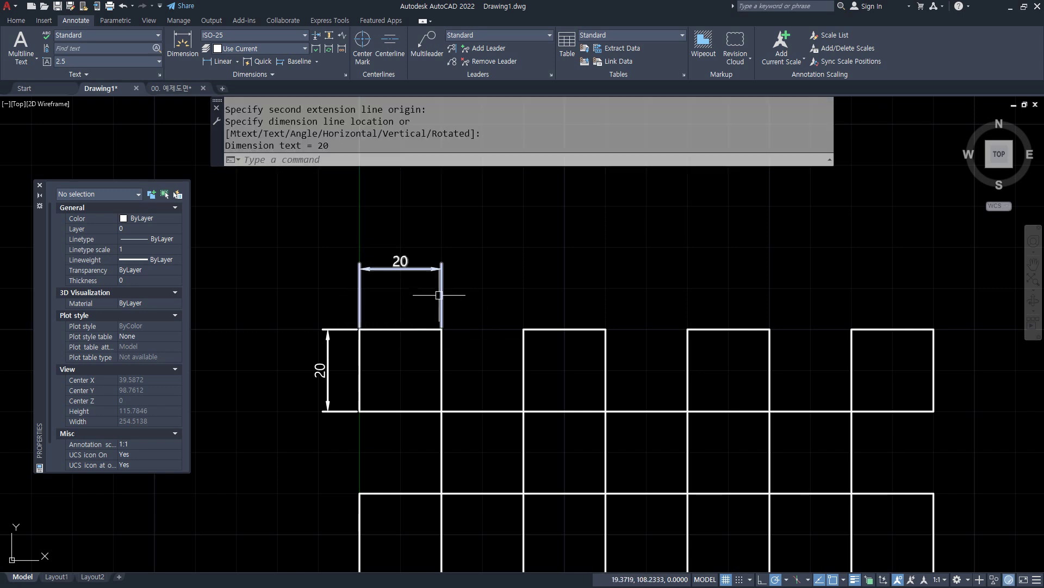
Step: Try a continued dimension with the right extension line of the first square's width dimension reselected as its origin, and cancel the command
{"action": "left_click", "coordinate": [316, 64]}
{"action": "left_click", "coordinate": [298, 87]}
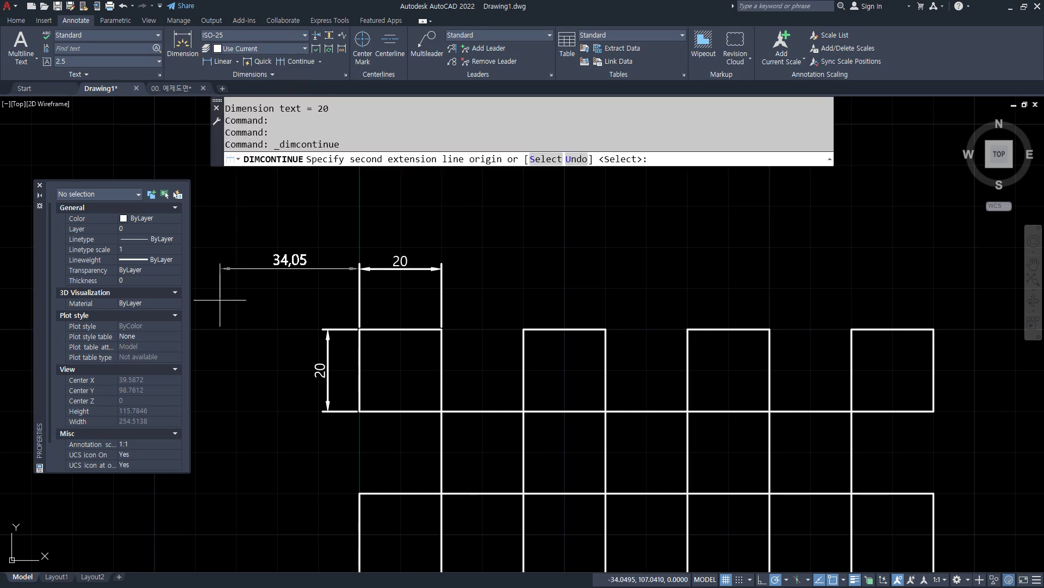
{"action": "scroll", "coordinate": [288, 294], "scroll_direction": "up", "scroll_amount": 4}
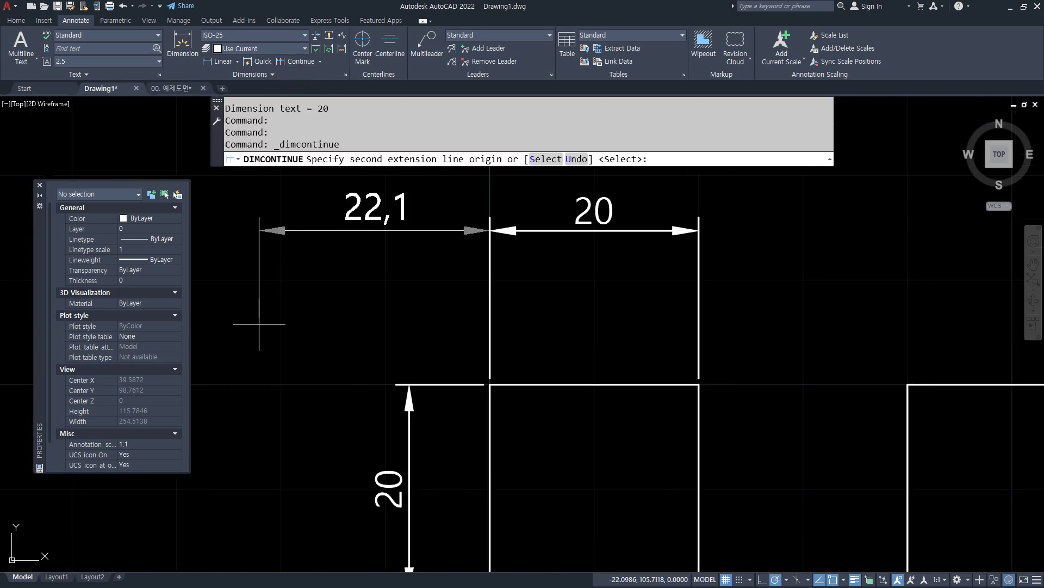
{"action": "left_click", "coordinate": [543, 158]}
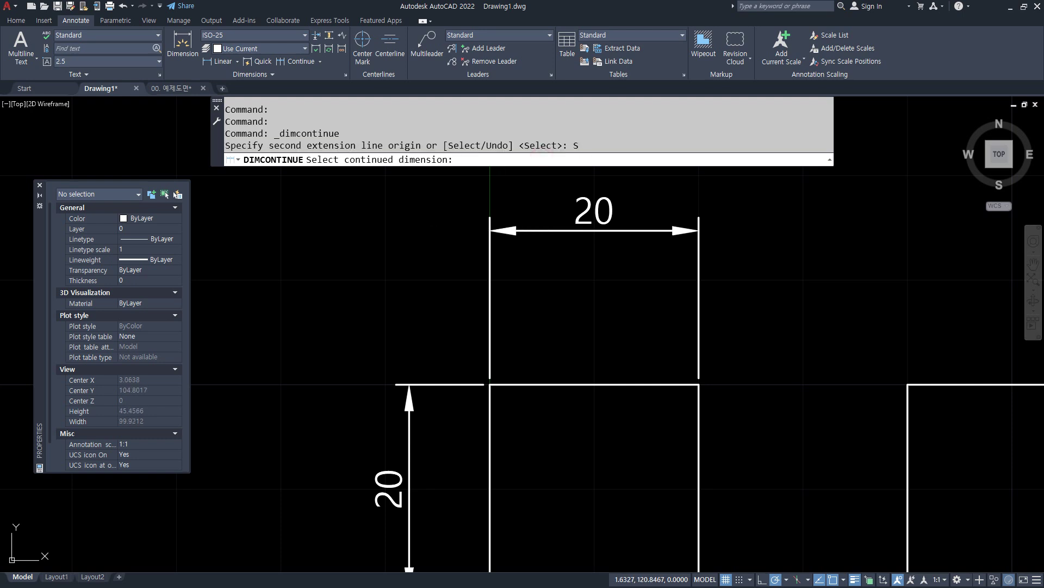
{"action": "left_click", "coordinate": [694, 272]}
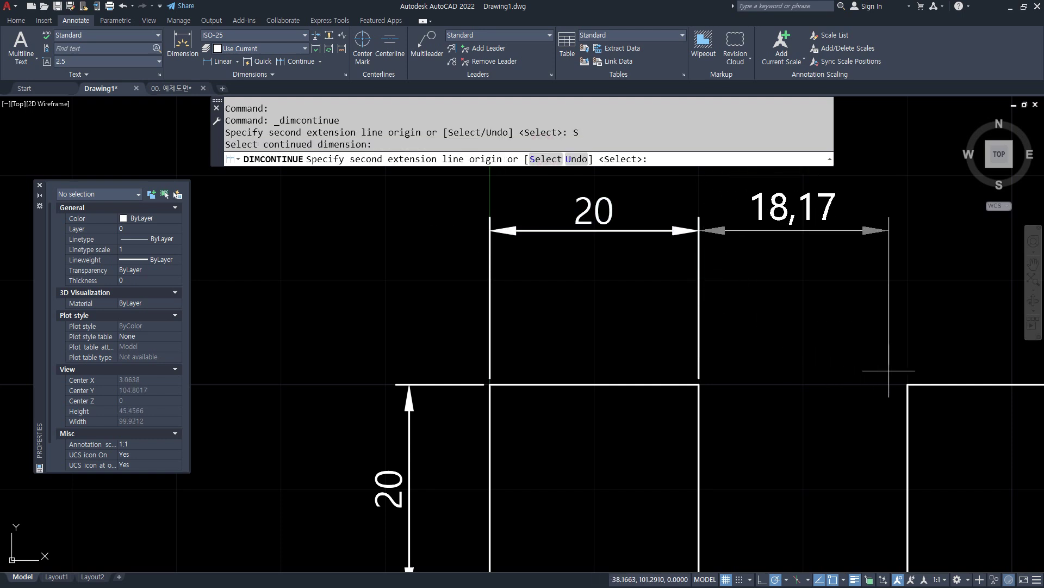
{"action": "key", "text": "Escape"}
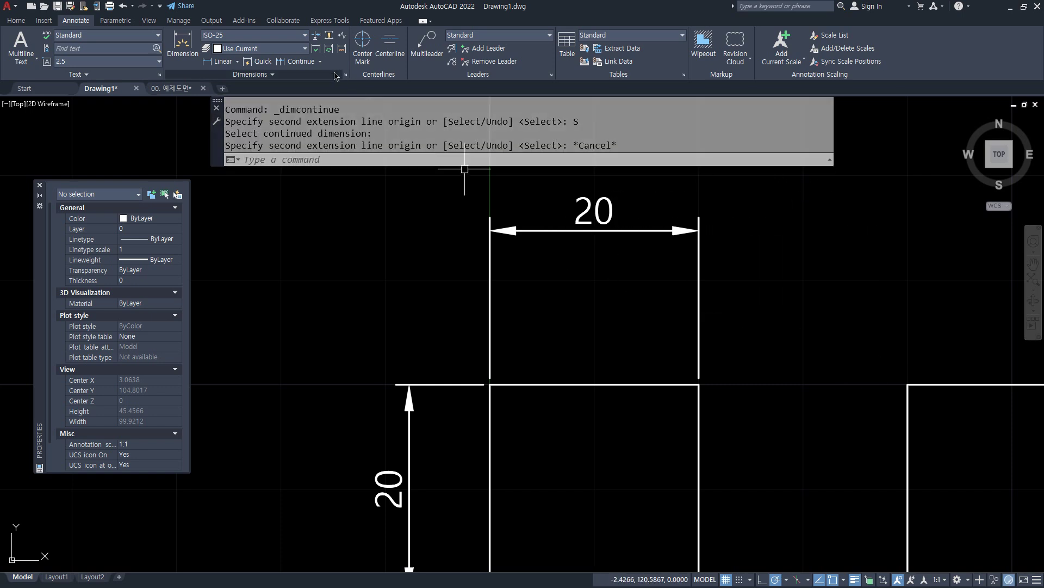
Step: Add baseline dimensions from the left extension line of the first square's width dimension to the upper-left corners of the second and third top-row squares
{"action": "left_click", "coordinate": [319, 63]}
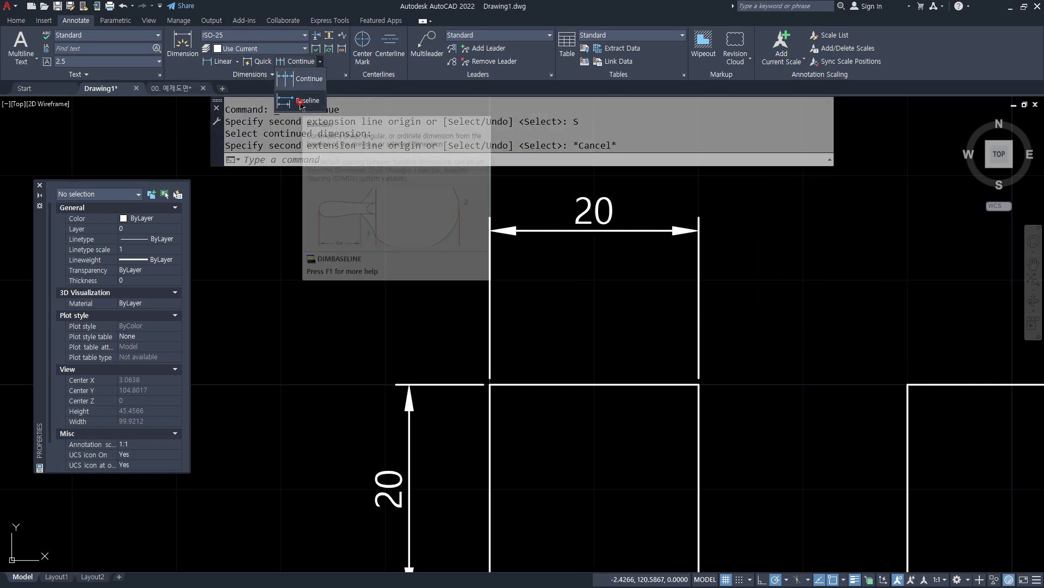
{"action": "left_click", "coordinate": [303, 103]}
{"action": "scroll", "coordinate": [380, 390], "scroll_direction": "down", "scroll_amount": 2}
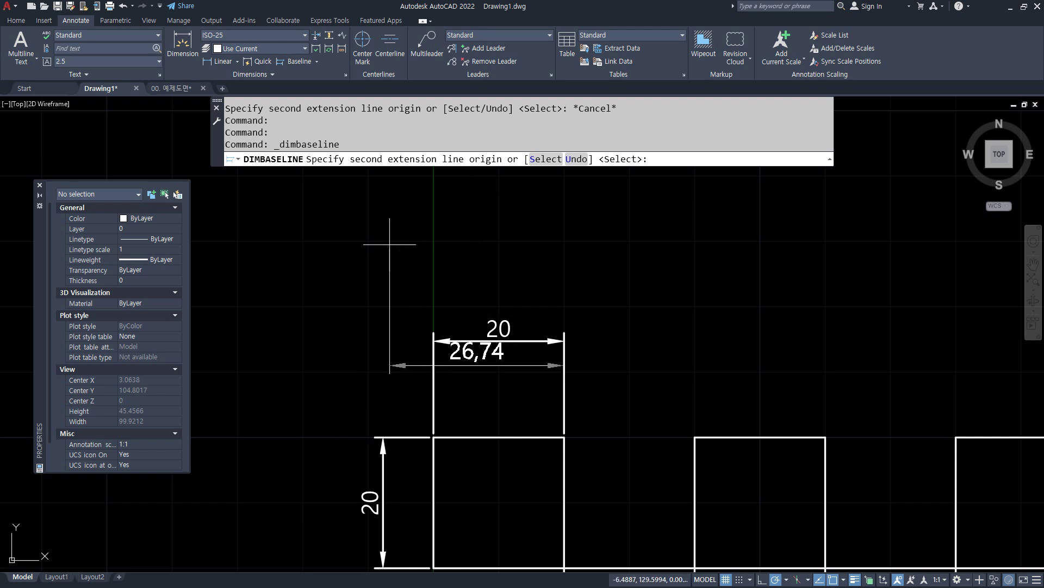
{"action": "key", "text": "Return"}
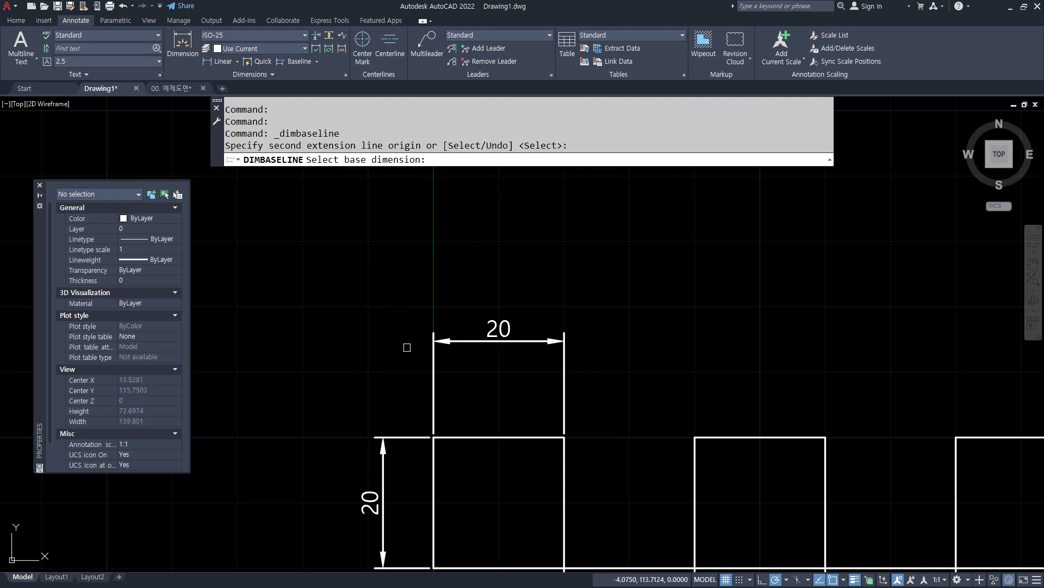
{"action": "left_click", "coordinate": [433, 366]}
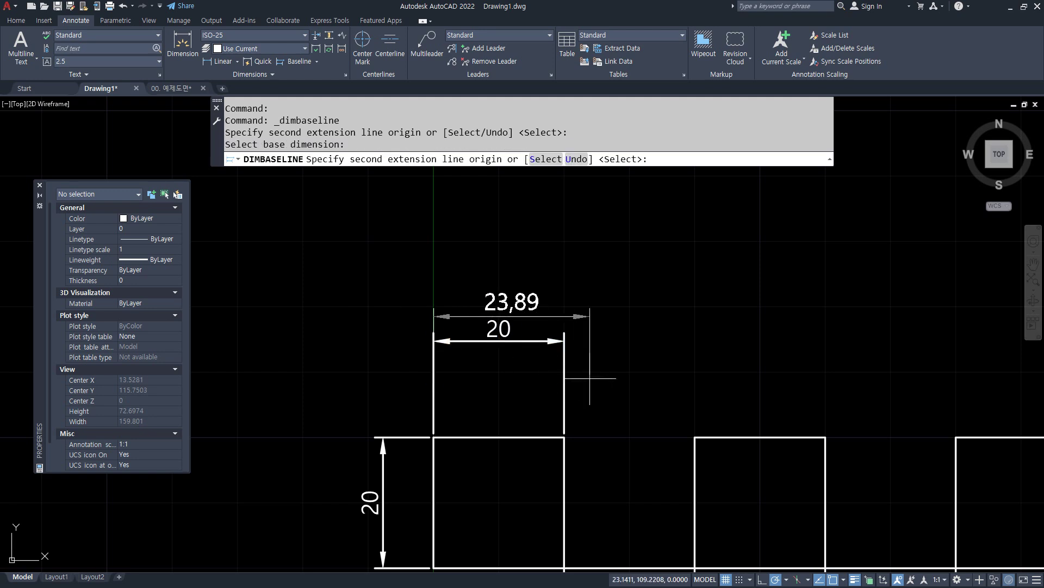
{"action": "left_click", "coordinate": [695, 436]}
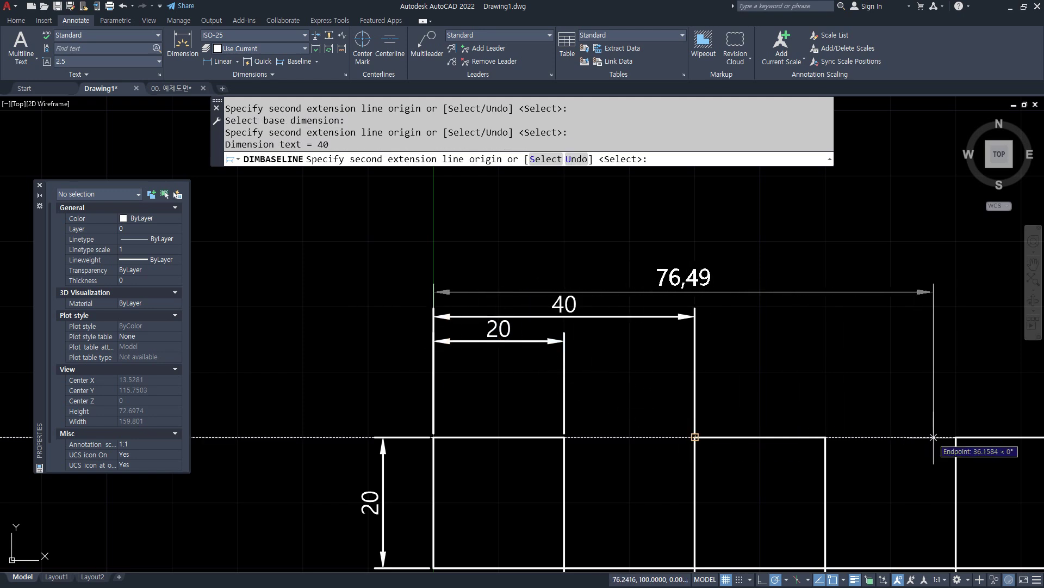
{"action": "left_click", "coordinate": [956, 437]}
{"action": "key", "text": "Escape"}
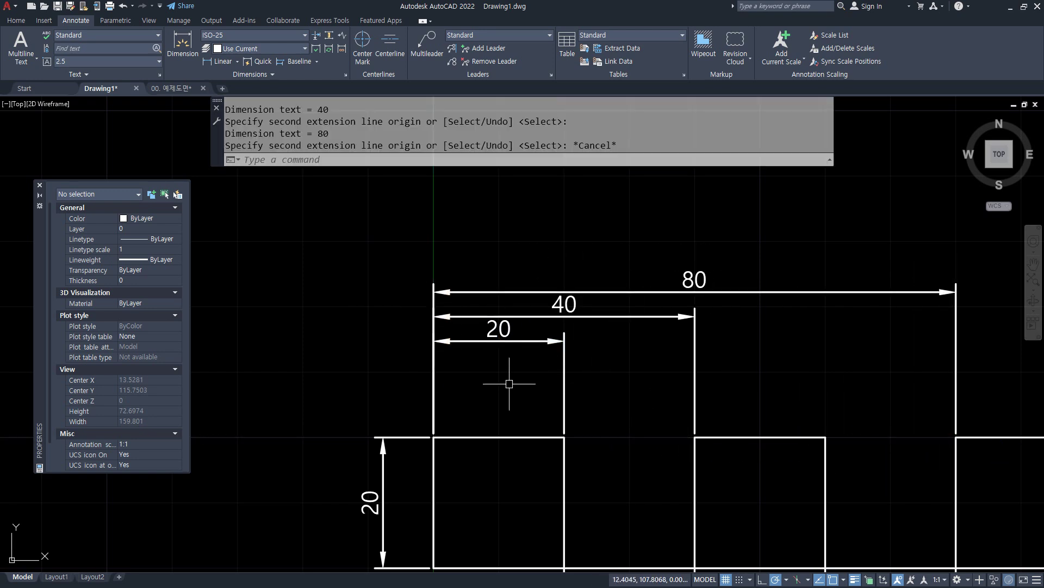